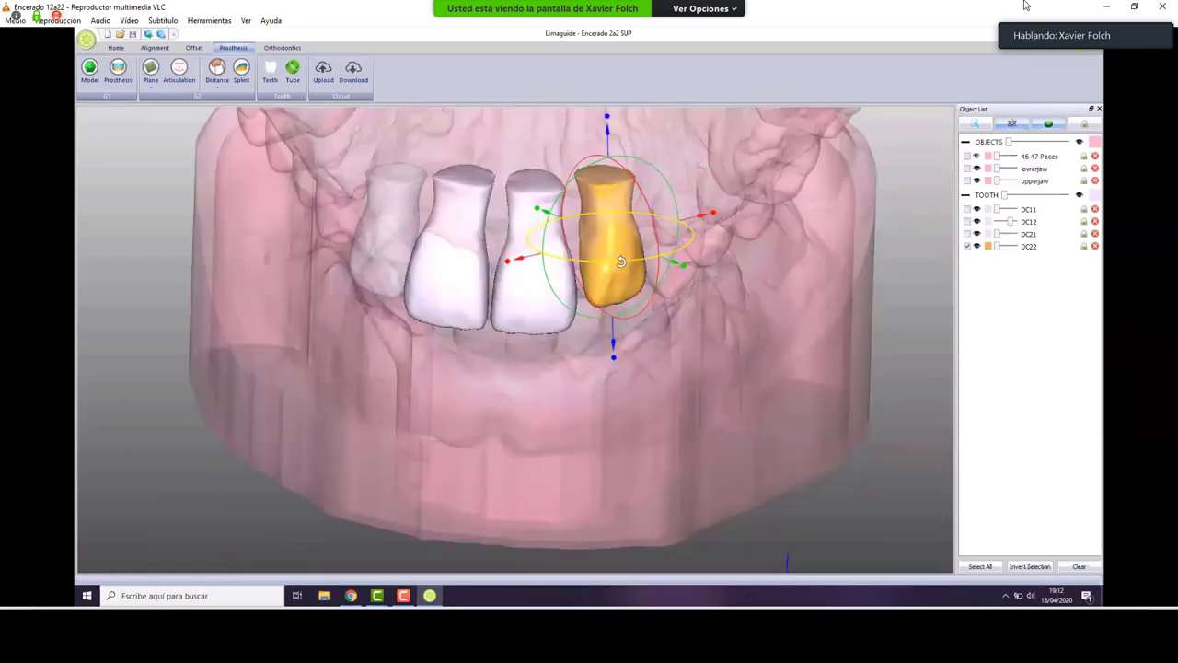
# Select the wax-up teeth DC12, DC21 and DC22 in turn and review their position against both jaws from several angles.
pyautogui.moveTo(695, 269); pyautogui.dragTo(722, 343, button='middle')
pyautogui.click(405, 301)
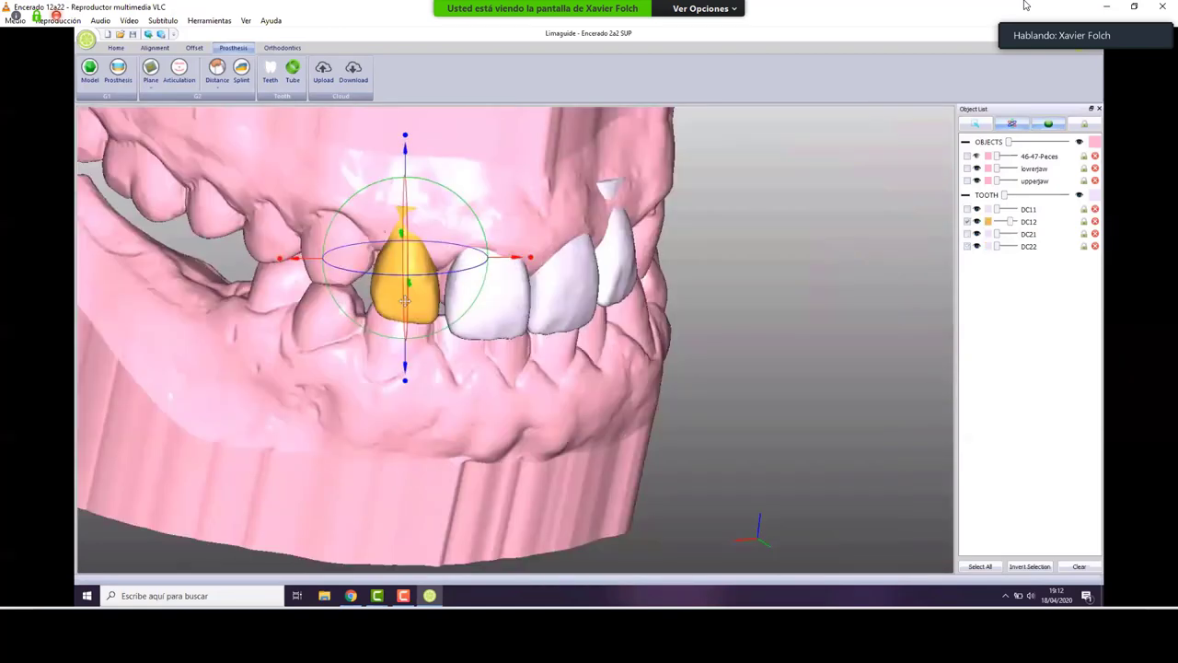
pyautogui.moveTo(405, 299); pyautogui.dragTo(420, 315, button='middle')
pyautogui.click(490, 309)
pyautogui.moveTo(490, 308); pyautogui.dragTo(593, 366, button='middle')
pyautogui.click(593, 366)
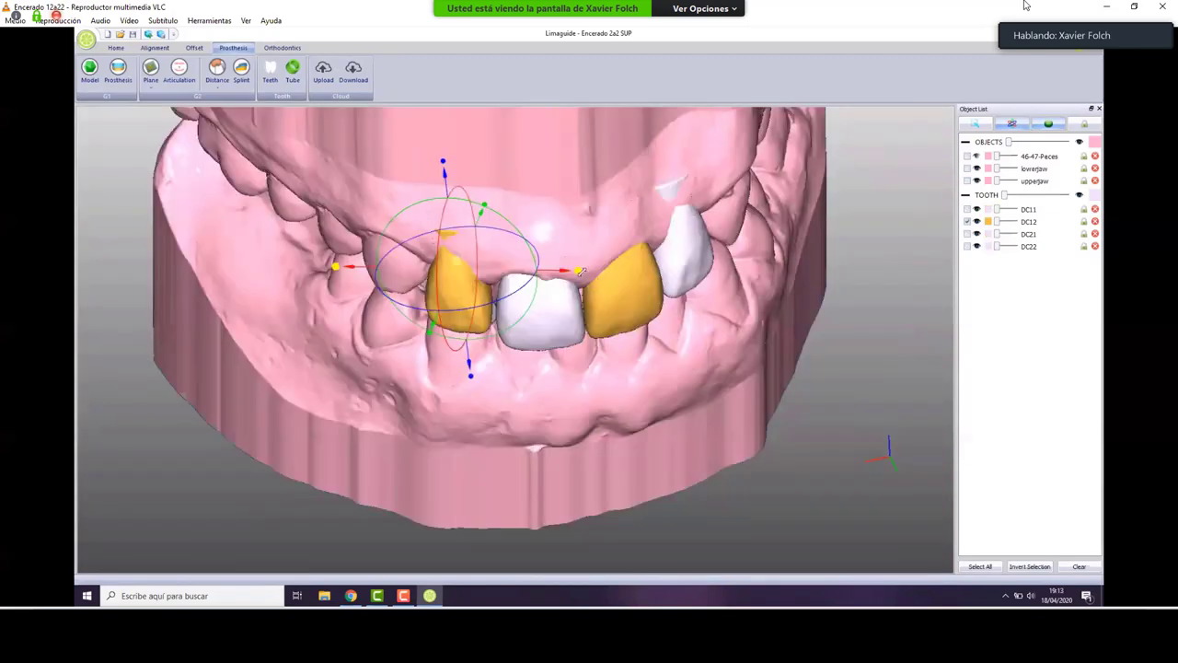
pyautogui.moveTo(580, 272); pyautogui.dragTo(489, 313, button='middle')
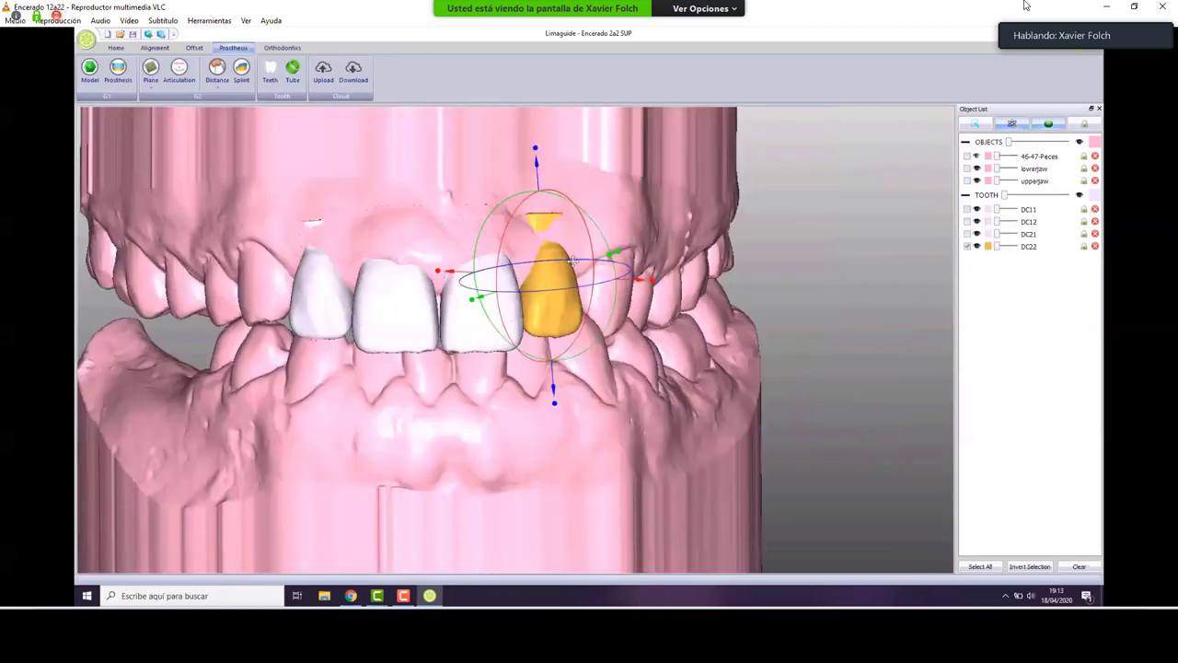
pyautogui.moveTo(572, 260); pyautogui.dragTo(581, 231, button='middle')
pyautogui.click(322, 258)
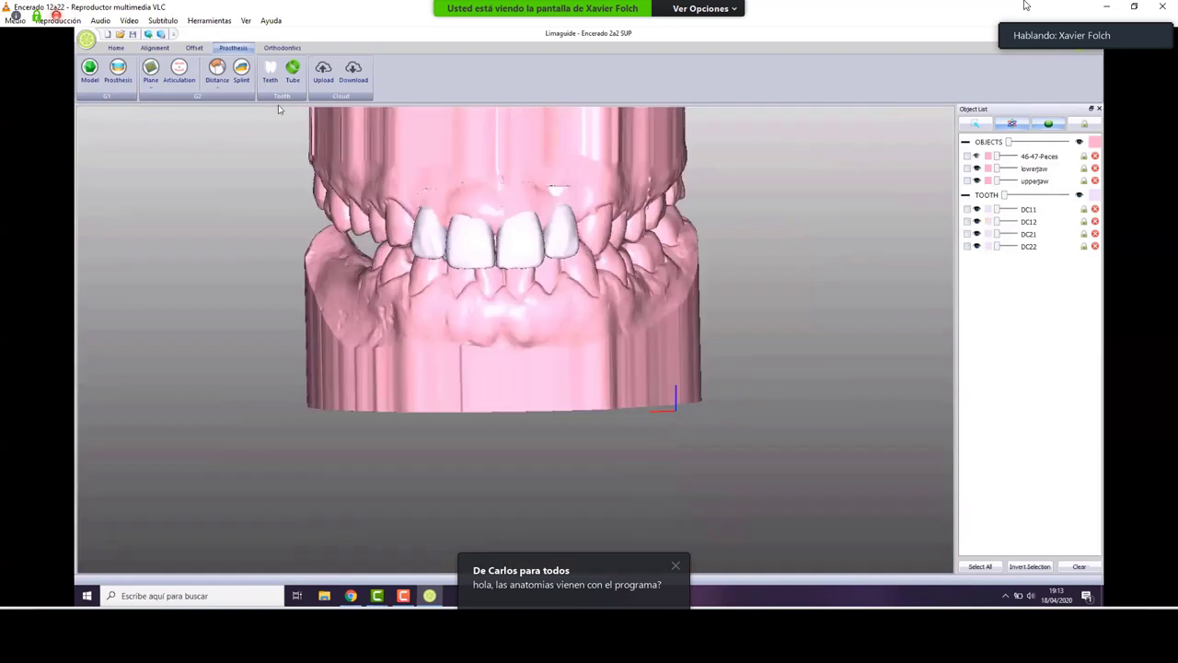
# Start the Sculpt tool and sculpt the neck of tooth DC22 where it protrudes through the gum.
pyautogui.click(521, 227)
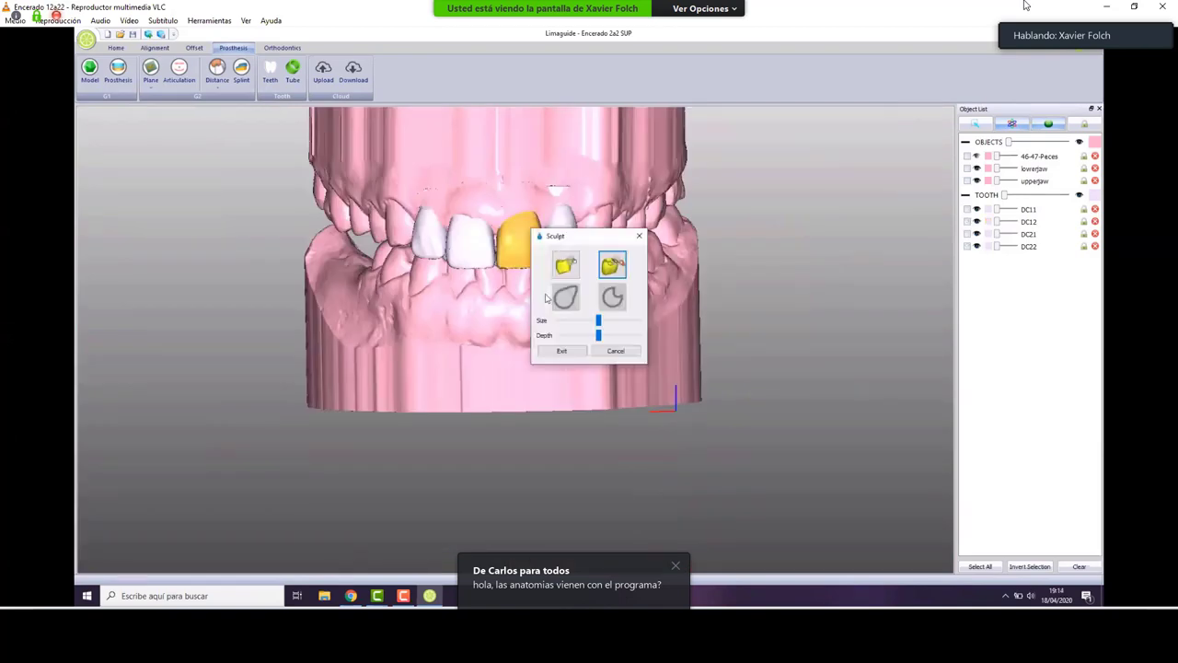
pyautogui.moveTo(594, 235); pyautogui.dragTo(229, 209)
pyautogui.click(558, 194)
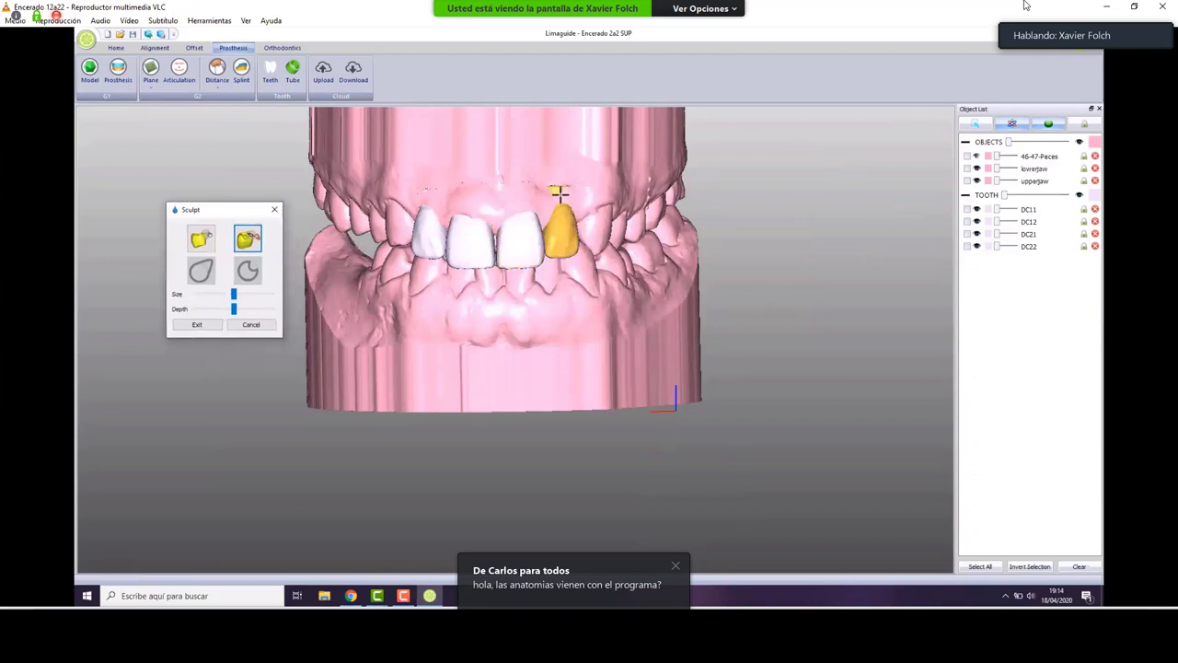
pyautogui.scroll(5, 562, 191)
pyautogui.moveTo(573, 185)
pyautogui.mouseDown()
pyautogui.moveTo(530, 178)
pyautogui.moveTo(551, 182)
pyautogui.mouseUp()
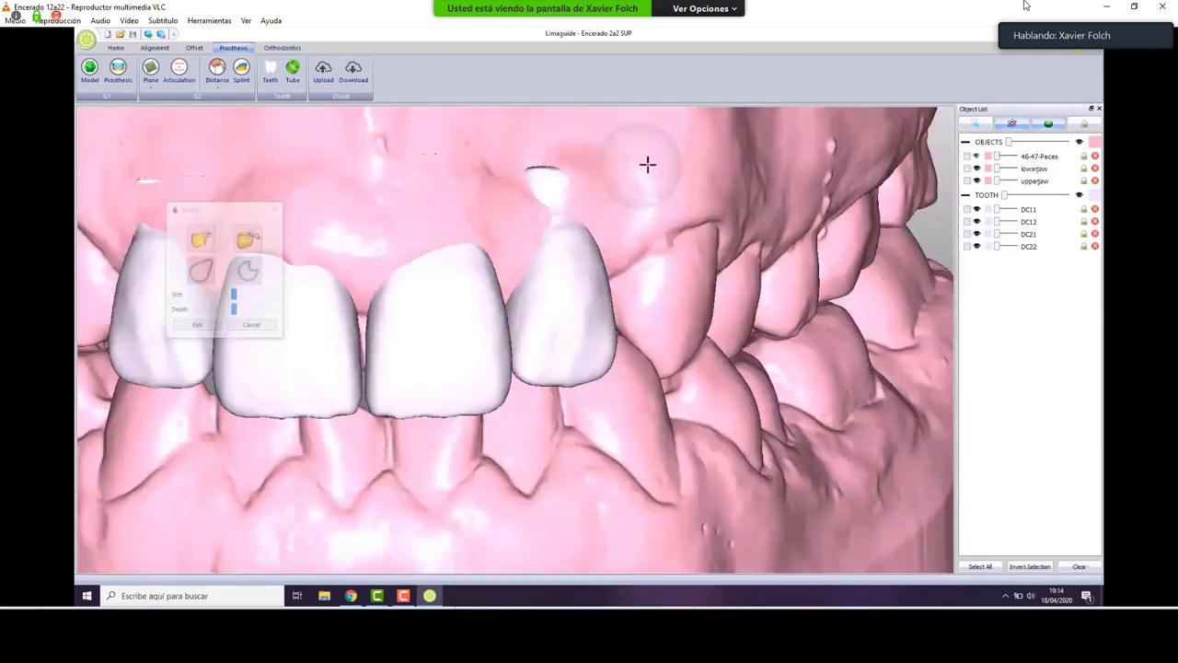
# Switch the Sculpt mode to rework the inner end of tooth DC22, raise the brush size and depth slightly, and finish sculpting.
pyautogui.moveTo(648, 164)
pyautogui.mouseDown(button='middle')
pyautogui.moveTo(815, 281)
pyautogui.moveTo(710, 255)
pyautogui.moveTo(732, 280)
pyautogui.mouseUp(button='middle')
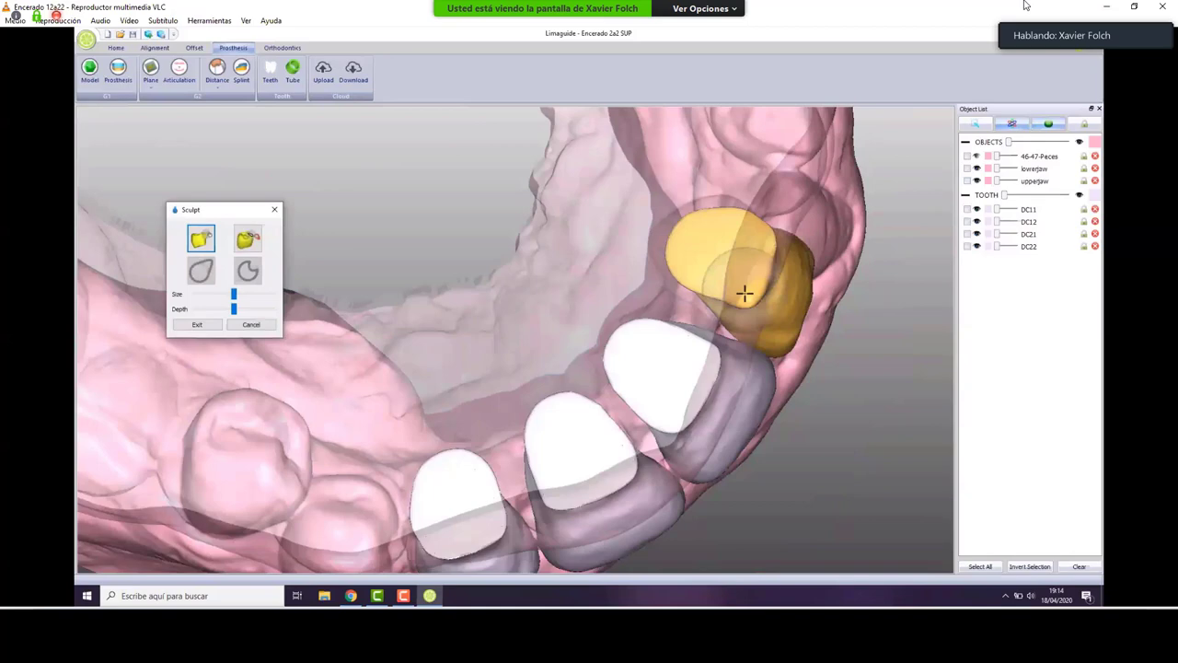
pyautogui.moveTo(752, 296); pyautogui.dragTo(704, 264, button='middle')
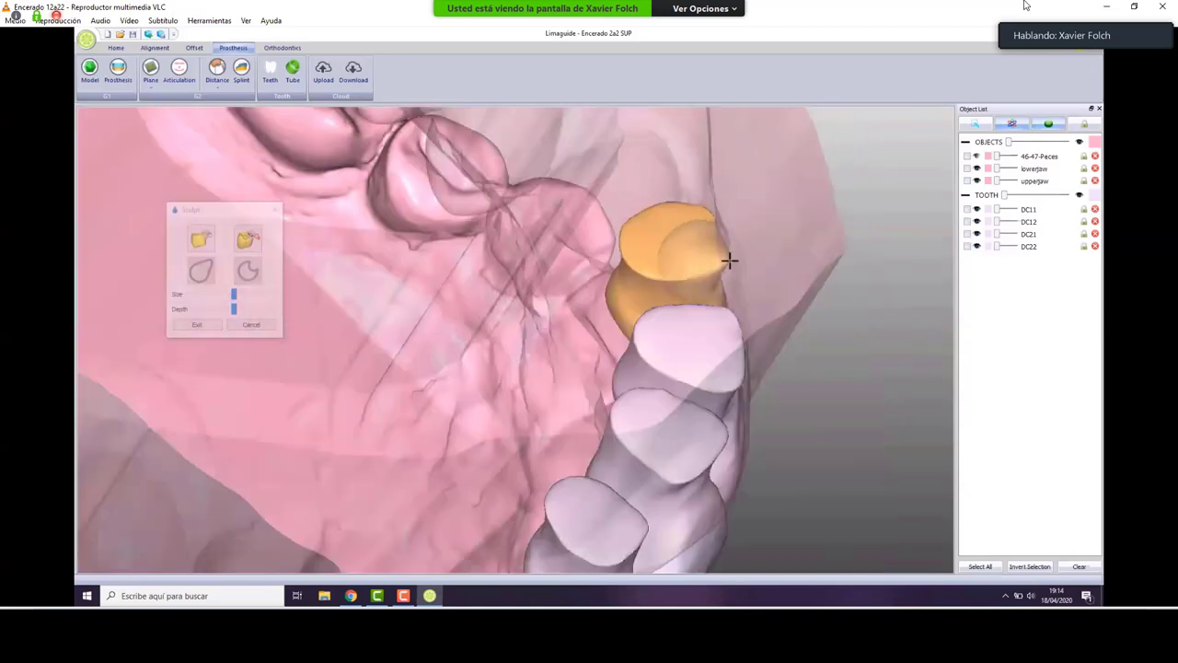
pyautogui.click(243, 310)
pyautogui.click(244, 295)
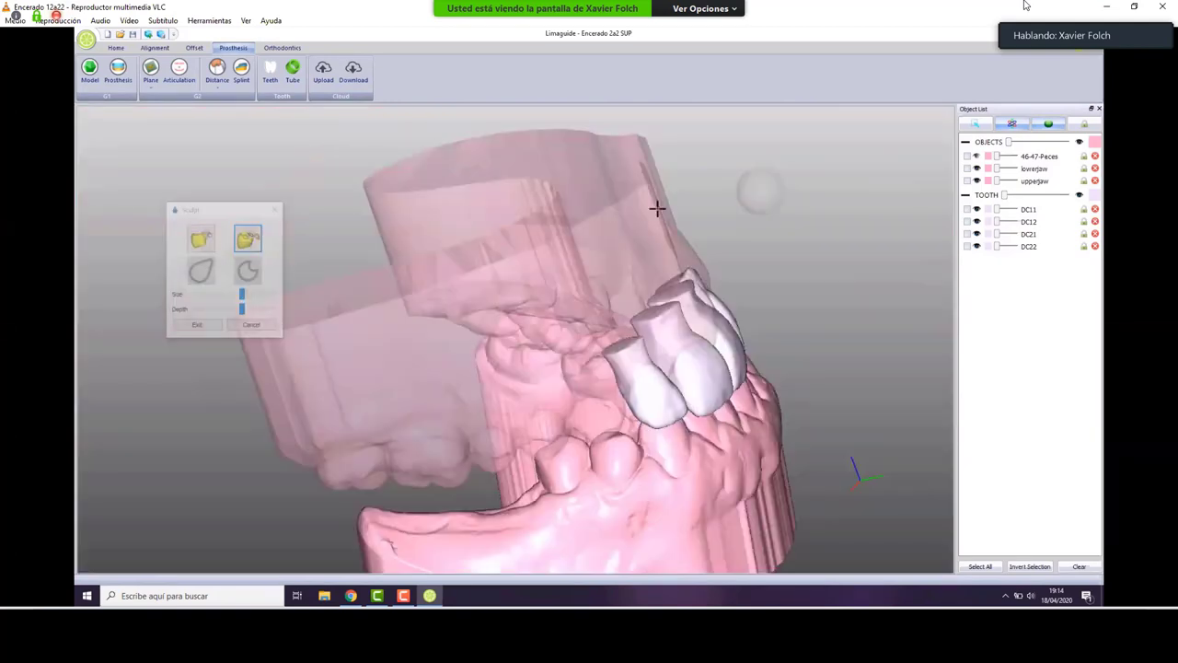
pyautogui.press('Escape')
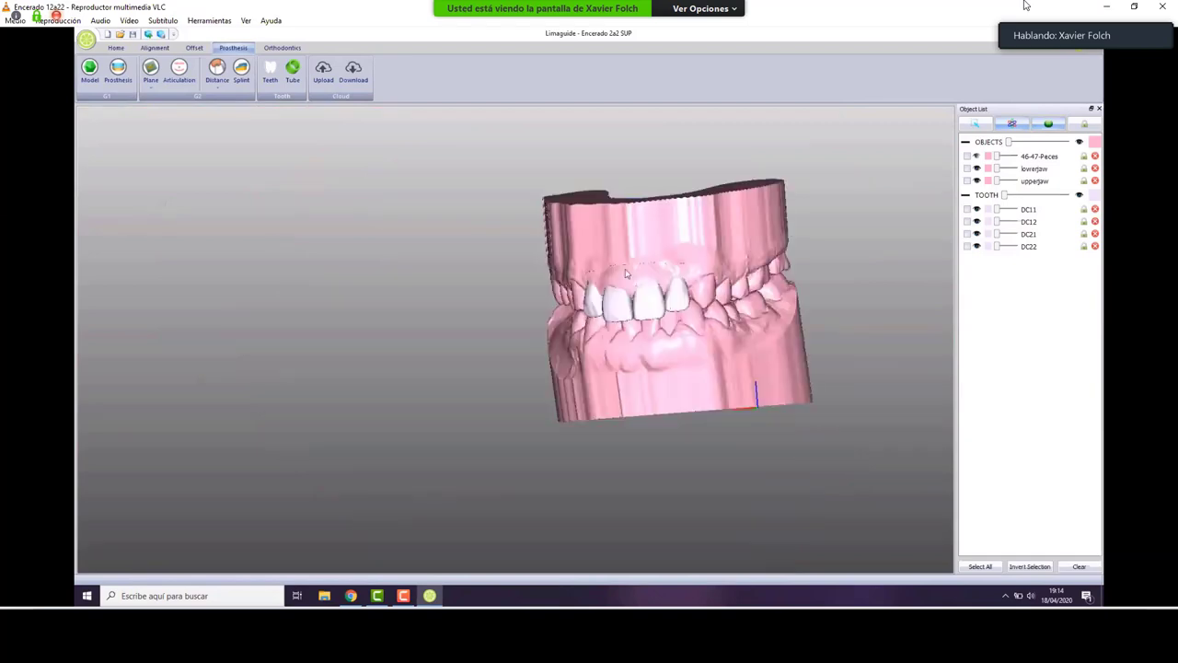
# Hide the lower jaw so that only the upper jaw and its wax-up teeth are shown from the front.
pyautogui.moveTo(626, 273); pyautogui.dragTo(620, 265, button='middle')
pyautogui.scroll(3, 620, 266)
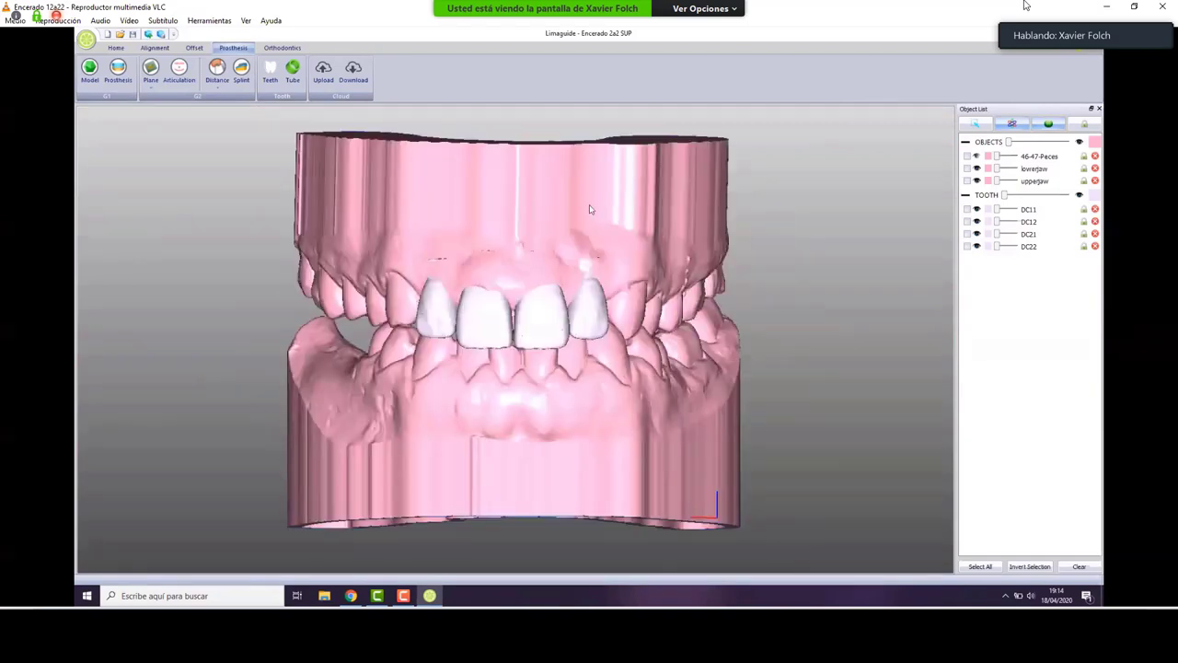
pyautogui.moveTo(590, 209); pyautogui.dragTo(591, 389, button='middle')
pyautogui.scroll(-3, 583, 399)
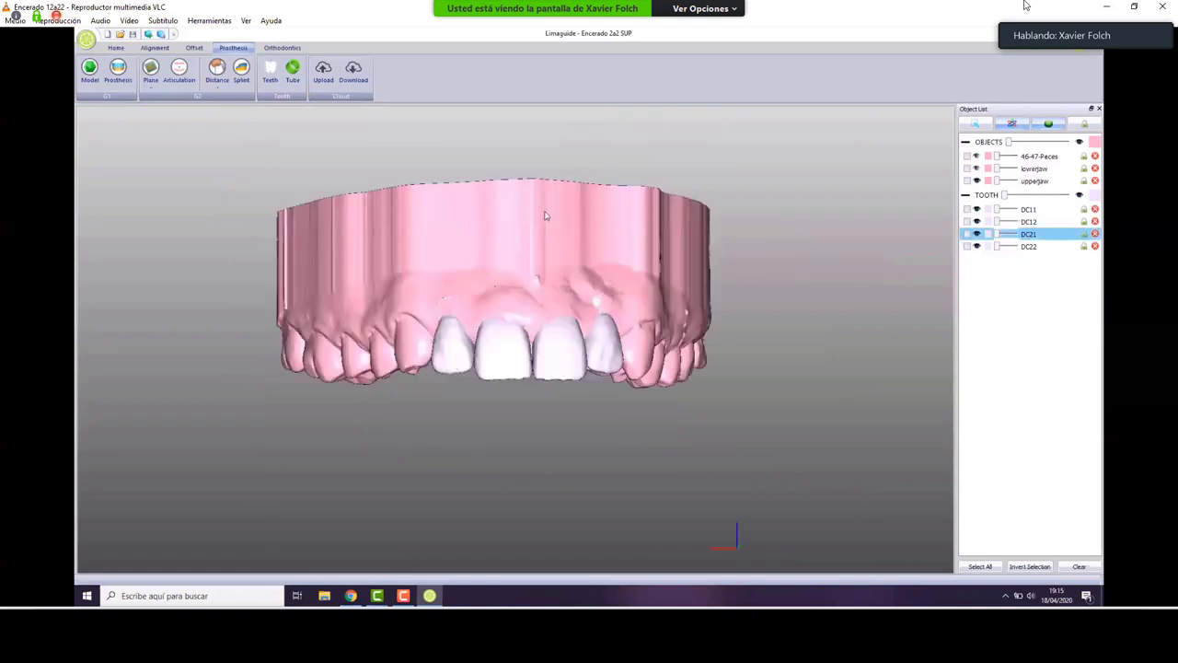
pyautogui.moveTo(545, 216); pyautogui.dragTo(540, 239, button='middle')
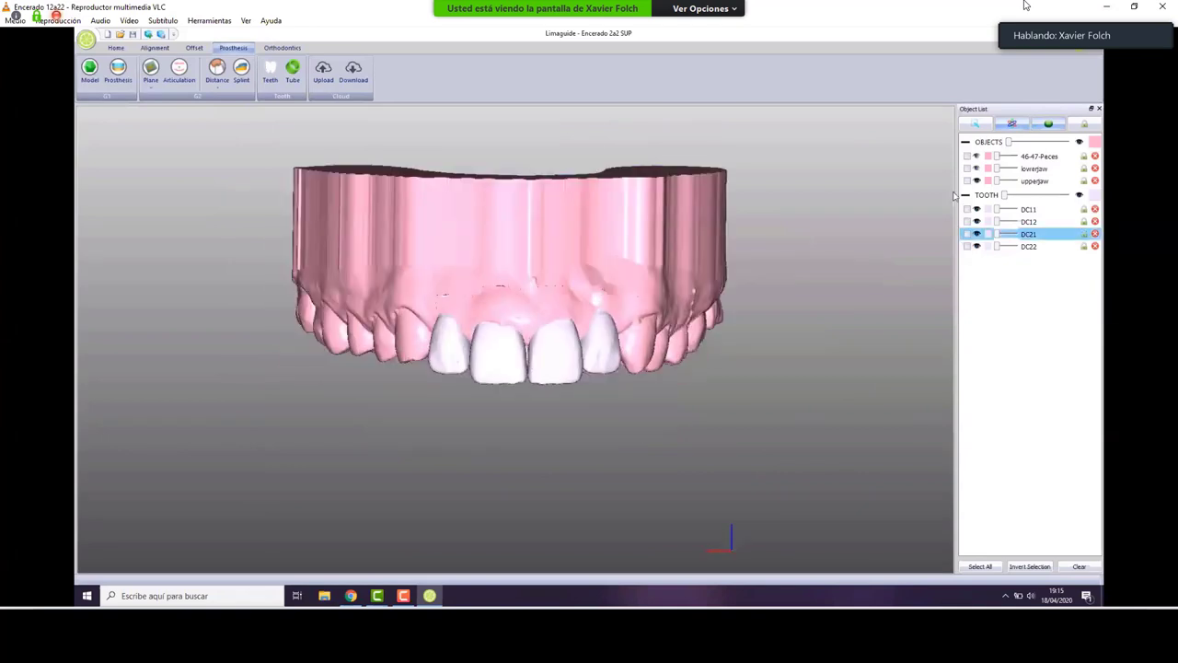
# Duplicate the upper jaw and name the copy upperjaw-encer.
pyautogui.rightClick(574, 245)
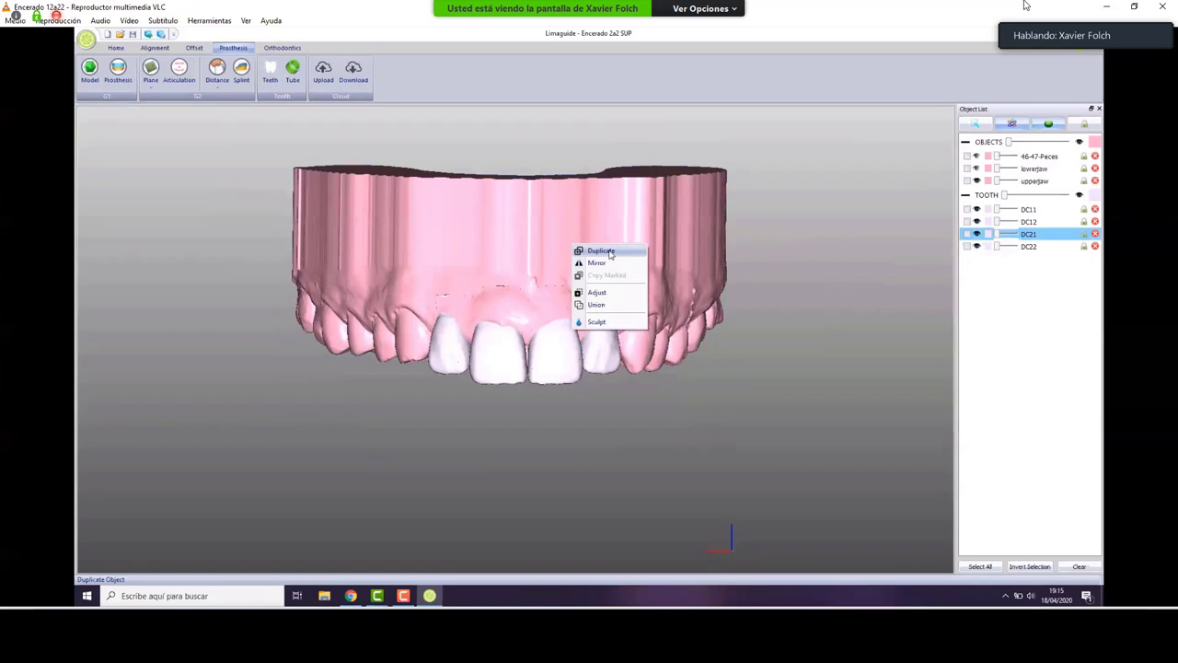
pyautogui.click(603, 251)
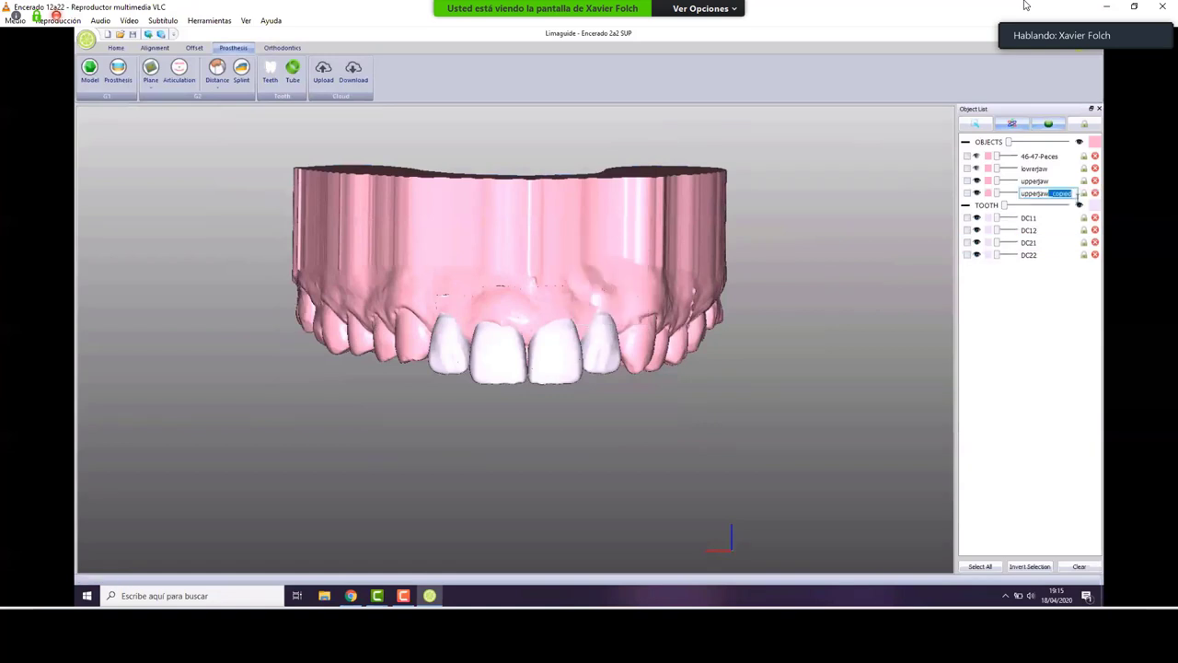
pyautogui.write('encer')
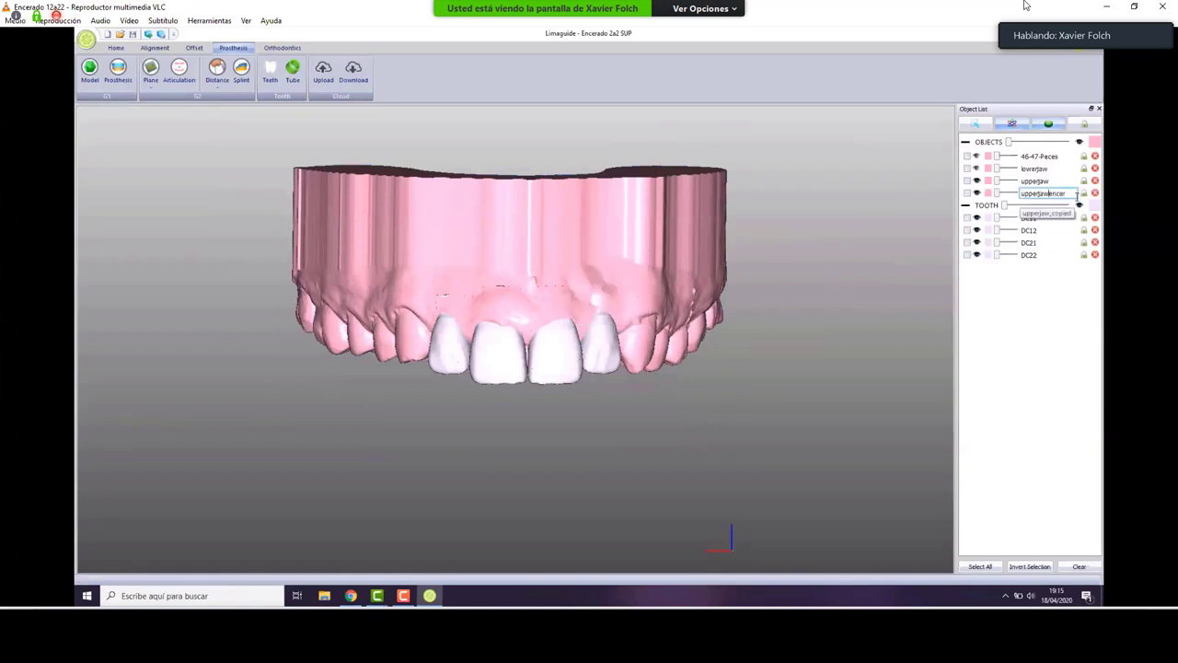
pyautogui.write('-')
# Duplicate each of the four wax-up teeth DC12, DC11, DC21 and DC22.
pyautogui.click(458, 352)
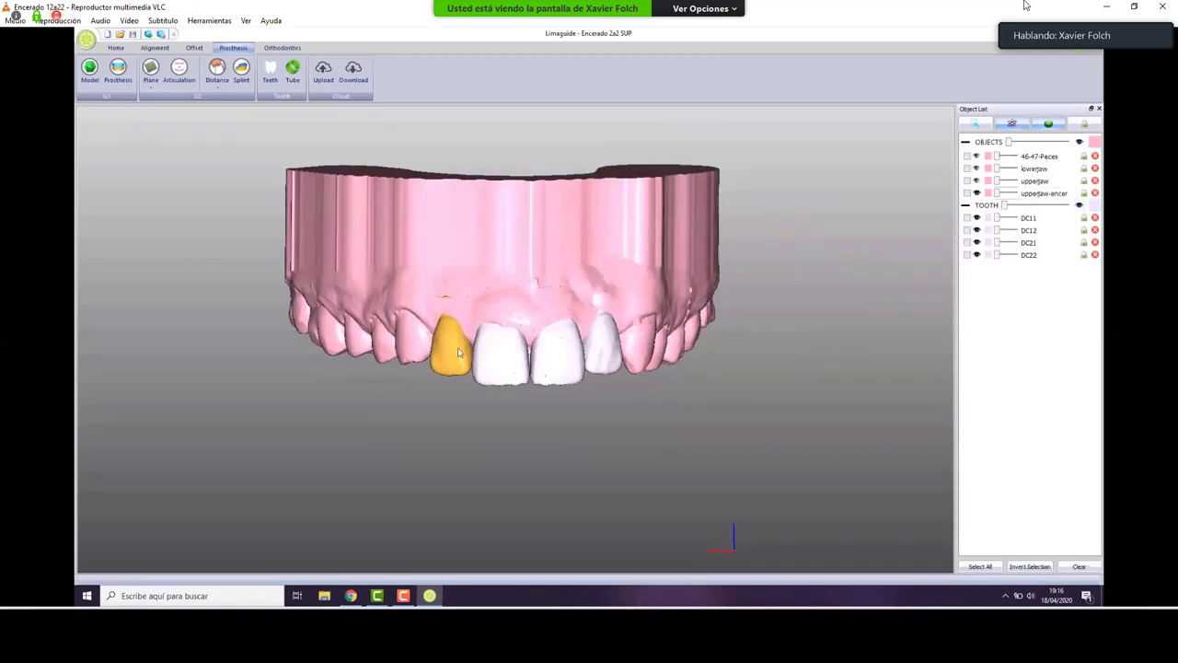
pyautogui.rightClick(457, 353)
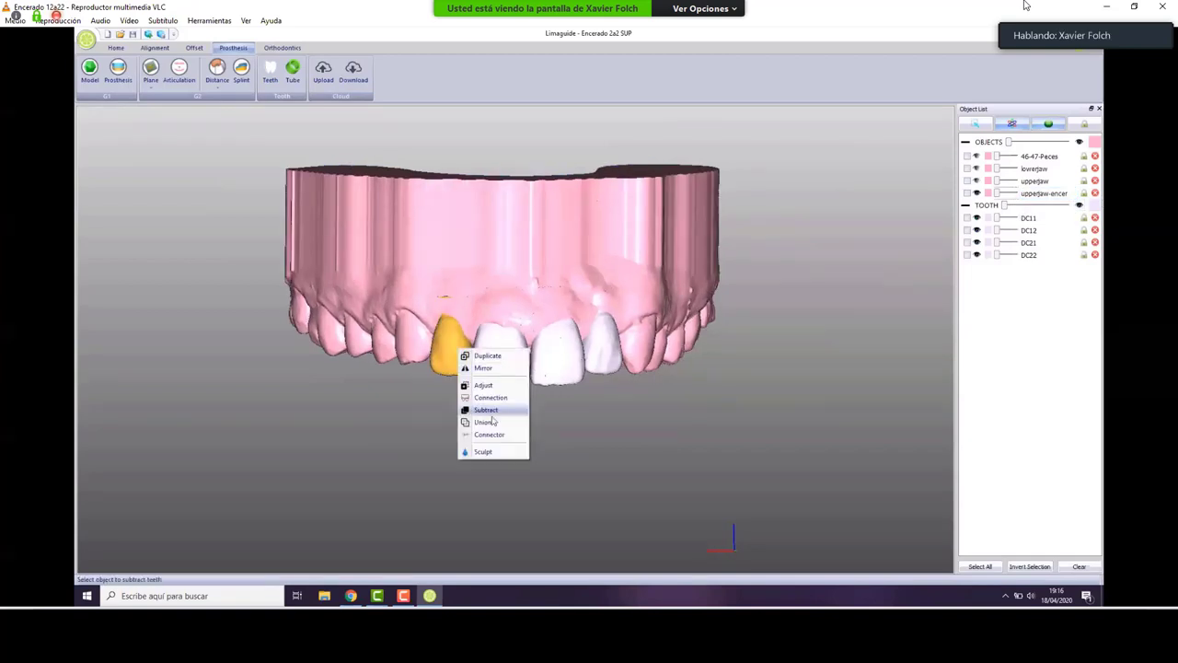
pyautogui.click(489, 357)
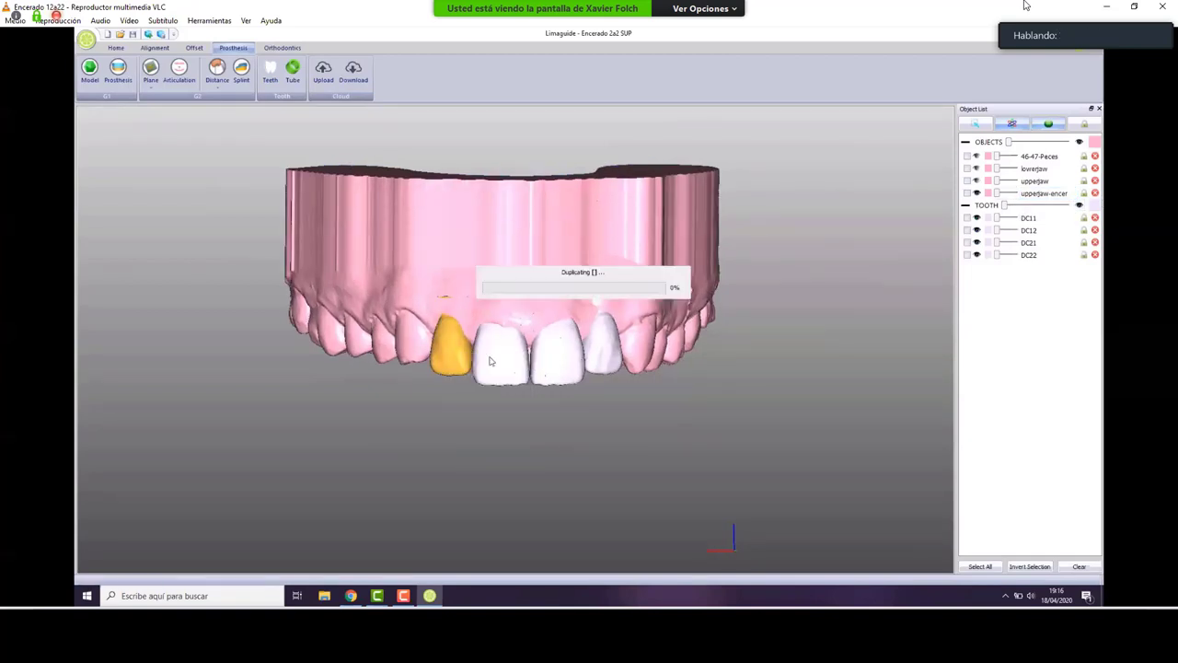
pyautogui.rightClick(495, 360)
pyautogui.click(535, 359)
pyautogui.rightClick(551, 354)
pyautogui.click(591, 359)
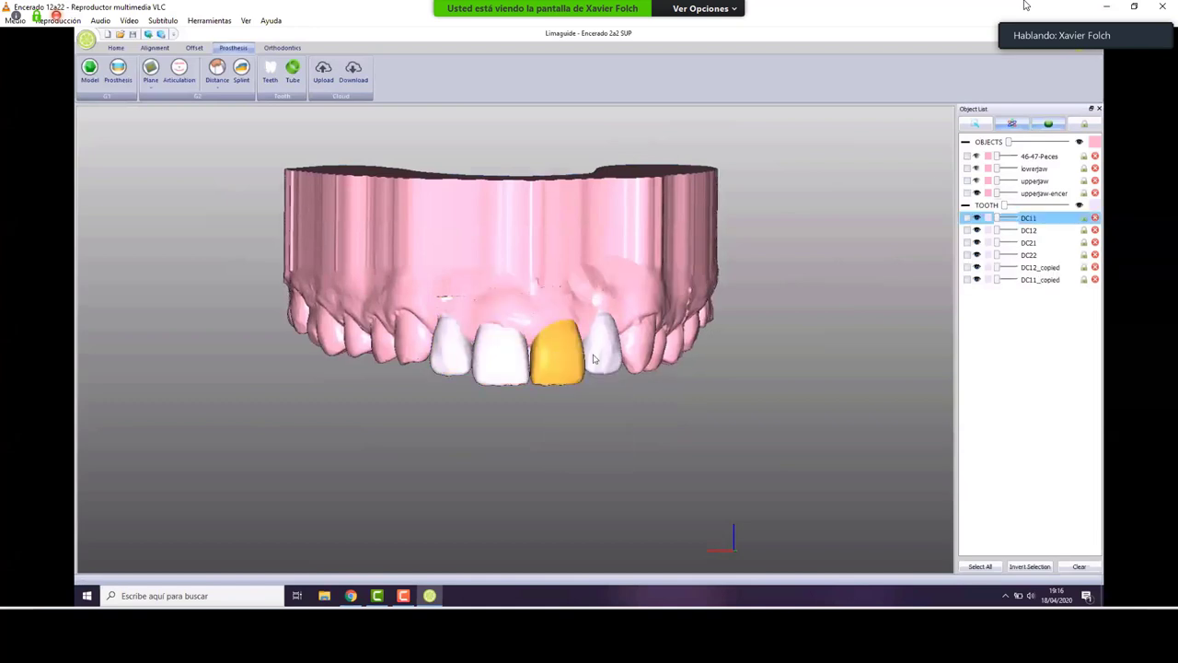
pyautogui.click(594, 359)
pyautogui.rightClick(598, 350)
pyautogui.click(631, 360)
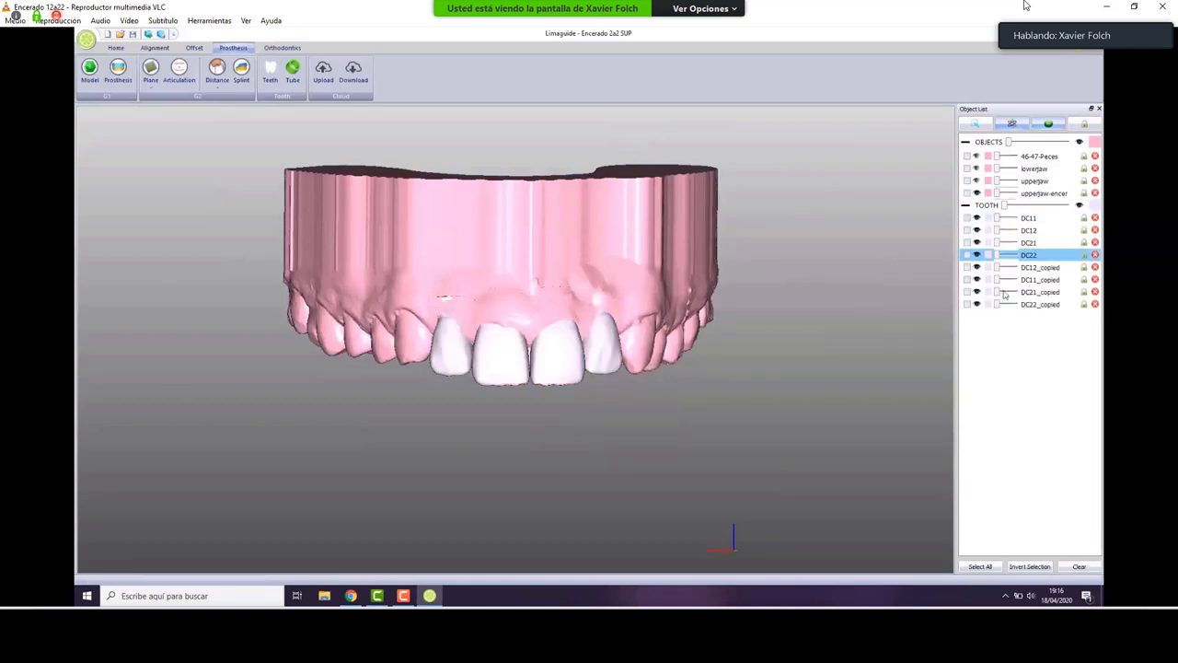
# Hide the original teeth DC11, DC12, DC21 and DC22.
pyautogui.click(977, 219)
pyautogui.click(977, 231)
pyautogui.click(977, 242)
# Union the upperjaw-encer model with the copied teeth DC12, DC11, DC21 and DC22 into a single object.
pyautogui.rightClick(447, 211)
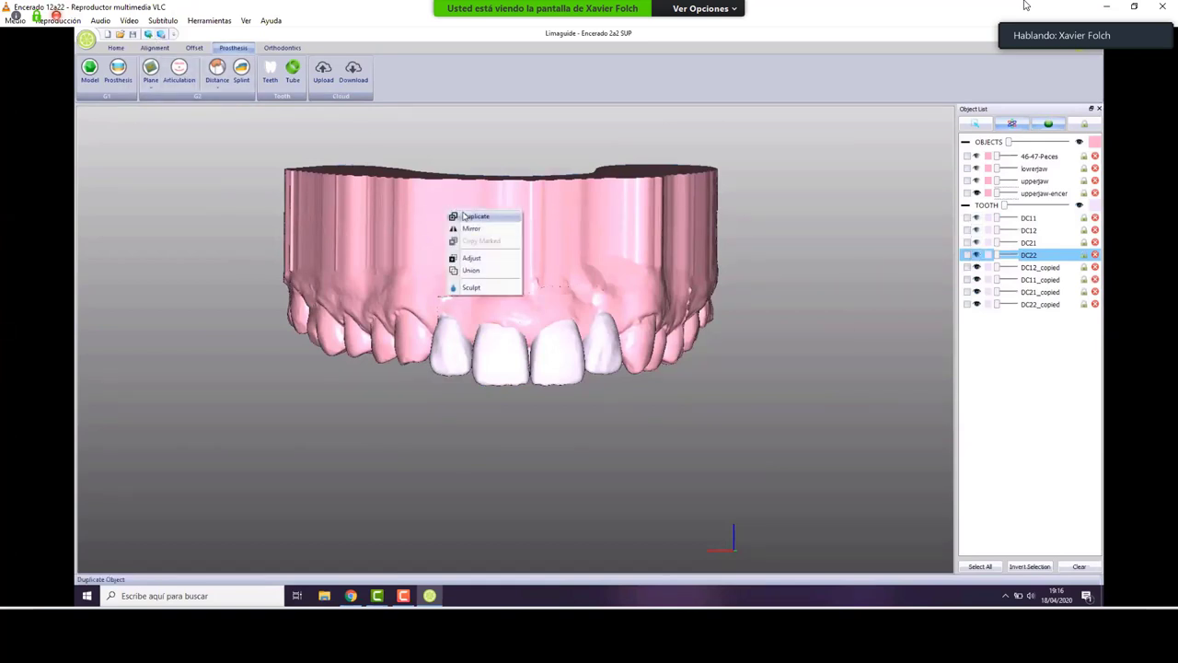
pyautogui.click(471, 270)
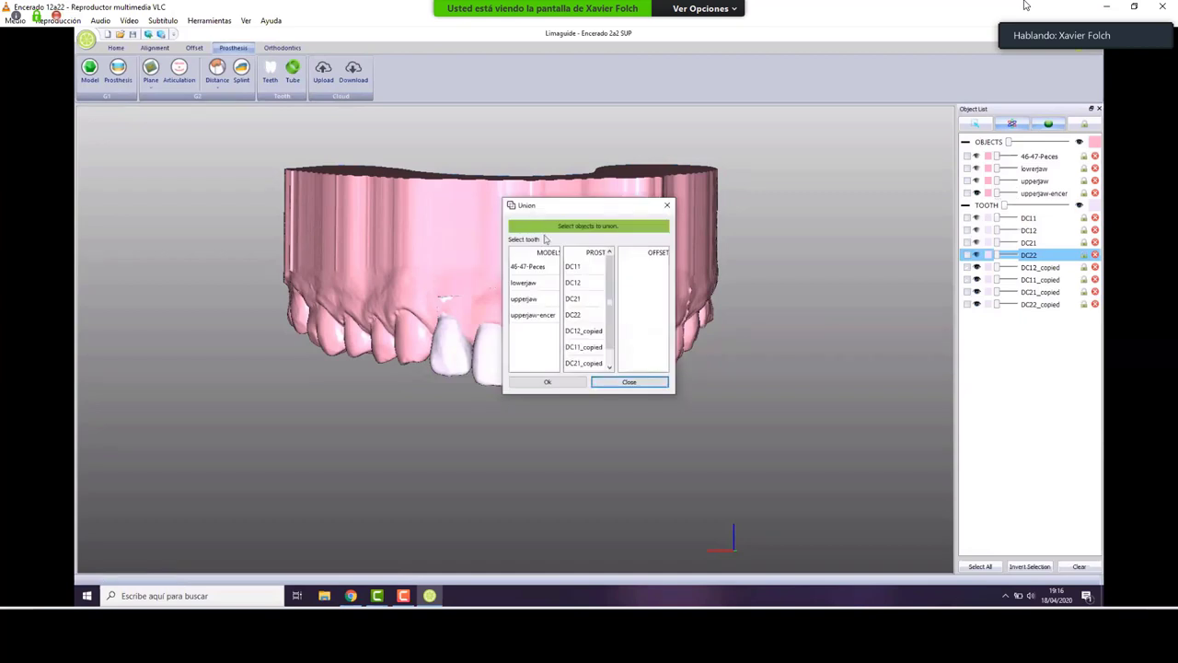
pyautogui.click(543, 315)
pyautogui.moveTo(580, 334); pyautogui.dragTo(591, 365)
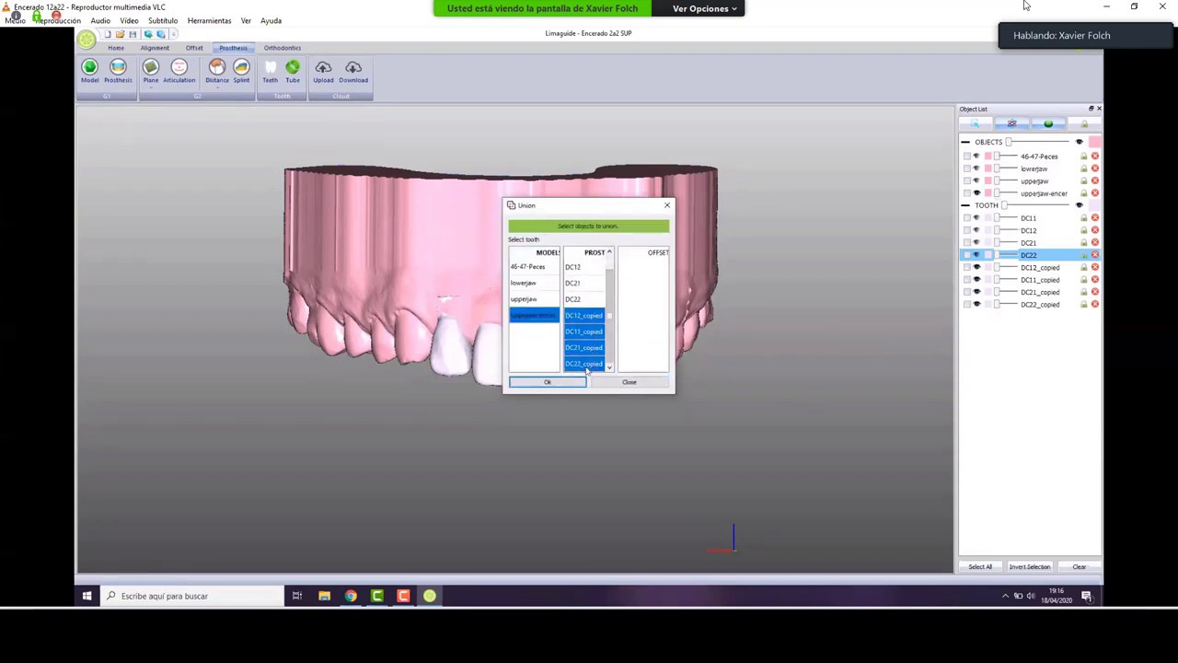
pyautogui.click(546, 381)
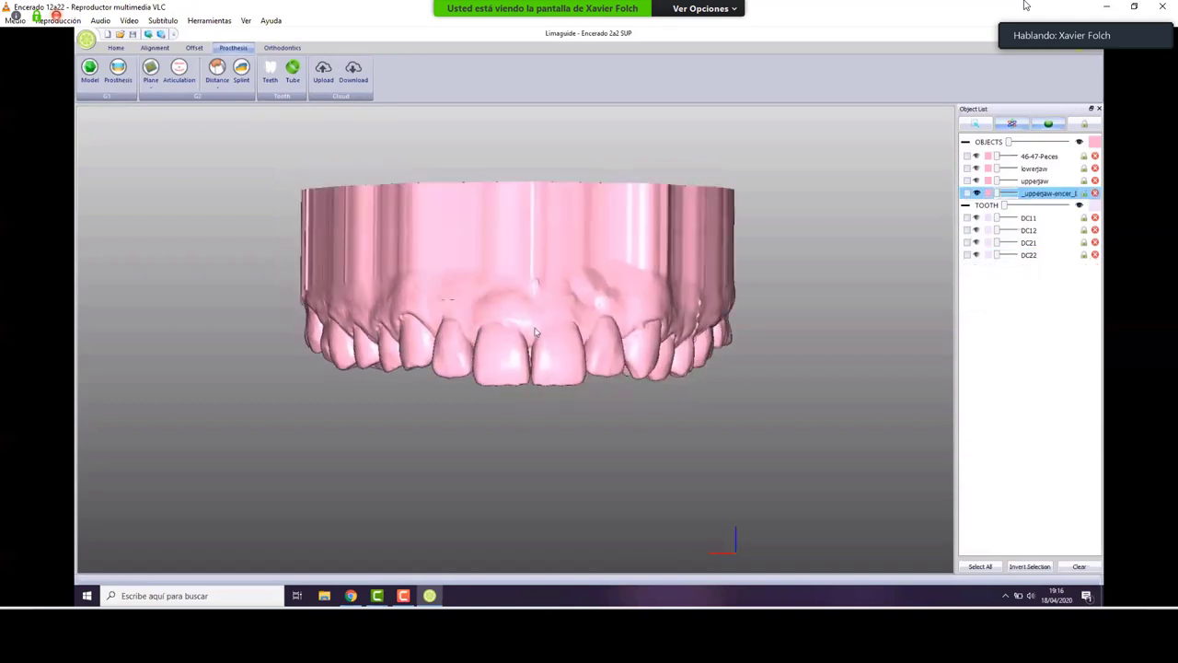
# Change the display colour of the merged upper jaw to blue.
pyautogui.click(989, 196)
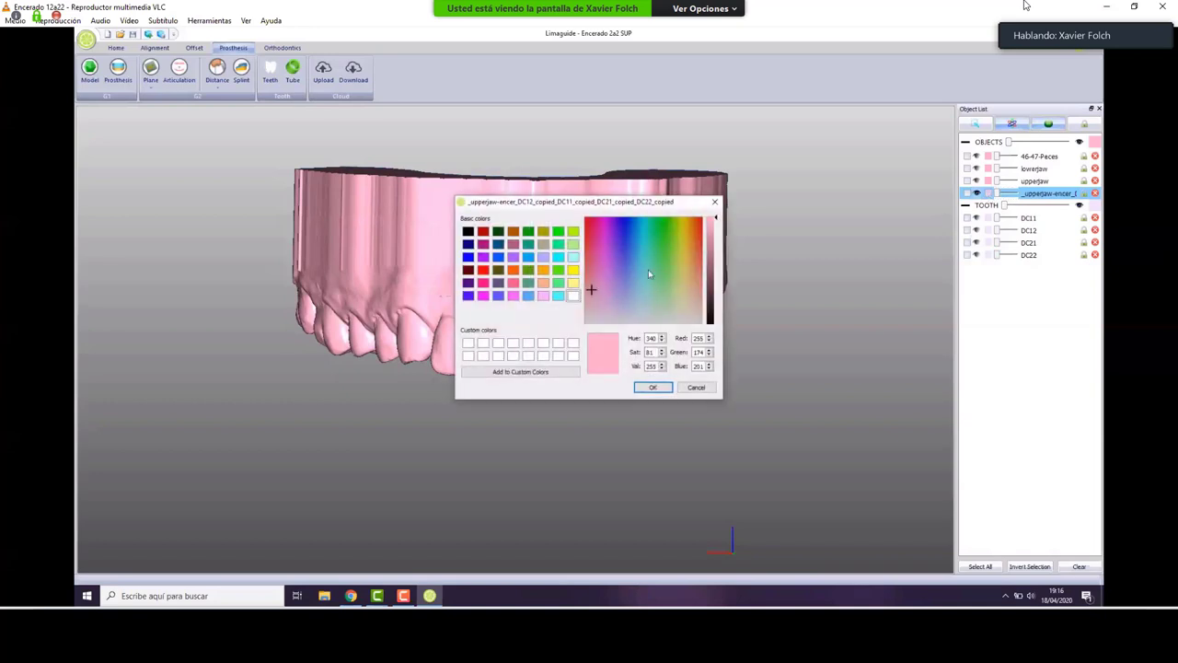
pyautogui.moveTo(595, 289); pyautogui.dragTo(632, 245)
pyautogui.click(653, 387)
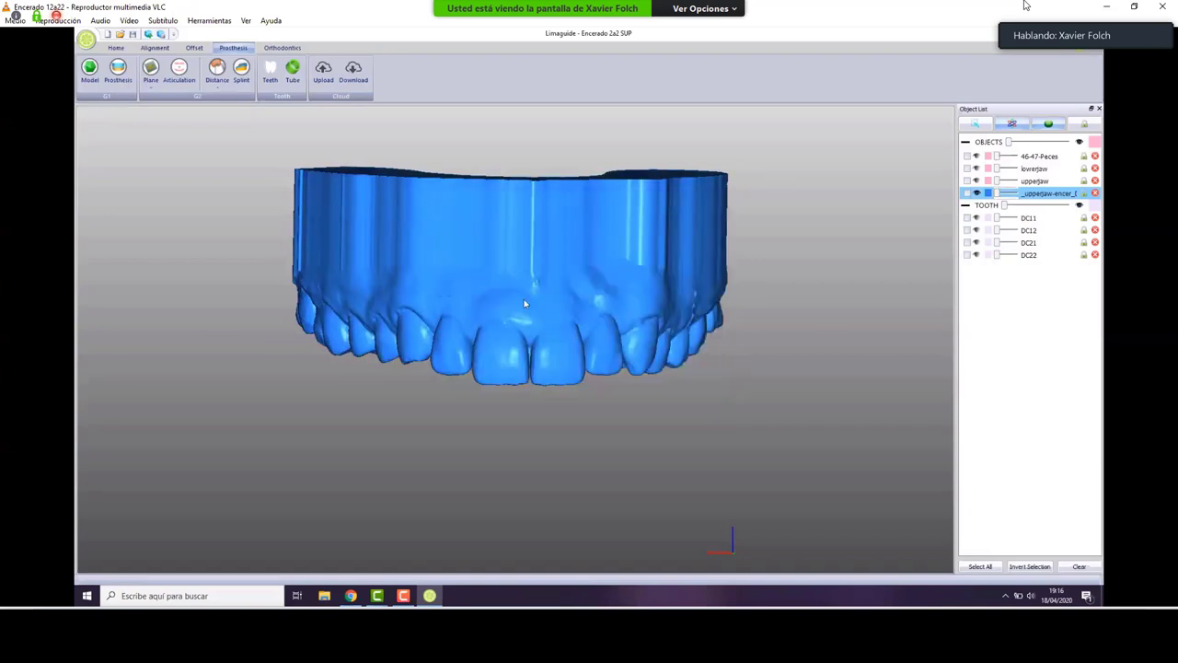
# Toggle the merged upper jaw's visibility to inspect it, then show the lower jaw and check how the two fit together.
pyautogui.click(975, 194)
pyautogui.click(975, 194)
pyautogui.moveTo(581, 279); pyautogui.dragTo(581, 206, button='middle')
pyautogui.moveTo(580, 207); pyautogui.dragTo(525, 294)
pyautogui.click(977, 168)
pyautogui.moveTo(519, 348); pyautogui.dragTo(541, 101)
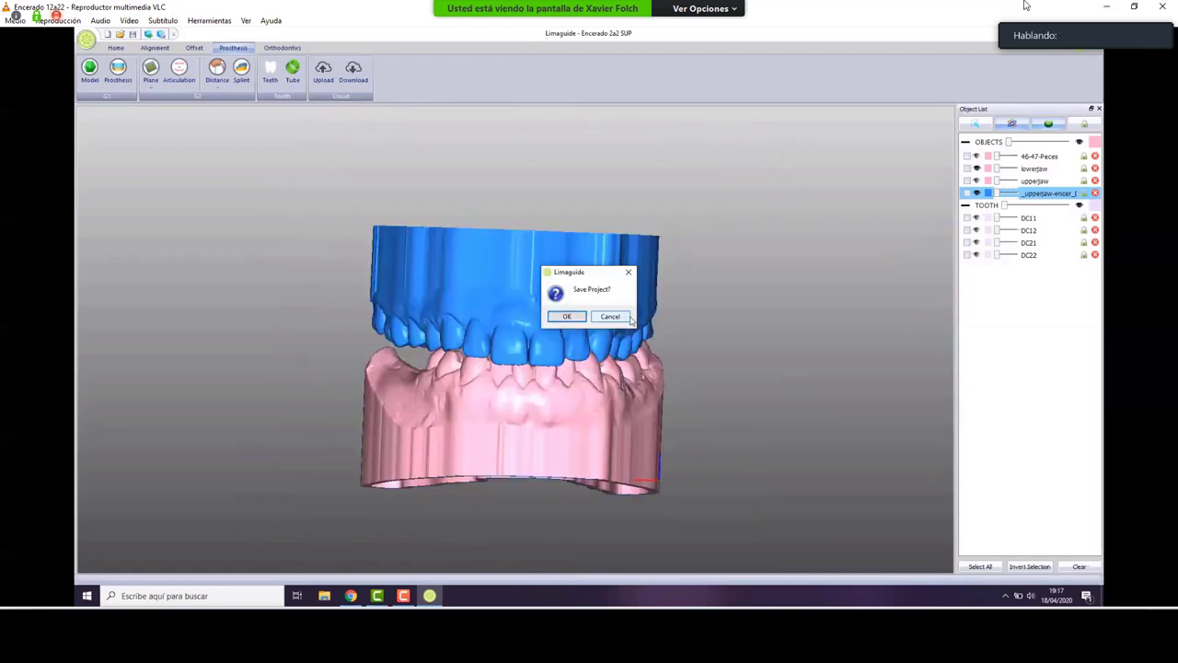
# Save the project over the existing file Encerado 2a2 SUP.
pyautogui.click(86, 39)
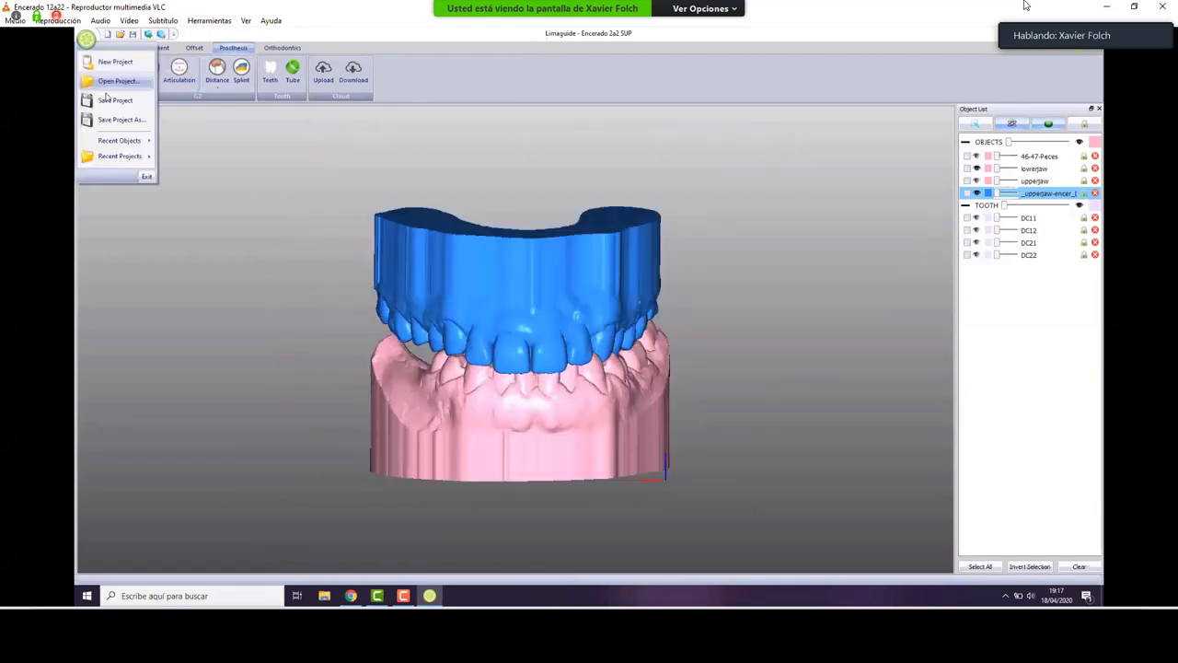
pyautogui.click(111, 99)
pyautogui.doubleClick(200, 104)
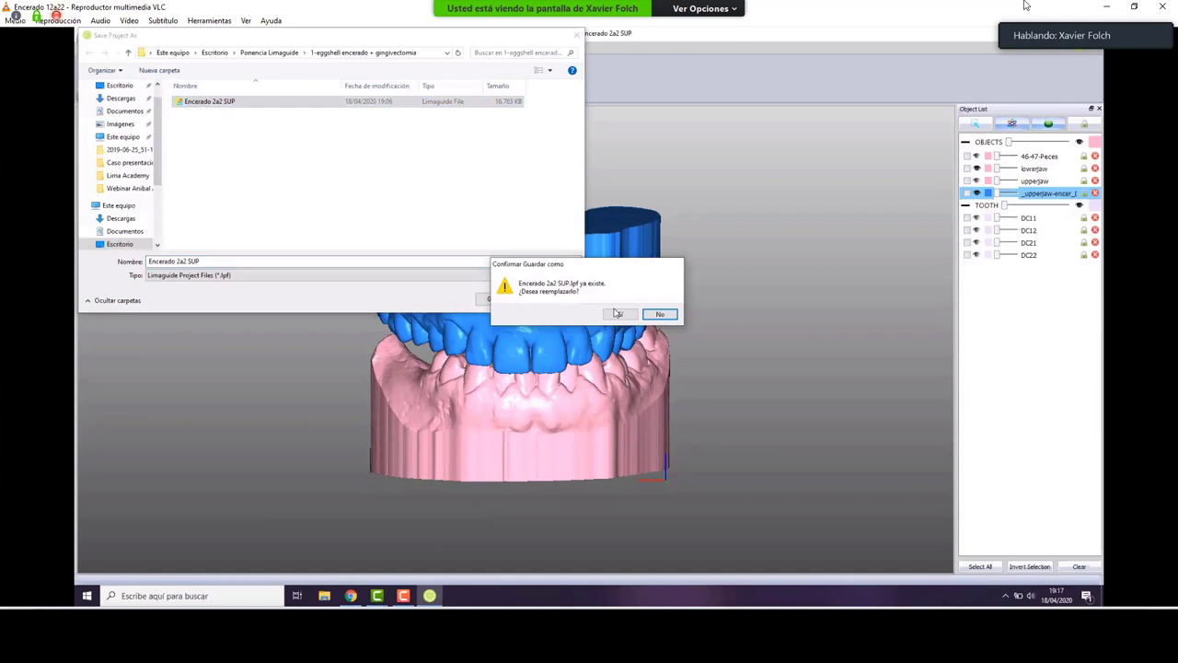
pyautogui.click(617, 314)
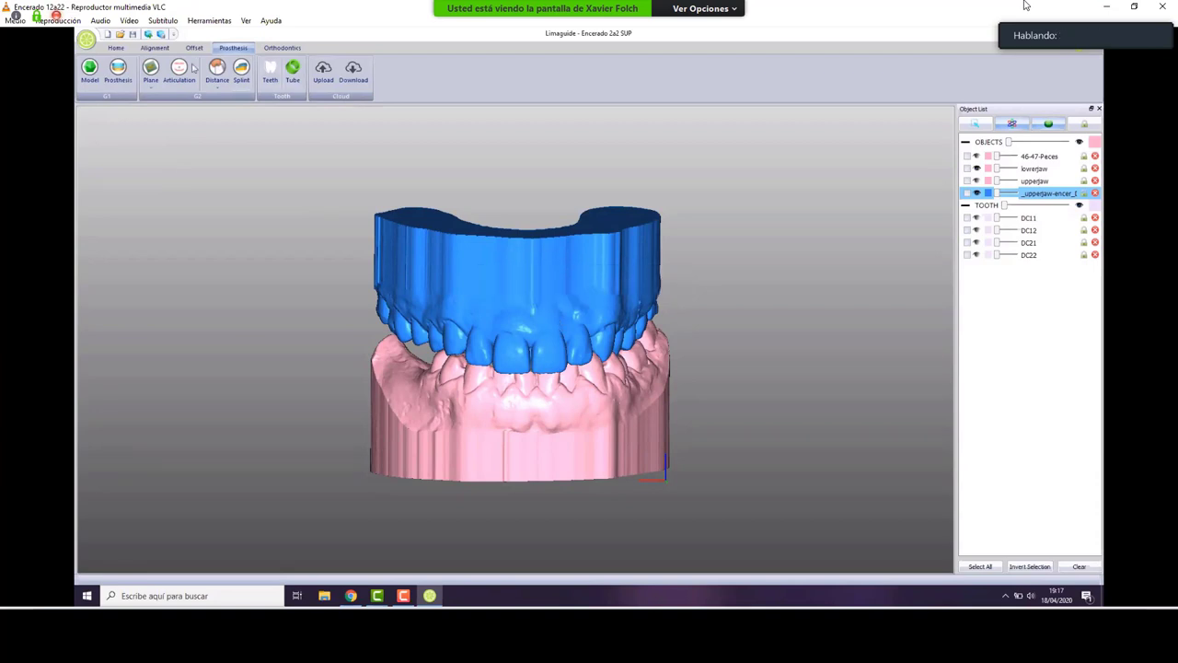
# Start an STL export of the merged _upperjaw-encer model only.
pyautogui.click(161, 35)
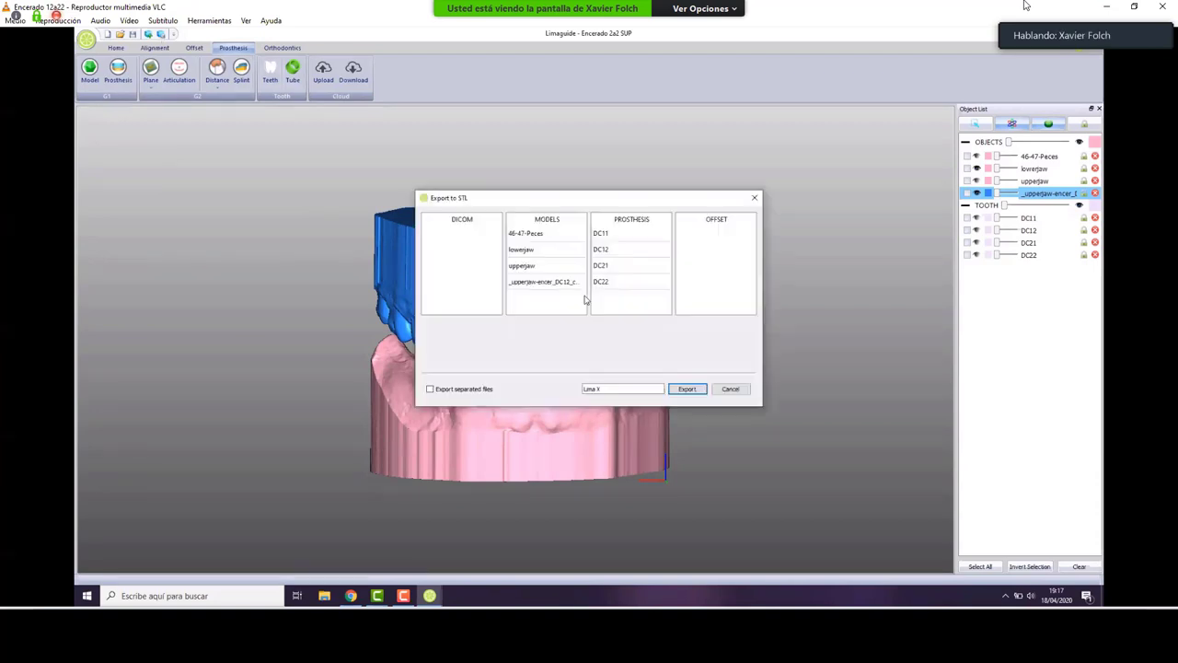
pyautogui.click(556, 283)
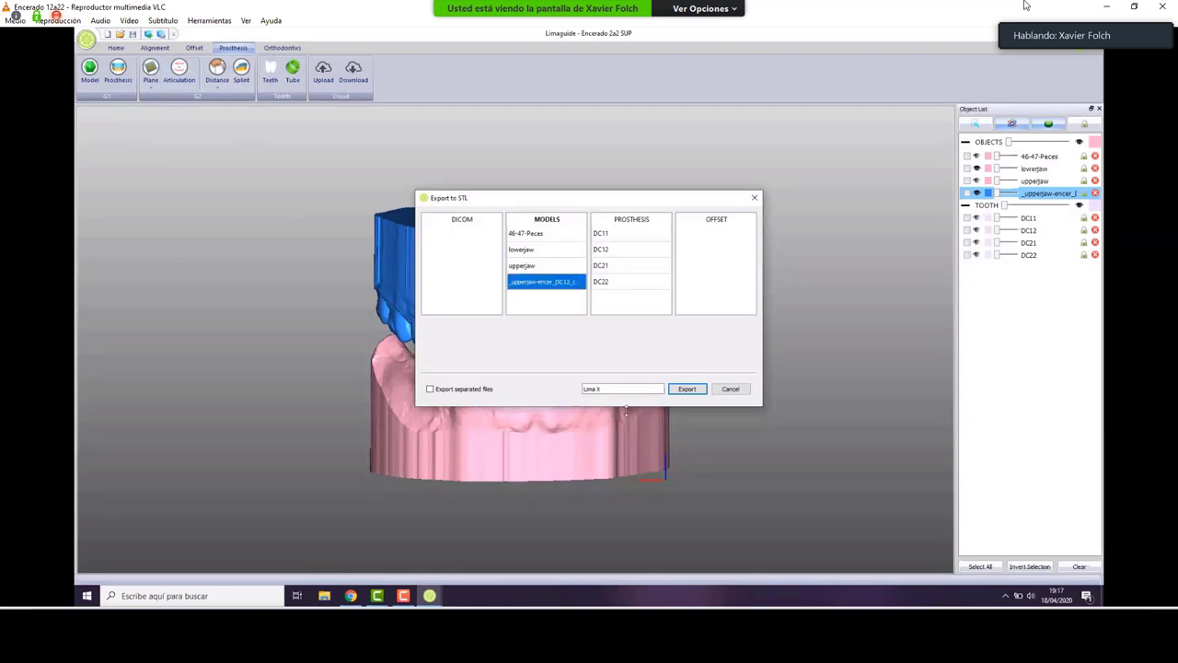
pyautogui.click(691, 389)
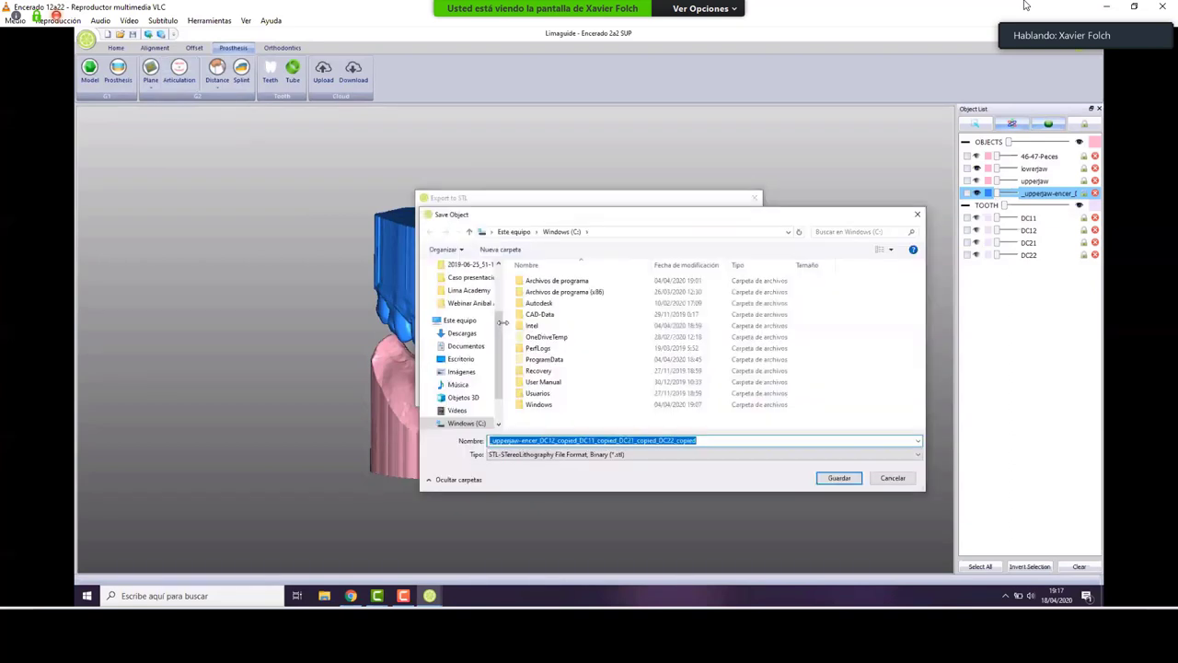
# Save the STL as Upperjaw Encerado in the desktop folder Ponencia Limaguide > 1-eggshell encerado + gingivectomia.
pyautogui.click(461, 359)
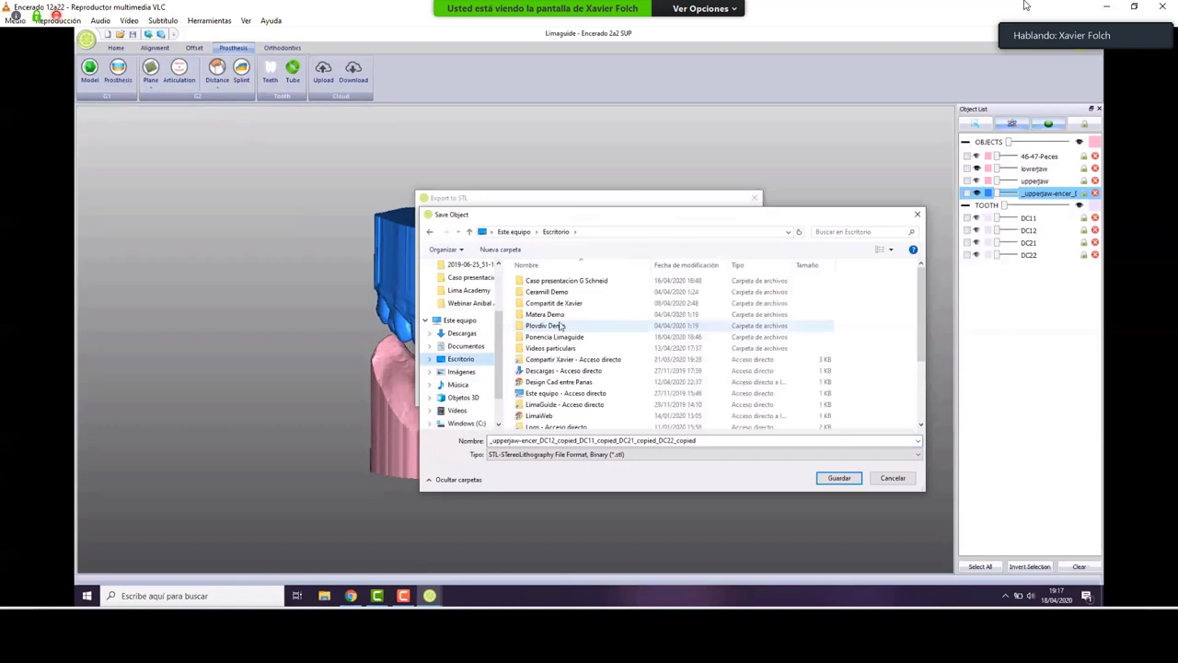
pyautogui.doubleClick(561, 336)
pyautogui.doubleClick(563, 280)
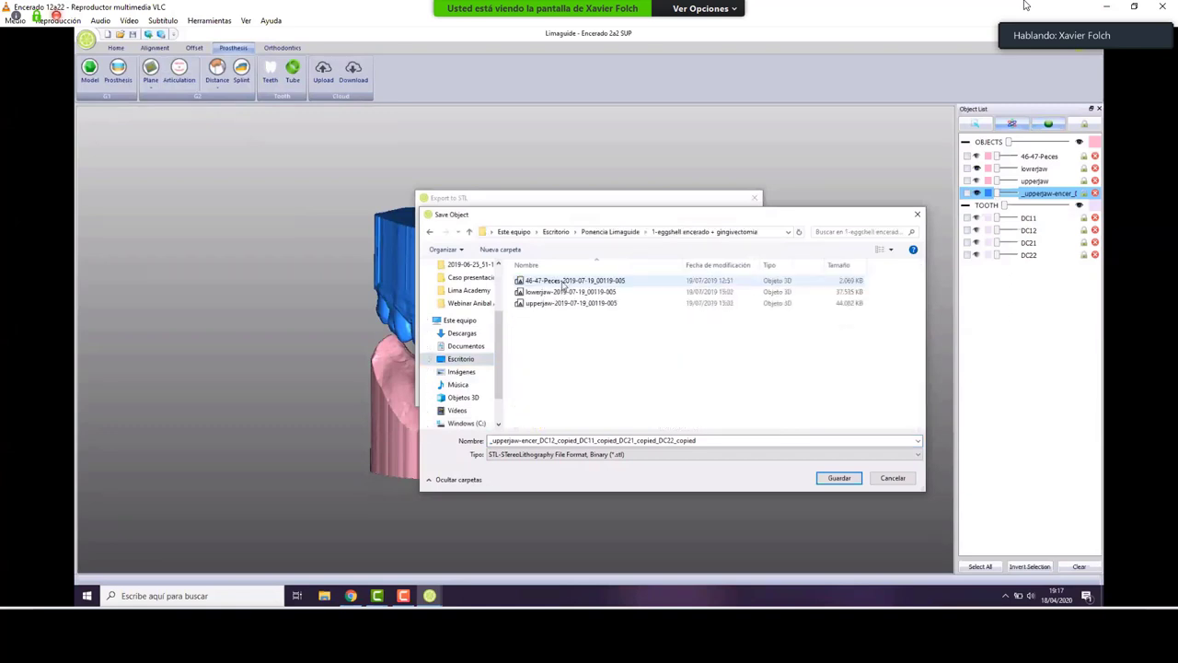
pyautogui.click(721, 439)
pyautogui.write('Upp')
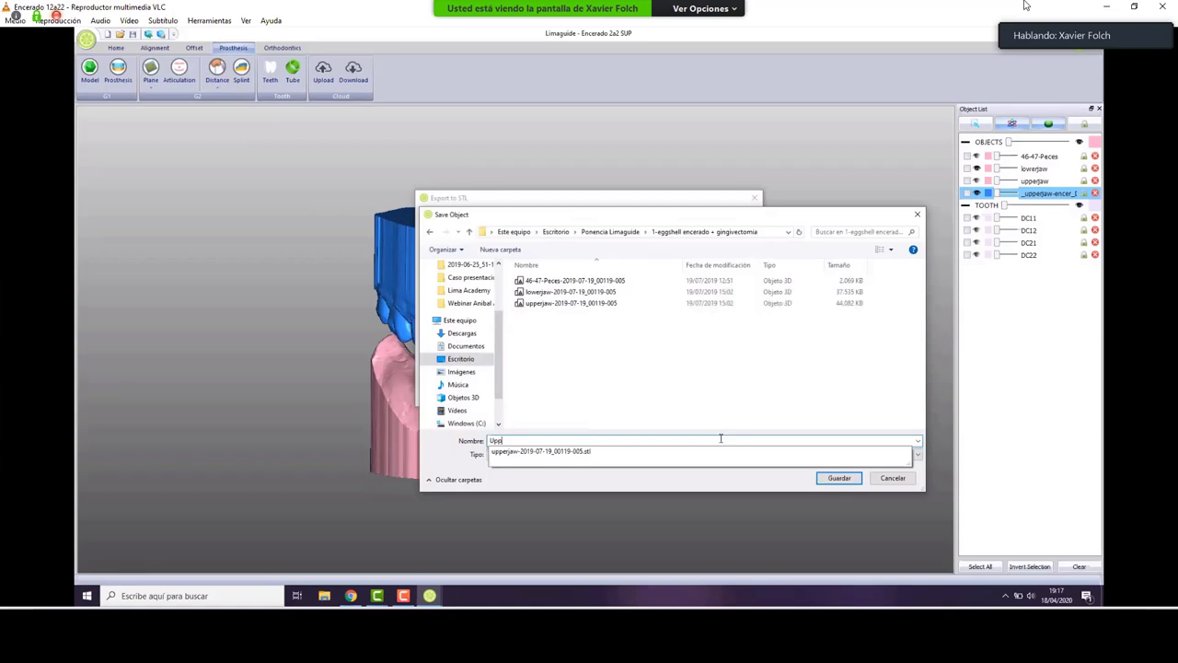
pyautogui.write('erjaw ')
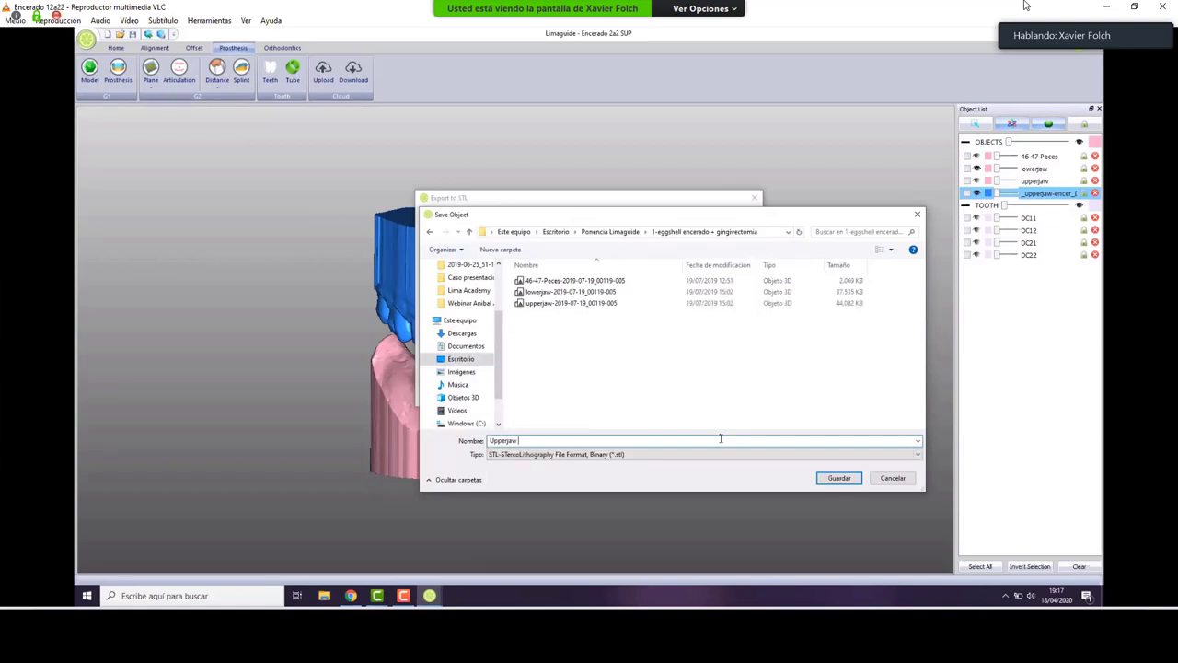
pyautogui.write('Encerado')
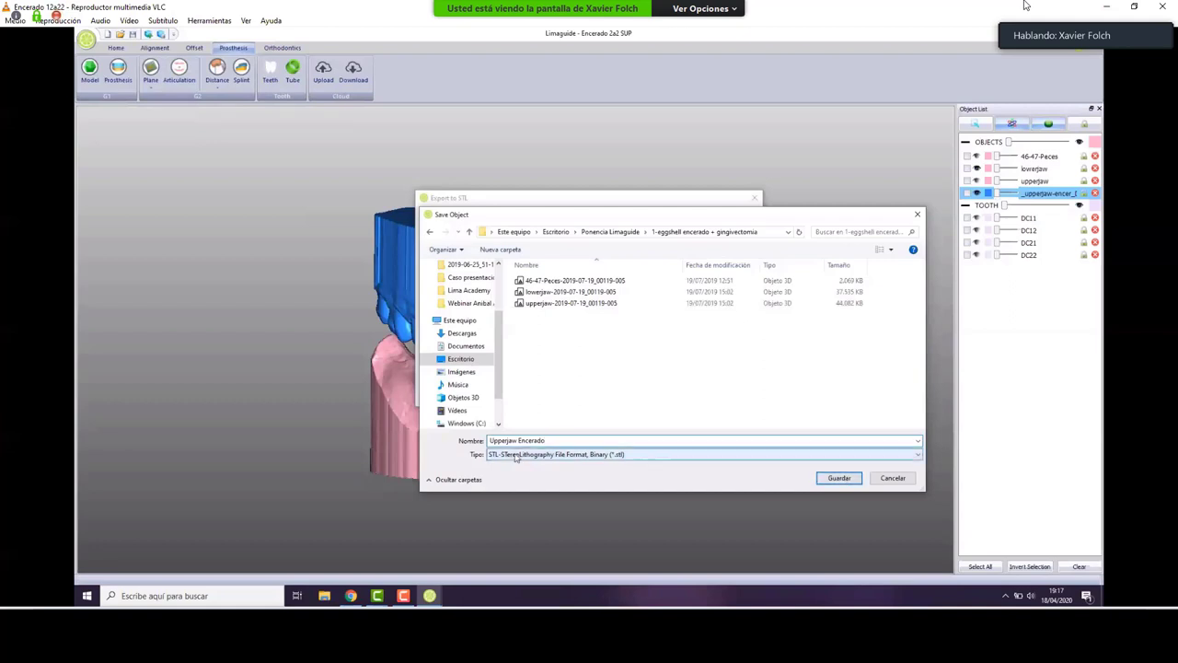
pyautogui.click(839, 478)
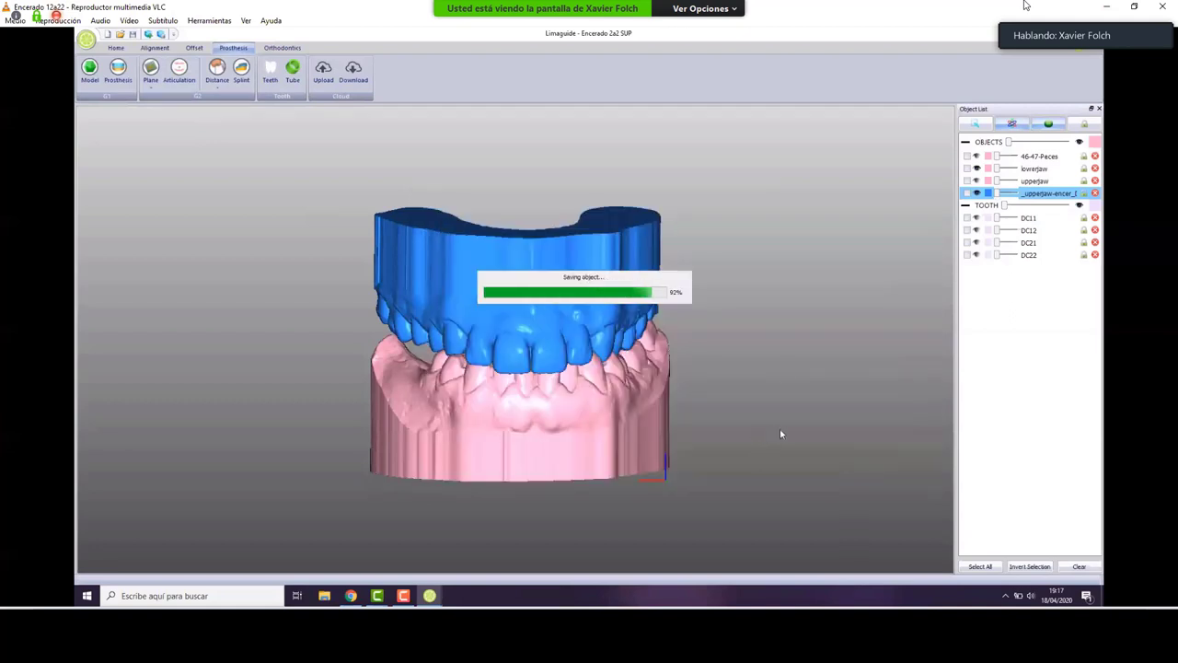
# Hide the merged upper jaw and the lower jaw, and import the Upperjaw Encerado file.
pyautogui.click(977, 194)
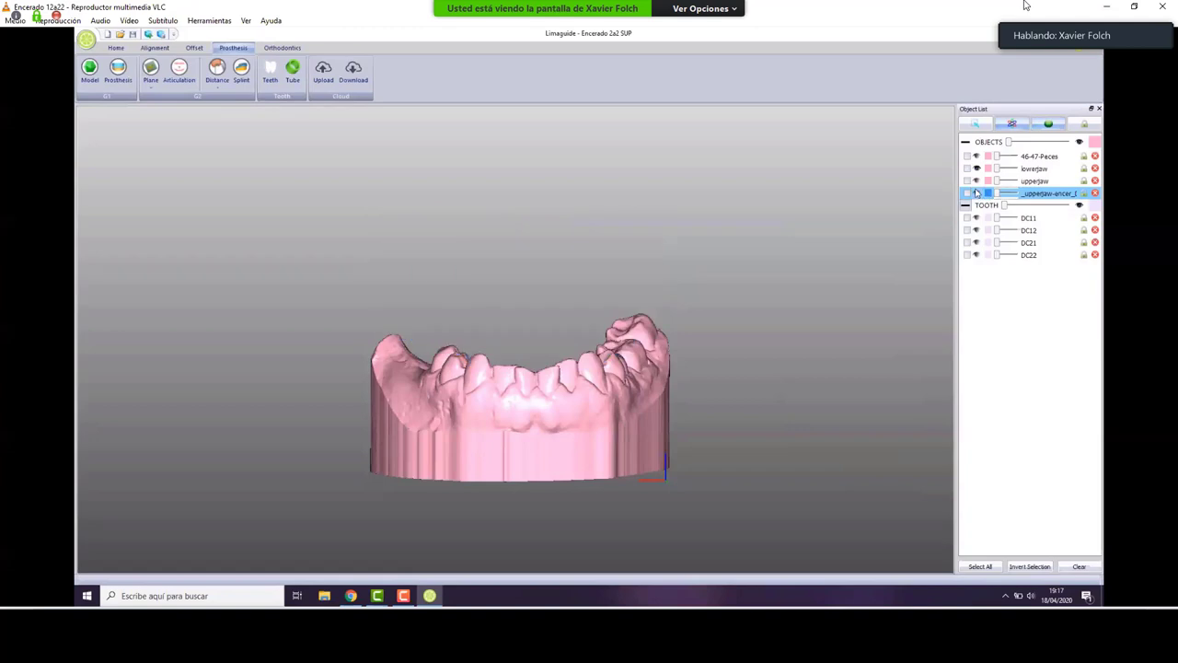
pyautogui.click(977, 169)
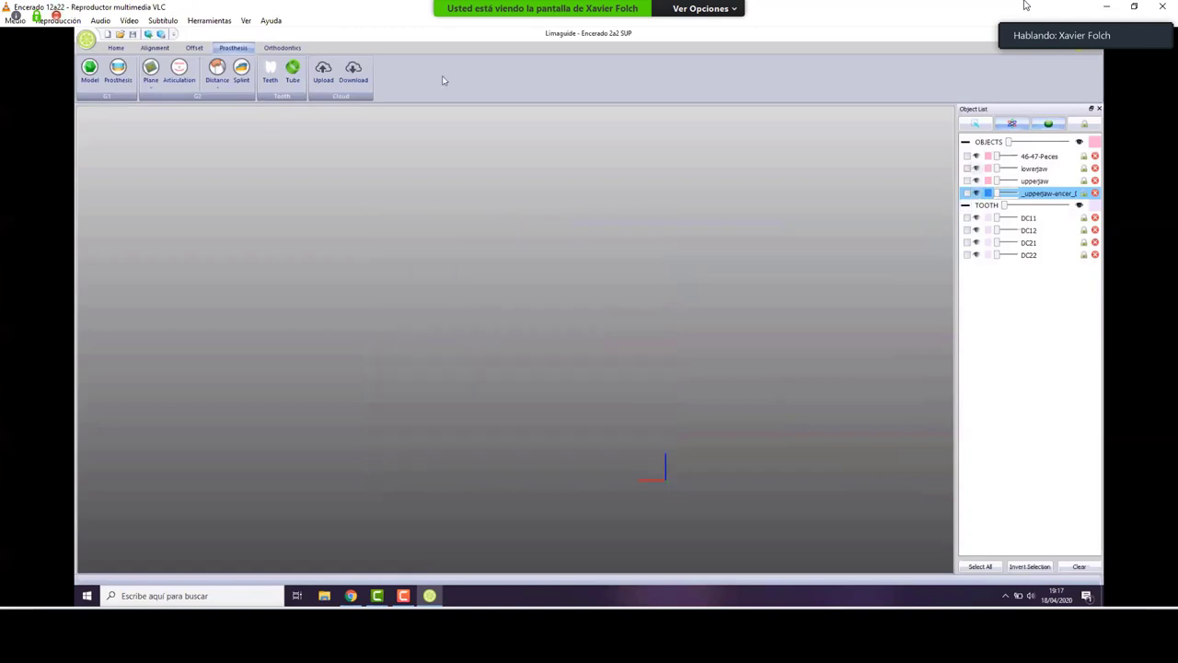
pyautogui.click(150, 35)
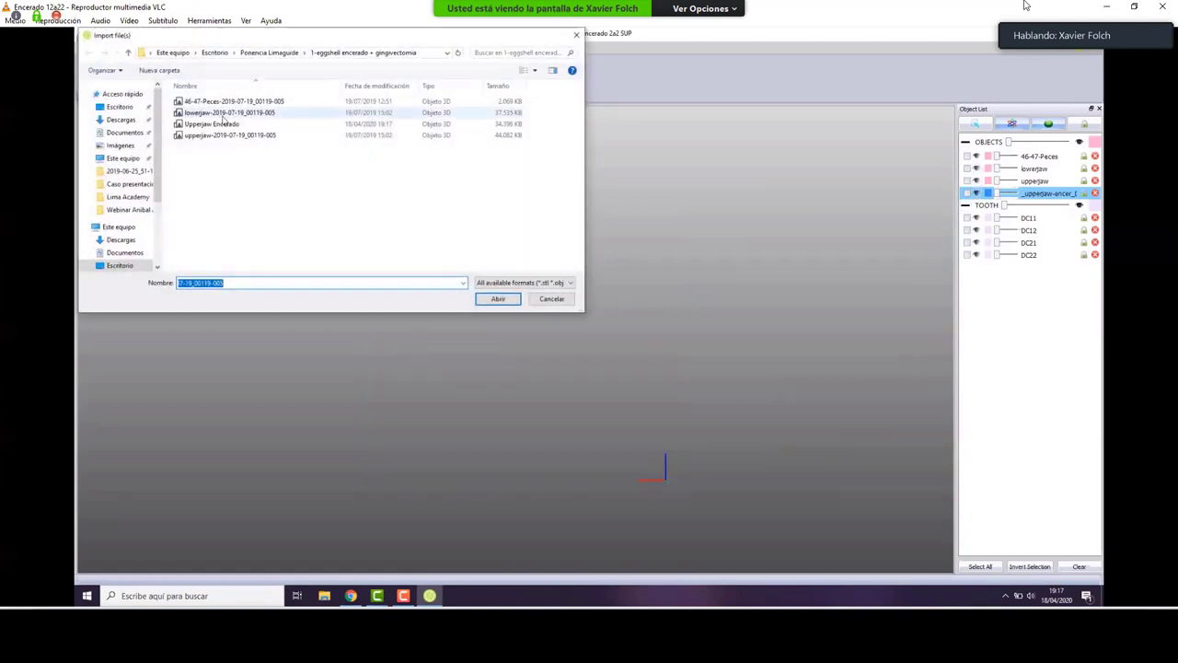
pyautogui.click(221, 125)
pyautogui.click(497, 299)
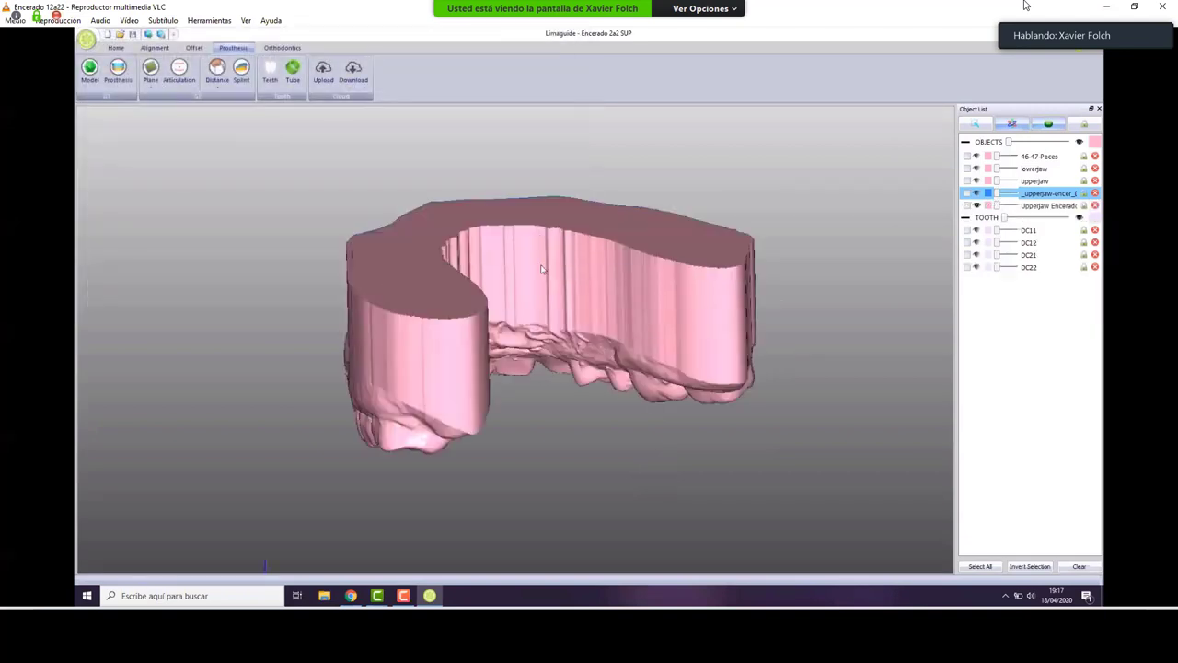
# Start the Extrude tool for a closed model from a scanned model and choose Upperjaw Encerado.
pyautogui.moveTo(543, 267); pyautogui.dragTo(703, 252, button='middle')
pyautogui.moveTo(702, 252); pyautogui.dragTo(571, 267)
pyautogui.click(156, 47)
pyautogui.click(324, 70)
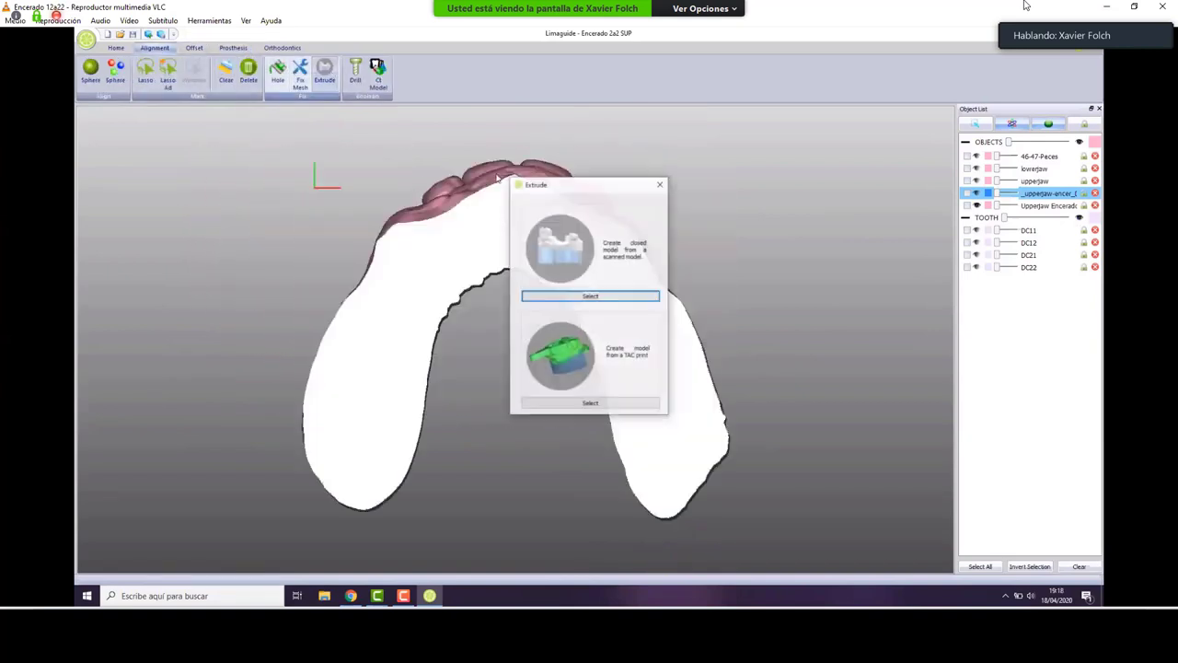
pyautogui.moveTo(571, 185); pyautogui.dragTo(146, 122)
pyautogui.click(166, 233)
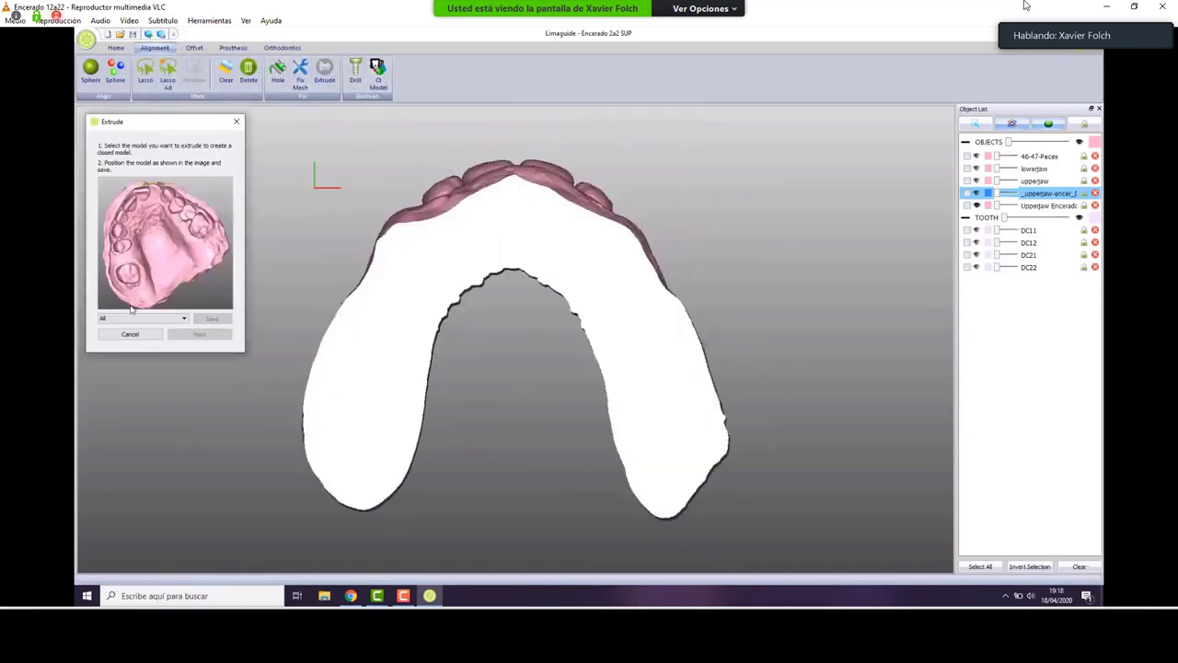
pyautogui.click(130, 320)
pyautogui.click(140, 365)
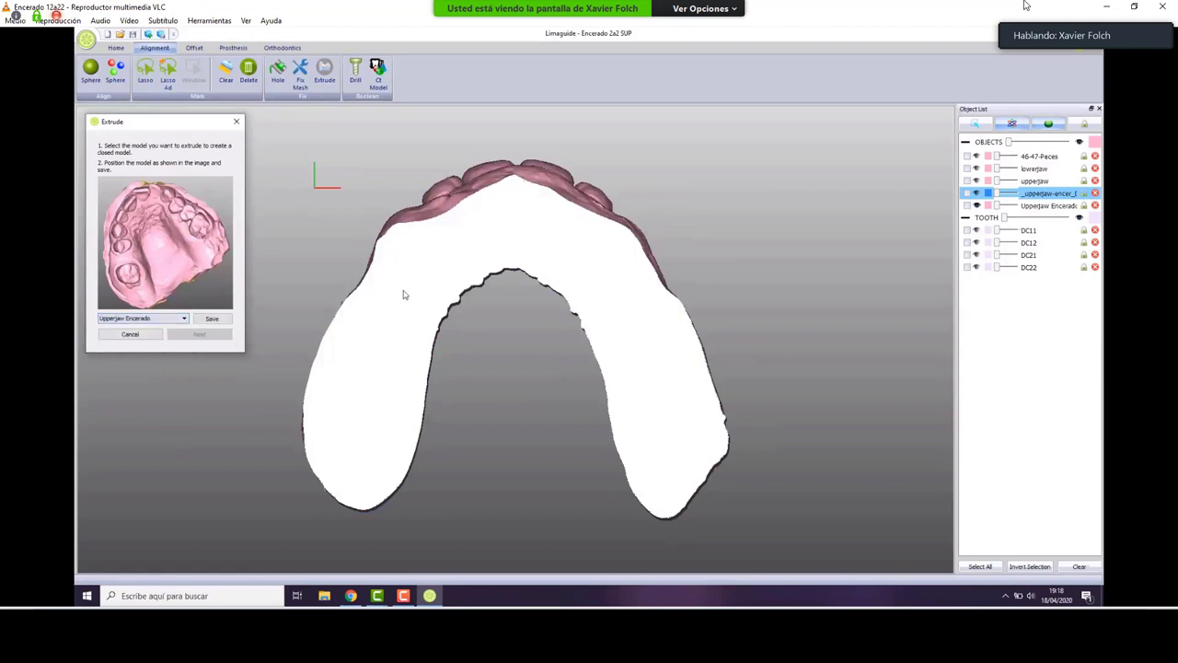
# Orient the jaw in occlusal view with the front teeth up, save that position and proceed to contour drawing.
pyautogui.moveTo(402, 294); pyautogui.dragTo(584, 271, button='middle')
pyautogui.moveTo(397, 267); pyautogui.dragTo(429, 286, button='middle')
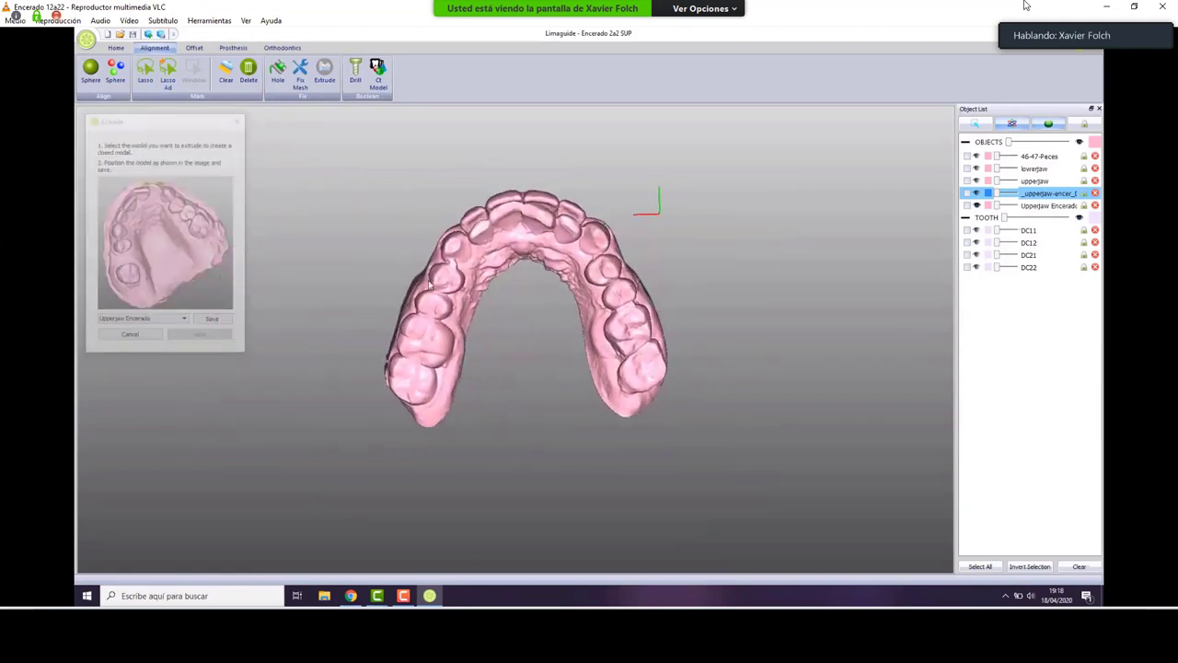
pyautogui.click(212, 318)
pyautogui.click(199, 334)
# Trace the extrusion contour along the inner side of the arch where the gum meets the base, from one end to the other.
pyautogui.moveTo(448, 460); pyautogui.dragTo(473, 328, button='middle')
pyautogui.scroll(6, 435, 417)
pyautogui.click(413, 475)
pyautogui.click(471, 440)
pyautogui.click(517, 396)
pyautogui.click(559, 348)
pyautogui.click(600, 280)
pyautogui.click(636, 232)
pyautogui.click(671, 191)
pyautogui.click(704, 147)
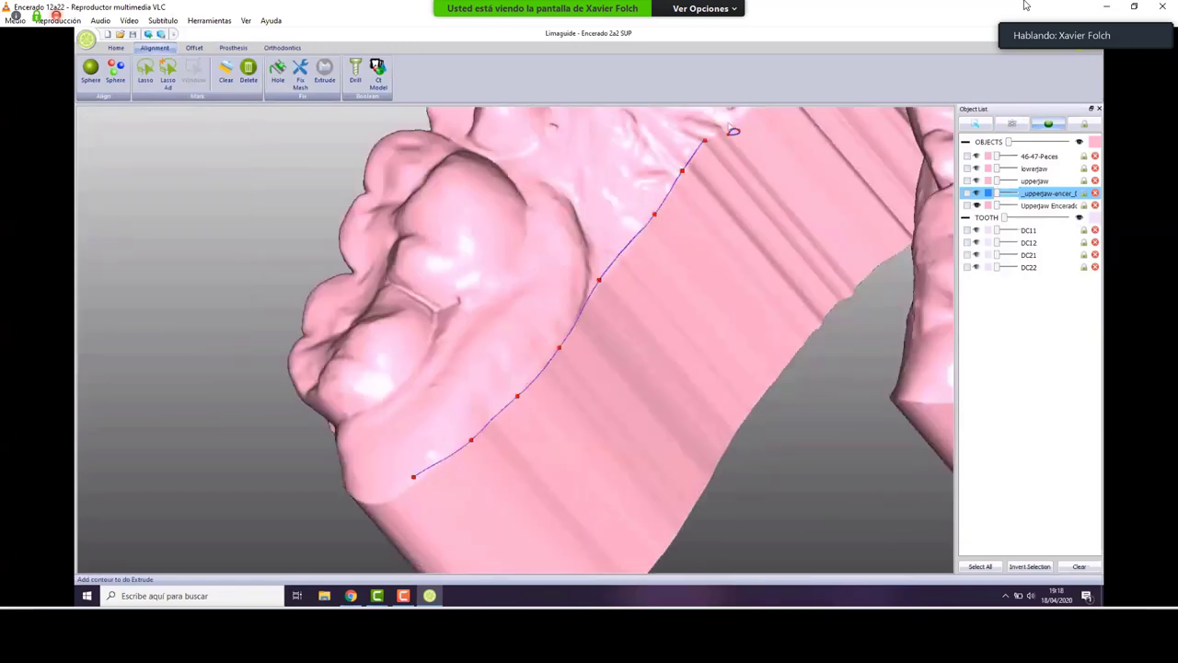
pyautogui.click(731, 123)
pyautogui.scroll(-5, 625, 307)
pyautogui.moveTo(625, 307); pyautogui.dragTo(594, 319, button='middle')
pyautogui.click(594, 319)
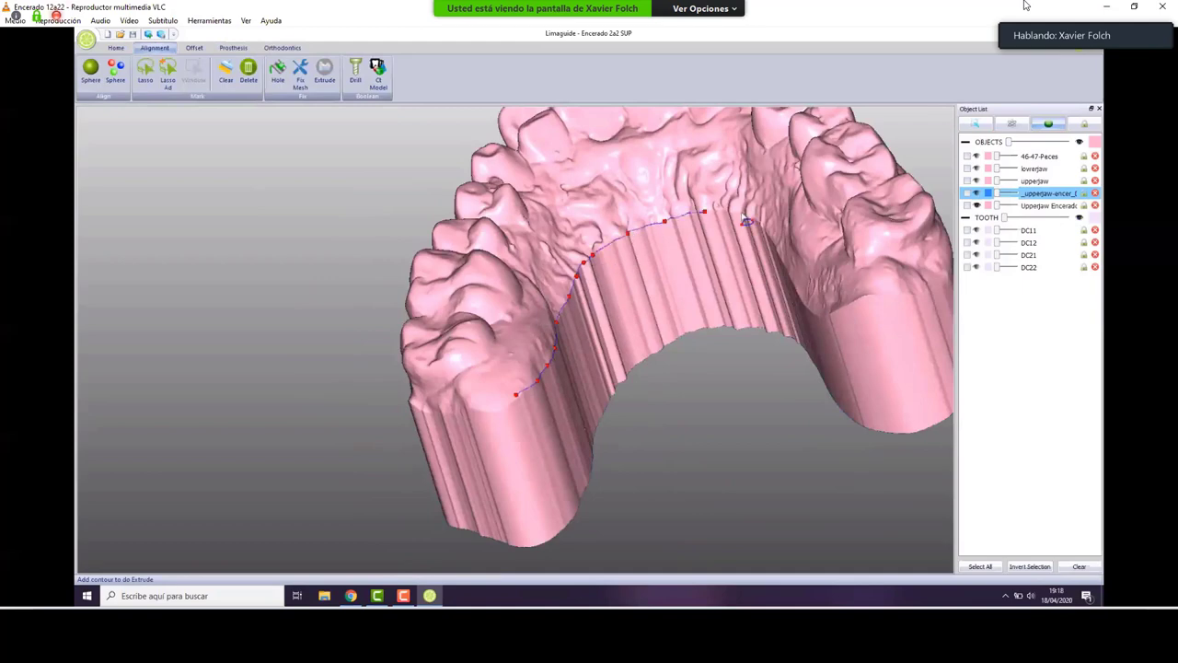
pyautogui.moveTo(700, 225); pyautogui.dragTo(577, 298, button='middle')
pyautogui.click(576, 297)
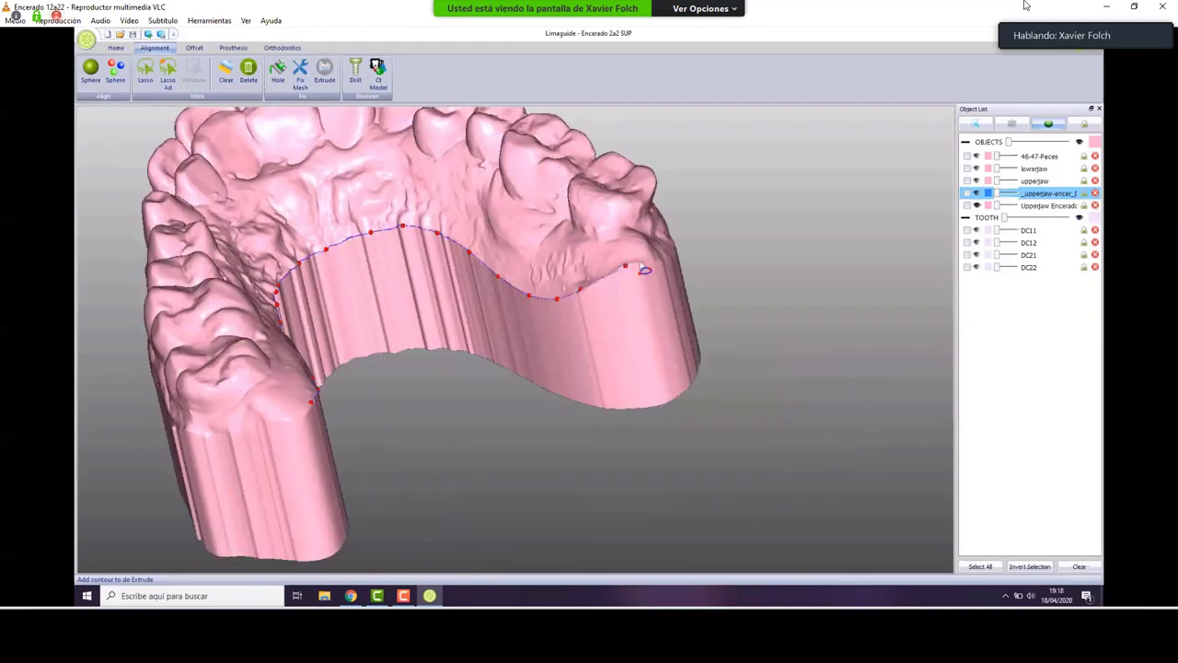
# Continue the extrusion contour around the outer side of the arch, following the border between gum and base.
pyautogui.moveTo(635, 267); pyautogui.dragTo(239, 282, button='middle')
pyautogui.click(244, 284)
pyautogui.click(304, 278)
pyautogui.click(354, 257)
pyautogui.click(397, 203)
pyautogui.click(434, 166)
pyautogui.click(473, 126)
pyautogui.scroll(-5, 506, 136)
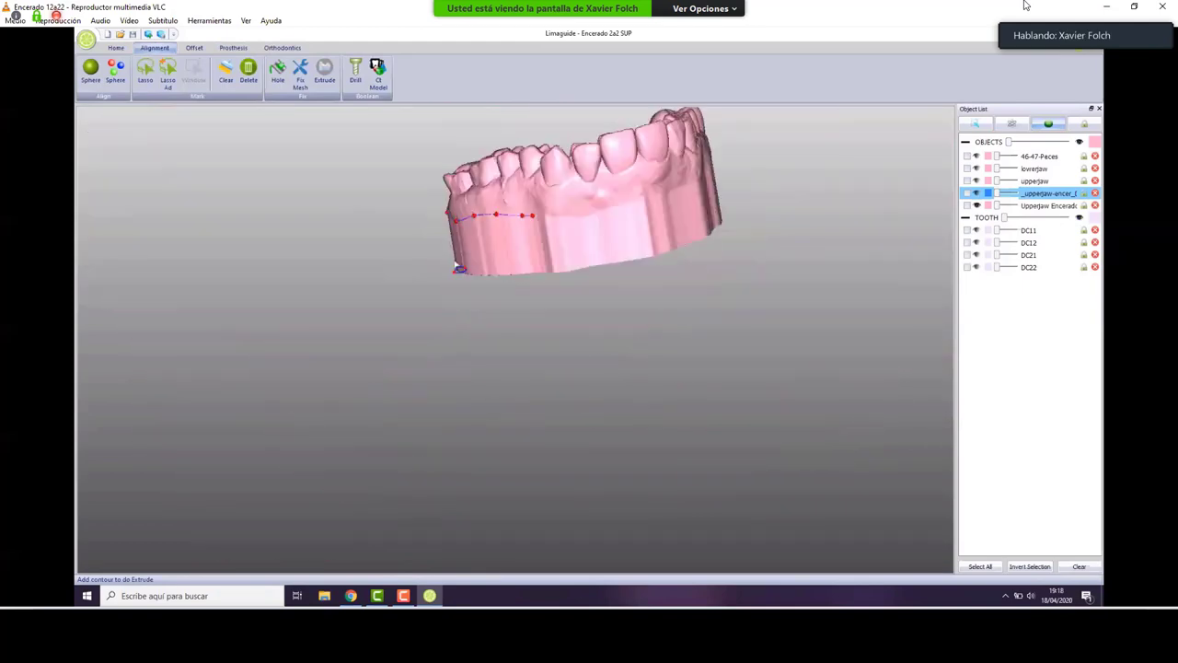
pyautogui.moveTo(552, 241); pyautogui.dragTo(373, 291, button='middle')
pyautogui.click(392, 286)
pyautogui.click(427, 276)
pyautogui.click(457, 269)
pyautogui.moveTo(589, 271); pyautogui.dragTo(458, 267, button='middle')
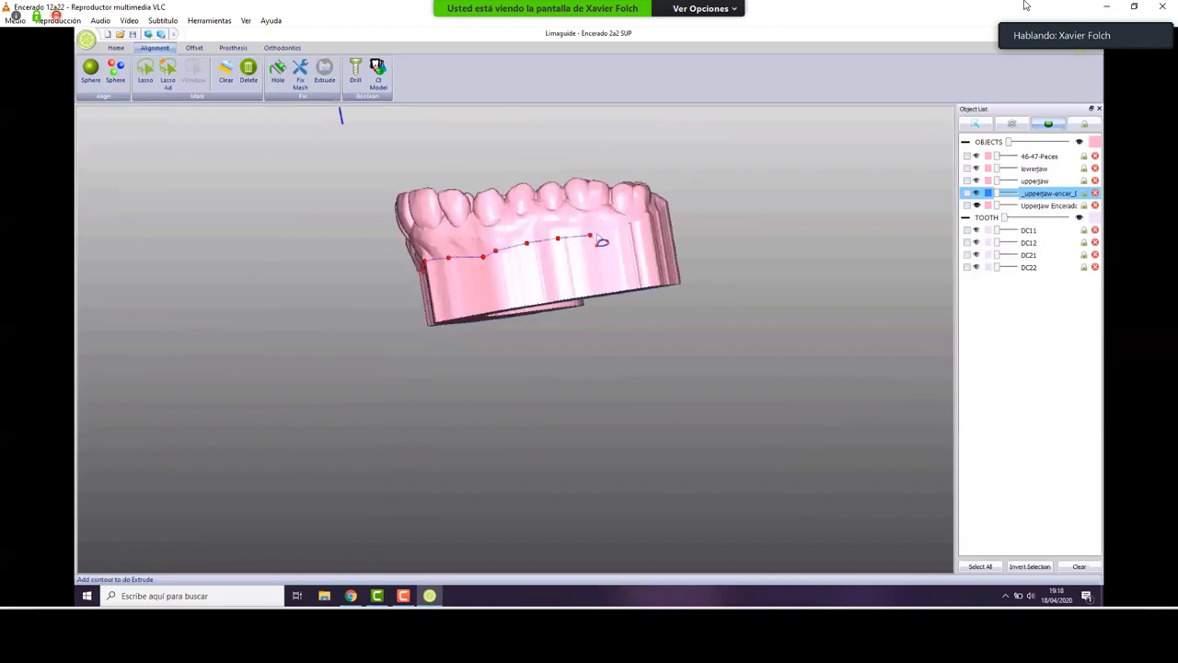
pyautogui.moveTo(600, 241); pyautogui.dragTo(468, 254, button='middle')
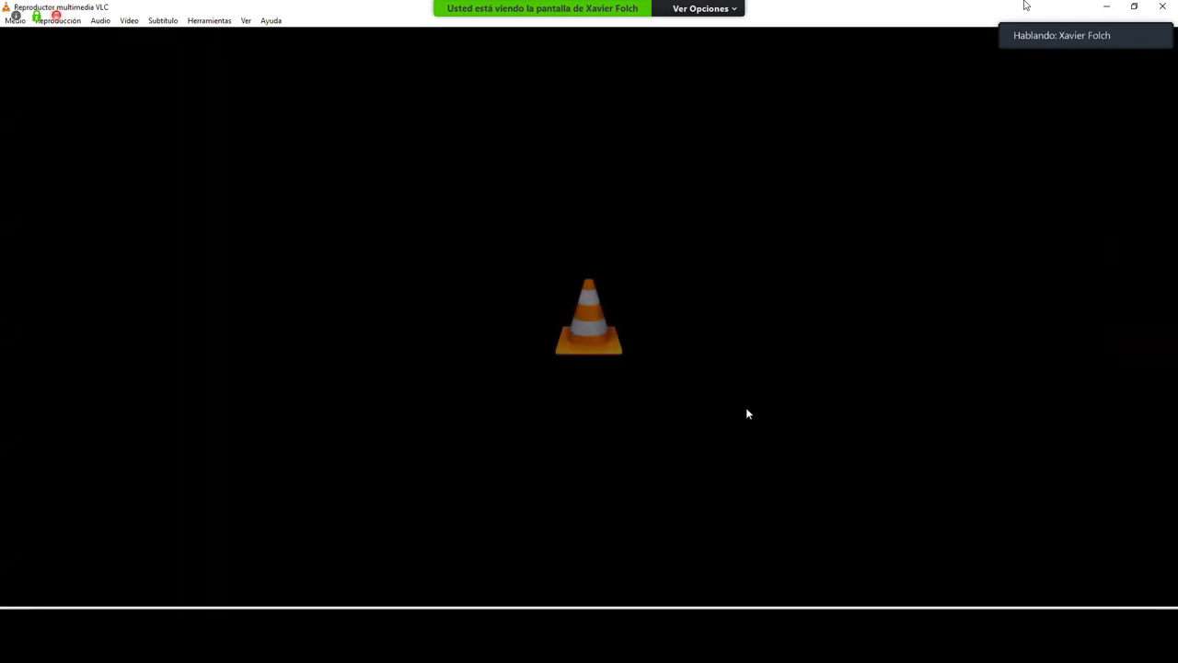
# Close the VLC media player and minimise the Zoom group chat window.
pyautogui.click(1168, 4)
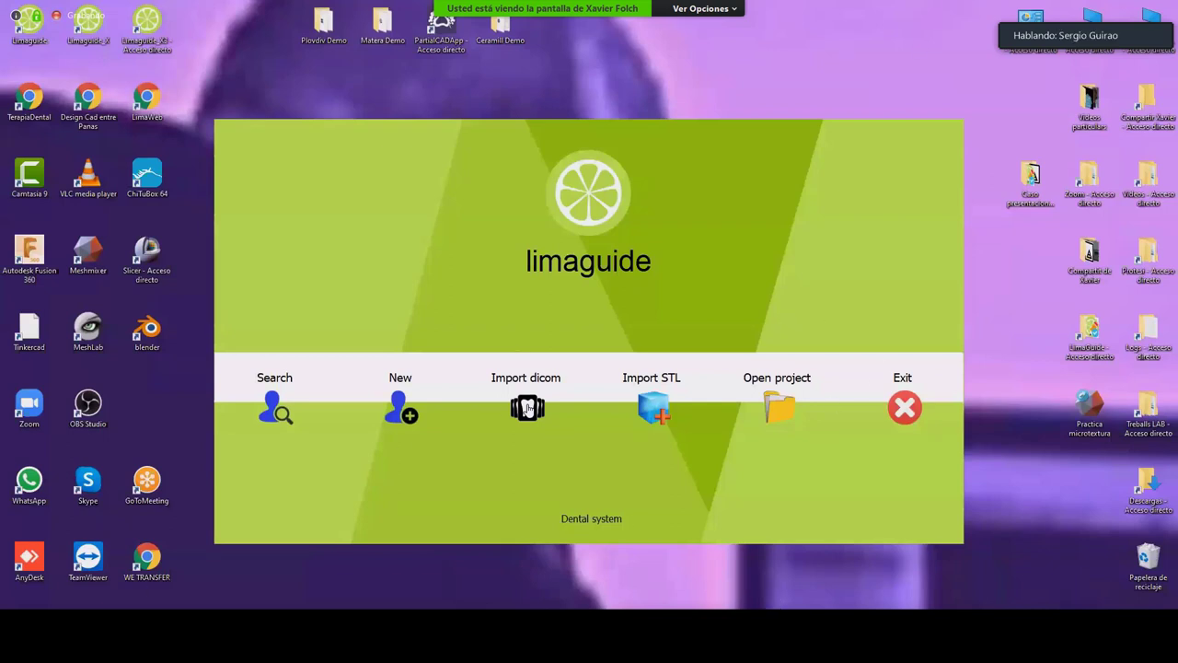
pyautogui.hotkey('alt', 'h')
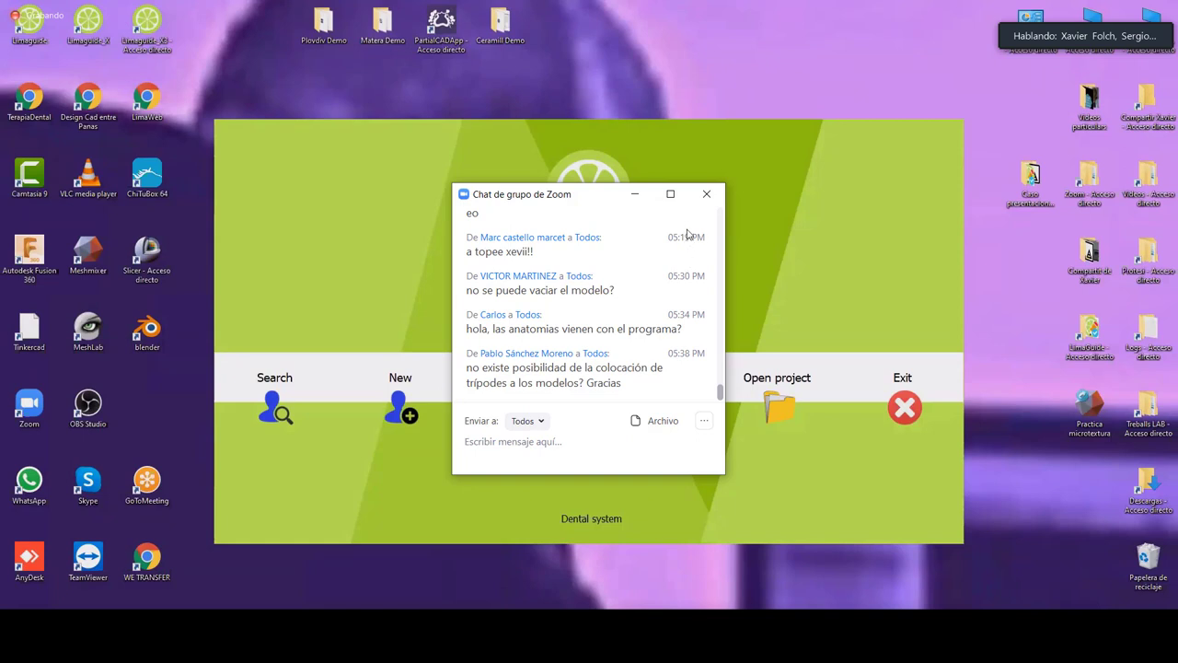
pyautogui.click(637, 194)
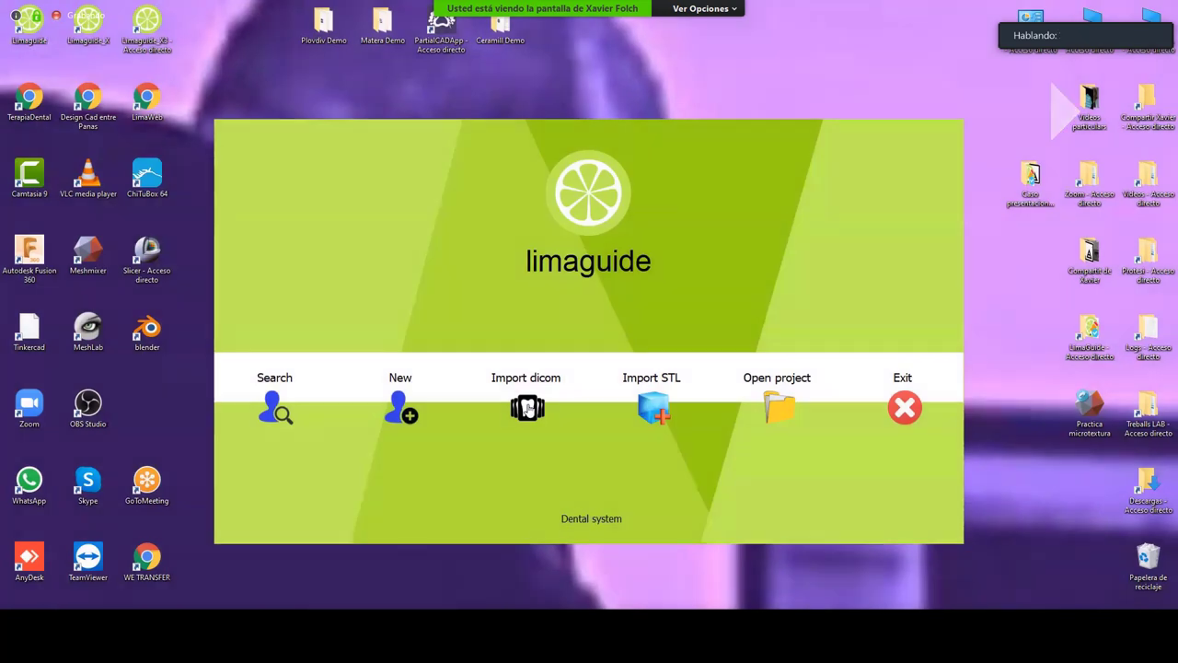
# Load the DICOM folder TAC-2 from Ponencia Limaguide > 2- planificación implantes, cropping the volume to a minimum Y of 61.
pyautogui.click(531, 408)
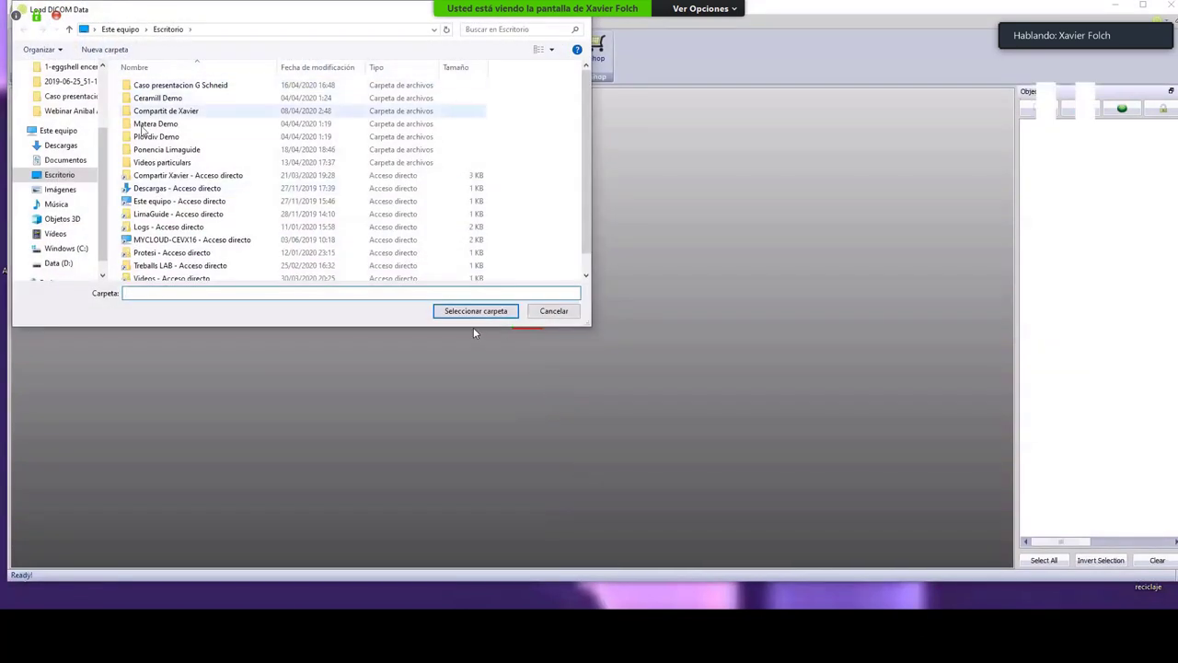
pyautogui.doubleClick(166, 149)
pyautogui.doubleClick(171, 97)
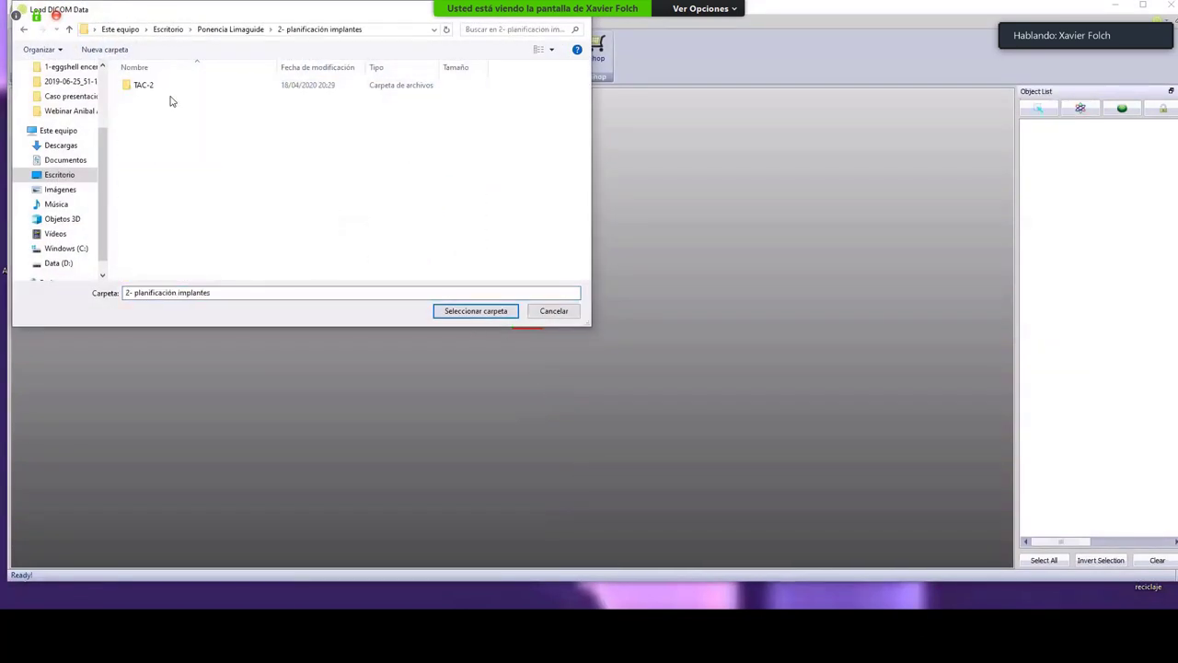
pyautogui.click(145, 86)
pyautogui.click(451, 312)
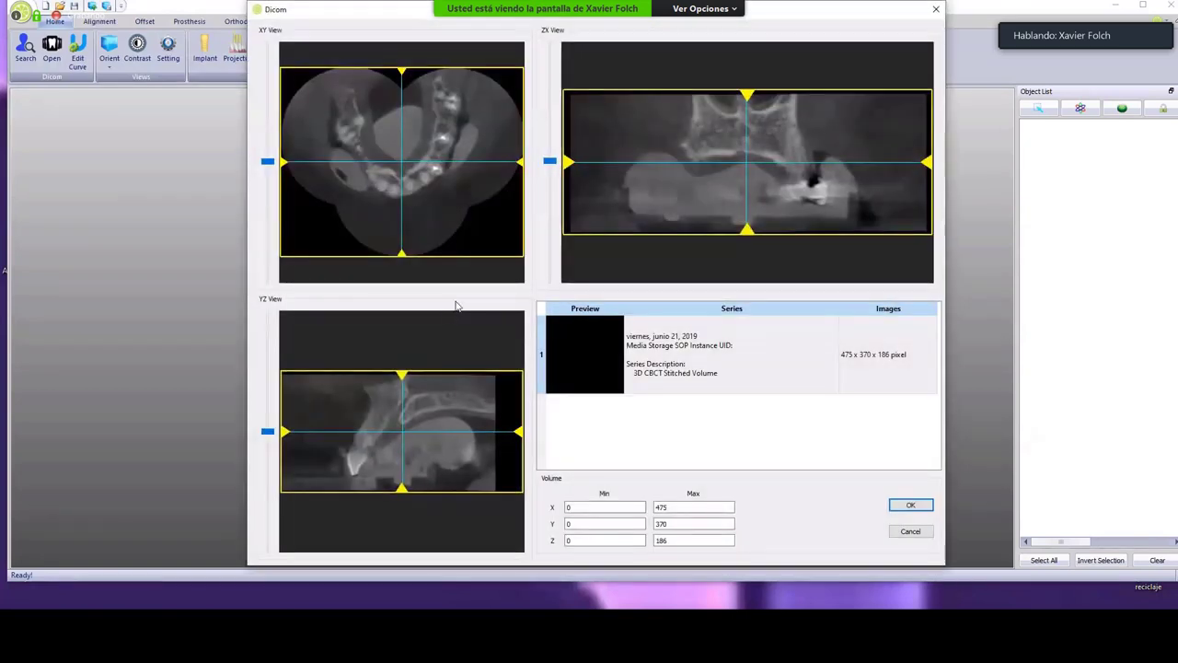
pyautogui.moveTo(430, 258); pyautogui.dragTo(430, 224)
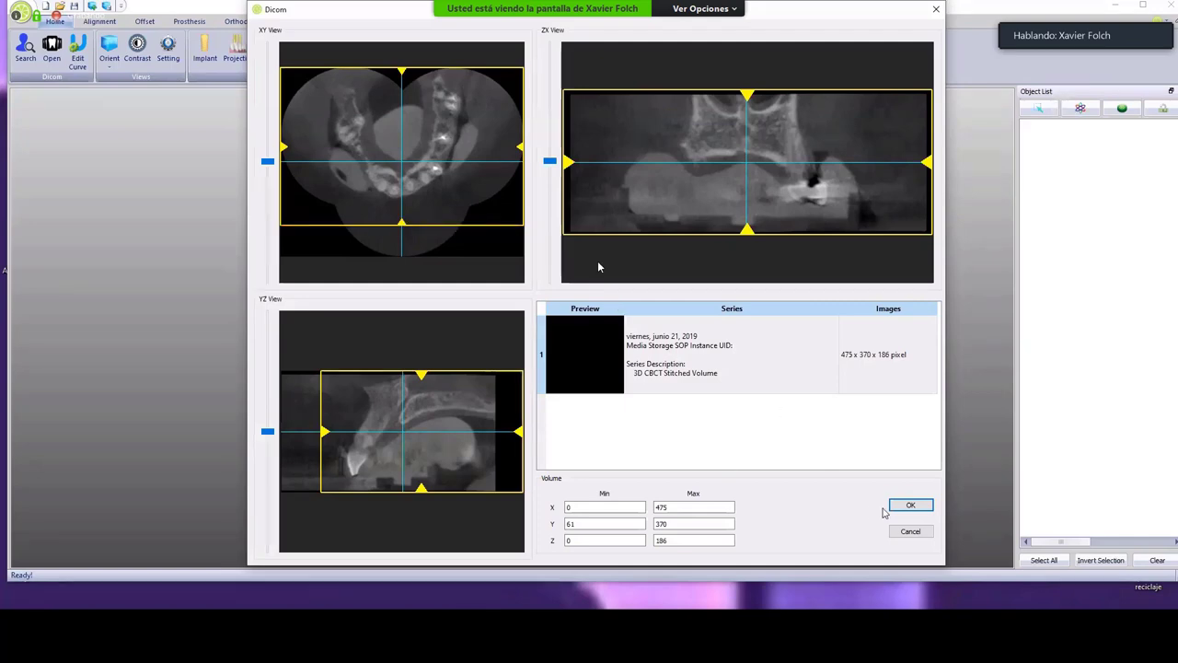
pyautogui.click(904, 505)
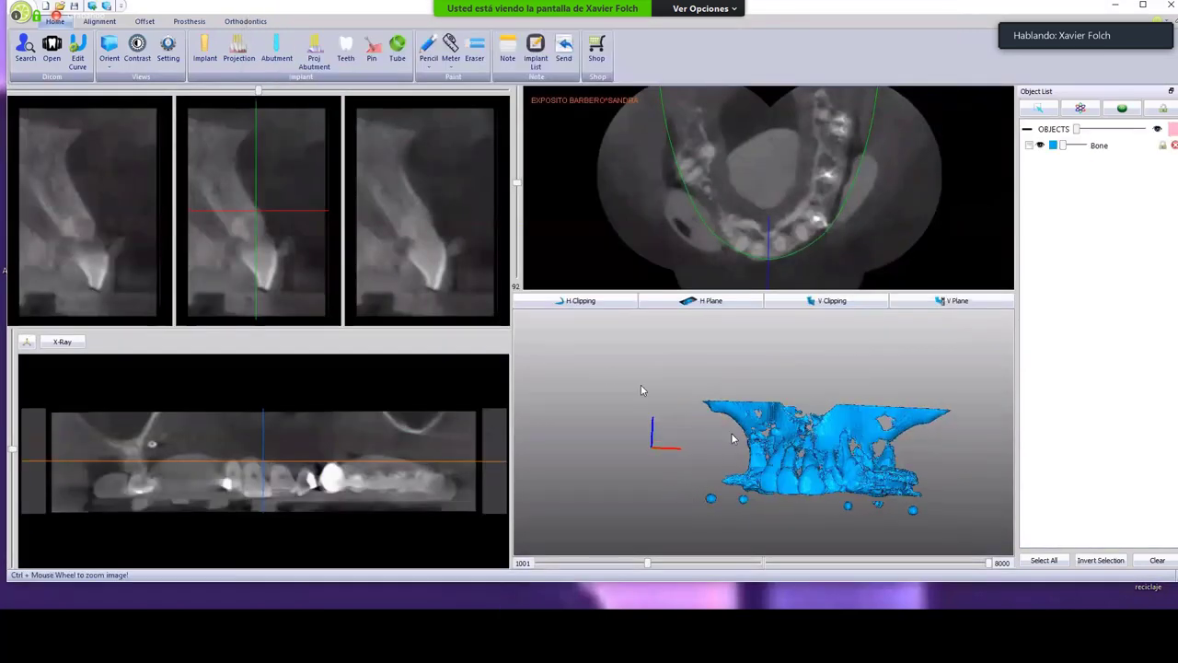
# Set the lower density threshold of the bone mesh to 1042.
pyautogui.moveTo(746, 451); pyautogui.dragTo(714, 455)
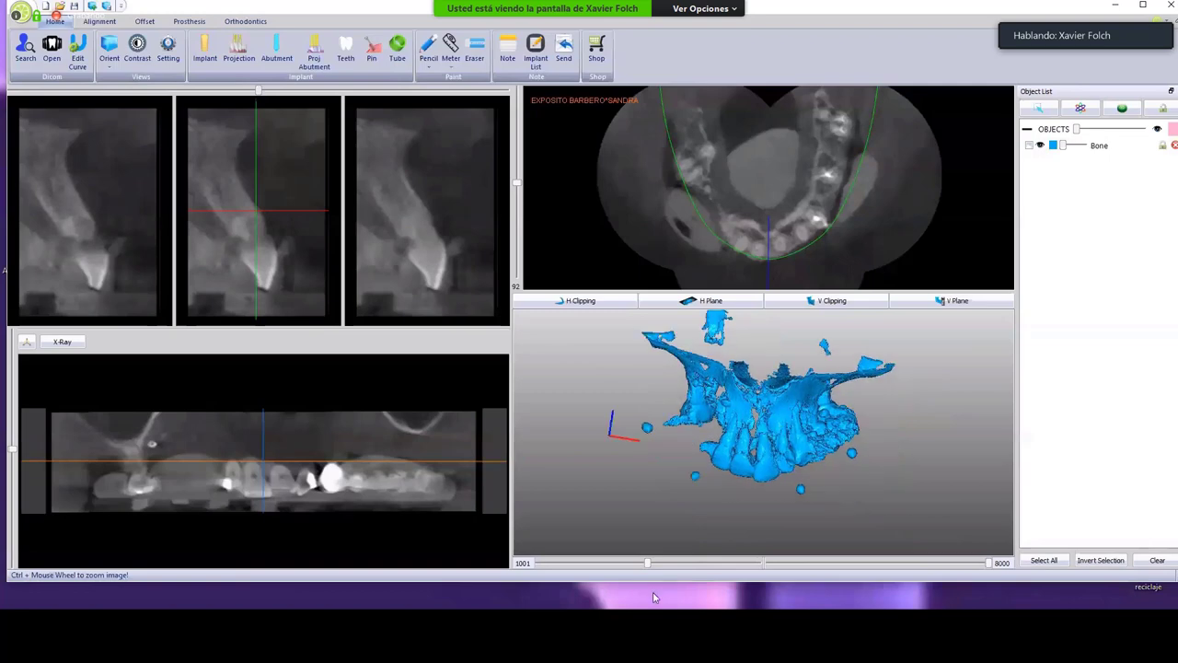
pyautogui.moveTo(648, 563); pyautogui.dragTo(649, 567)
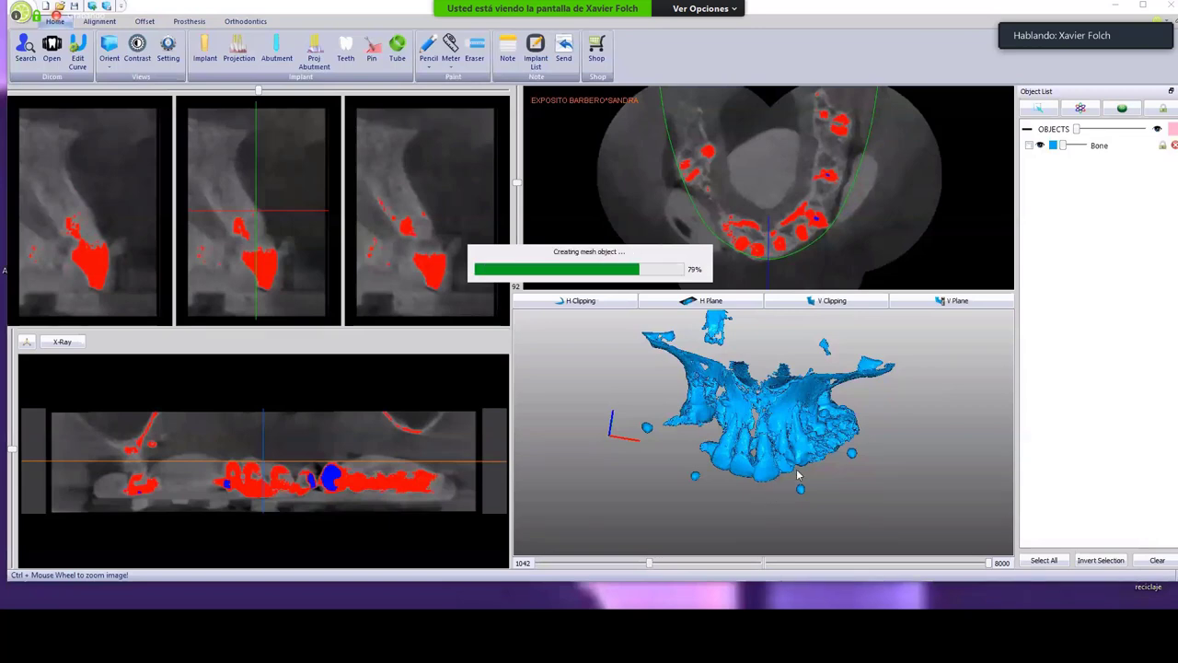
# Open the panoramic curve for editing and move its control points onto the bone along the left half of the arch in the axial slice.
pyautogui.click(77, 54)
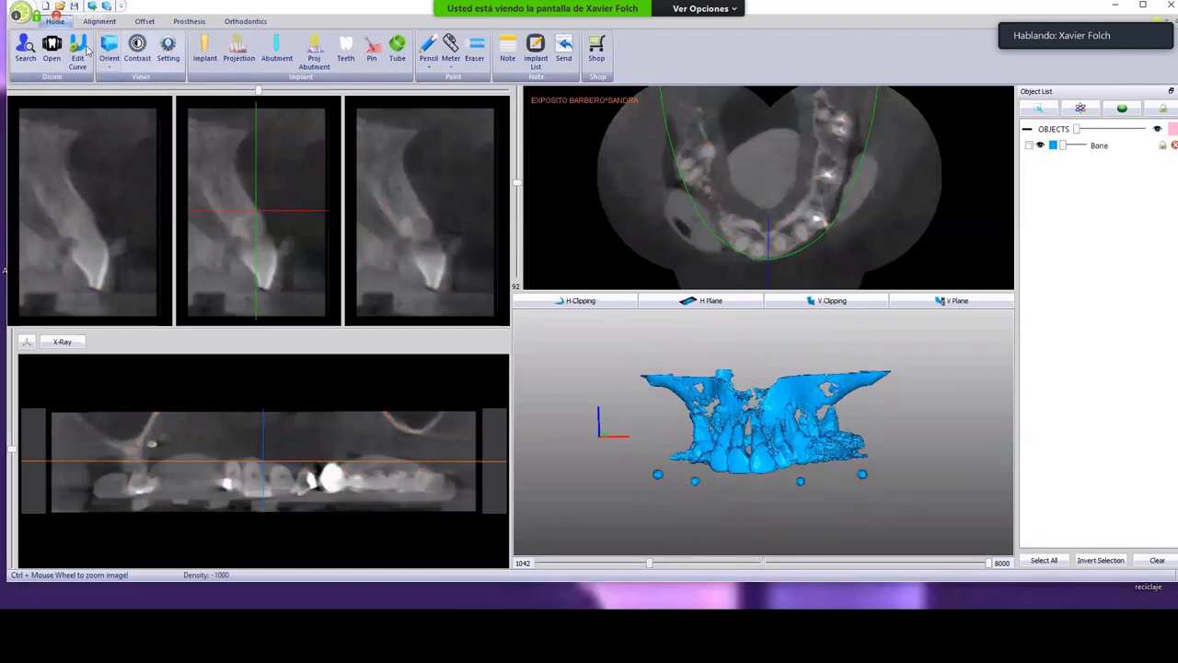
pyautogui.keyDown('ctrl'); pyautogui.scroll(-4, 768, 197); pyautogui.keyUp('ctrl')
pyautogui.keyDown('ctrl'); pyautogui.scroll(5, 779, 197); pyautogui.keyUp('ctrl')
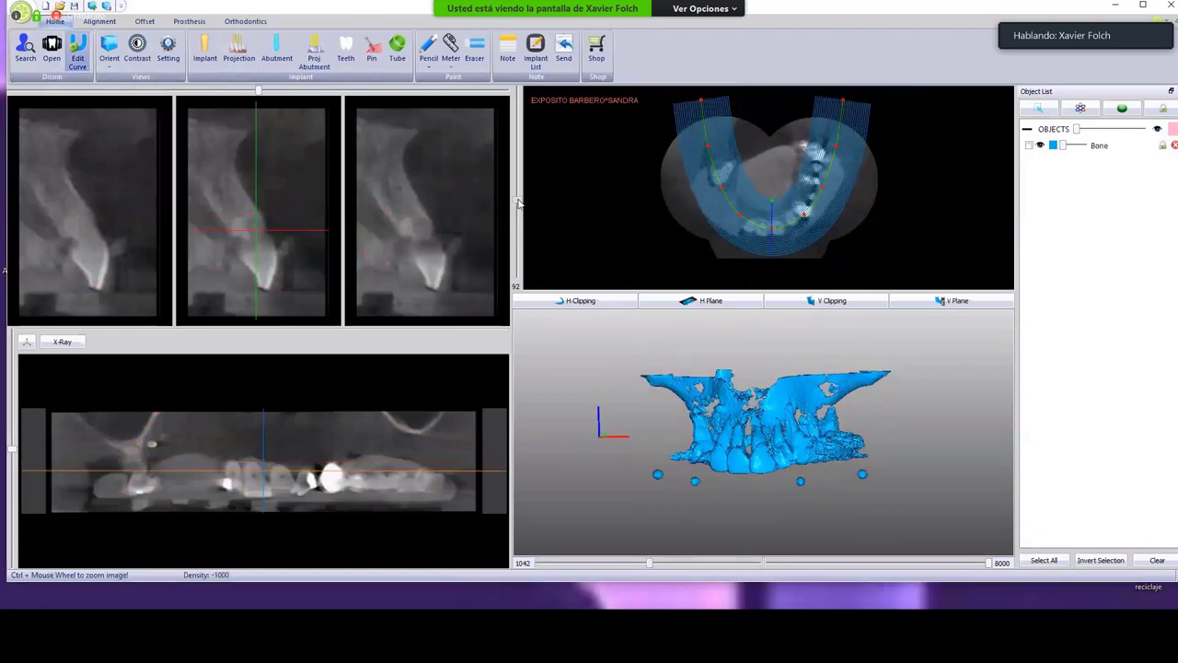
pyautogui.keyDown('ctrl'); pyautogui.scroll(-5, 768, 202); pyautogui.keyUp('ctrl')
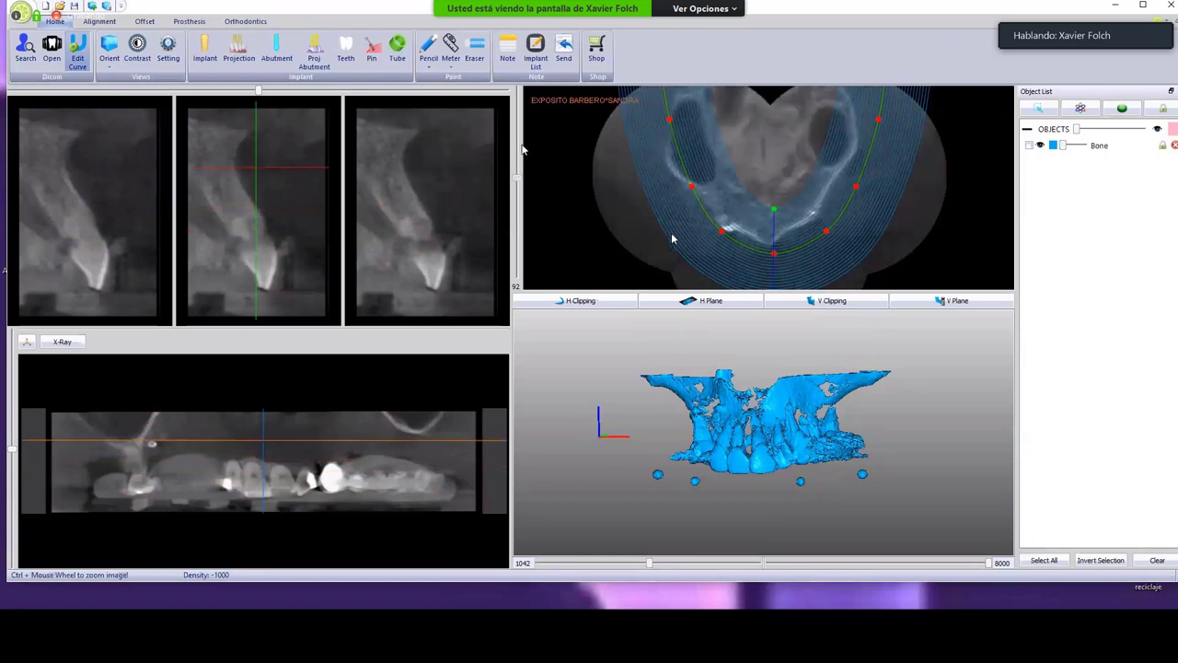
pyautogui.moveTo(691, 87); pyautogui.dragTo(709, 112)
pyautogui.moveTo(699, 140); pyautogui.dragTo(710, 144)
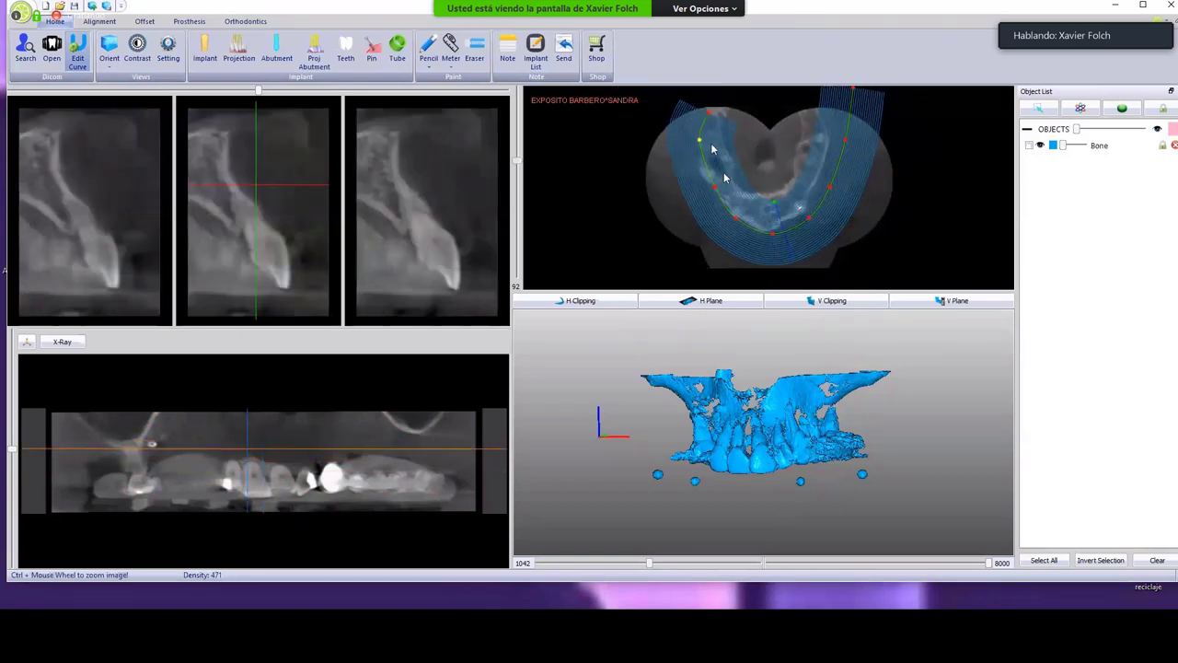
pyautogui.moveTo(715, 187); pyautogui.dragTo(722, 185)
# Move the panoramic curve's control points onto the right half and front of the arch in the axial slice.
pyautogui.moveTo(853, 87); pyautogui.dragTo(810, 101)
pyautogui.moveTo(845, 140); pyautogui.dragTo(817, 138)
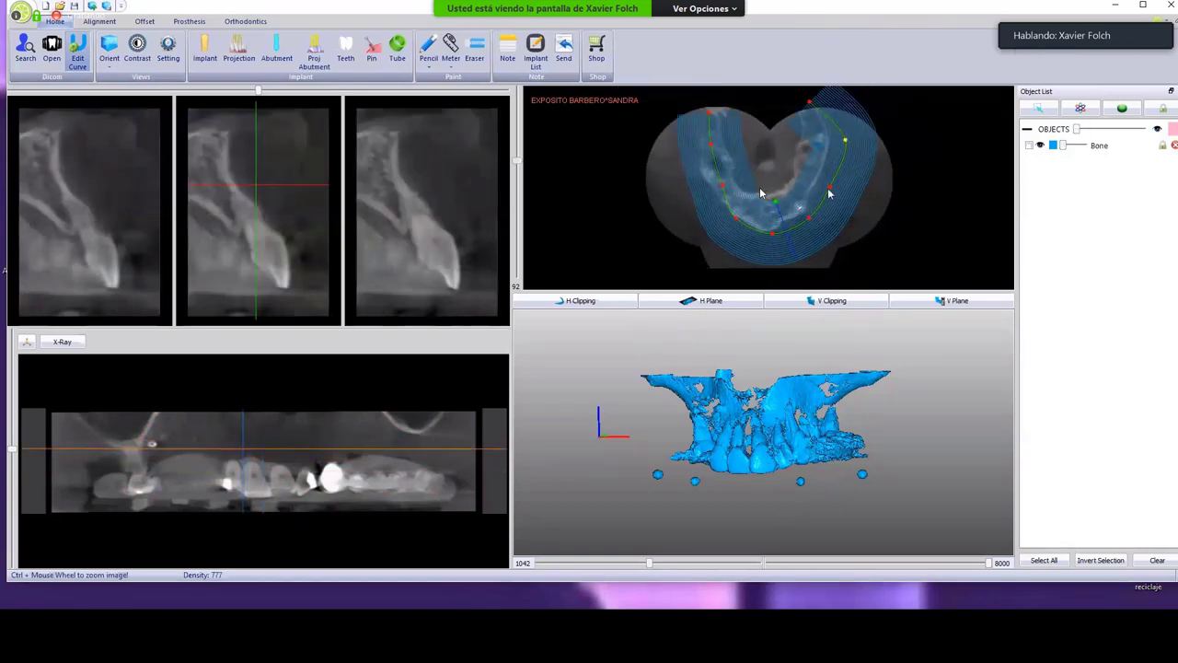
pyautogui.moveTo(830, 187); pyautogui.dragTo(806, 178)
pyautogui.moveTo(810, 219); pyautogui.dragTo(795, 205)
pyautogui.moveTo(762, 246); pyautogui.dragTo(771, 194)
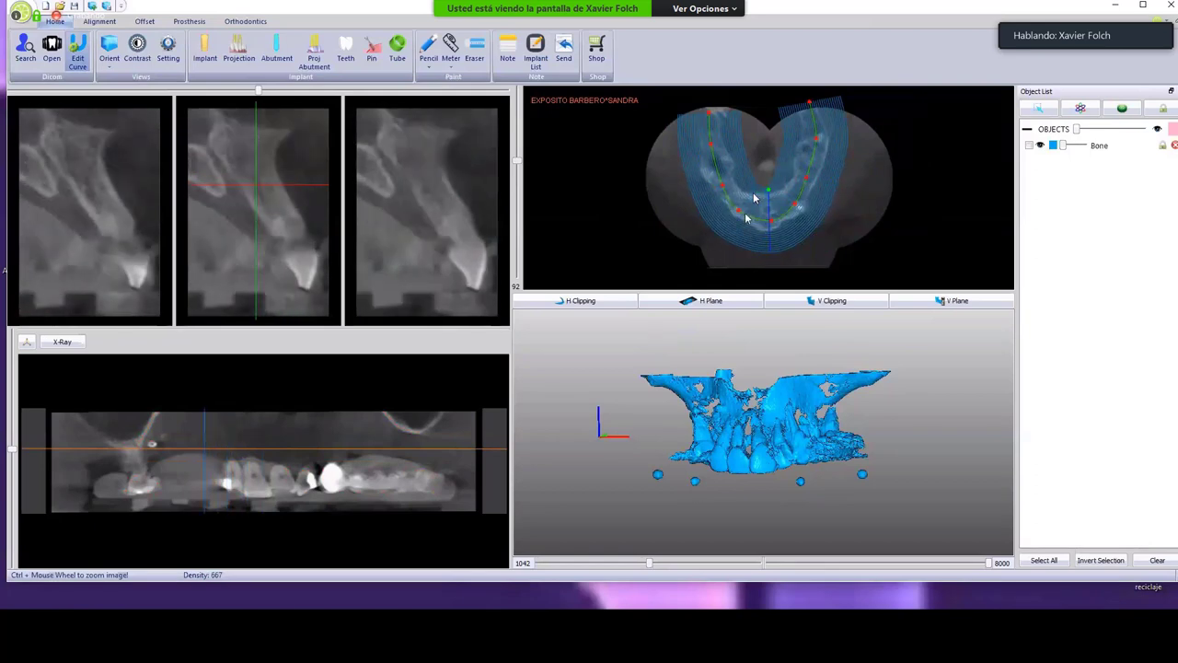
pyautogui.moveTo(754, 194); pyautogui.dragTo(756, 192)
# Refine the curve's front and side points on an axial slice nearer the teeth and finish editing the curve.
pyautogui.moveTo(518, 162)
pyautogui.mouseDown()
pyautogui.moveTo(517, 193)
pyautogui.moveTo(518, 172)
pyautogui.mouseUp()
pyautogui.moveTo(740, 209); pyautogui.dragTo(738, 218)
pyautogui.moveTo(774, 219); pyautogui.dragTo(801, 207)
pyautogui.moveTo(809, 175); pyautogui.dragTo(811, 175)
pyautogui.moveTo(724, 184); pyautogui.dragTo(723, 183)
pyautogui.scroll(-3, 518, 193)
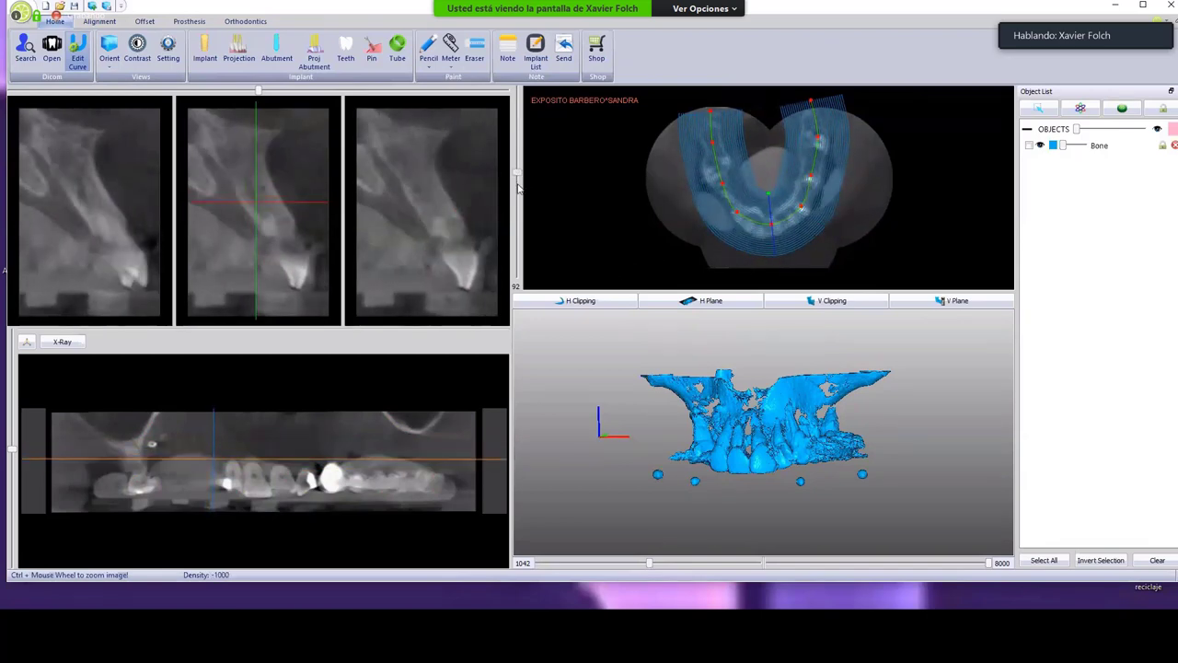
pyautogui.scroll(4, 518, 193)
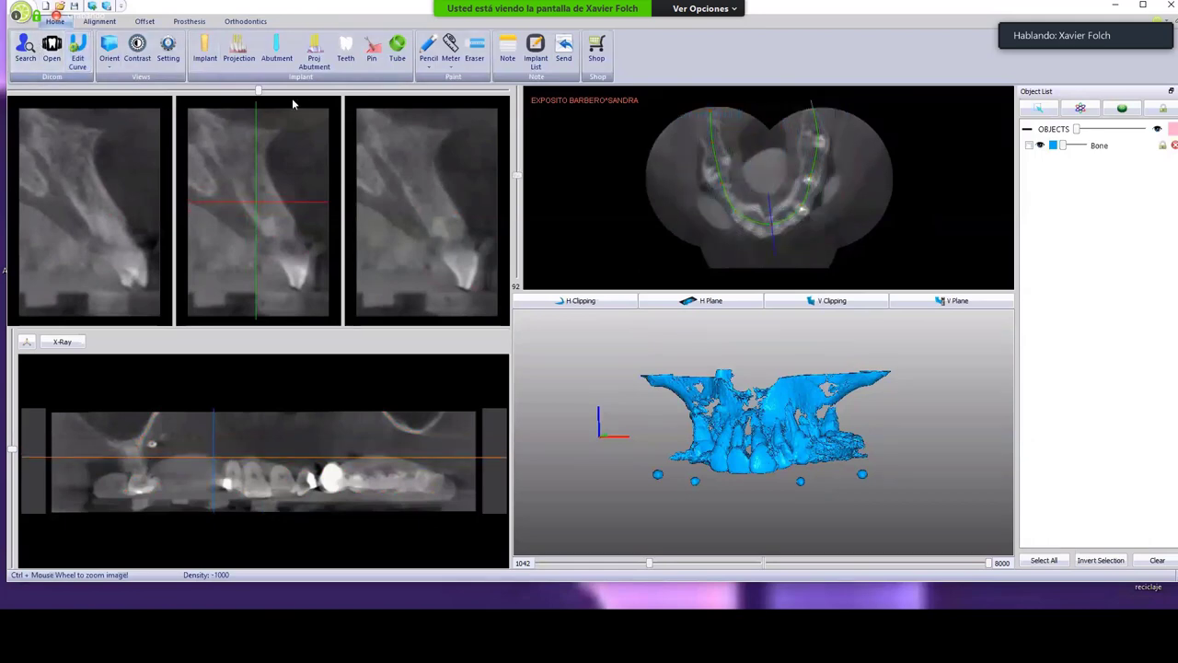
# Import Lowerjaw, Model amb encerat, Upperjaw and Upperjaw-situ from the folder 2- planificación implantes.
pyautogui.click(91, 7)
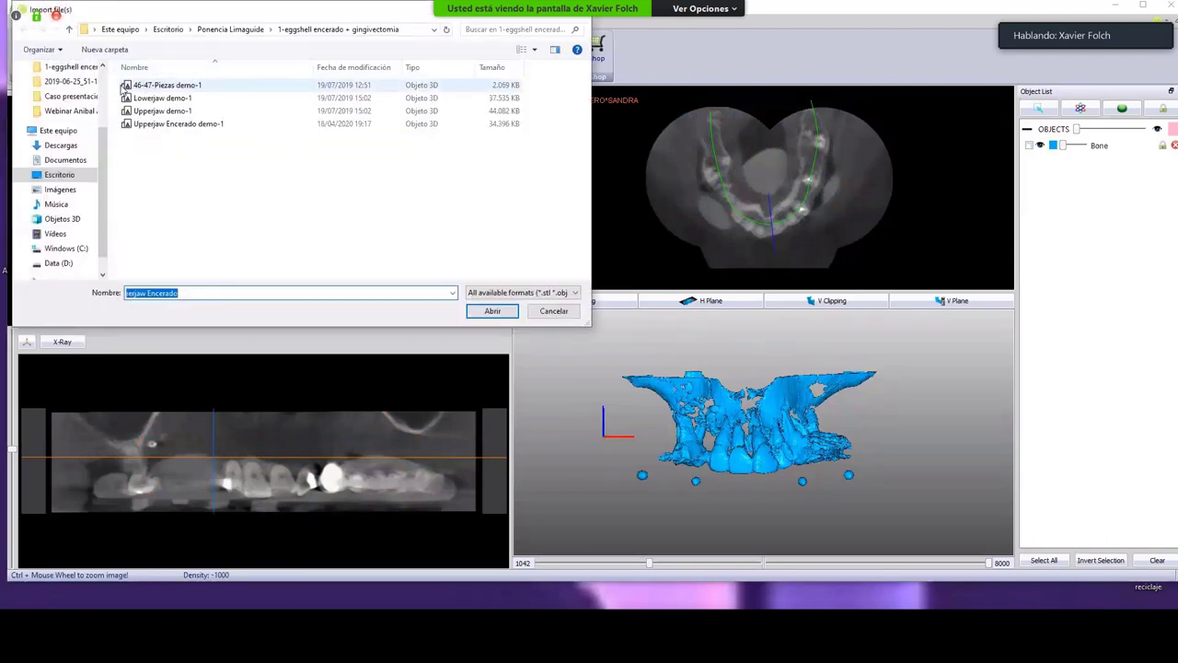
pyautogui.click(231, 29)
pyautogui.doubleClick(166, 97)
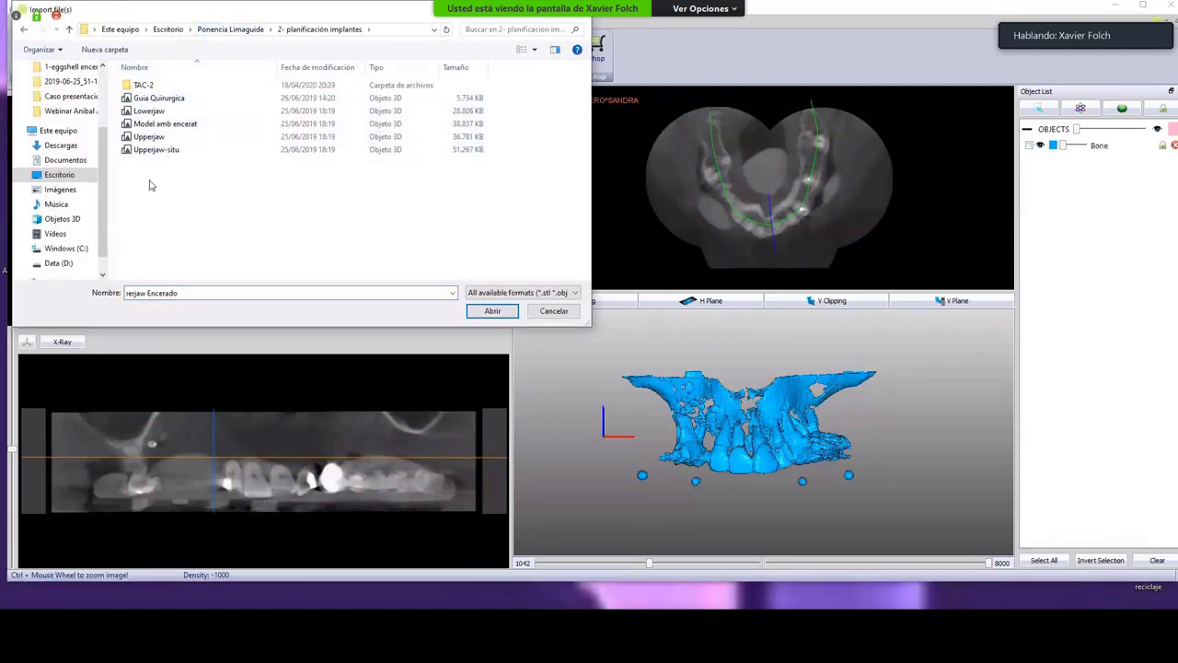
pyautogui.moveTo(145, 183); pyautogui.dragTo(147, 108)
pyautogui.click(493, 310)
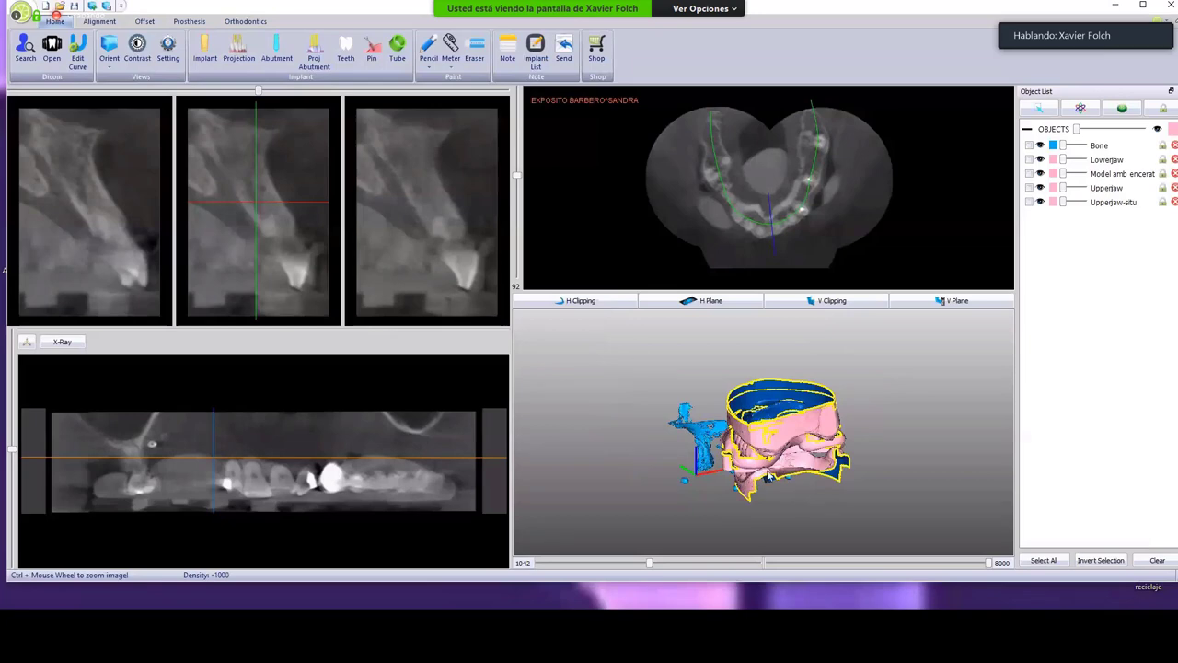
pyautogui.moveTo(778, 447); pyautogui.dragTo(934, 457)
pyautogui.scroll(5, 672, 387)
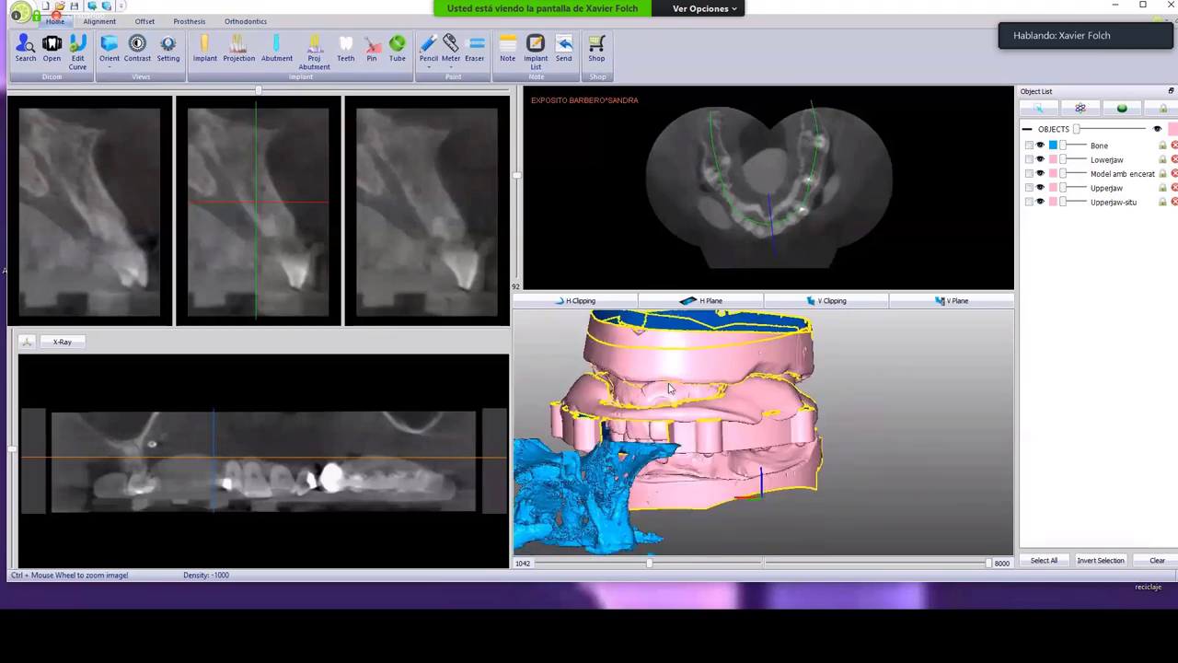
pyautogui.moveTo(672, 386); pyautogui.dragTo(727, 367)
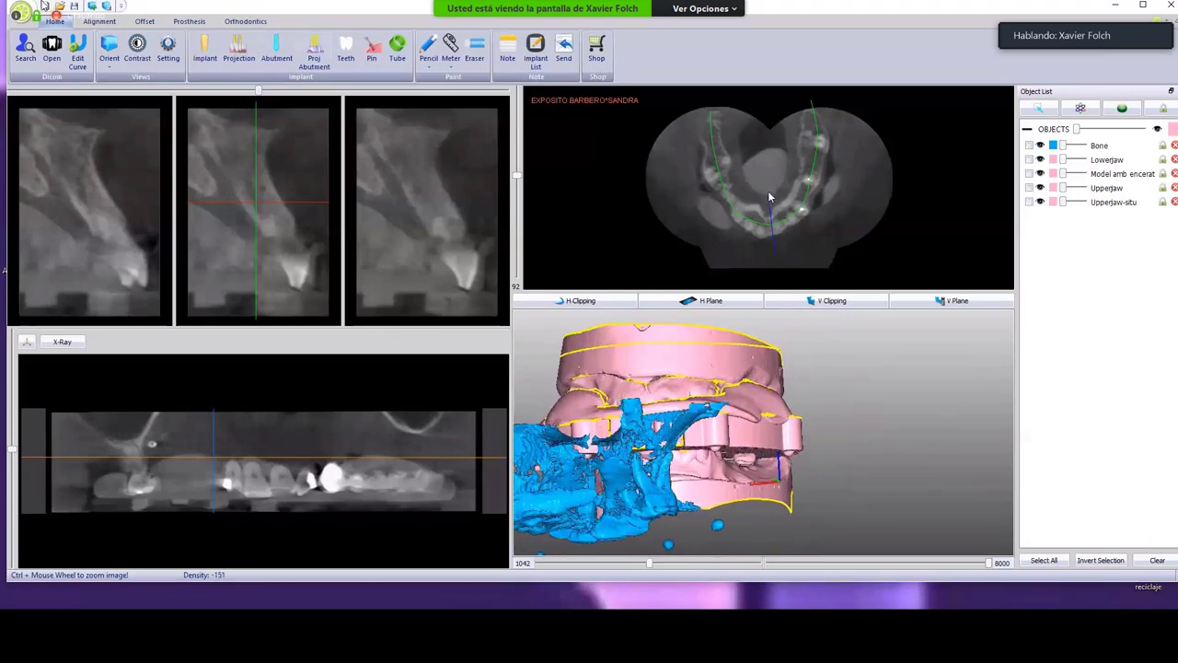
# Select Upperjaw-situ, Upperjaw, Model amb encerat and Lowerjaw as a group and start the sphere alignment.
pyautogui.click(98, 21)
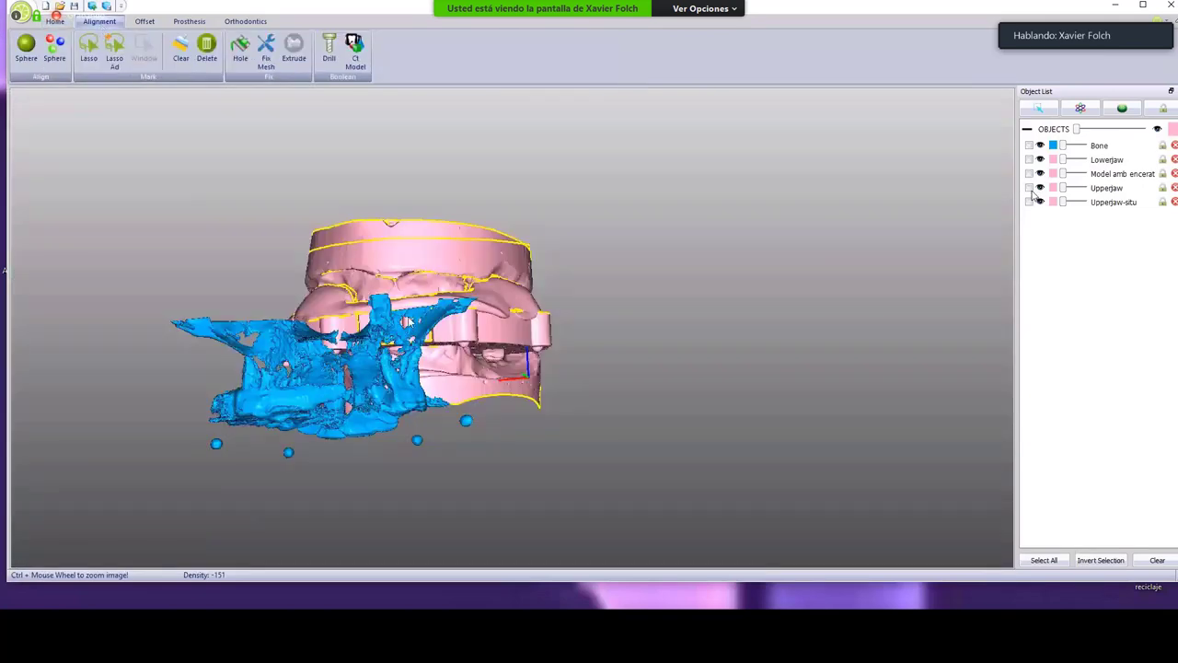
pyautogui.click(1030, 201)
pyautogui.click(1030, 188)
pyautogui.click(1029, 174)
pyautogui.click(1029, 160)
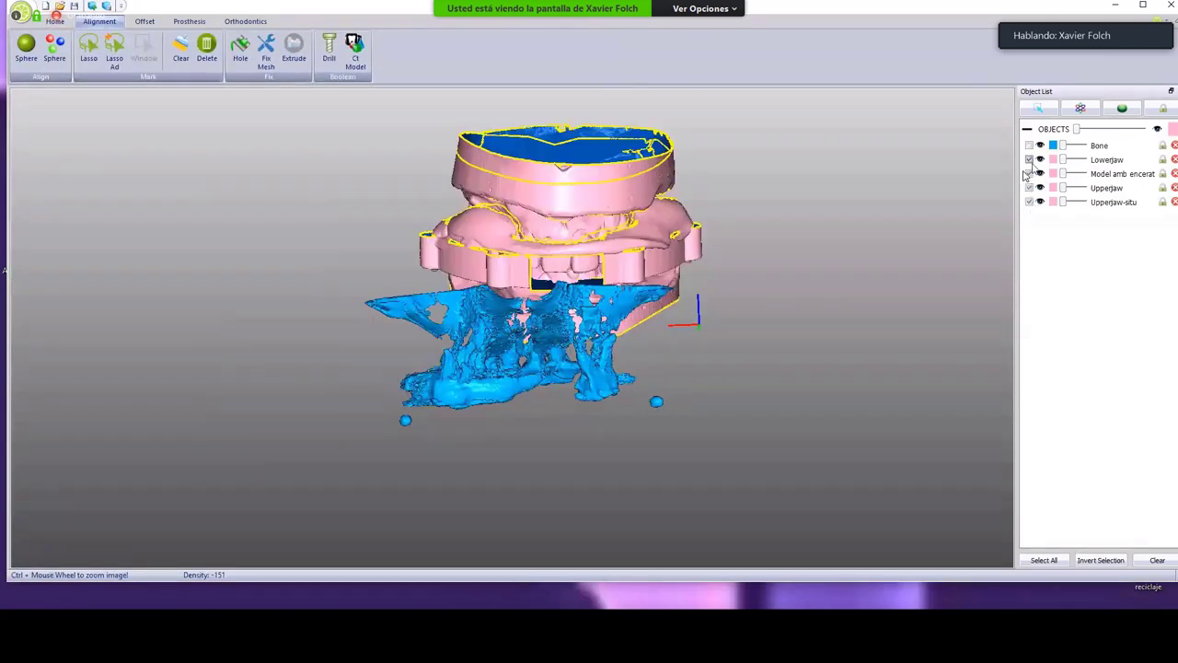
pyautogui.moveTo(841, 221); pyautogui.dragTo(724, 256)
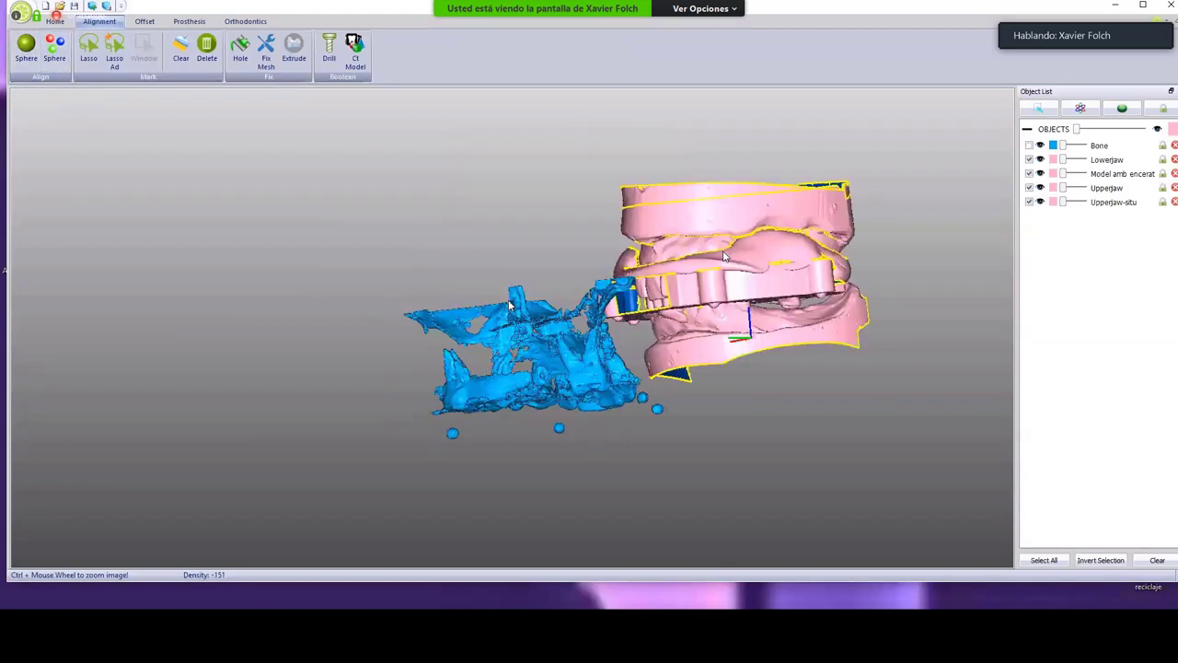
pyautogui.moveTo(508, 300); pyautogui.dragTo(543, 207)
pyautogui.click(28, 59)
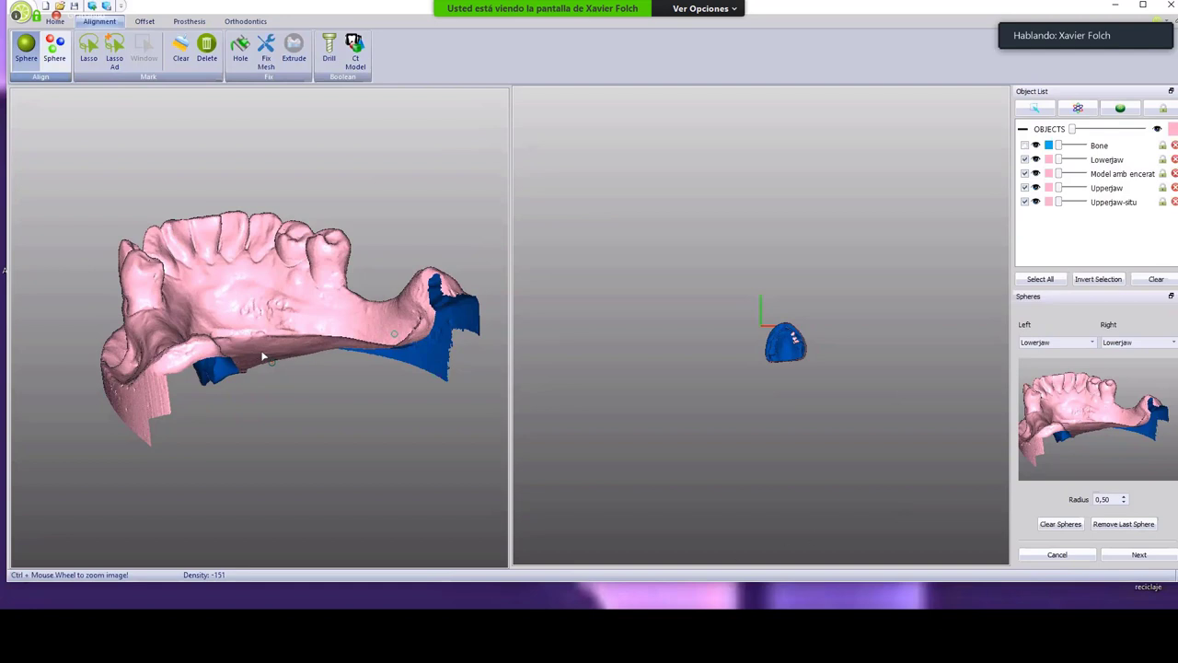
# Read the Zoom group chat and minimise its window.
pyautogui.hotkey('alt', 'h')
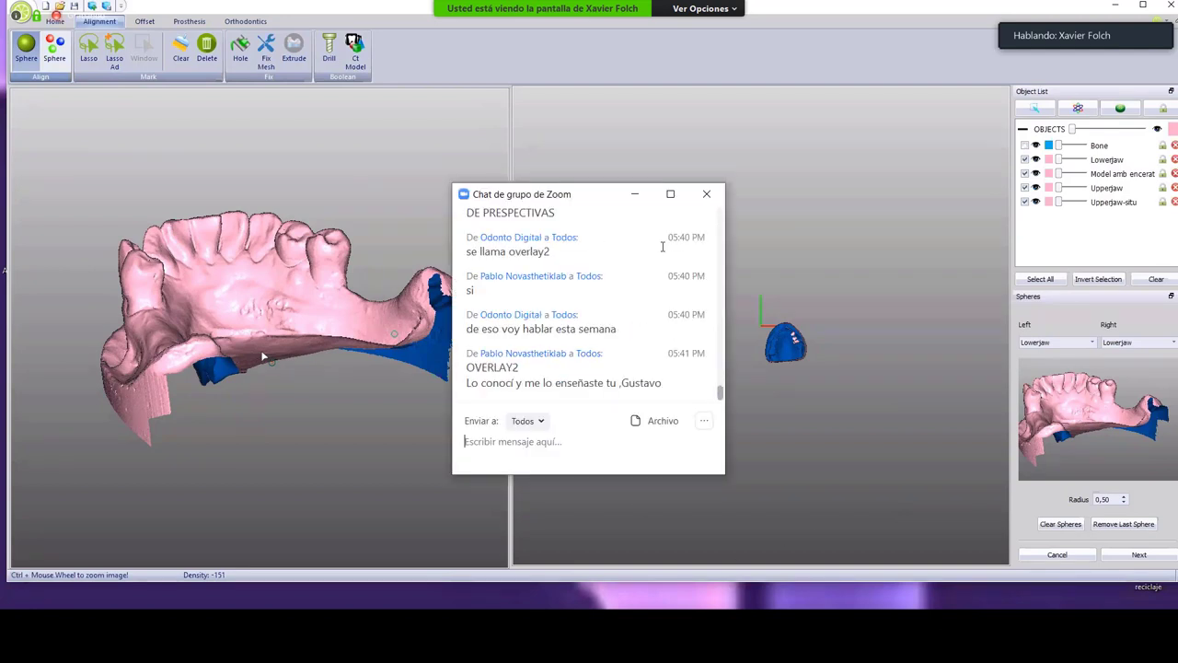
pyautogui.click(640, 199)
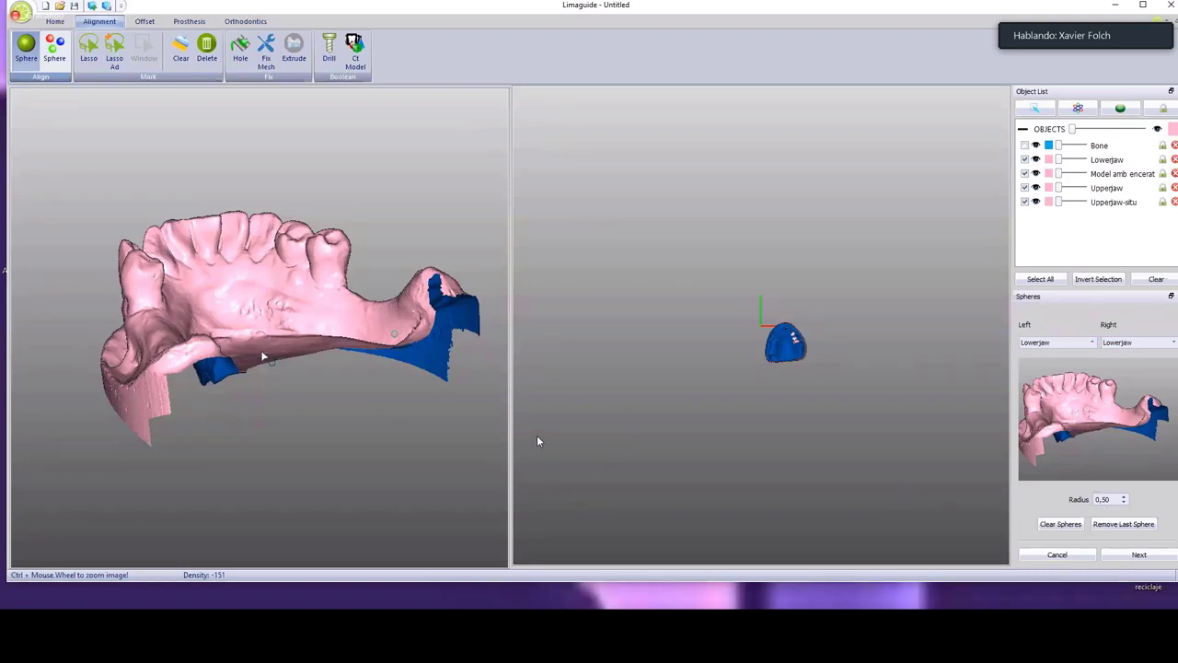
# Set Bone as the left object and Upperjaw-situ as the right object of the sphere alignment.
pyautogui.click(1052, 342)
pyautogui.click(1041, 356)
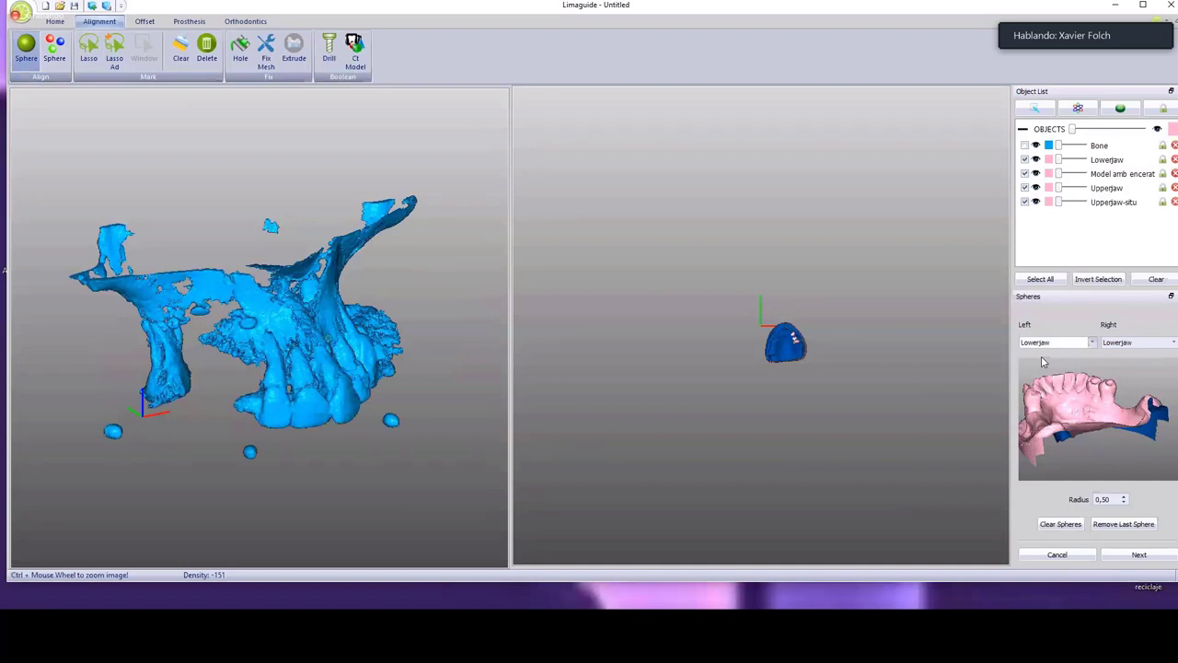
pyautogui.click(1137, 342)
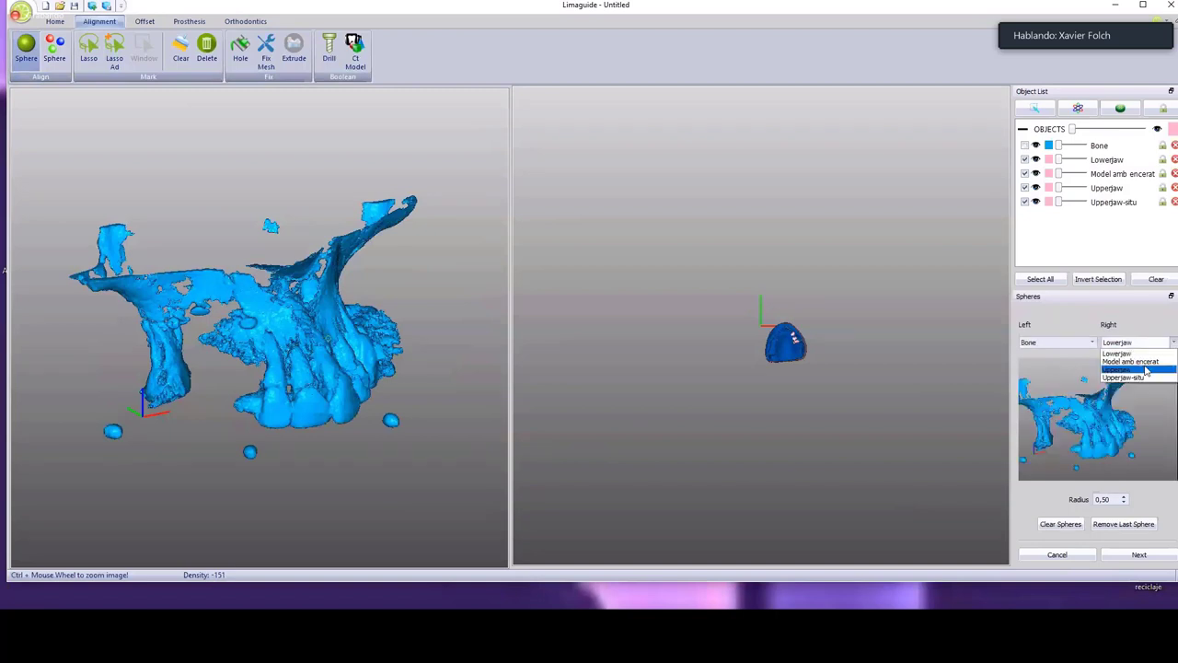
pyautogui.click(1146, 370)
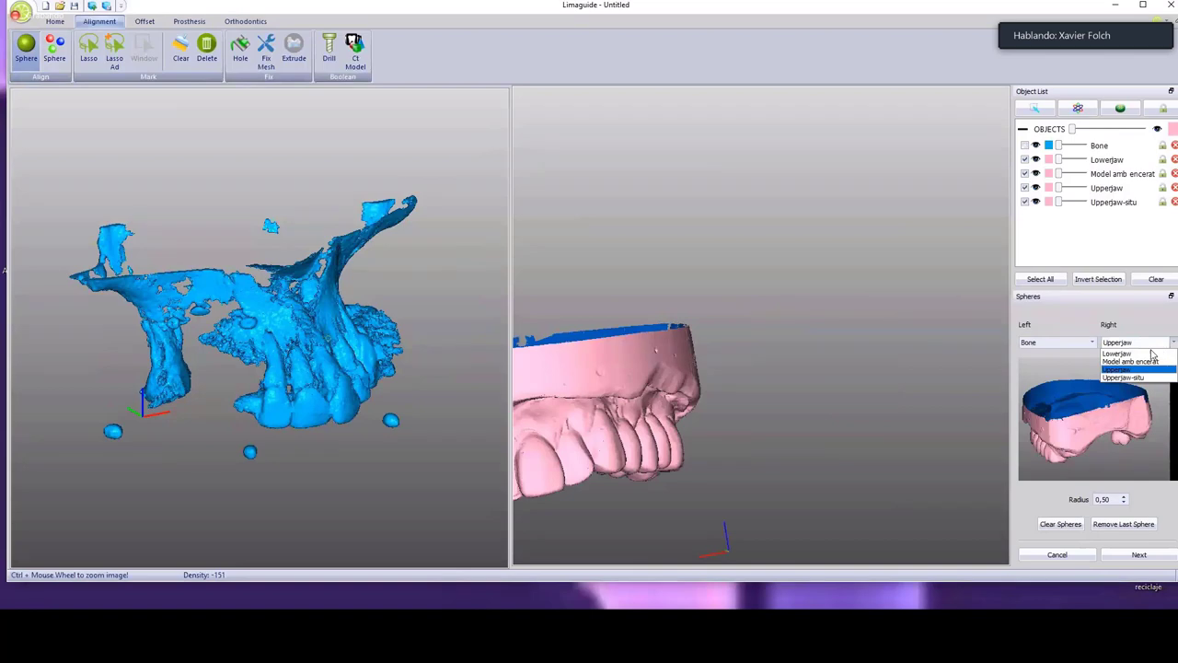
pyautogui.click(1124, 377)
# Place sphere pairs 1 and 2 on the bone mesh's radiopaque balls and in the matching splint holes of Upperjaw-situ.
pyautogui.moveTo(761, 370); pyautogui.dragTo(771, 247, button='middle')
pyautogui.moveTo(308, 382); pyautogui.dragTo(330, 245, button='middle')
pyautogui.scroll(3, 331, 247)
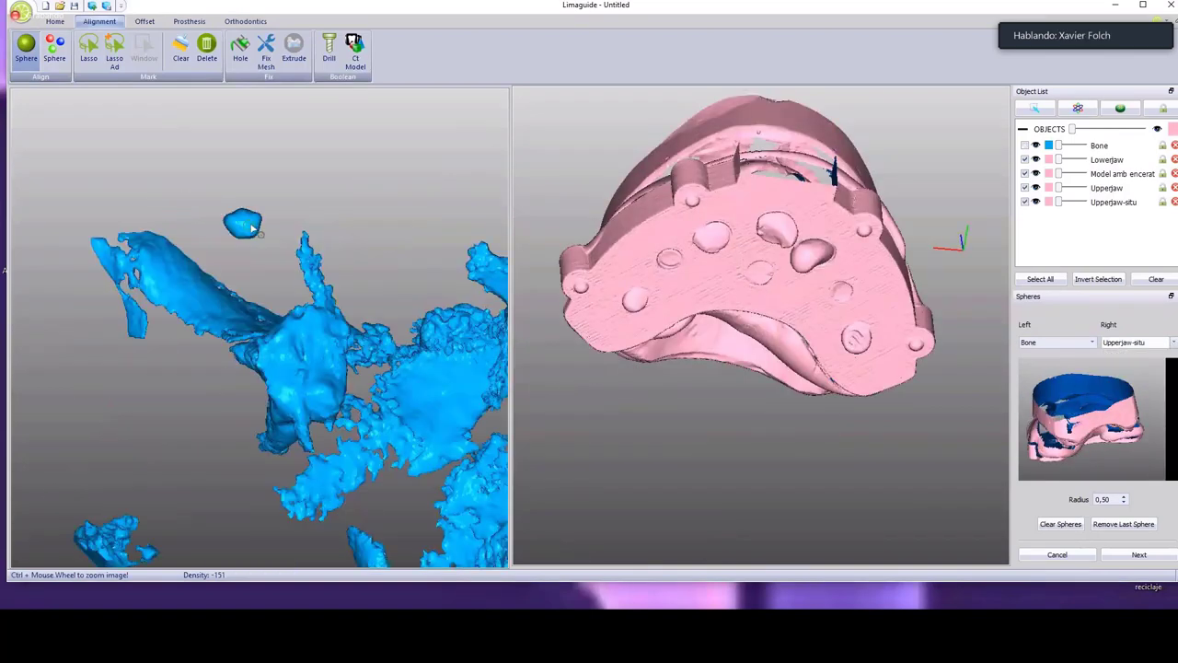
pyautogui.moveTo(266, 236); pyautogui.dragTo(277, 304, button='middle')
pyautogui.scroll(1, 566, 296)
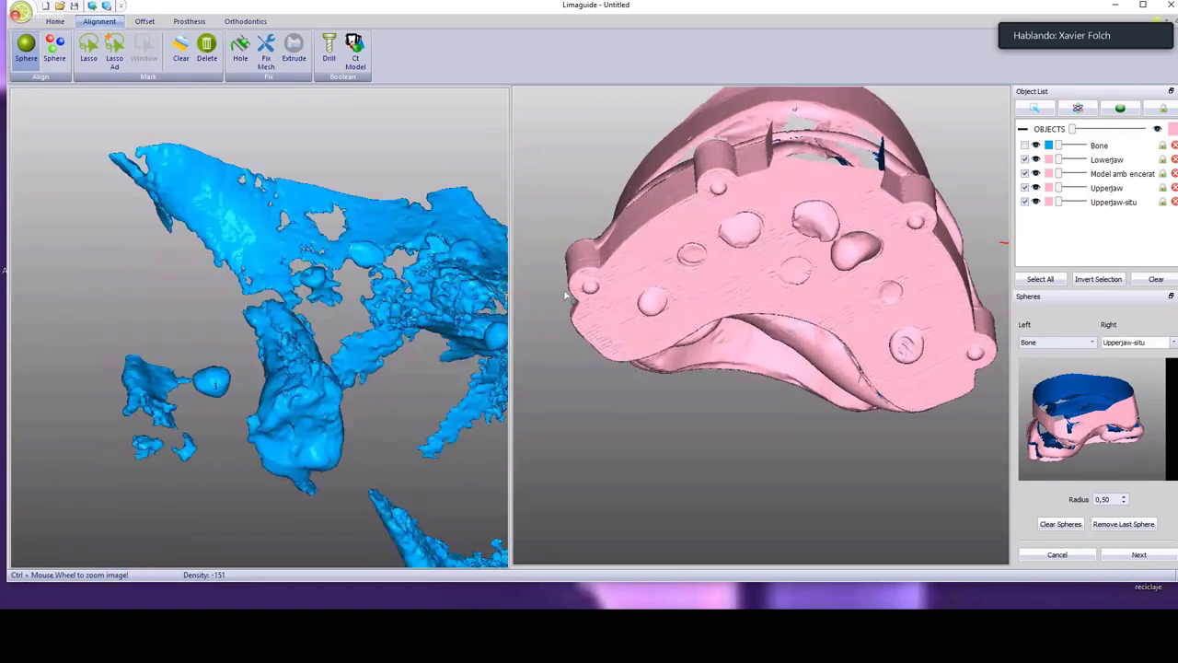
pyautogui.scroll(2, 619, 288)
pyautogui.moveTo(621, 289); pyautogui.dragTo(630, 221)
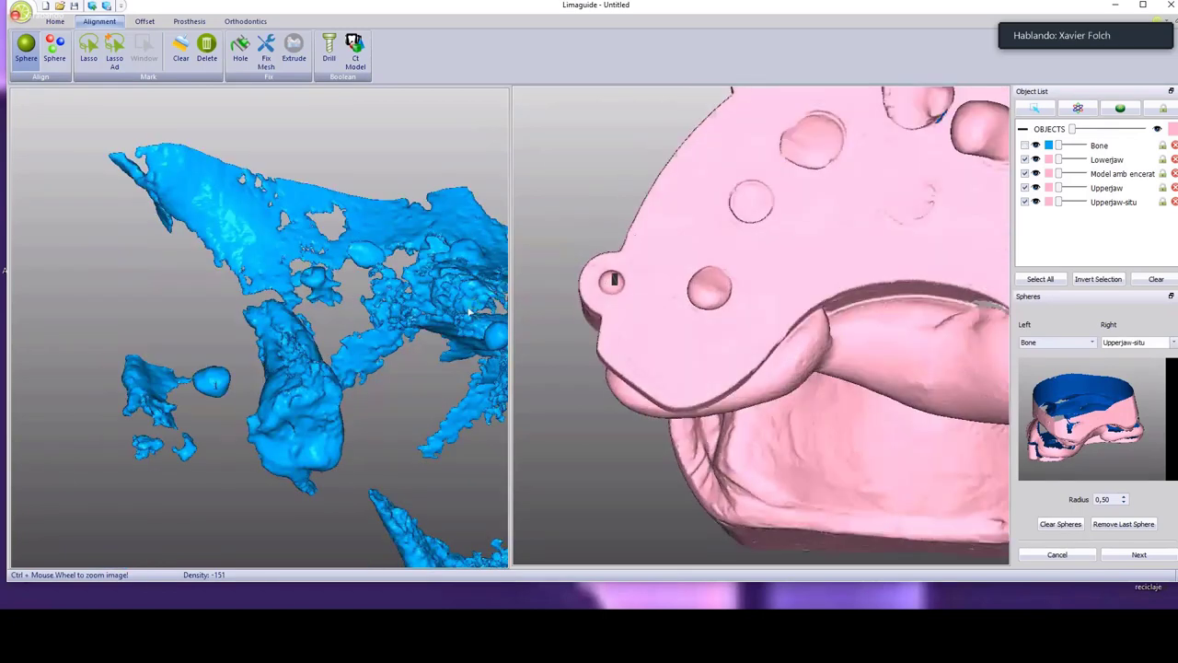
pyautogui.scroll(-2, 585, 186)
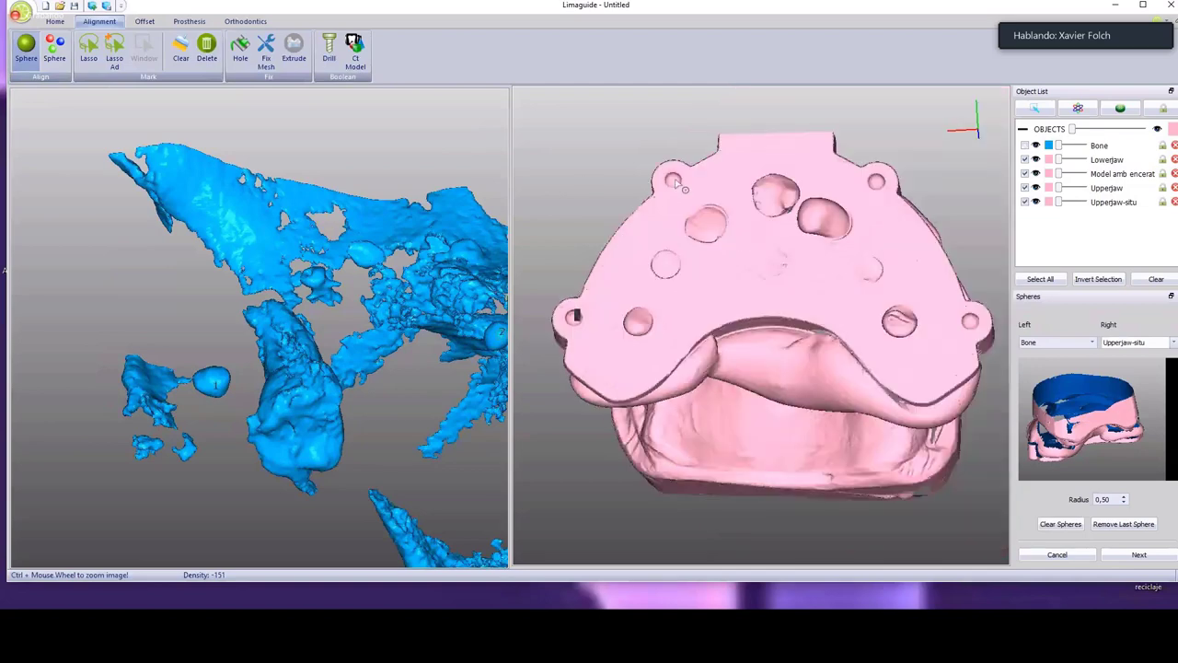
pyautogui.click(675, 183)
# Place sphere pairs 3 and 4 on the remaining balls and matching splint holes, and run the alignment.
pyautogui.moveTo(447, 163); pyautogui.dragTo(223, 150, button='middle')
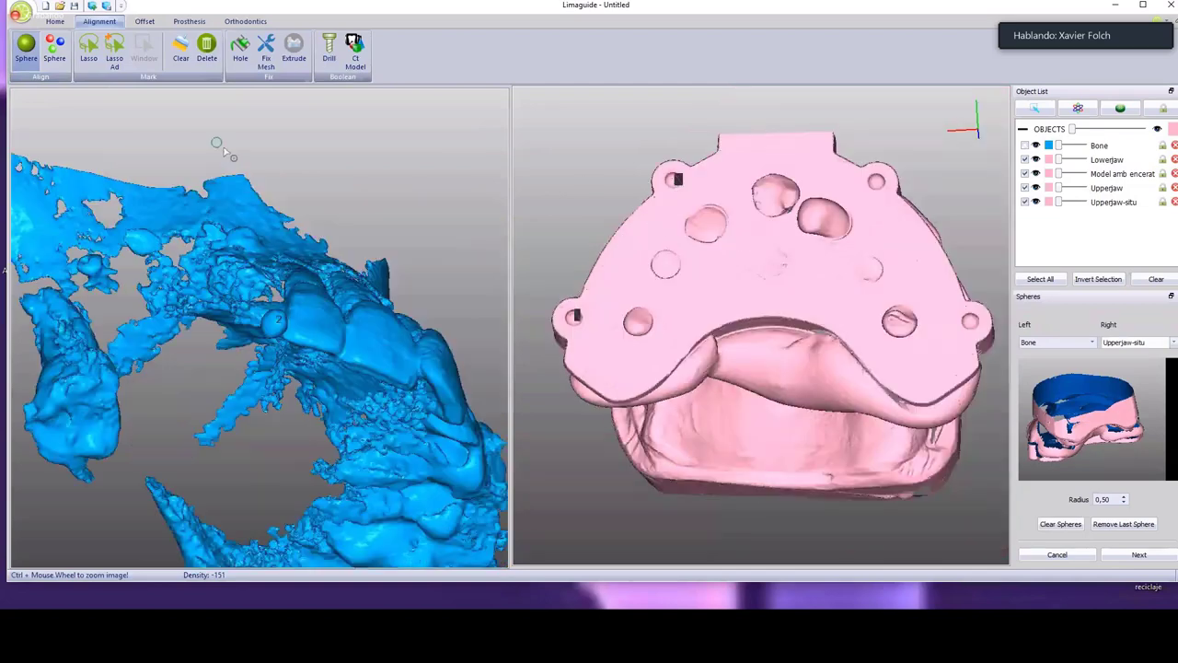
pyautogui.scroll(-5, 224, 150)
pyautogui.scroll(5, 406, 258)
pyautogui.click(385, 245)
pyautogui.moveTo(442, 322); pyautogui.dragTo(447, 295, button='middle')
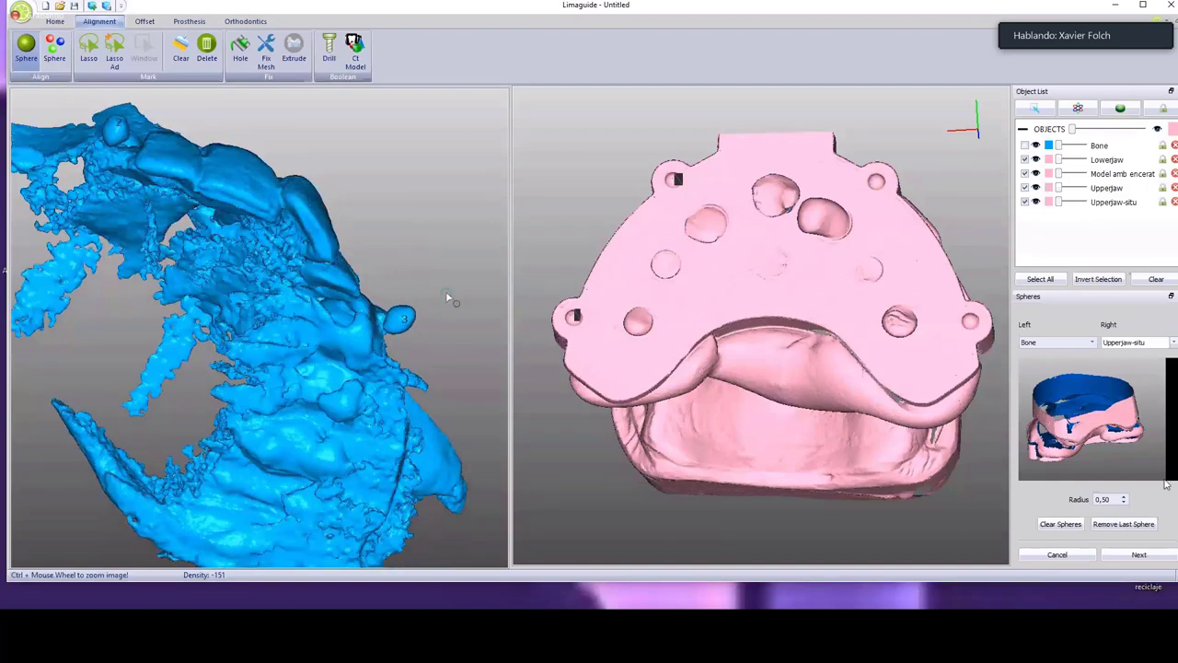
pyautogui.click(878, 182)
pyautogui.moveTo(442, 405); pyautogui.dragTo(392, 237, button='middle')
pyautogui.click(347, 429)
pyautogui.click(974, 321)
pyautogui.click(1139, 554)
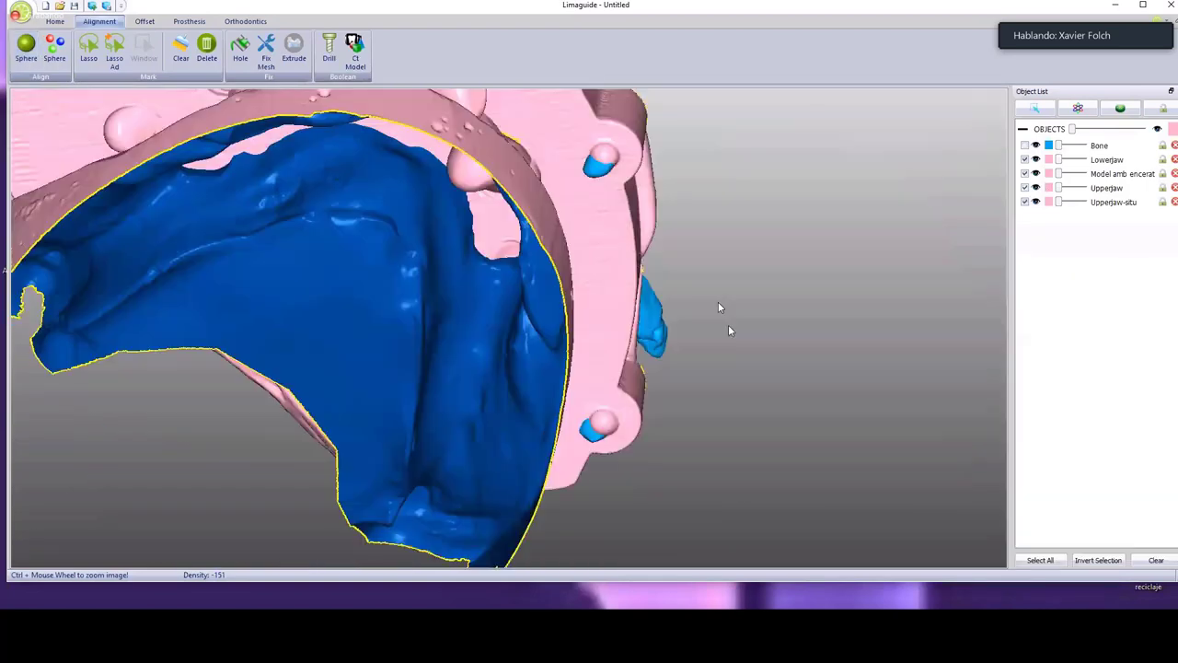
# Return to the planning views and hide the Lowerjaw, Model amb encerat and Upperjaw-situ meshes.
pyautogui.click(63, 21)
pyautogui.moveTo(620, 320); pyautogui.dragTo(619, 293)
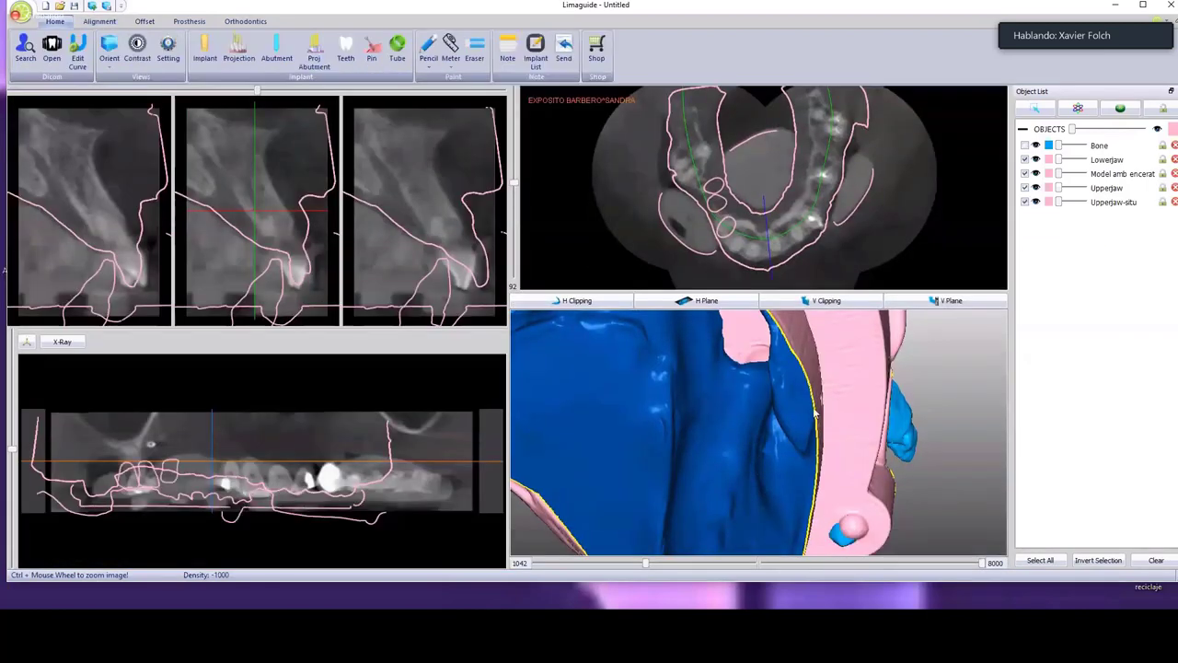
pyautogui.moveTo(644, 211); pyautogui.dragTo(729, 217, button='middle')
pyautogui.scroll(-5, 737, 460)
pyautogui.moveTo(732, 515); pyautogui.dragTo(783, 322)
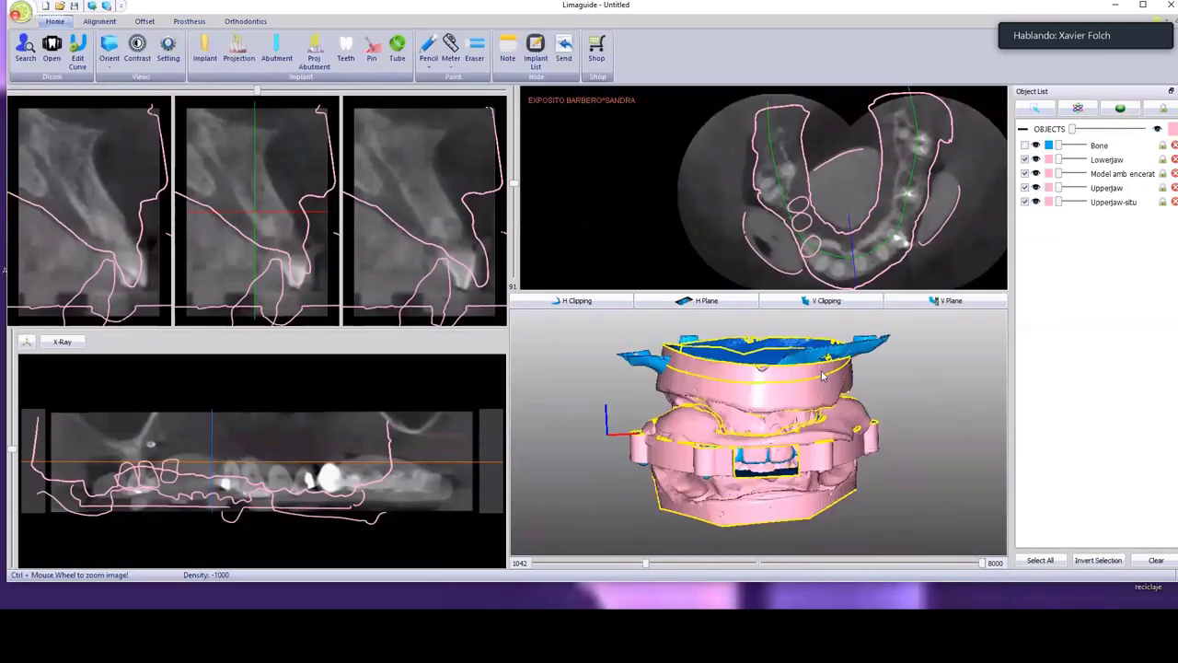
pyautogui.click(1036, 160)
pyautogui.click(1036, 173)
pyautogui.click(1035, 202)
# Turn on the object transform handles and examine how the Upperjaw outline fits the front teeth in the cross-sections and panoramic view.
pyautogui.scroll(-5, 262, 495)
pyautogui.scroll(5, 261, 494)
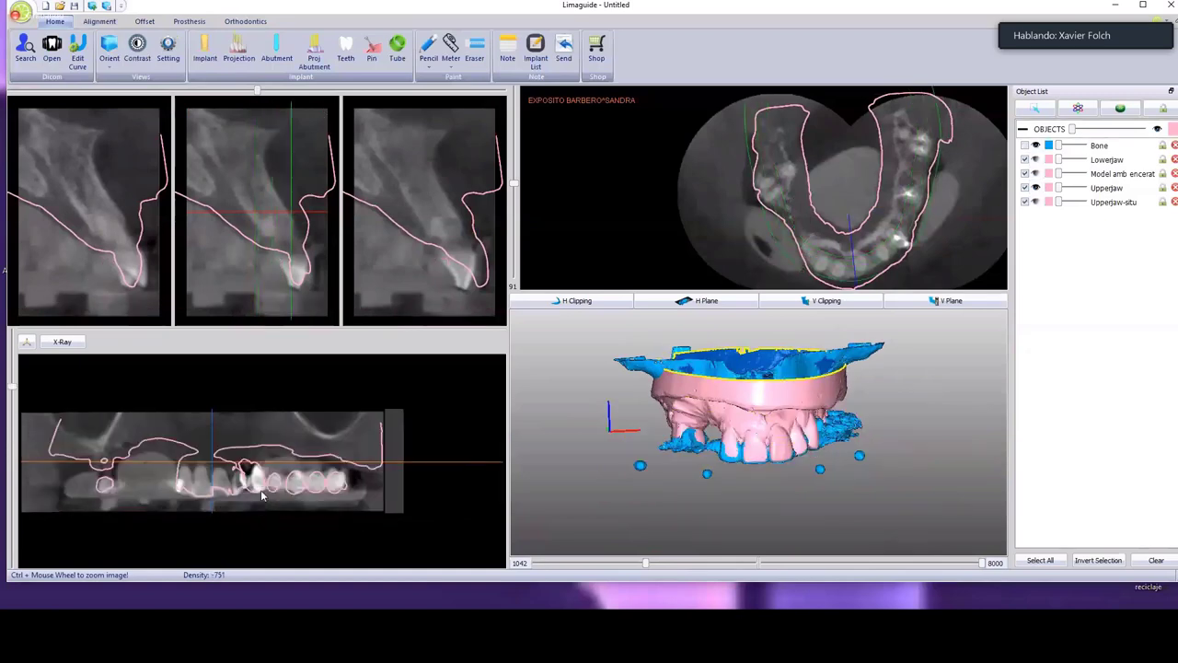
pyautogui.moveTo(655, 477); pyautogui.dragTo(629, 468)
pyautogui.scroll(-3, 293, 242)
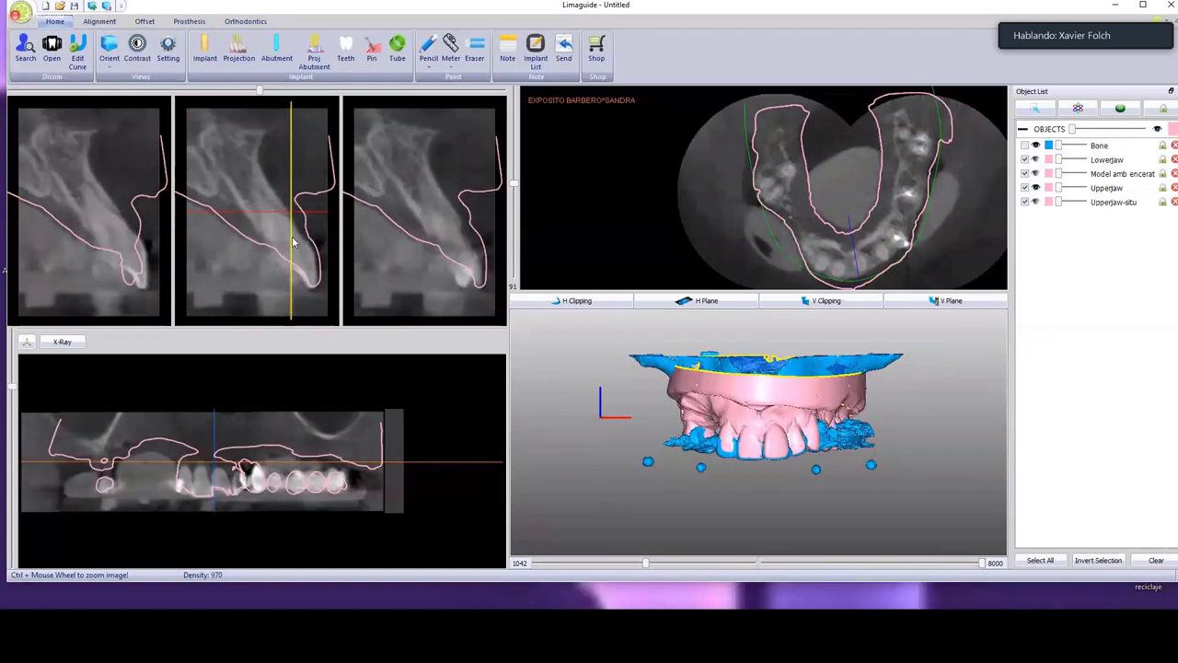
pyautogui.scroll(-5, 293, 242)
pyautogui.click(1077, 109)
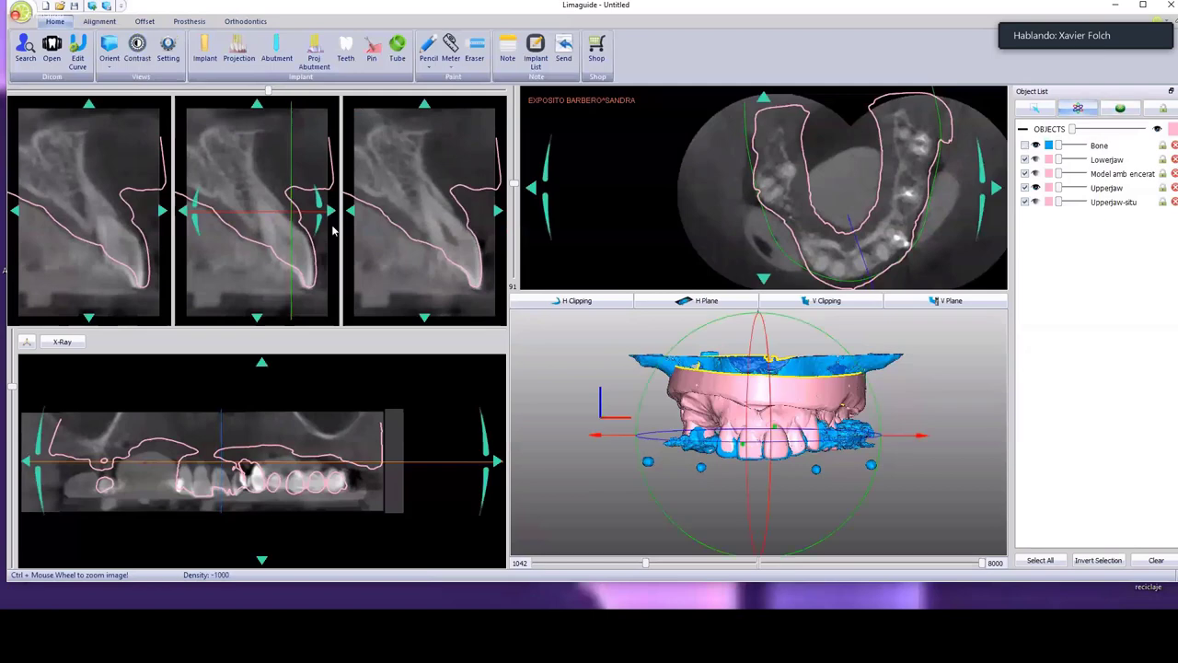
pyautogui.scroll(4, 288, 264)
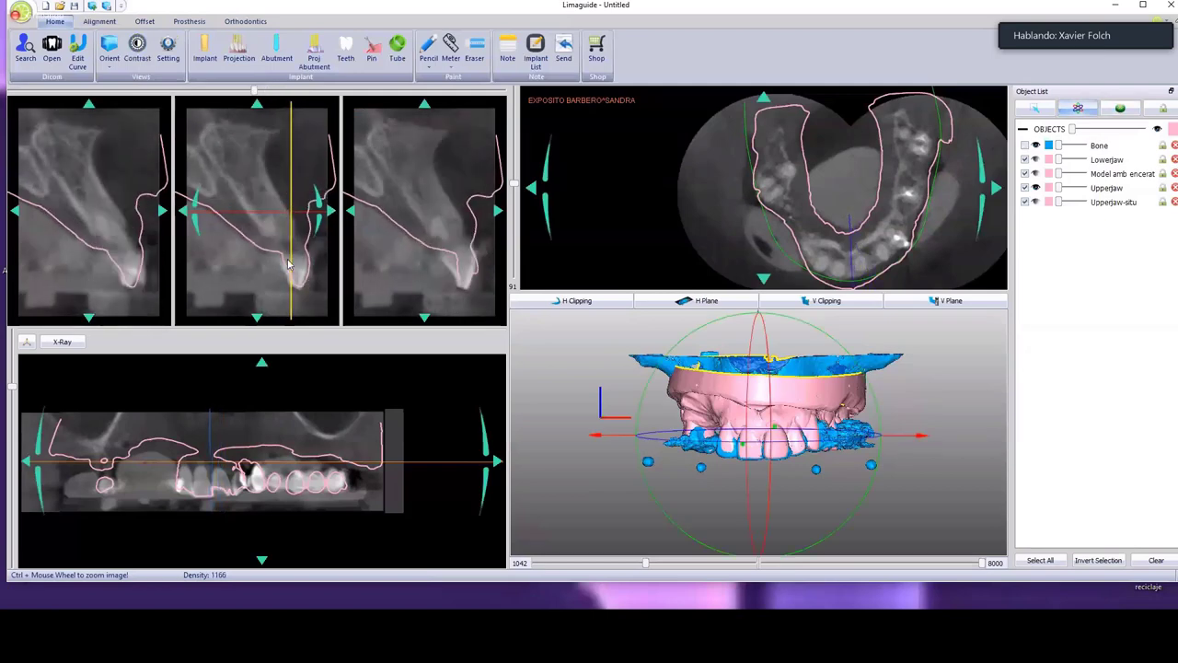
pyautogui.scroll(3, 288, 265)
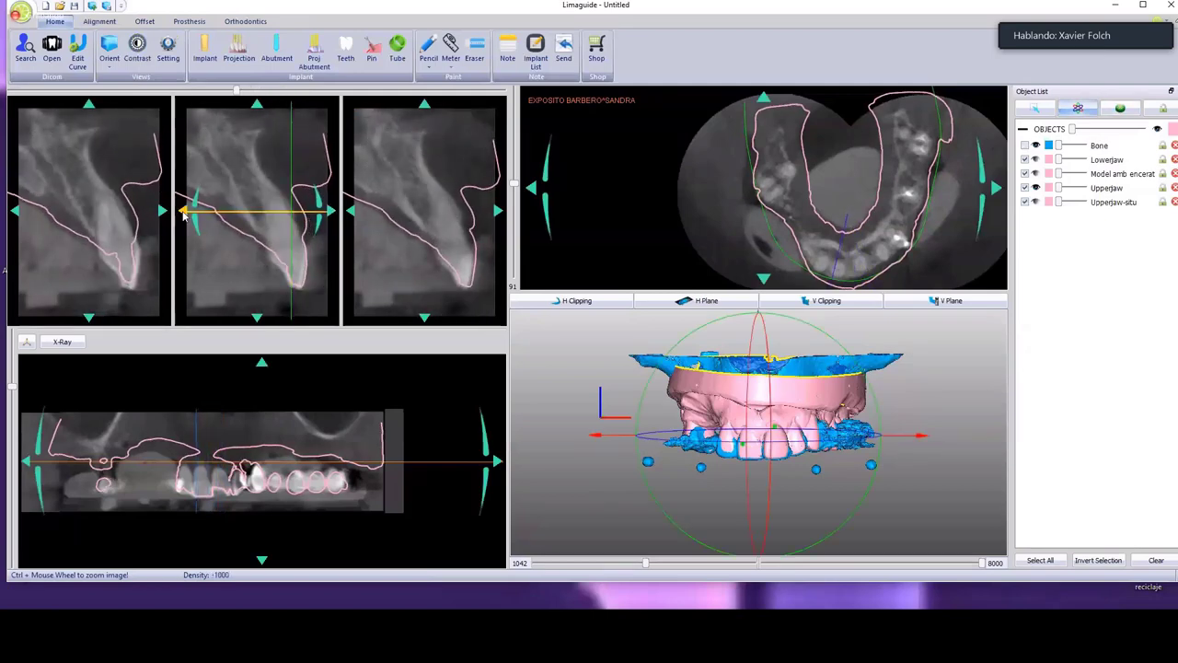
pyautogui.scroll(-3, 277, 278)
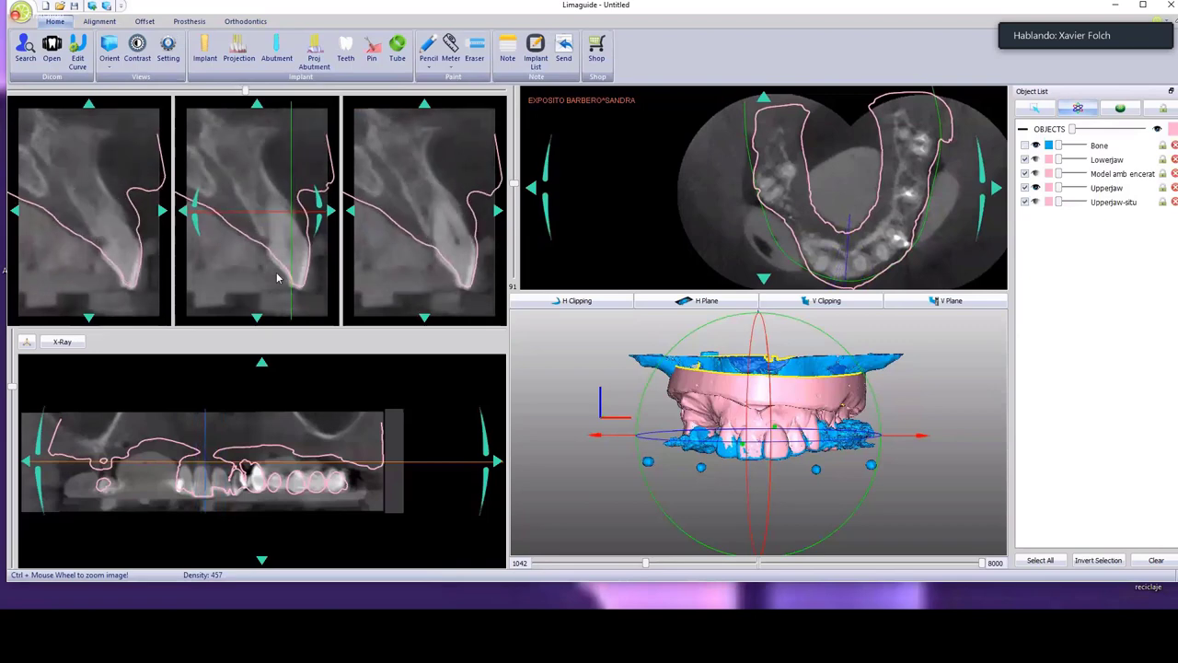
pyautogui.scroll(-2, 277, 278)
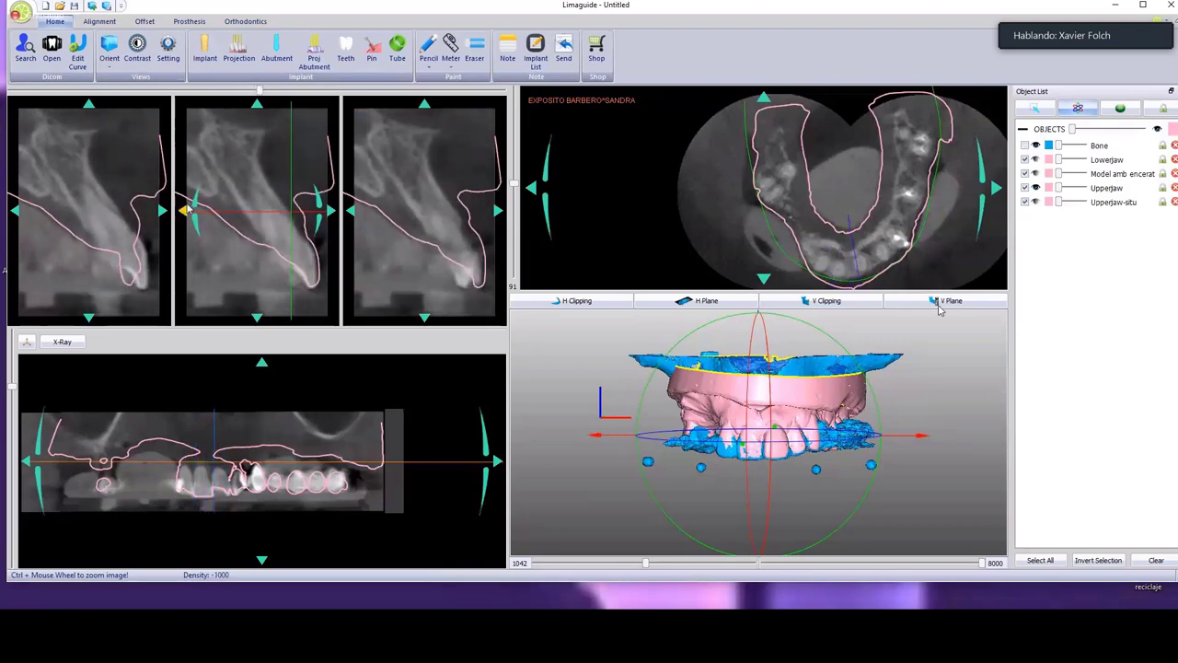
pyautogui.scroll(3, 274, 470)
pyautogui.scroll(-4, 275, 469)
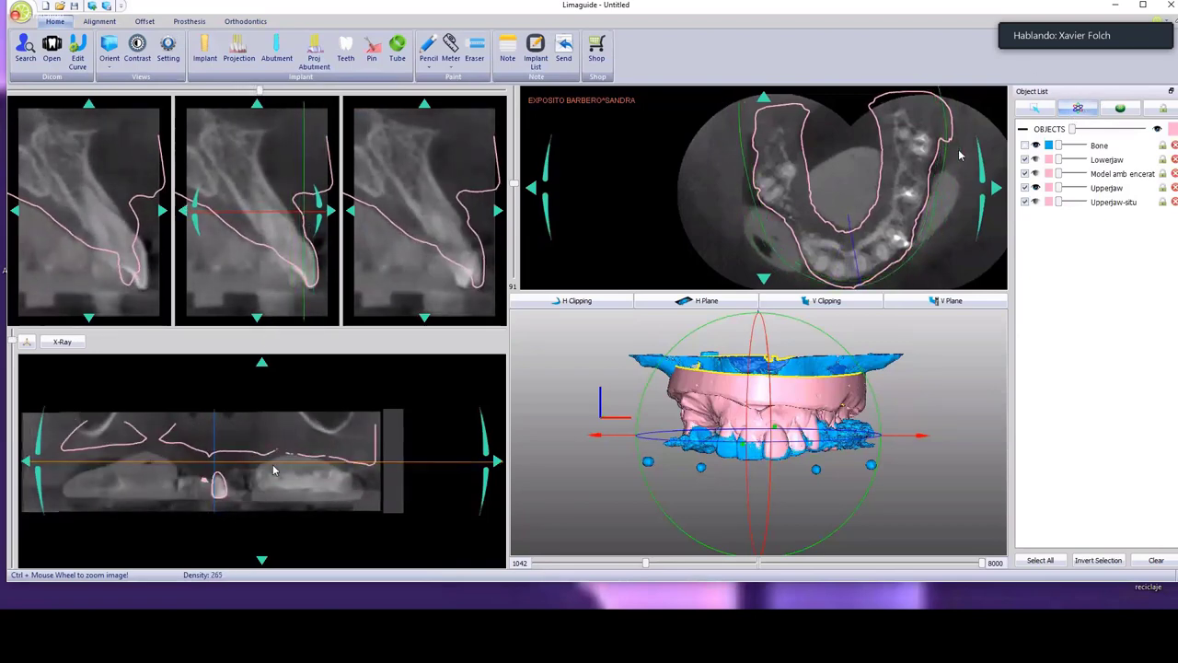
pyautogui.scroll(-6, 835, 243)
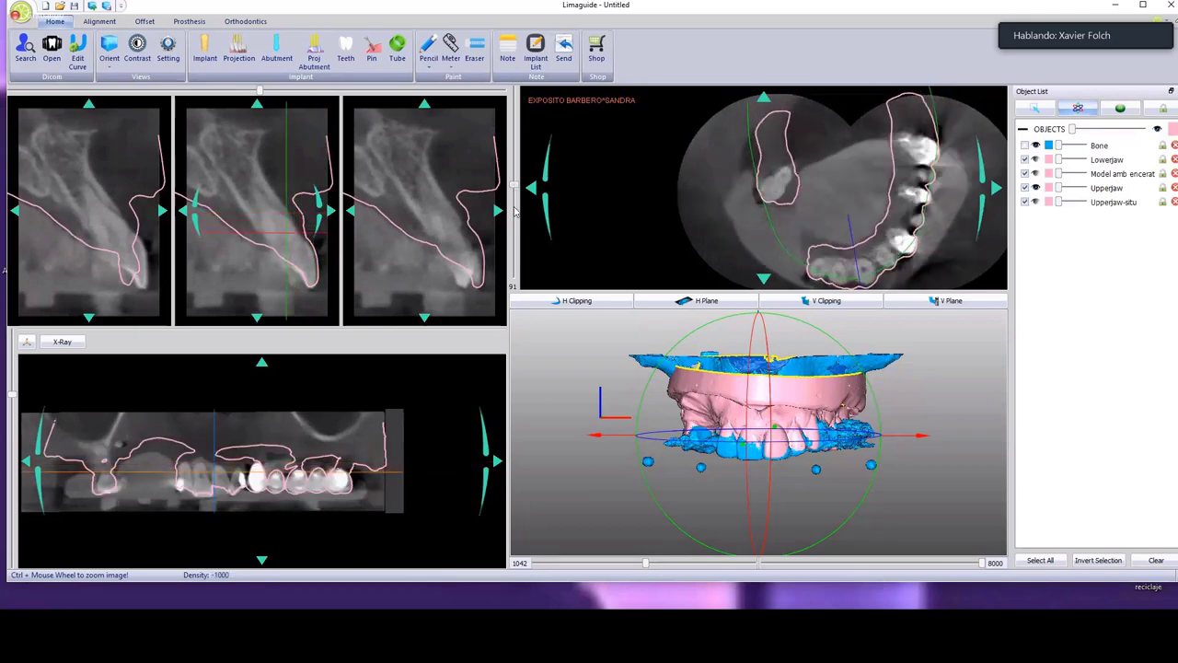
# Examine the Upperjaw outline in the axial slices and in the cross-sections through the isolated molar and the incisors.
pyautogui.keyDown('ctrl'); pyautogui.scroll(-3, 853, 190); pyautogui.keyUp('ctrl')
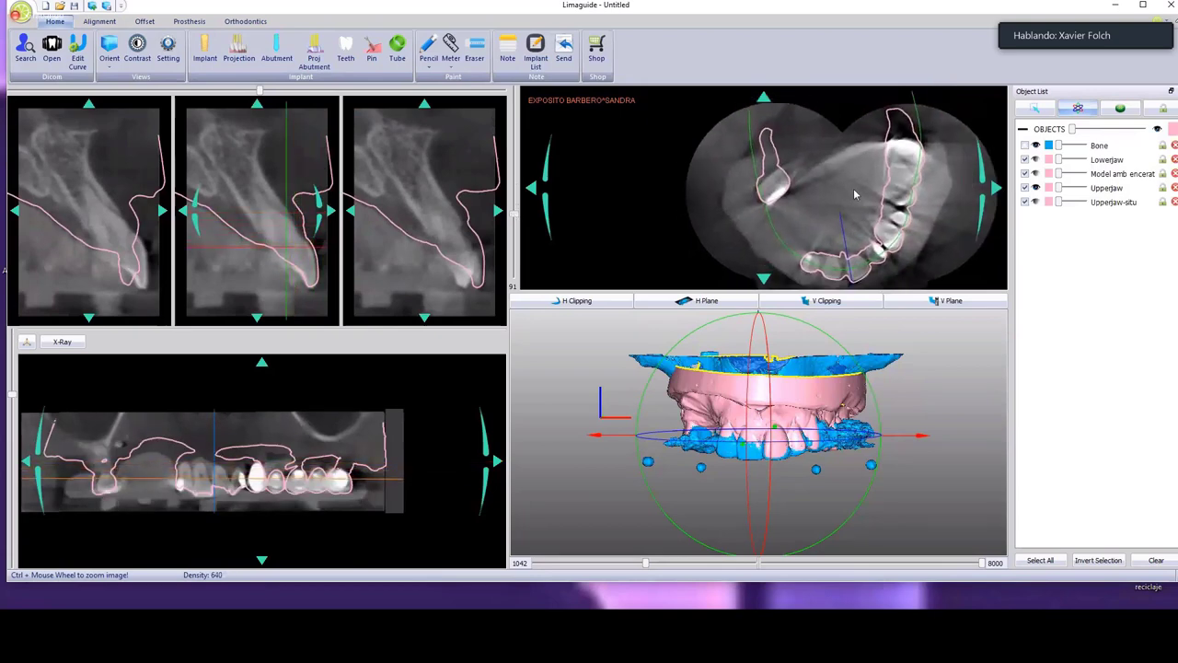
pyautogui.click(763, 183)
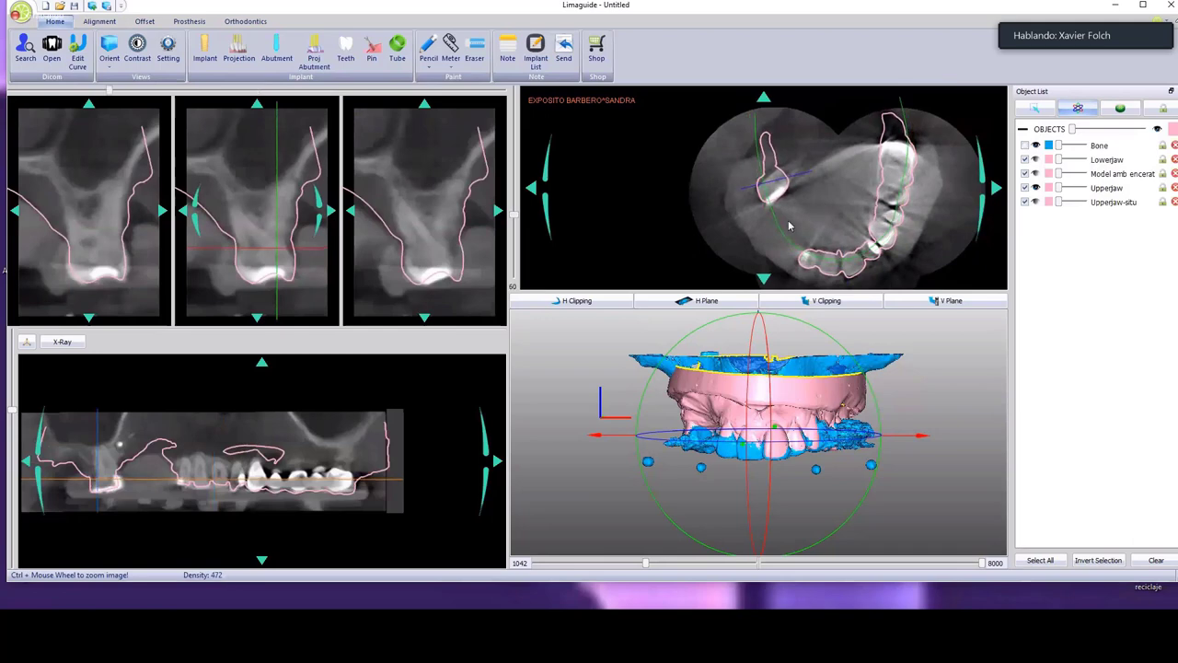
pyautogui.click(837, 263)
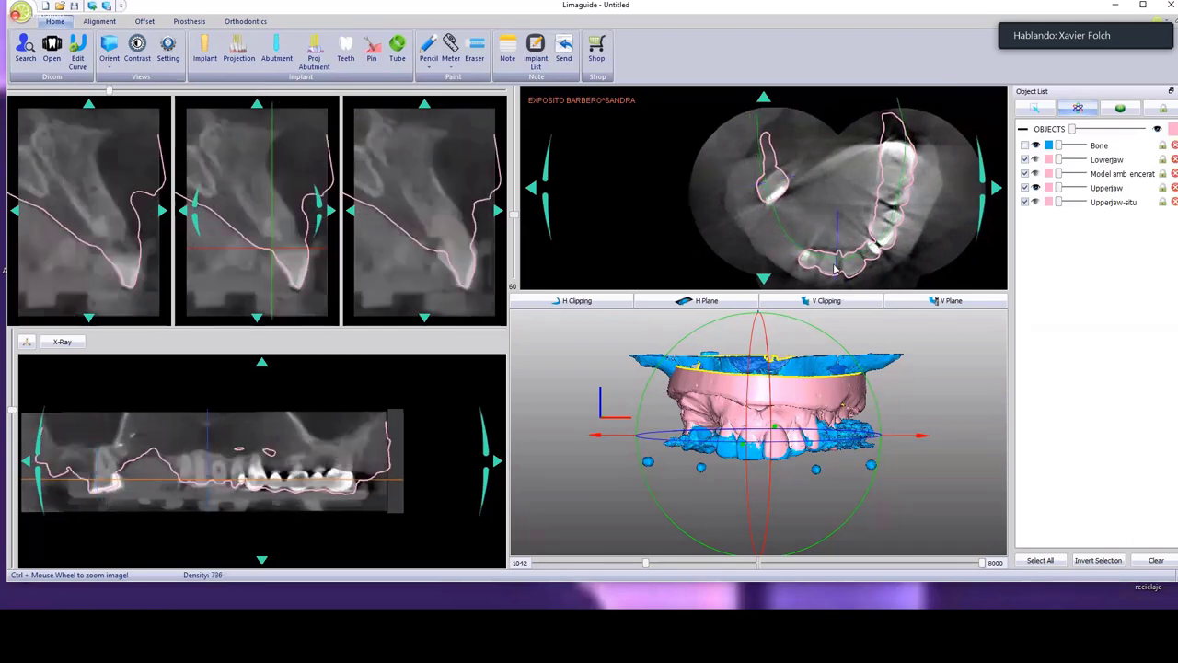
pyautogui.click(221, 480)
pyautogui.moveTo(513, 222); pyautogui.dragTo(513, 210)
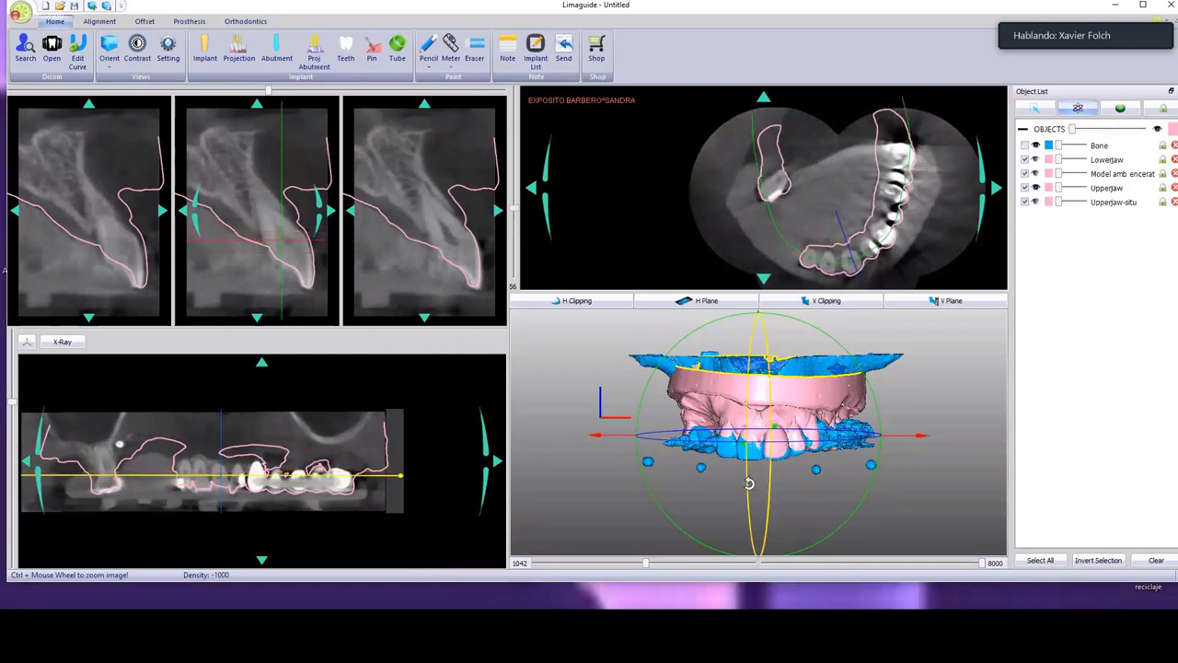
pyautogui.moveTo(760, 475); pyautogui.dragTo(799, 354)
pyautogui.scroll(-2, 199, 489)
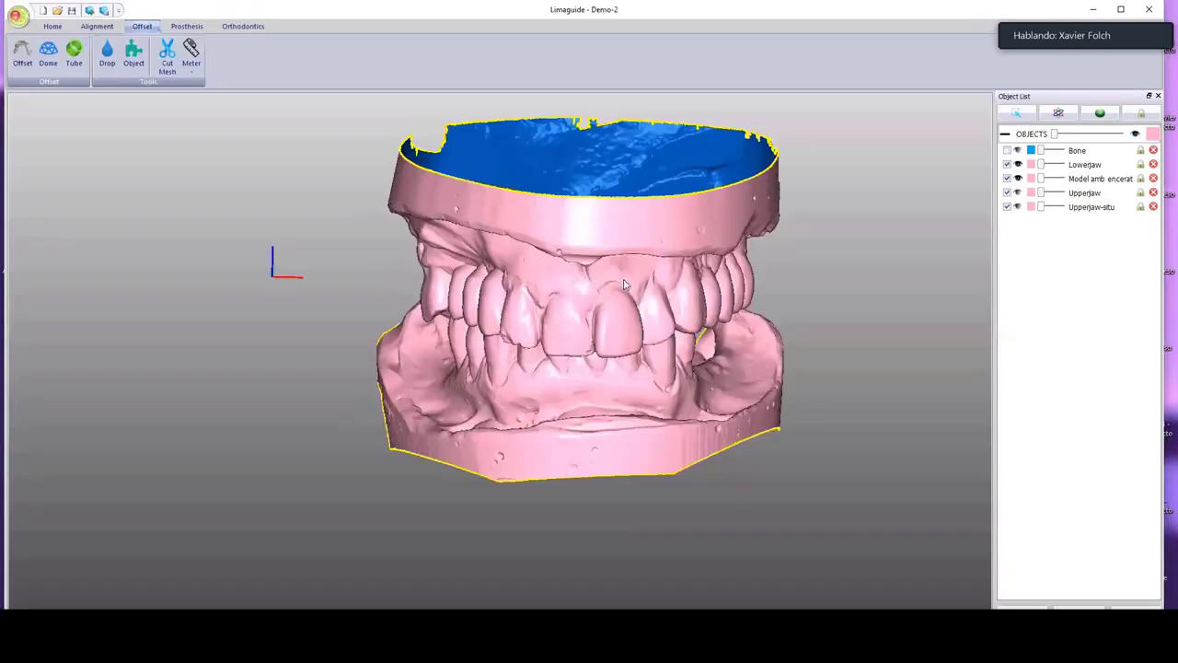
# Set the colour of the Lowerjaw mesh to purple.
pyautogui.moveTo(636, 285); pyautogui.dragTo(636, 247)
pyautogui.click(1031, 165)
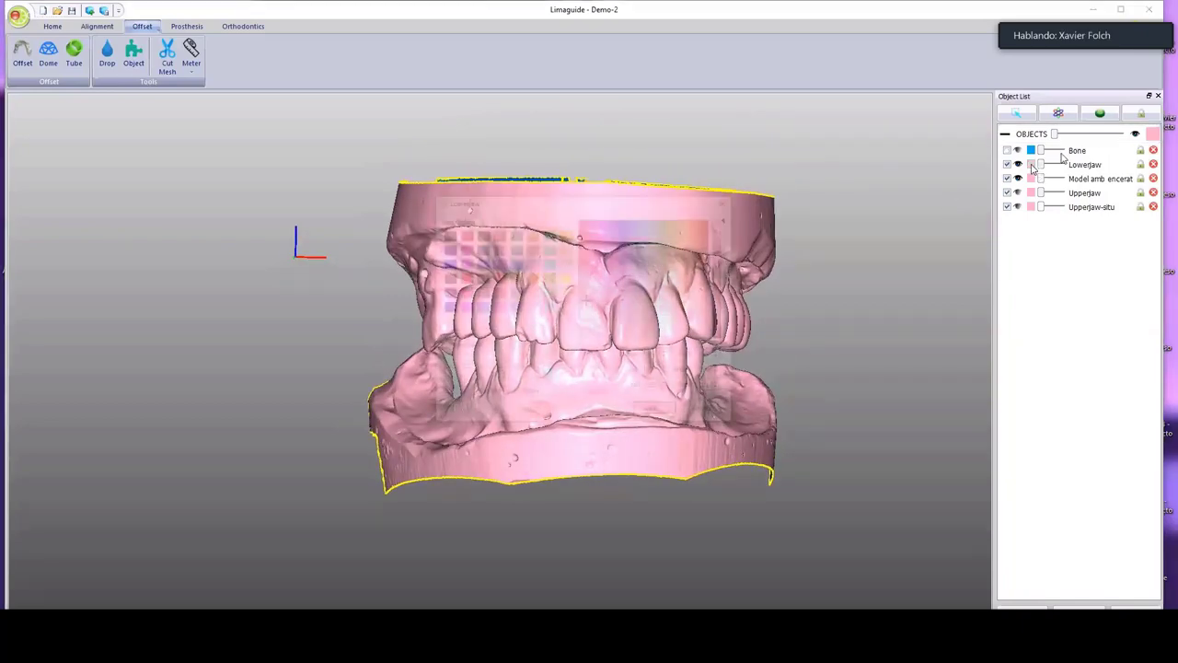
pyautogui.click(624, 255)
pyautogui.click(609, 235)
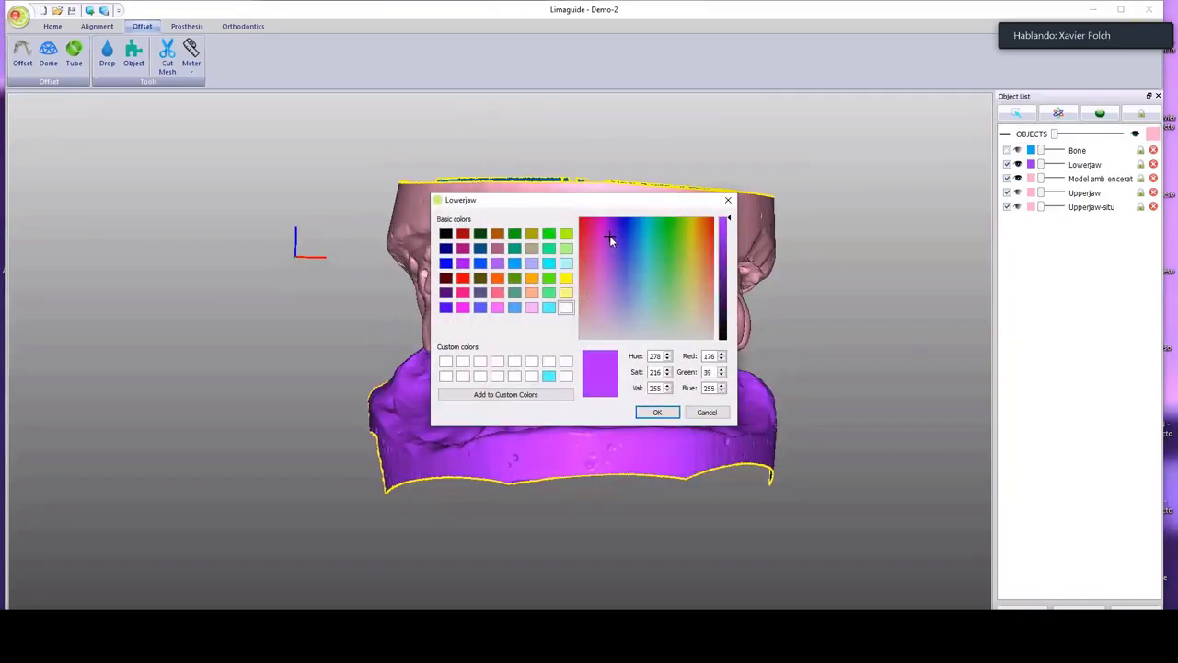
pyautogui.click(657, 411)
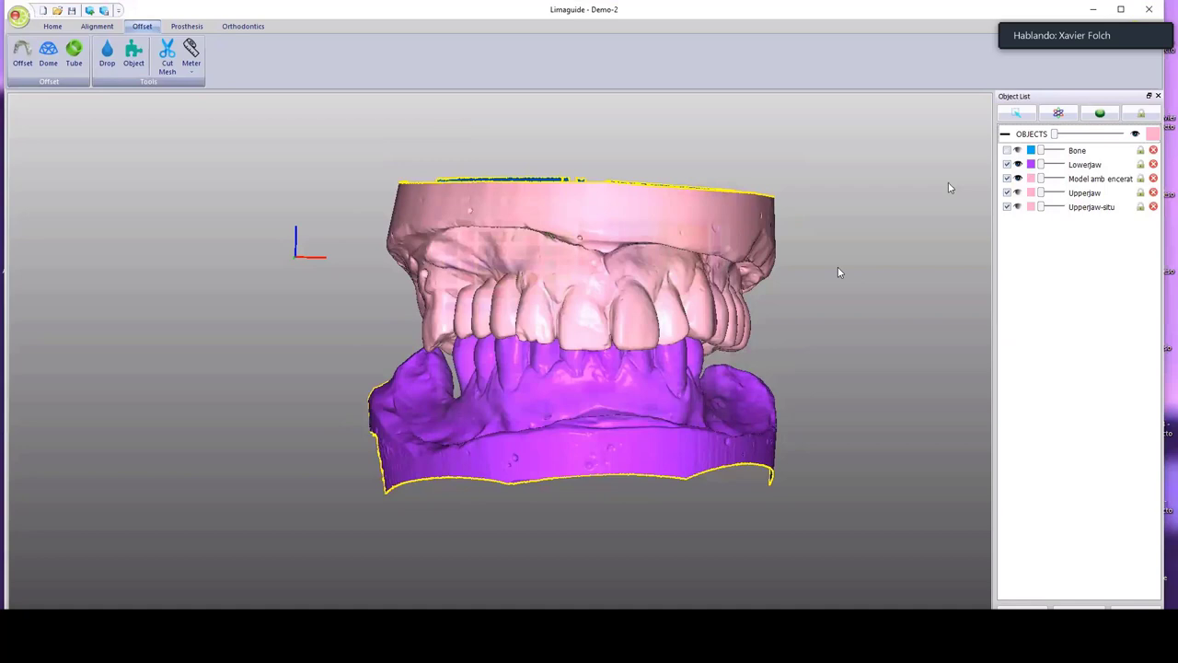
# Hide the Lowerjaw mesh and set the colour of Model amb encerat to light cyan with RGB 129, 255, 255.
pyautogui.click(1017, 164)
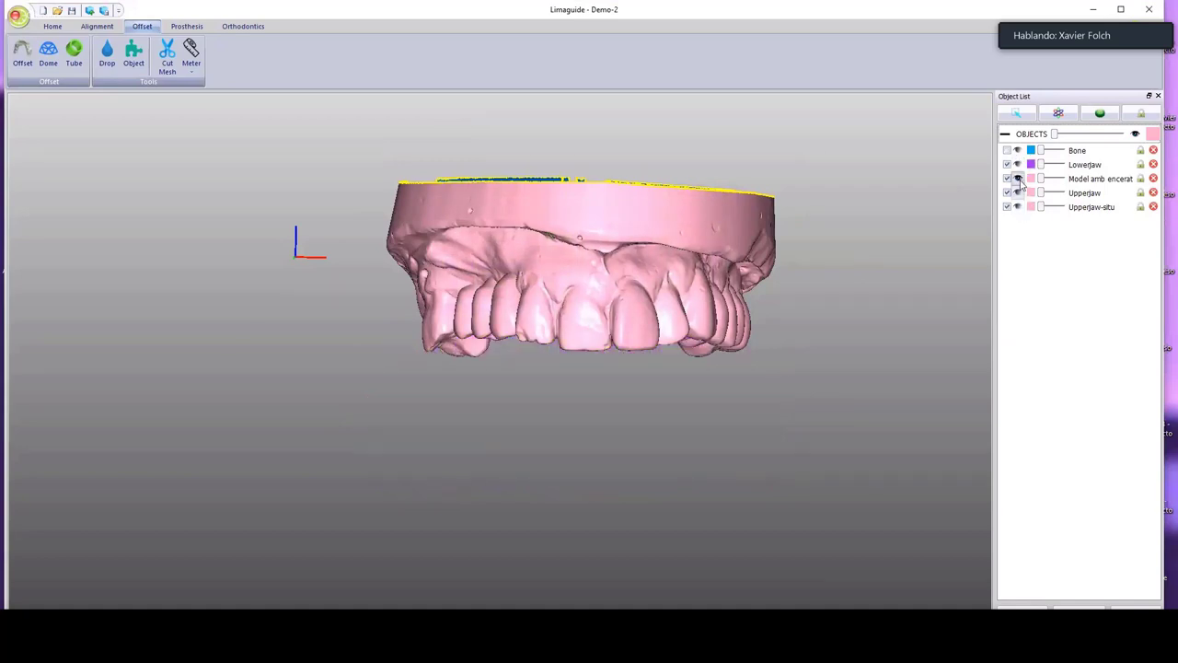
pyautogui.click(1031, 178)
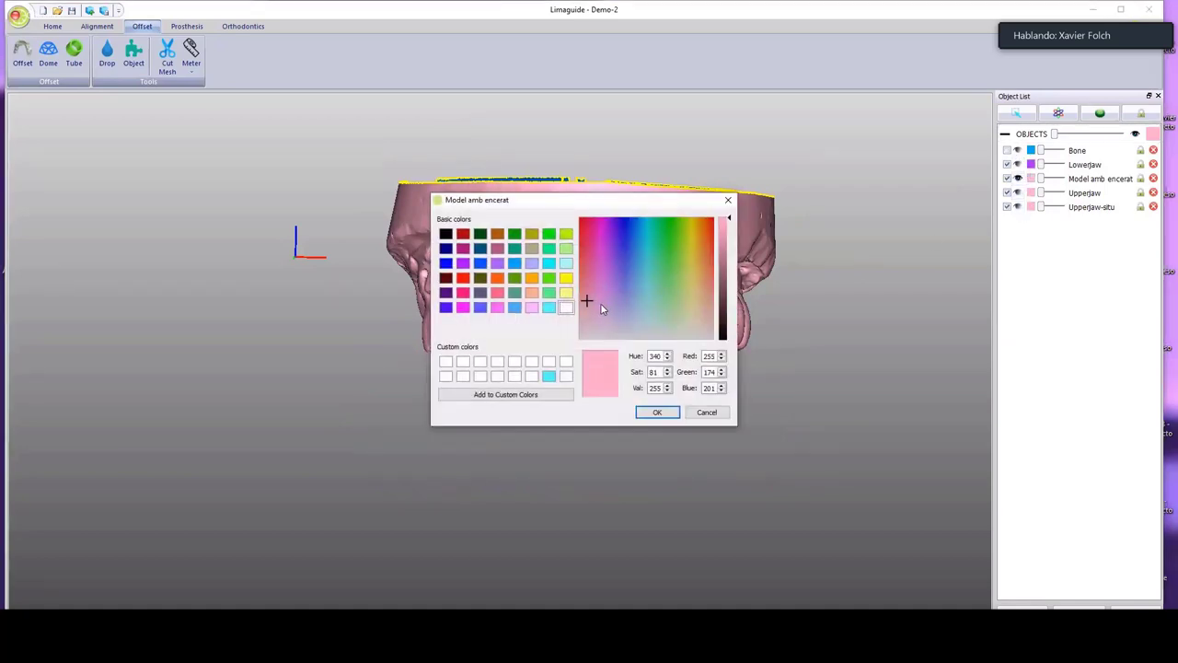
pyautogui.moveTo(590, 301); pyautogui.dragTo(646, 281)
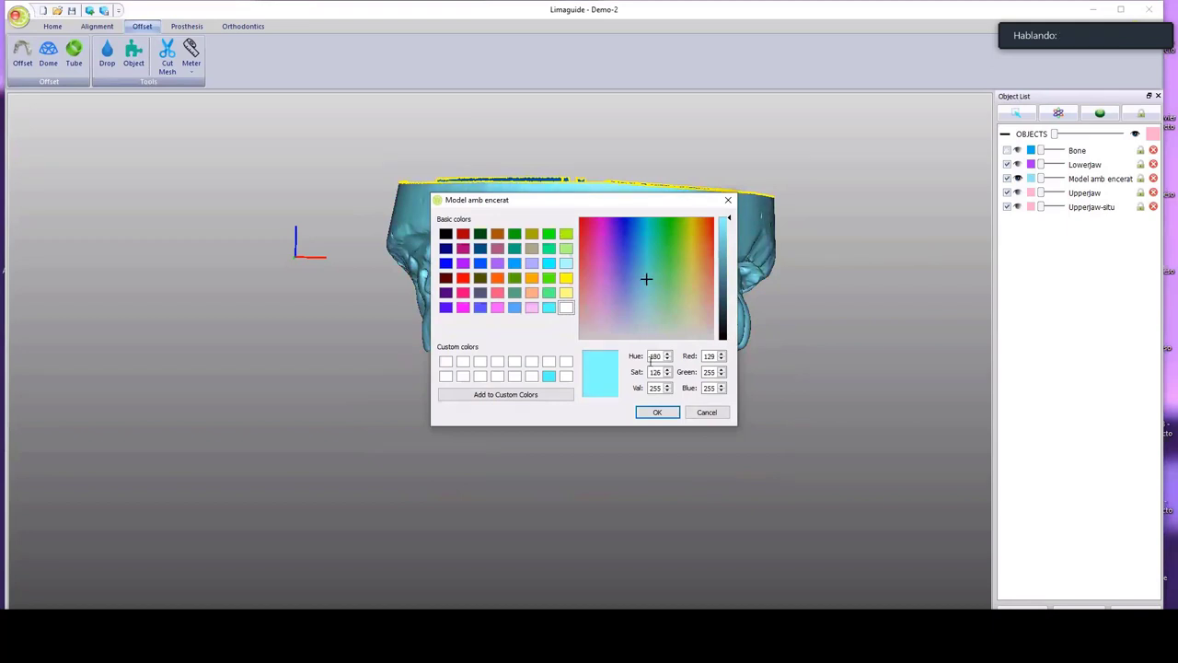
pyautogui.click(660, 412)
# Show Upperjaw in place of Model amb encerat and set its colour to a slightly darkened yellow with RGB 224, 226, 87.
pyautogui.click(1017, 179)
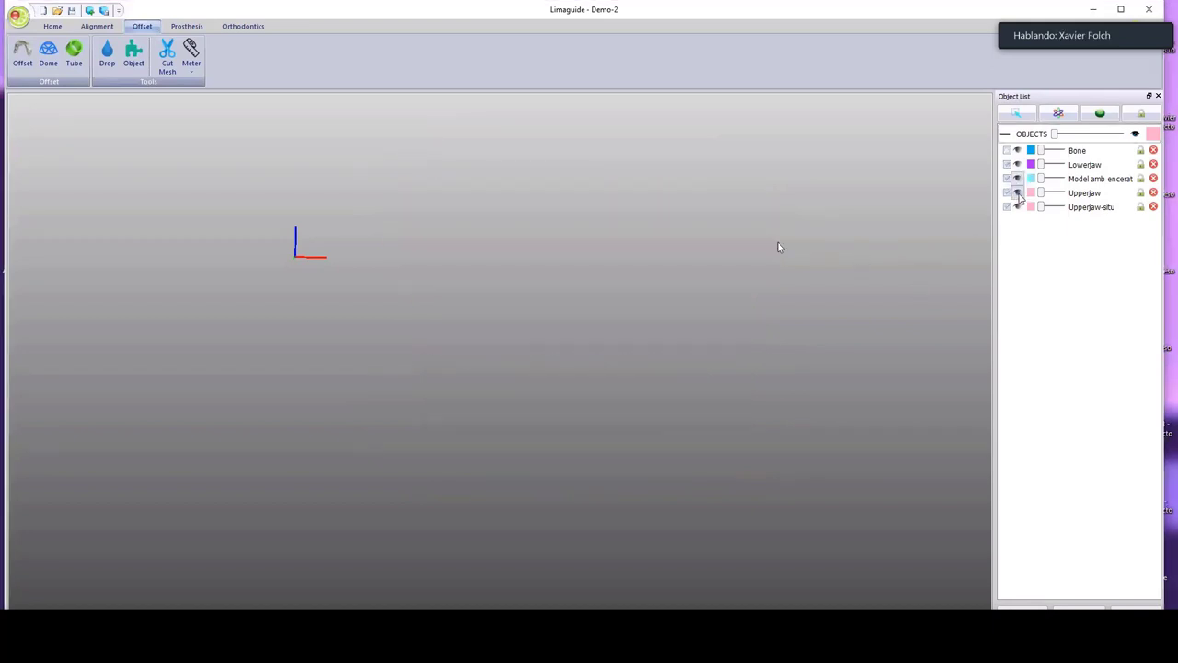
pyautogui.click(1017, 193)
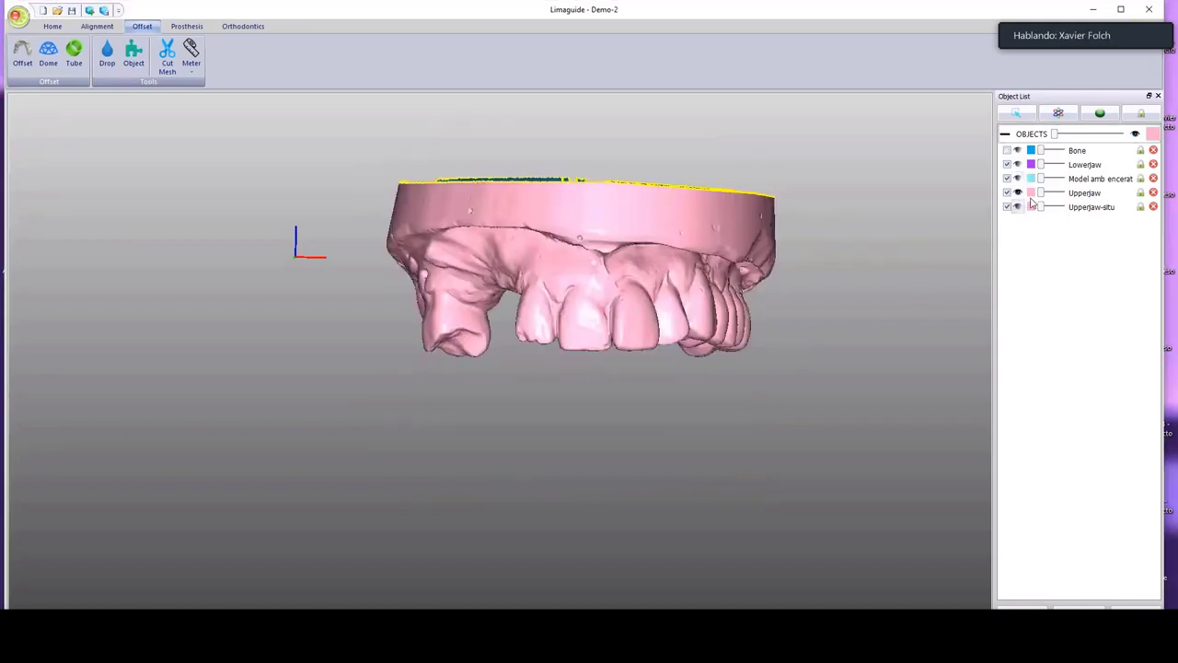
pyautogui.click(1031, 193)
pyautogui.moveTo(682, 277); pyautogui.dragTo(690, 264)
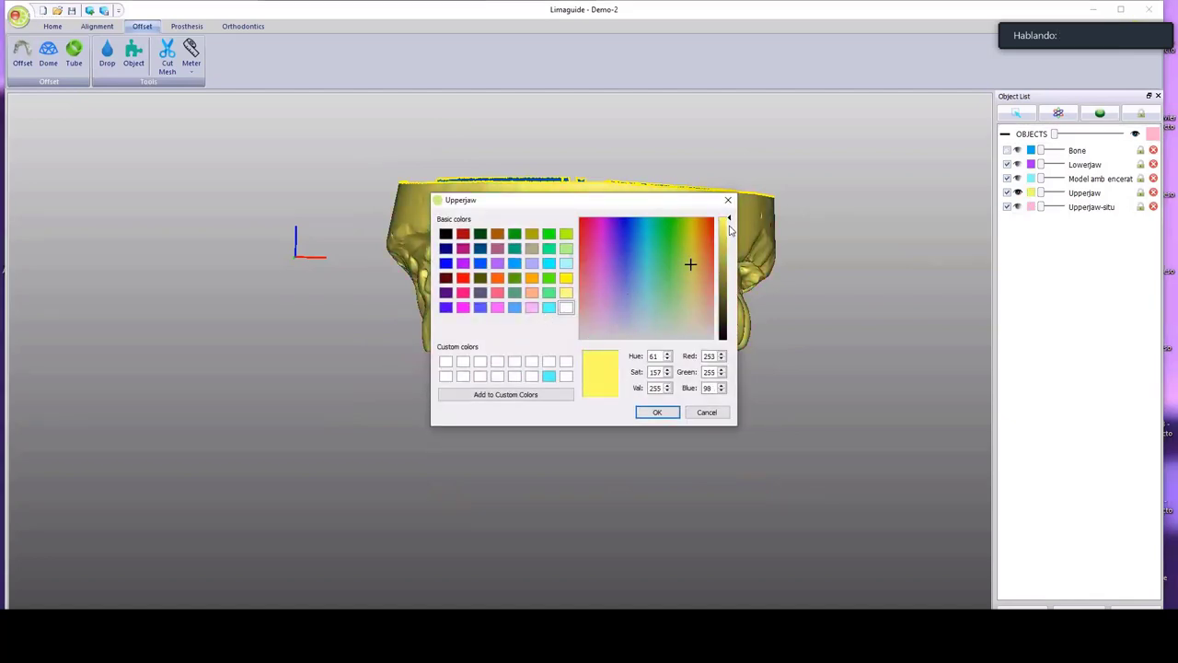
pyautogui.moveTo(727, 221); pyautogui.dragTo(728, 235)
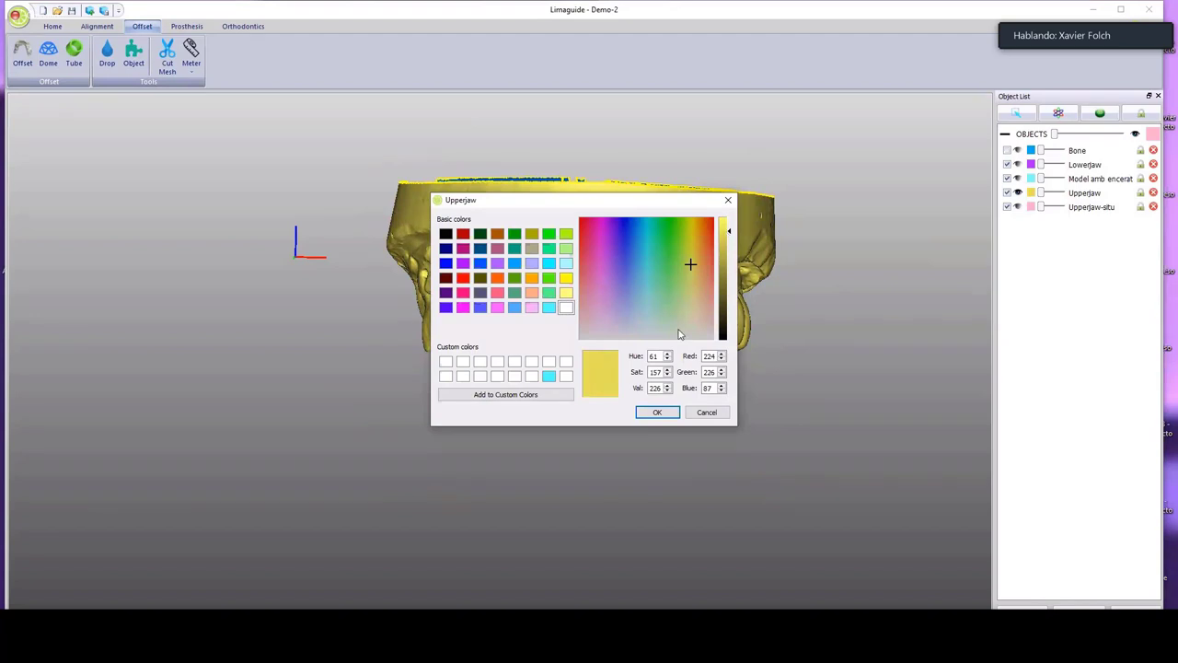
pyautogui.click(657, 412)
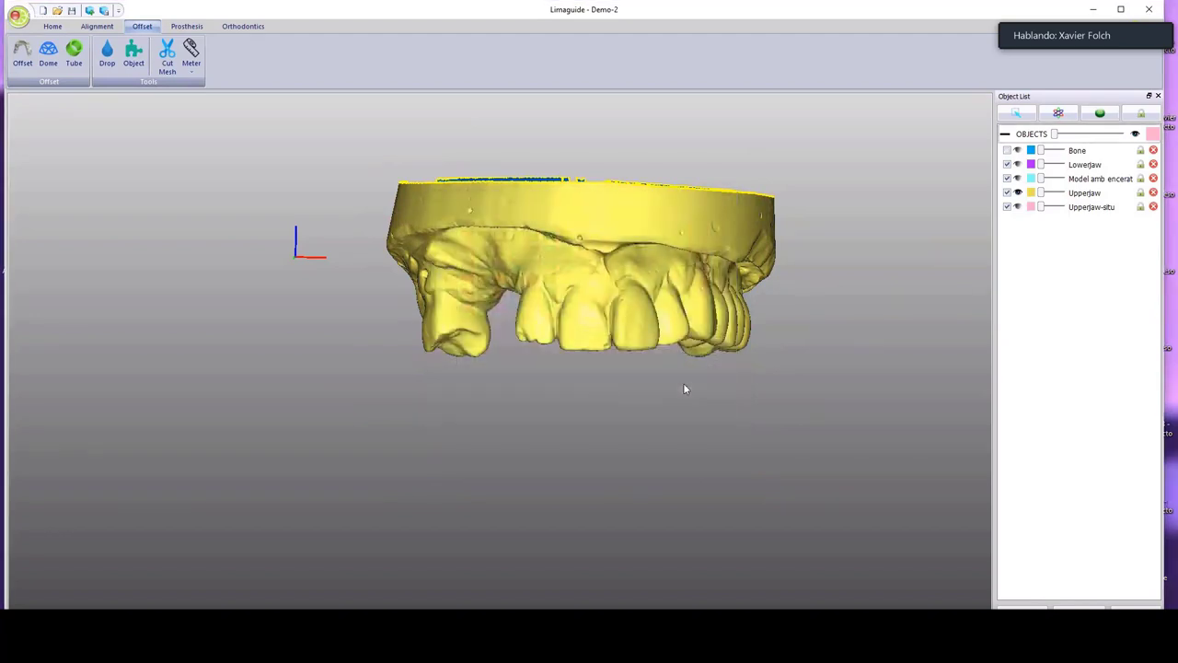
# Show Upperjaw-situ in place of Upperjaw and set its colour to bright magenta pink.
pyautogui.click(1017, 193)
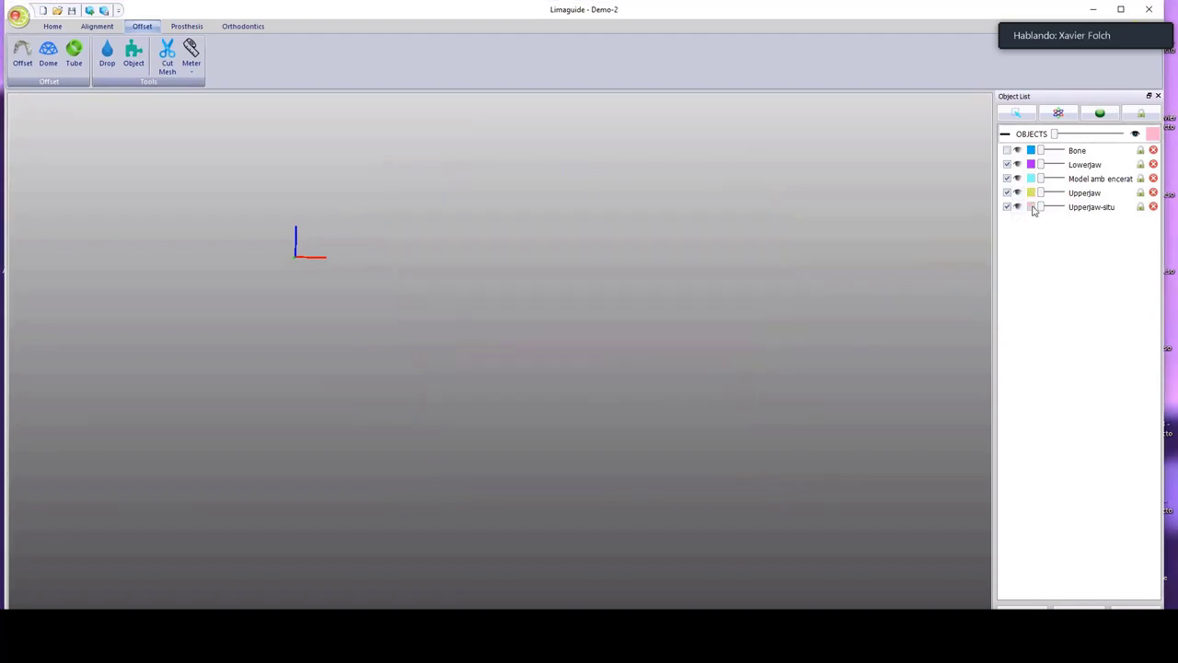
pyautogui.click(1032, 207)
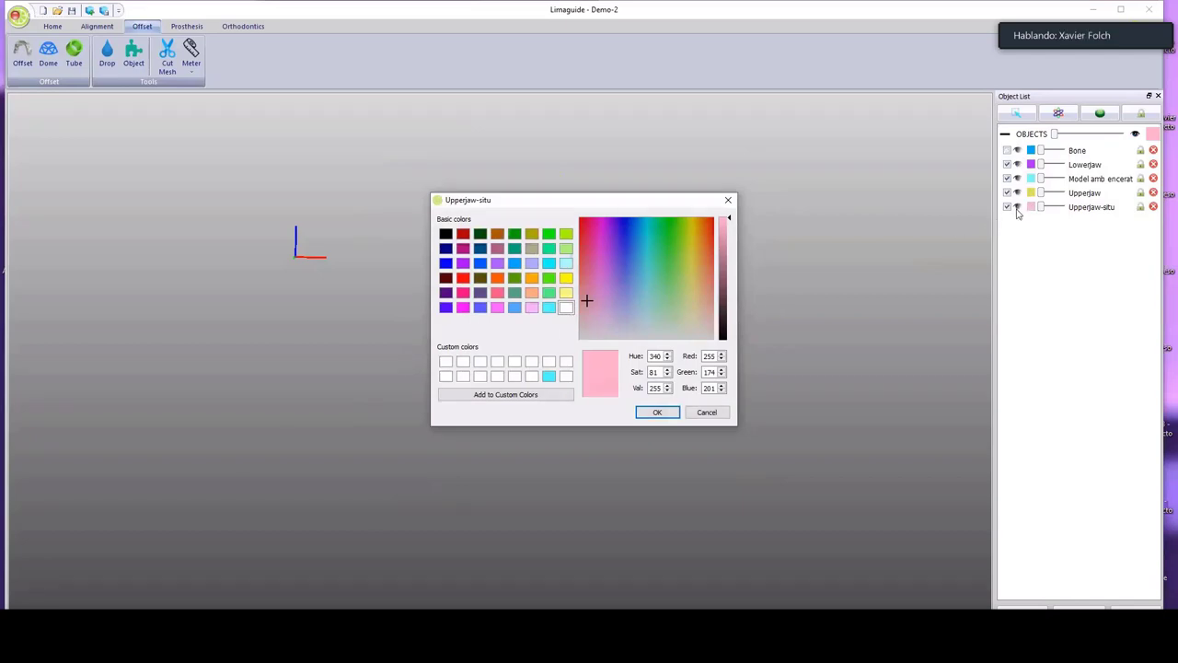
pyautogui.click(1017, 207)
pyautogui.moveTo(442, 199); pyautogui.dragTo(68, 186)
pyautogui.click(213, 220)
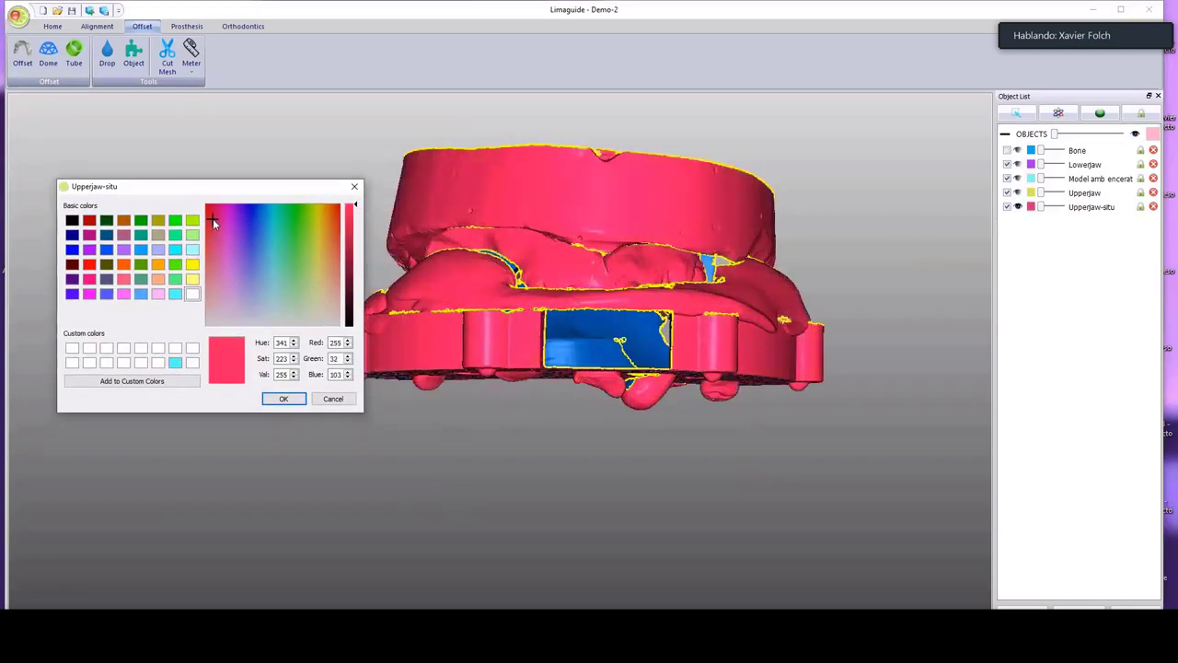
pyautogui.click(281, 398)
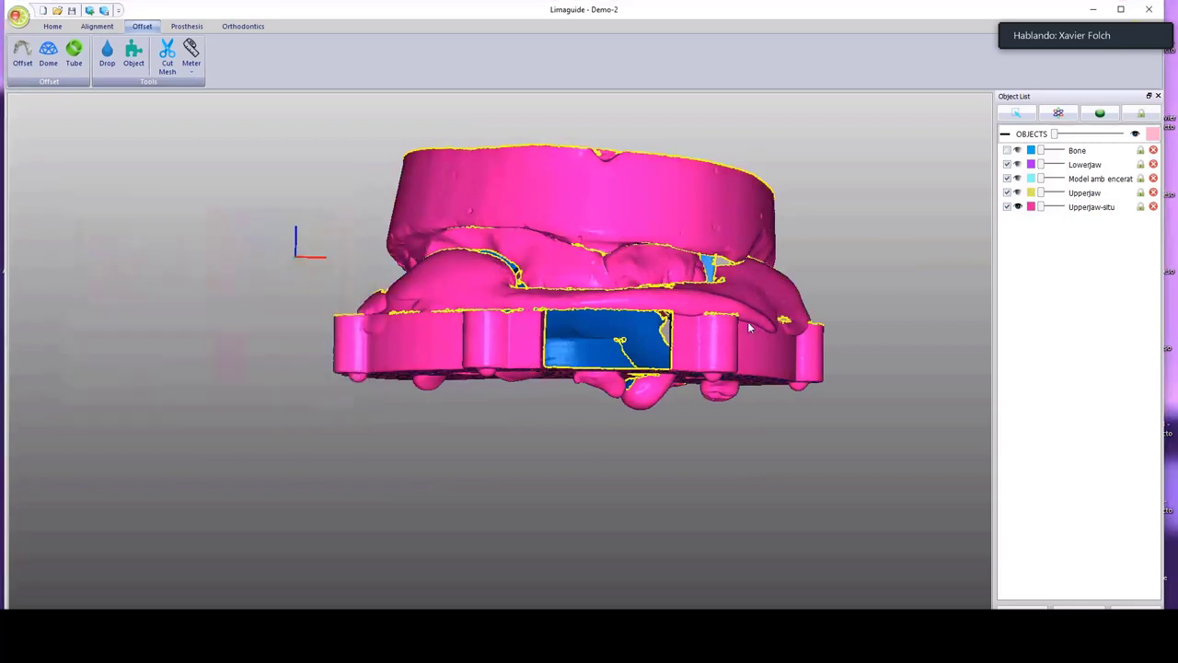
# Deselect the four scan meshes in the object list and show only Upperjaw and Lowerjaw.
pyautogui.click(1007, 206)
pyautogui.click(1007, 193)
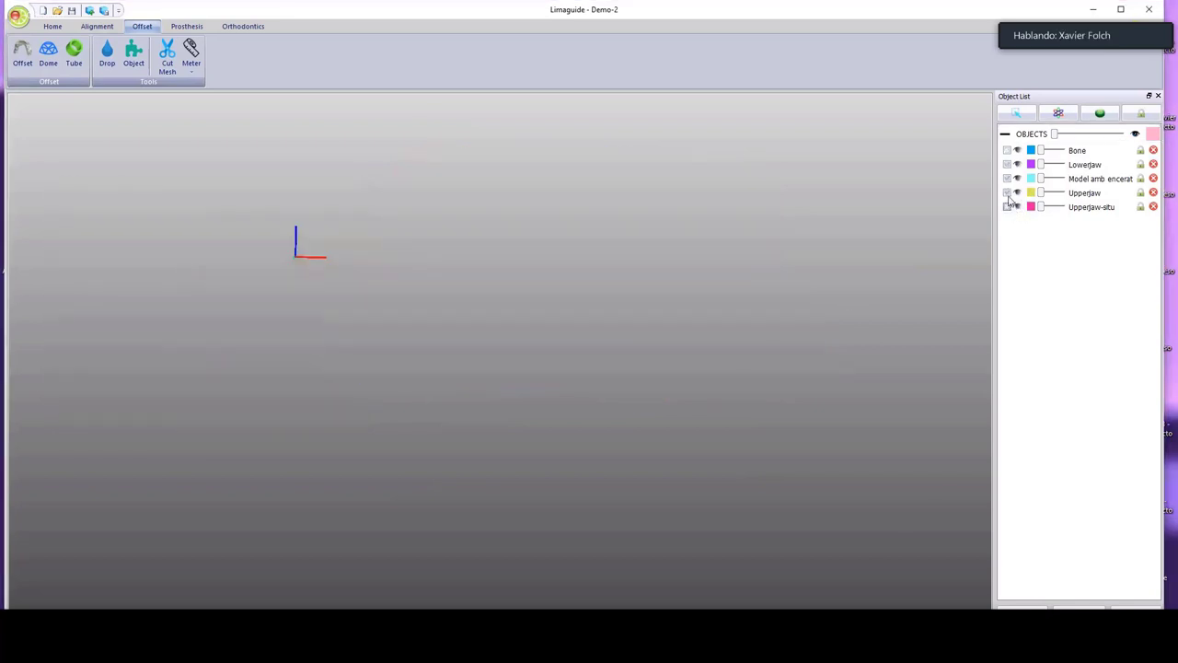
pyautogui.click(1007, 178)
pyautogui.click(1018, 192)
pyautogui.click(1018, 164)
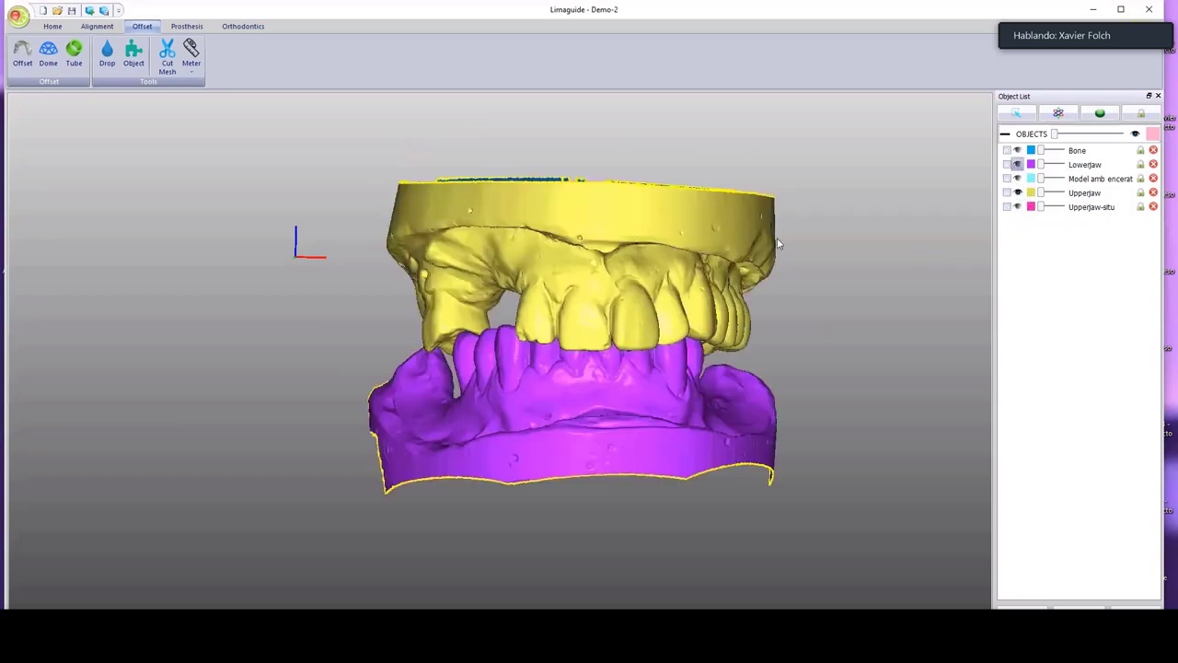
# Show Model amb encerat over Upperjaw, compare the waxed-up teeth with Lowerjaw, and bring up the prosthesis tools.
pyautogui.moveTo(696, 268); pyautogui.dragTo(764, 250, button='middle')
pyautogui.moveTo(573, 256); pyautogui.dragTo(649, 264, button='middle')
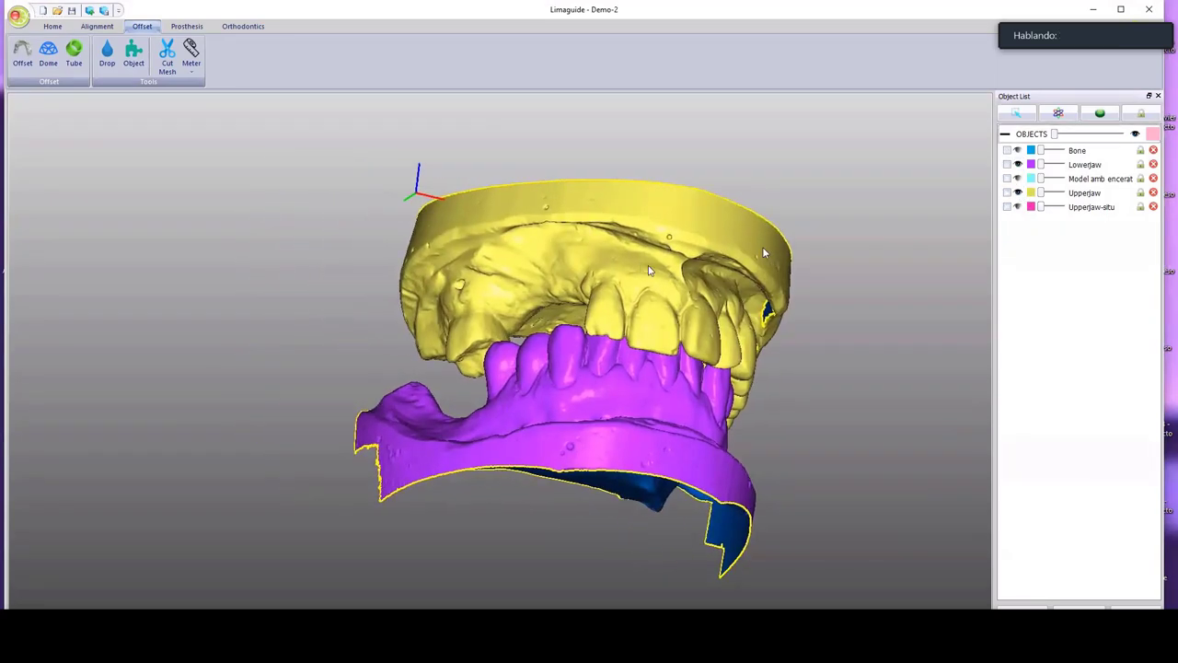
pyautogui.scroll(4, 649, 264)
pyautogui.click(1018, 179)
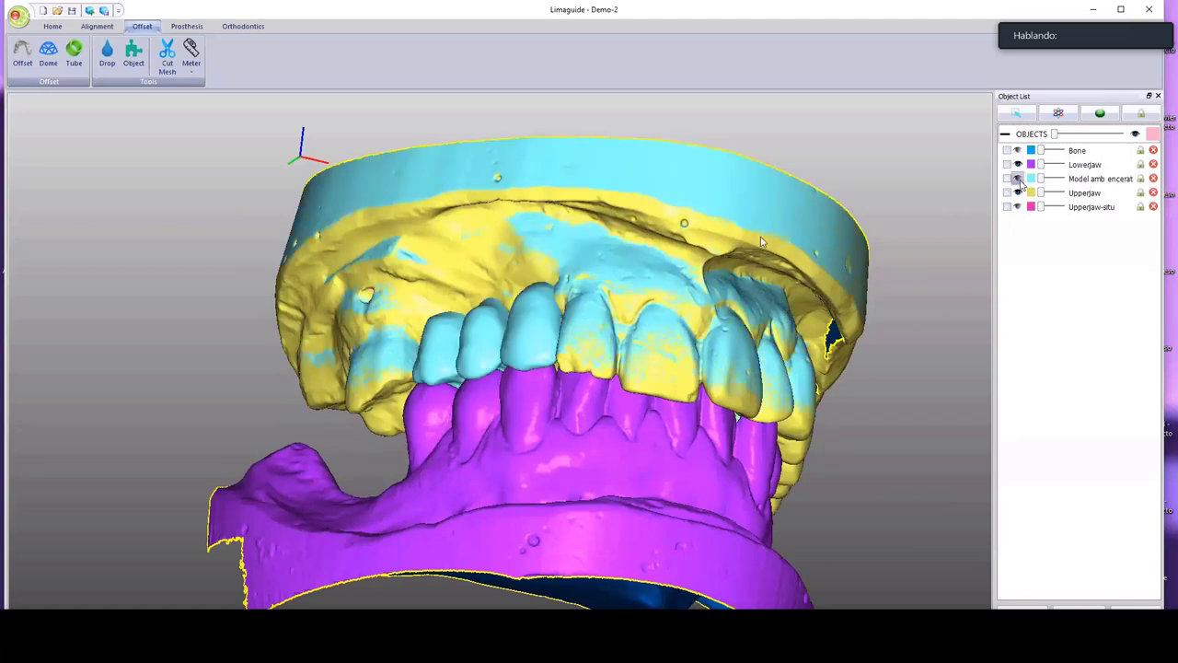
pyautogui.moveTo(603, 354); pyautogui.dragTo(613, 426, button='middle')
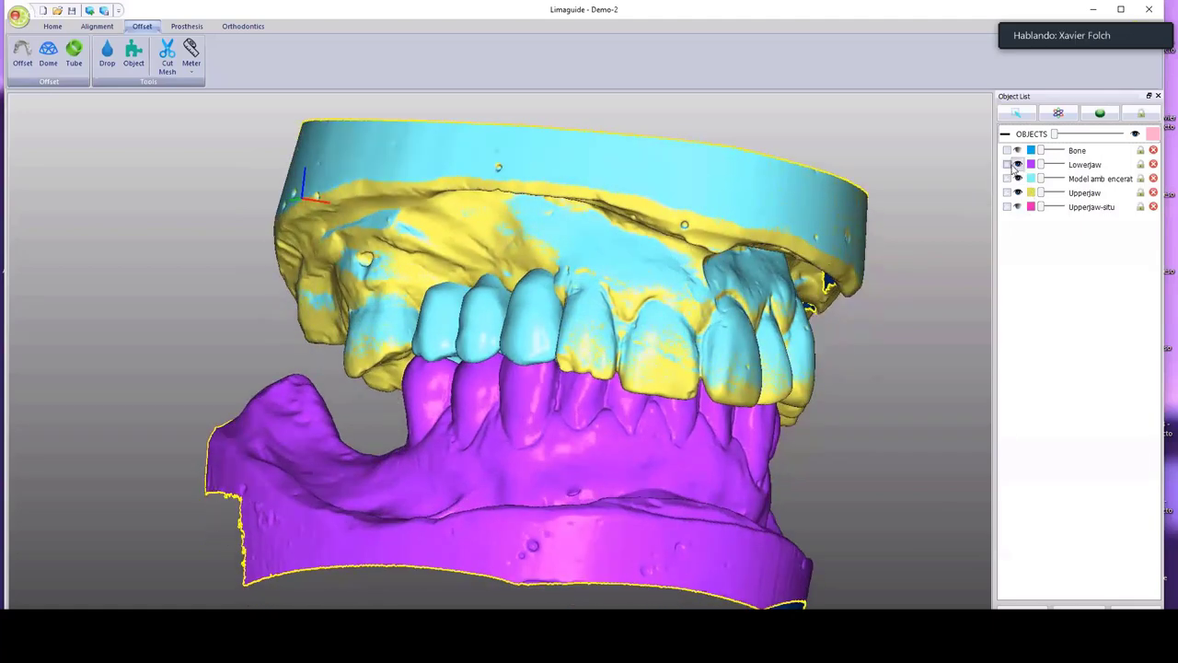
pyautogui.moveTo(884, 179); pyautogui.dragTo(832, 158, button='middle')
pyautogui.scroll(-3, 689, 178)
pyautogui.scroll(1, 673, 183)
pyautogui.moveTo(690, 178); pyautogui.dragTo(675, 228, button='middle')
pyautogui.click(175, 28)
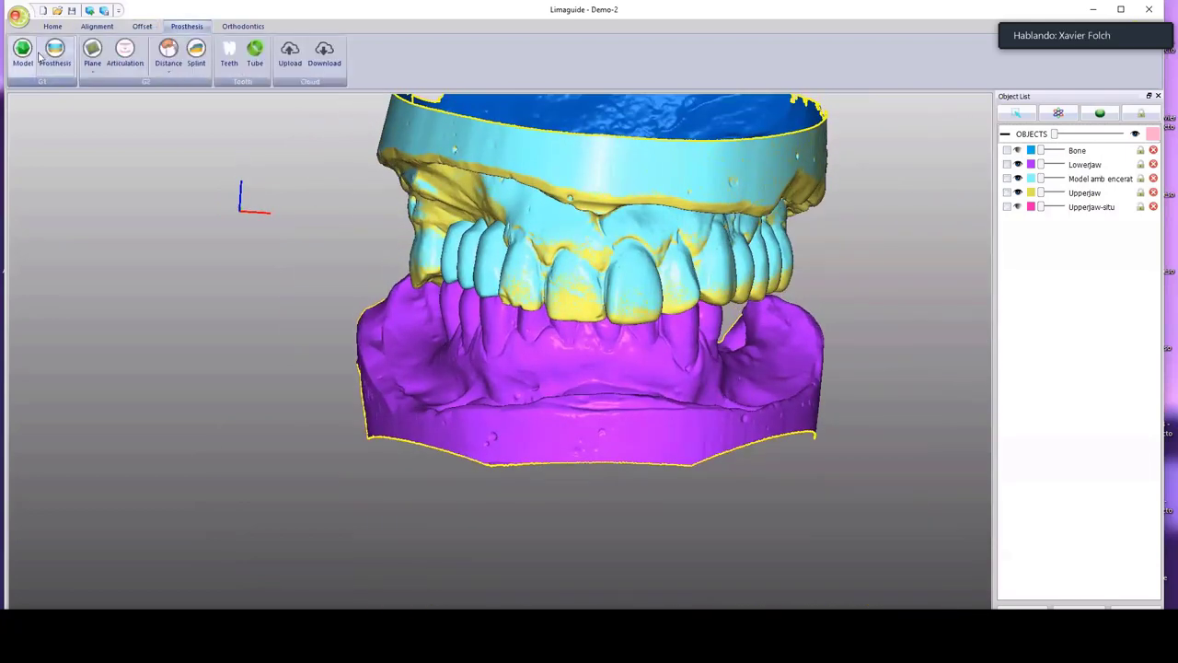
# Define the prosthesis models: Upperjaw as Model, Lowerjaw as Antagonist and Model amb encerat as Wax.
pyautogui.click(22, 51)
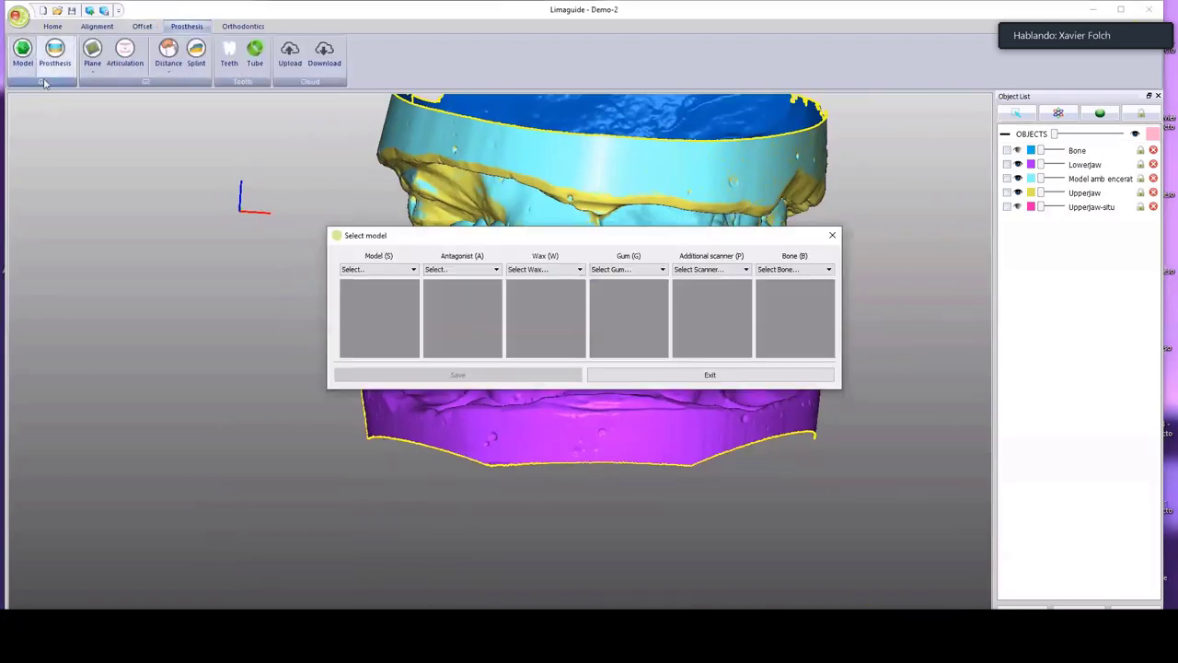
pyautogui.click(369, 269)
pyautogui.click(381, 315)
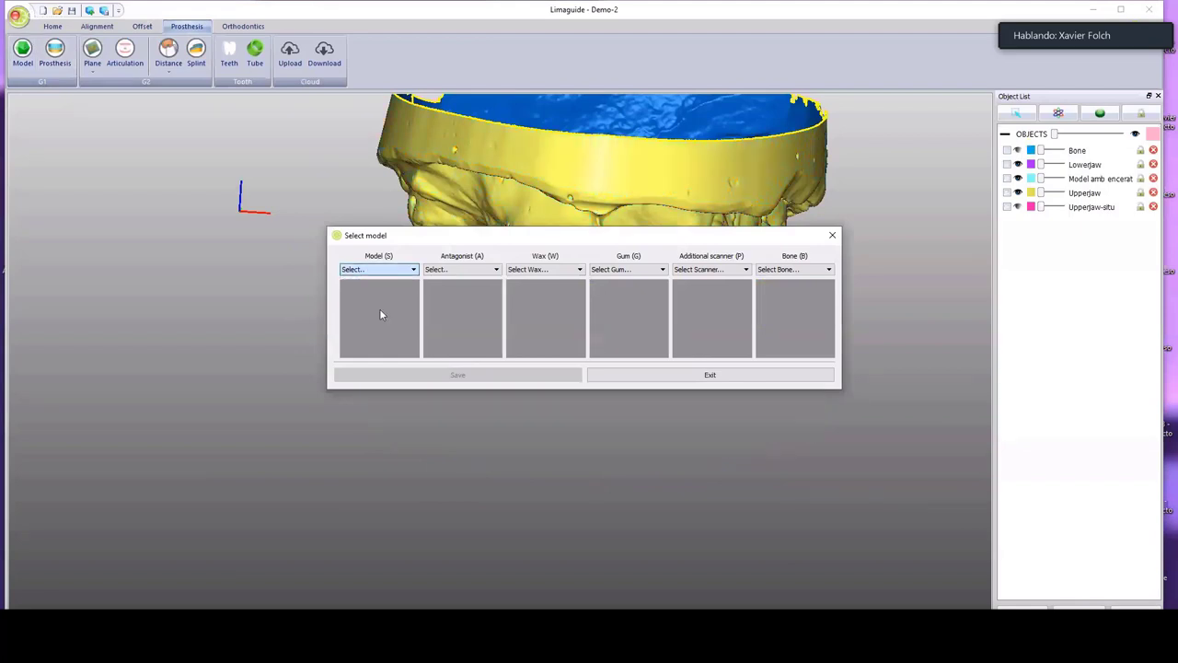
pyautogui.click(478, 272)
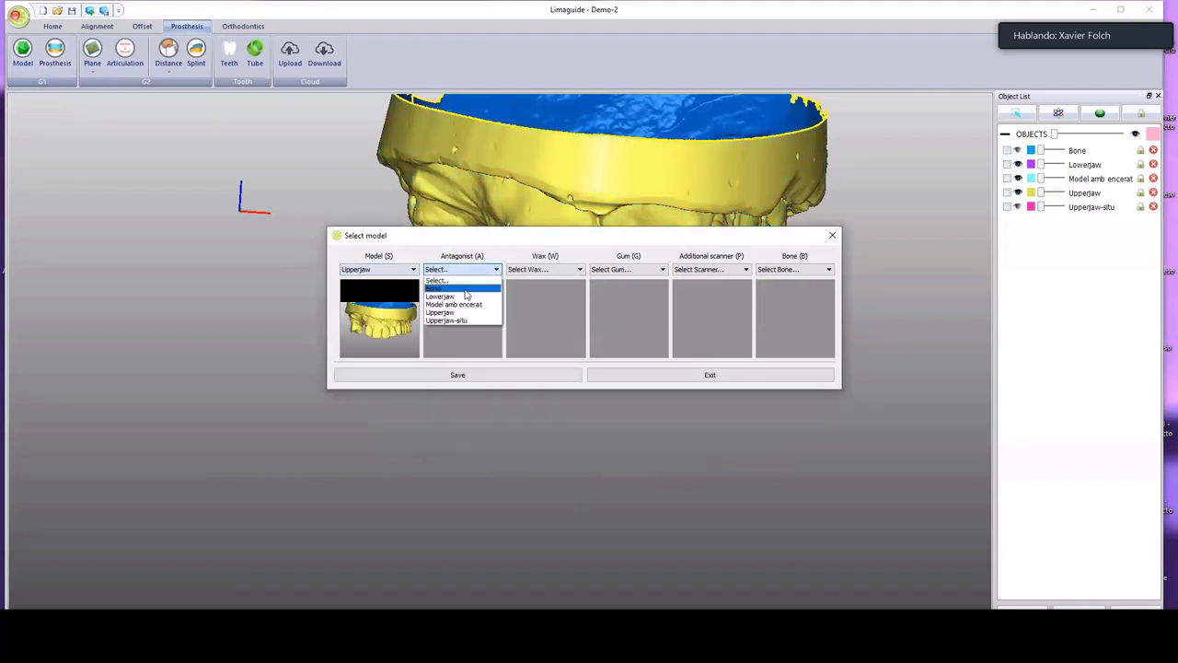
pyautogui.click(470, 294)
pyautogui.click(544, 270)
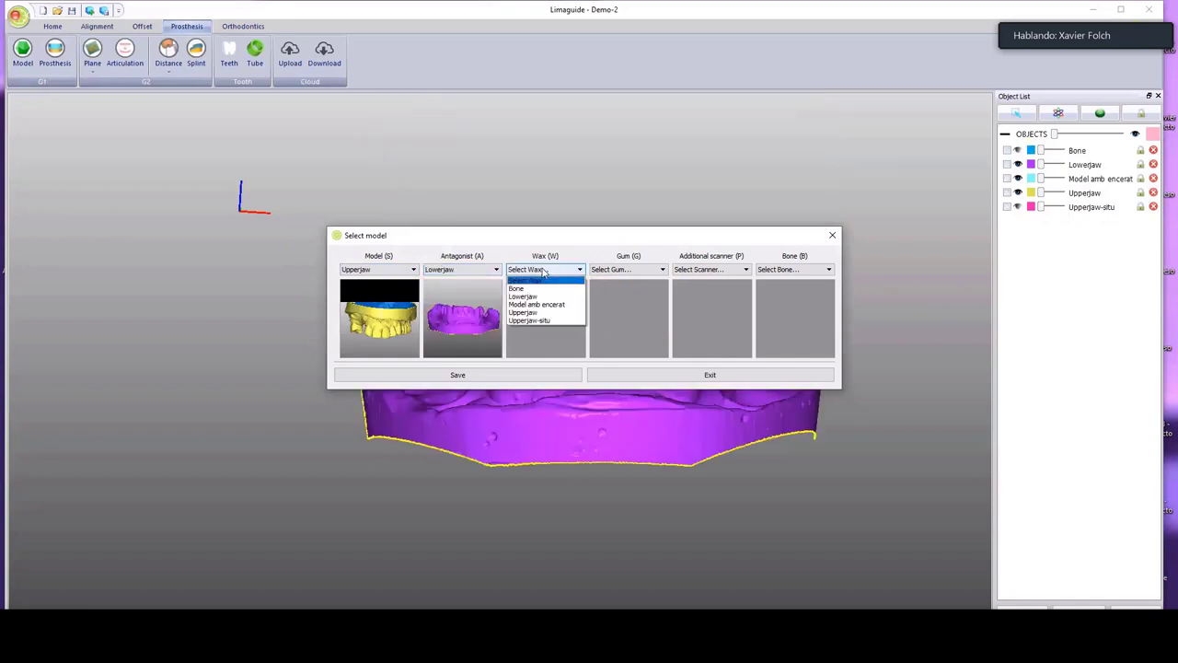
pyautogui.click(544, 305)
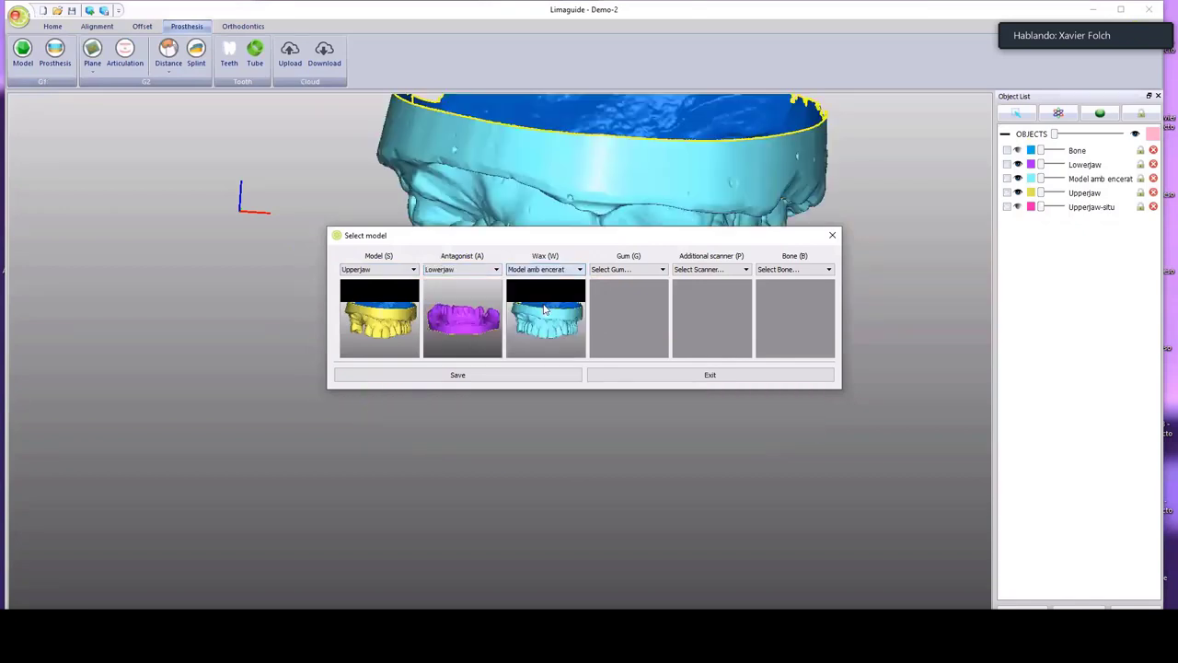
# Assign Upperjaw-situ as Additional scanner and Bone as Bone, and save the model selection.
pyautogui.click(727, 272)
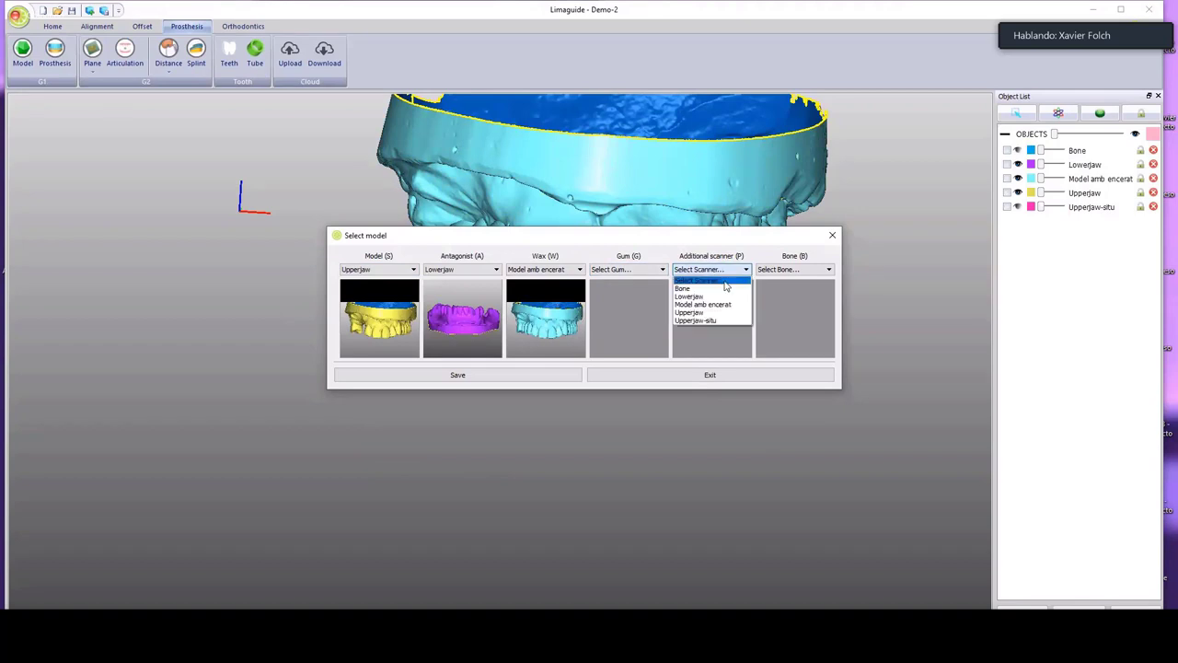
pyautogui.click(717, 320)
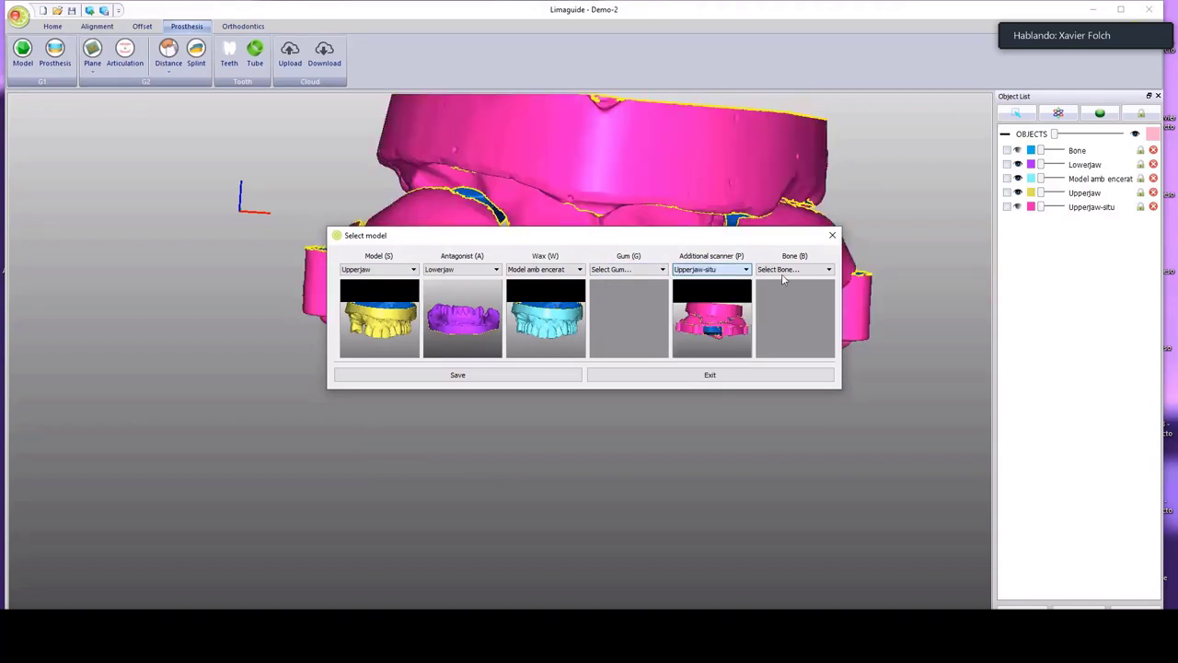
pyautogui.click(785, 270)
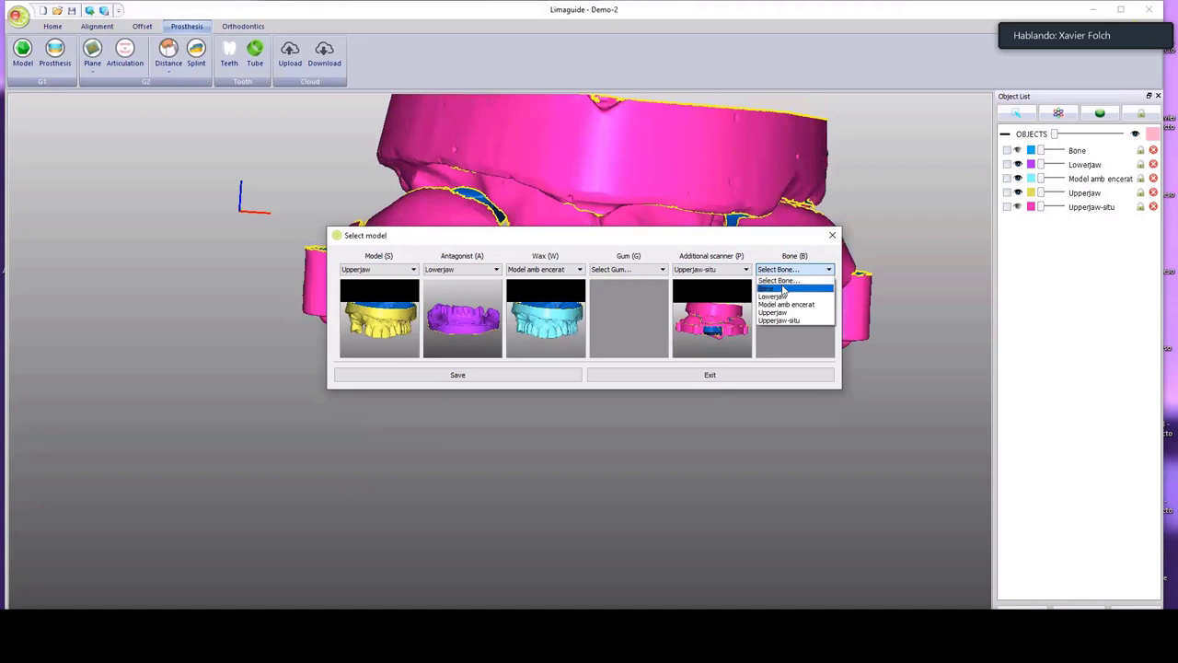
pyautogui.click(782, 288)
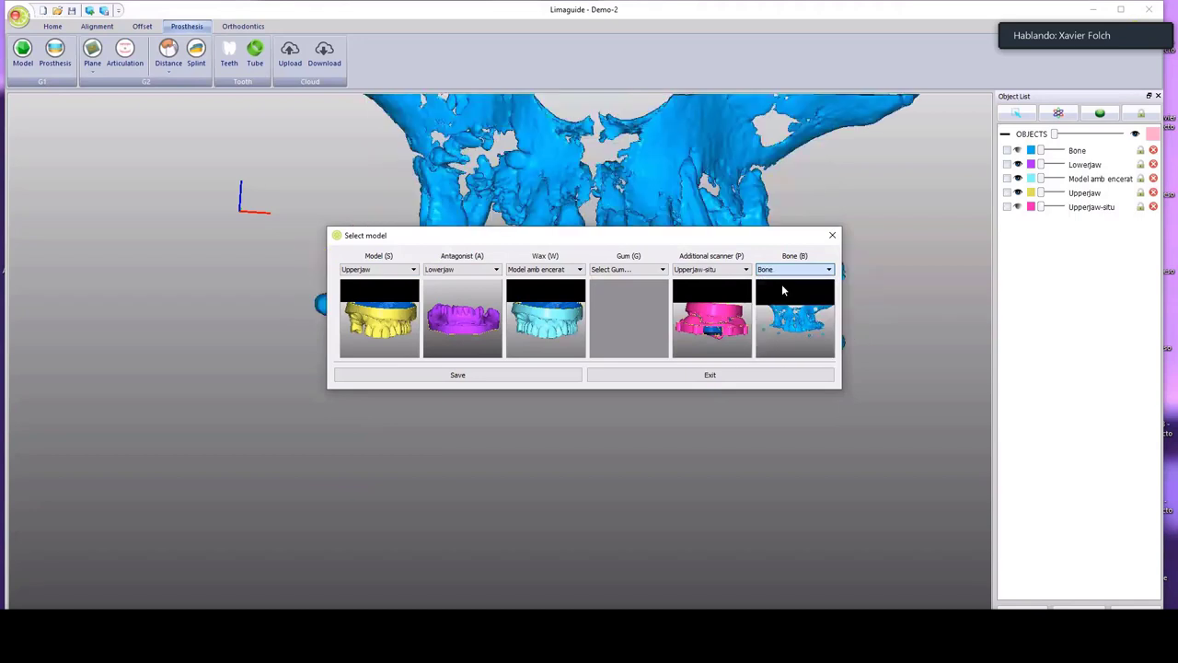
pyautogui.click(537, 380)
# Show only Upperjaw with Lowerjaw, examine the toothless gap, and hide Lowerjaw to expose the upper arch's occlusal side.
pyautogui.scroll(-3, 639, 341)
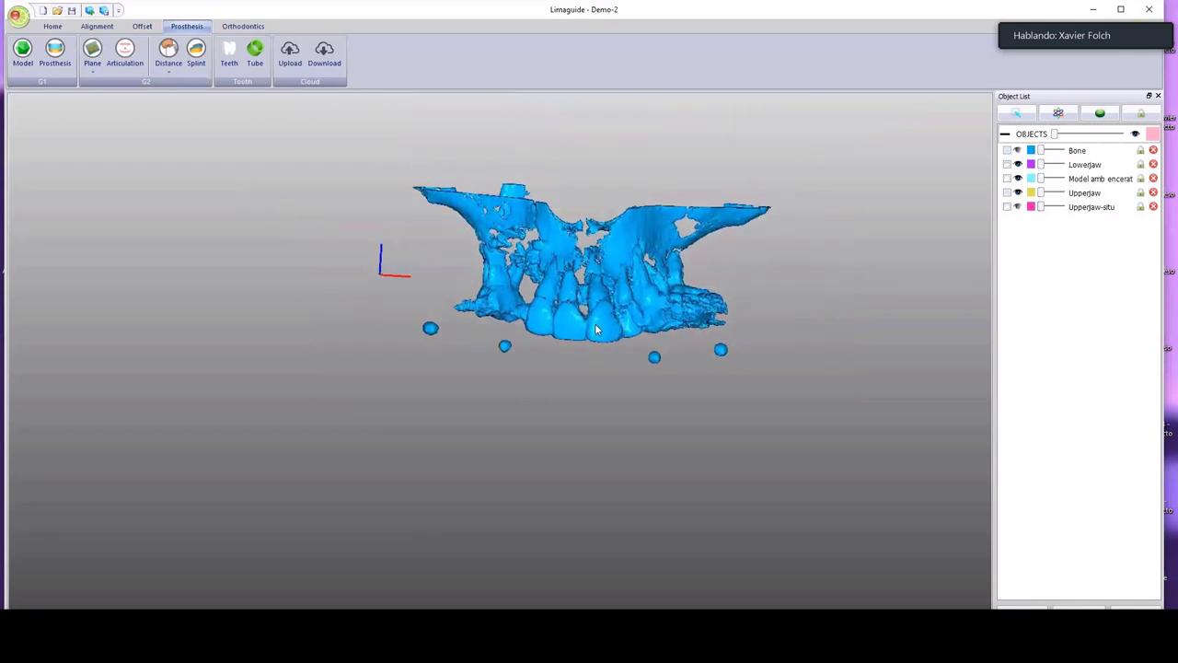
pyautogui.click(602, 327)
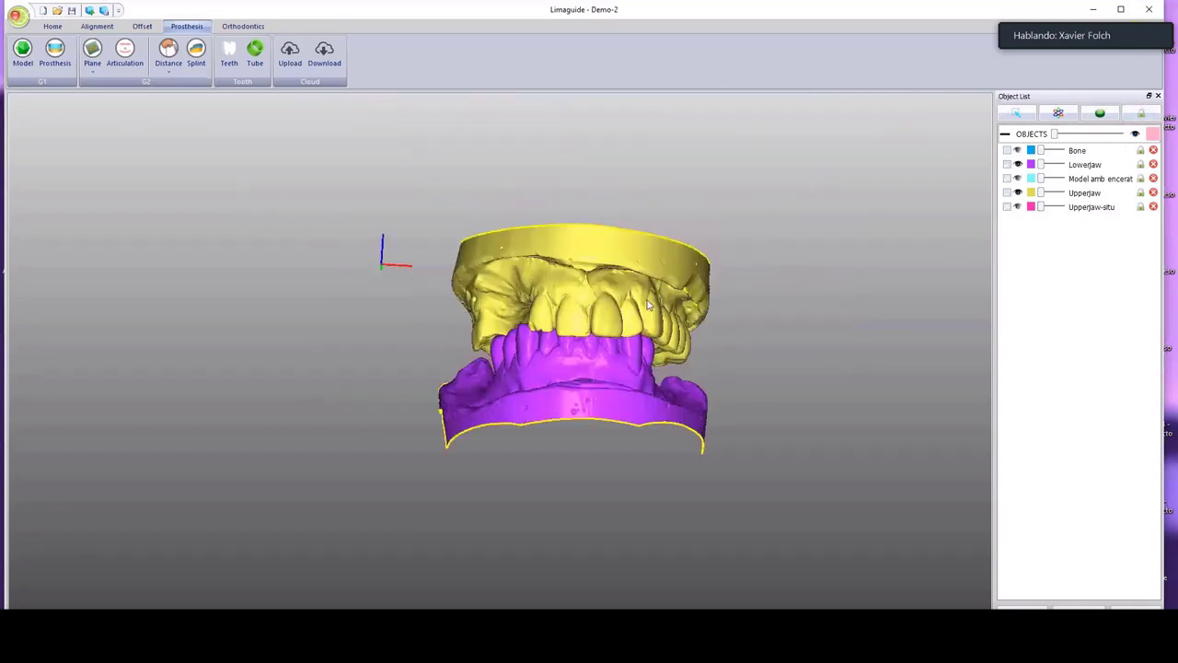
pyautogui.moveTo(648, 304); pyautogui.dragTo(624, 334, button='middle')
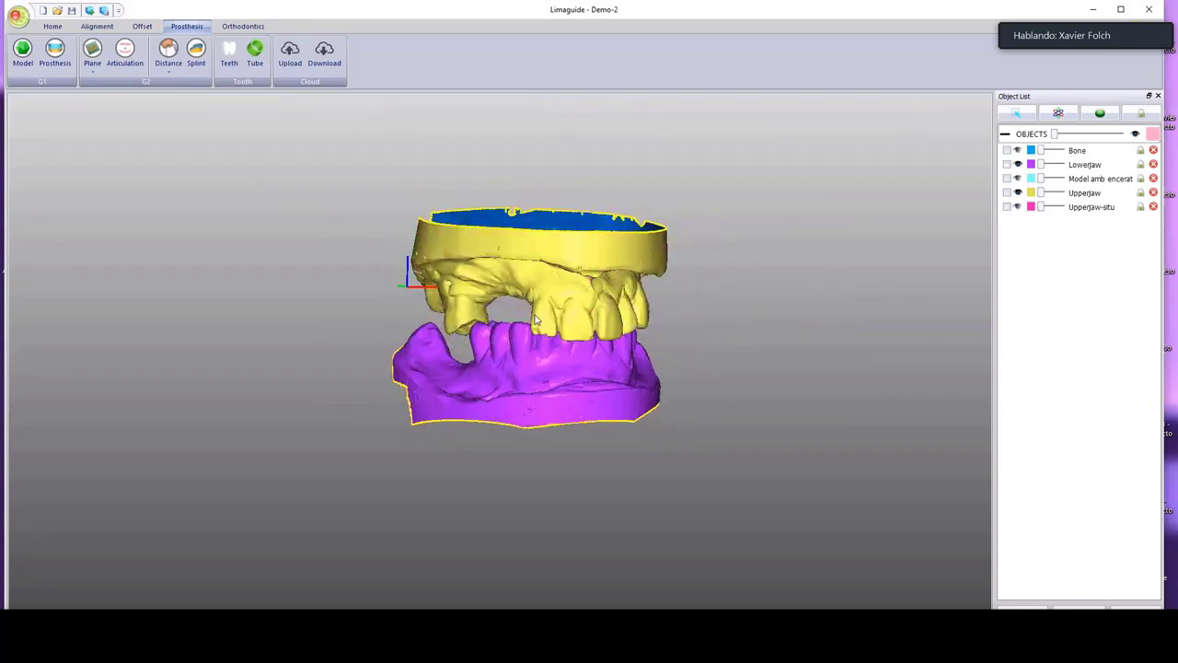
pyautogui.moveTo(537, 320); pyautogui.dragTo(511, 334, button='middle')
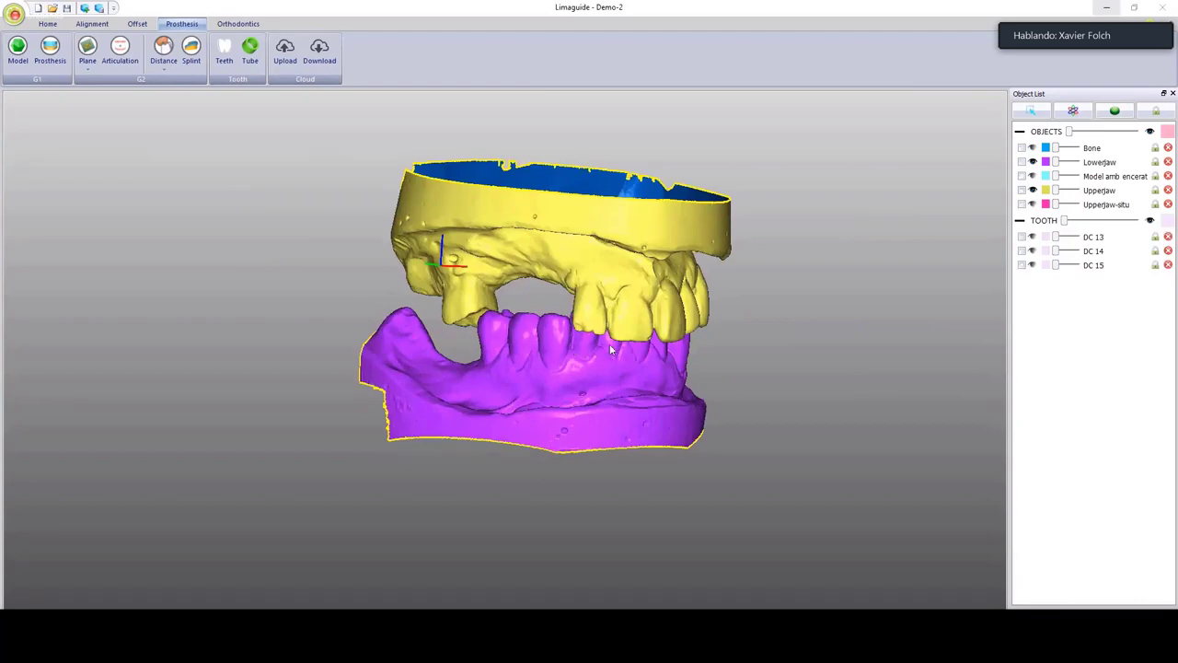
pyautogui.moveTo(598, 310); pyautogui.dragTo(591, 335, button='middle')
pyautogui.click(1033, 162)
pyautogui.moveTo(717, 90); pyautogui.dragTo(549, 253, button='middle')
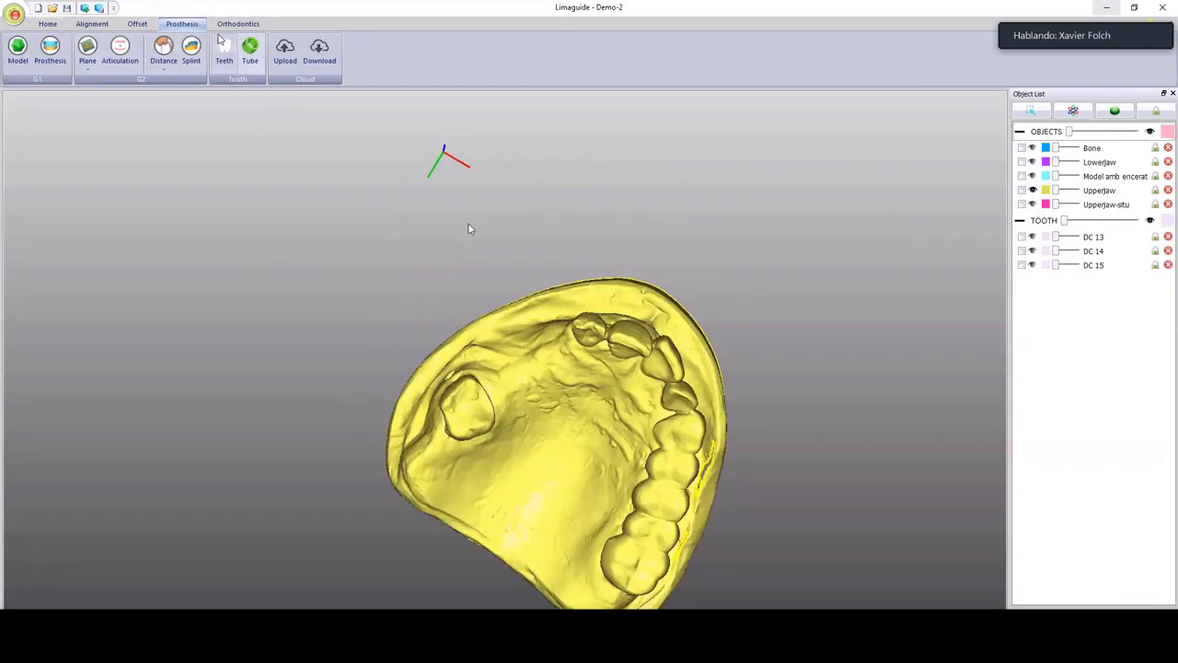
# Add long TC library teeth 13, 14 and 15 in medium size to the gap in Upperjaw.
pyautogui.click(224, 48)
pyautogui.moveTo(552, 189); pyautogui.dragTo(317, 90)
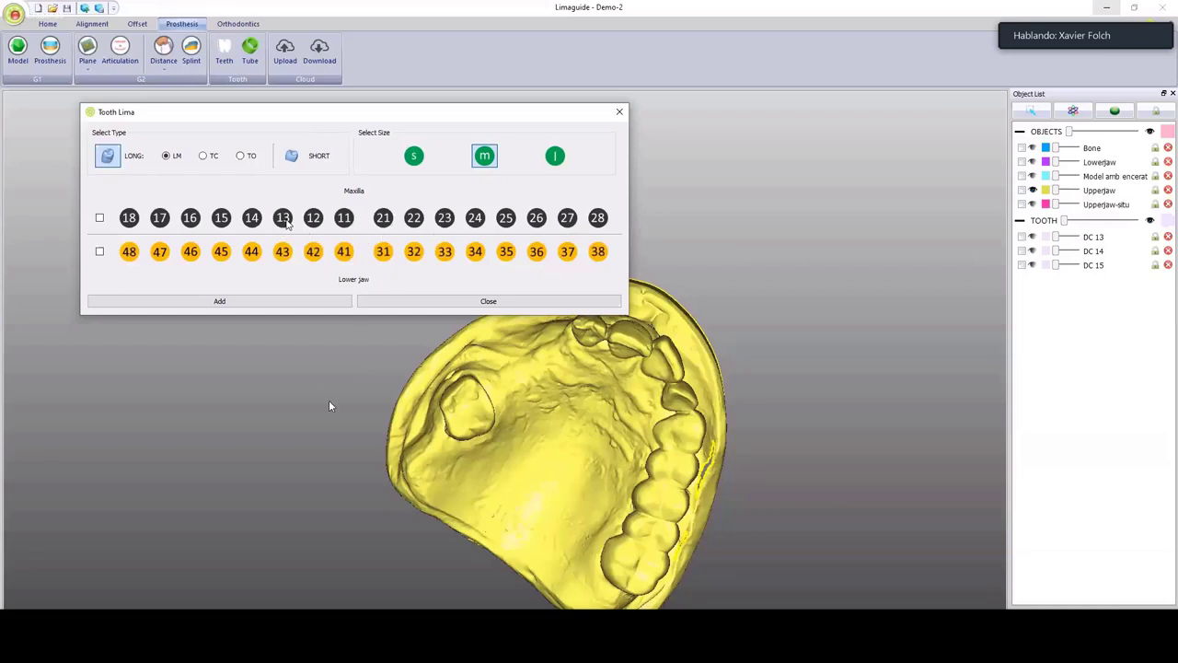
pyautogui.click(283, 219)
pyautogui.click(221, 302)
pyautogui.scroll(3, 538, 368)
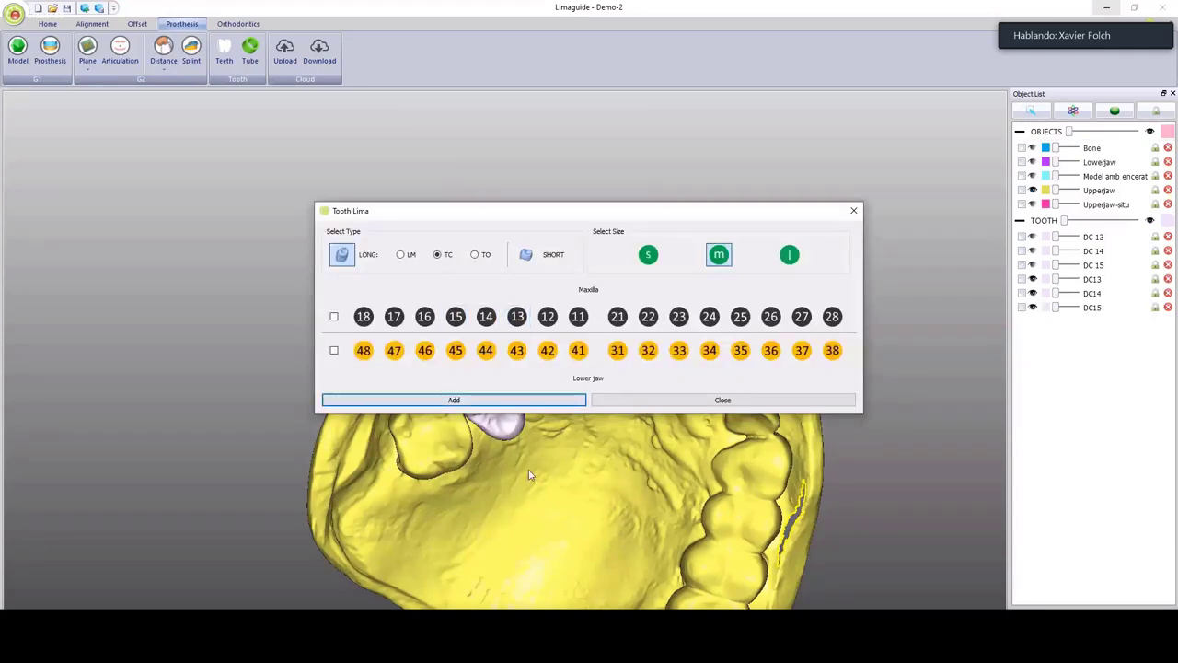
# Close the tooth library and remove the older hidden teeth DC 13, DC 14 and DC 15.
pyautogui.click(722, 400)
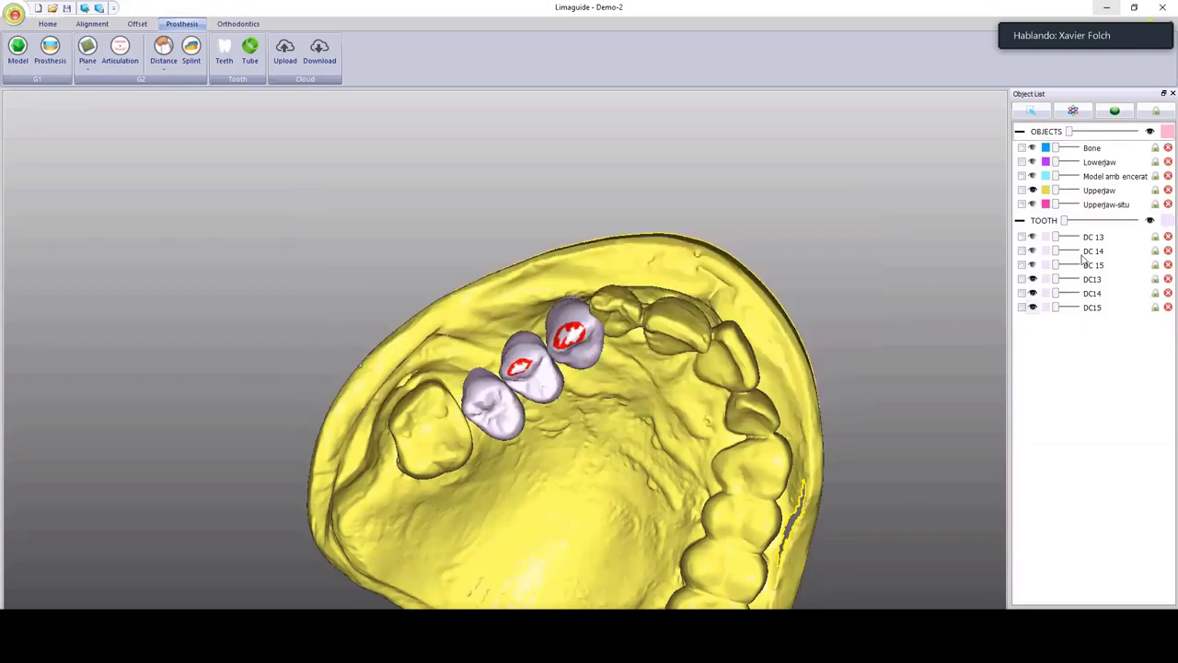
pyautogui.moveTo(526, 380); pyautogui.dragTo(550, 489, button='middle')
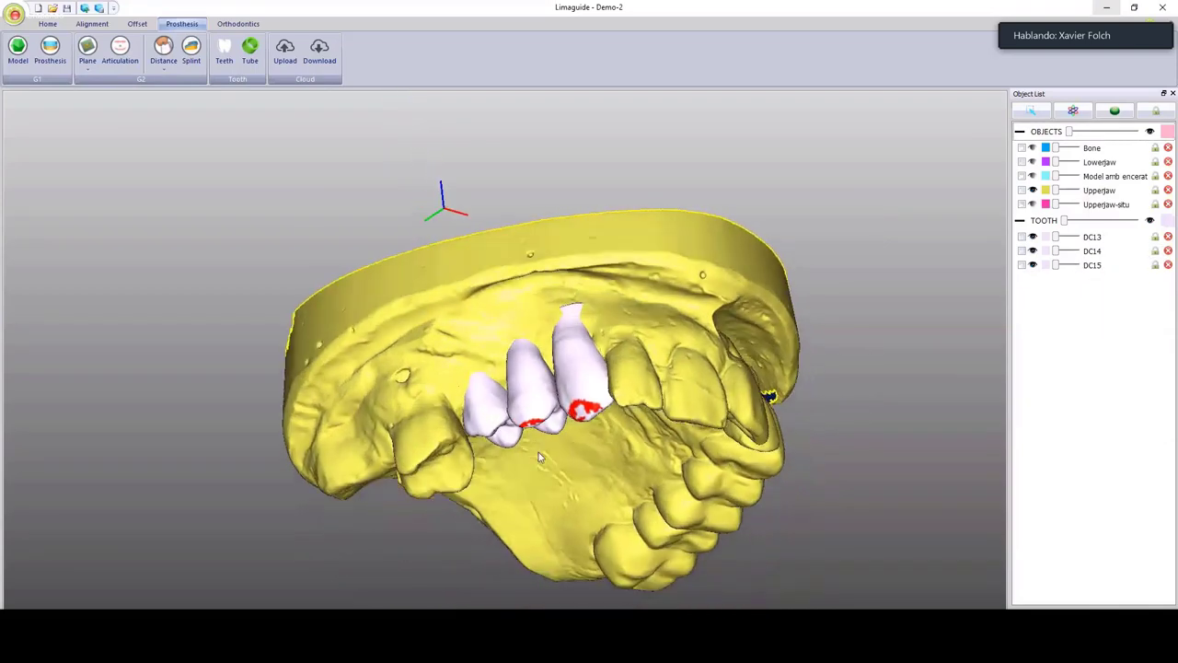
pyautogui.moveTo(548, 488); pyautogui.dragTo(547, 211)
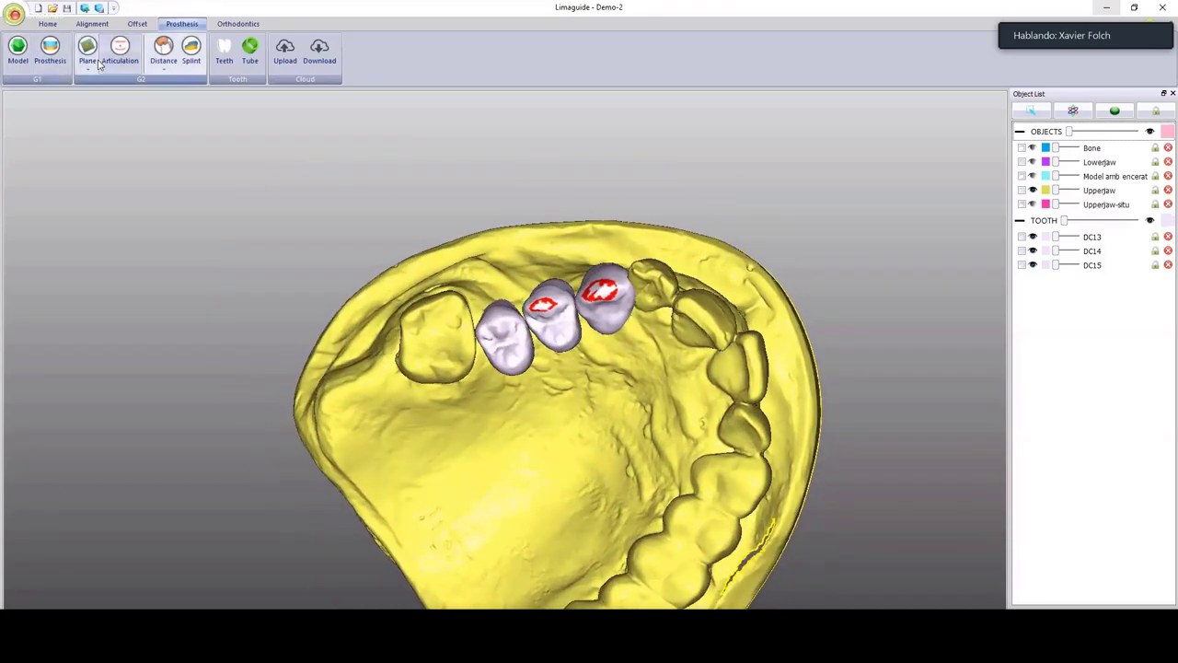
# Set Lowerjaw as the antagonist for the collision distance and turn on the distance colour map on the teeth.
pyautogui.click(158, 70)
pyautogui.click(166, 81)
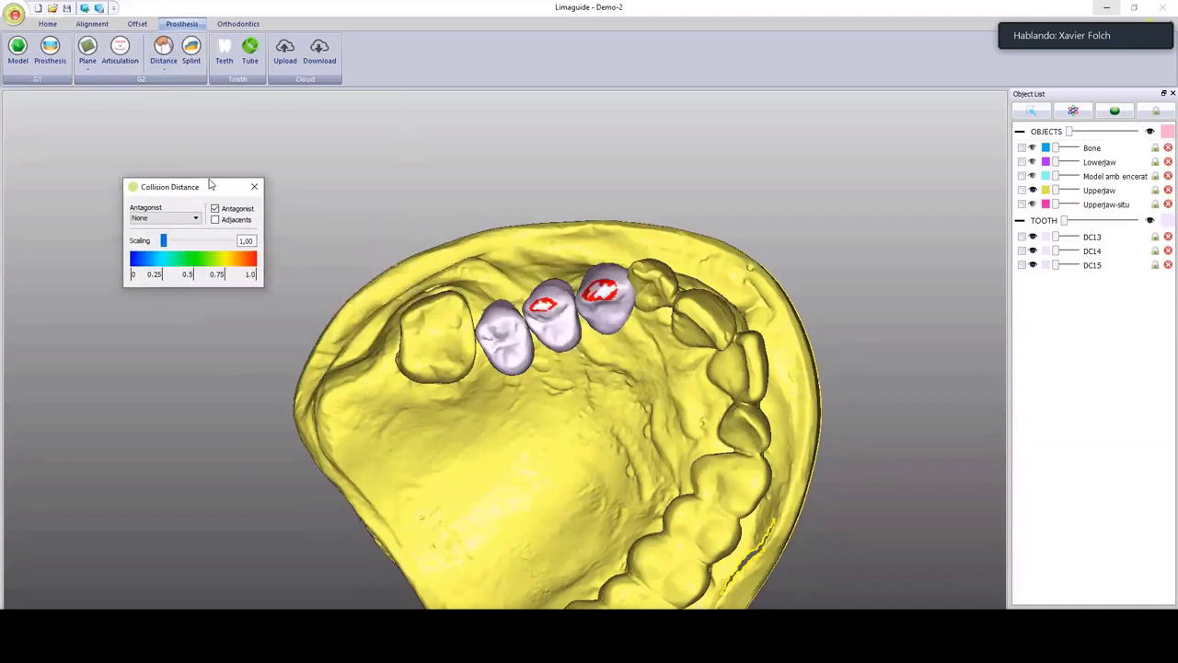
pyautogui.moveTo(210, 185); pyautogui.dragTo(117, 128)
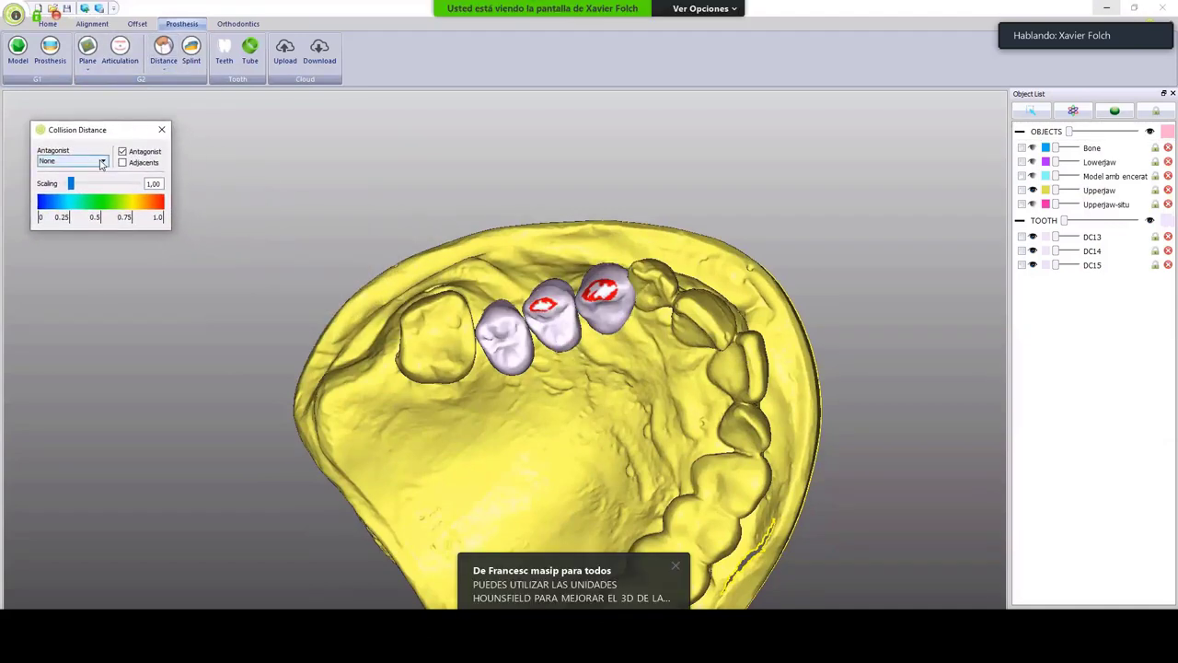
pyautogui.click(102, 164)
pyautogui.click(95, 182)
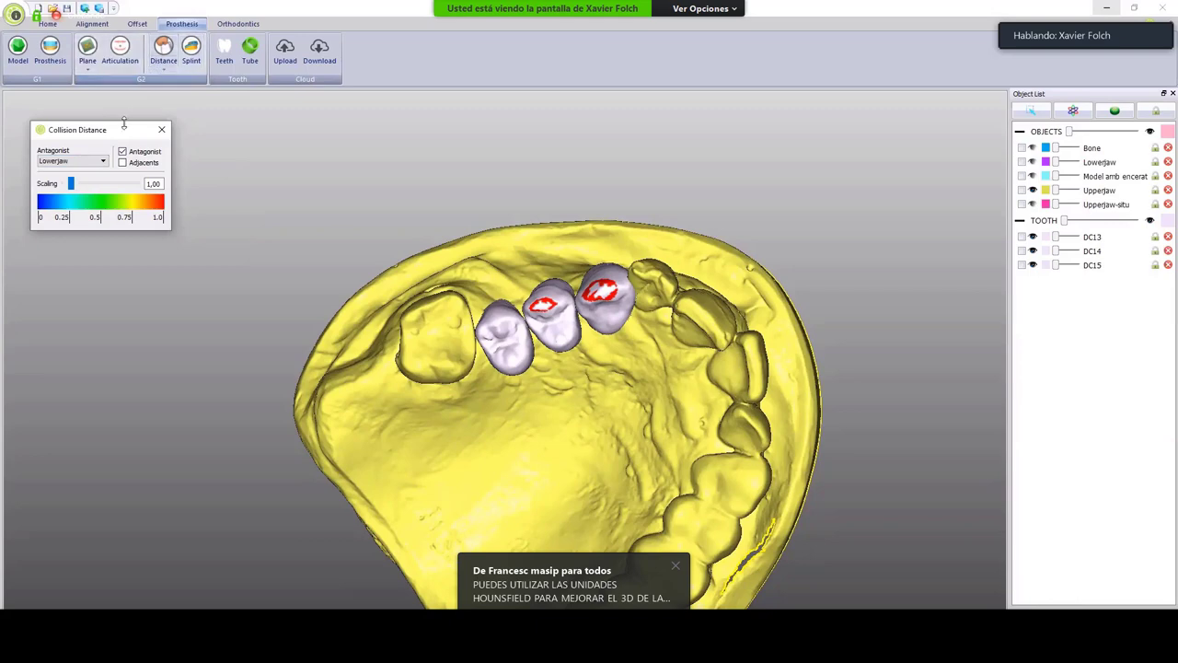
pyautogui.moveTo(125, 135); pyautogui.dragTo(117, 127)
pyautogui.click(165, 74)
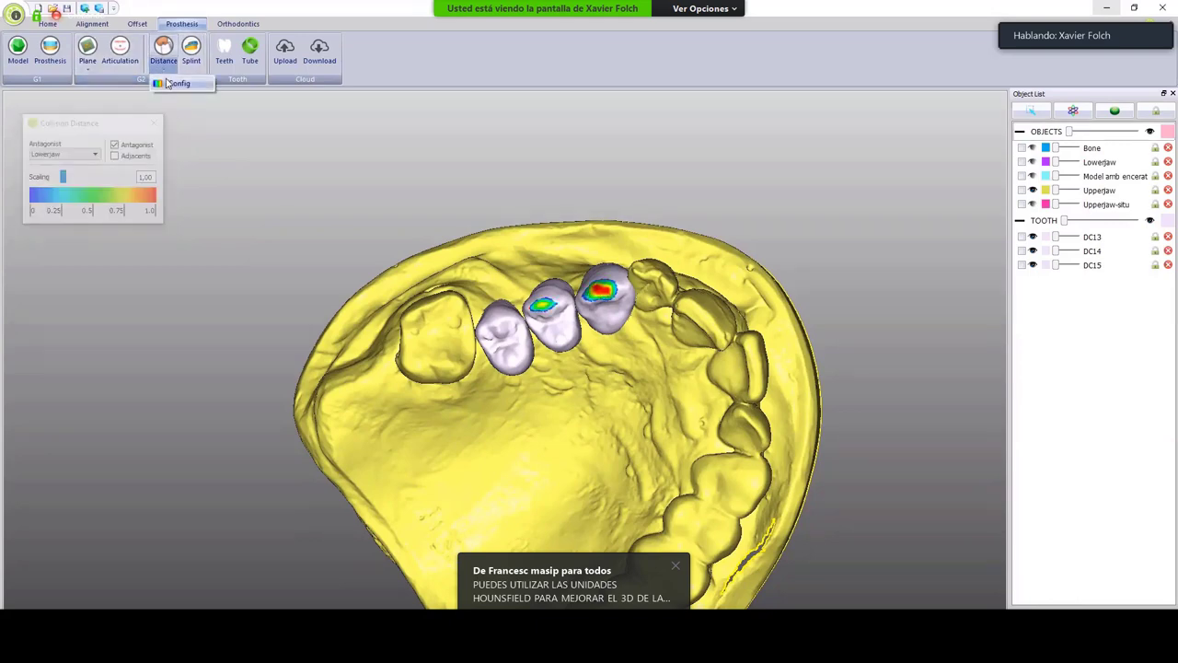
# Show Model amb encerat semi-transparent over teeth DC13, DC14 and DC15.
pyautogui.moveTo(537, 211); pyautogui.dragTo(615, 209, button='middle')
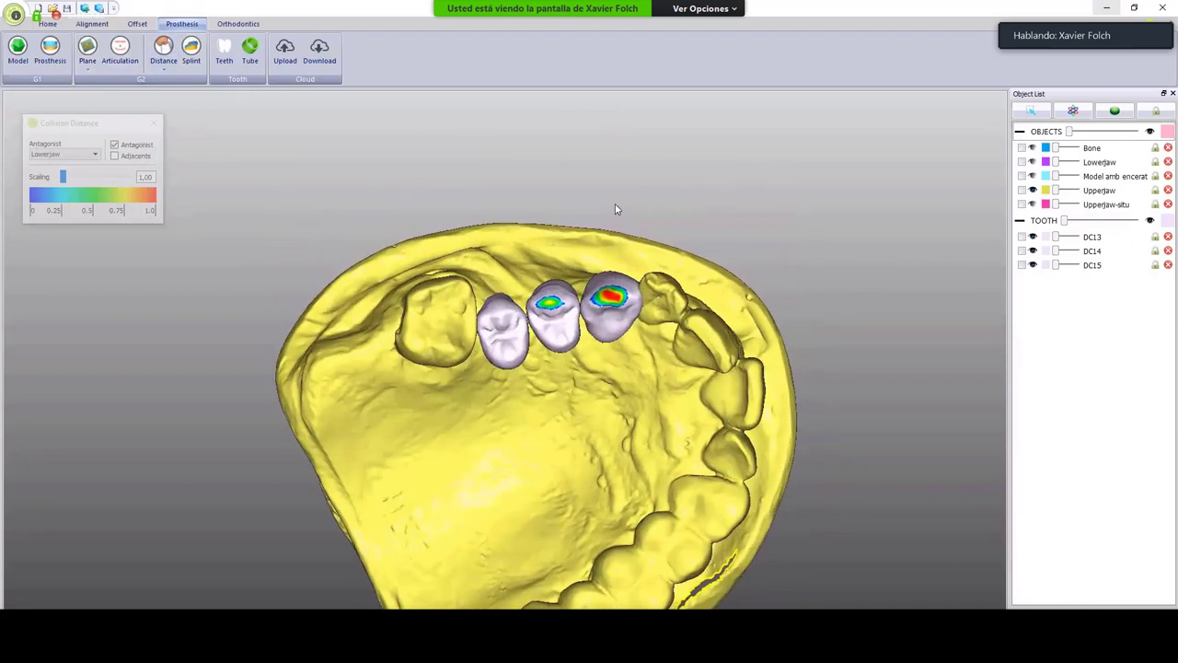
pyautogui.click(1033, 176)
pyautogui.scroll(3, 530, 317)
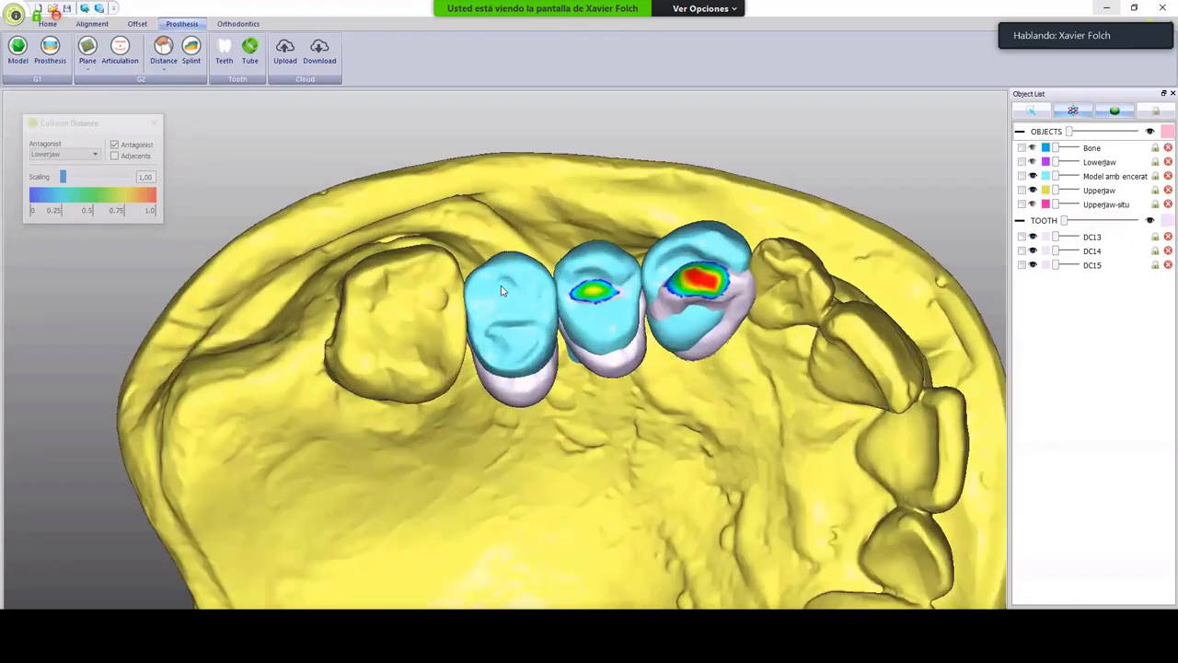
pyautogui.scroll(2, 531, 363)
pyautogui.scroll(1, 521, 378)
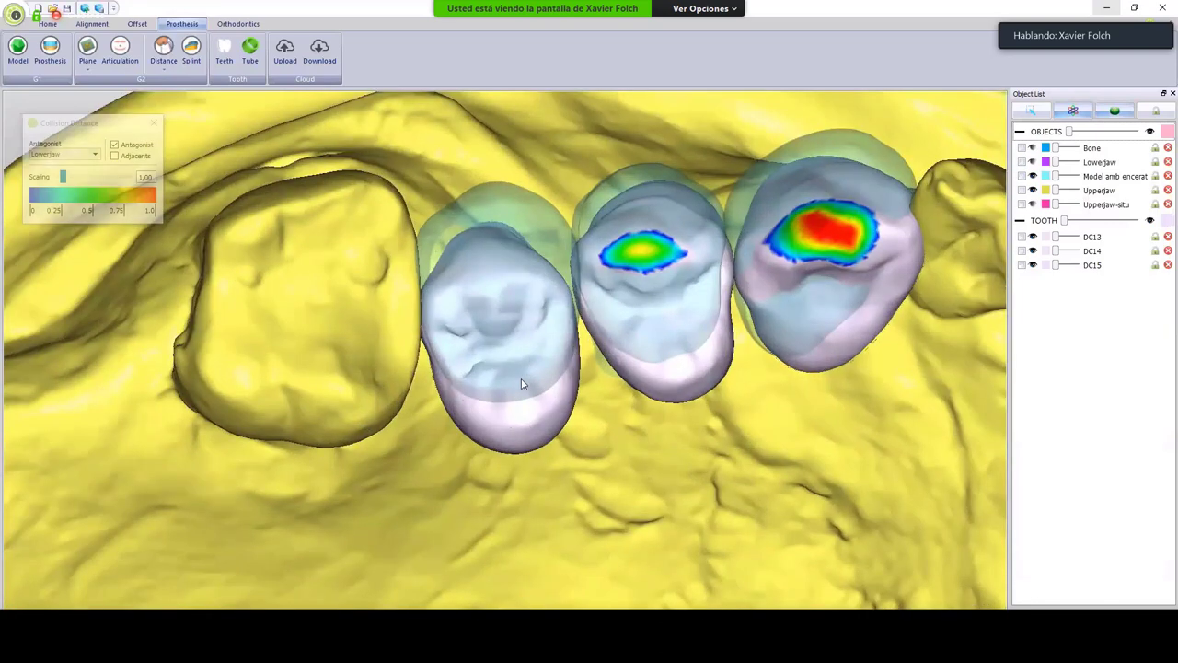
# Move tooth DC15 onto its waxed-up counterpart and rotate it slightly to match the wax.
pyautogui.click(508, 402)
pyautogui.moveTo(507, 403); pyautogui.dragTo(540, 187)
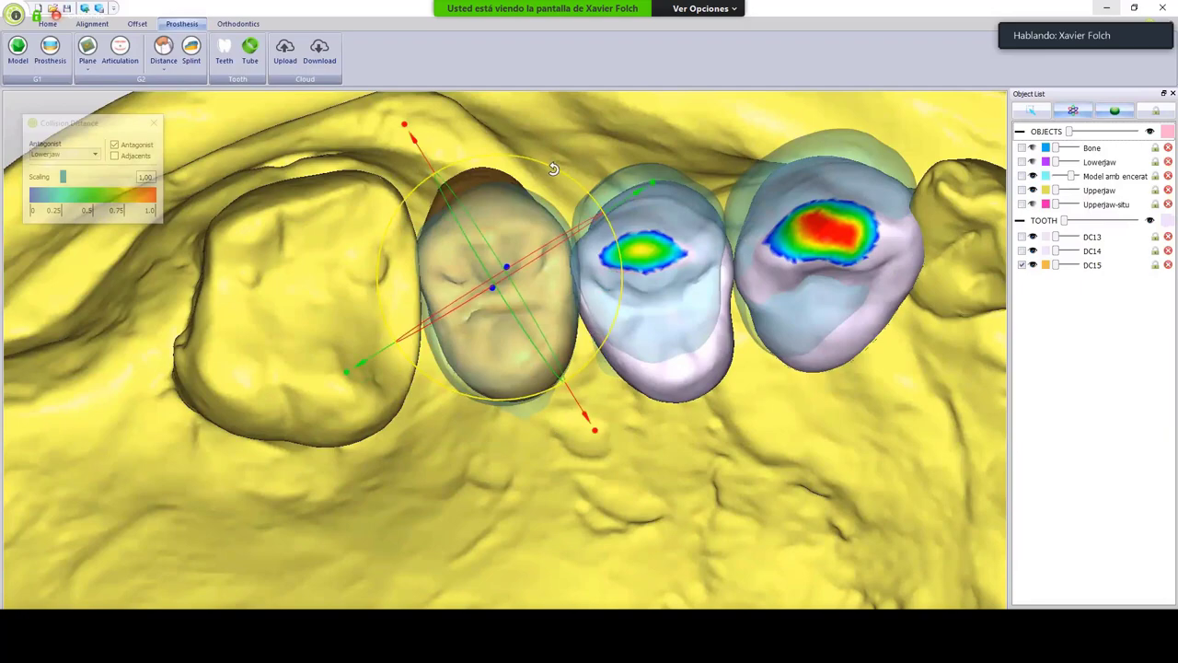
pyautogui.moveTo(553, 169); pyautogui.dragTo(576, 197)
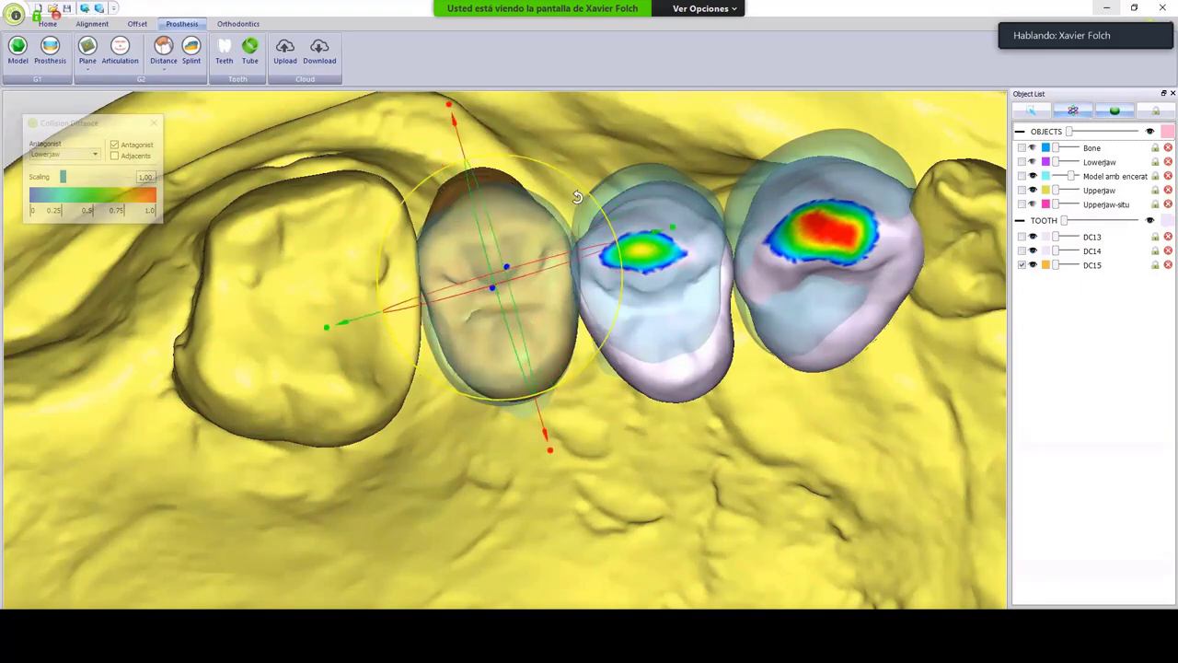
pyautogui.moveTo(579, 259); pyautogui.dragTo(555, 258, button='right')
# Hide Upperjaw and Model amb encerat, and rotate tooth DC14 slightly to line it up with its neighbours.
pyautogui.scroll(-3, 534, 322)
pyautogui.scroll(-3, 670, 297)
pyautogui.scroll(3, 670, 296)
pyautogui.moveTo(670, 296); pyautogui.dragTo(568, 193, button='right')
pyautogui.click(638, 446)
pyautogui.moveTo(685, 373); pyautogui.dragTo(702, 545, button='right')
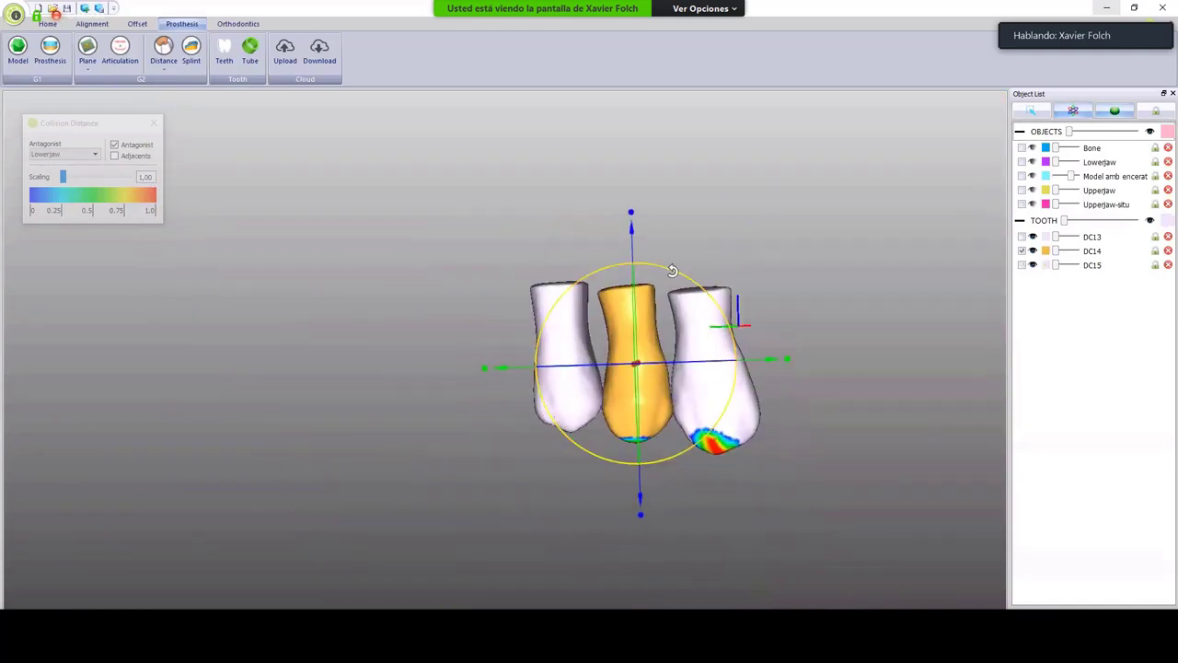
pyautogui.moveTo(672, 271); pyautogui.dragTo(668, 269)
pyautogui.moveTo(682, 553); pyautogui.dragTo(746, 568, button='right')
# Rotate tooth DC13 from several viewing directions to align its axis with DC14 and DC15.
pyautogui.click(753, 414)
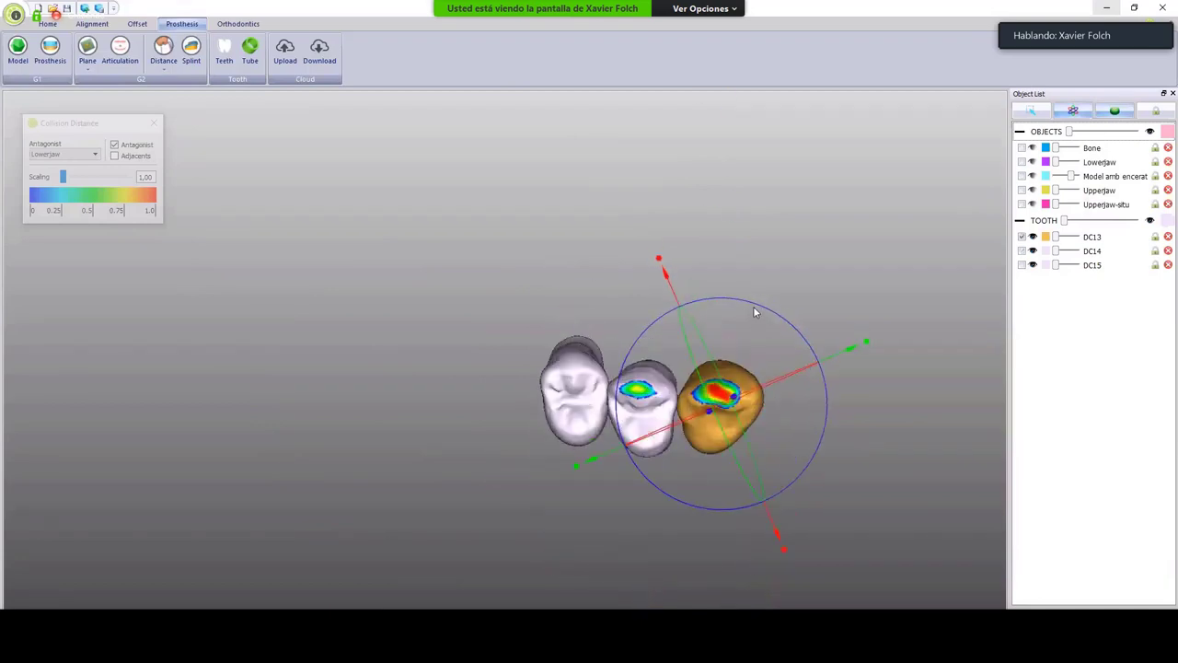
pyautogui.moveTo(755, 309); pyautogui.dragTo(741, 373)
pyautogui.moveTo(740, 372); pyautogui.dragTo(744, 322, button='right')
pyautogui.moveTo(755, 307); pyautogui.dragTo(744, 304)
pyautogui.moveTo(746, 317); pyautogui.dragTo(764, 486, button='right')
pyautogui.moveTo(777, 283); pyautogui.dragTo(773, 280)
pyautogui.moveTo(770, 359); pyautogui.dragTo(767, 465, button='right')
pyautogui.moveTo(774, 492); pyautogui.dragTo(769, 494)
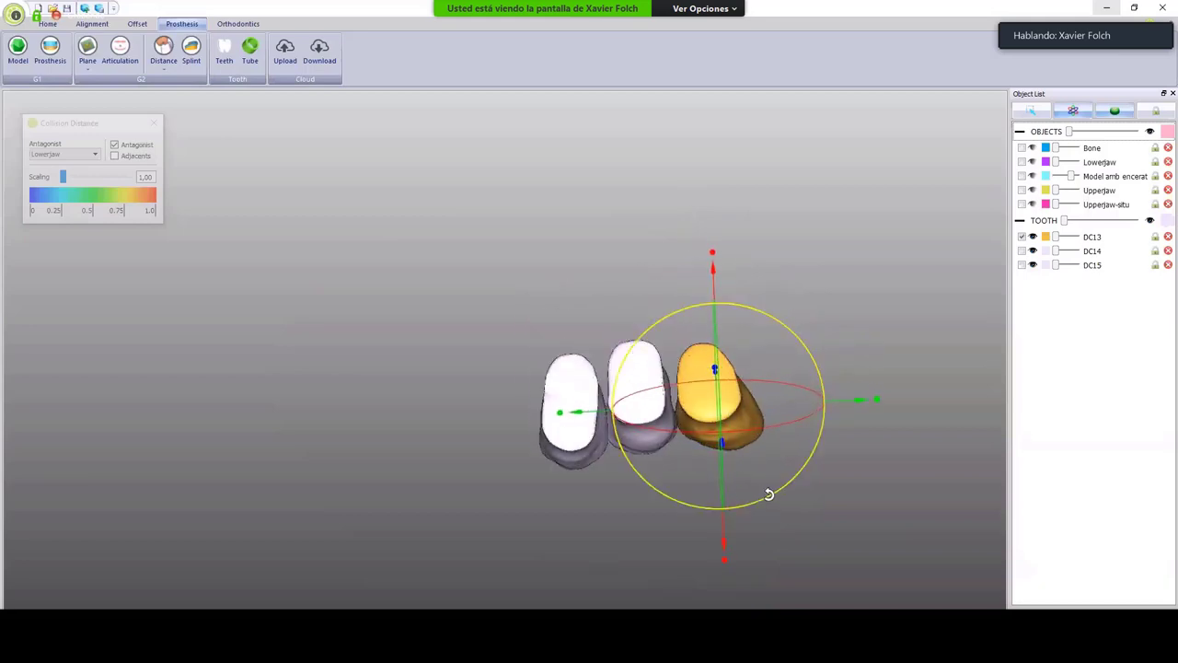
pyautogui.moveTo(769, 495); pyautogui.dragTo(662, 248, button='right')
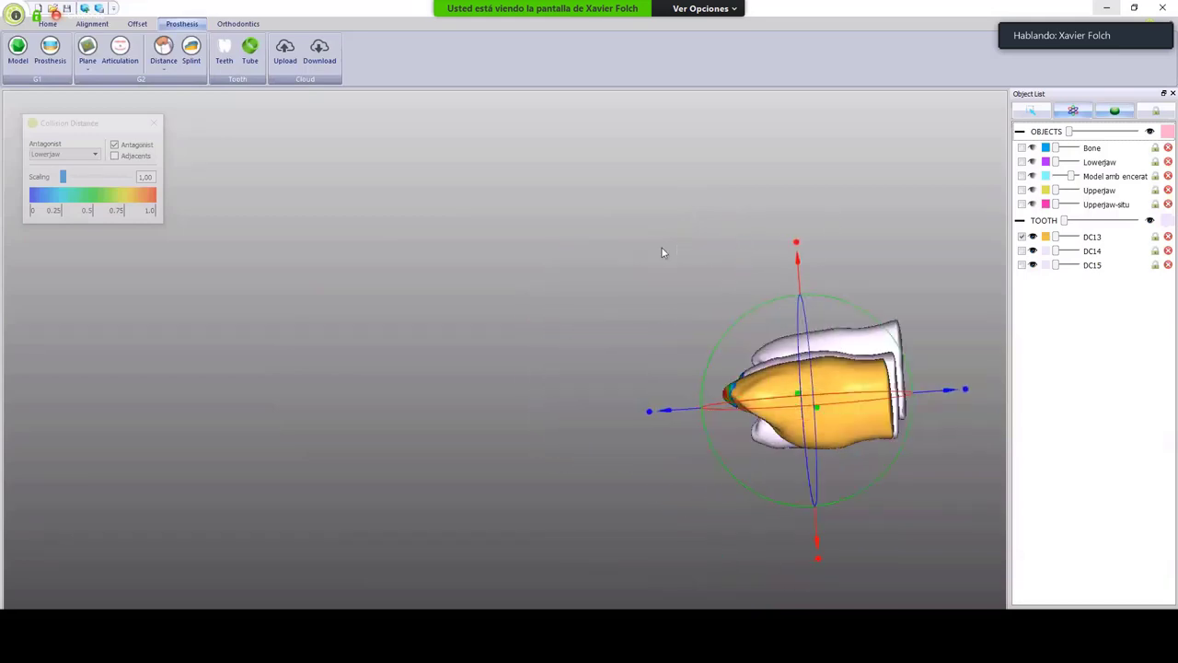
pyautogui.moveTo(705, 434); pyautogui.dragTo(831, 360, button='right')
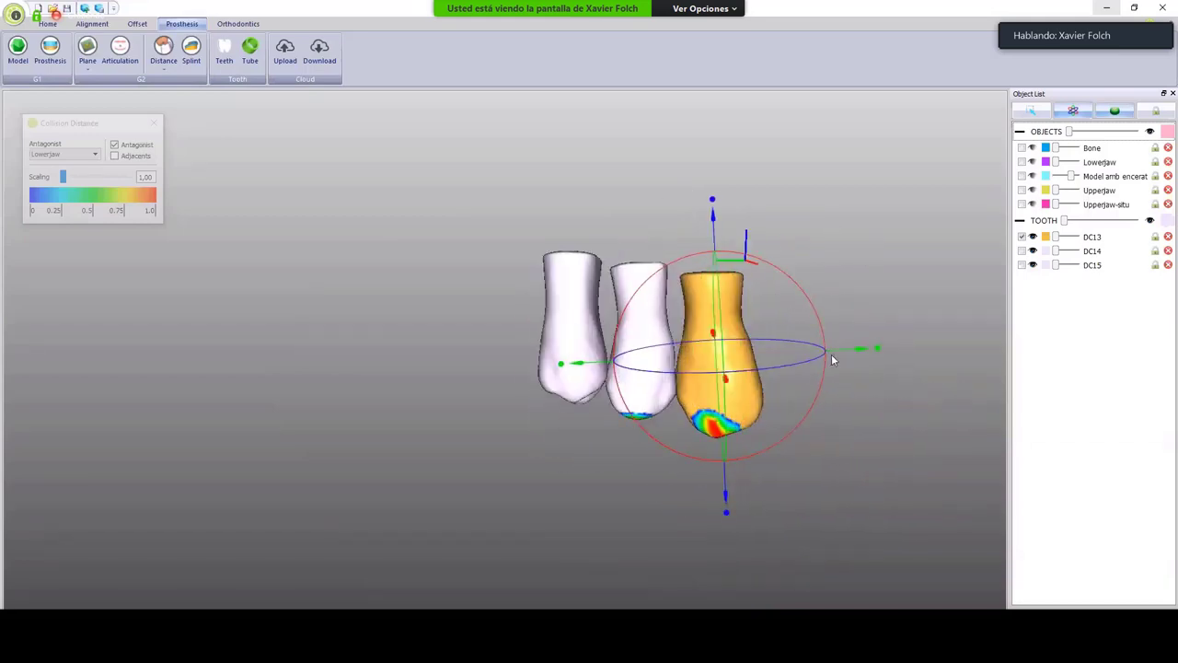
# Bring back Upperjaw and Model amb encerat to compare the teeth, and keep only the wax-up over them.
pyautogui.press('4')
pyautogui.press('3')
pyautogui.moveTo(735, 299); pyautogui.dragTo(735, 197, button='right')
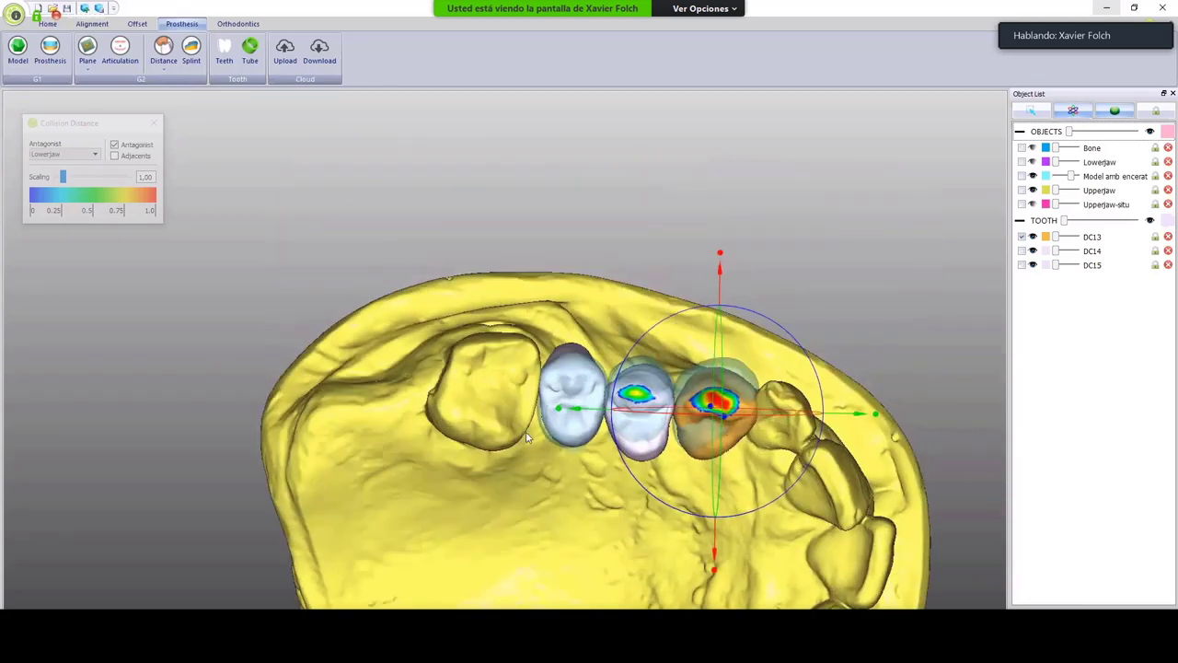
pyautogui.press('4')
pyautogui.scroll(-2, 786, 336)
pyautogui.scroll(5, 786, 337)
# Tilt tooth DC15 in the frontal view so its long axis follows the wax-up's inclination.
pyautogui.click(622, 357)
pyautogui.click(527, 334)
pyautogui.moveTo(528, 341)
pyautogui.mouseDown(button='right')
pyautogui.moveTo(531, 443)
pyautogui.moveTo(528, 328)
pyautogui.mouseUp(button='right')
pyautogui.moveTo(529, 328); pyautogui.dragTo(529, 358)
pyautogui.moveTo(529, 279); pyautogui.dragTo(387, 286, button='right')
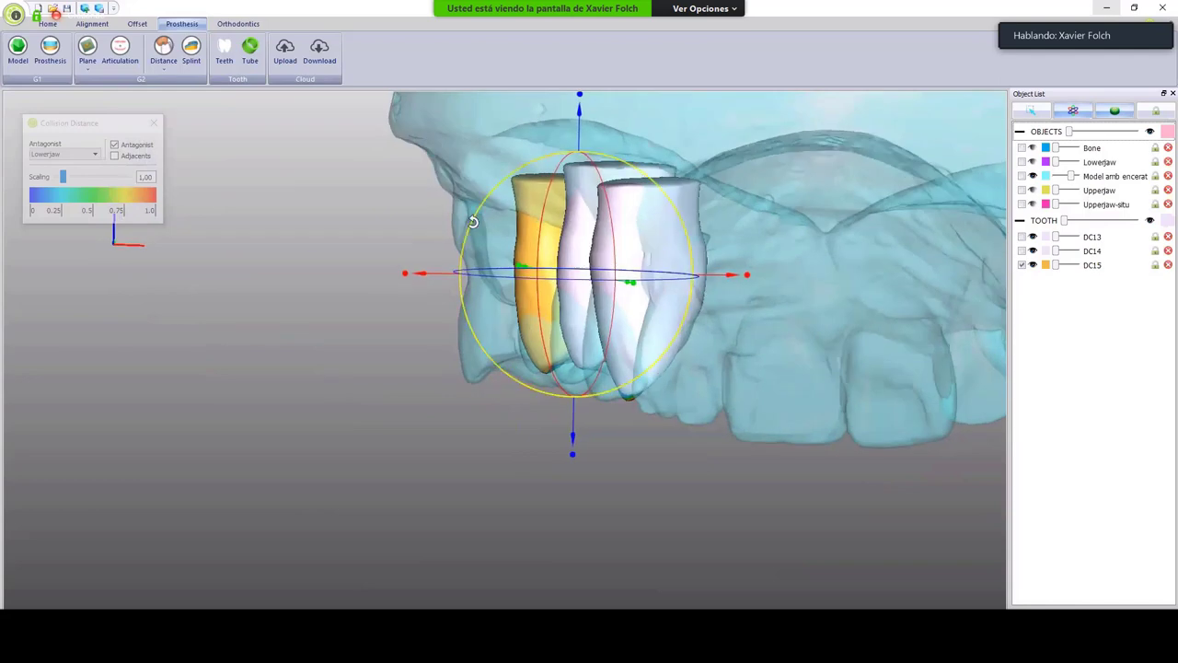
pyautogui.moveTo(472, 221); pyautogui.dragTo(537, 241)
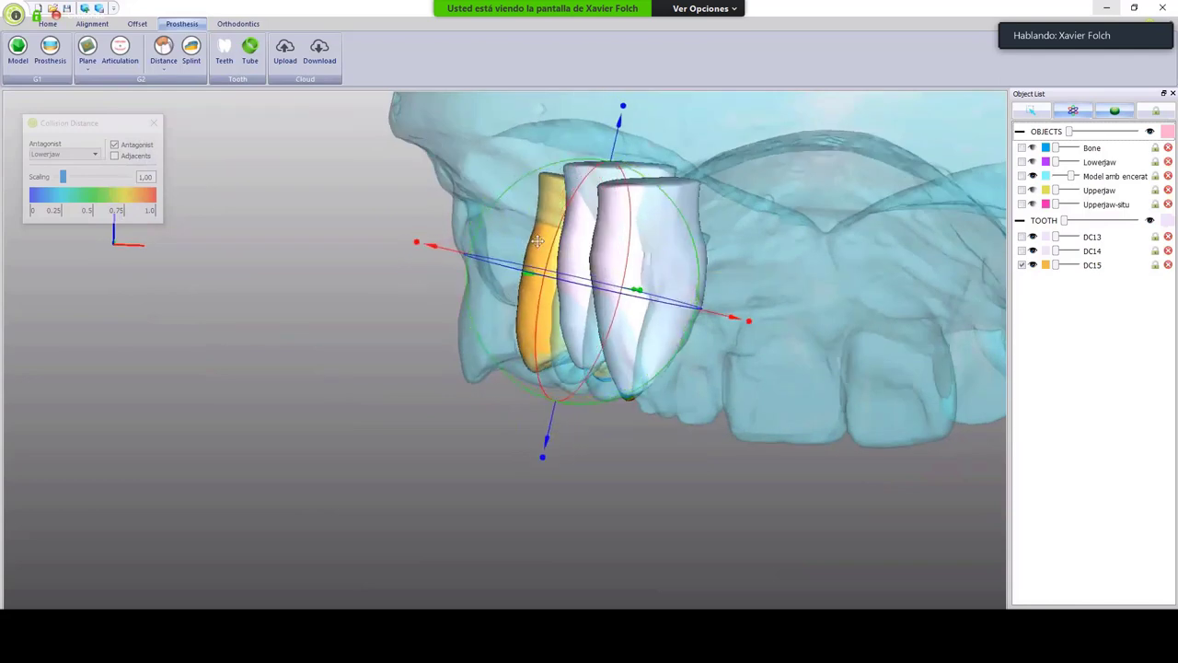
# Tilt tooth DC14 in the same direction so its long axis lines up with DC15.
pyautogui.click(572, 256)
pyautogui.moveTo(573, 252)
pyautogui.mouseDown(button='right')
pyautogui.moveTo(567, 305)
pyautogui.moveTo(560, 258)
pyautogui.mouseUp(button='right')
pyautogui.moveTo(513, 207); pyautogui.dragTo(580, 237)
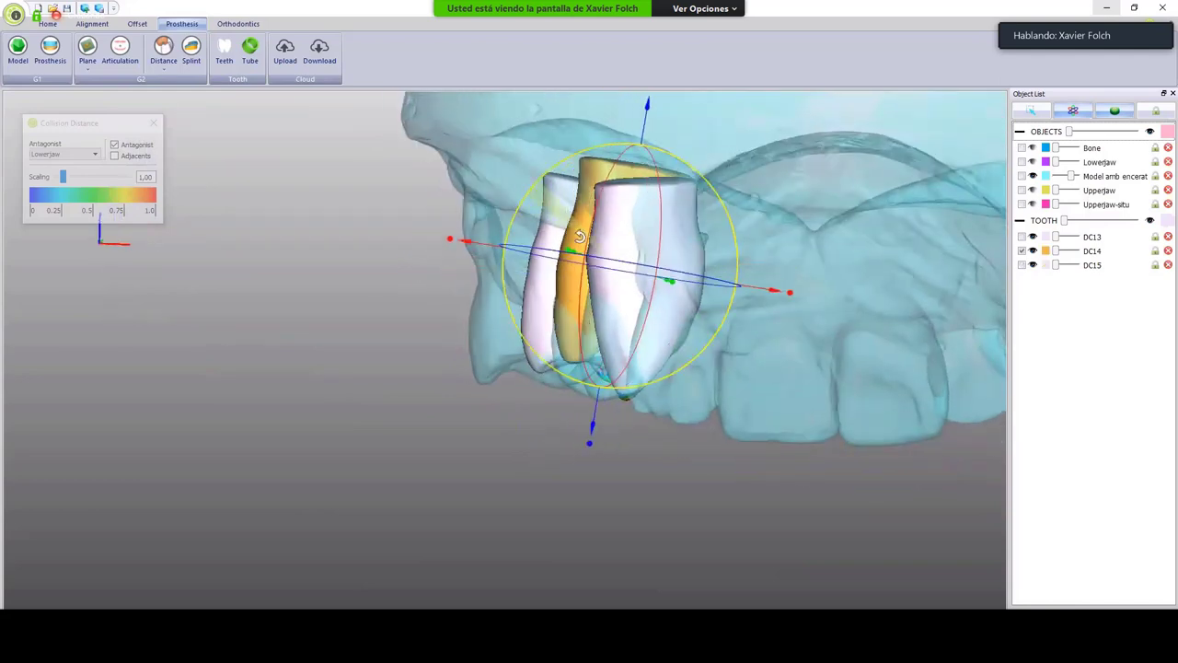
pyautogui.moveTo(580, 236); pyautogui.dragTo(521, 416, button='right')
pyautogui.moveTo(471, 416); pyautogui.dragTo(482, 418)
# Tilt tooth DC13 in the lateral view, widen it slightly and shorten it a little to match the wax-up.
pyautogui.click(602, 272)
pyautogui.moveTo(602, 272); pyautogui.dragTo(701, 370, button='right')
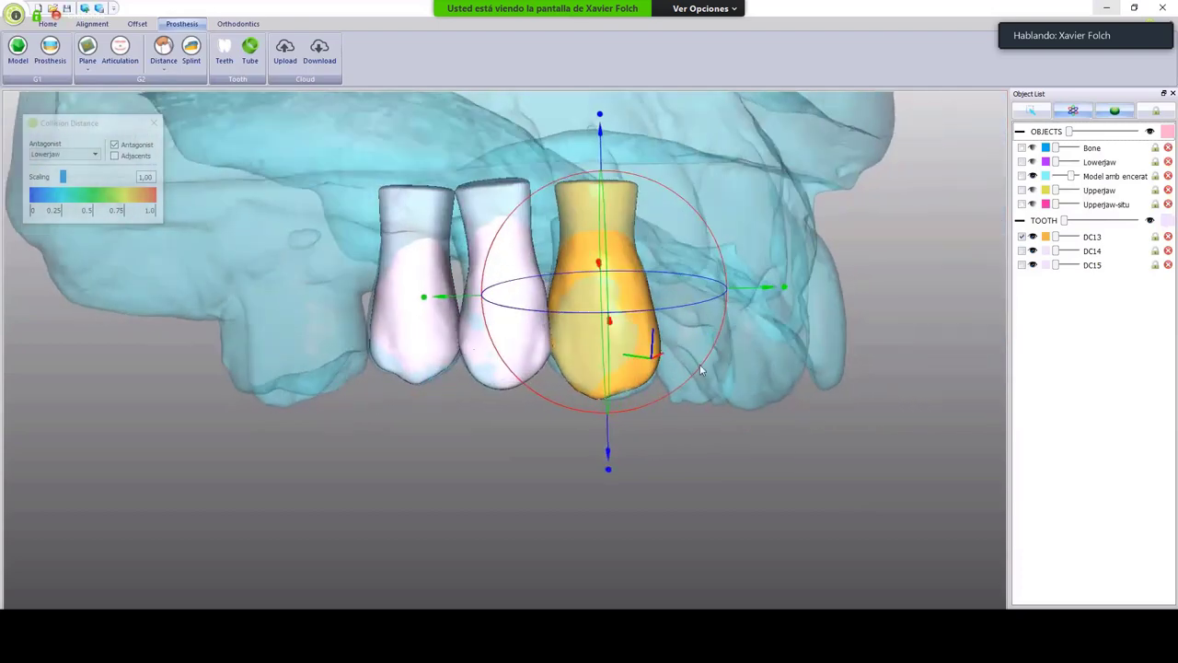
pyautogui.moveTo(626, 411); pyautogui.dragTo(634, 387)
pyautogui.moveTo(786, 269); pyautogui.dragTo(799, 269)
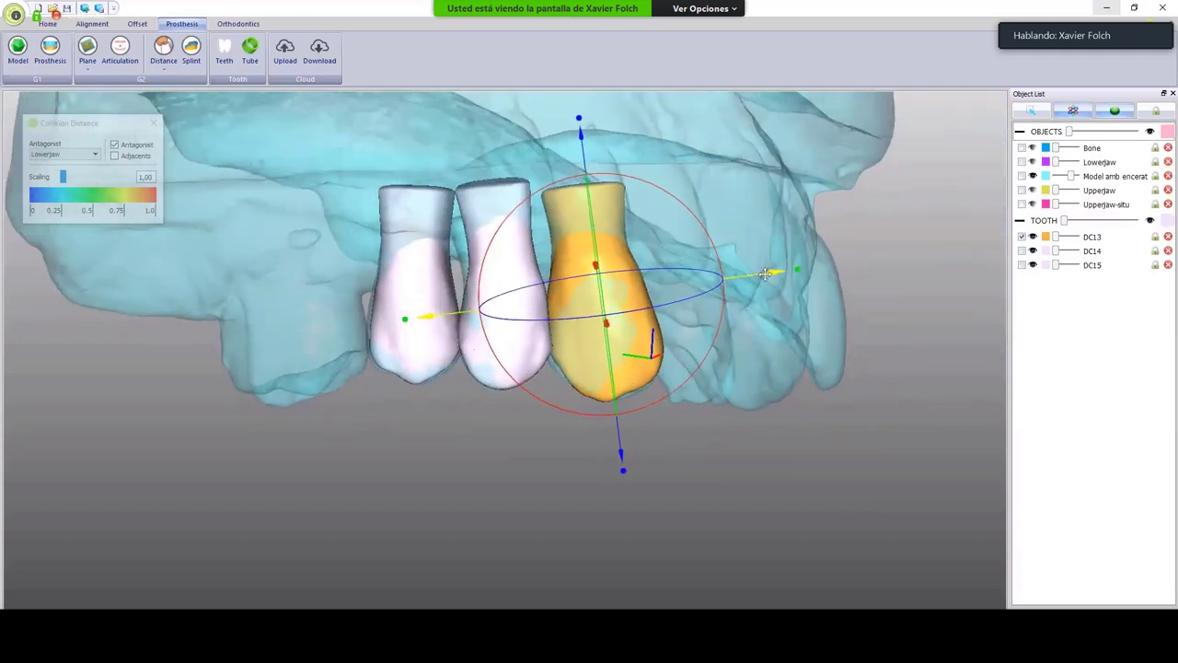
pyautogui.click(587, 112)
pyautogui.click(589, 197)
pyautogui.moveTo(582, 106); pyautogui.dragTo(582, 112)
# Rotate and shift tooth DC13 slightly in the occlusal view to refine its fit on the wax-up.
pyautogui.click(485, 348)
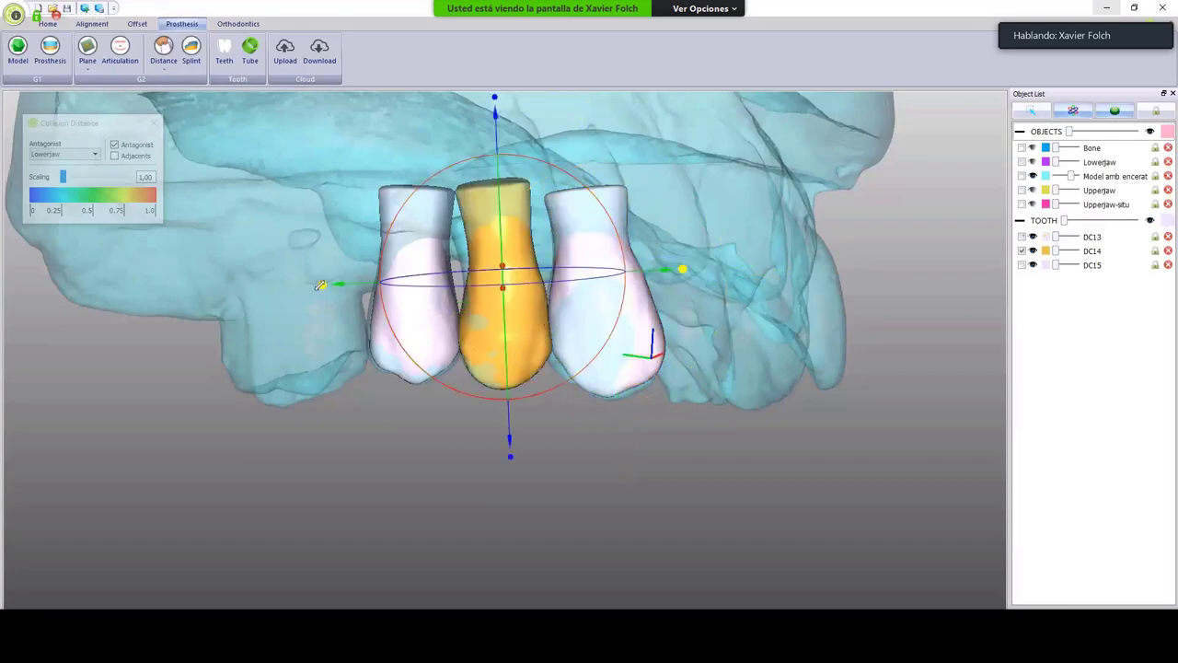
pyautogui.click(441, 309)
pyautogui.moveTo(442, 304); pyautogui.dragTo(615, 155, button='right')
pyautogui.press('t')
pyautogui.press('t')
pyautogui.click(493, 327)
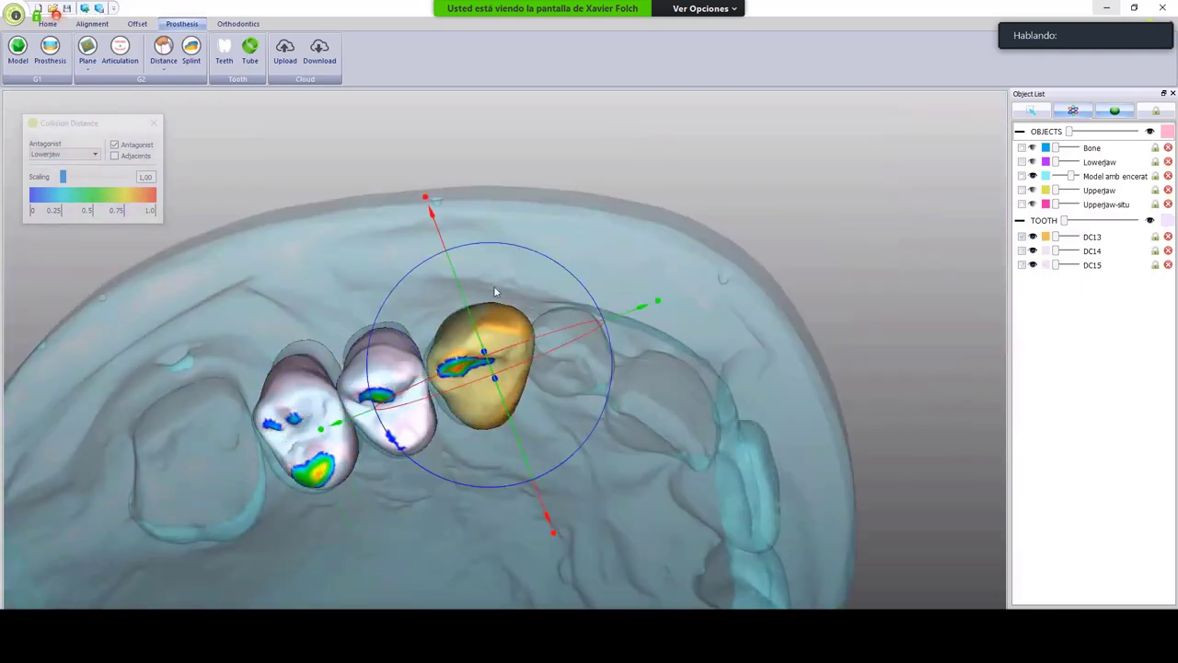
pyautogui.moveTo(507, 248); pyautogui.dragTo(510, 328)
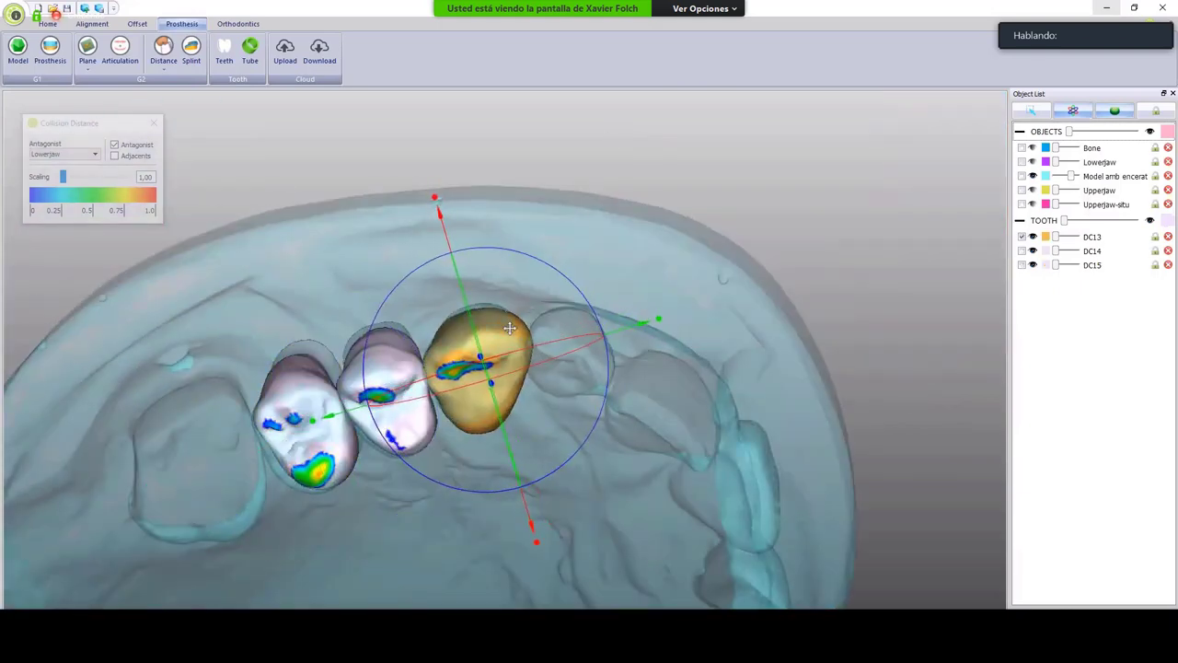
# Hide the wax-up model Model amb encerat and show Upperjaw around the three teeth.
pyautogui.moveTo(510, 328); pyautogui.dragTo(862, 207, button='middle')
pyautogui.press('t')
pyautogui.press('3')
pyautogui.press('2')
pyautogui.press('4')
# Fine-tune DC15 and DC14 between the neighbouring teeth on Upperjaw, checking them from the occlusal and distal sides.
pyautogui.moveTo(765, 277); pyautogui.dragTo(707, 361, button='middle')
pyautogui.click(579, 403)
pyautogui.click(632, 444)
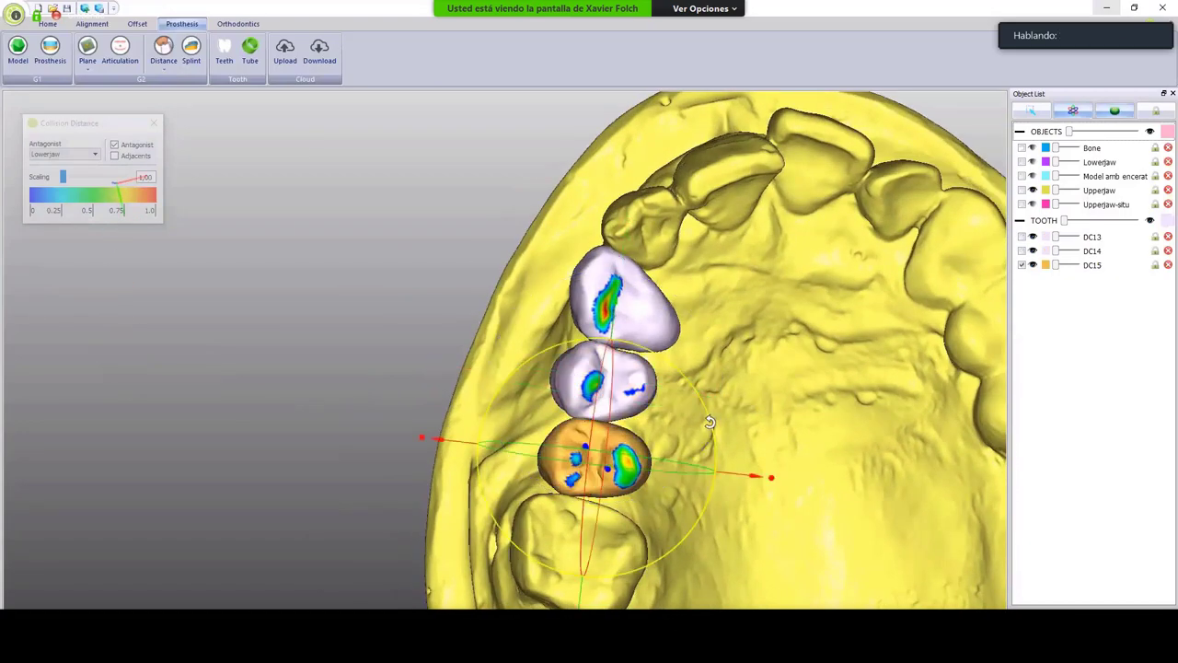
pyautogui.moveTo(705, 423); pyautogui.dragTo(681, 317, button='middle')
pyautogui.moveTo(590, 387); pyautogui.dragTo(626, 396)
pyautogui.click(624, 330)
pyautogui.moveTo(614, 311); pyautogui.dragTo(714, 179, button='middle')
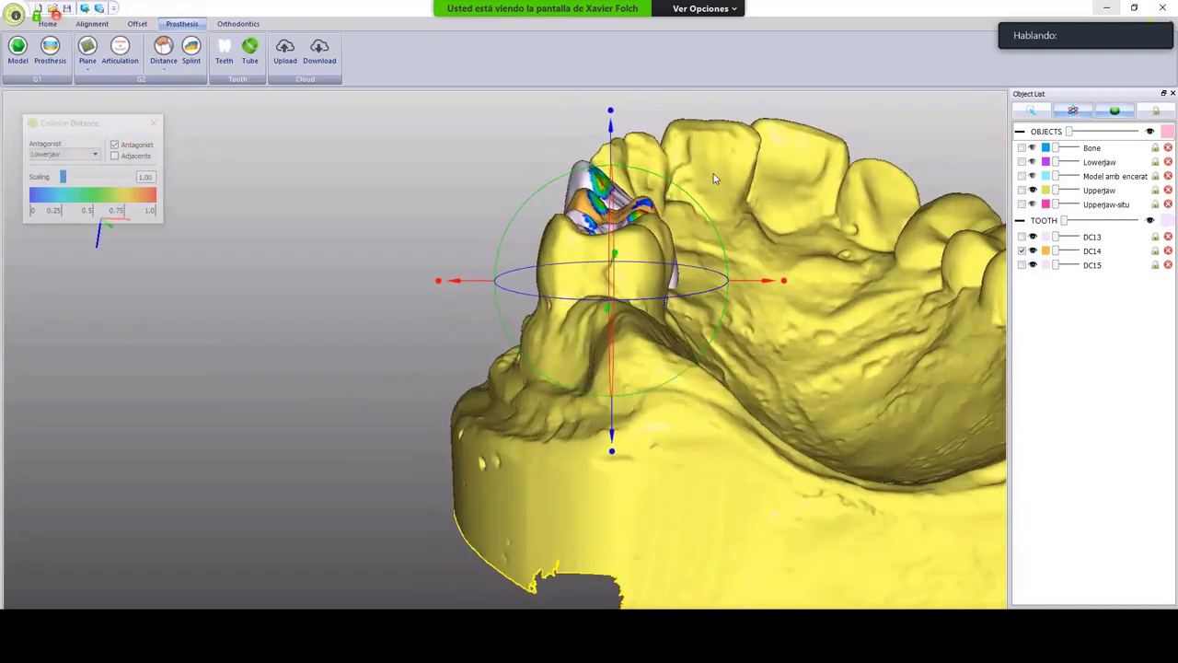
pyautogui.moveTo(579, 162); pyautogui.dragTo(558, 224, button='middle')
pyautogui.scroll(-2, 558, 224)
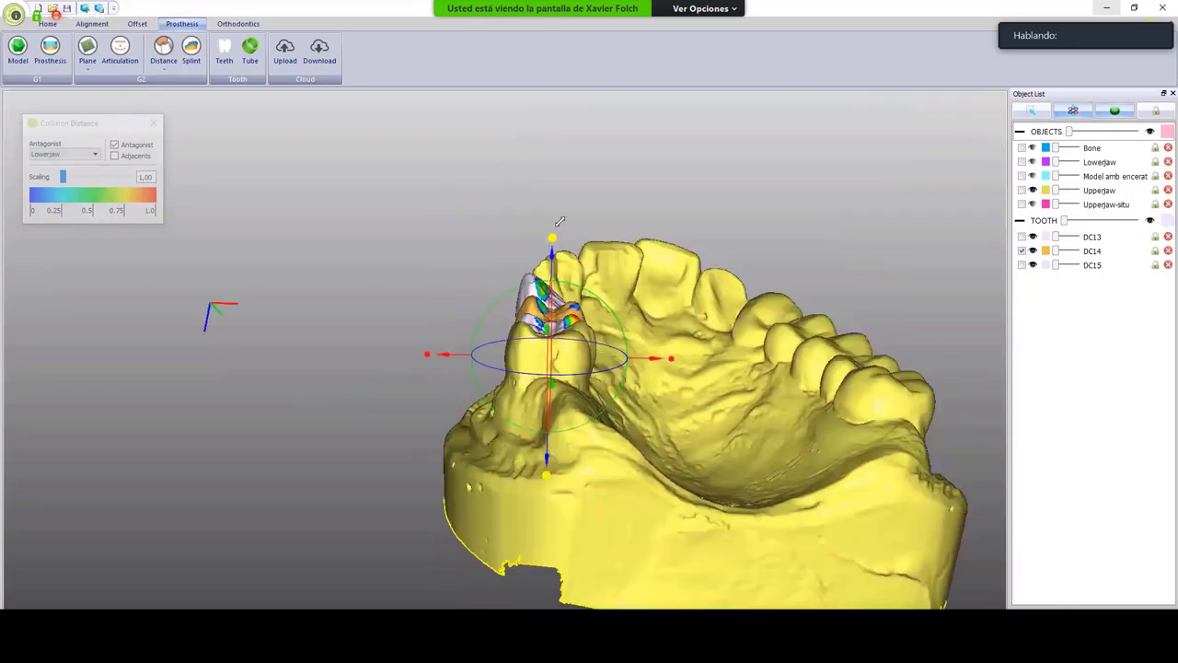
pyautogui.scroll(2, 554, 241)
pyautogui.click(518, 312)
pyautogui.moveTo(516, 318); pyautogui.dragTo(613, 333, button='middle')
# Leave the tooth editing view and return to the CT slice layout, with the fitted teeth seen from the side.
pyautogui.press('Escape')
pyautogui.press('l')
pyautogui.press('Escape')
pyautogui.scroll(-4, 559, 250)
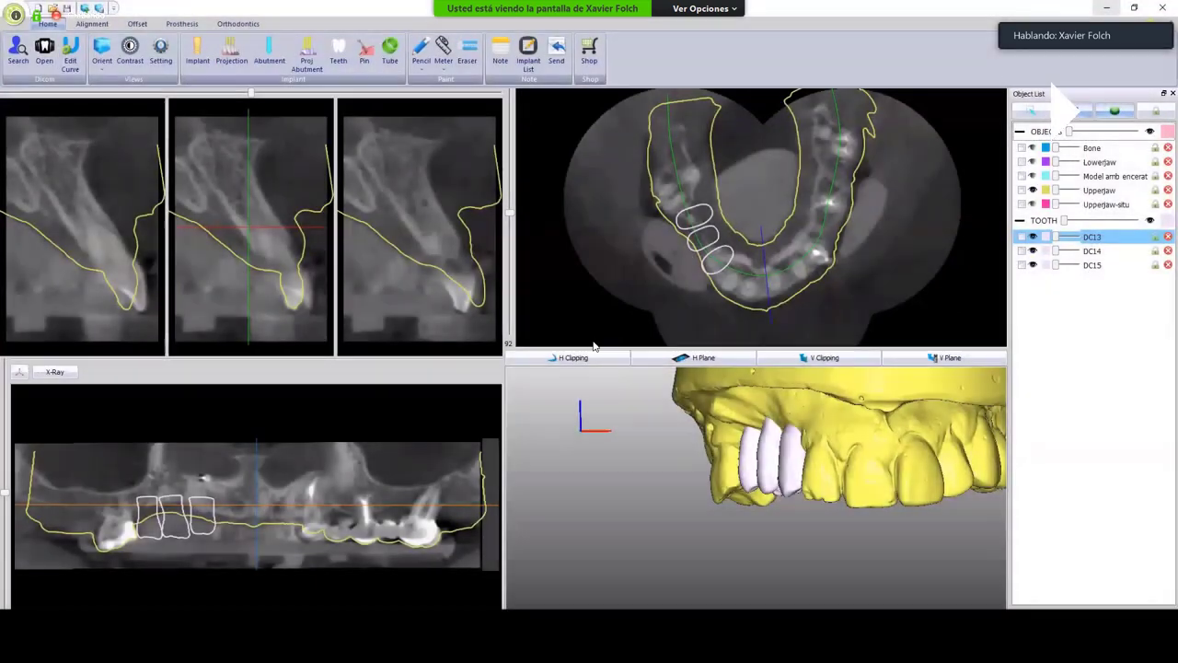
pyautogui.moveTo(669, 384); pyautogui.dragTo(769, 470)
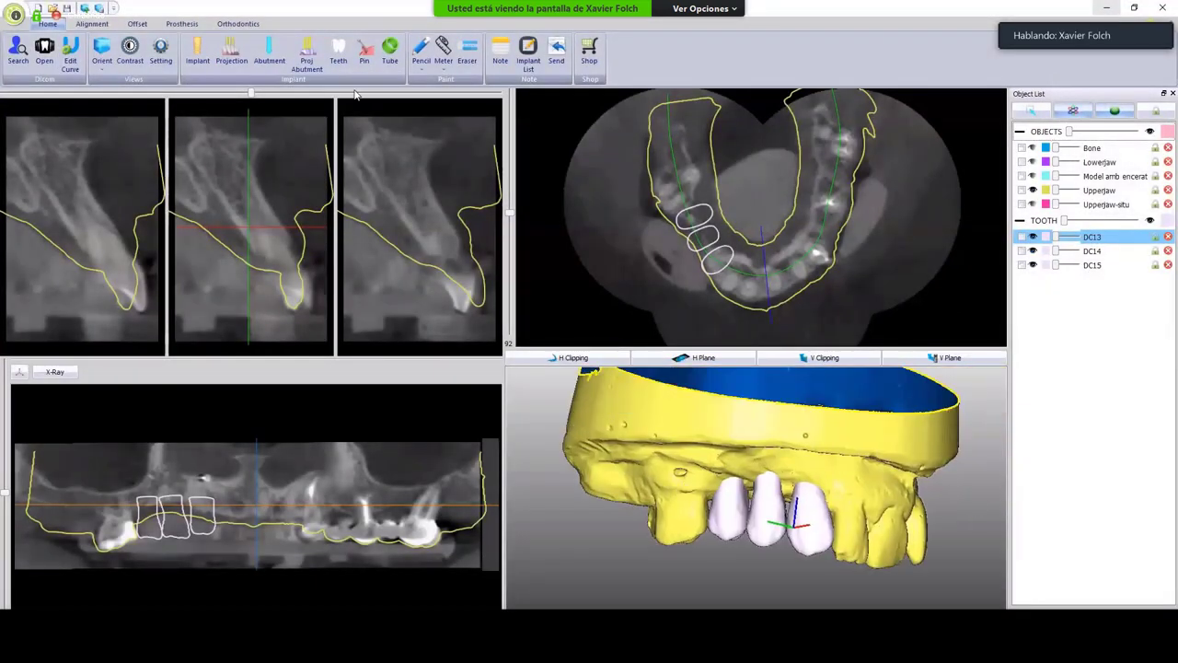
# Add a BIOSERVICE MATRIX CF implant, model CF, height 11, reference V11CF with 3.3 coronal diameter, at tooth DC13.
pyautogui.click(197, 53)
pyautogui.click(457, 373)
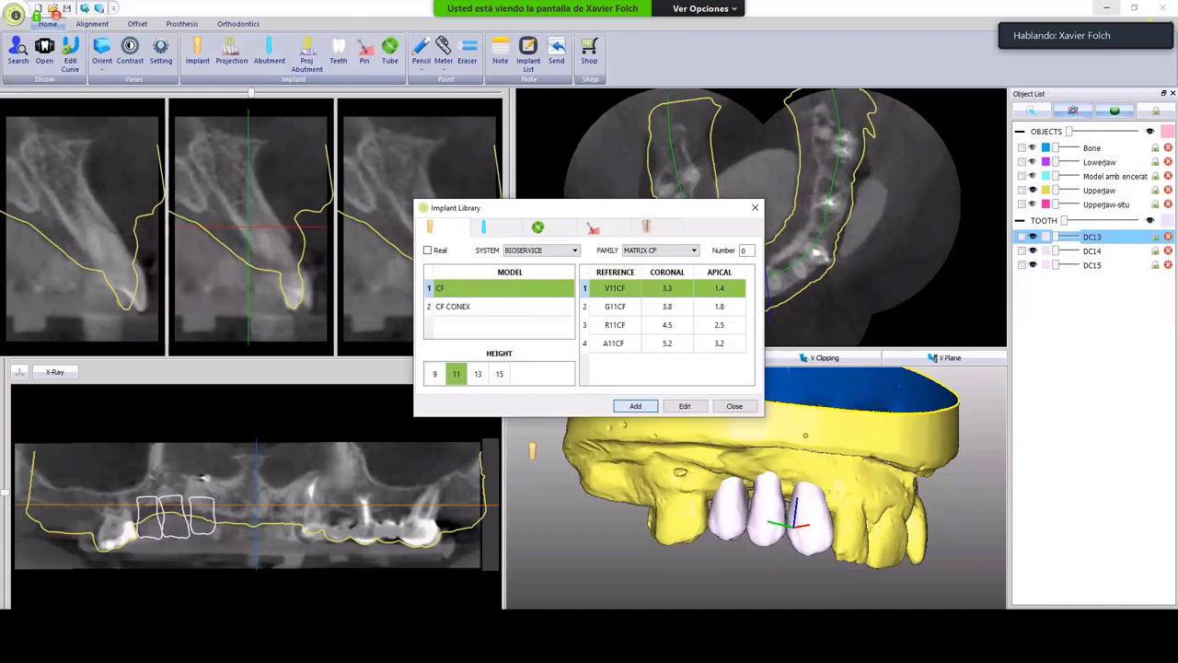
pyautogui.click(635, 406)
pyautogui.moveTo(196, 558); pyautogui.dragTo(194, 430)
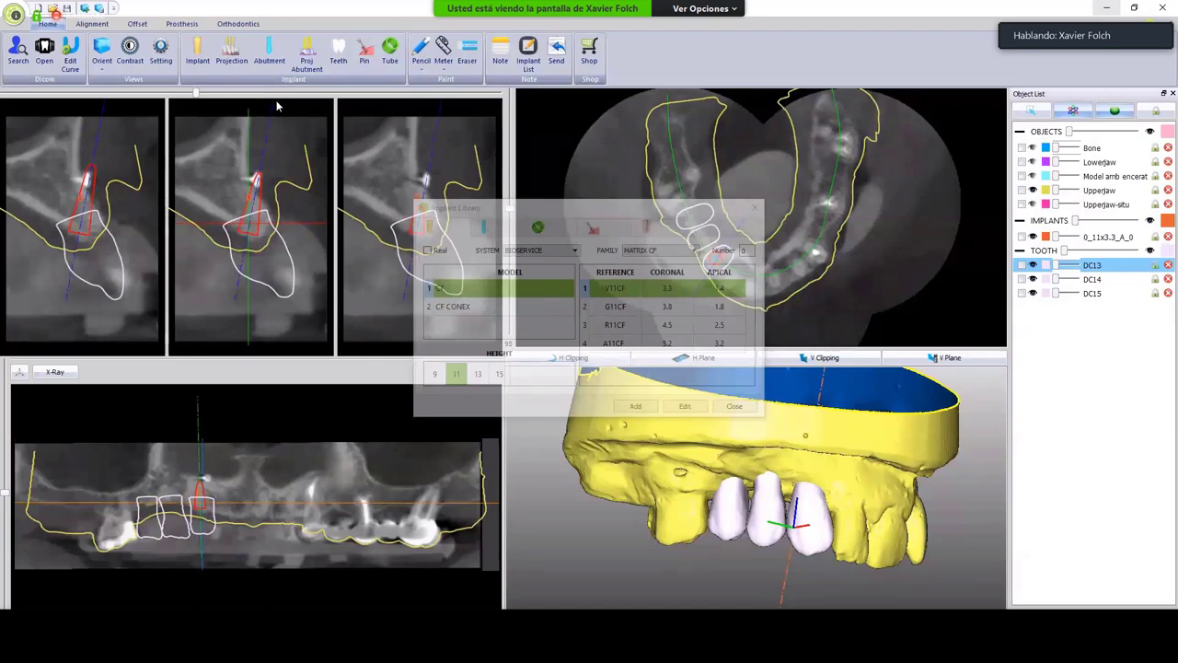
# Tilt and shift the DC13 implant in the cross-section so it follows the bone ridge and the tooth axis.
pyautogui.scroll(-5, 278, 170)
pyautogui.moveTo(265, 152); pyautogui.dragTo(227, 157)
pyautogui.scroll(5, 246, 209)
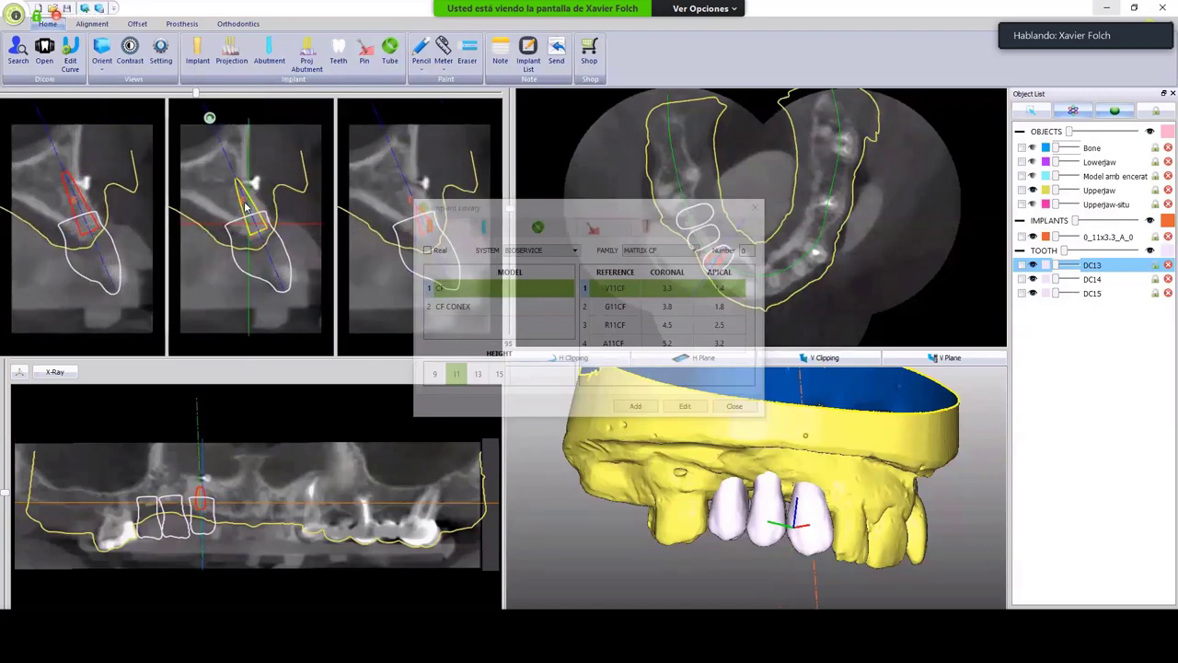
pyautogui.scroll(2, 246, 208)
pyautogui.moveTo(249, 221); pyautogui.dragTo(247, 220)
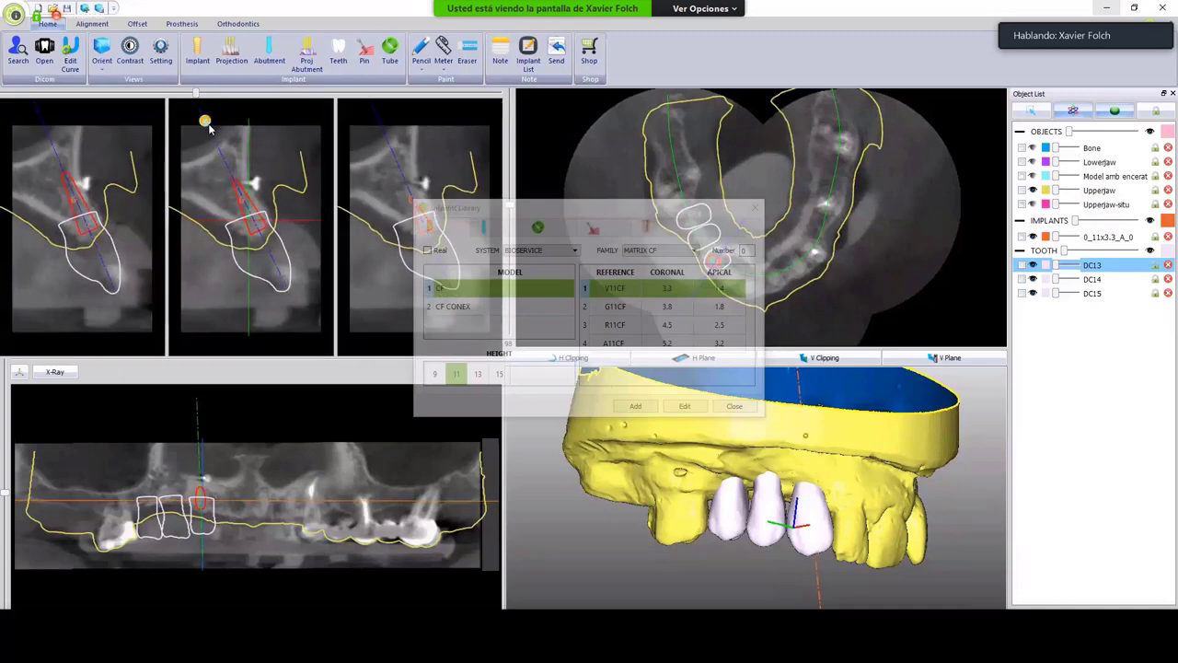
pyautogui.moveTo(255, 233); pyautogui.dragTo(253, 235)
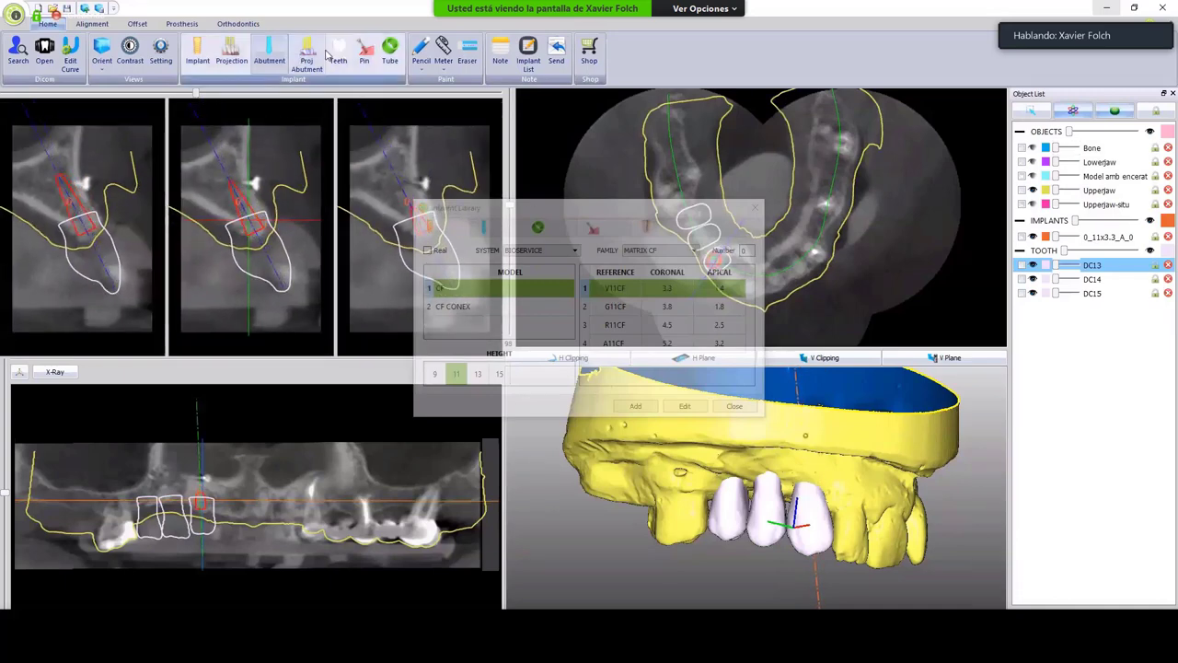
# Display the implant's abutment and its projection, and correct the implant's tilt slightly in the cross-section.
pyautogui.click(269, 53)
pyautogui.click(306, 57)
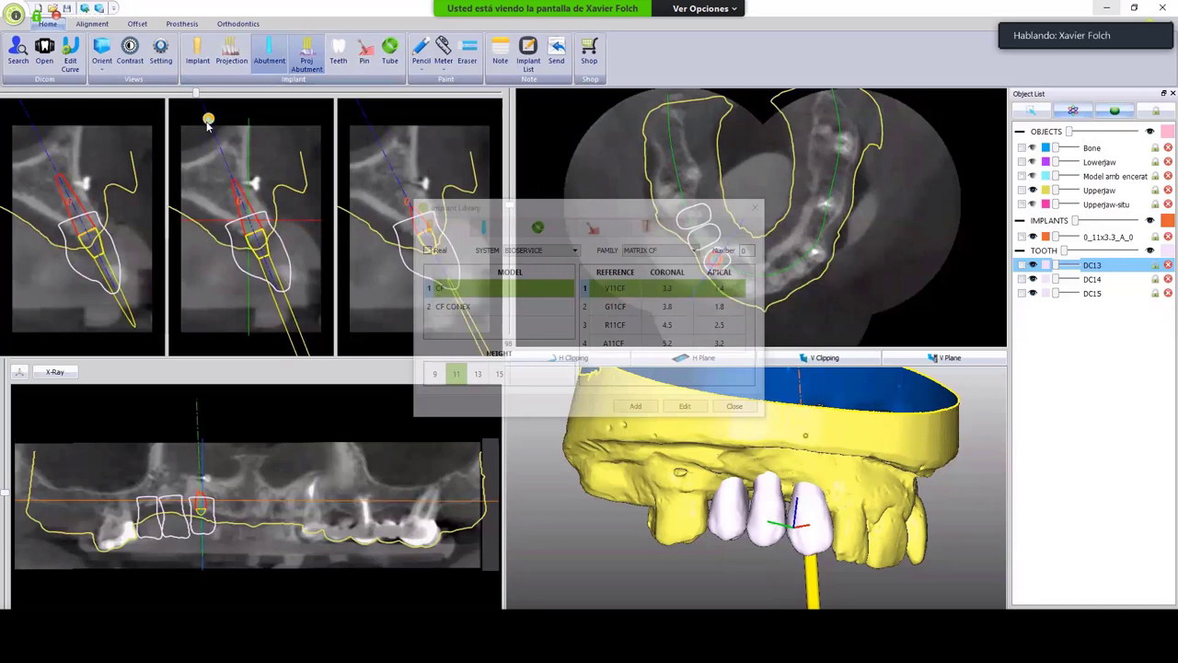
pyautogui.moveTo(207, 126); pyautogui.dragTo(215, 129)
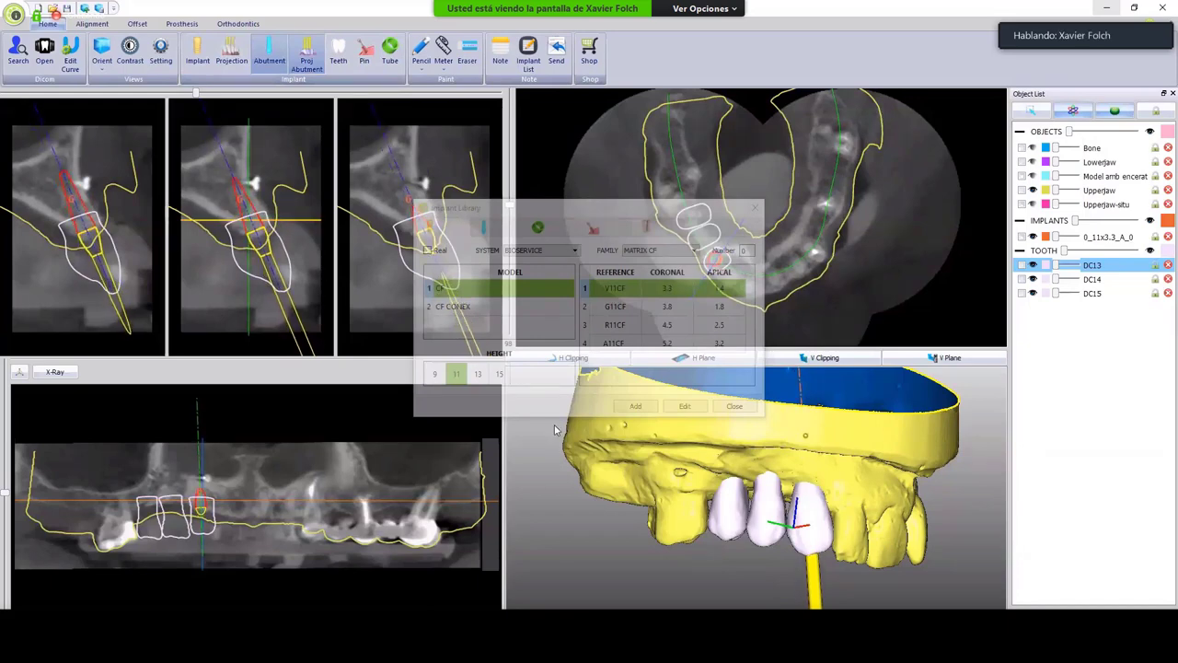
# Shift the DC13 implant slightly and tilt it further in the cross-section, checking where the abutment exits the tooth.
pyautogui.moveTo(555, 429); pyautogui.dragTo(838, 417, button='middle')
pyautogui.scroll(5, 245, 219)
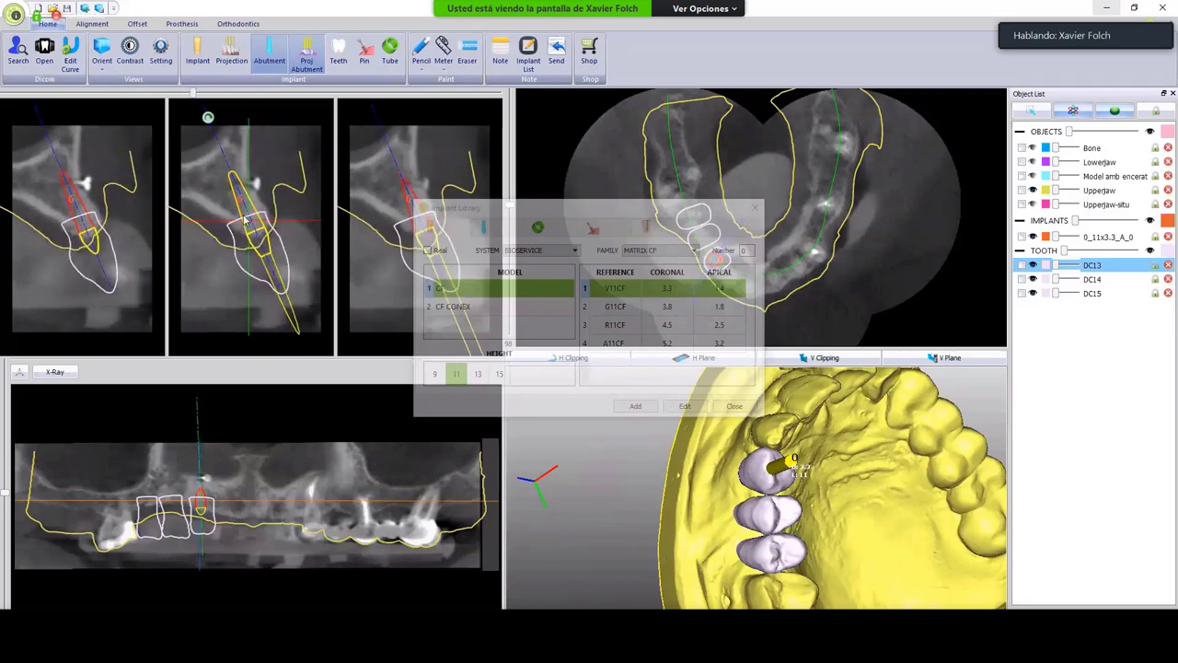
pyautogui.moveTo(245, 219); pyautogui.dragTo(240, 218)
pyautogui.moveTo(206, 118); pyautogui.dragTo(194, 124)
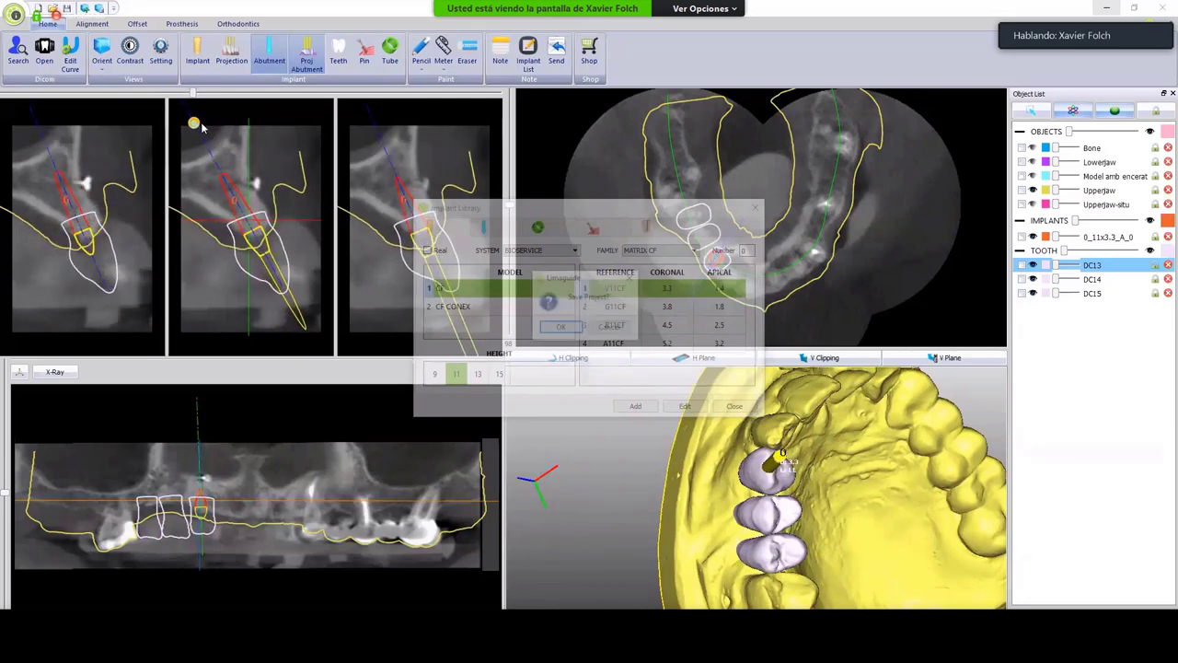
# Set the DC13 implant's abutment to a 15 degree angle with a collar height of 2.
pyautogui.click(487, 229)
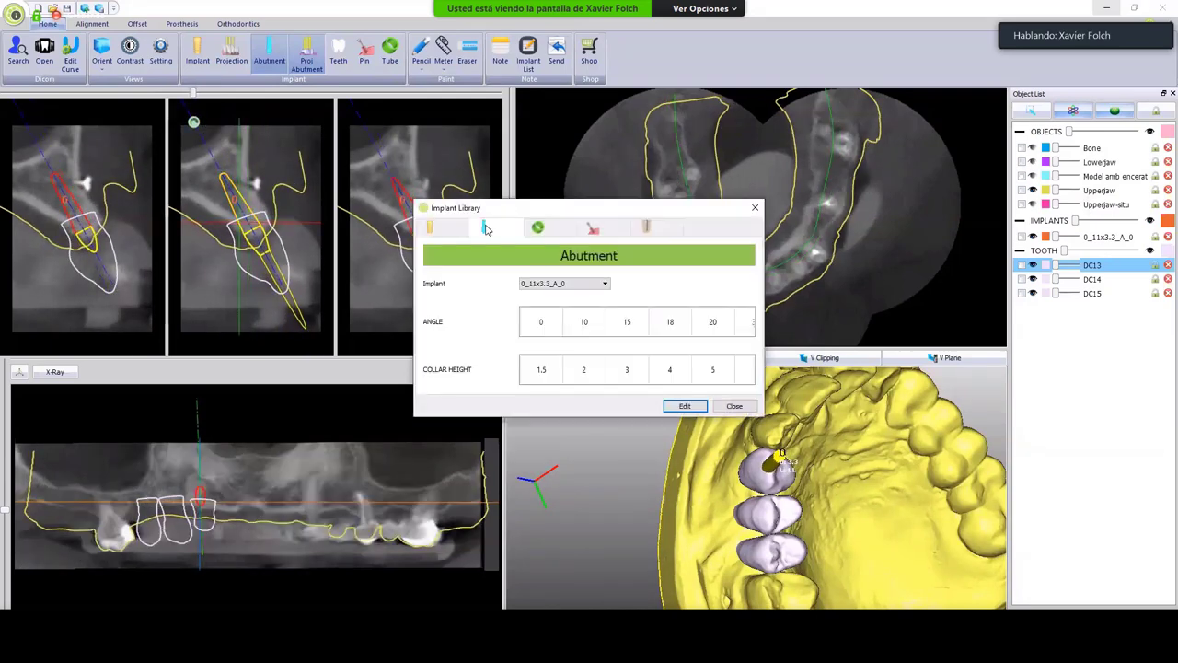
pyautogui.click(626, 322)
pyautogui.click(684, 406)
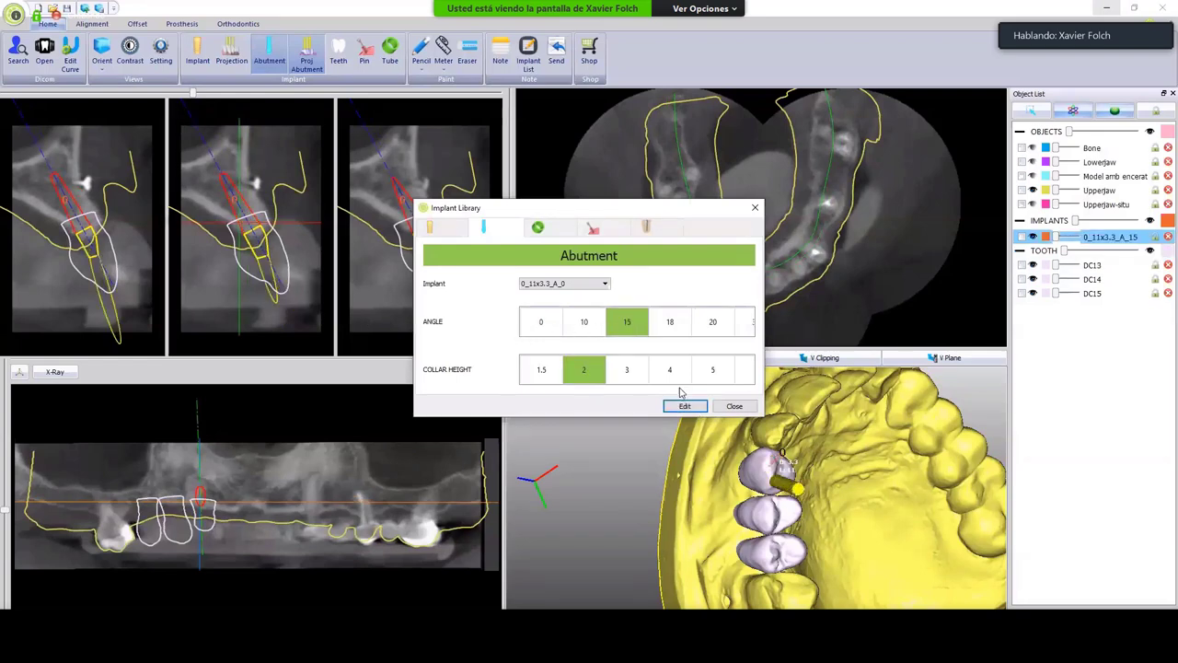
pyautogui.click(733, 406)
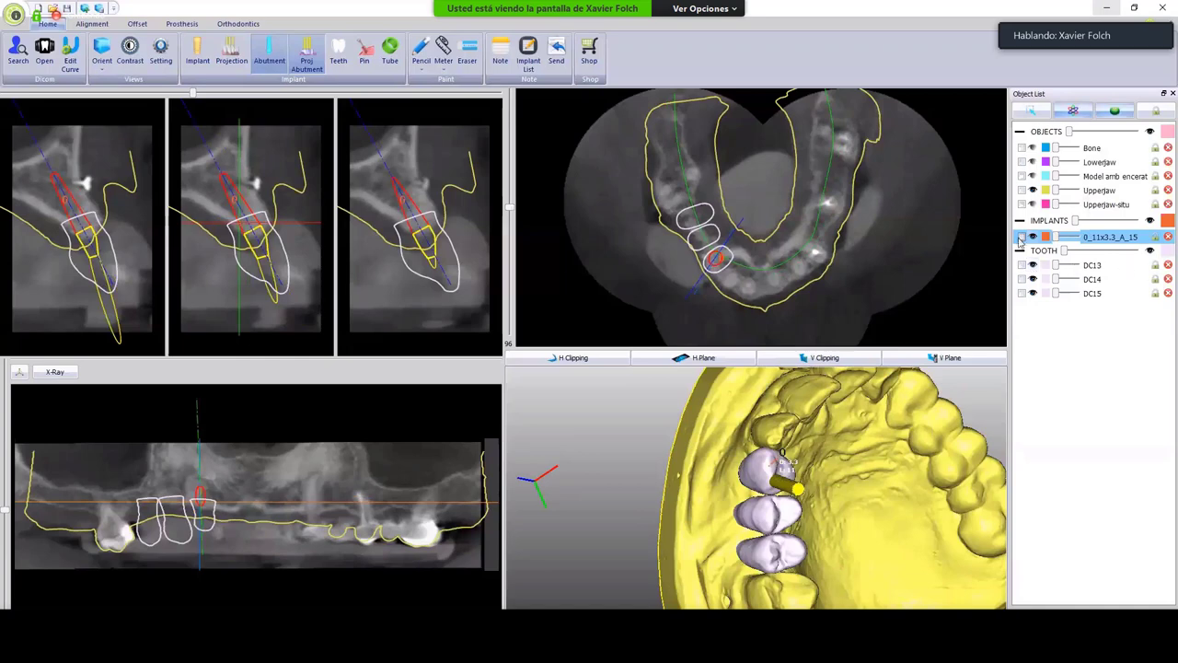
# Turn off the object manipulator and make the 11x3.3 implant the only selected object.
pyautogui.click(1072, 112)
pyautogui.click(785, 489)
pyautogui.click(1019, 240)
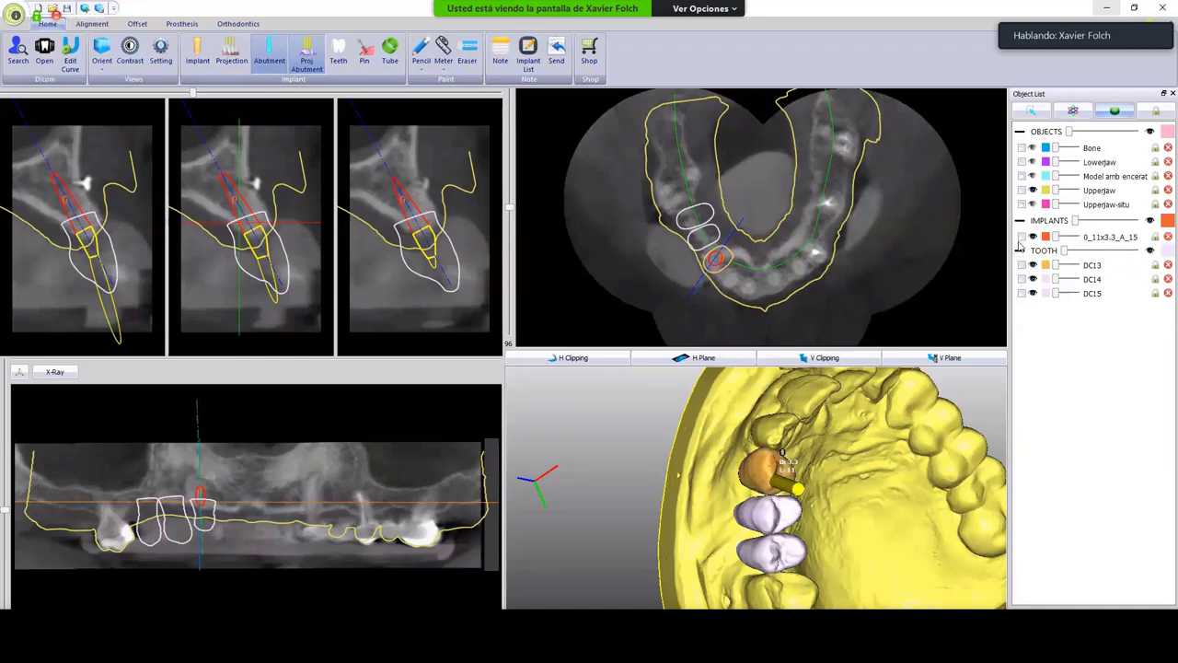
pyautogui.click(1022, 237)
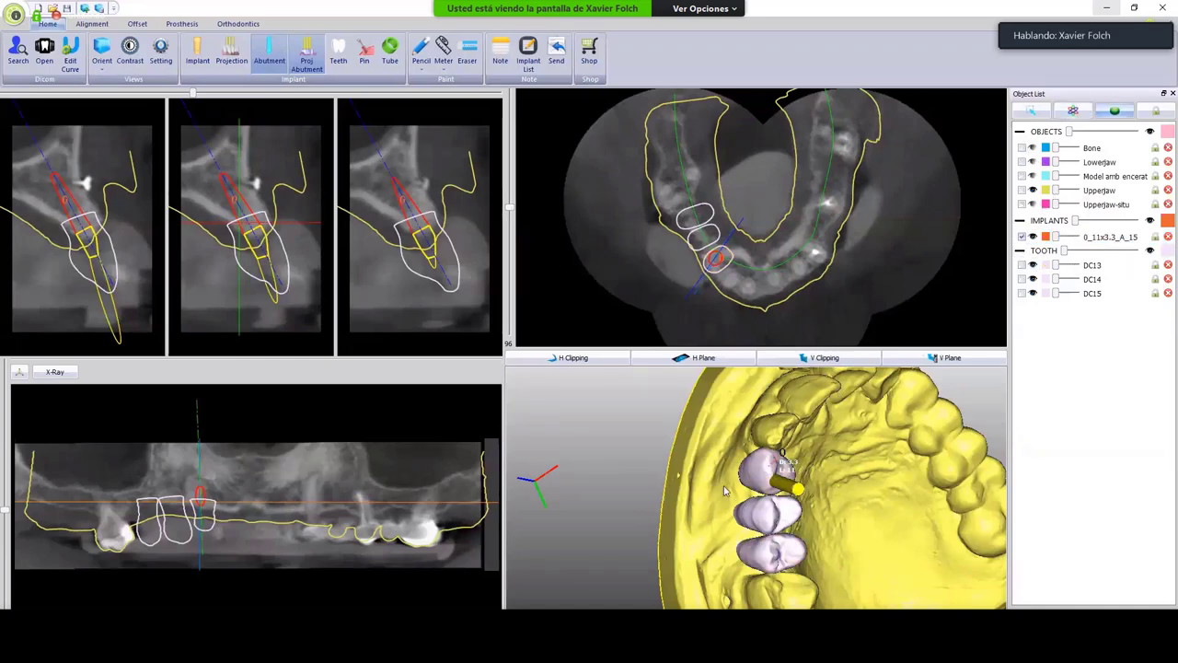
# Examine the 11x3.3 implant and its angled abutment relative to tooth DC13 in the slices and the 3D view.
pyautogui.moveTo(724, 488); pyautogui.dragTo(746, 448)
pyautogui.click(259, 282)
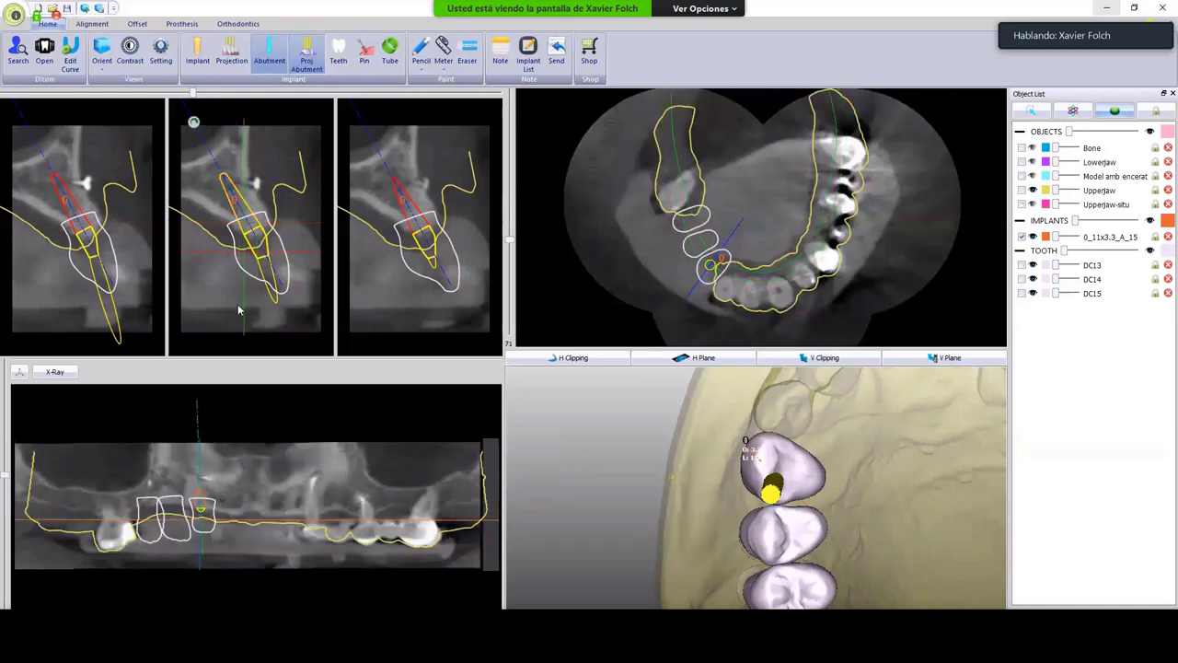
pyautogui.click(717, 259)
pyautogui.moveTo(785, 316); pyautogui.dragTo(791, 307, button='middle')
pyautogui.moveTo(709, 460); pyautogui.dragTo(856, 461)
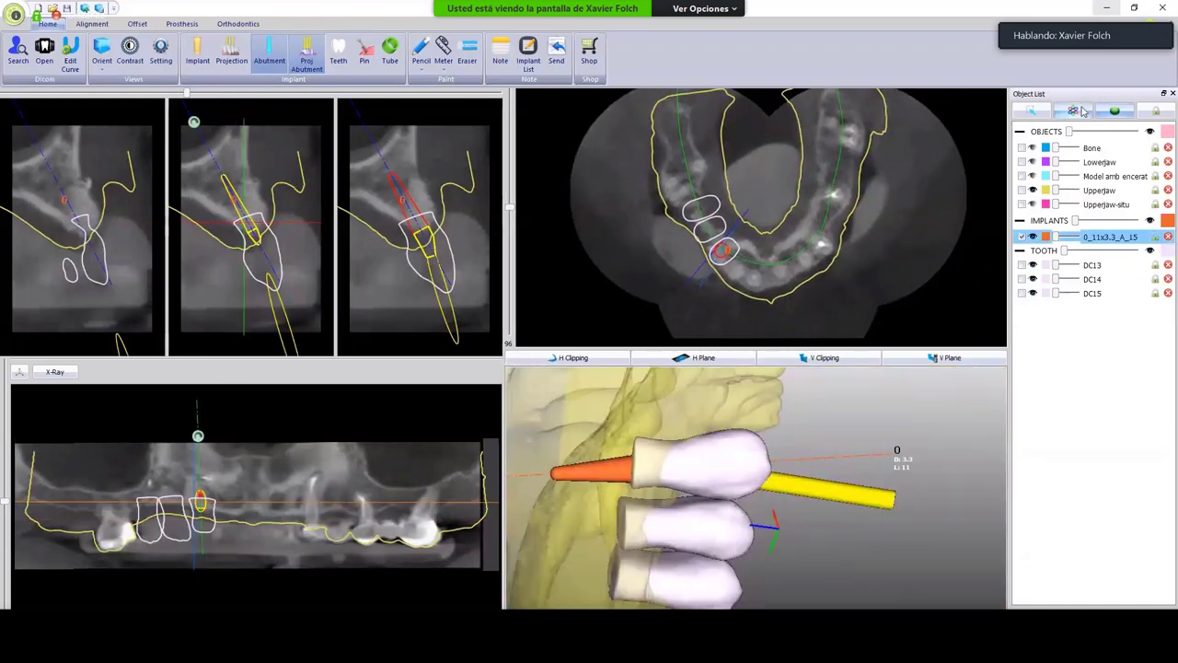
pyautogui.click(607, 470)
pyautogui.moveTo(626, 479); pyautogui.dragTo(716, 443)
pyautogui.moveTo(811, 430)
pyautogui.mouseDown()
pyautogui.moveTo(824, 431)
pyautogui.moveTo(821, 478)
pyautogui.moveTo(822, 441)
pyautogui.mouseUp()
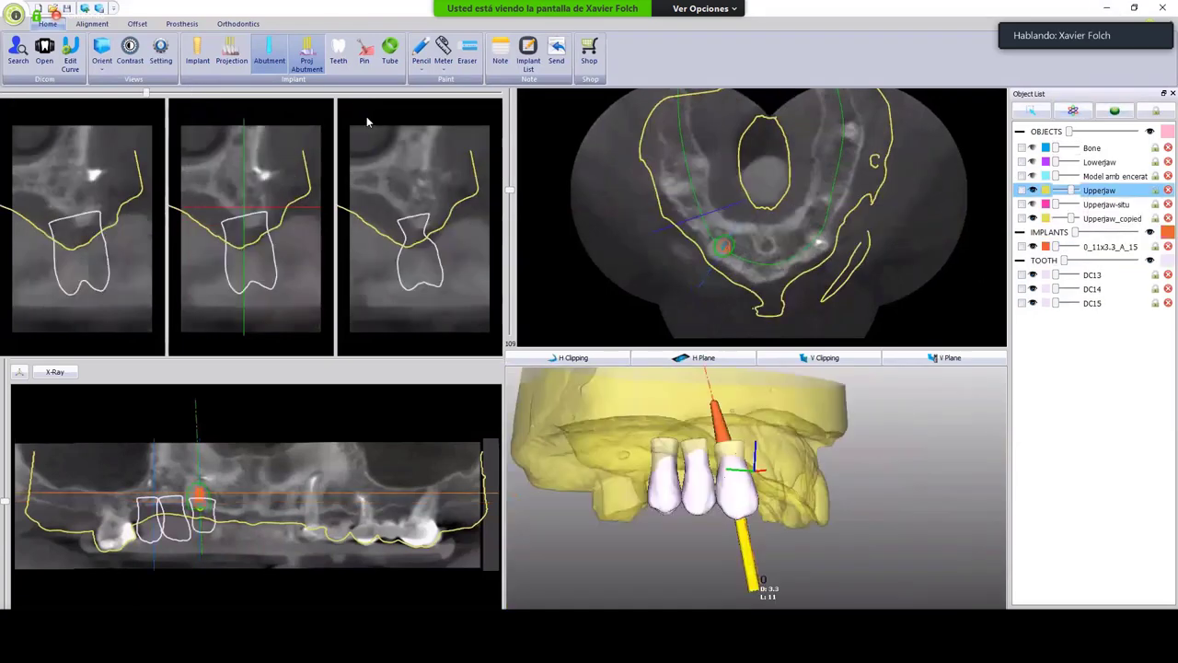
# Add a BIOSERVICE MATRIX SHORT implant, height 5 and 4.5 coronal diameter, at tooth DC15 and tilt it slightly in the panoramic view.
pyautogui.click(197, 54)
pyautogui.click(693, 251)
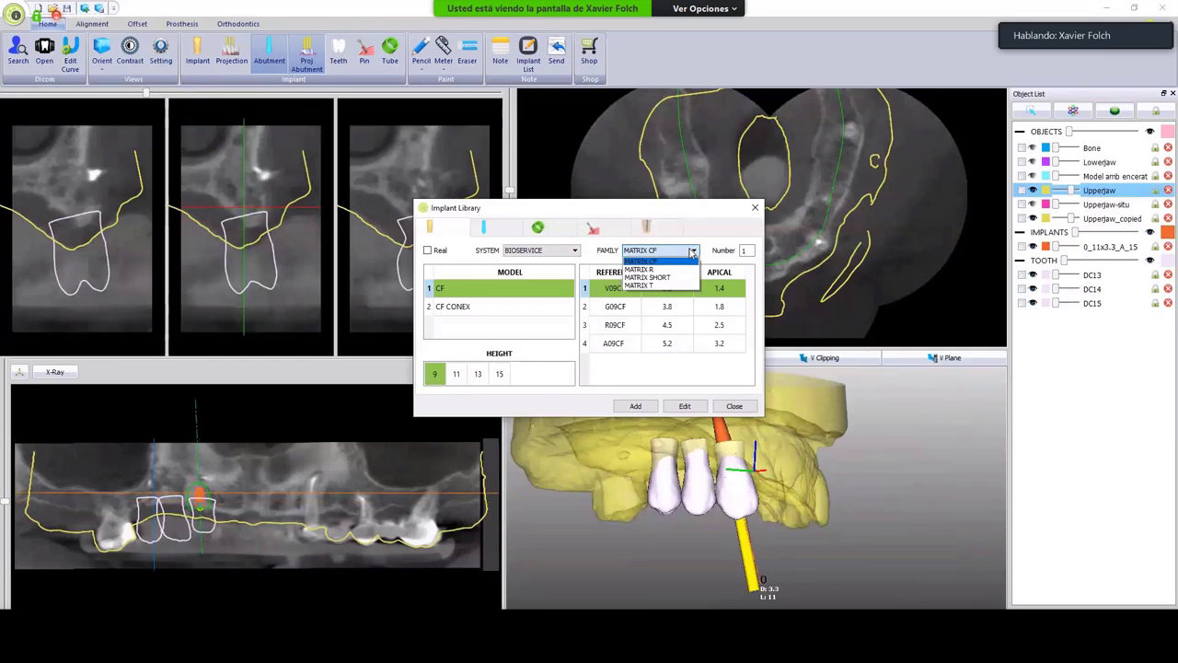
pyautogui.click(689, 277)
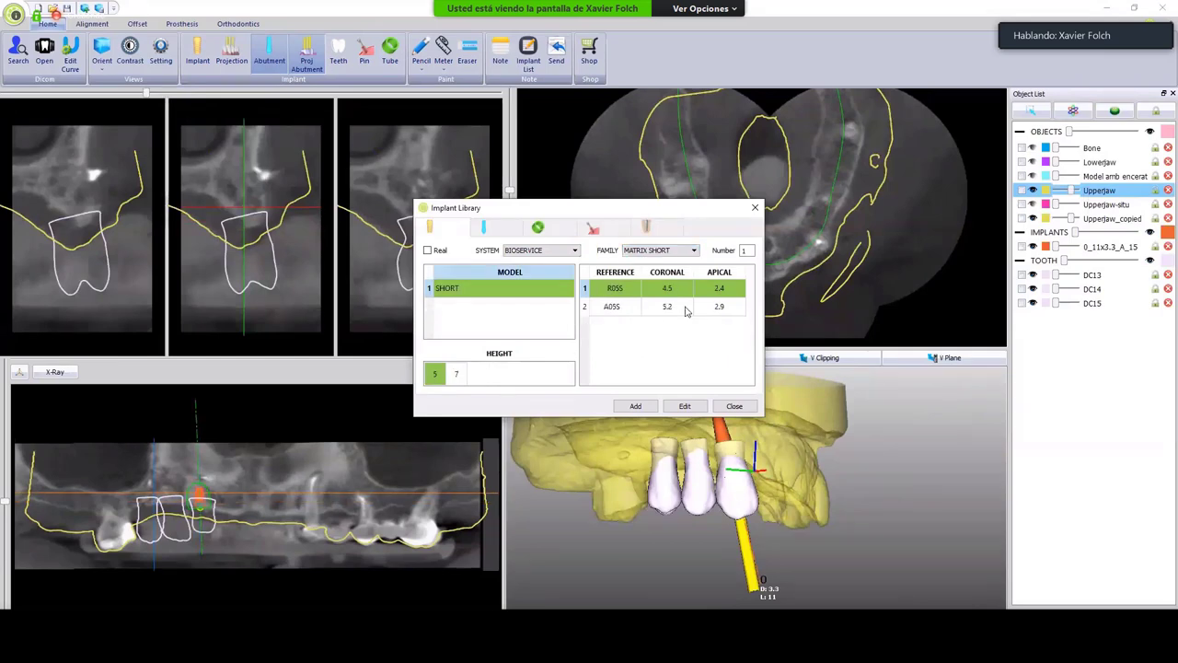
pyautogui.click(735, 407)
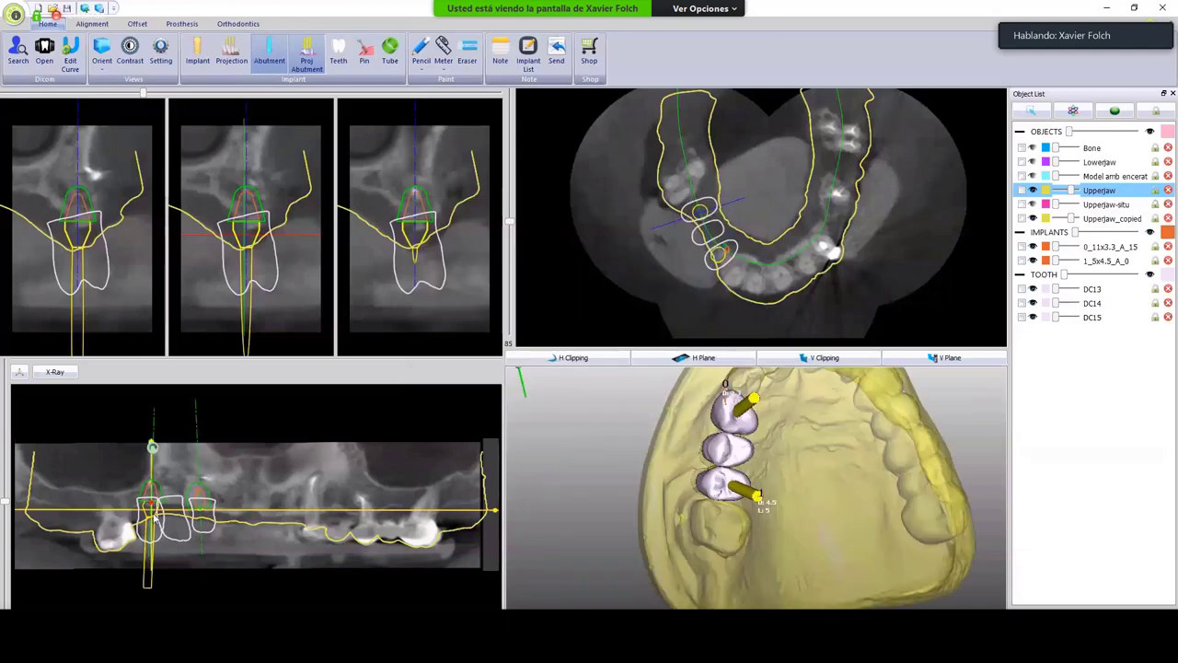
pyautogui.moveTo(150, 444); pyautogui.dragTo(153, 444)
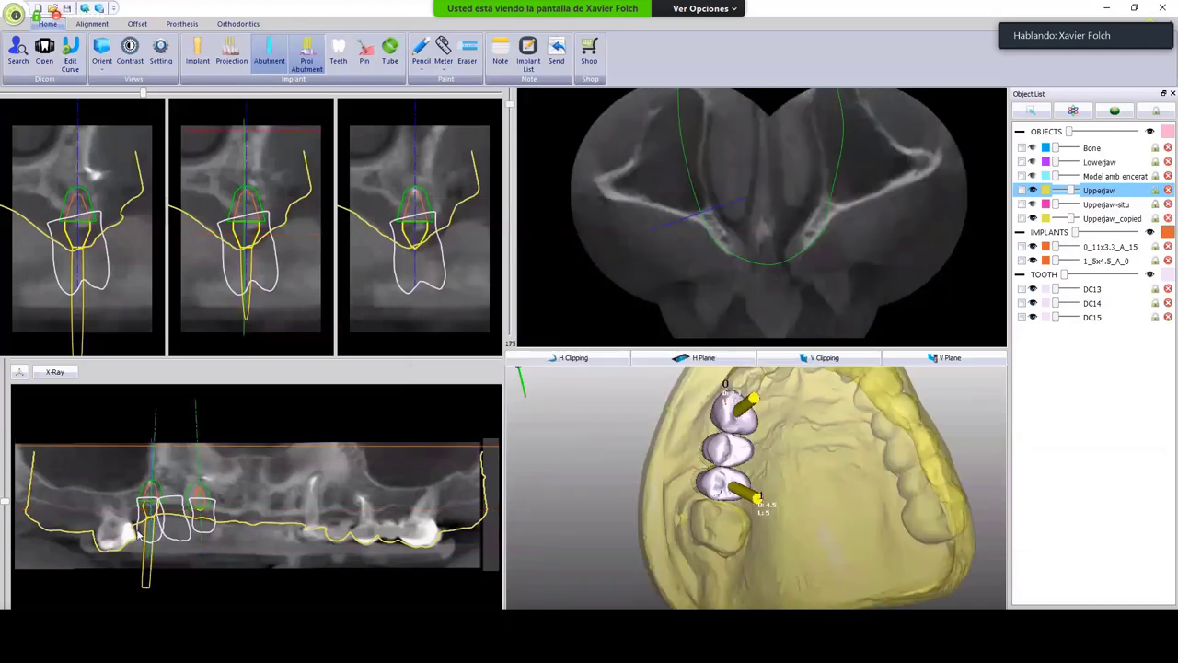
# Give the 5x4.5 implant at DC15 an abutment with a 0 degree angle and a collar height of 1.5.
pyautogui.doubleClick(150, 507)
pyautogui.click(532, 324)
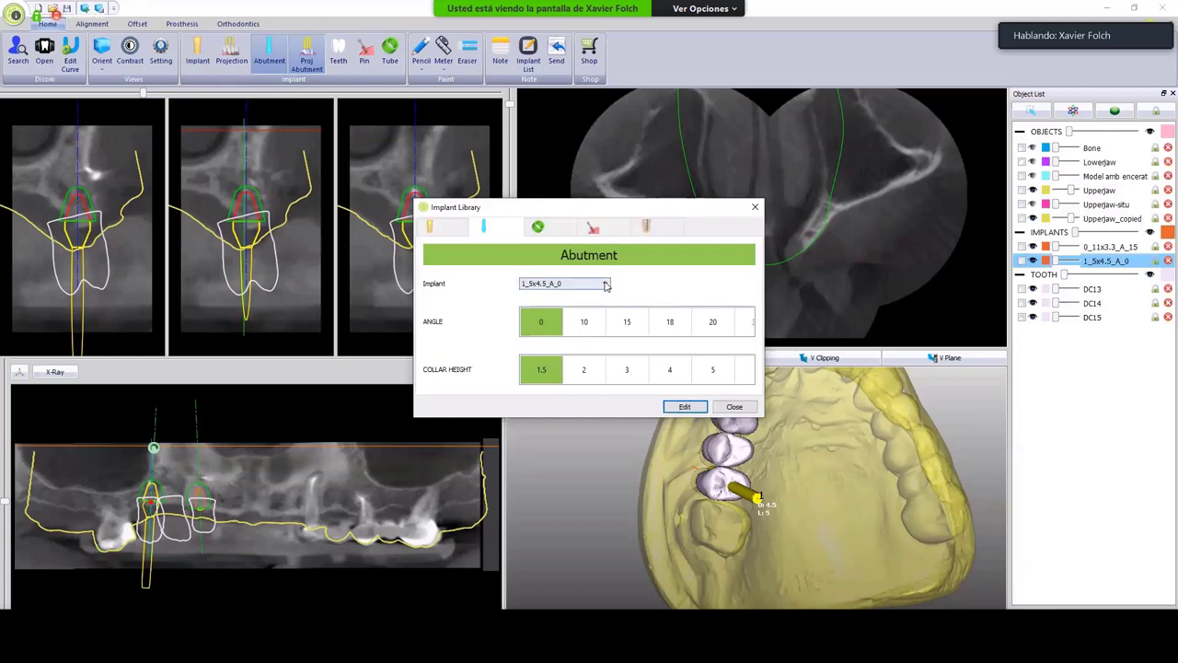
pyautogui.press('Return')
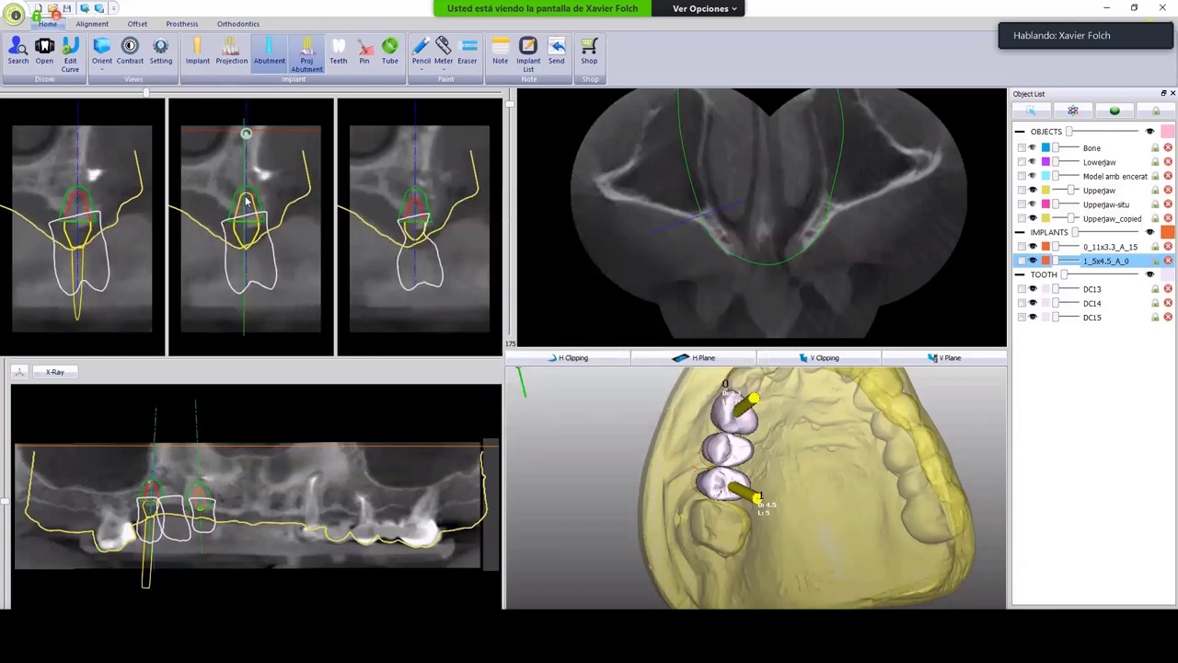
# Tilt the DC15 implant in the cross-sectional view and hide the green outlines around the implants.
pyautogui.moveTo(247, 175); pyautogui.dragTo(245, 202)
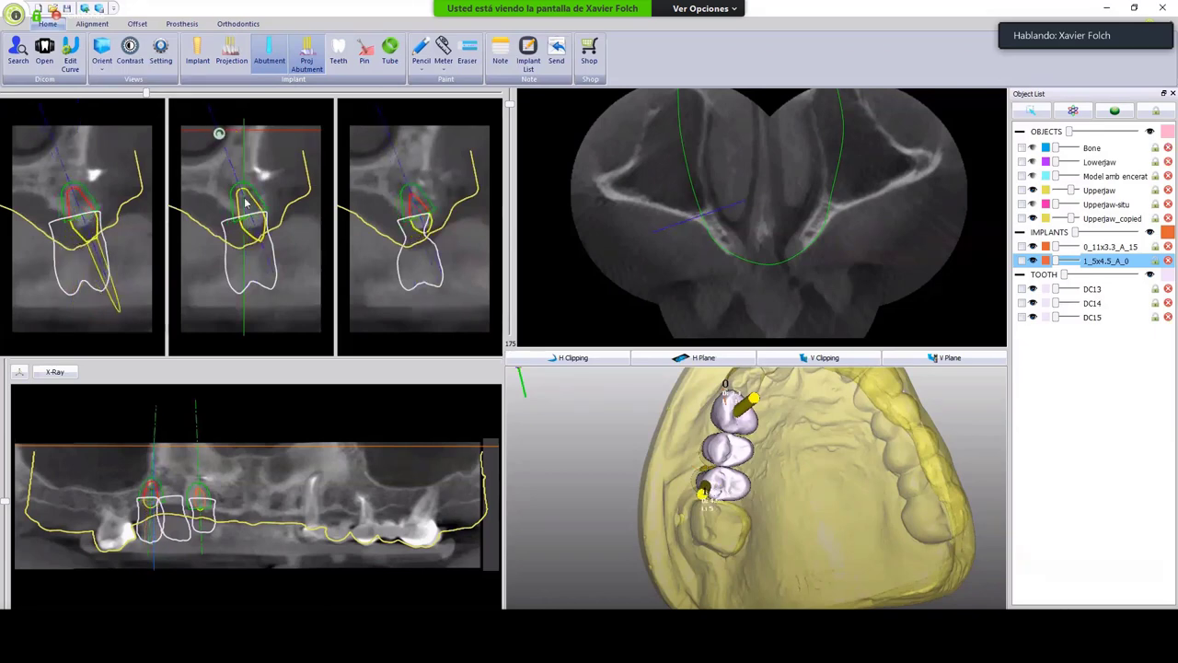
pyautogui.rightClick(245, 204)
pyautogui.click(281, 229)
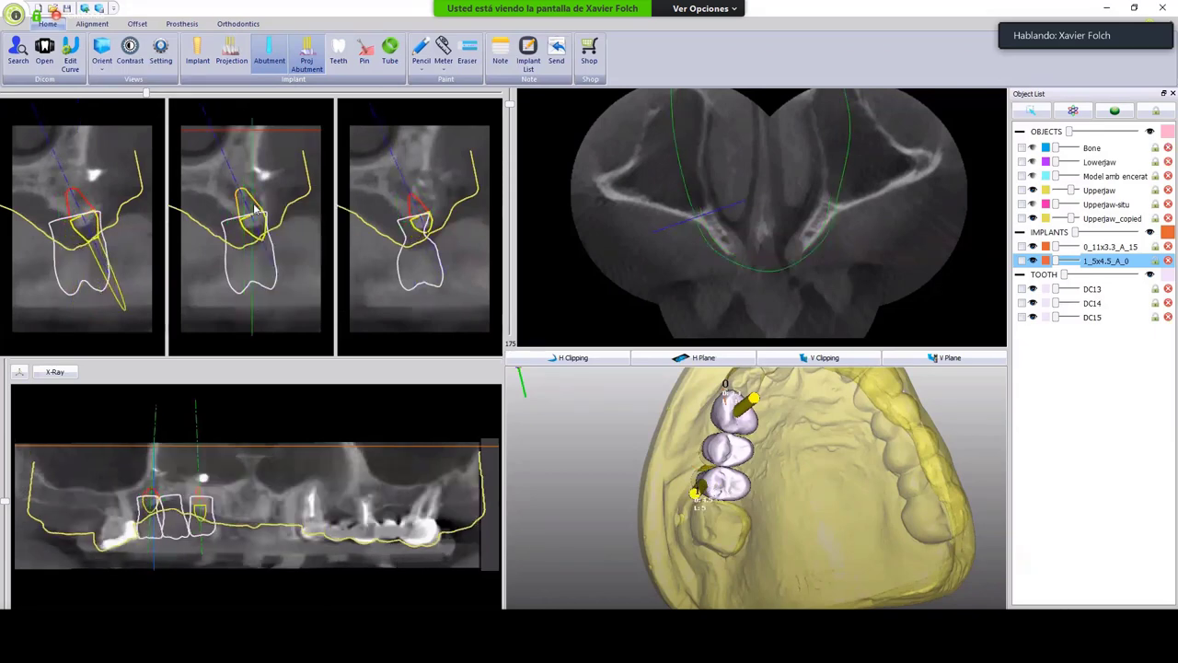
# Straighten the DC15 implant's tilt and fine-tune its position in the cross-section so its abutment axis passes through the tooth.
pyautogui.scroll(8, 250, 209)
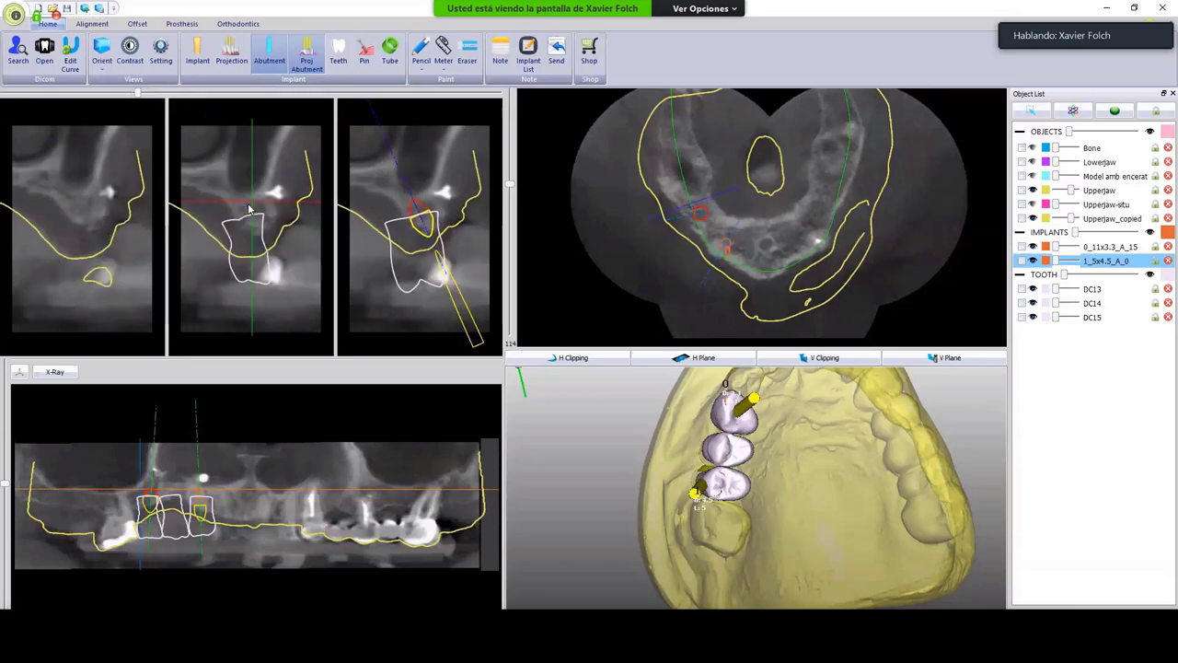
pyautogui.scroll(-3, 249, 209)
pyautogui.scroll(-3, 249, 209)
pyautogui.moveTo(214, 134); pyautogui.dragTo(236, 128)
pyautogui.scroll(-10, 242, 199)
pyautogui.scroll(10, 247, 206)
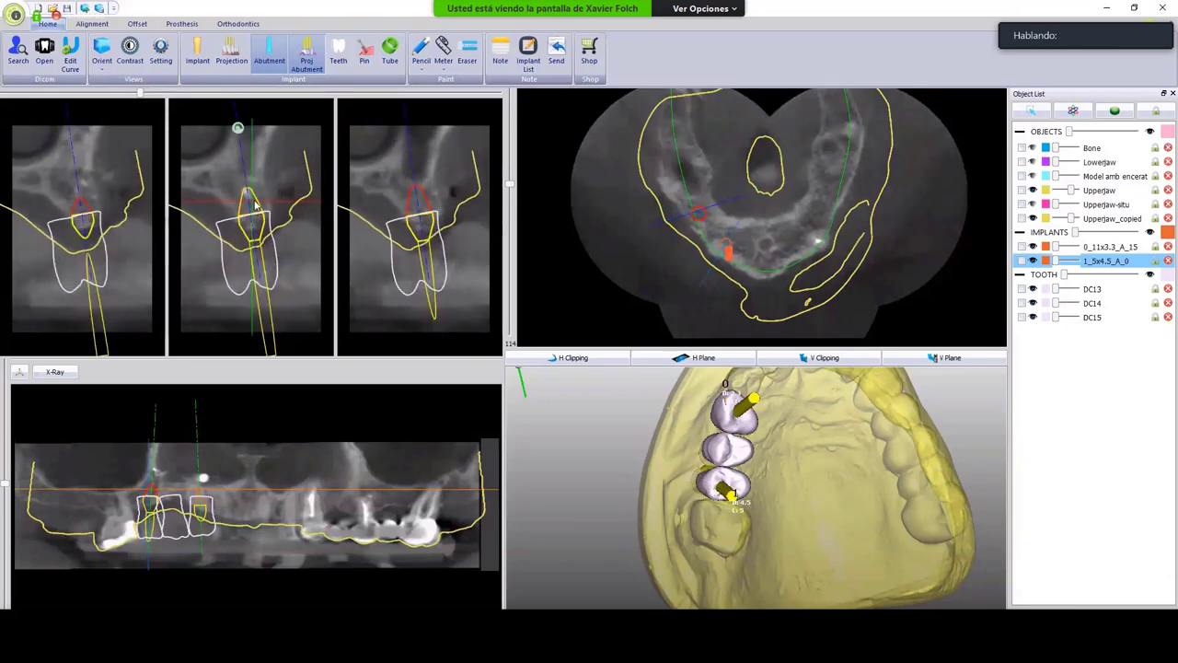
pyautogui.click(249, 210)
pyautogui.moveTo(246, 213); pyautogui.dragTo(244, 208)
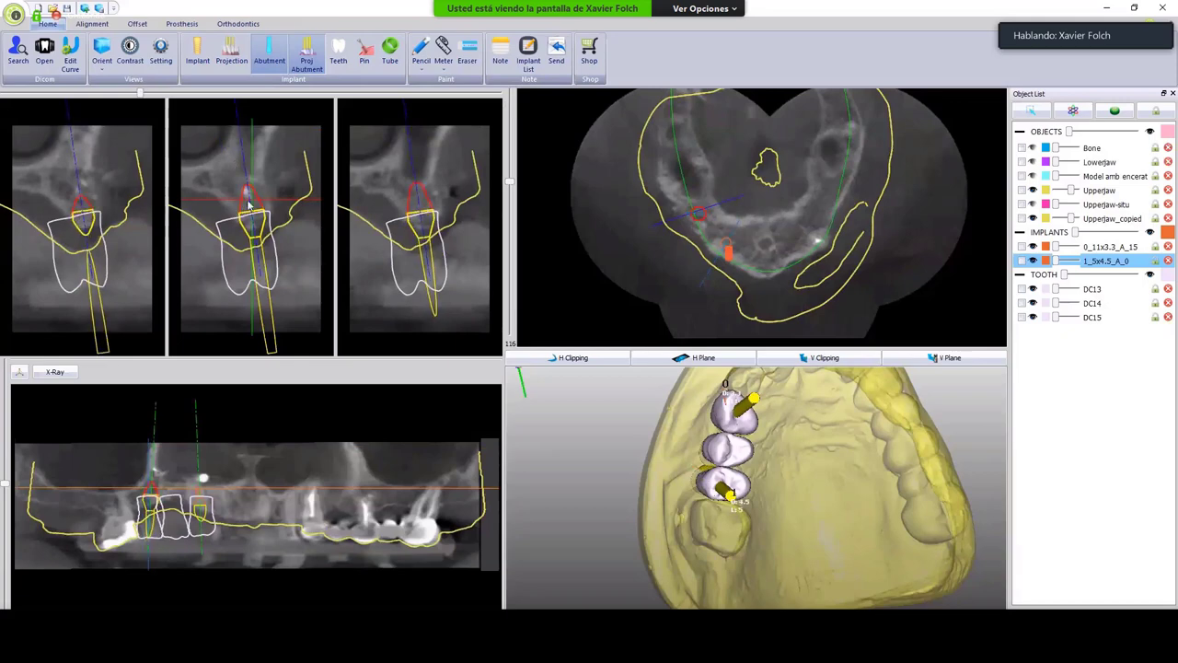
pyautogui.scroll(-4, 248, 207)
pyautogui.scroll(4, 249, 208)
pyautogui.scroll(4, 249, 210)
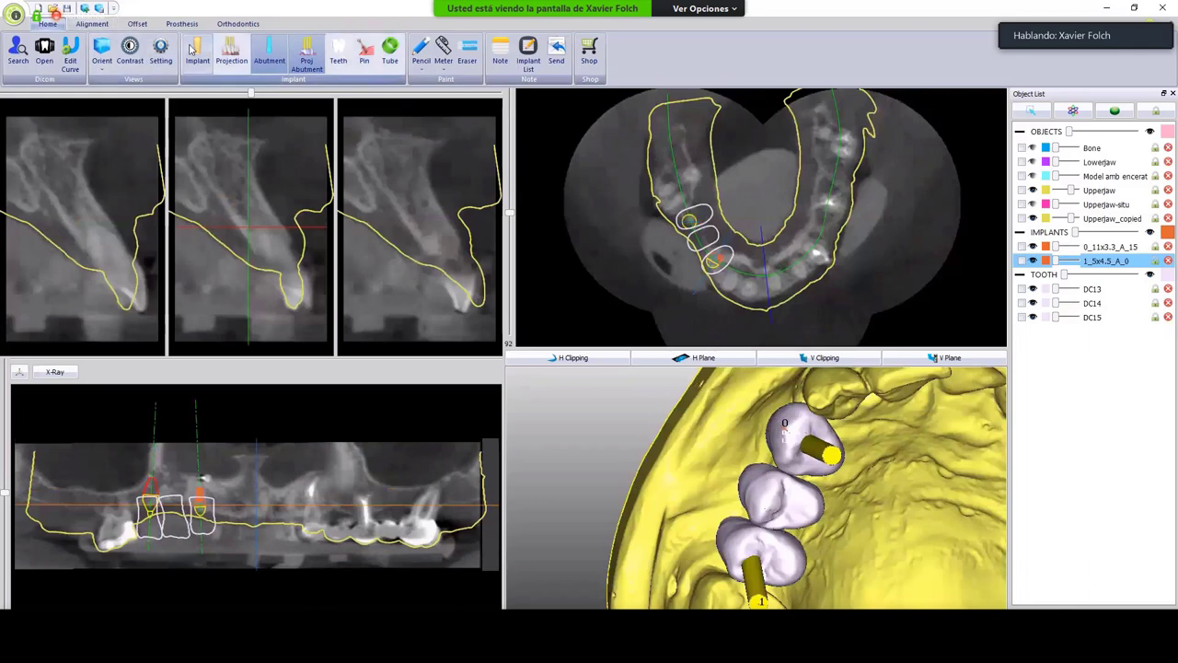
# Apply LIMA guide tubes to all implants, with distance 9.5, height 4, external diameter 7.5 and internal diameter 5.4.
pyautogui.click(208, 51)
pyautogui.click(538, 227)
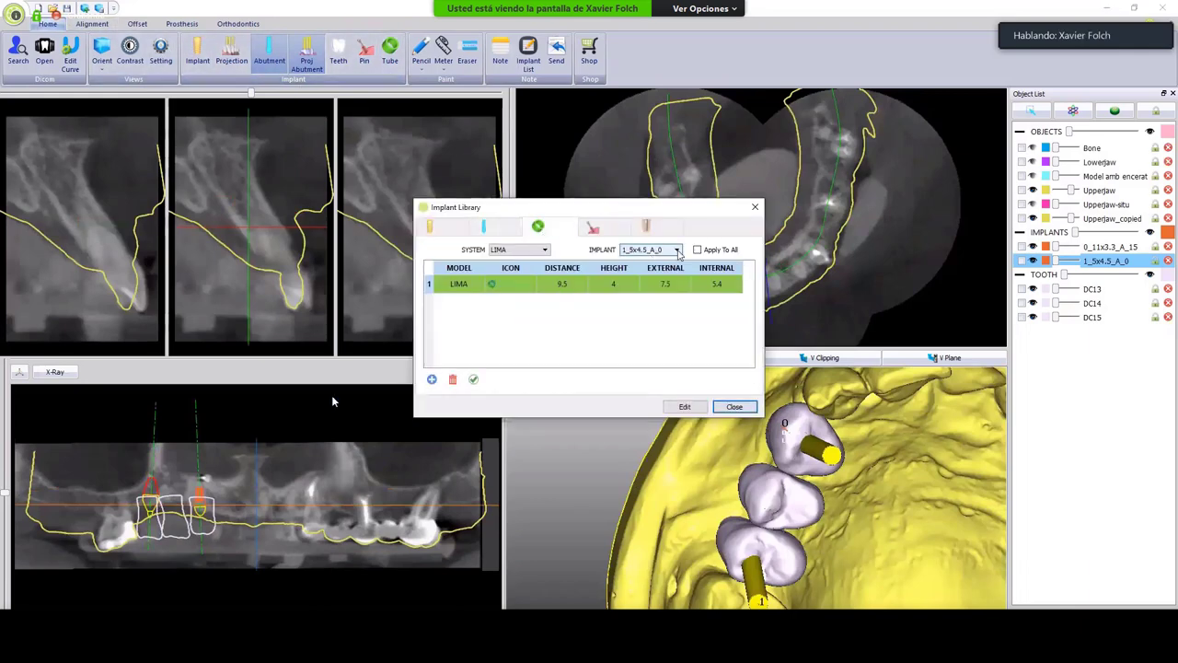
pyautogui.click(697, 250)
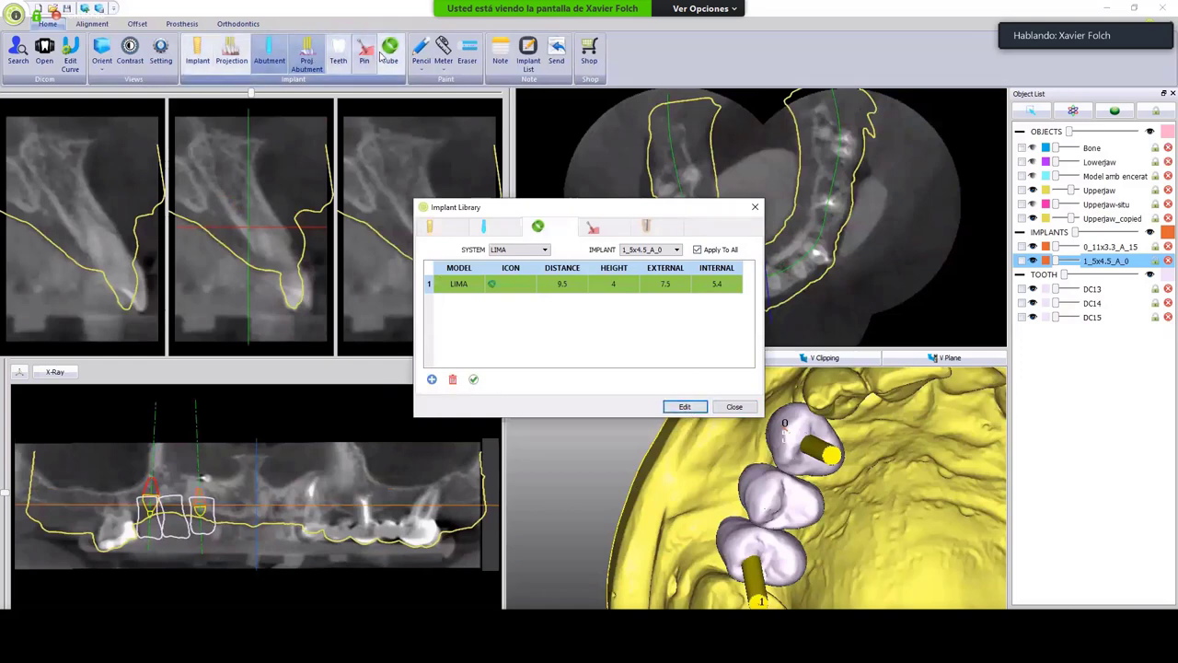
pyautogui.doubleClick(599, 281)
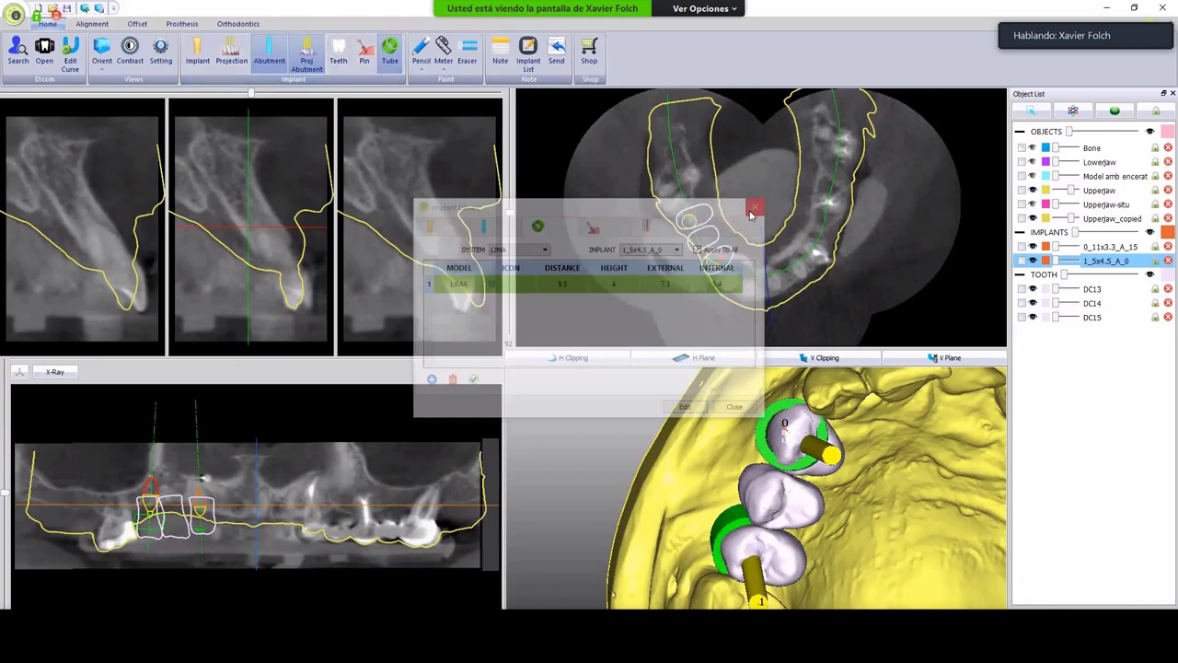
pyautogui.click(730, 409)
# Hide the teeth and inspect both guide tubes in 3D from the buccal side of the upper jaw.
pyautogui.scroll(-5, 782, 497)
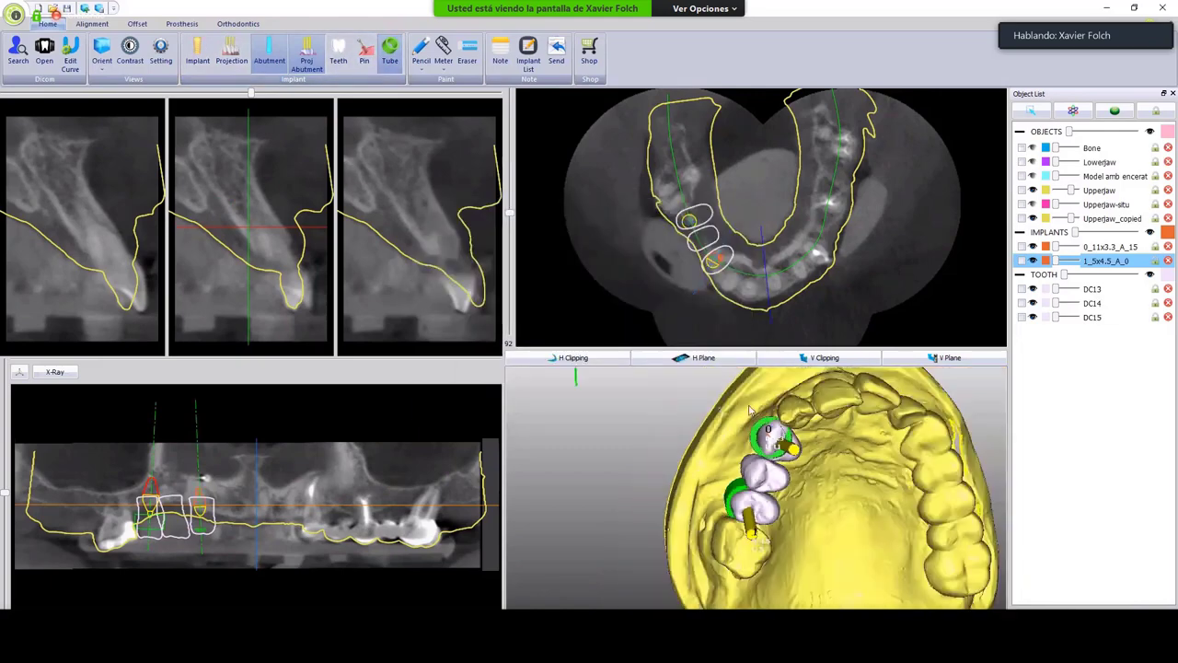
pyautogui.moveTo(782, 502); pyautogui.dragTo(855, 323, button='right')
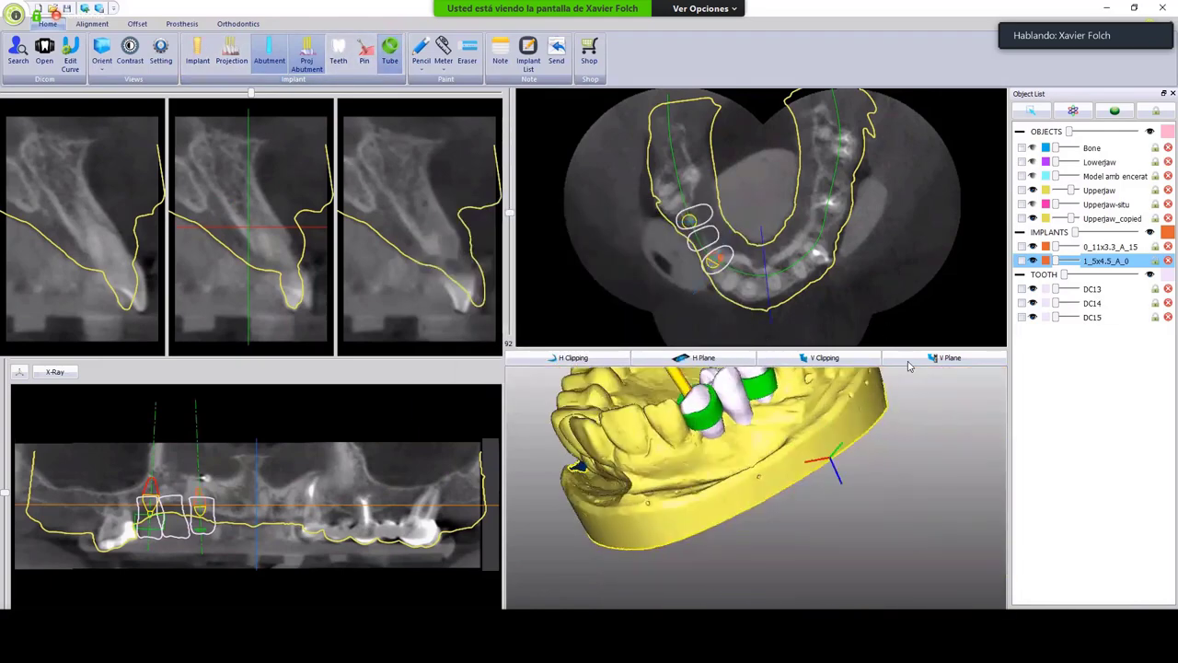
pyautogui.click(1150, 275)
pyautogui.moveTo(843, 497); pyautogui.dragTo(806, 364, button='right')
pyautogui.scroll(4, 814, 422)
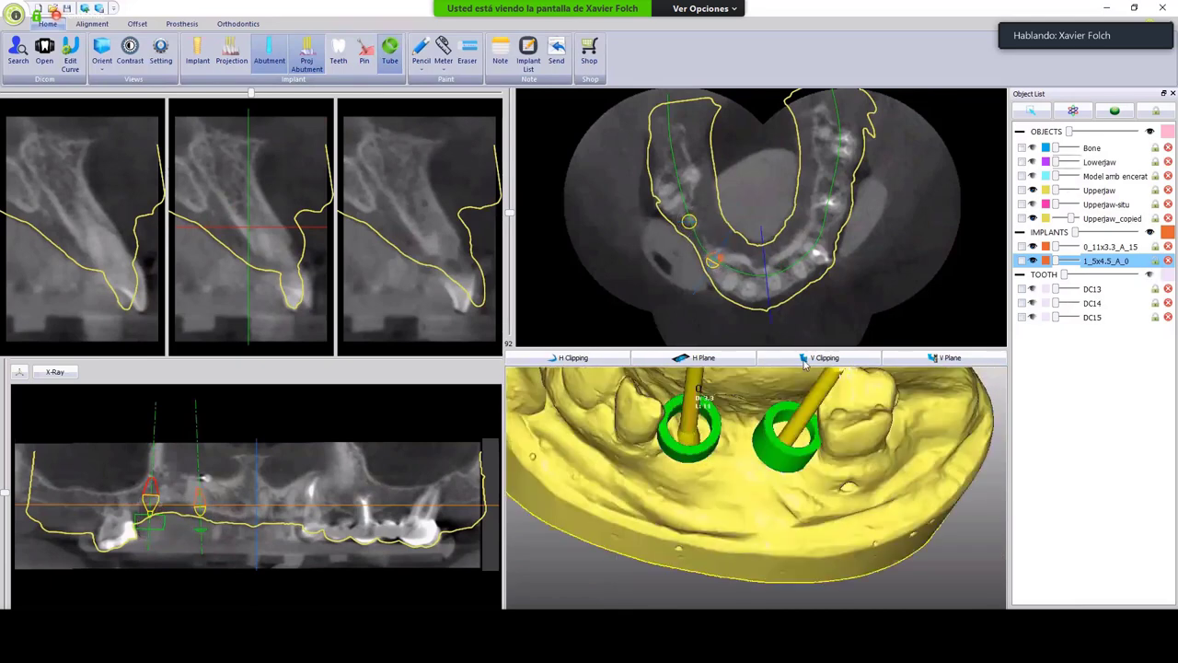
pyautogui.moveTo(803, 365); pyautogui.dragTo(882, 270)
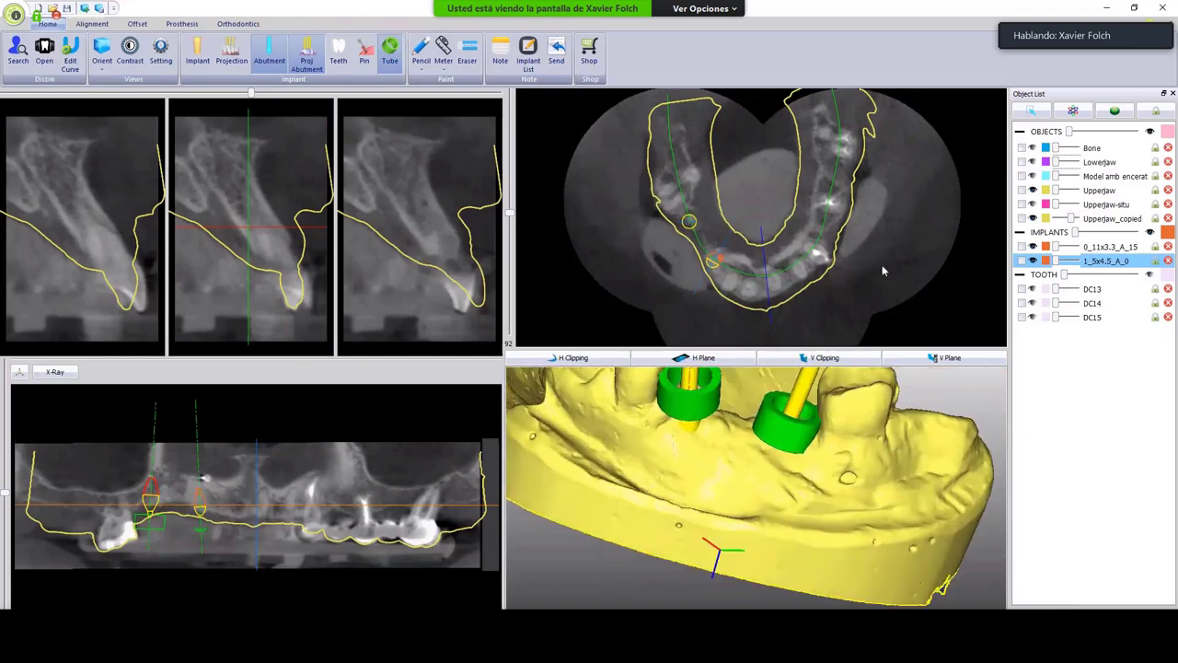
# Examine the clearance between the guide tubes, neighbouring teeth and gum in the enlarged offset workspace.
pyautogui.click(138, 26)
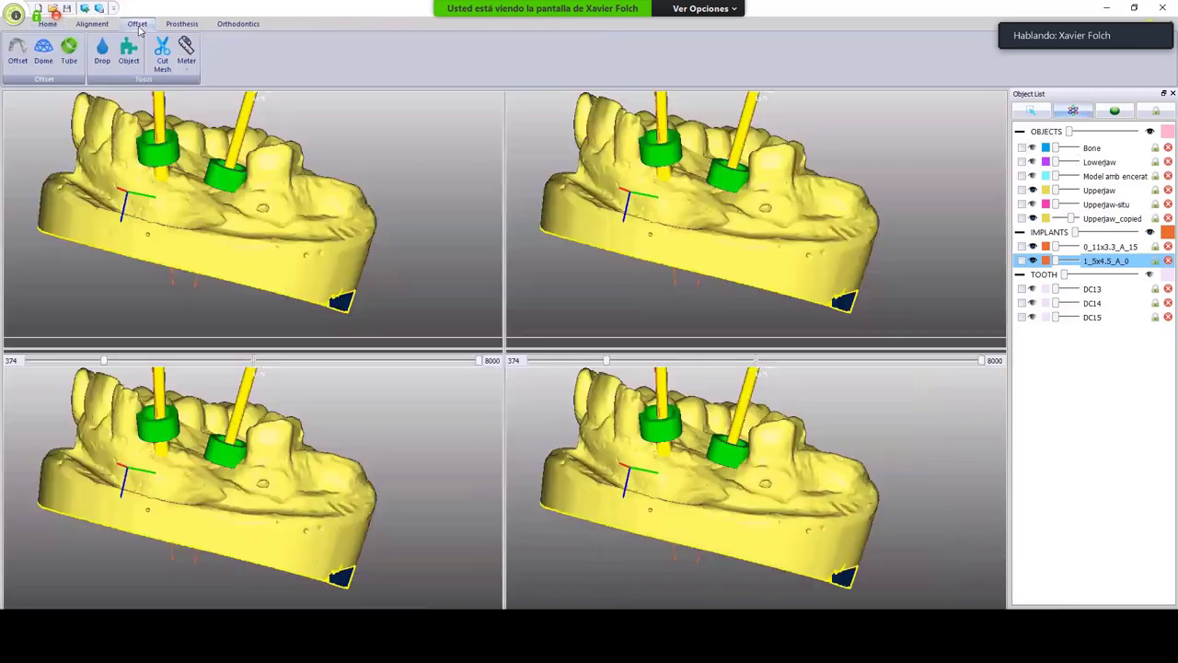
pyautogui.scroll(5, 408, 258)
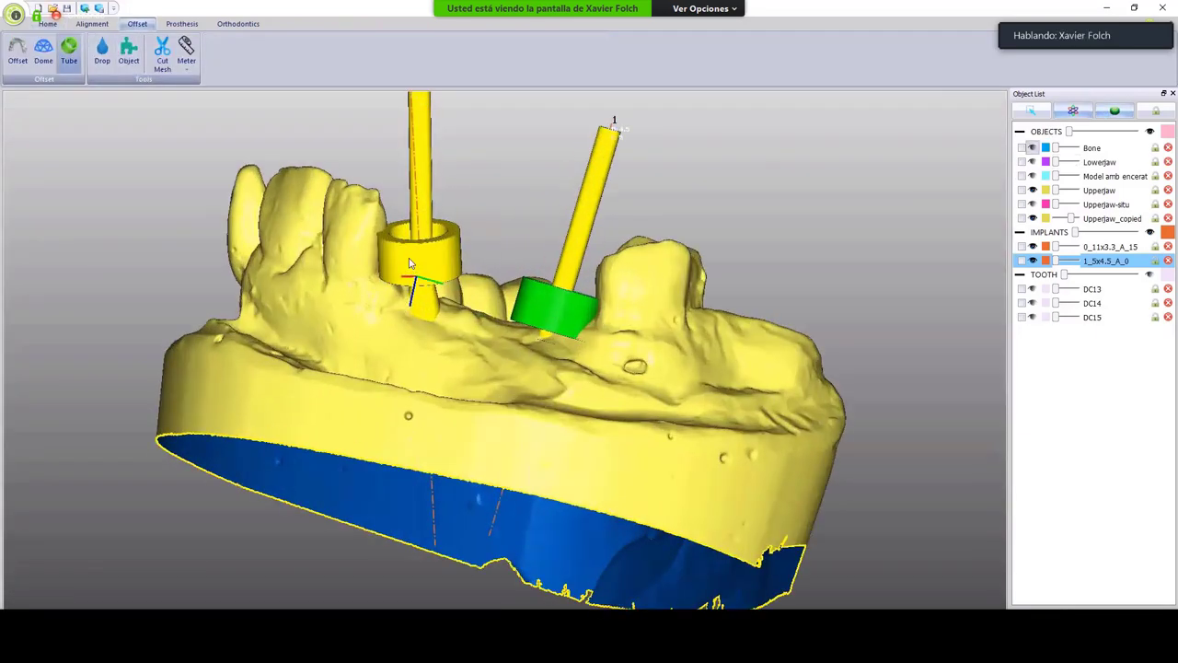
pyautogui.scroll(3, 433, 250)
pyautogui.scroll(-3, 433, 250)
pyautogui.scroll(4, 433, 249)
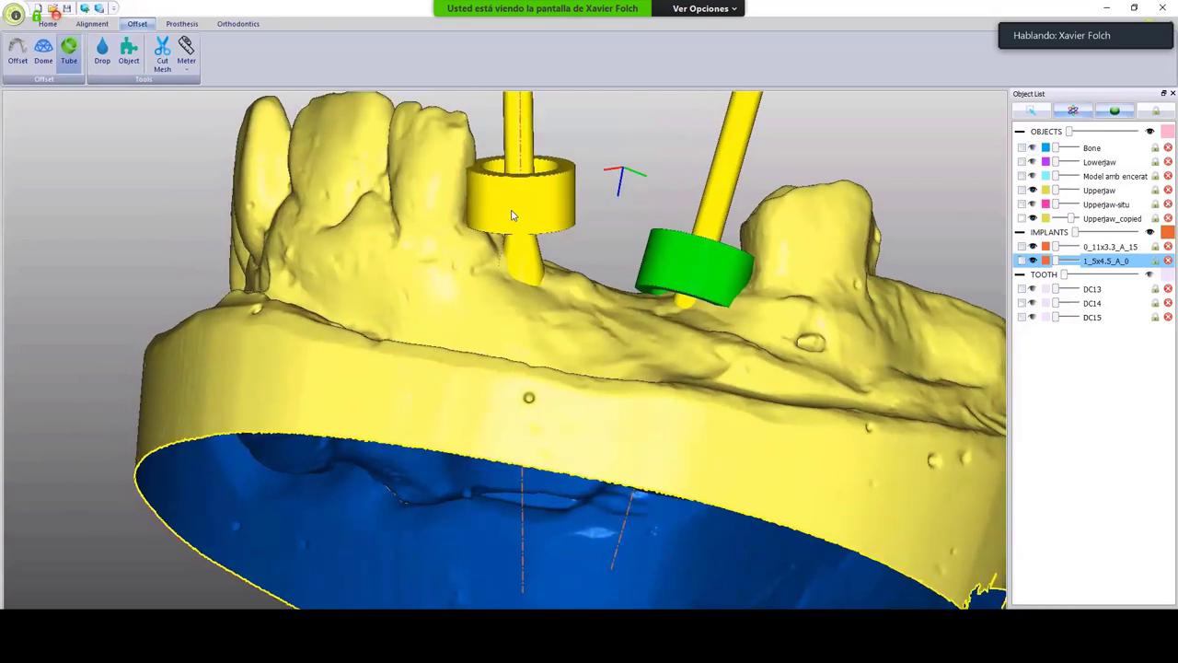
pyautogui.moveTo(516, 213); pyautogui.dragTo(627, 116, button='middle')
pyautogui.scroll(-3, 532, 183)
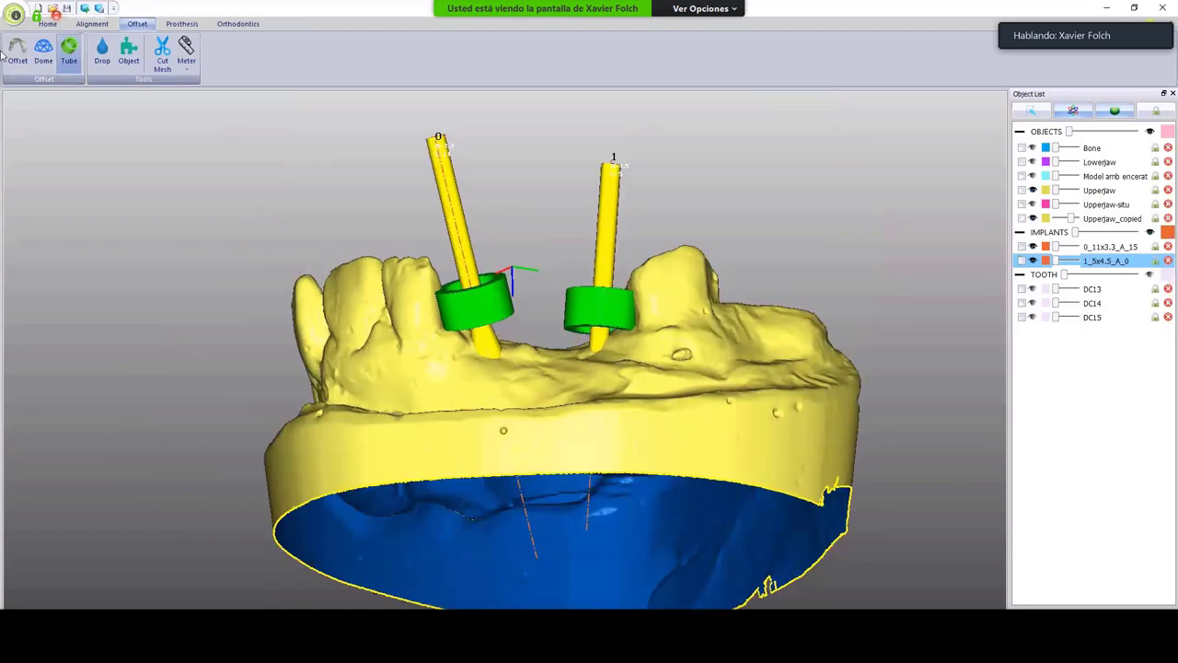
# Make the upper jaw translucent and fine-tune the DC15 implant's position and tilt in the panoramic view.
pyautogui.click(48, 25)
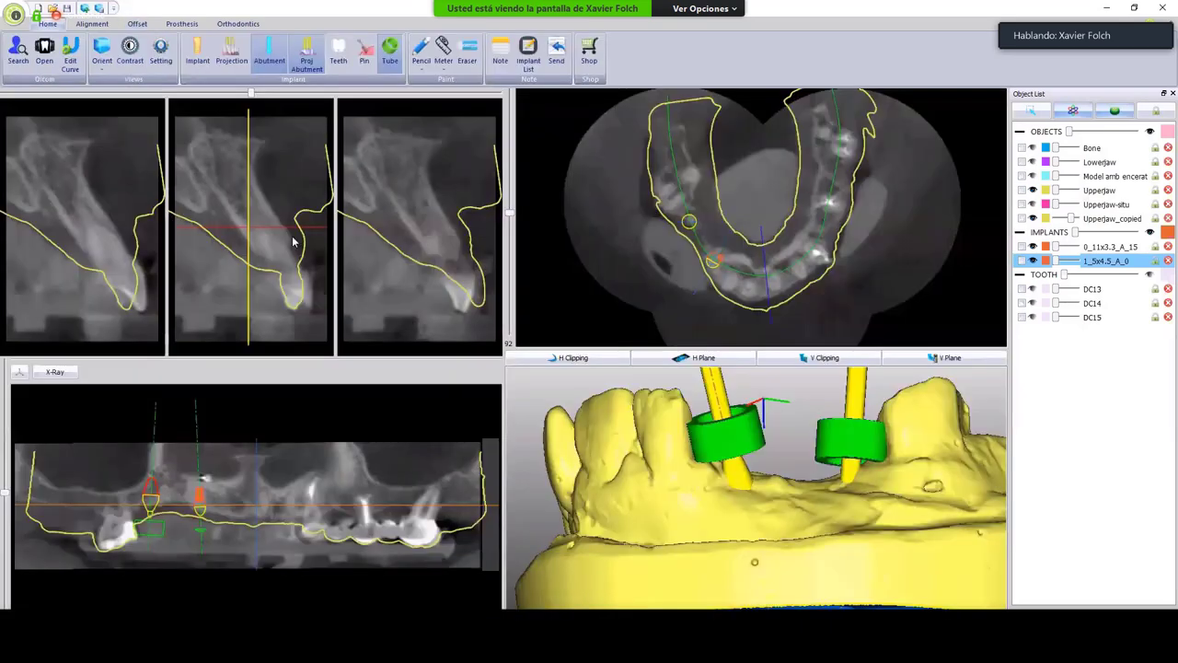
pyautogui.moveTo(860, 522); pyautogui.dragTo(875, 560, button='middle')
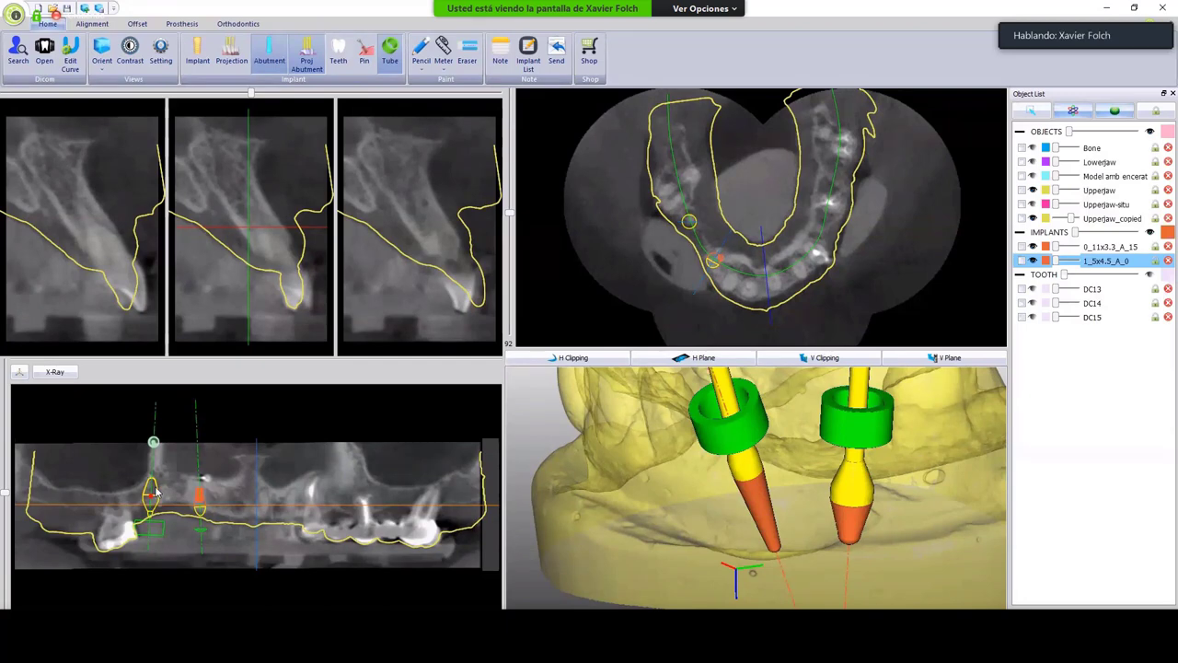
pyautogui.click(154, 494)
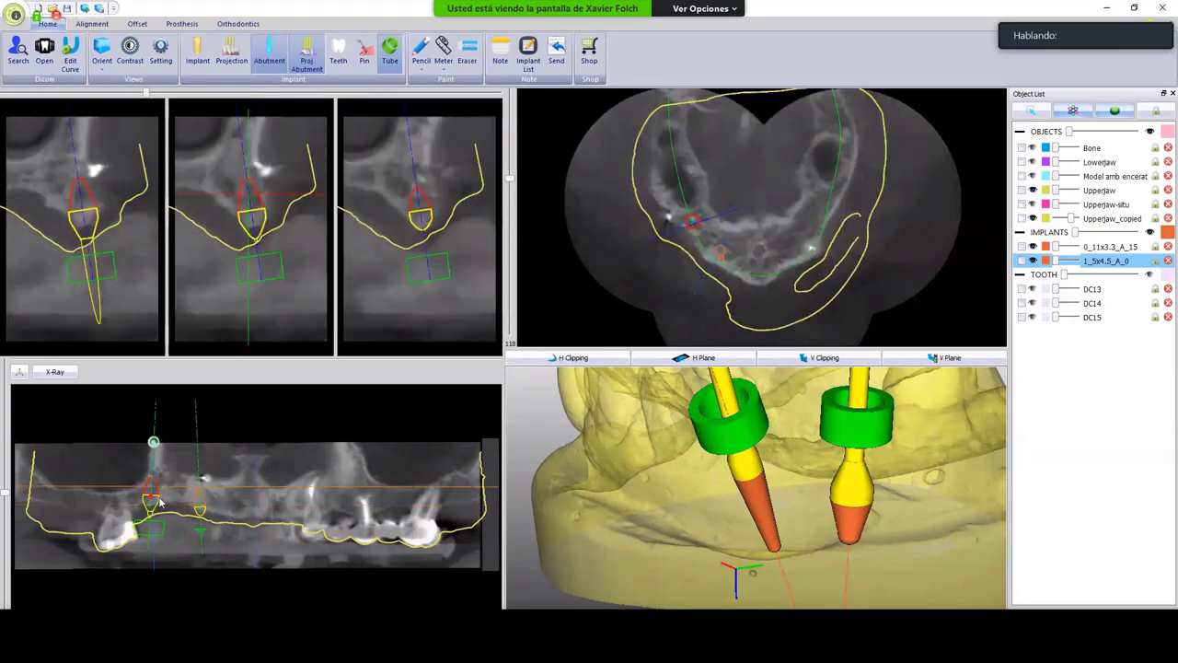
pyautogui.moveTo(156, 492); pyautogui.dragTo(160, 492)
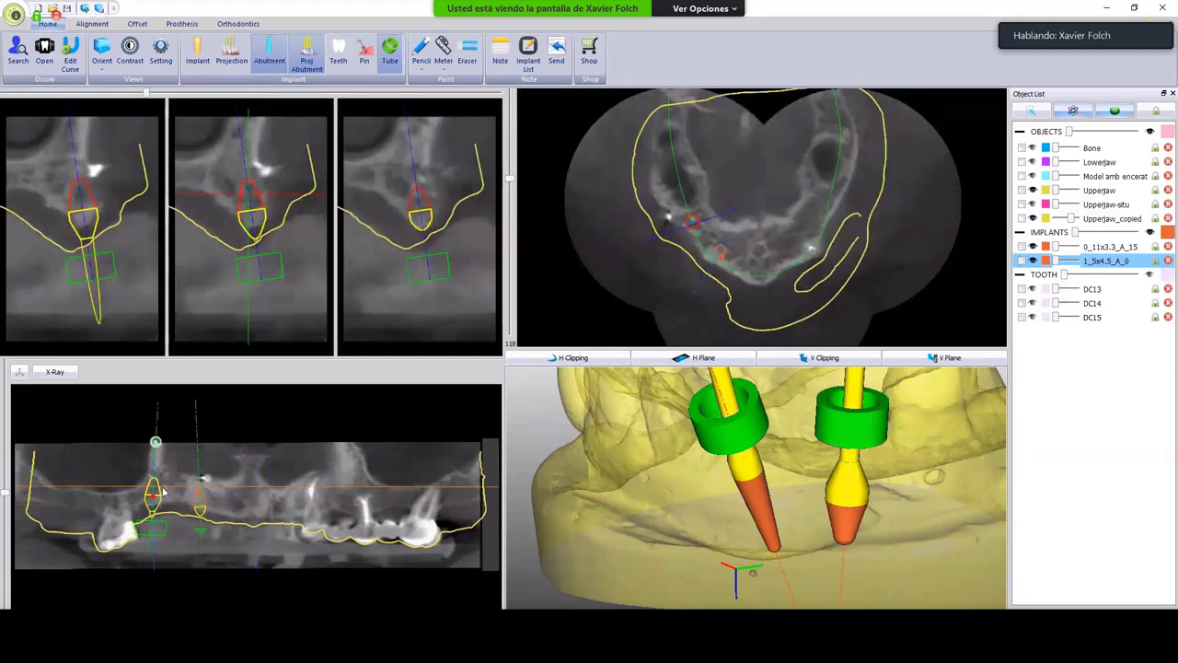
pyautogui.moveTo(158, 451)
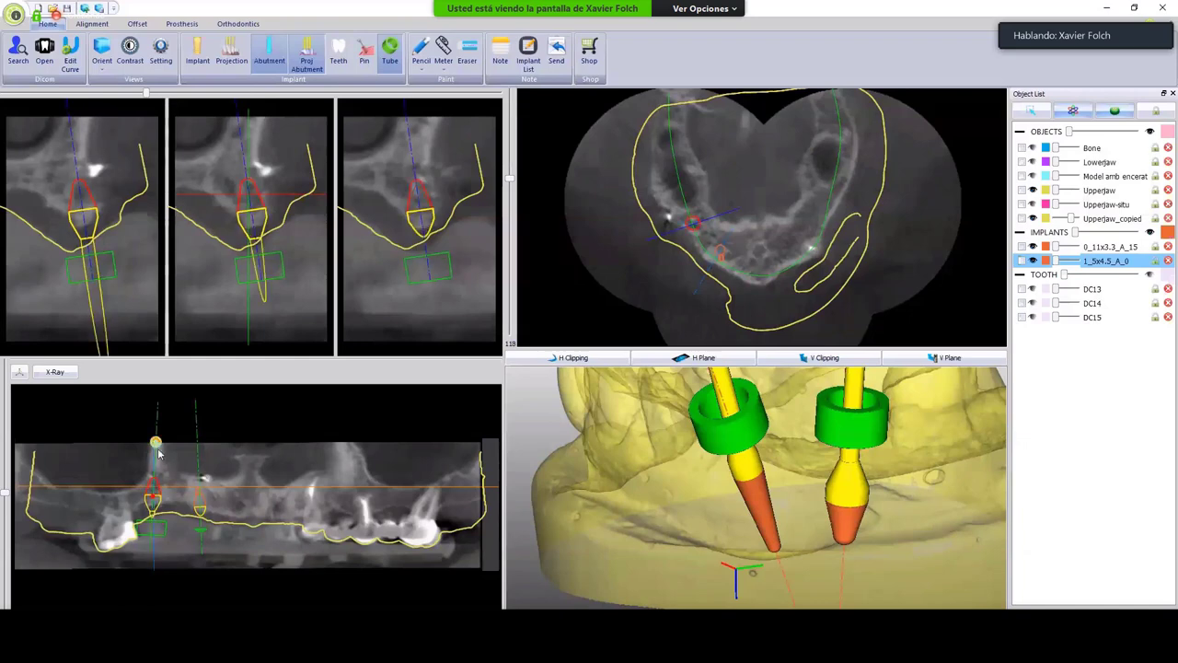
pyautogui.moveTo(157, 444); pyautogui.dragTo(153, 443)
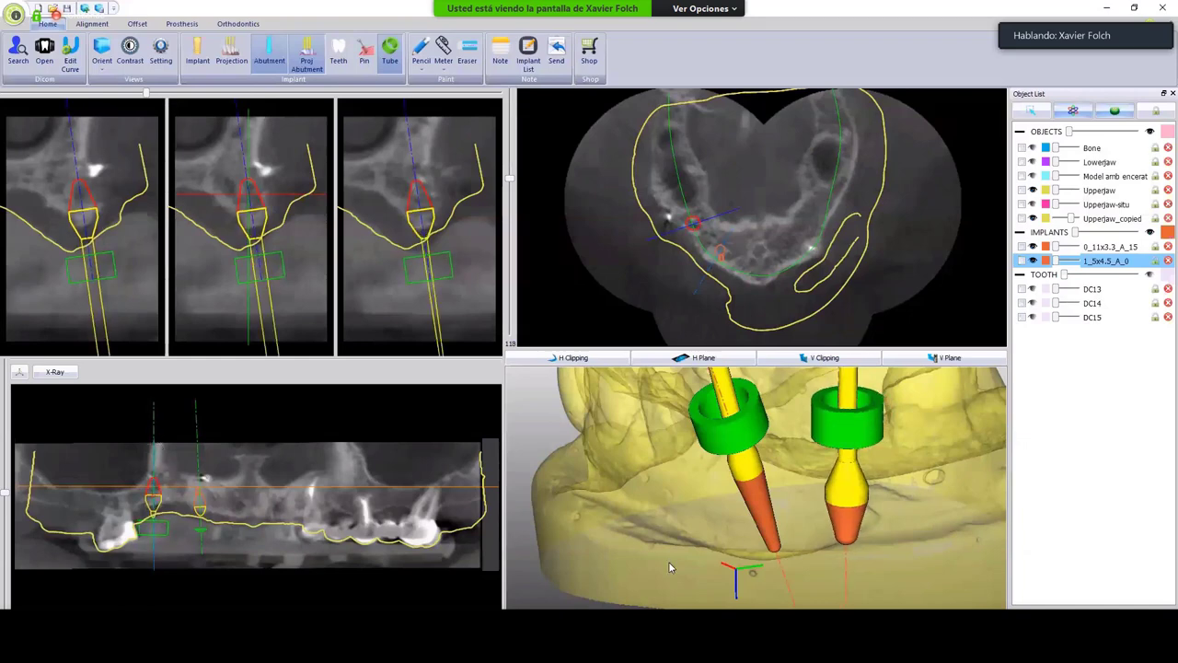
# Show the teeth to check the tubes and abutments from above, hide them again and dismiss the chat window.
pyautogui.click(1150, 274)
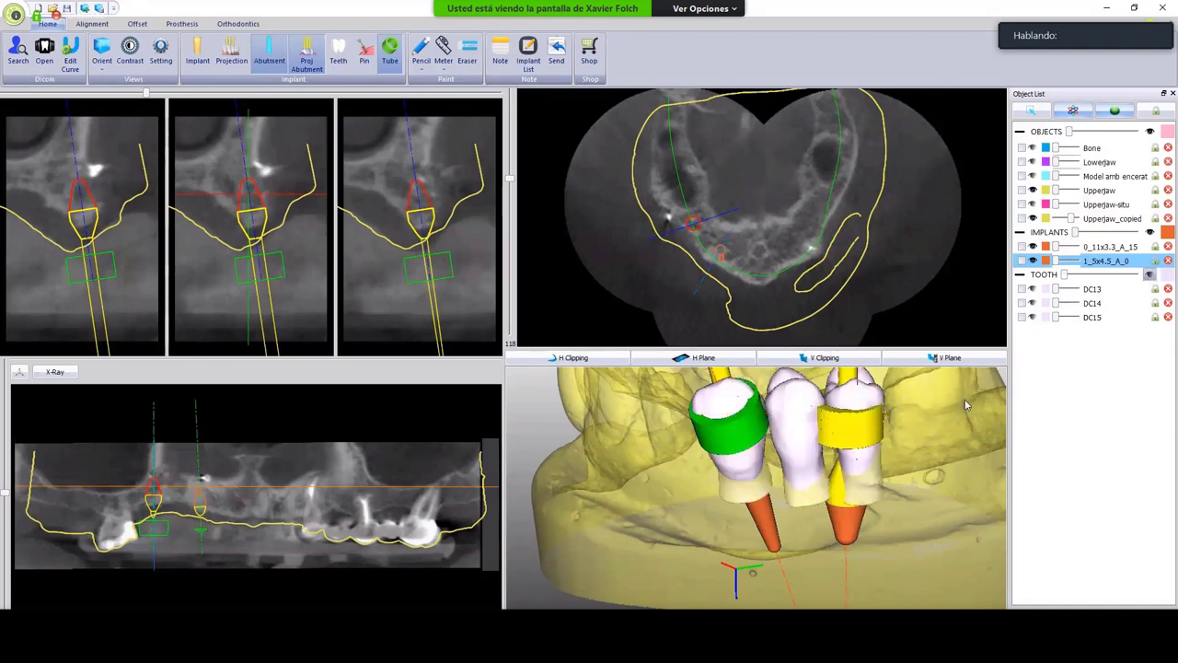
pyautogui.scroll(-4, 957, 433)
pyautogui.moveTo(957, 438); pyautogui.dragTo(903, 528, button='right')
pyautogui.click(903, 529)
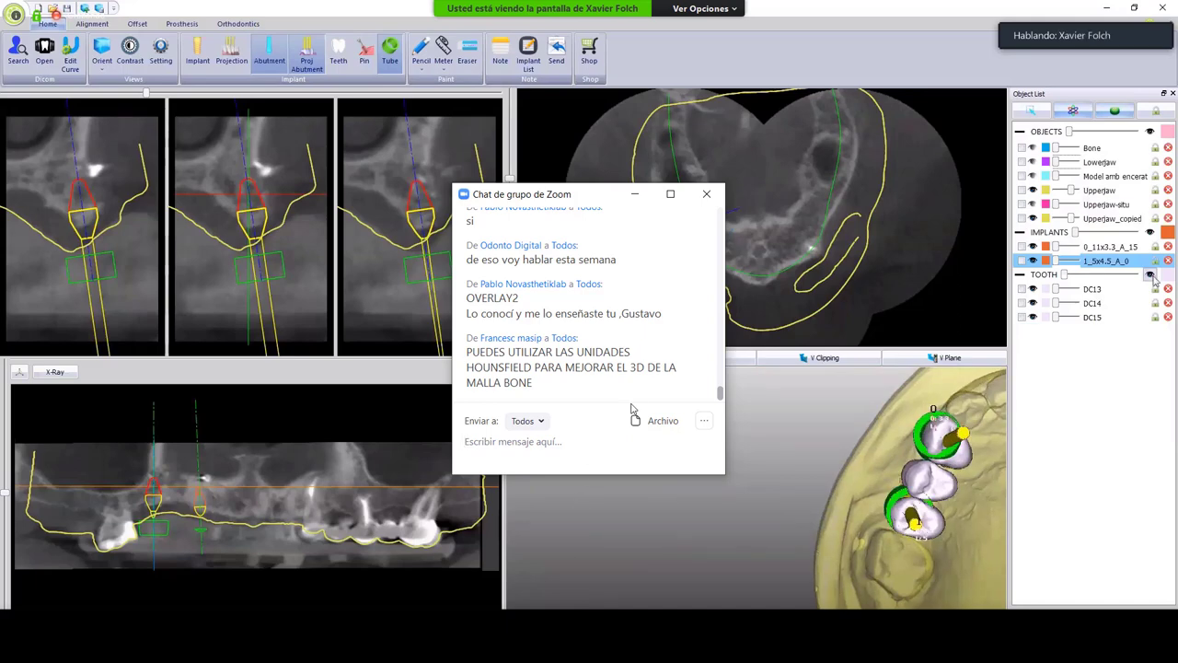
pyautogui.click(1151, 275)
pyautogui.moveTo(911, 511); pyautogui.dragTo(637, 519, button='middle')
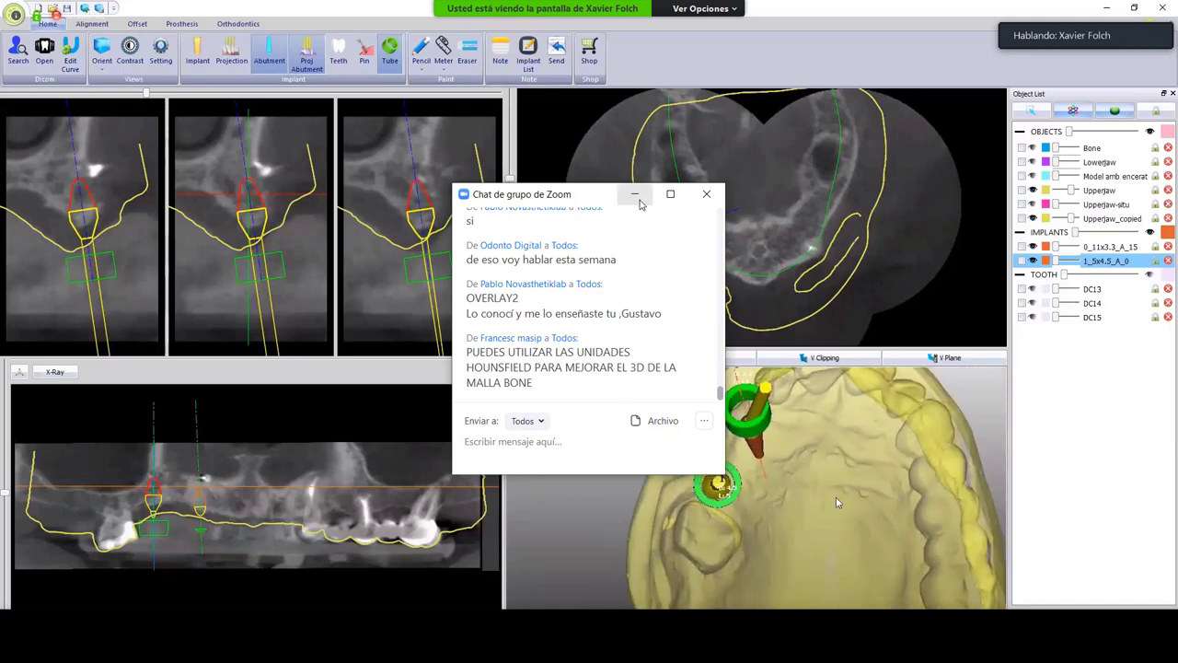
pyautogui.click(637, 197)
pyautogui.moveTo(846, 495)
pyautogui.mouseDown()
pyautogui.moveTo(812, 405)
pyautogui.moveTo(815, 430)
pyautogui.moveTo(707, 416)
pyautogui.moveTo(847, 481)
pyautogui.mouseUp()
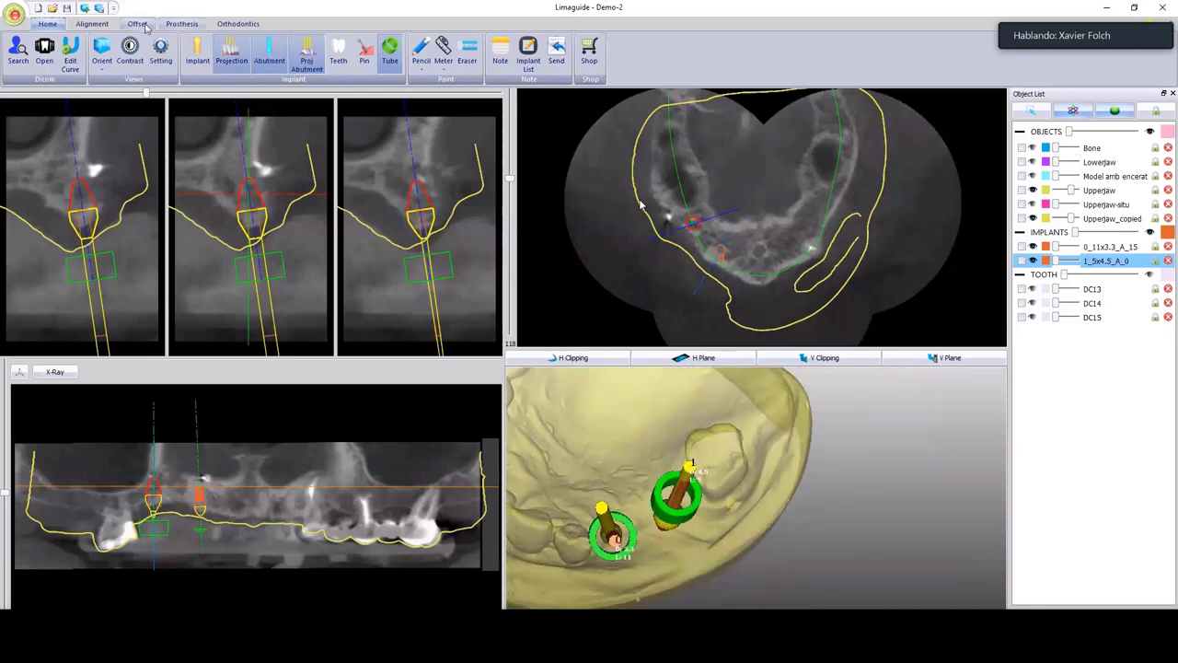
# Duplicate teeth DC13, DC14 and DC15 in the offset workspace, with the implants hidden and the teeth shown on the jaw copy.
pyautogui.click(138, 24)
pyautogui.moveTo(356, 230)
pyautogui.mouseDown(button='middle')
pyautogui.moveTo(793, 477)
pyautogui.moveTo(761, 433)
pyautogui.moveTo(830, 402)
pyautogui.mouseUp(button='middle')
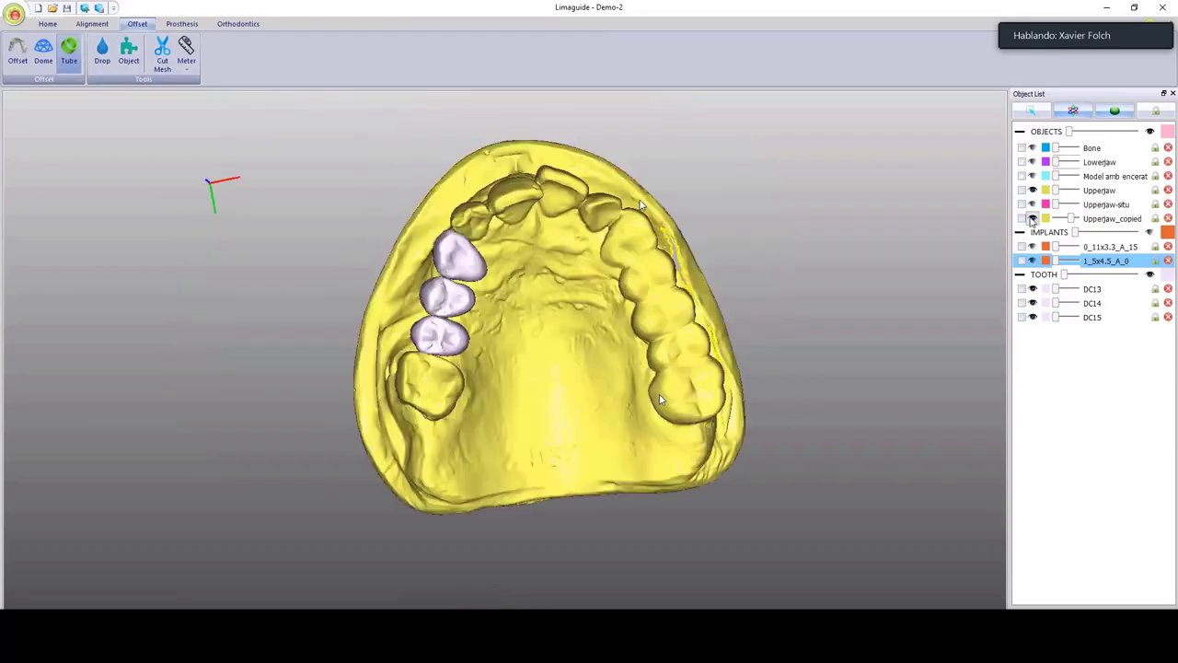
pyautogui.rightClick(446, 266)
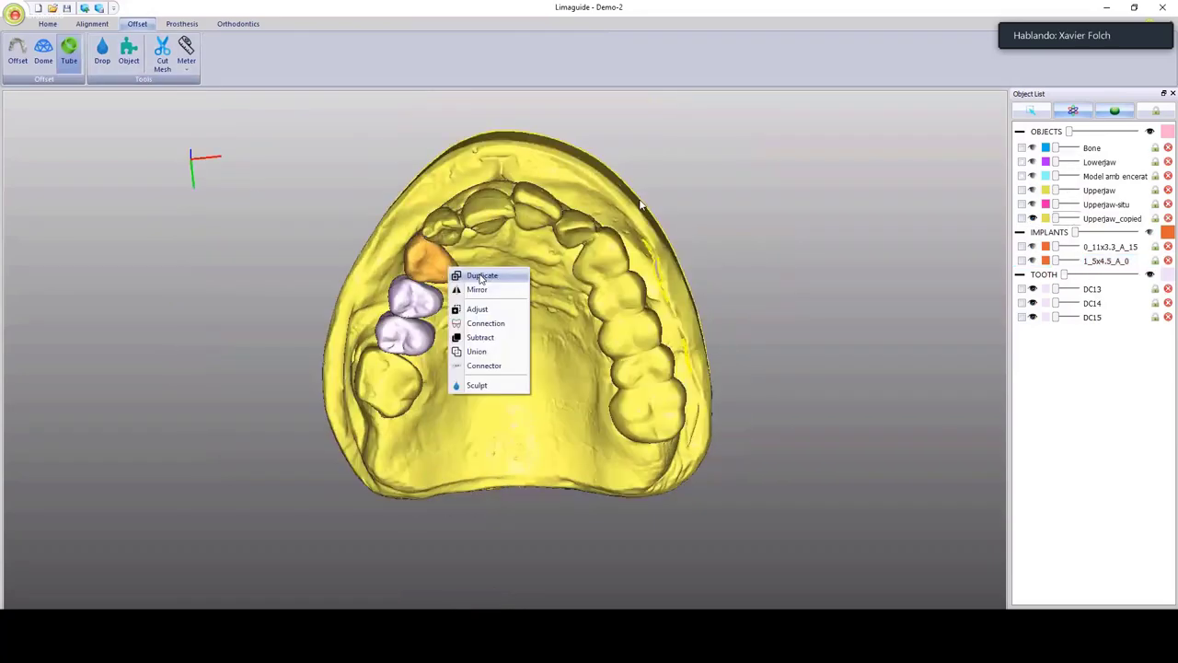
pyautogui.click(481, 276)
pyautogui.rightClick(422, 300)
pyautogui.click(451, 309)
pyautogui.rightClick(414, 349)
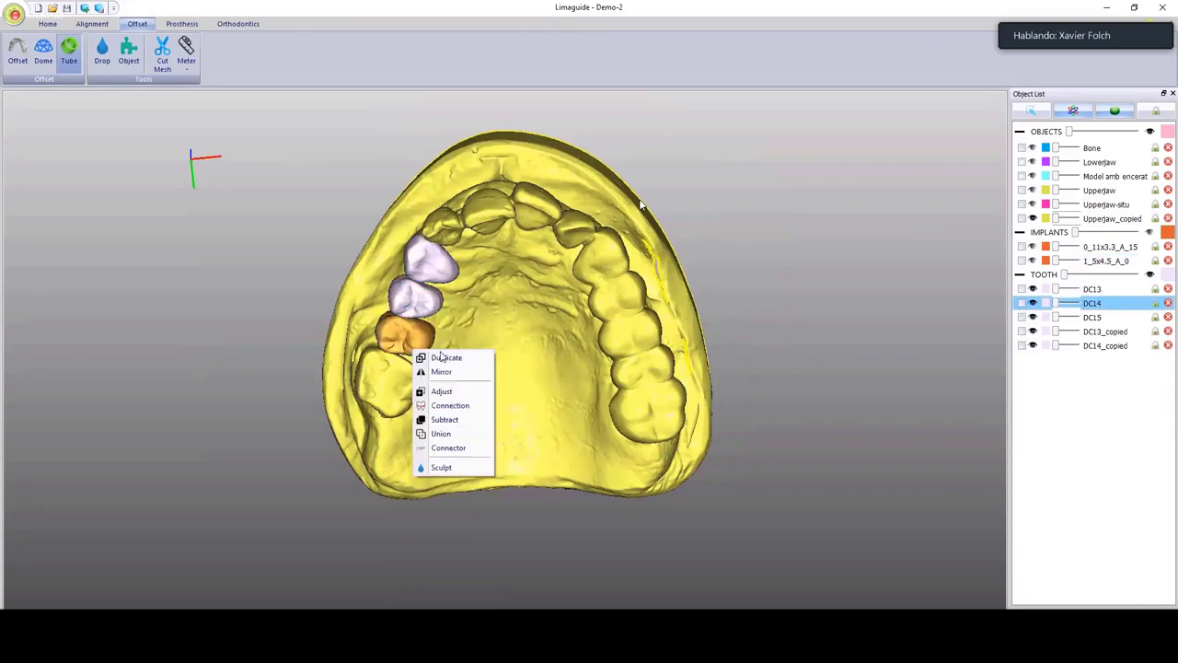
pyautogui.click(445, 357)
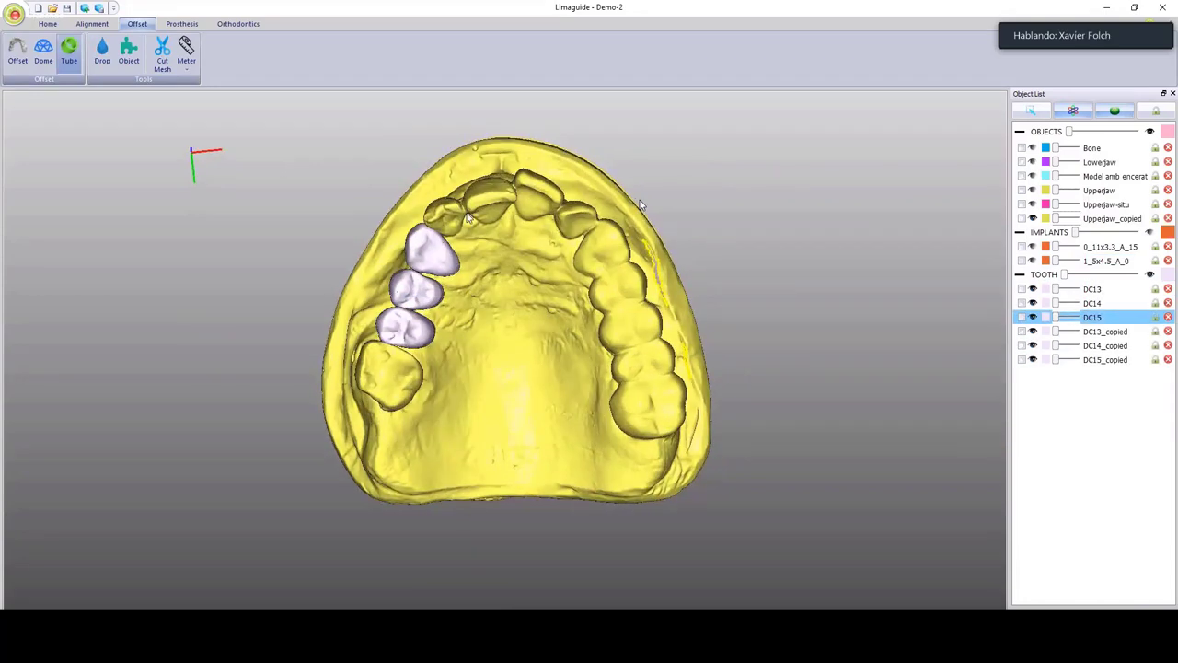
# Unite the Upperjaw_copied model with DC13_copied, DC14_copied and DC15_copied.
pyautogui.rightClick(484, 217)
pyautogui.click(511, 274)
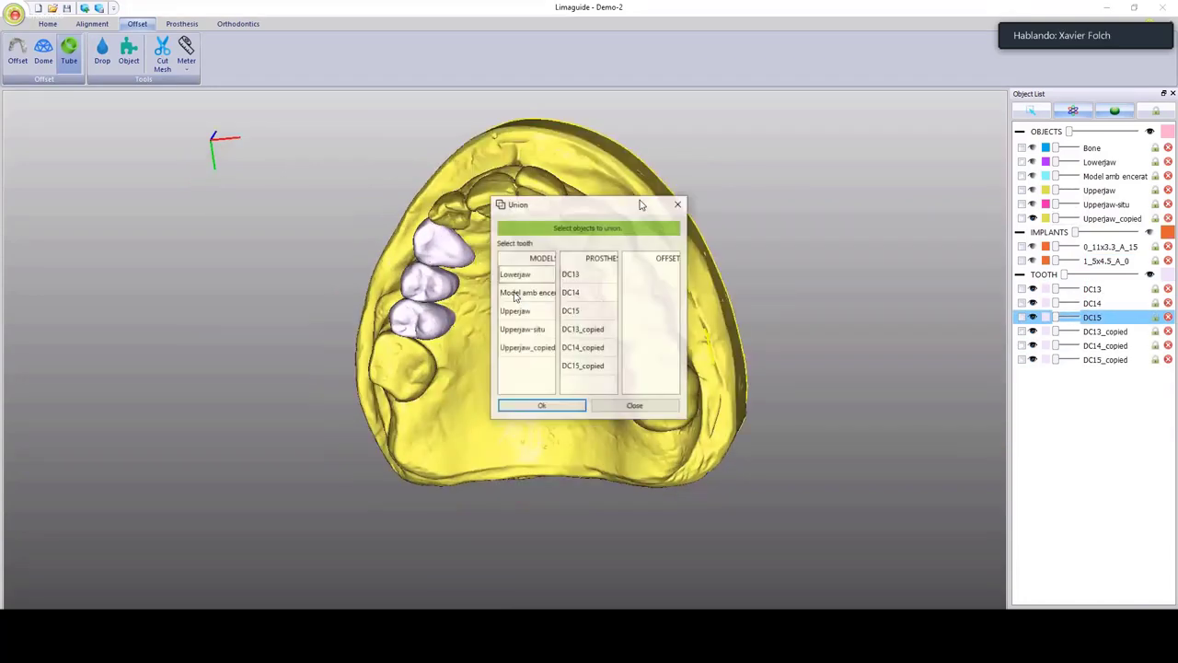
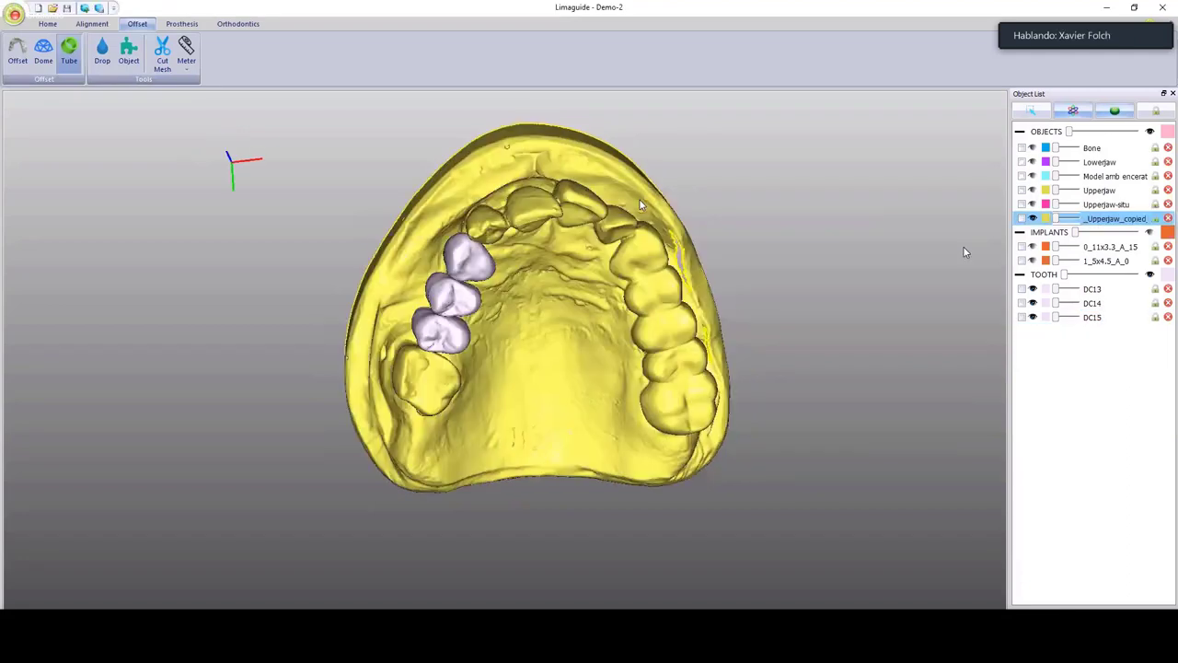
# Hide the teeth and recolour the merged upper jaw model salmon red with RGB 200, 102, 102.
pyautogui.click(1150, 275)
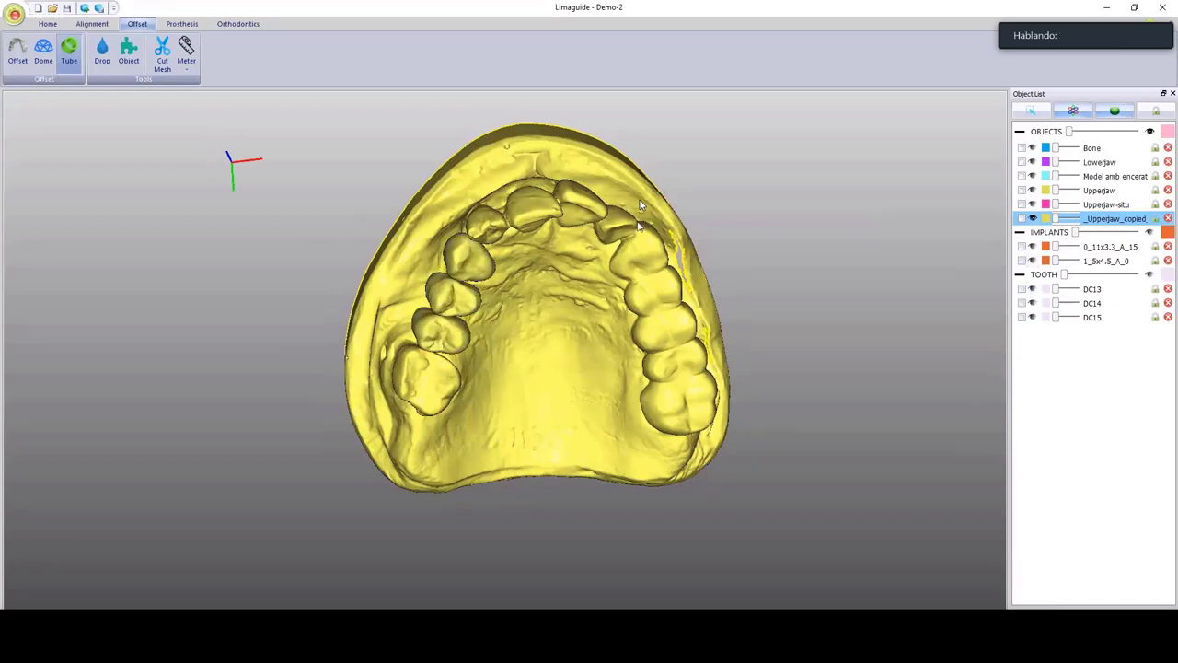
pyautogui.moveTo(638, 226); pyautogui.dragTo(640, 368, button='middle')
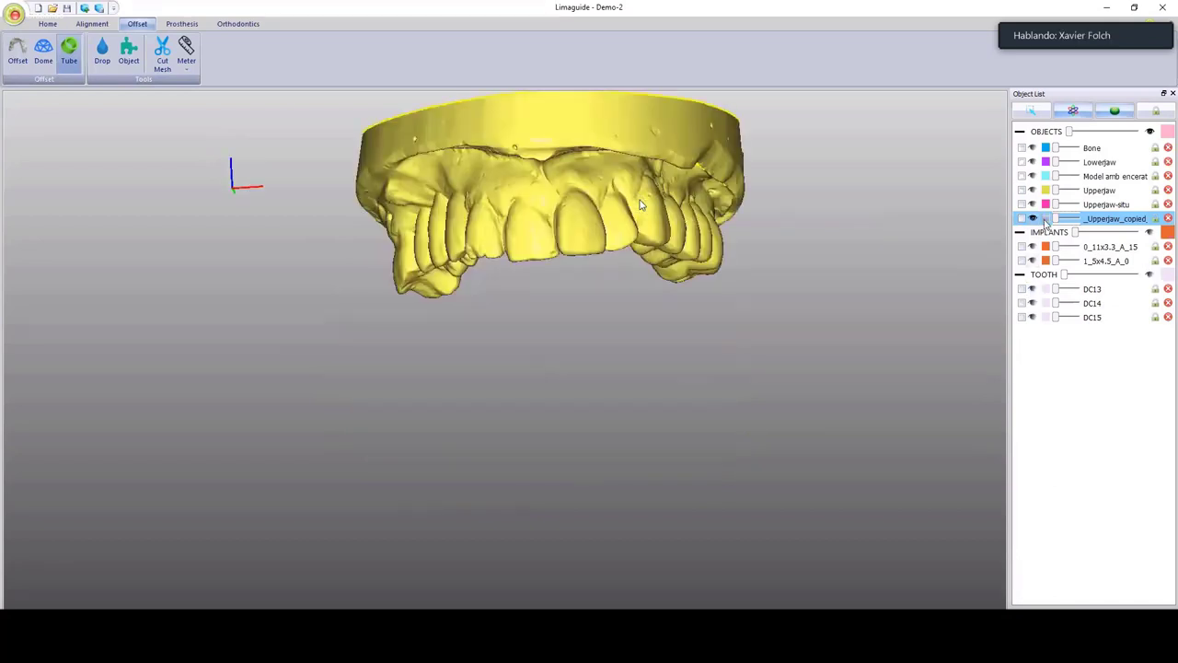
pyautogui.click(1046, 219)
pyautogui.moveTo(714, 279); pyautogui.dragTo(719, 279)
pyautogui.click(729, 244)
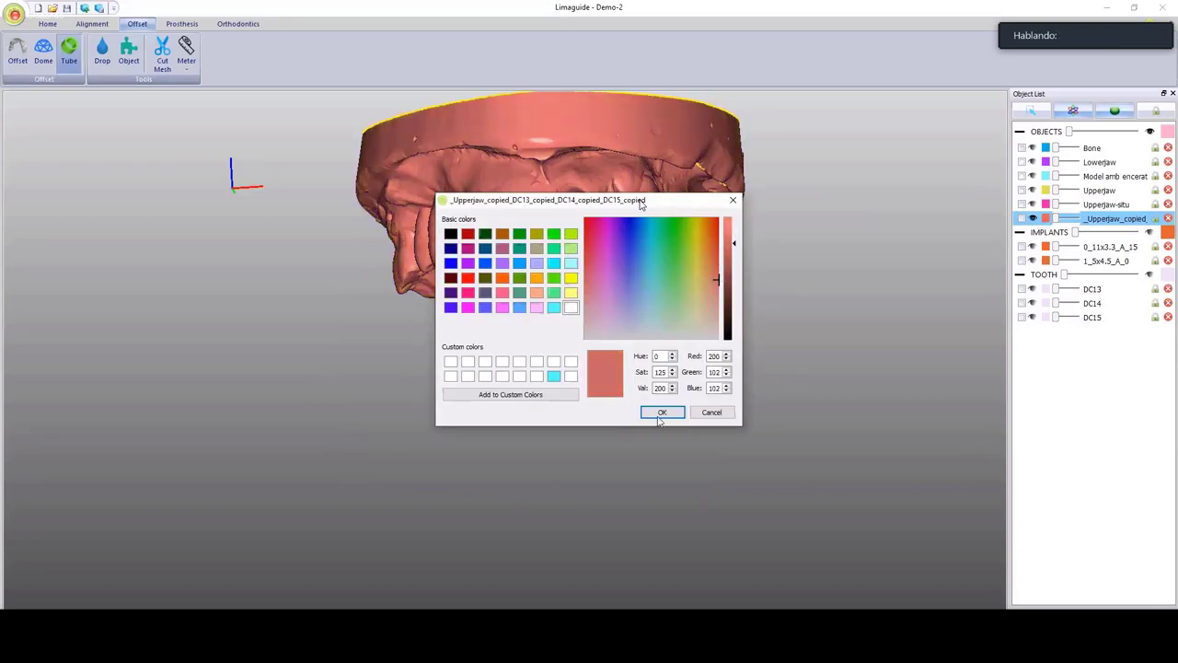
pyautogui.click(661, 412)
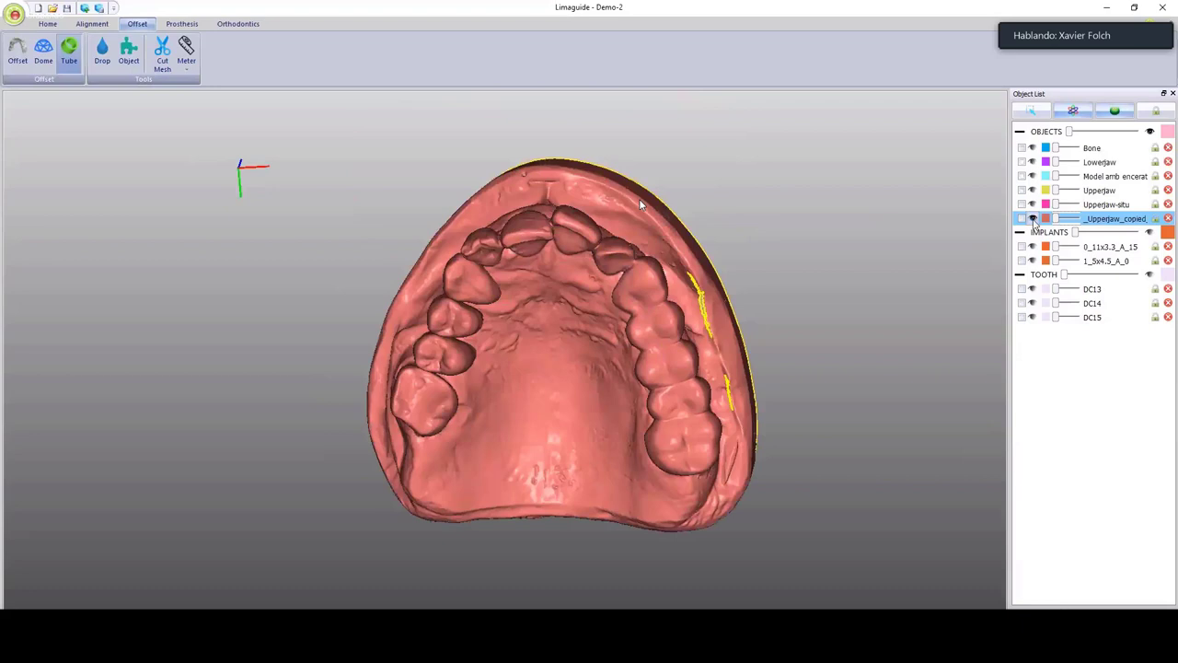
# Hide the merged jaw model and display the original Upperjaw together with the three teeth.
pyautogui.click(1032, 219)
pyautogui.click(1148, 274)
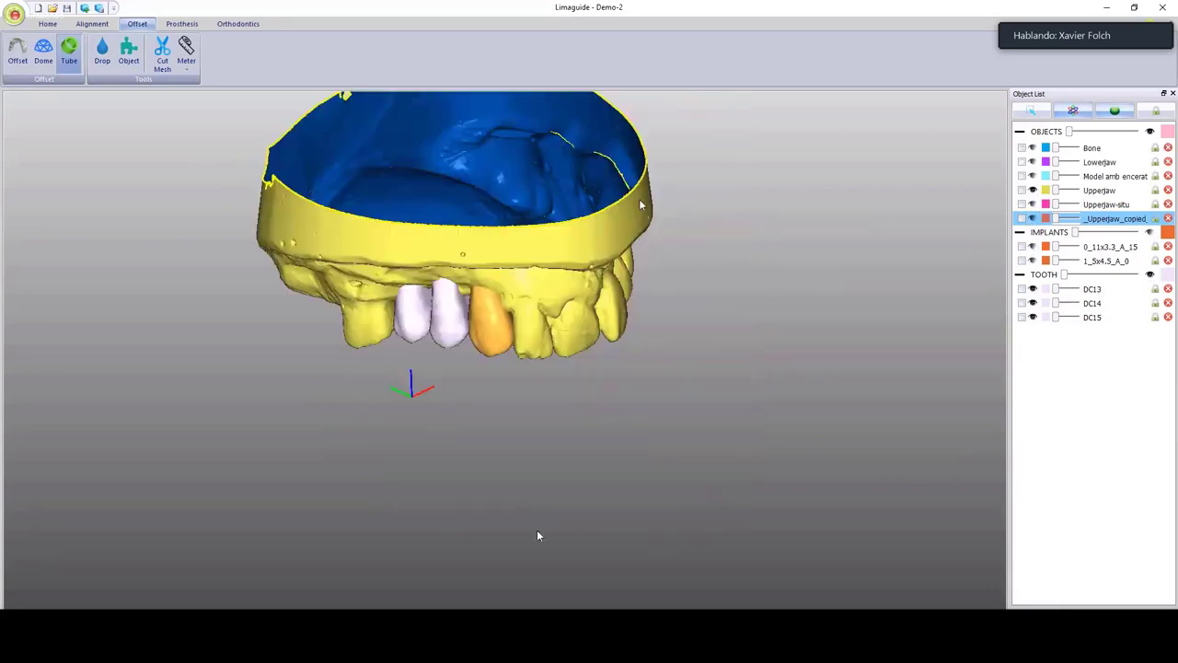
pyautogui.moveTo(538, 530); pyautogui.dragTo(550, 273, button='middle')
pyautogui.moveTo(549, 279); pyautogui.dragTo(331, 201)
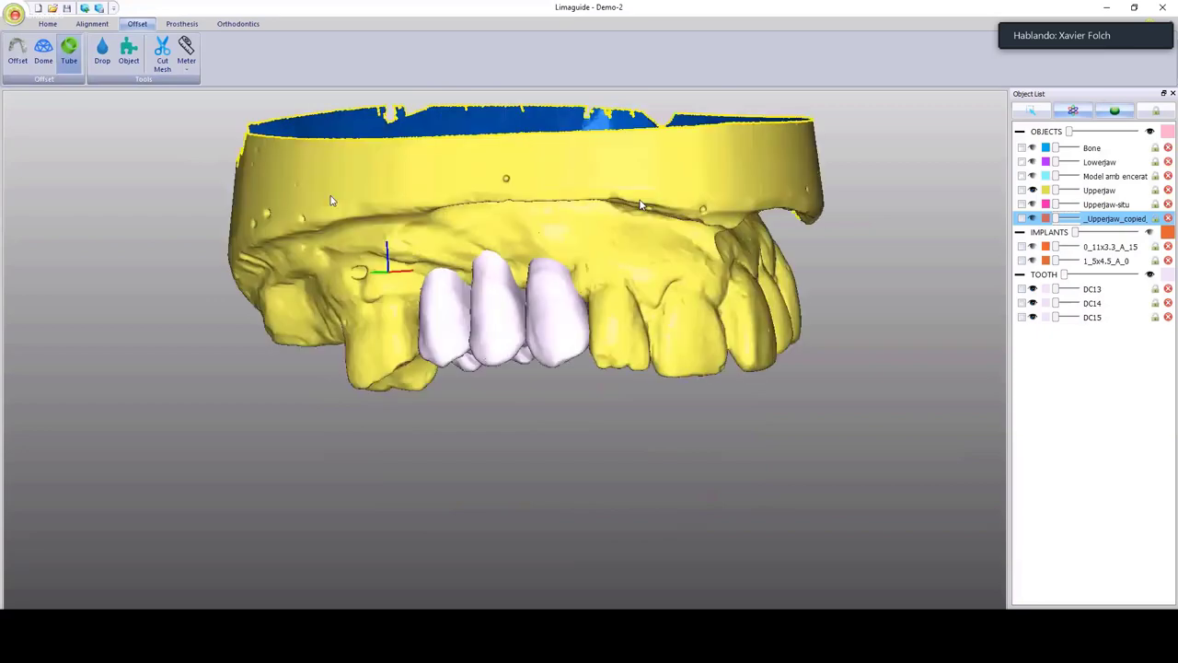
# Show the implants, turn off the guide tubes and check the implant axes through the teeth, then hide the implants again.
pyautogui.click(1150, 232)
pyautogui.moveTo(592, 239); pyautogui.dragTo(553, 368, button='middle')
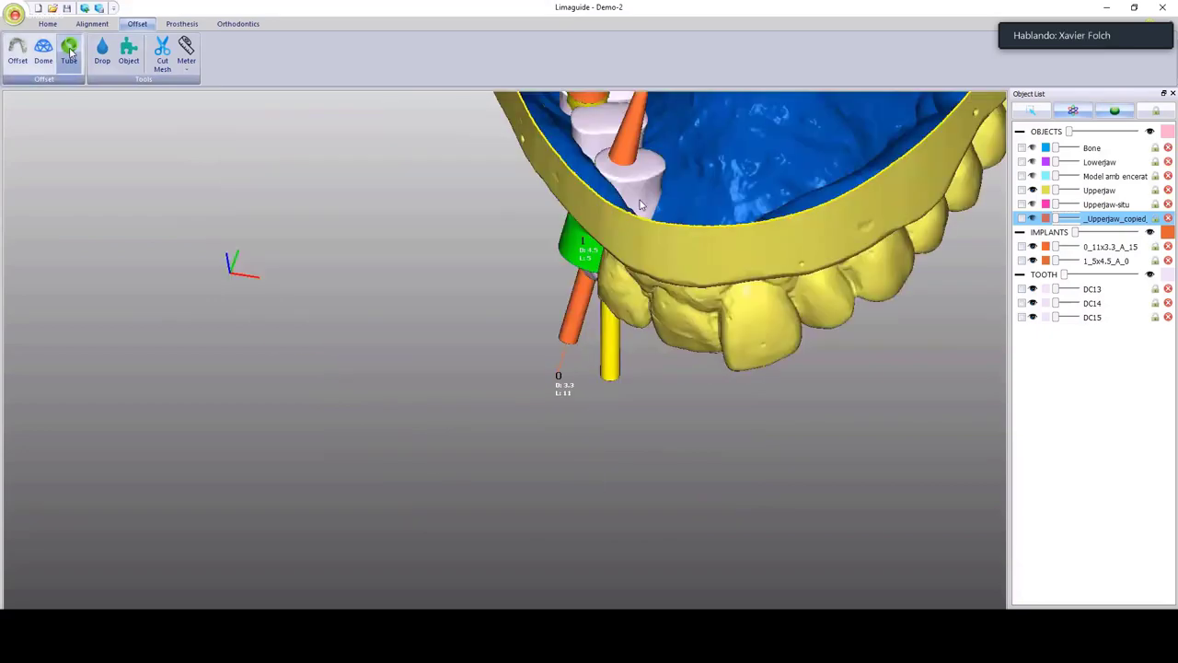
pyautogui.click(69, 51)
pyautogui.moveTo(497, 194); pyautogui.dragTo(448, 310, button='middle')
pyautogui.moveTo(445, 310); pyautogui.dragTo(508, 214)
pyautogui.moveTo(374, 259); pyautogui.dragTo(374, 152)
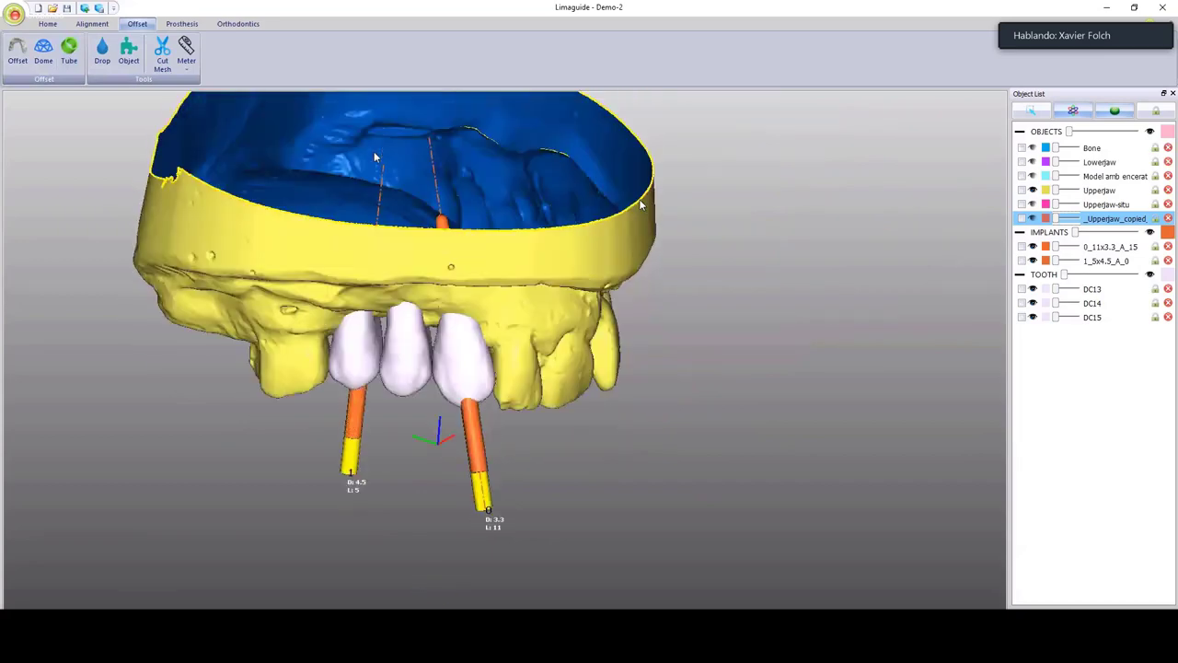
pyautogui.scroll(4, 377, 286)
pyautogui.moveTo(397, 260); pyautogui.dragTo(468, 181, button='middle')
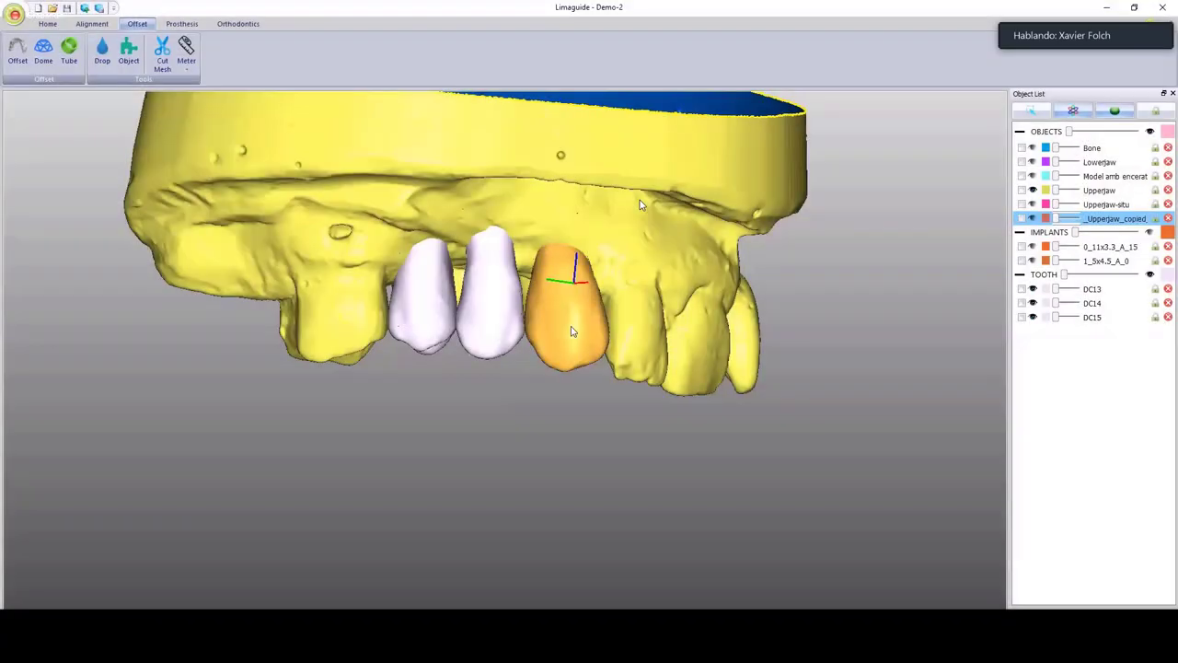
# Set up Teeth Adjust on DC13 with a manual contour and hollowing at 0.60 thickness.
pyautogui.rightClick(572, 329)
pyautogui.click(612, 370)
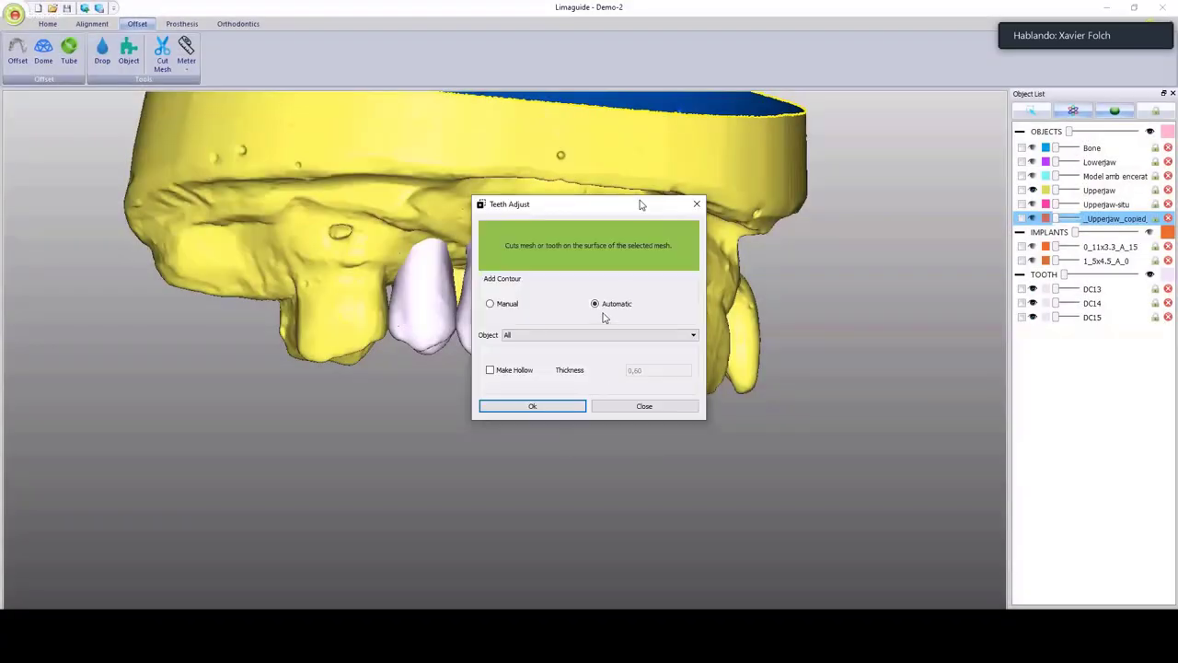
pyautogui.moveTo(581, 212); pyautogui.dragTo(153, 149)
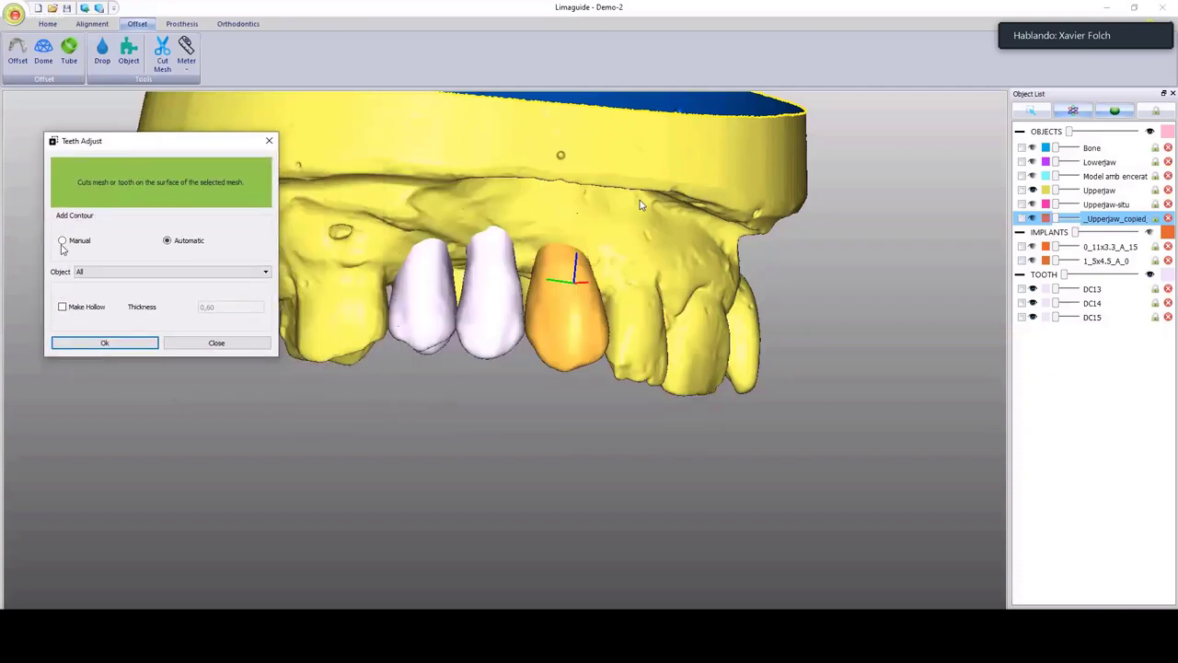
pyautogui.click(62, 241)
pyautogui.click(62, 306)
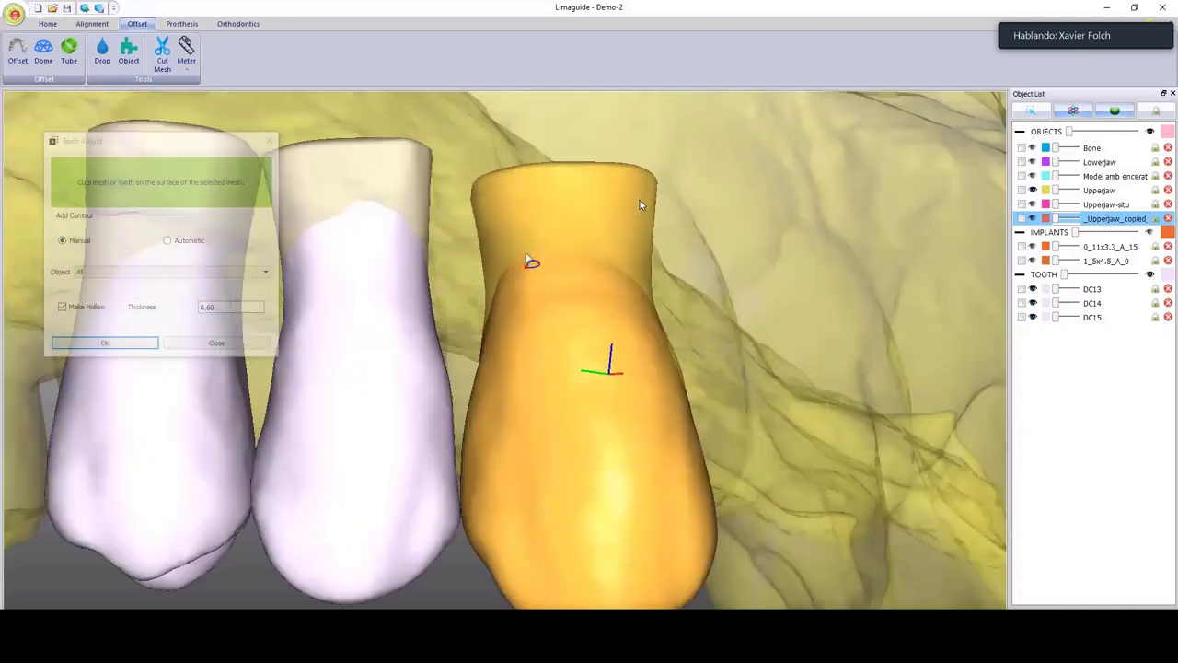
# Trace a closed cutting contour around the neck of DC13 and apply the hollow adjustment.
pyautogui.click(499, 261)
pyautogui.click(517, 242)
pyautogui.click(564, 232)
pyautogui.click(591, 238)
pyautogui.click(622, 251)
pyautogui.moveTo(621, 251); pyautogui.dragTo(534, 267, button='middle')
pyautogui.click(617, 268)
pyautogui.click(639, 293)
pyautogui.click(654, 320)
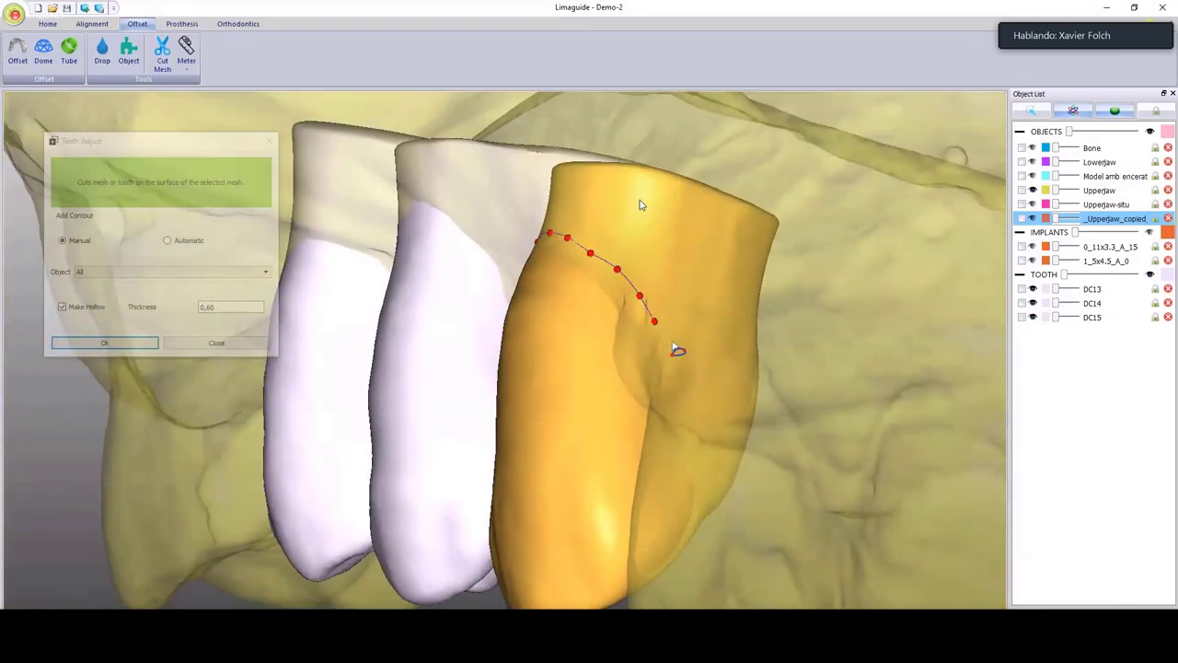
pyautogui.moveTo(670, 340); pyautogui.dragTo(553, 31, button='middle')
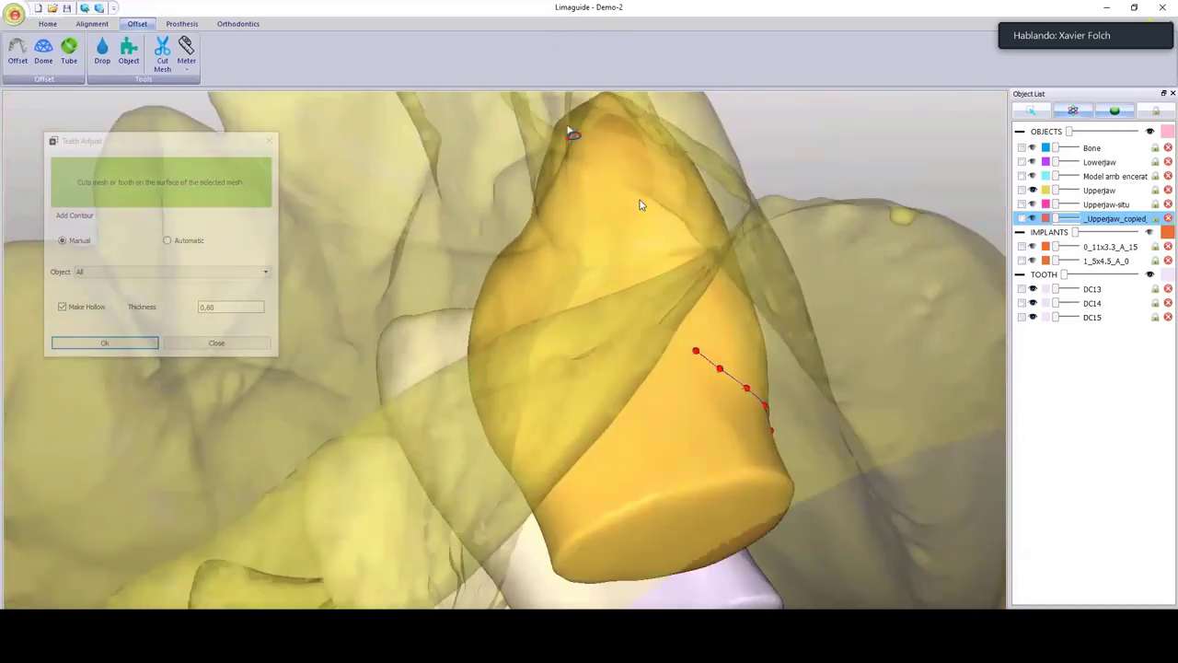
pyautogui.moveTo(569, 130); pyautogui.dragTo(547, 453, button='middle')
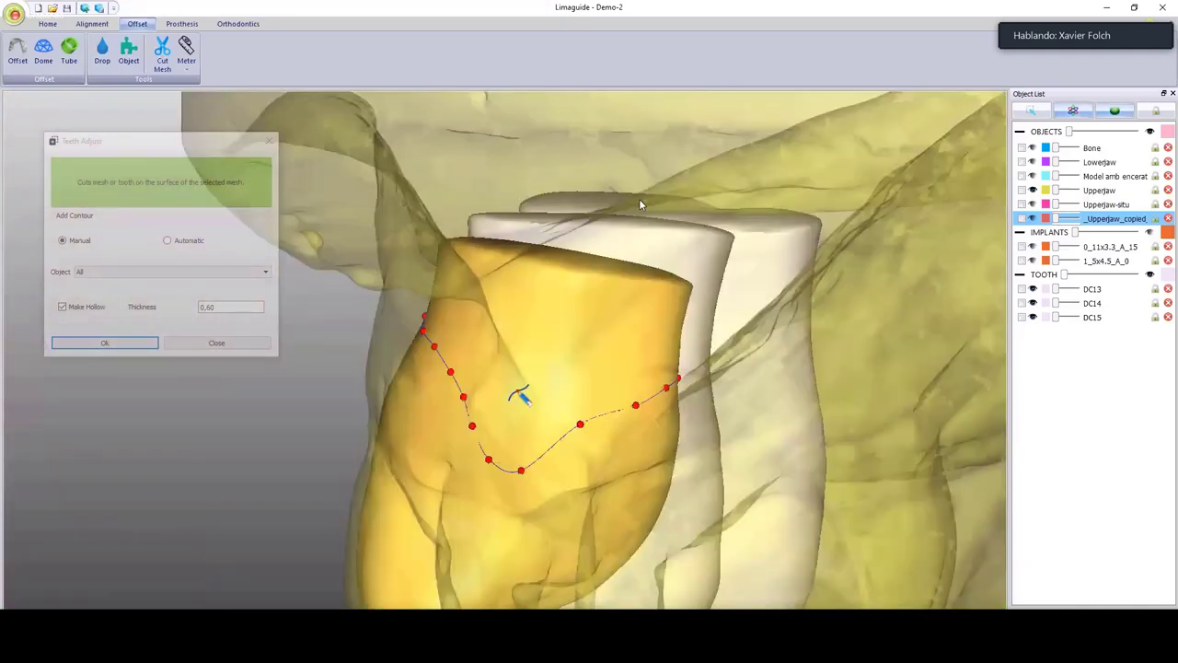
pyautogui.moveTo(583, 428); pyautogui.dragTo(255, 242, button='middle')
pyautogui.press('Return')
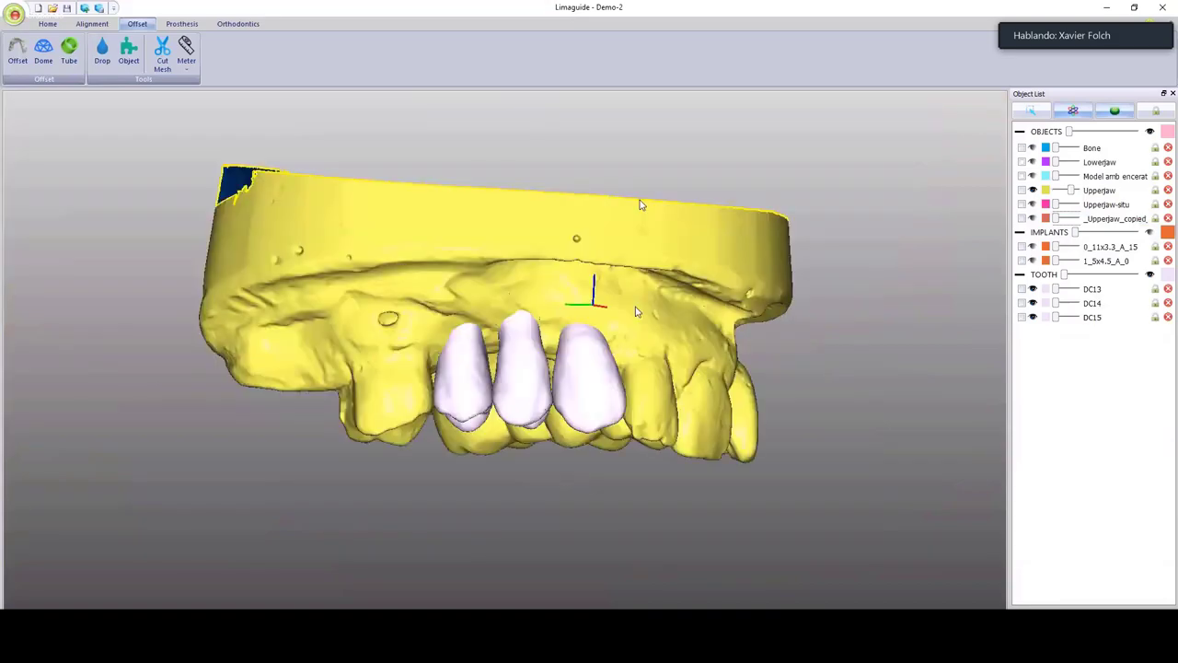
# Adjust DC15 to the upper jaw surface with an automatic contour and hollowing enabled.
pyautogui.moveTo(637, 311); pyautogui.dragTo(626, 411, button='middle')
pyautogui.rightClick(626, 411)
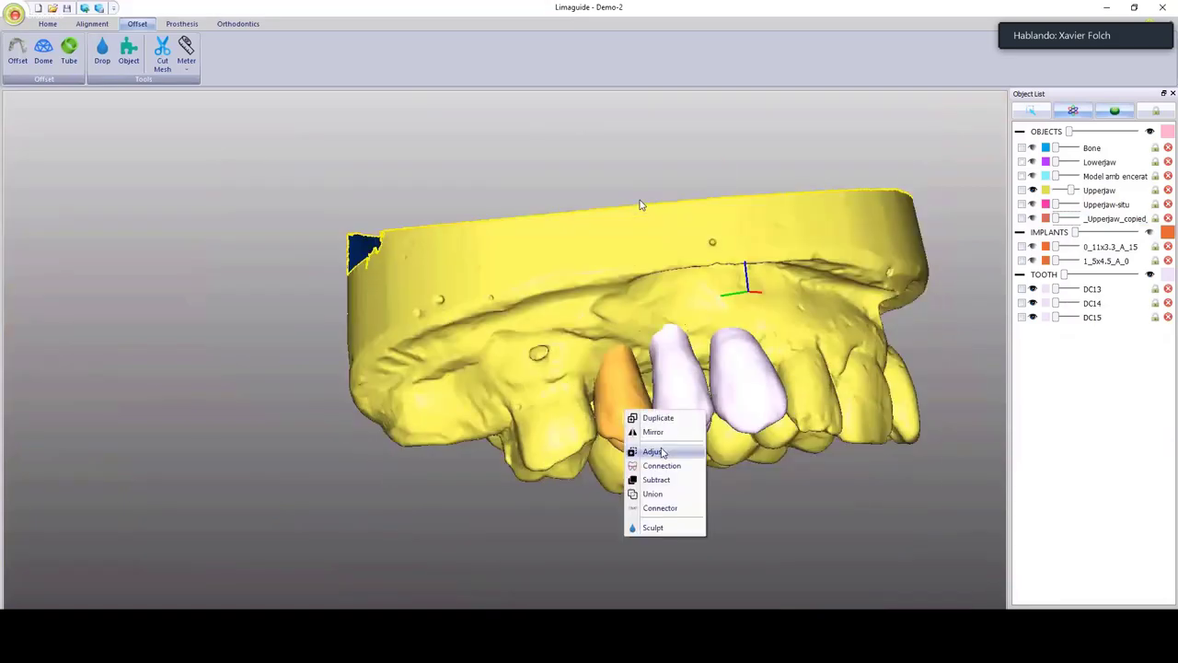
pyautogui.click(661, 452)
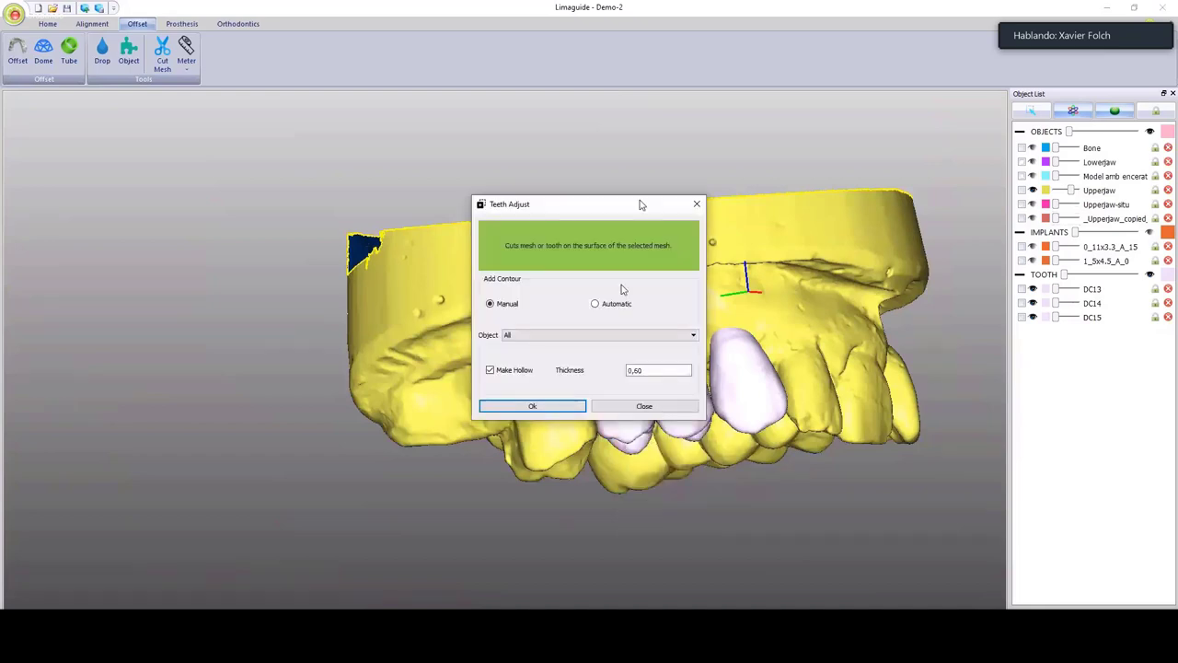
pyautogui.click(138, 265)
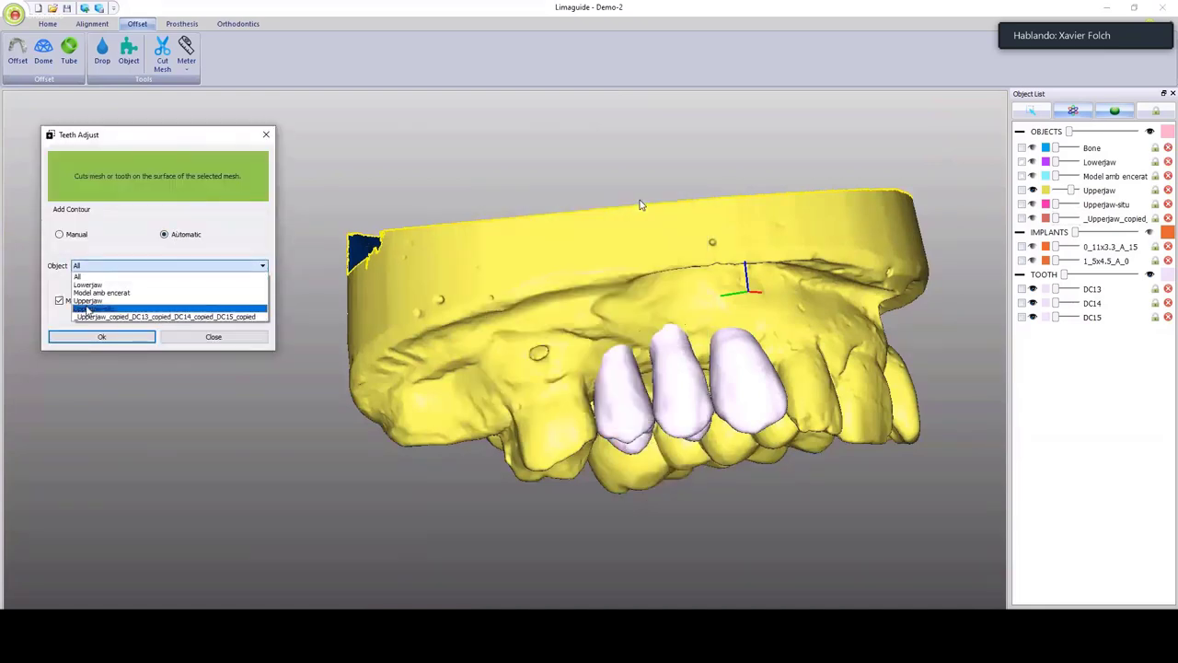
pyautogui.click(88, 309)
pyautogui.click(101, 336)
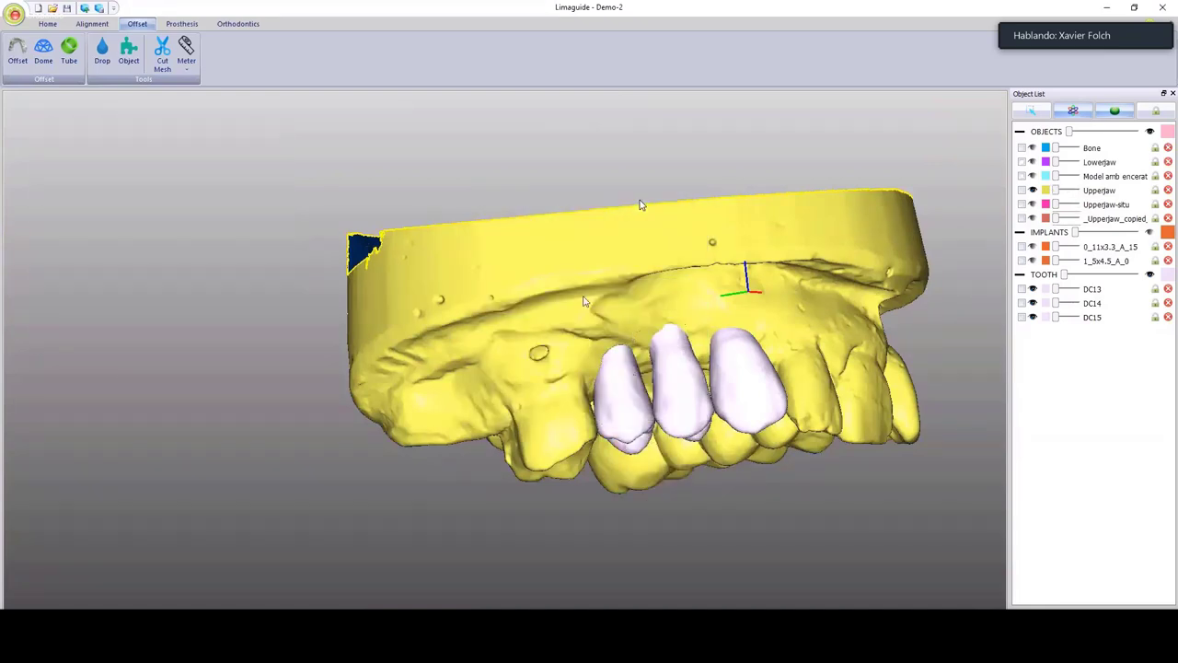
# Adjust DC14 to the Upperjaw object with an automatic contour and hollowing turned off.
pyautogui.moveTo(583, 299); pyautogui.dragTo(613, 296, button='middle')
pyautogui.rightClick(667, 364)
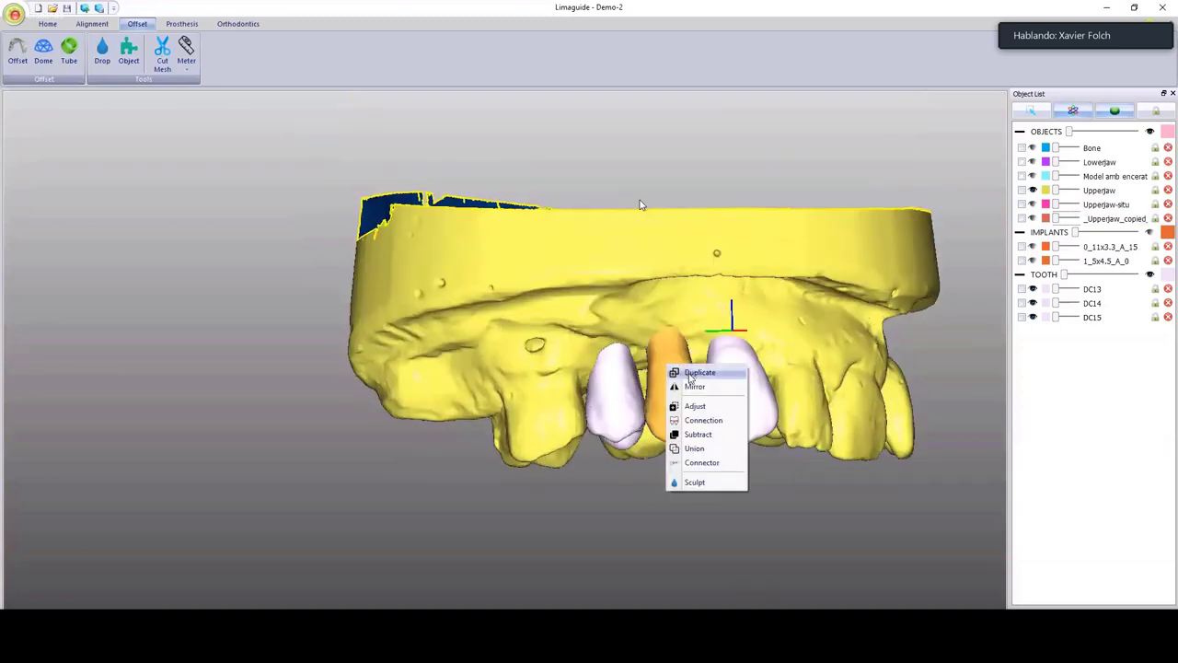
pyautogui.click(695, 406)
pyautogui.click(157, 265)
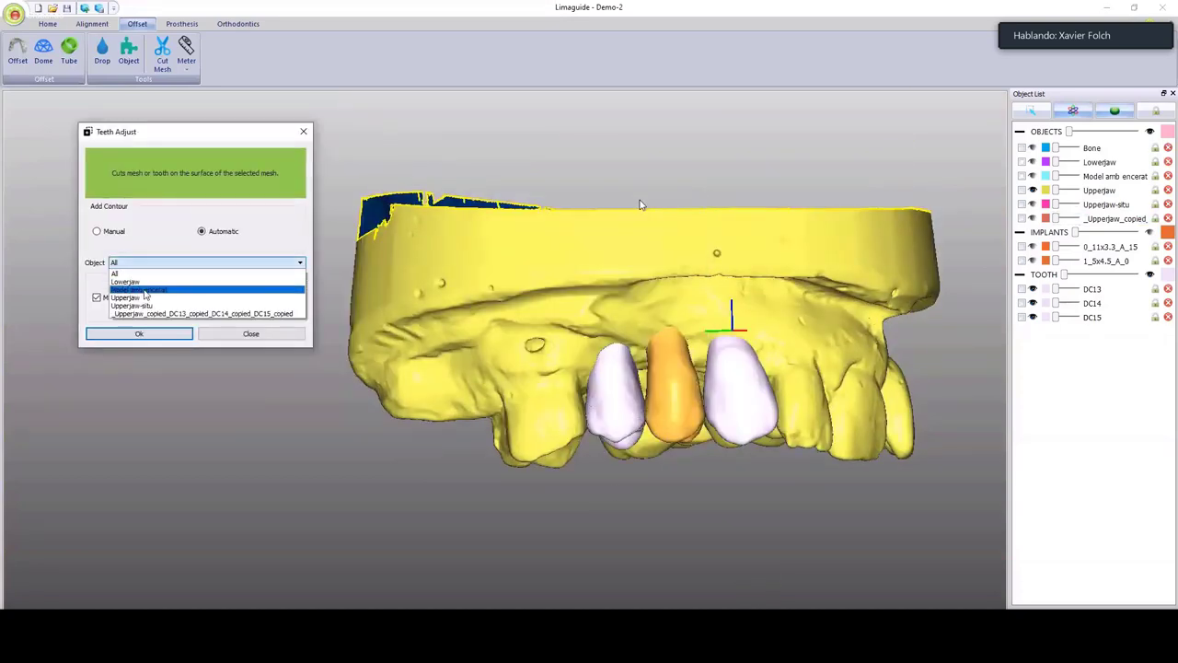
pyautogui.click(144, 298)
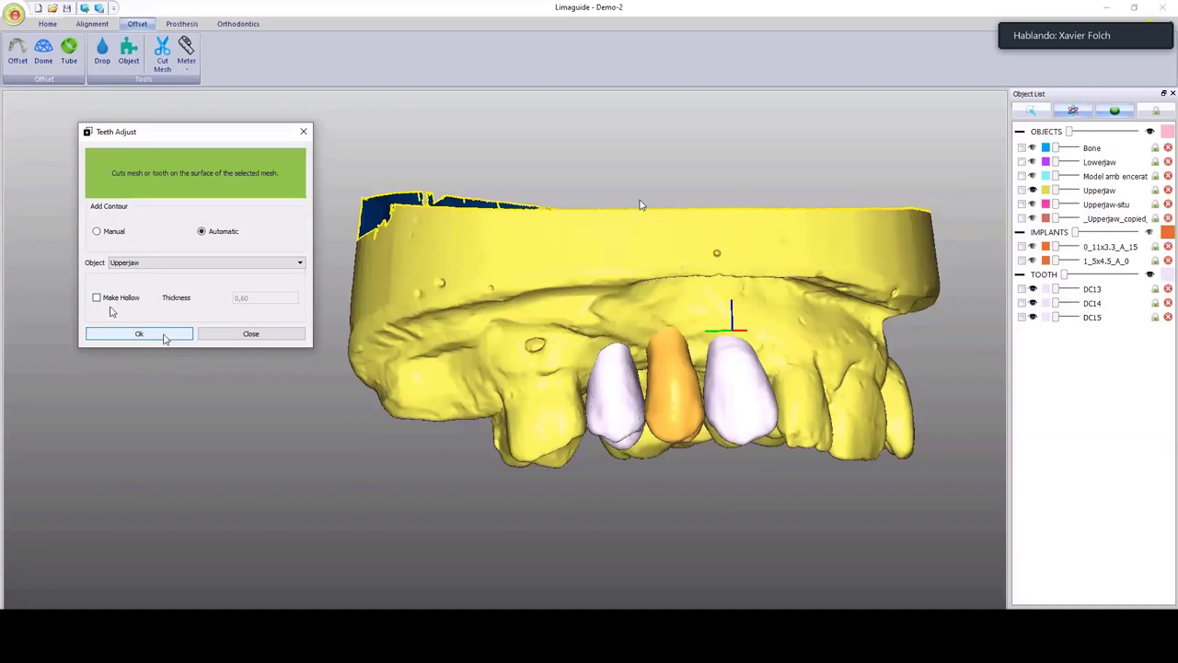
pyautogui.rightClick(650, 334)
pyautogui.click(655, 313)
pyautogui.click(145, 334)
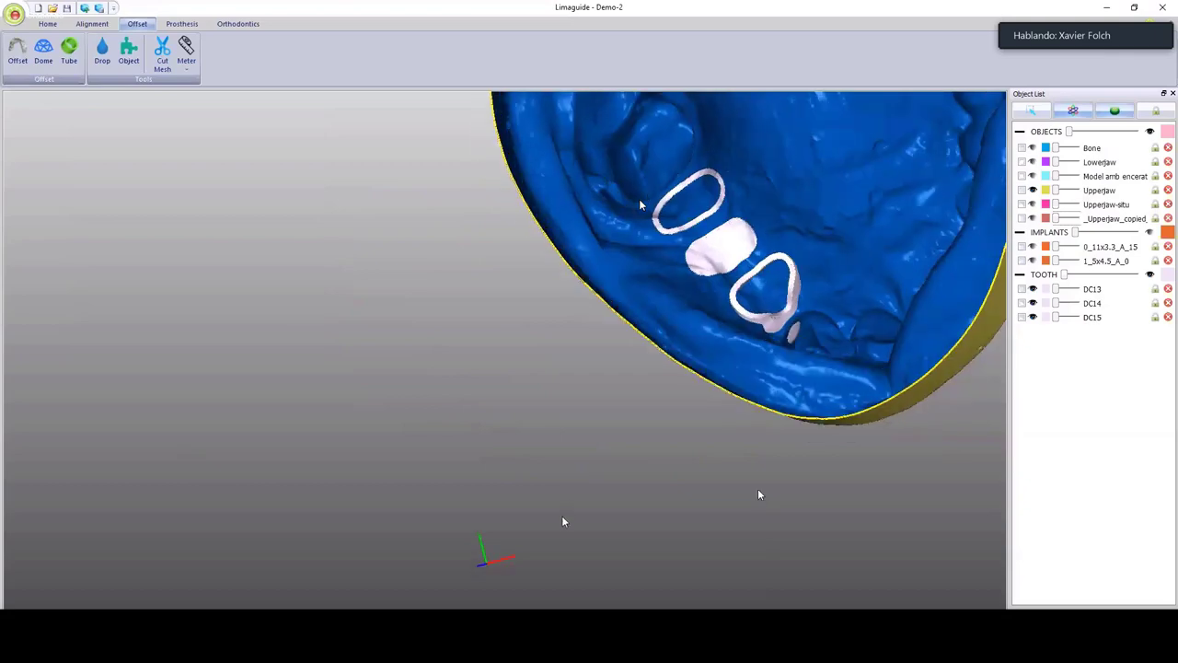
# Start a Connection between DC13, DC14 and DC15 using the cross-section option with a minimum area of 5.00.
pyautogui.moveTo(739, 513); pyautogui.dragTo(727, 333, button='middle')
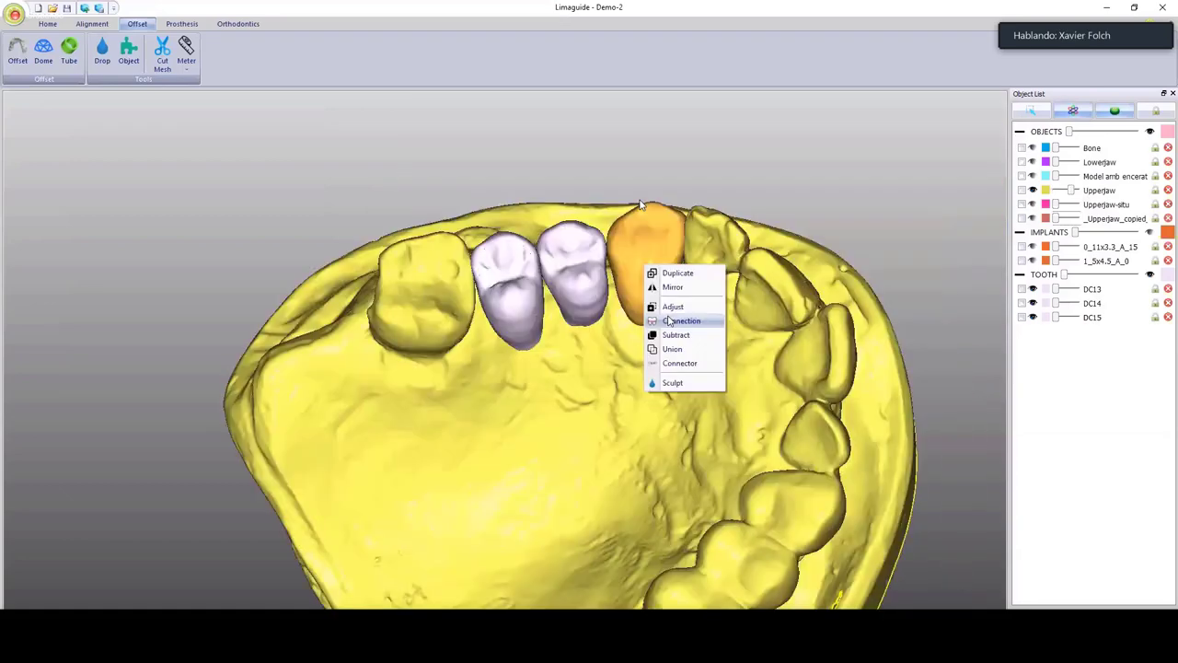
pyautogui.click(669, 322)
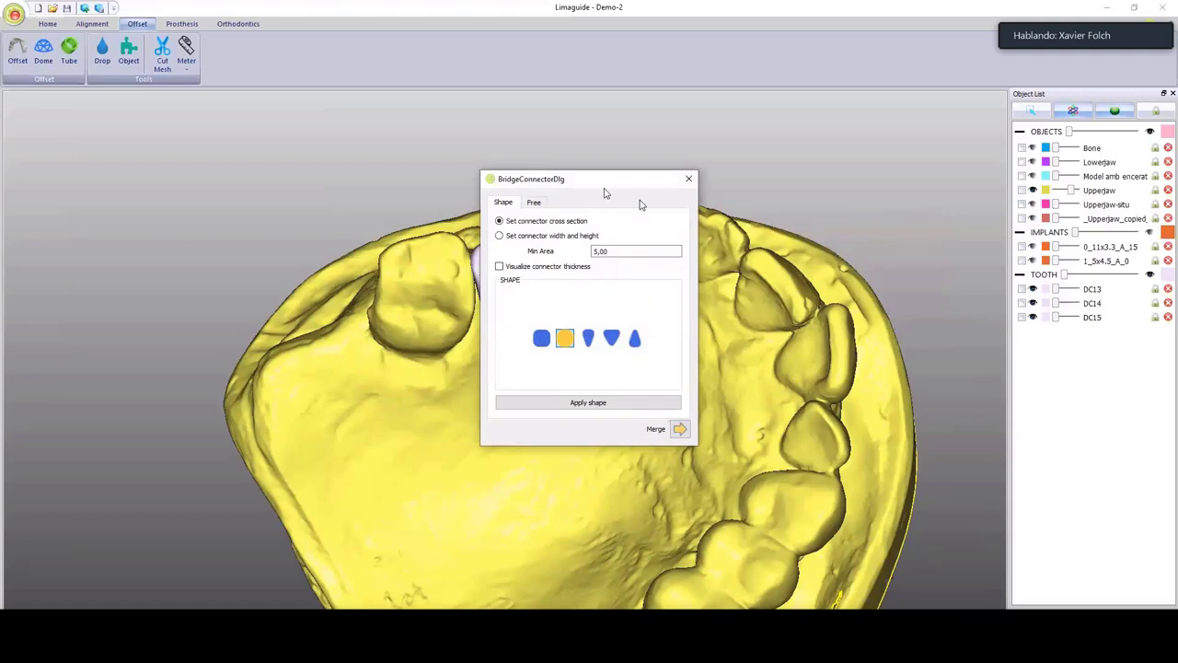
pyautogui.moveTo(604, 189); pyautogui.dragTo(158, 118)
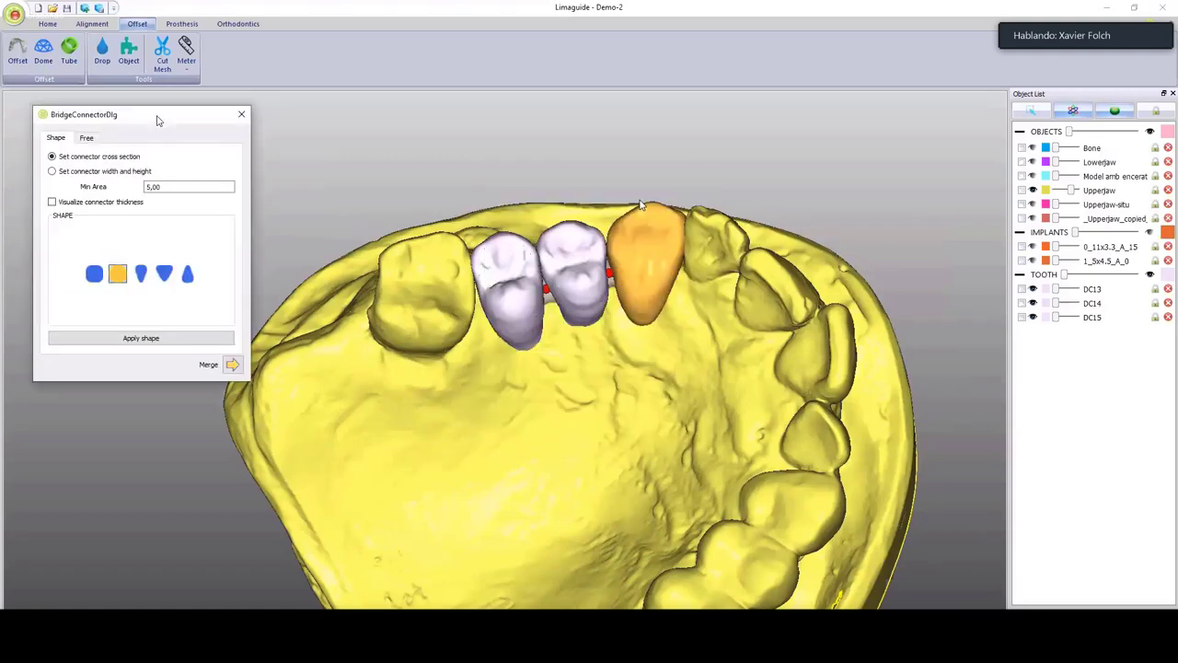
pyautogui.moveTo(635, 188); pyautogui.dragTo(626, 305, button='middle')
pyautogui.moveTo(613, 180); pyautogui.dragTo(646, 108, button='middle')
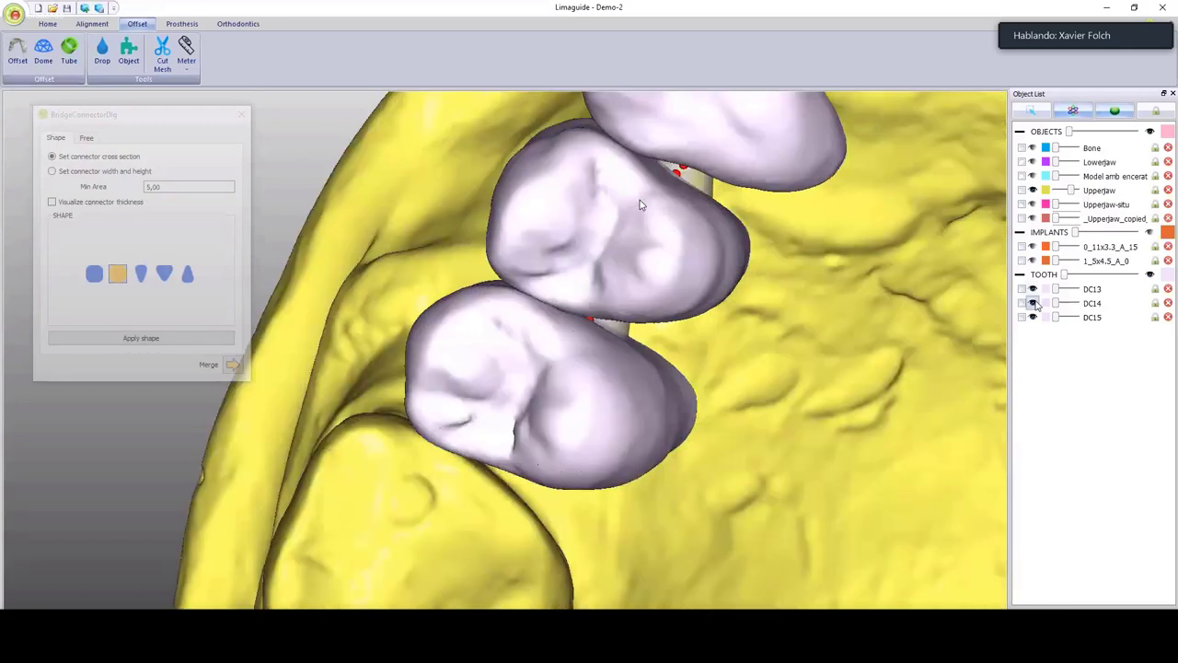
# Temporarily hide DC14 to examine the connectors and their control points, restoring the tooth when done.
pyautogui.click(1033, 303)
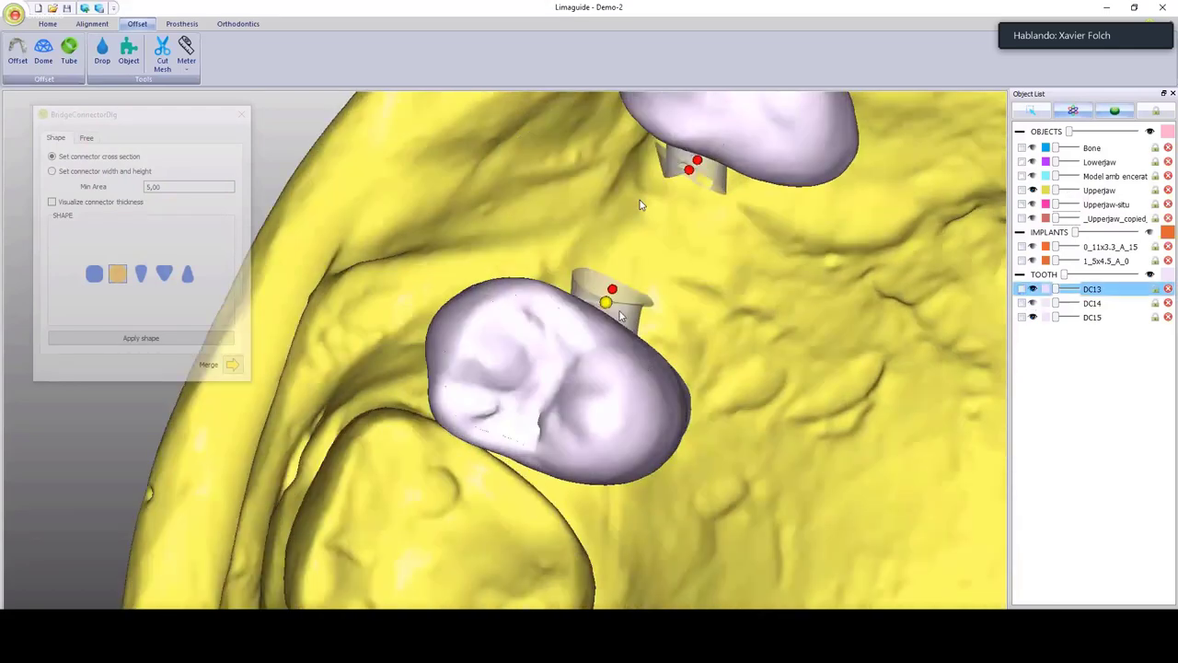
pyautogui.moveTo(628, 316); pyautogui.dragTo(598, 350, button='middle')
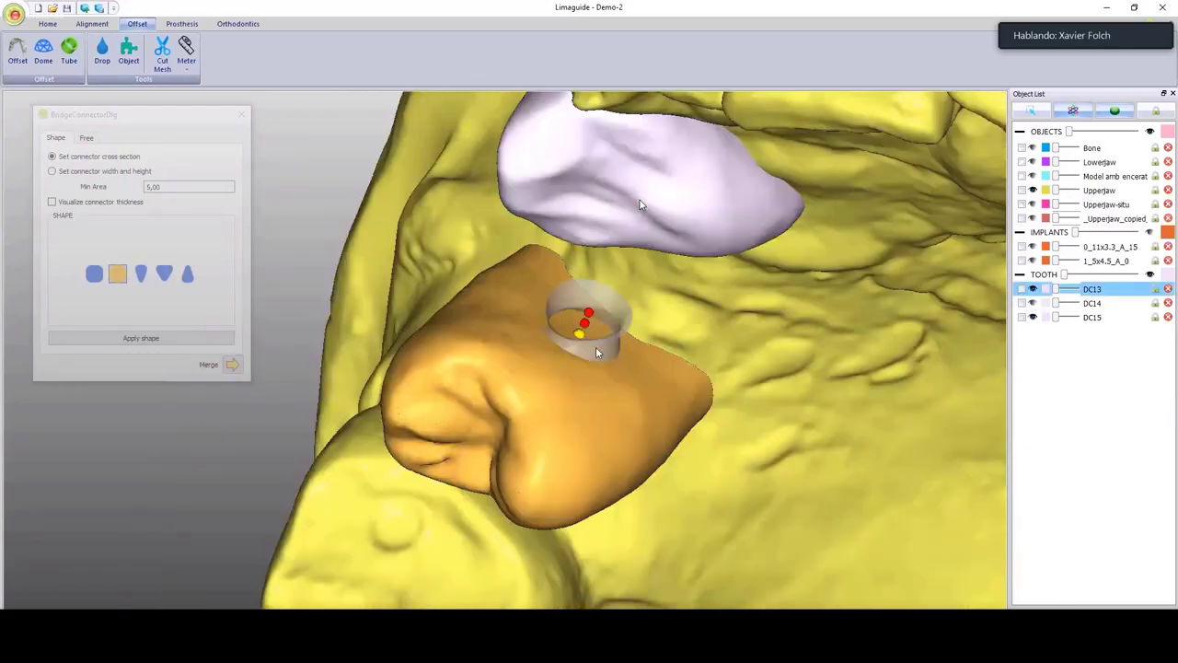
pyautogui.click(1033, 302)
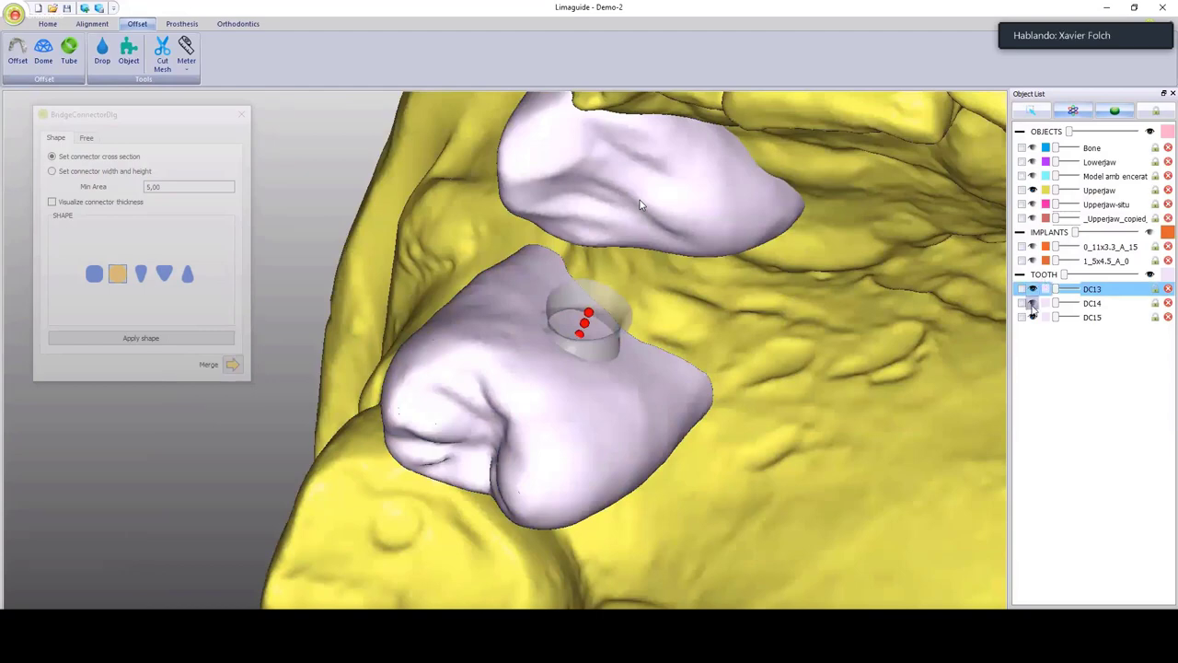
pyautogui.scroll(-5, 580, 249)
pyautogui.moveTo(589, 313); pyautogui.dragTo(580, 249, button='middle')
# Merge the connected teeth into one bridge structure named Provisional.
pyautogui.click(232, 366)
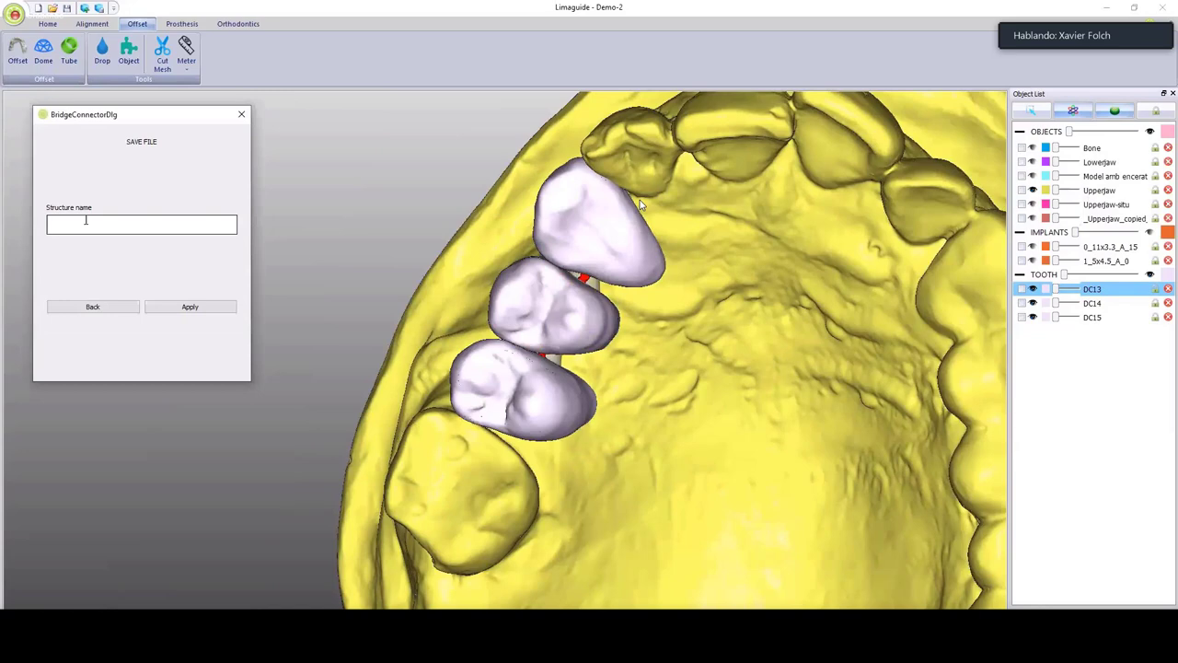
pyautogui.click(86, 221)
pyautogui.write('Provisional')
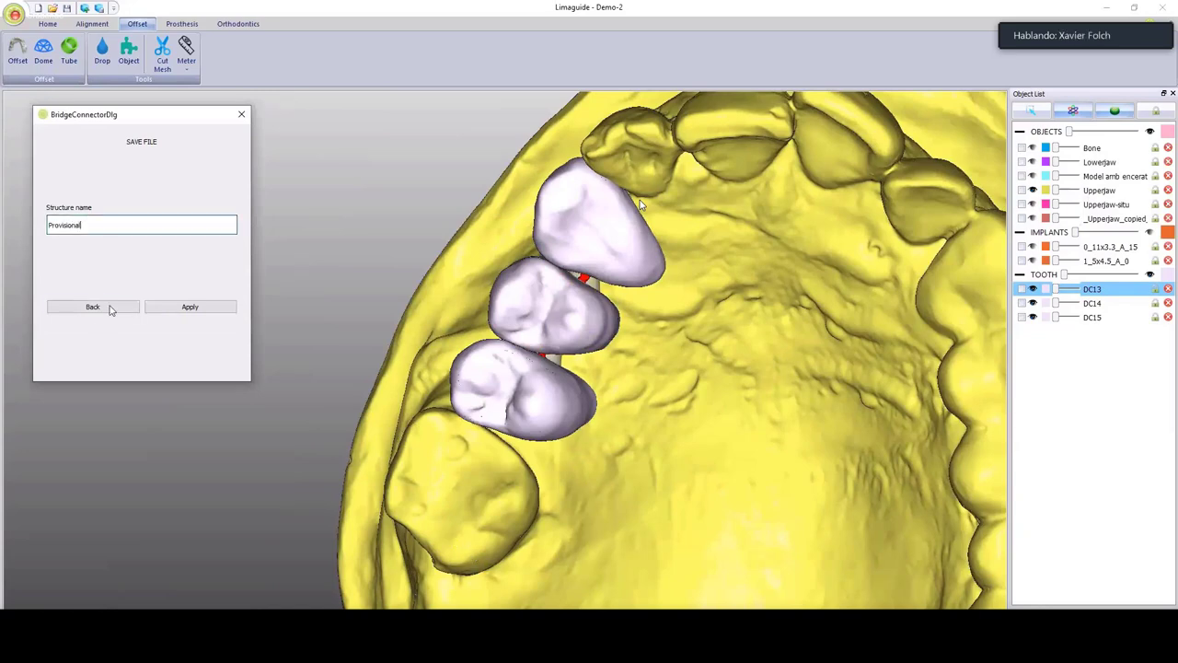
pyautogui.click(190, 306)
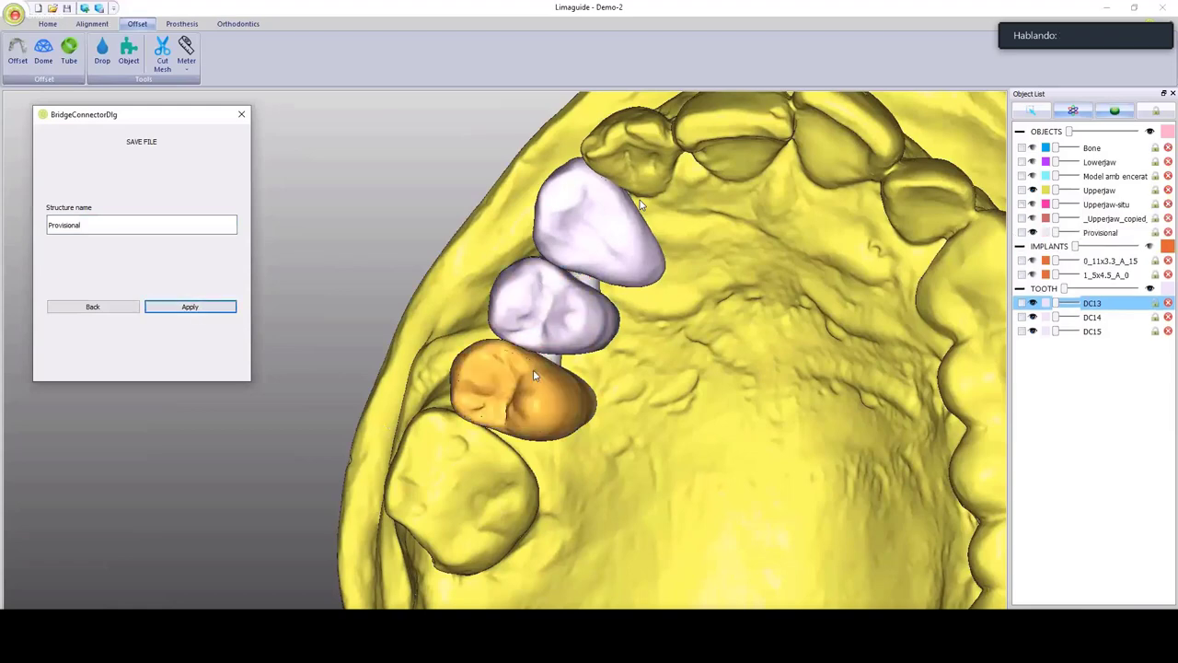
pyautogui.scroll(-4, 534, 375)
pyautogui.moveTo(534, 369); pyautogui.dragTo(578, 410, button='middle')
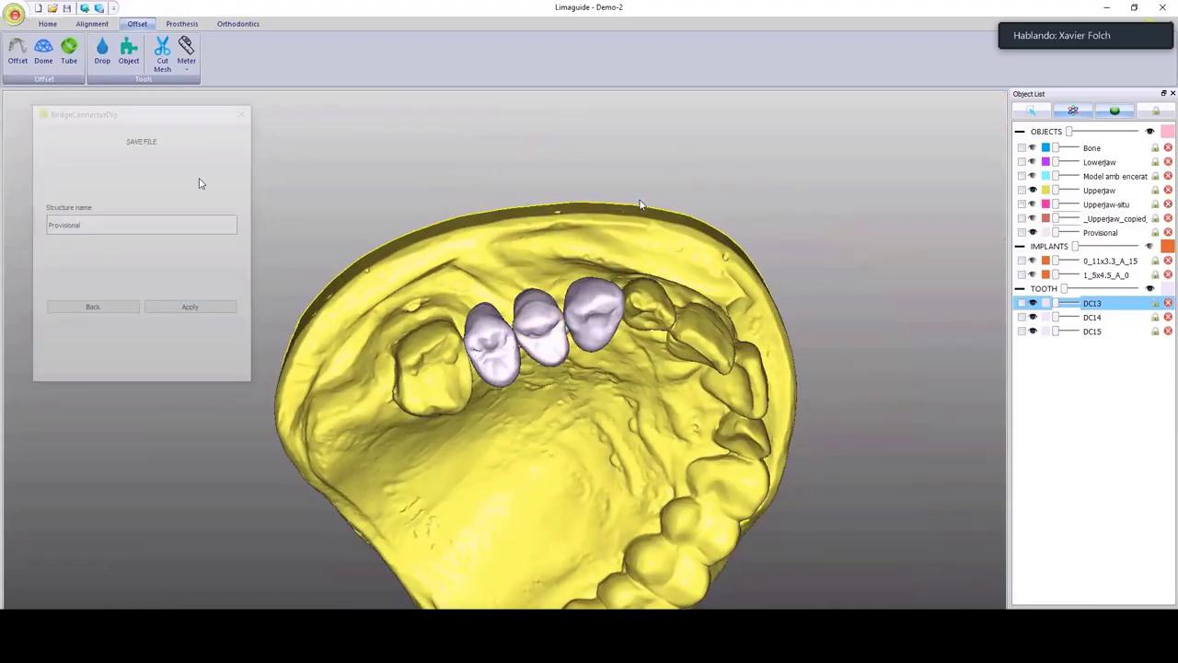
# Open the colour settings of the Provisional bridge and set it to pale yellow with Hue 53, Sat 54 and Val 249.
pyautogui.moveTo(598, 271); pyautogui.dragTo(429, 157)
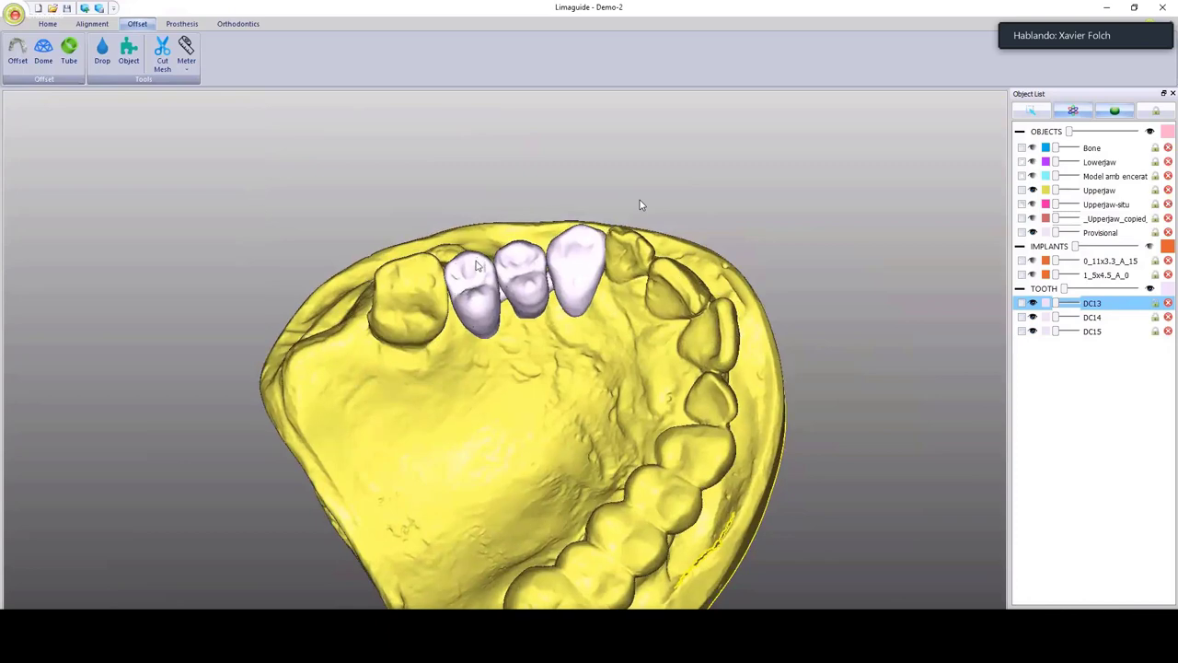
pyautogui.moveTo(476, 261); pyautogui.dragTo(792, 277)
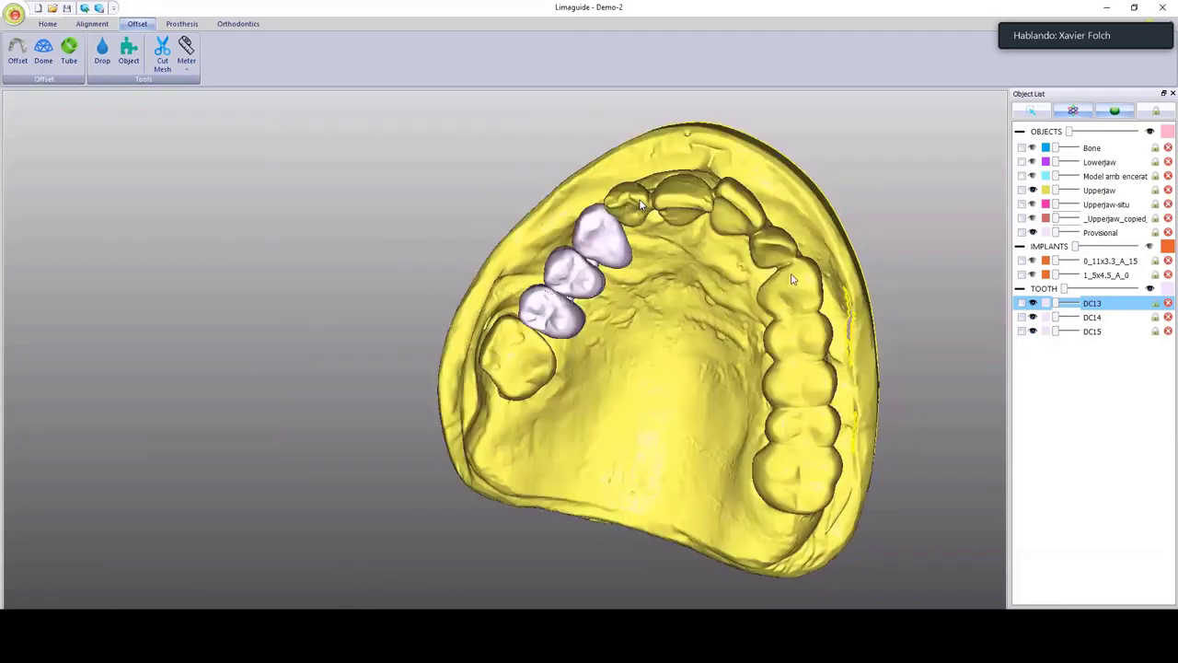
pyautogui.scroll(3, 590, 261)
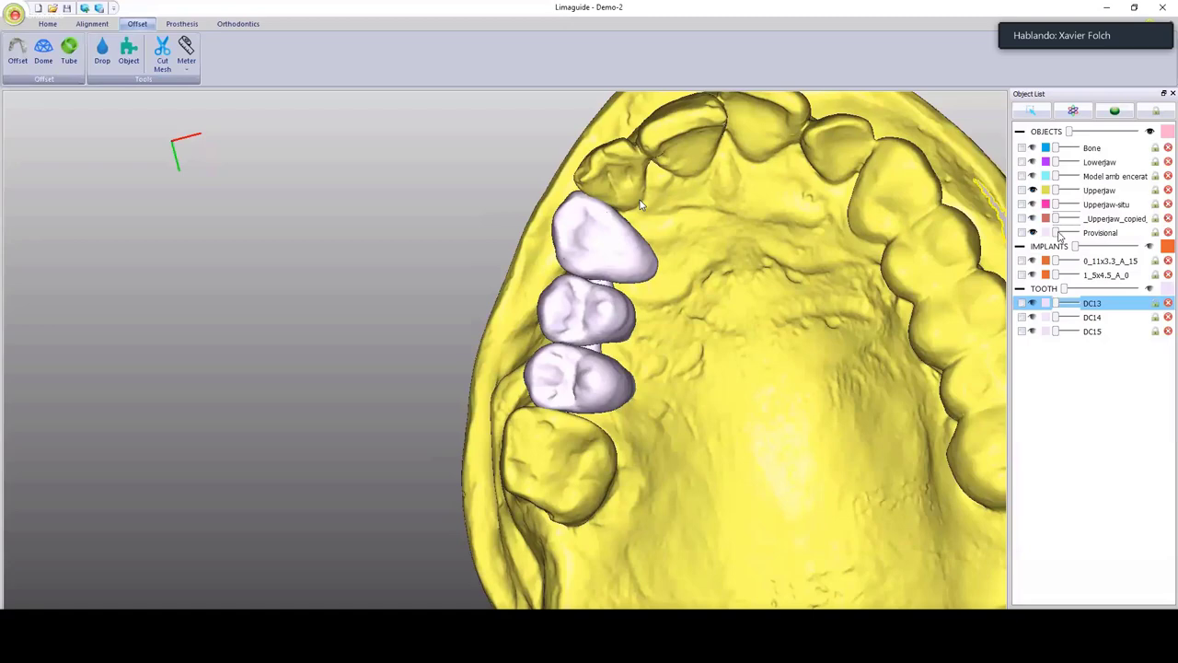
pyautogui.click(1056, 233)
pyautogui.click(617, 327)
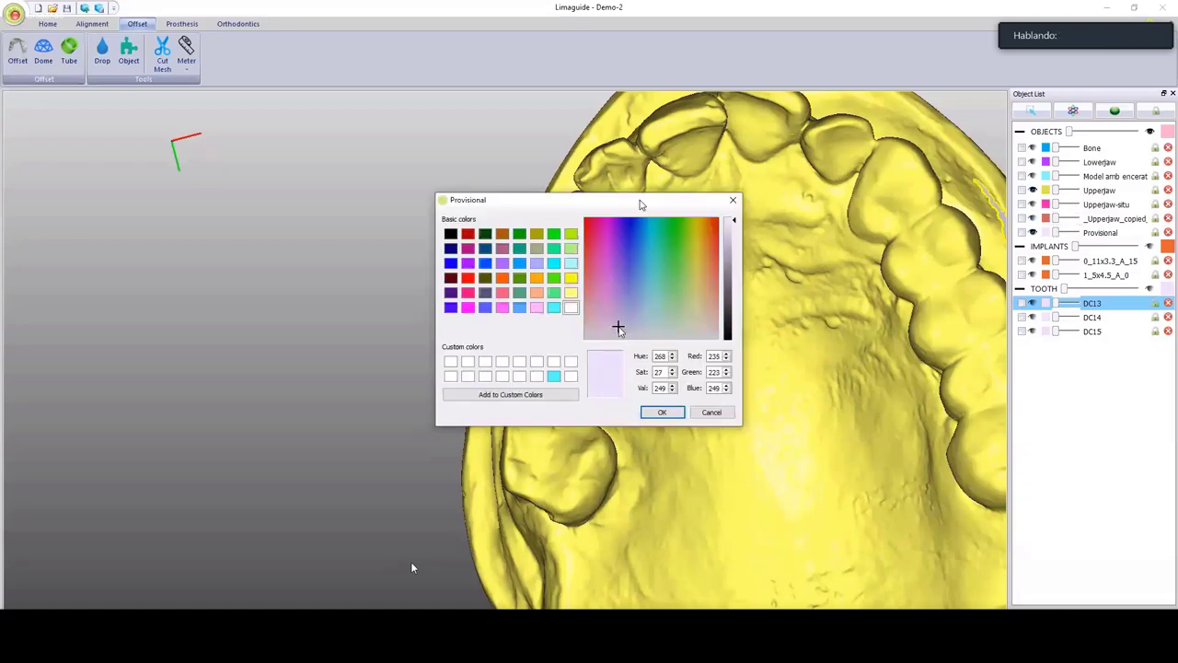
pyautogui.click(694, 330)
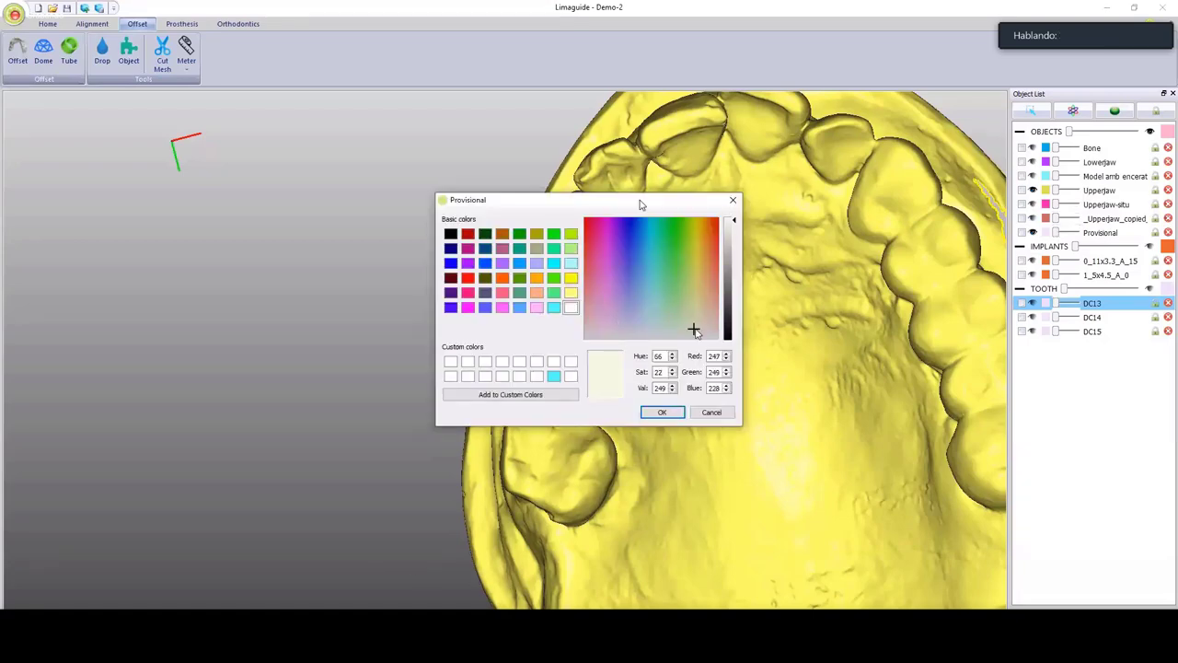
pyautogui.click(701, 297)
pyautogui.click(701, 322)
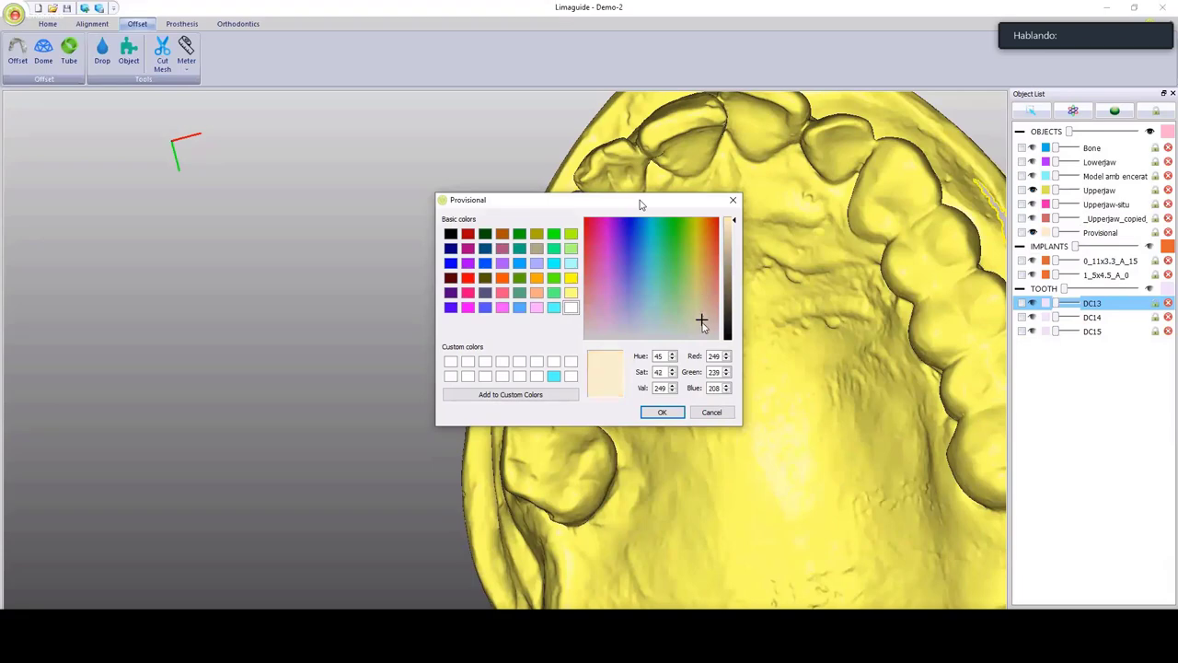
pyautogui.moveTo(665, 200); pyautogui.dragTo(368, 167)
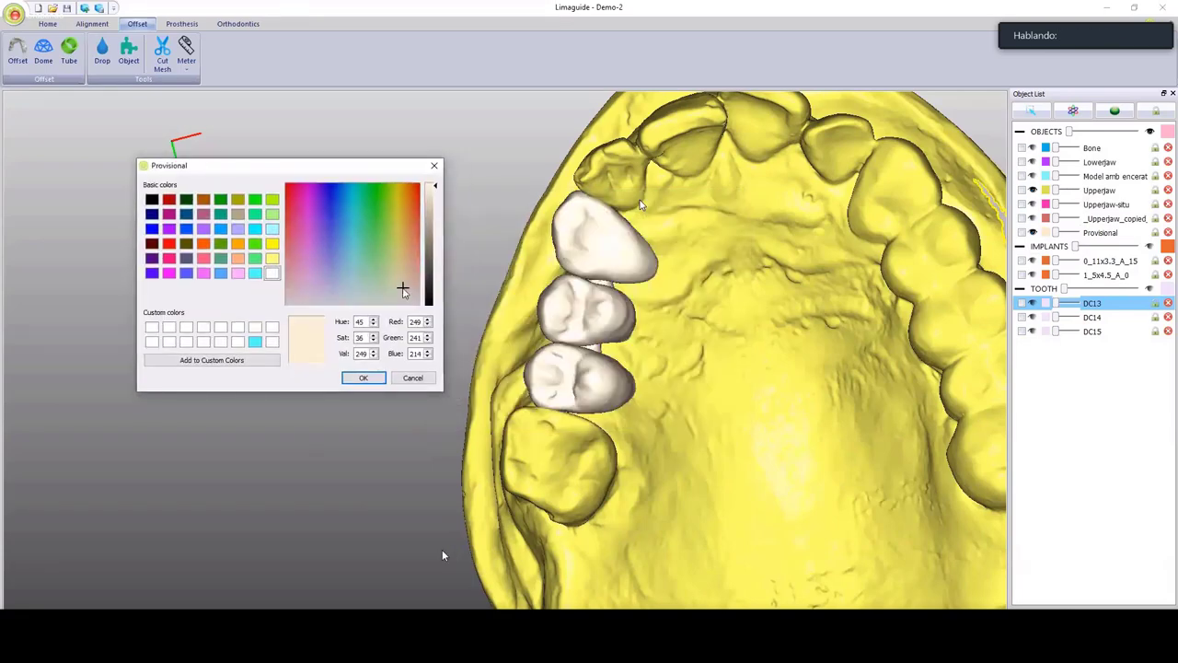
pyautogui.click(399, 279)
# Hide Upperjaw to isolate the Provisional bridge and set the bridge to light grey with Hue 170, Sat 12 and Val 203.
pyautogui.click(1032, 232)
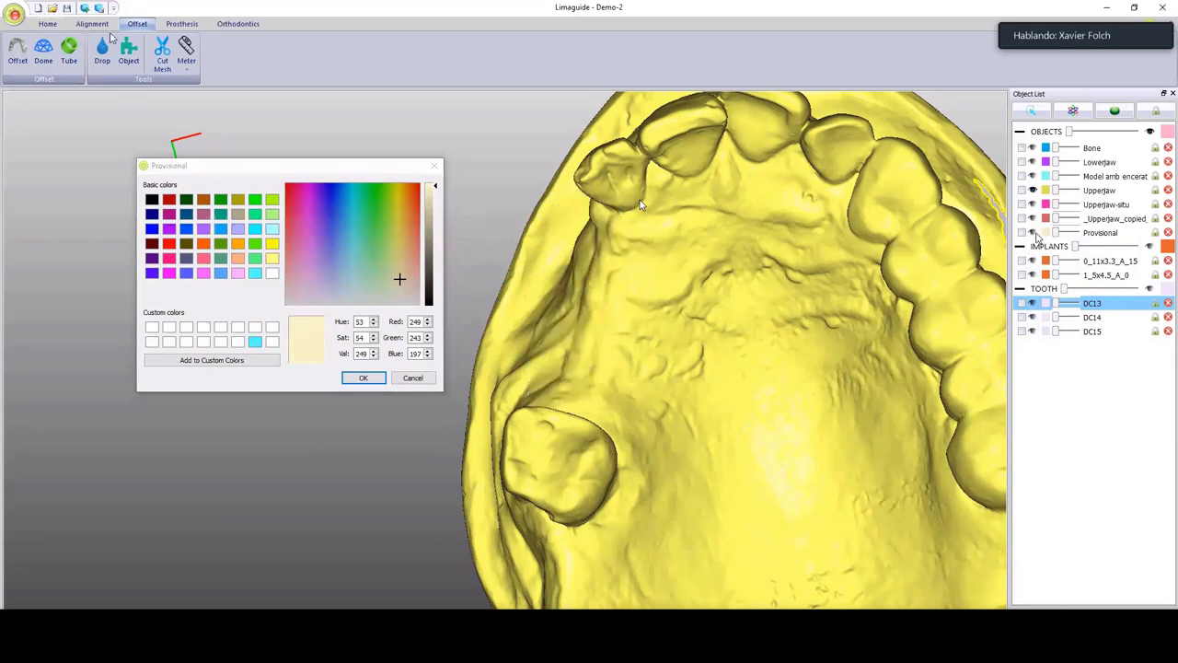
pyautogui.click(1031, 232)
pyautogui.click(1032, 190)
pyautogui.click(398, 253)
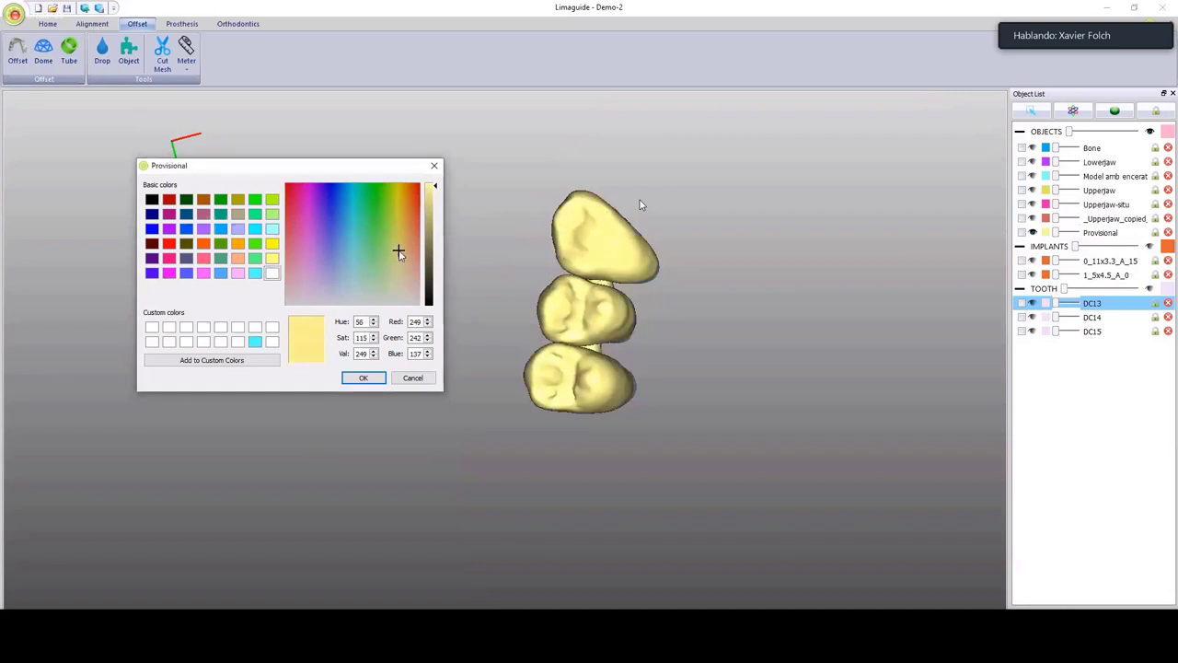
pyautogui.moveTo(398, 254); pyautogui.dragTo(356, 299)
pyautogui.moveTo(435, 187); pyautogui.dragTo(436, 212)
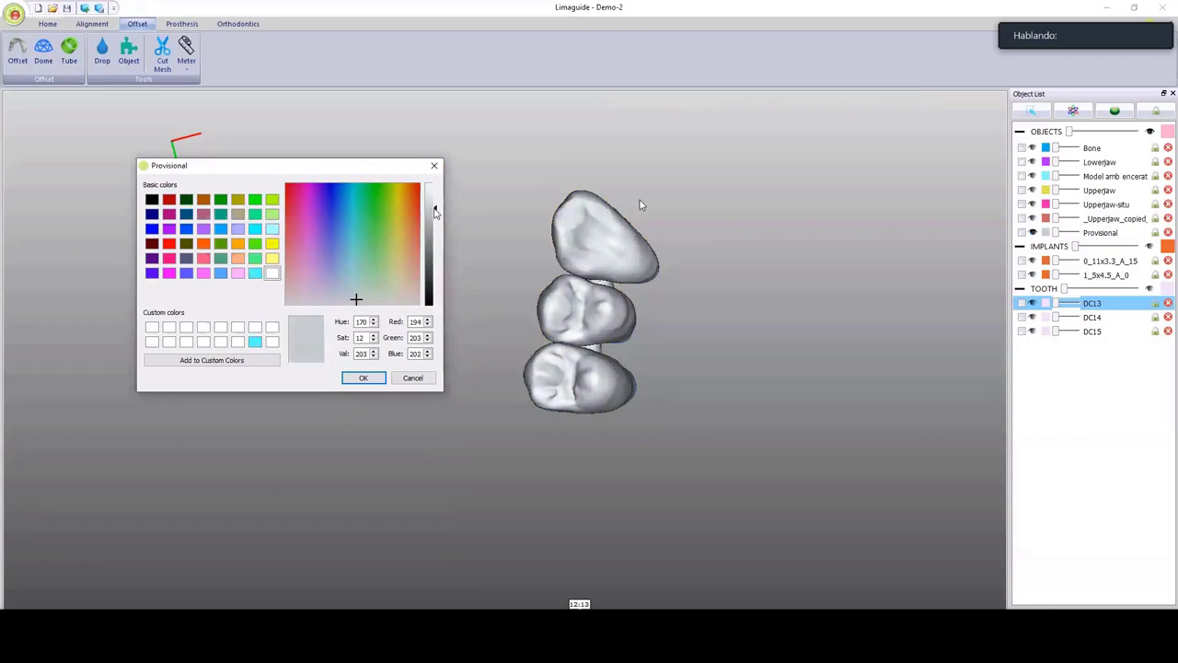
pyautogui.click(363, 379)
# Start a Boolean Drill operation and choose Provisional as the model to drill.
pyautogui.moveTo(660, 329); pyautogui.dragTo(921, 313, button='middle')
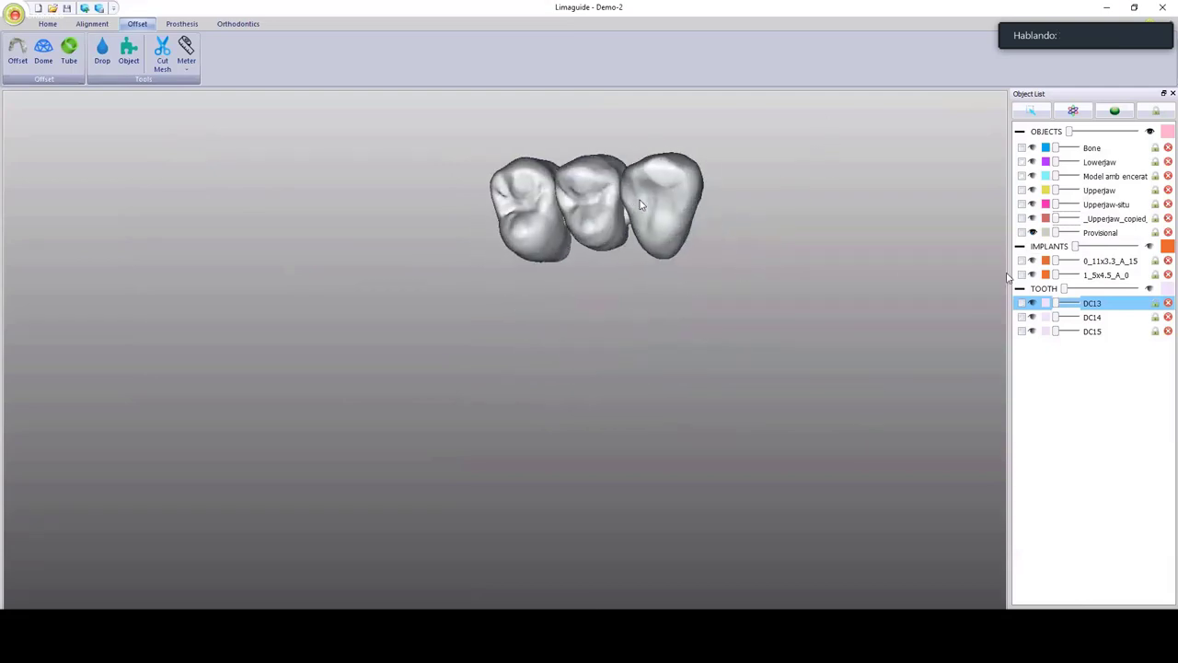
pyautogui.click(1032, 233)
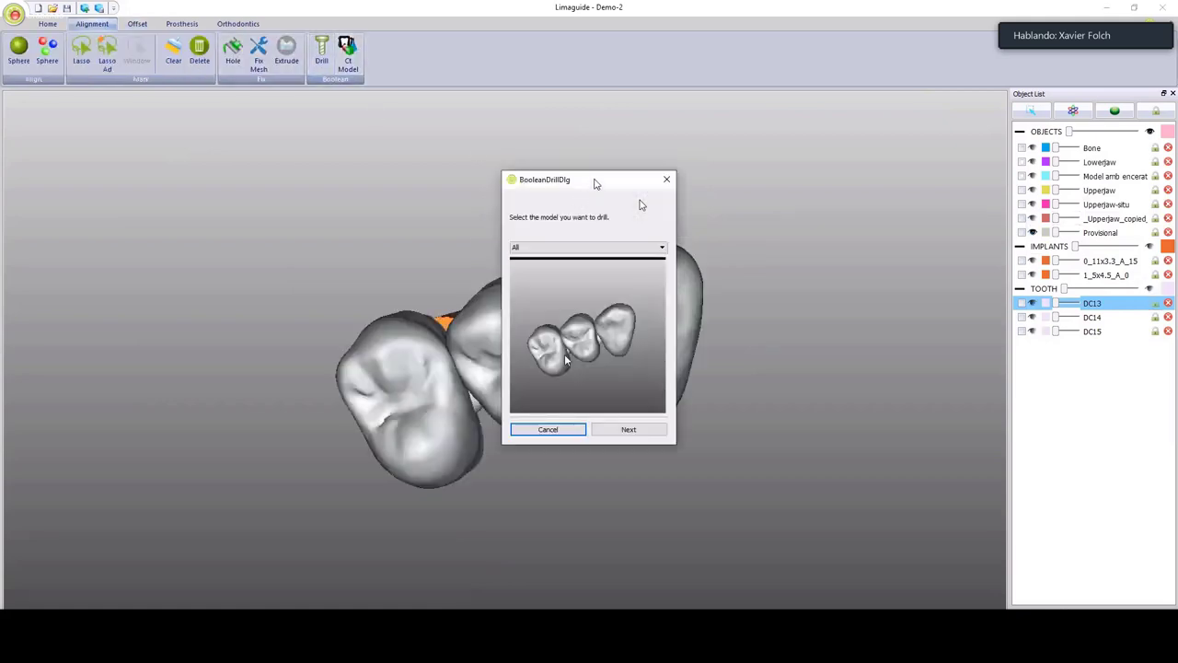
pyautogui.moveTo(594, 184); pyautogui.dragTo(124, 118)
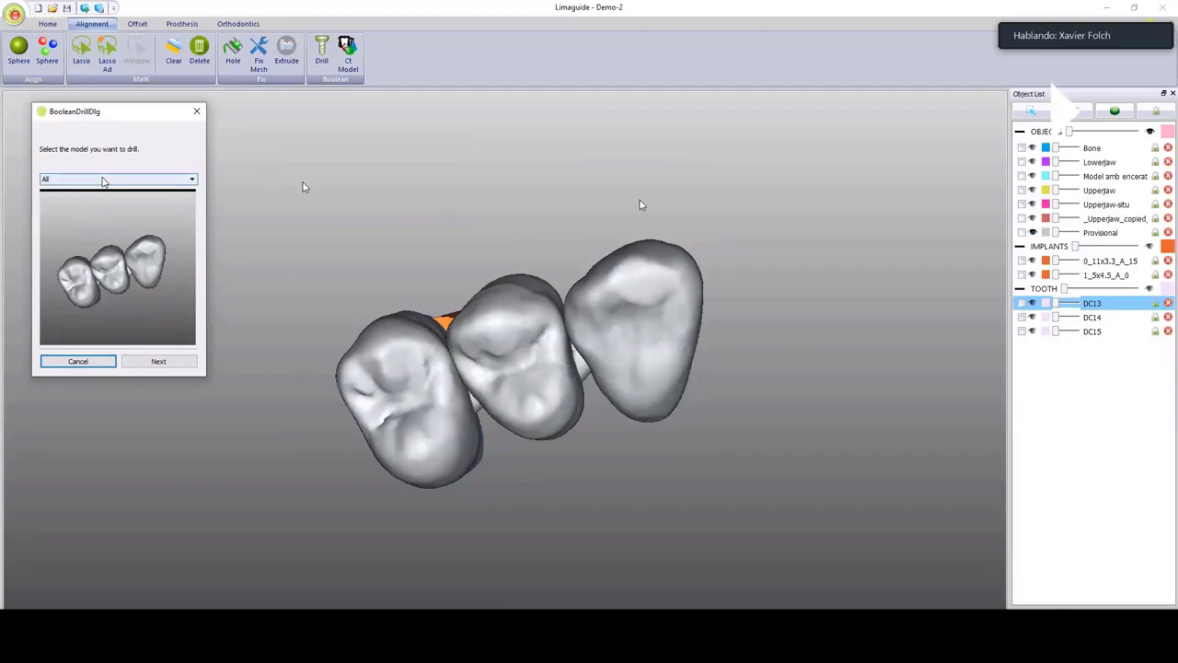
pyautogui.click(104, 180)
pyautogui.click(76, 262)
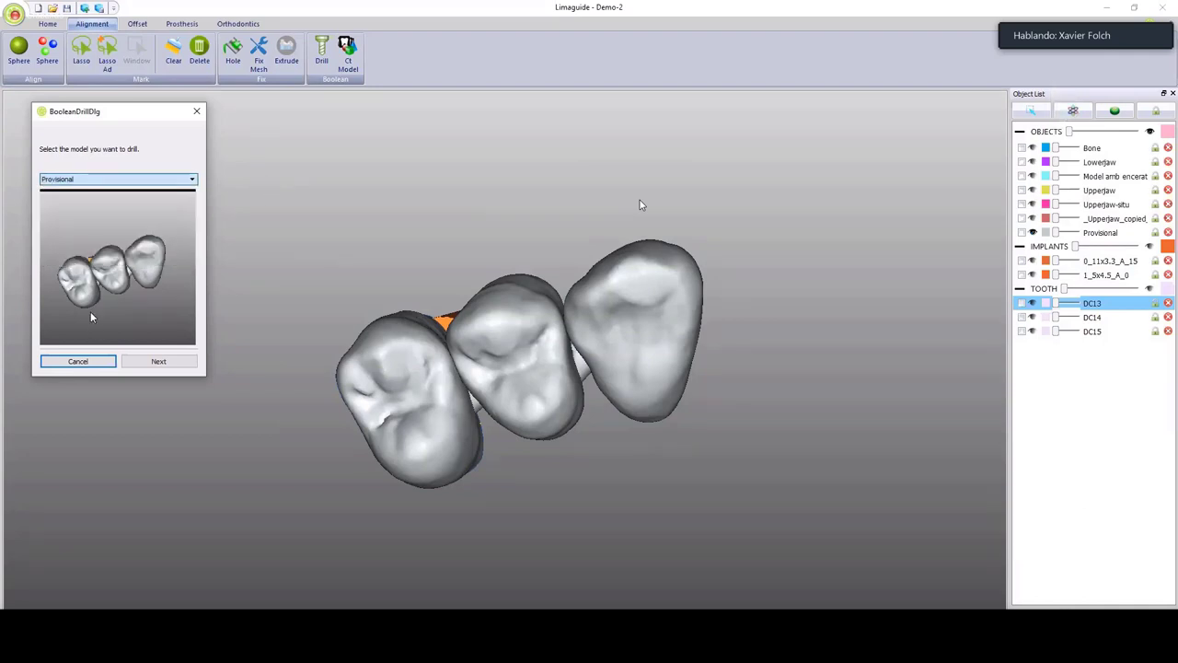
pyautogui.click(154, 363)
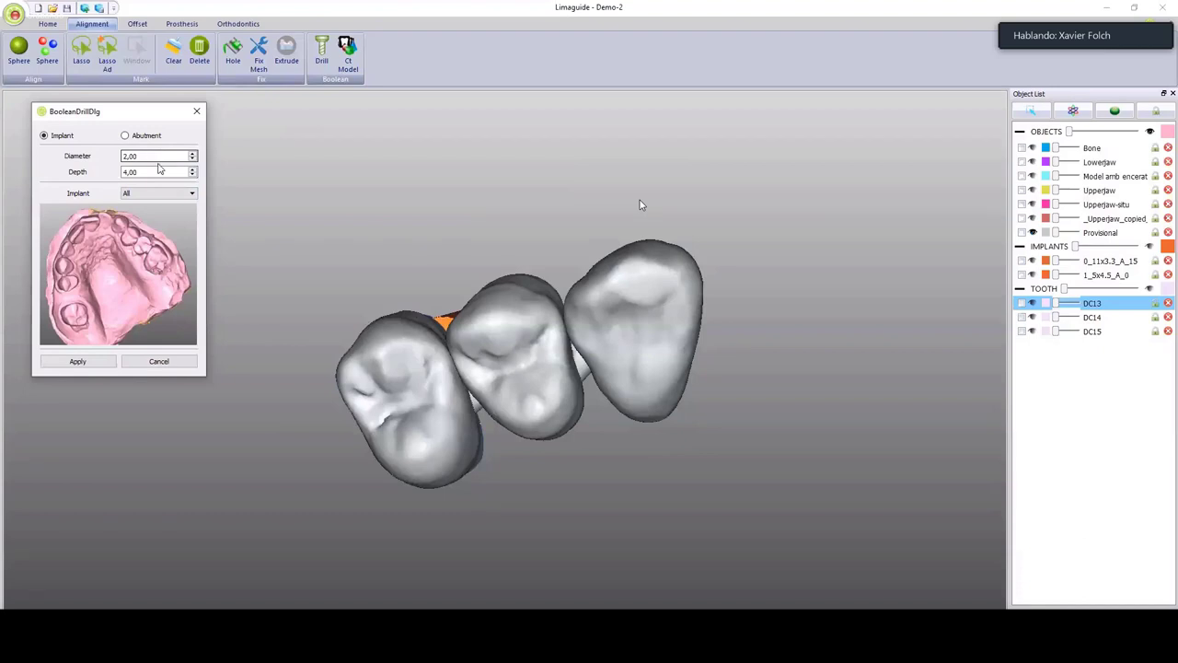
# Show the implants and set the drill to a diameter of 2.00 and a depth of 15.00 for all implants.
pyautogui.click(1149, 246)
pyautogui.moveTo(623, 394); pyautogui.dragTo(723, 267, button='middle')
pyautogui.moveTo(230, 251); pyautogui.dragTo(404, 294, button='middle')
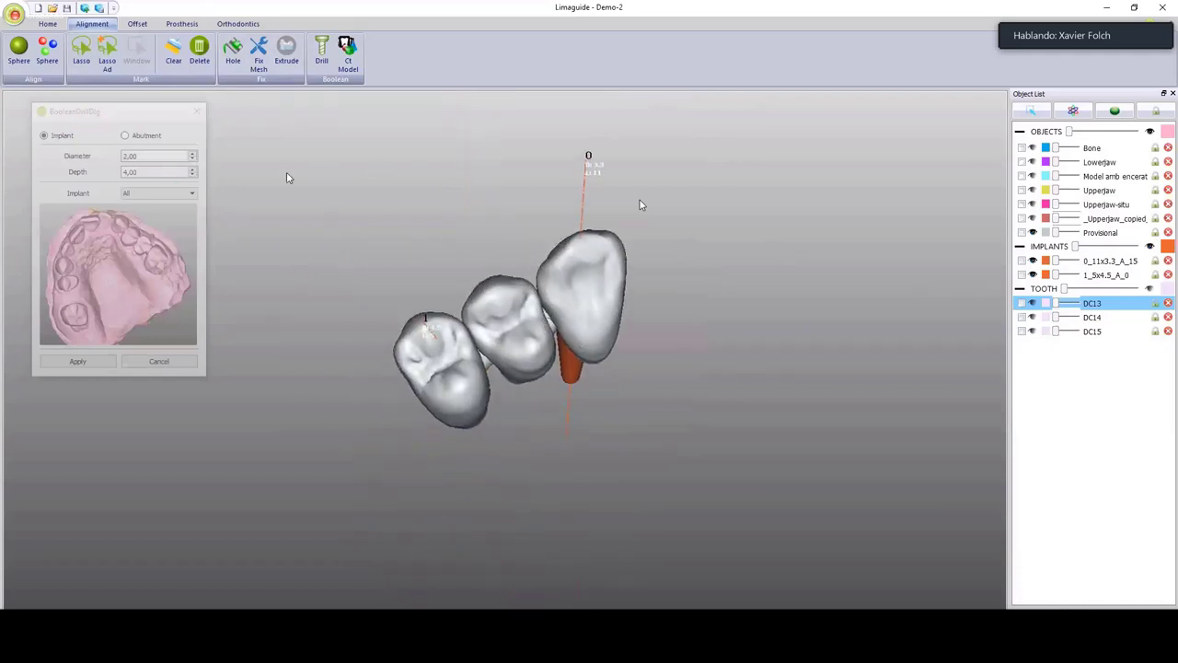
pyautogui.click(154, 156)
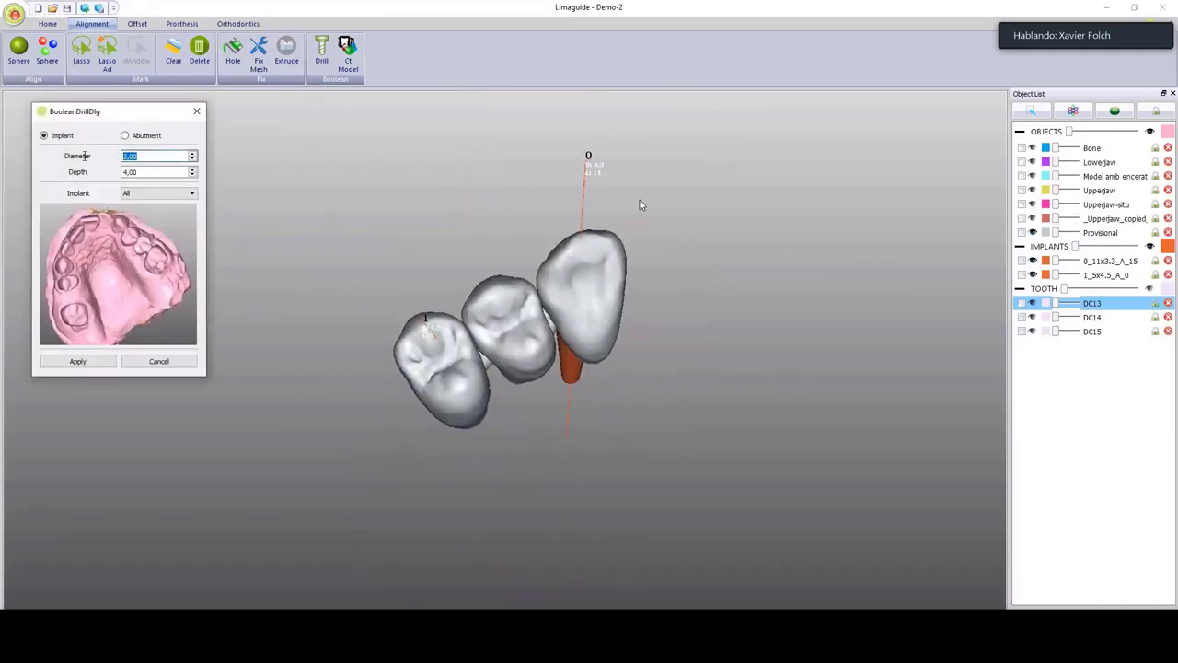
pyautogui.write('2')
pyautogui.press('Return')
pyautogui.click(161, 173)
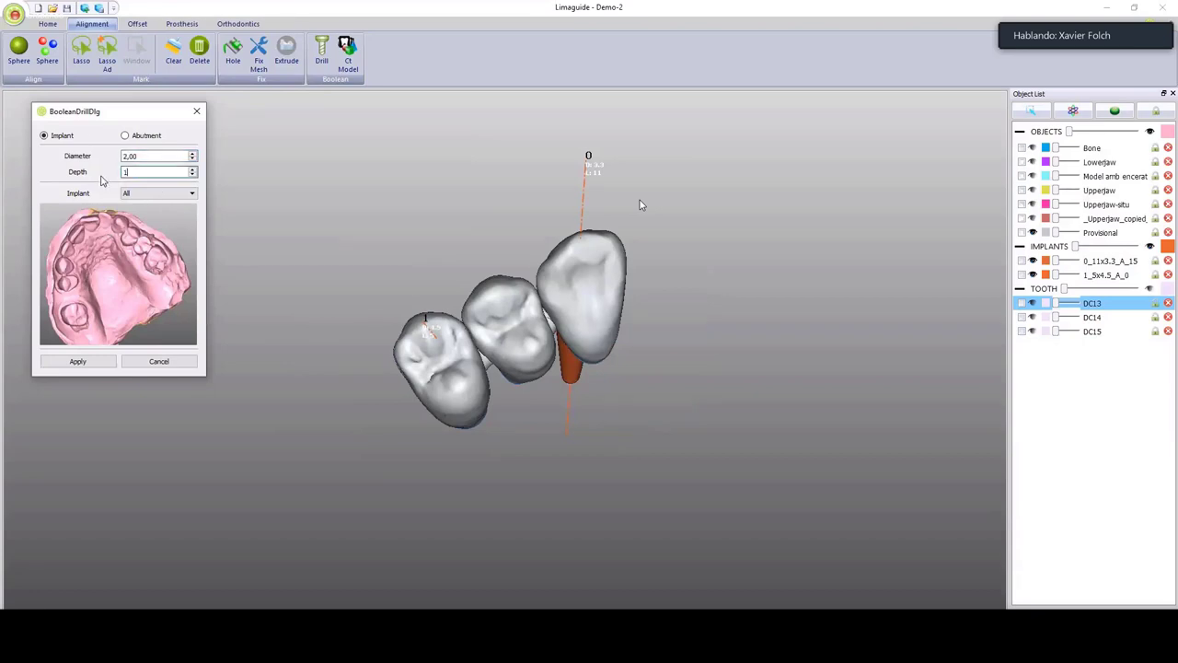
pyautogui.write('15')
pyautogui.press('Return')
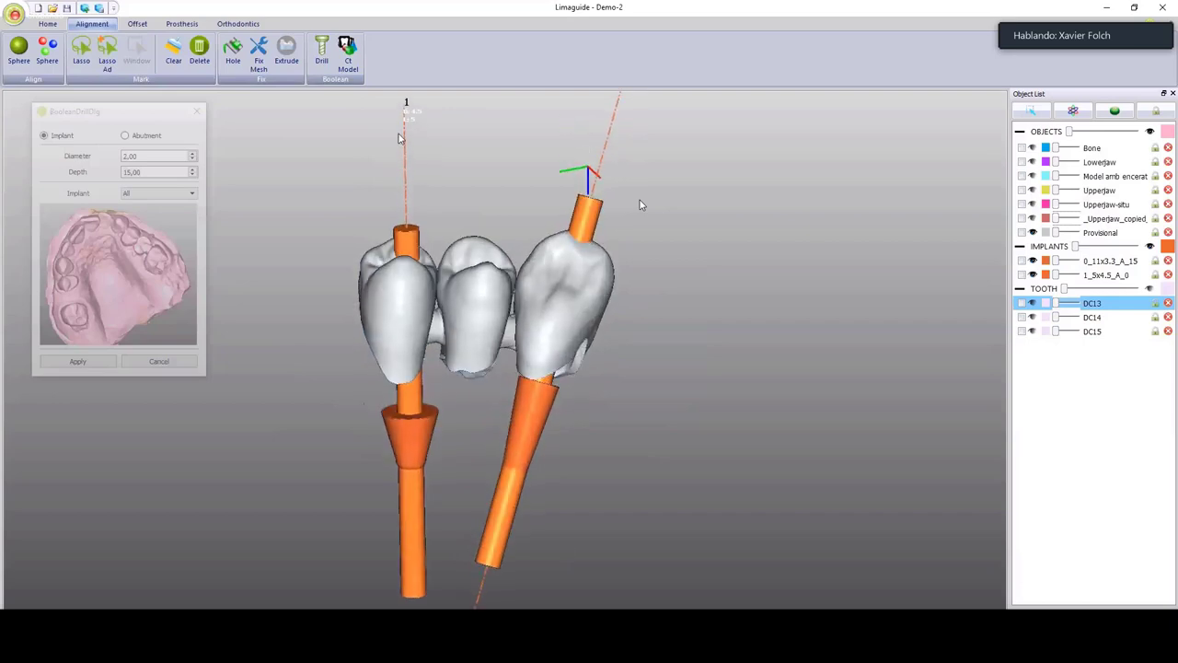
pyautogui.moveTo(412, 183); pyautogui.dragTo(570, 254, button='middle')
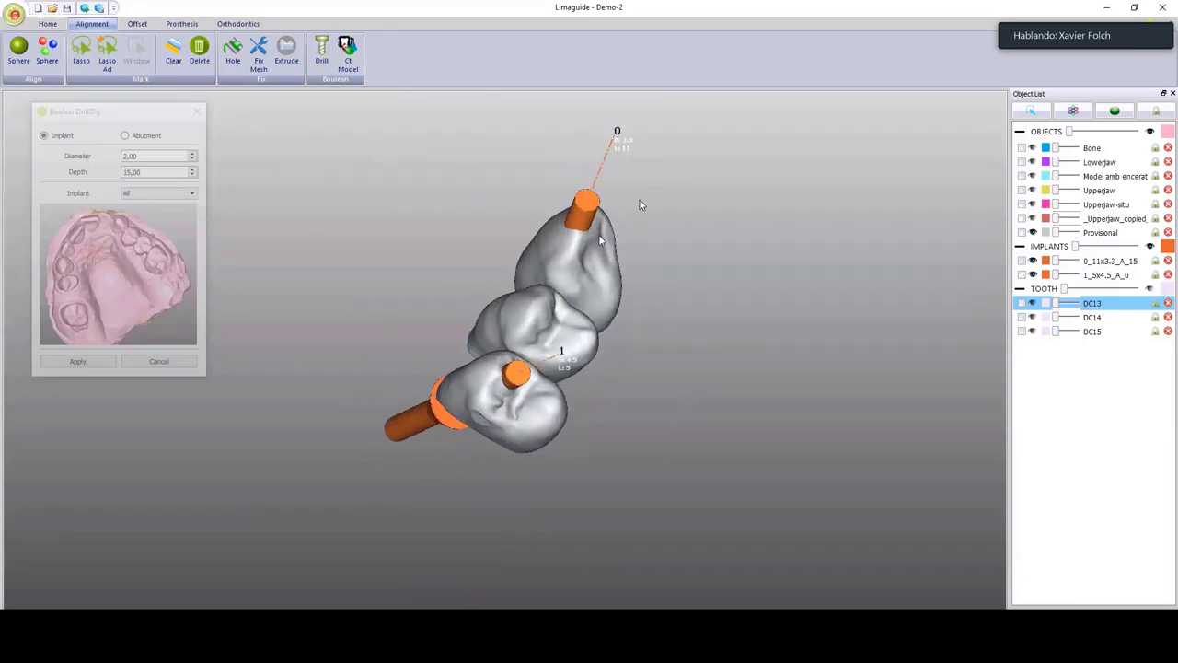
# Switch the drilling axis to Abutment and drill the screw channels through the Provisional bridge.
pyautogui.click(125, 136)
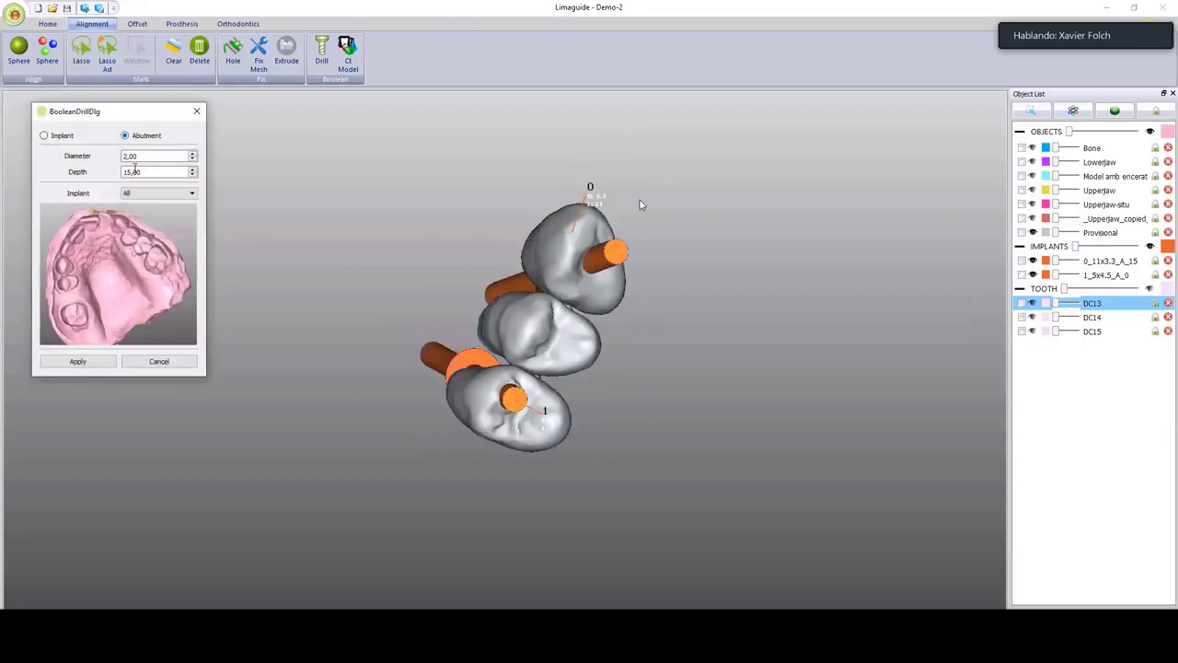
pyautogui.moveTo(405, 314)
pyautogui.mouseDown(button='middle')
pyautogui.moveTo(410, 270)
pyautogui.moveTo(438, 227)
pyautogui.moveTo(409, 309)
pyautogui.mouseUp(button='middle')
pyautogui.click(176, 236)
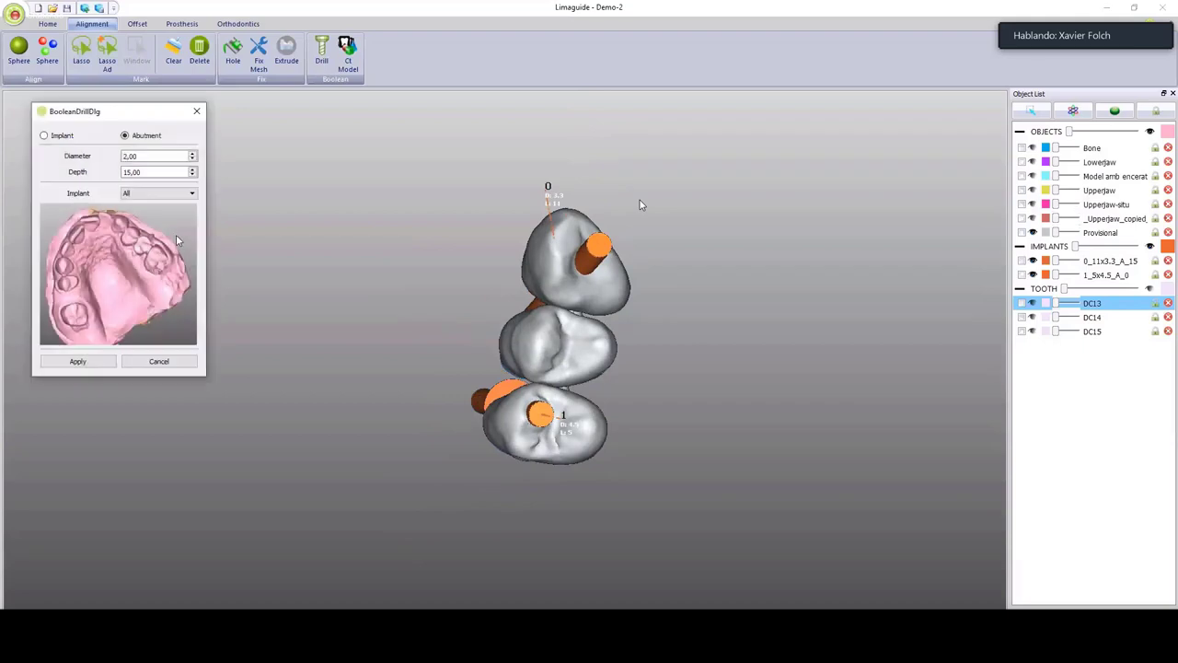
pyautogui.click(77, 361)
pyautogui.moveTo(677, 383); pyautogui.dragTo(587, 347)
# Select the drilled Provisional bridge and repair it with Fix Mesh.
pyautogui.click(1022, 232)
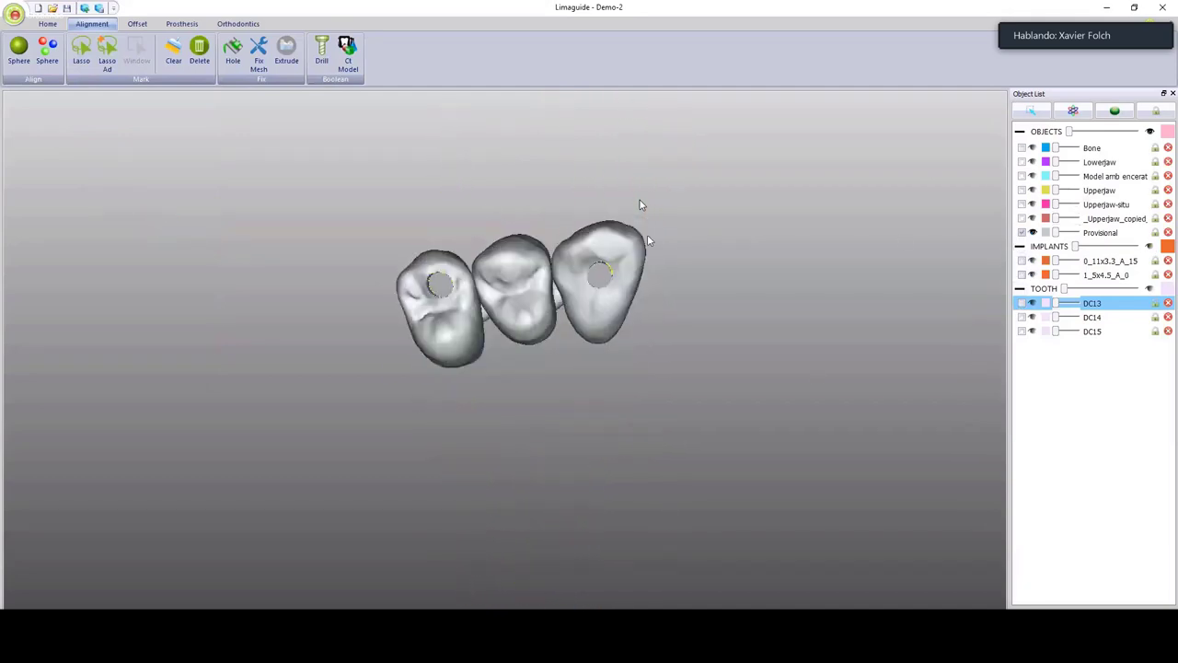
pyautogui.scroll(2, 597, 256)
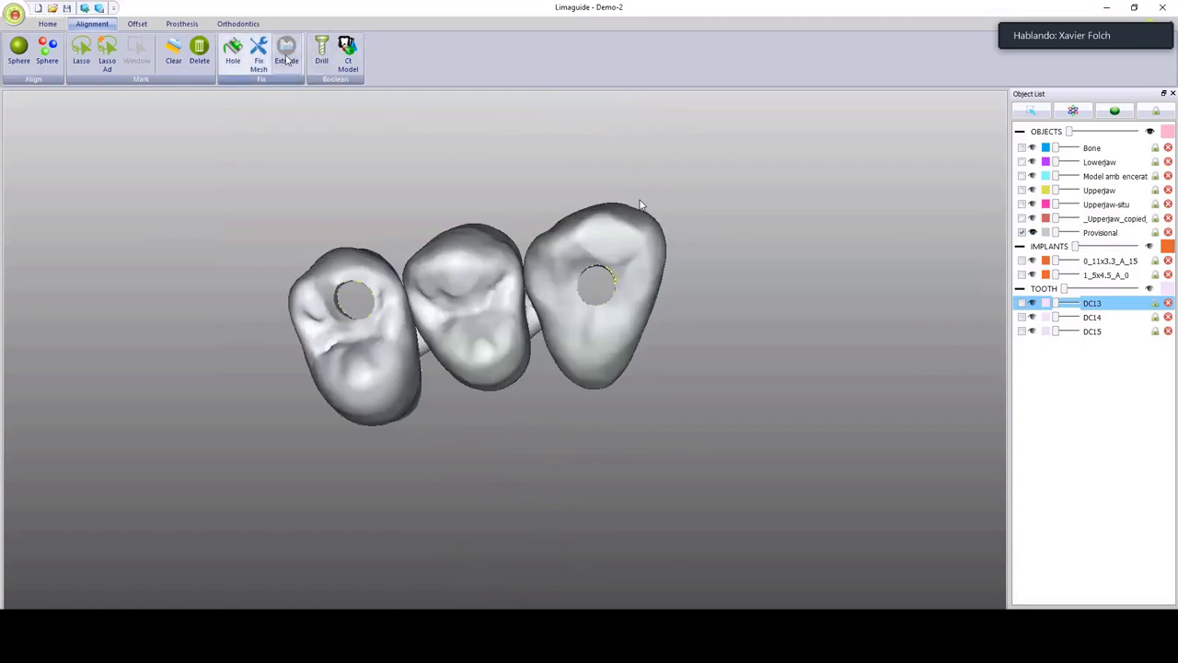
pyautogui.click(254, 50)
pyautogui.moveTo(485, 279); pyautogui.dragTo(683, 316)
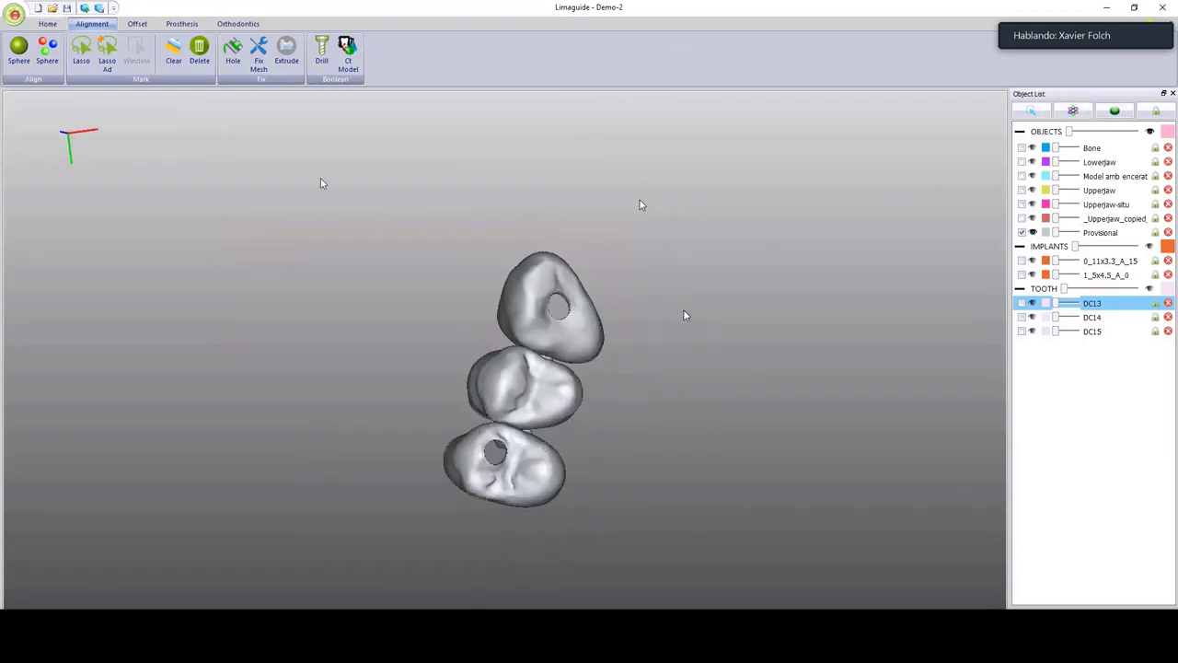
# Show the Upperjaw model again and examine the drilled Provisional bridge in place on it.
pyautogui.scroll(2, 502, 347)
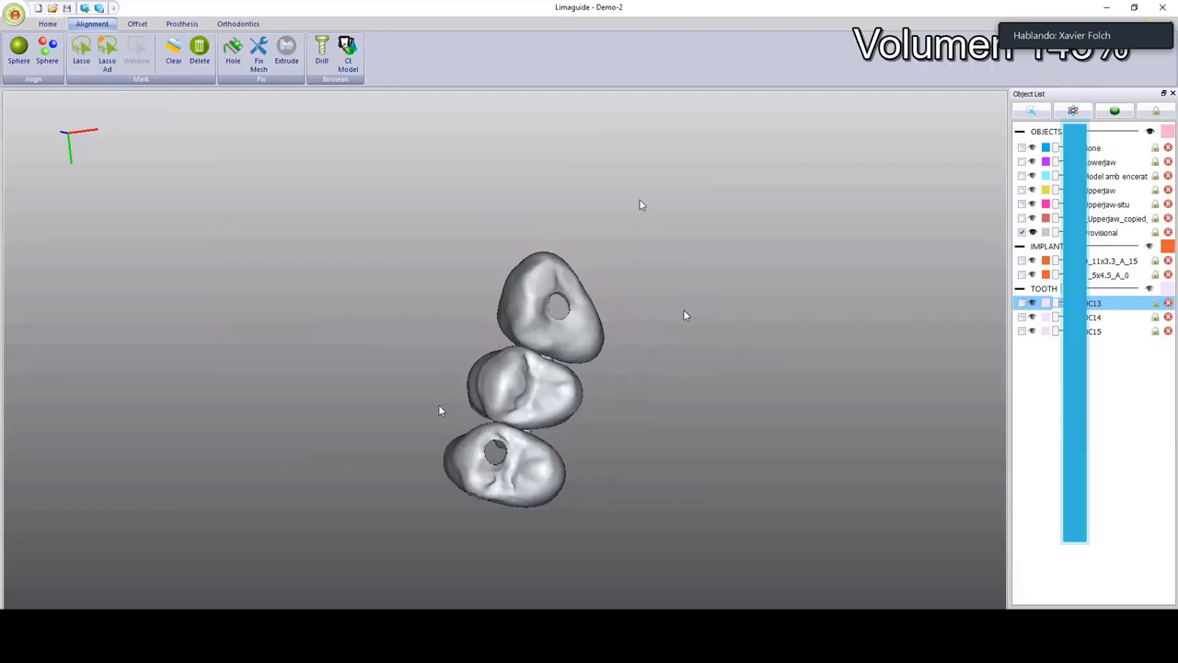
pyautogui.press('space')
pyautogui.moveTo(568, 347); pyautogui.dragTo(531, 274)
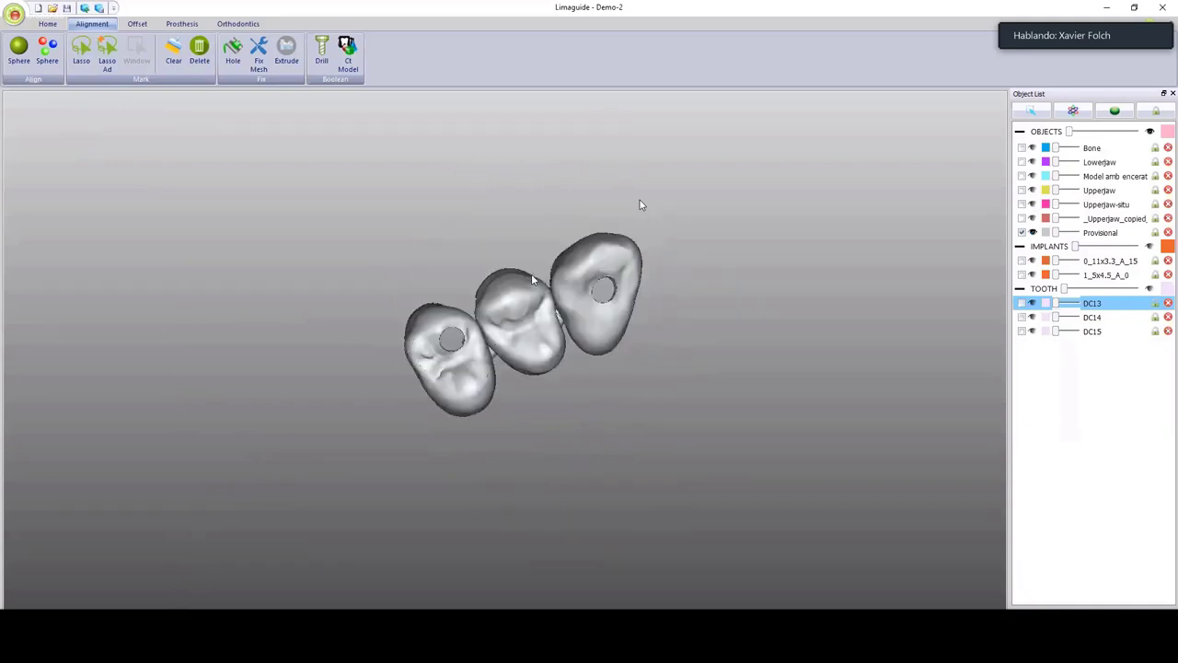
pyautogui.click(1032, 191)
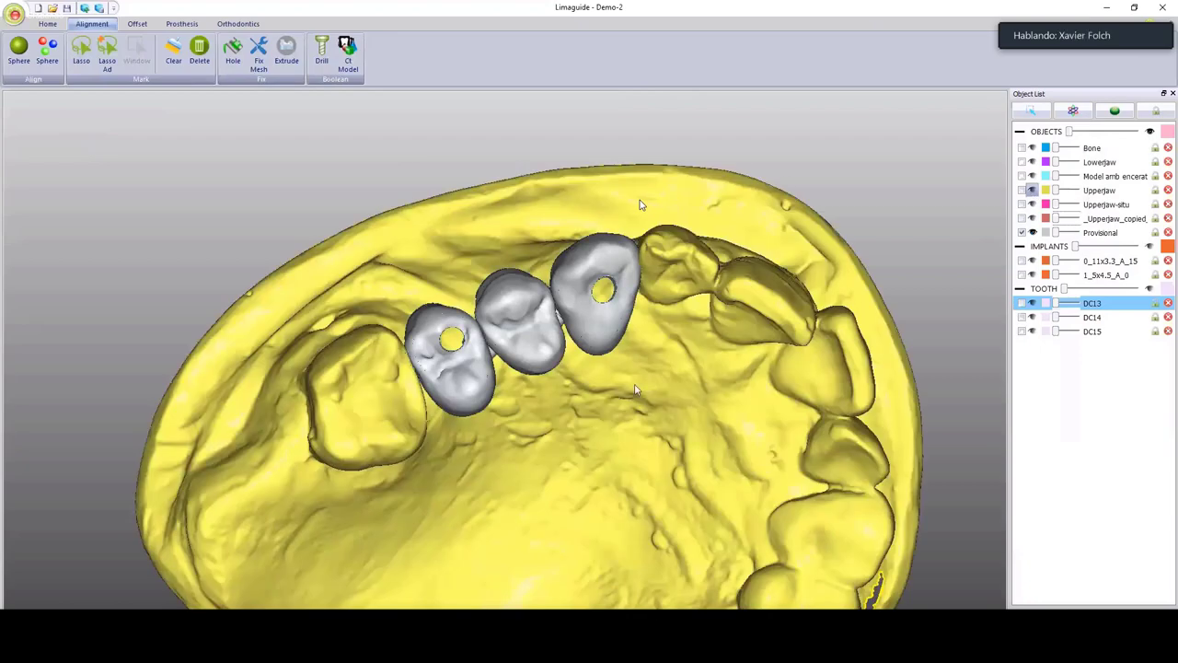
pyautogui.moveTo(511, 246); pyautogui.dragTo(503, 226)
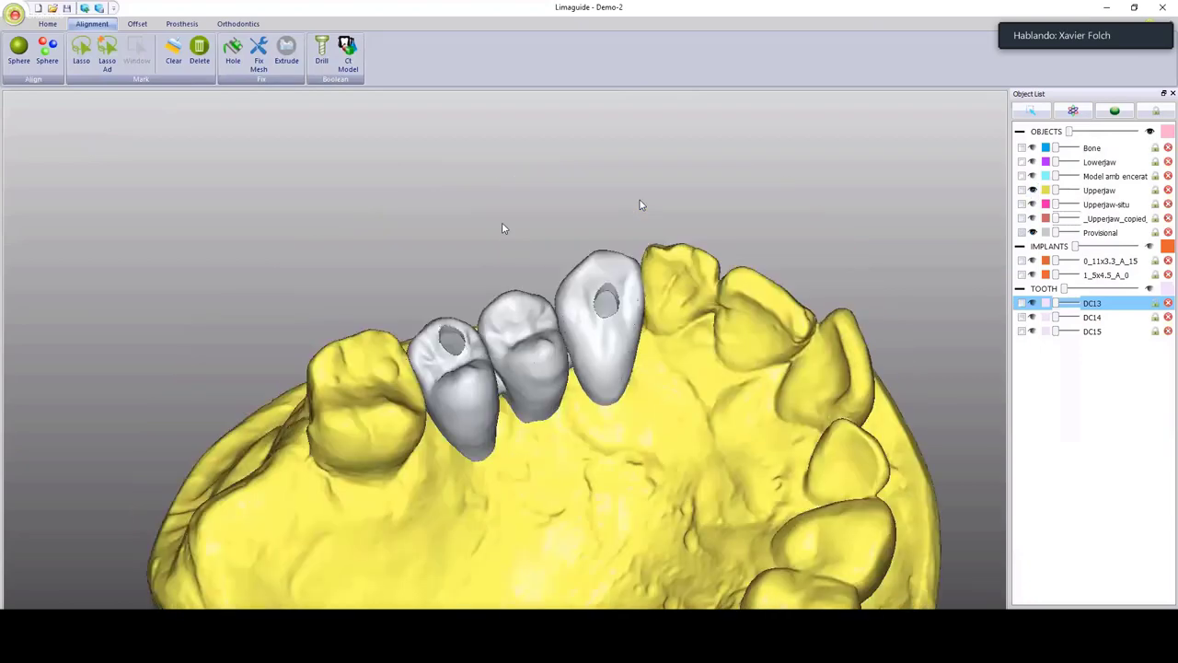
pyautogui.moveTo(502, 228); pyautogui.dragTo(579, 426, button='middle')
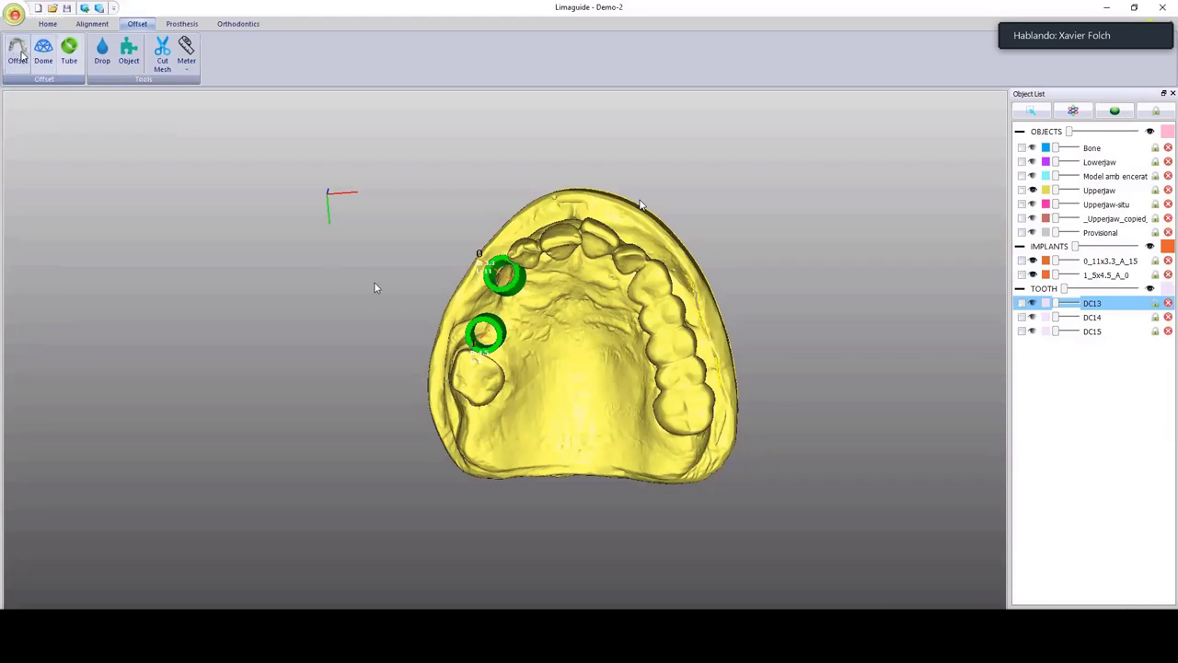
# Start an Offset on the Upperjaw model, orient it to the occlusal view like the reference image, and save that position.
pyautogui.click(19, 51)
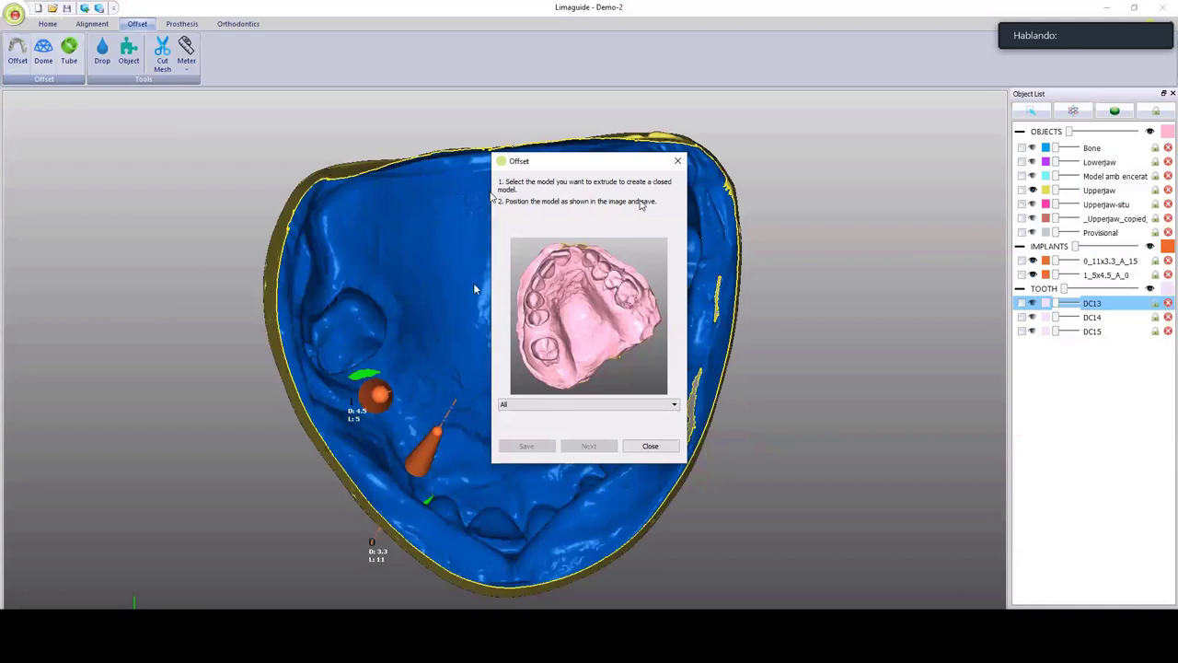
pyautogui.moveTo(561, 162); pyautogui.dragTo(86, 112)
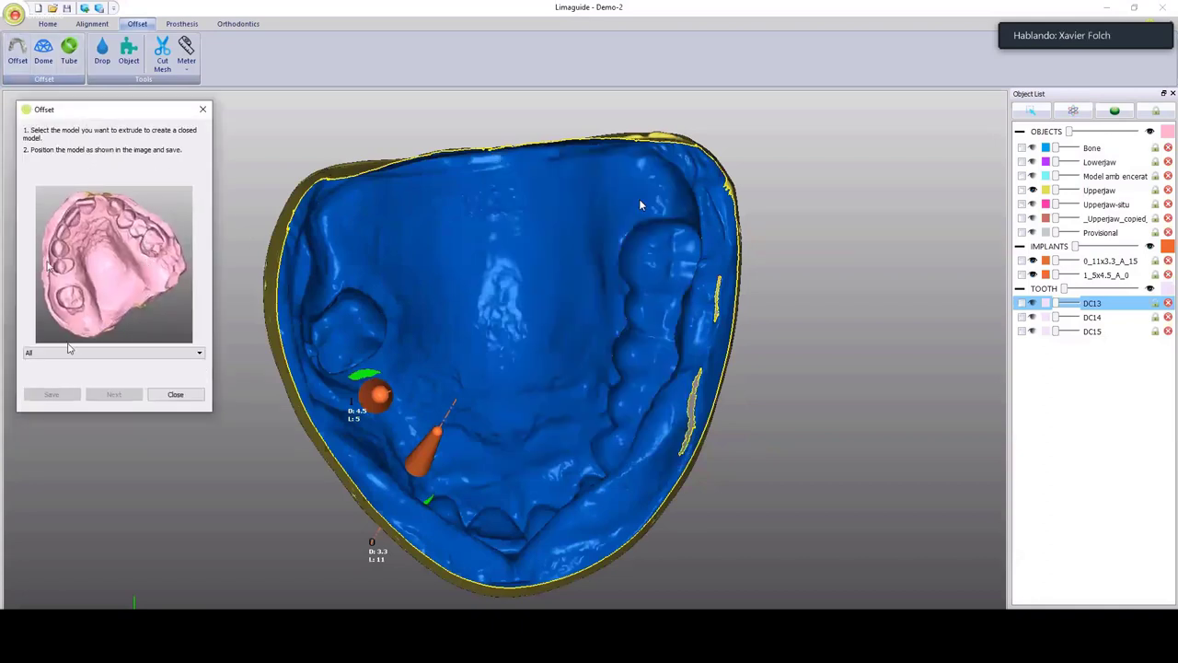
pyautogui.click(44, 351)
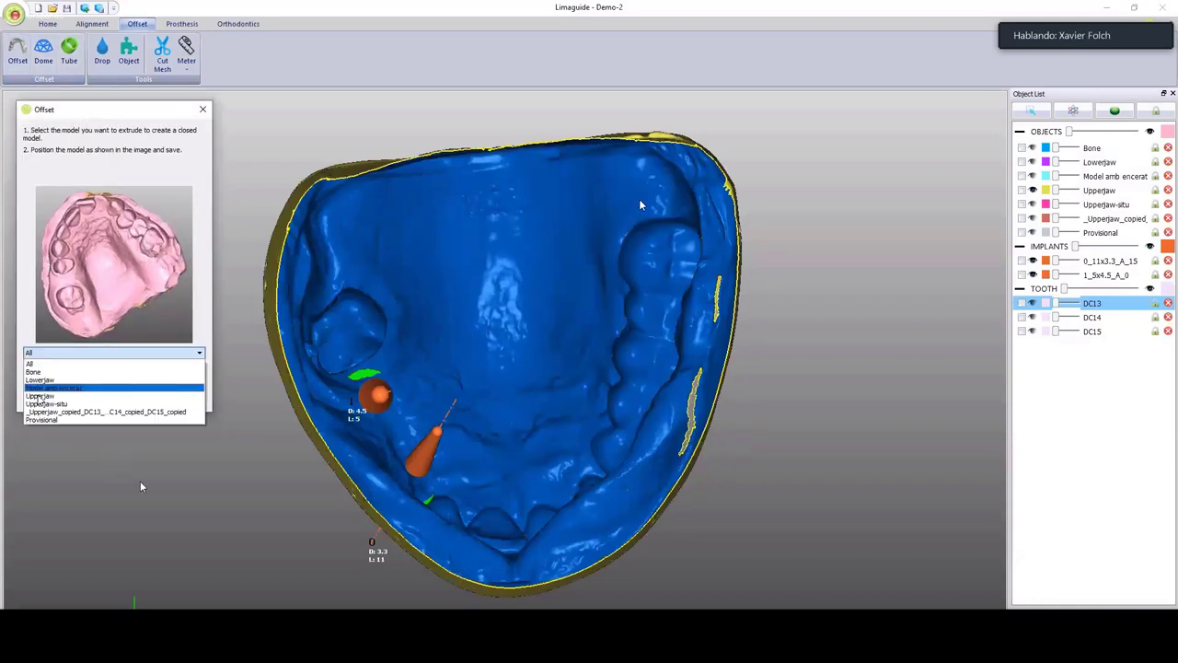
pyautogui.click(43, 402)
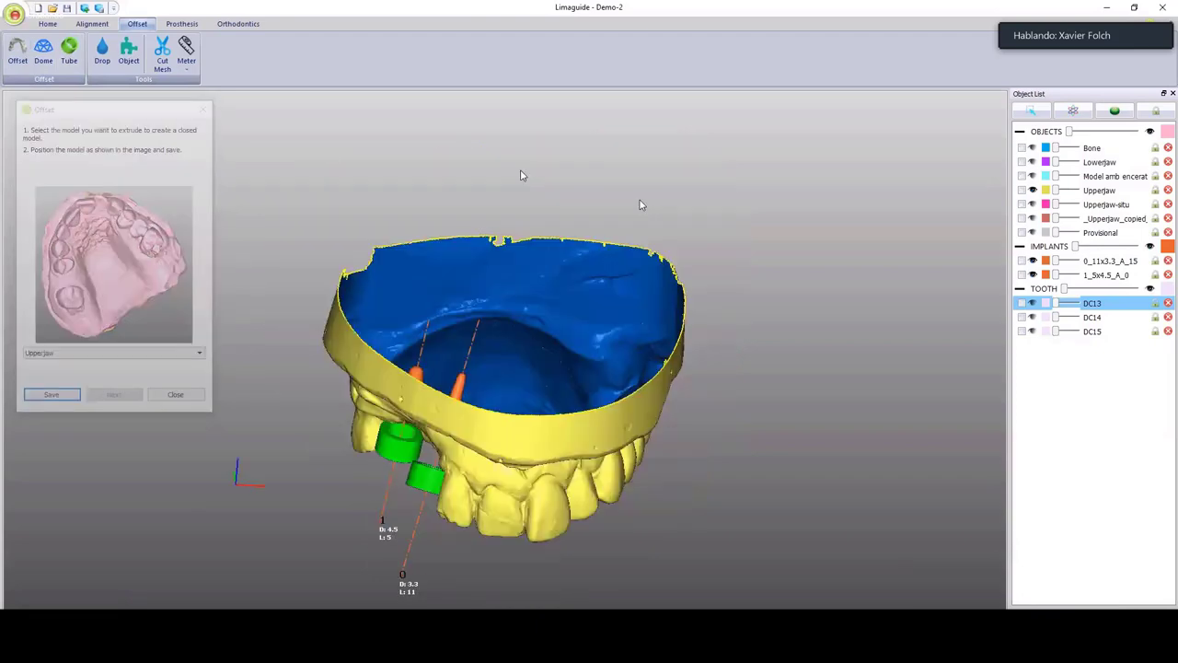
pyautogui.moveTo(523, 175); pyautogui.dragTo(526, 138, button='middle')
pyautogui.moveTo(557, 453); pyautogui.dragTo(608, 285, button='middle')
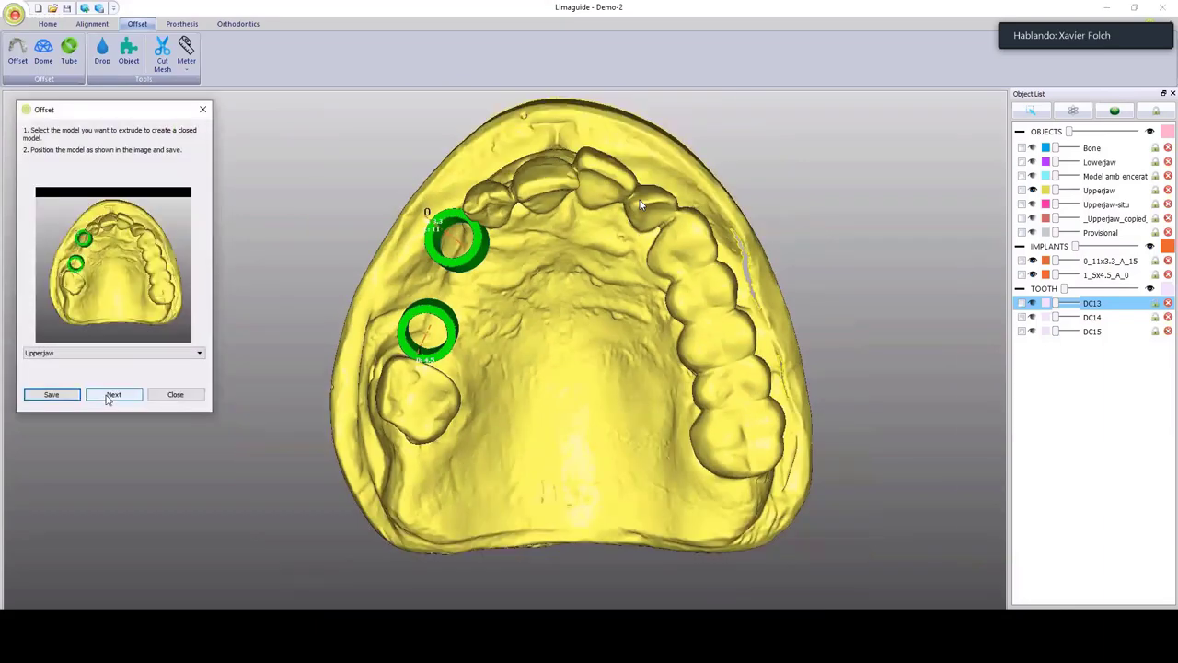
# Use the DIENTES preset with 2.8 thickness and 0.12 clearance for the offset, and select both listed implants.
pyautogui.click(111, 396)
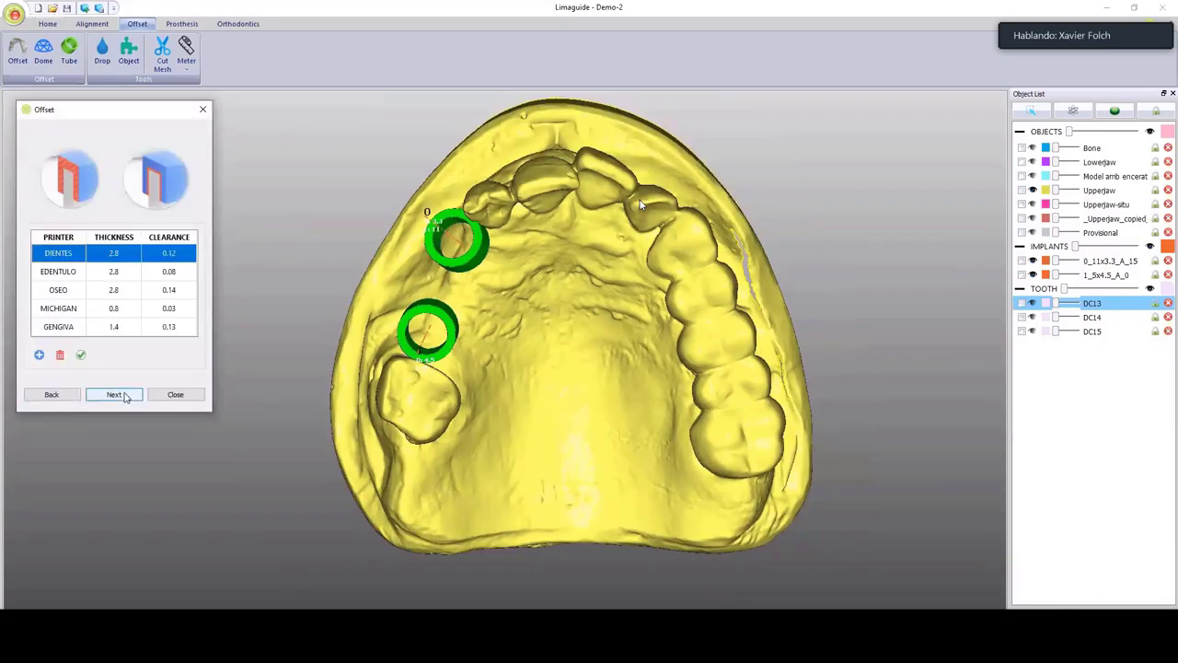
pyautogui.click(125, 395)
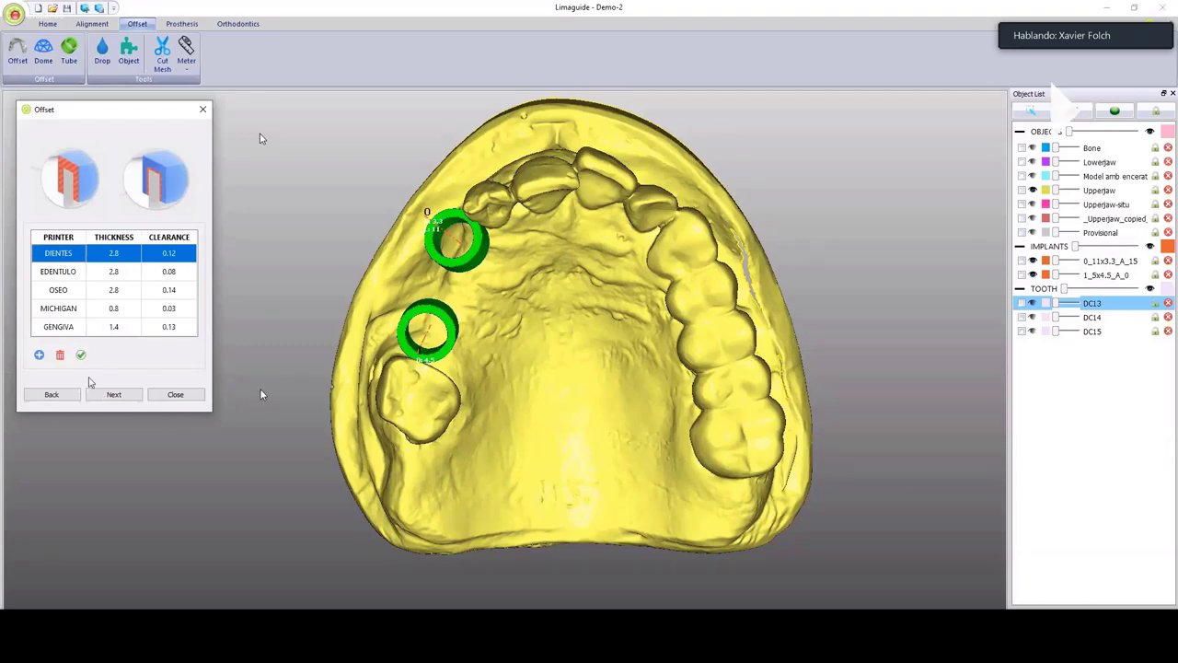
pyautogui.click(113, 394)
pyautogui.click(46, 181)
pyautogui.moveTo(47, 176); pyautogui.dragTo(51, 165)
# Outline the guide point by point on the upper jaw around the teeth and both implant tubes, and generate the offset mesh.
pyautogui.click(398, 447)
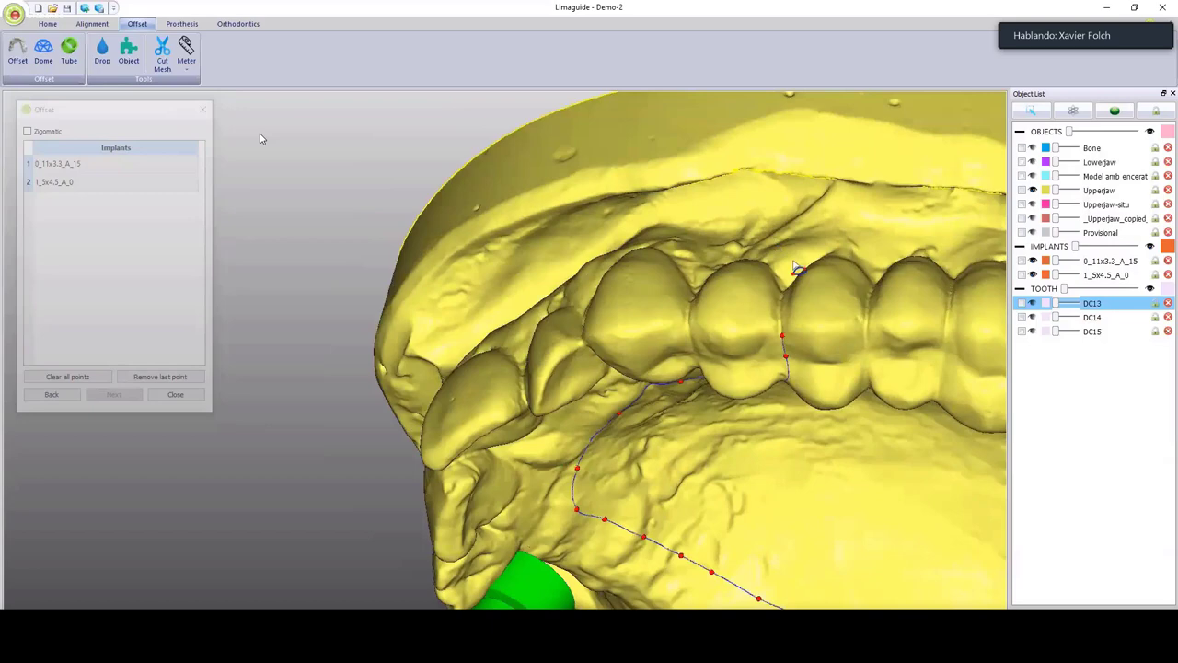
pyautogui.moveTo(794, 263); pyautogui.dragTo(796, 268, button='middle')
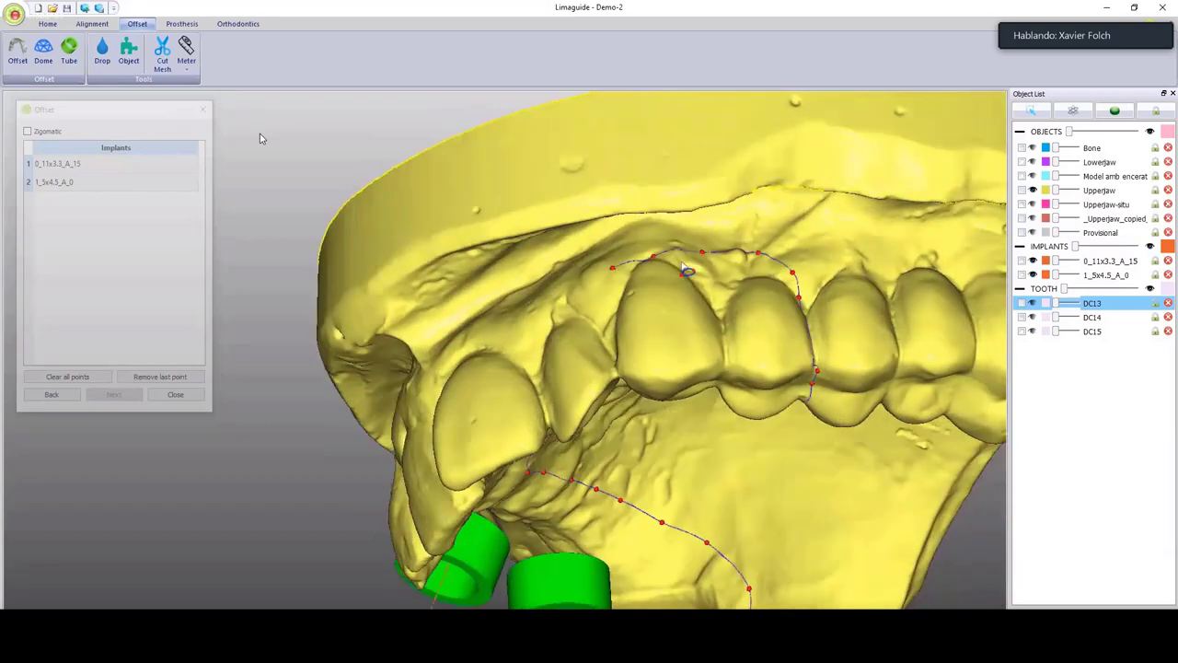
pyautogui.moveTo(686, 270); pyautogui.dragTo(602, 326, button='middle')
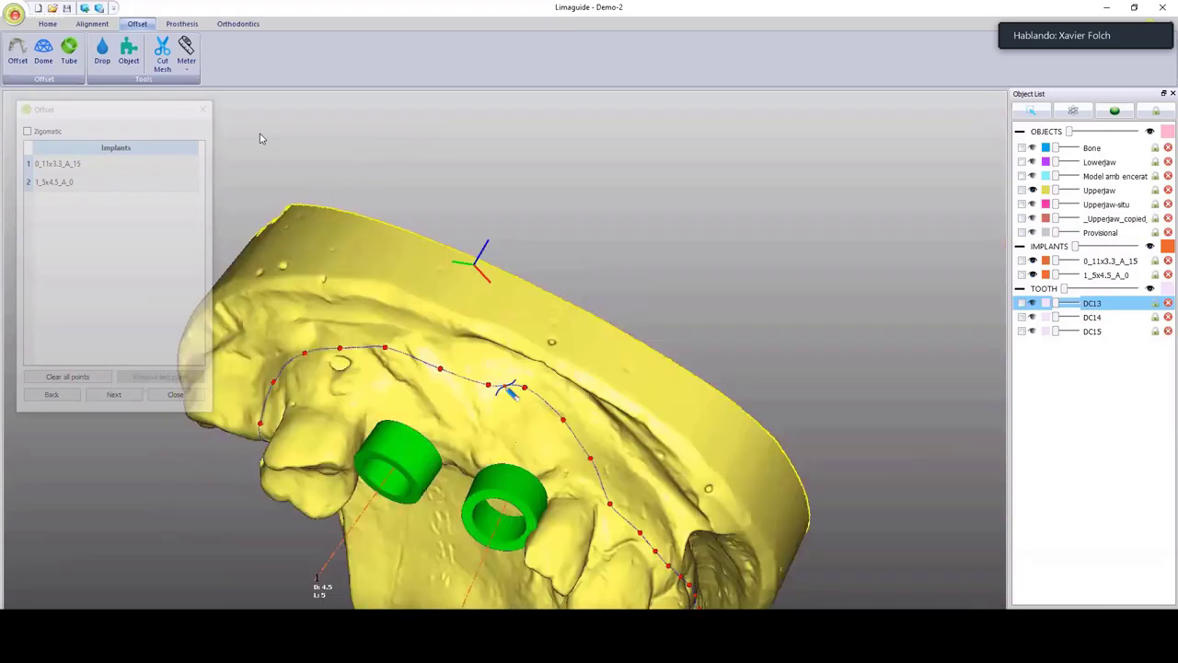
pyautogui.scroll(-4, 510, 390)
pyautogui.moveTo(510, 389); pyautogui.dragTo(626, 370, button='middle')
pyautogui.click(118, 396)
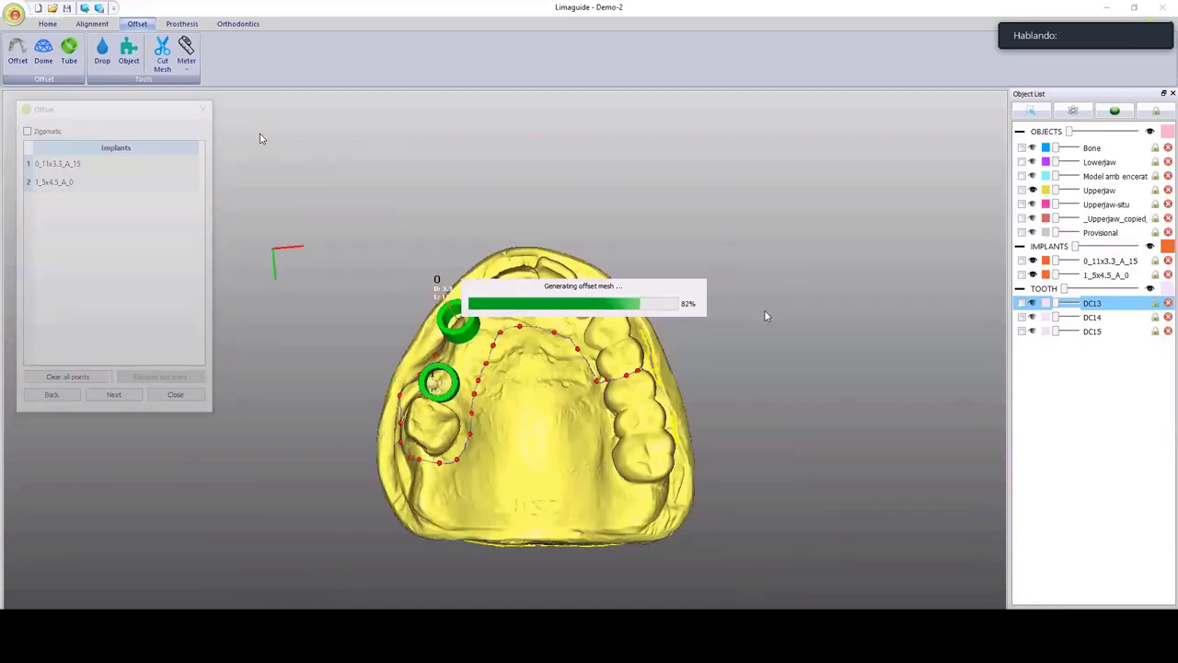
# Rename the generated offset object as gui 1.
pyautogui.moveTo(765, 316); pyautogui.dragTo(687, 289, button='middle')
pyautogui.doubleClick(1102, 251)
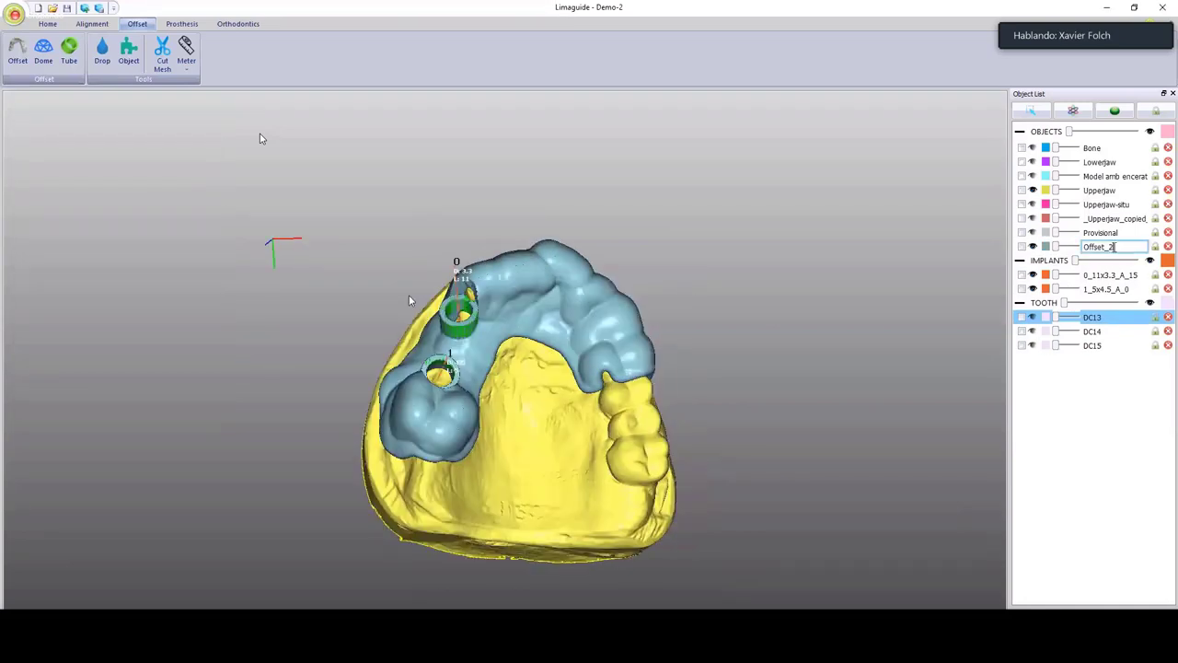
pyautogui.moveTo(1115, 247); pyautogui.dragTo(1058, 250)
pyautogui.write('gui 1')
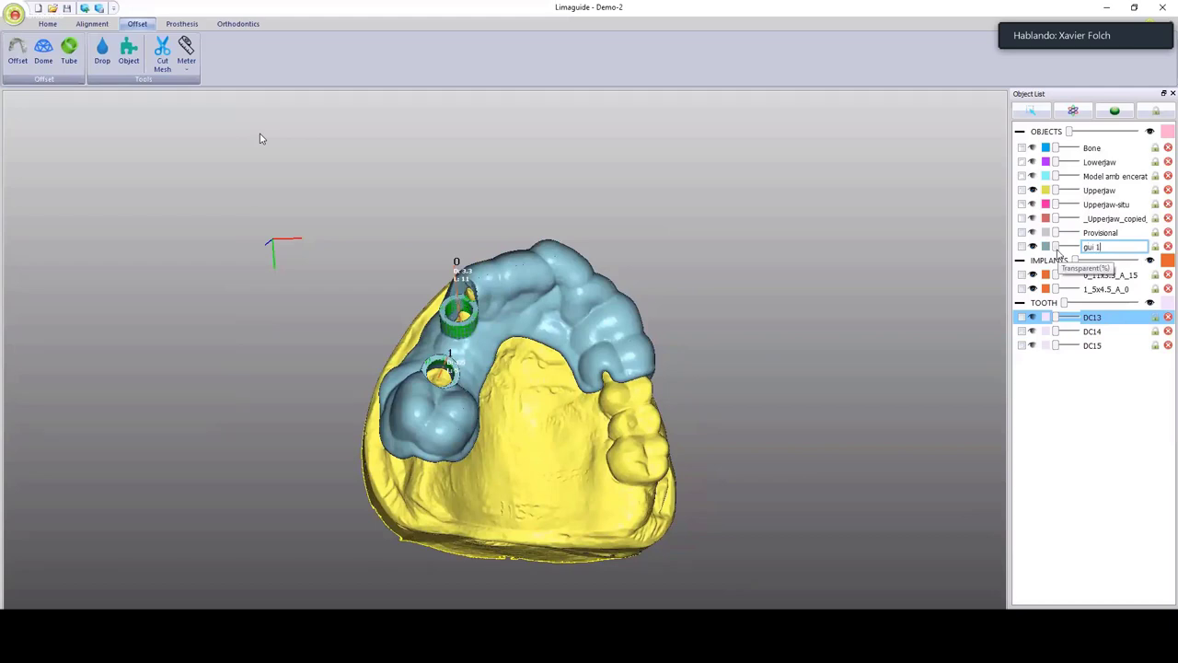
pyautogui.press('Return')
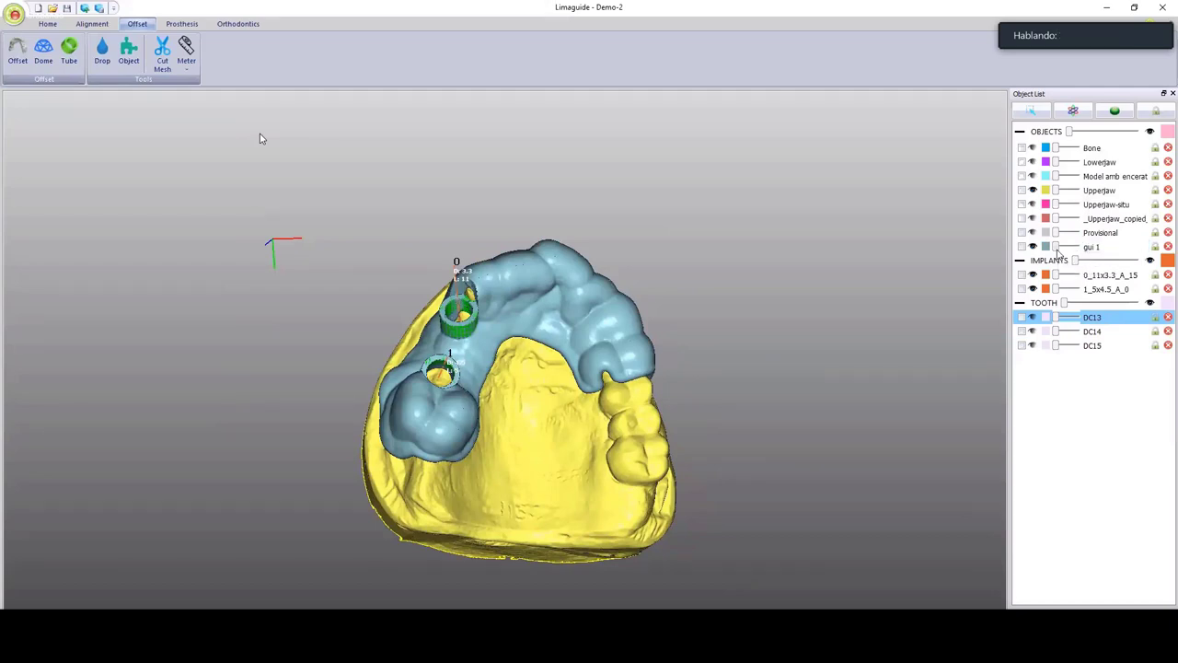
# Examine the guide from several sides, hiding the Upperjaw and the implants to inspect it on its own.
pyautogui.moveTo(793, 261); pyautogui.dragTo(788, 333, button='middle')
pyautogui.moveTo(683, 272); pyautogui.dragTo(670, 344, button='middle')
pyautogui.moveTo(405, 216); pyautogui.dragTo(683, 249, button='middle')
pyautogui.doubleClick(543, 436)
pyautogui.moveTo(649, 435); pyautogui.dragTo(1075, 219)
pyautogui.click(1033, 190)
pyautogui.moveTo(792, 230); pyautogui.dragTo(488, 280, button='middle')
pyautogui.click(1149, 261)
pyautogui.moveTo(738, 295); pyautogui.dragTo(644, 276, button='middle')
pyautogui.moveTo(125, 114); pyautogui.dragTo(598, 359, button='middle')
pyautogui.scroll(3, 718, 279)
pyautogui.scroll(-3, 599, 359)
# Show the Upperjaw without the guide and compare its gums and teeth with the Bone underneath.
pyautogui.click(1032, 190)
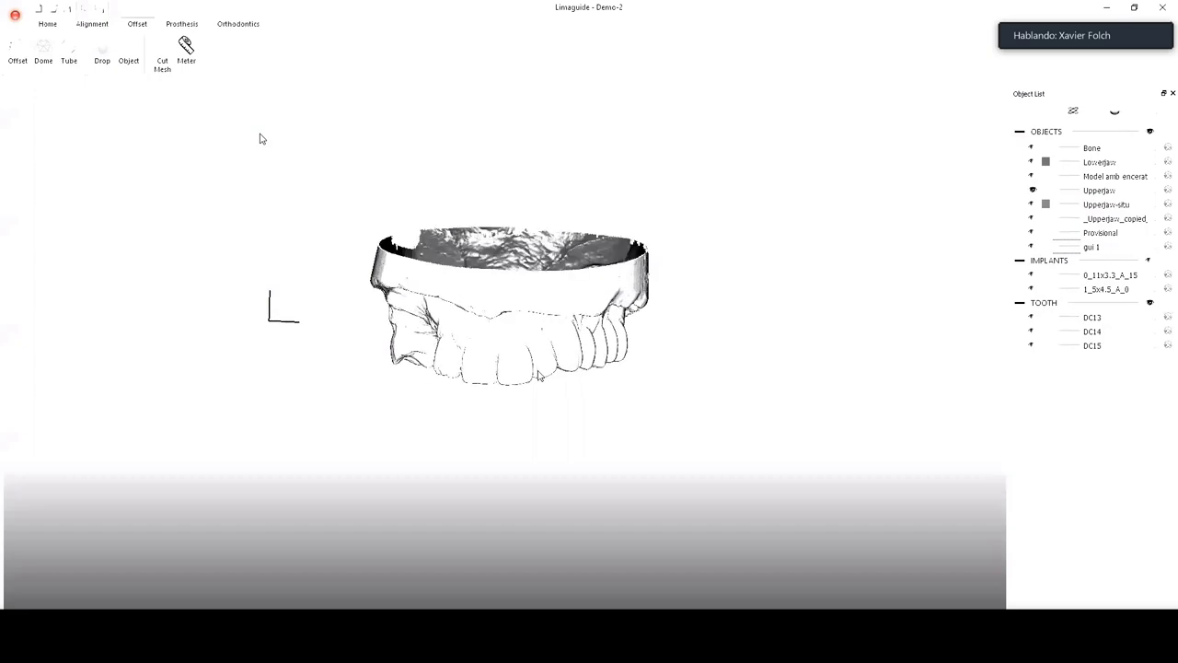
pyautogui.moveTo(540, 376); pyautogui.dragTo(571, 350, button='middle')
pyautogui.scroll(5, 586, 344)
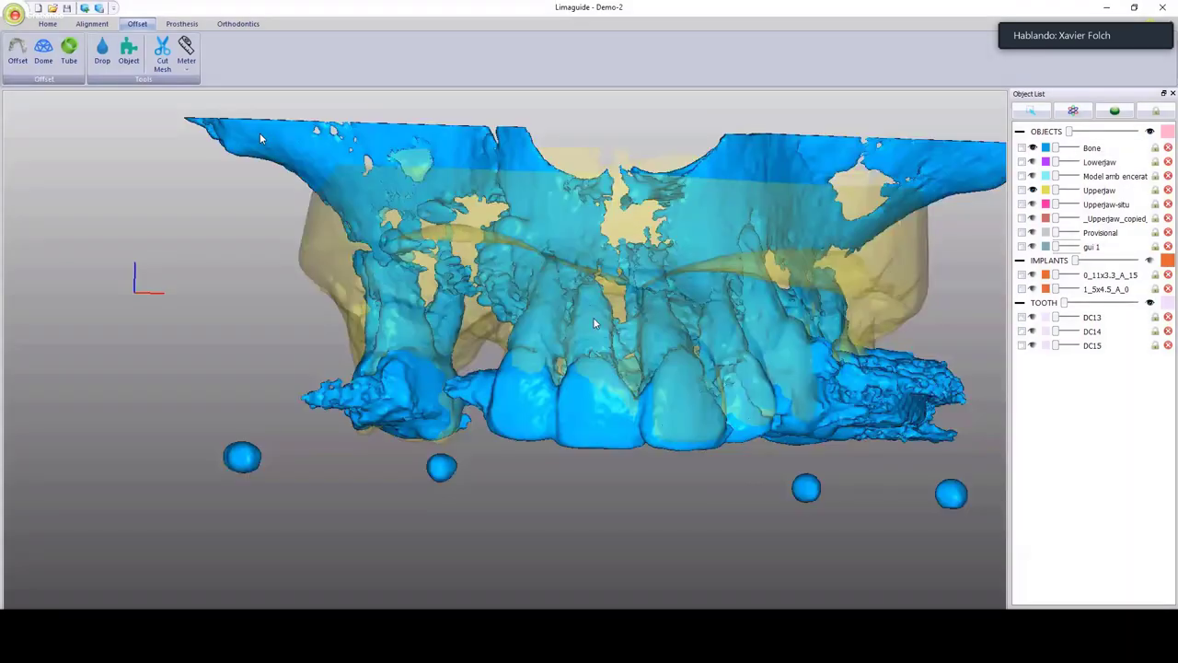
pyautogui.moveTo(594, 323)
pyautogui.mouseDown(button='middle')
pyautogui.moveTo(537, 325)
pyautogui.moveTo(592, 305)
pyautogui.mouseUp(button='middle')
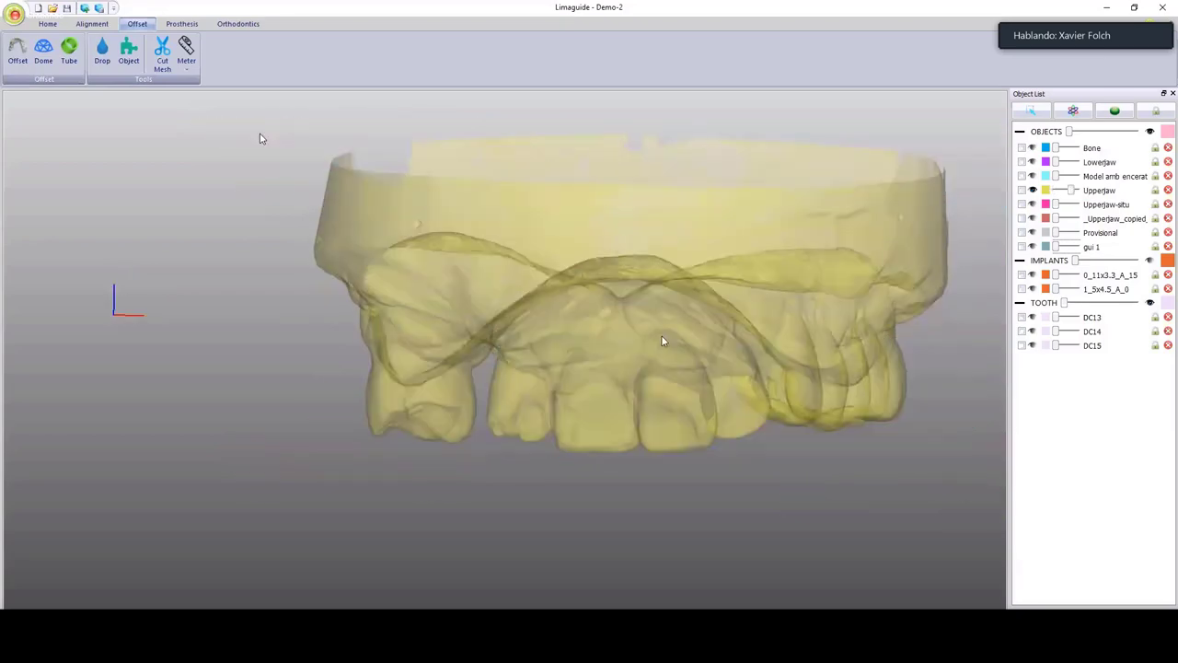
pyautogui.moveTo(662, 341); pyautogui.dragTo(606, 358, button='middle')
pyautogui.scroll(3, 606, 358)
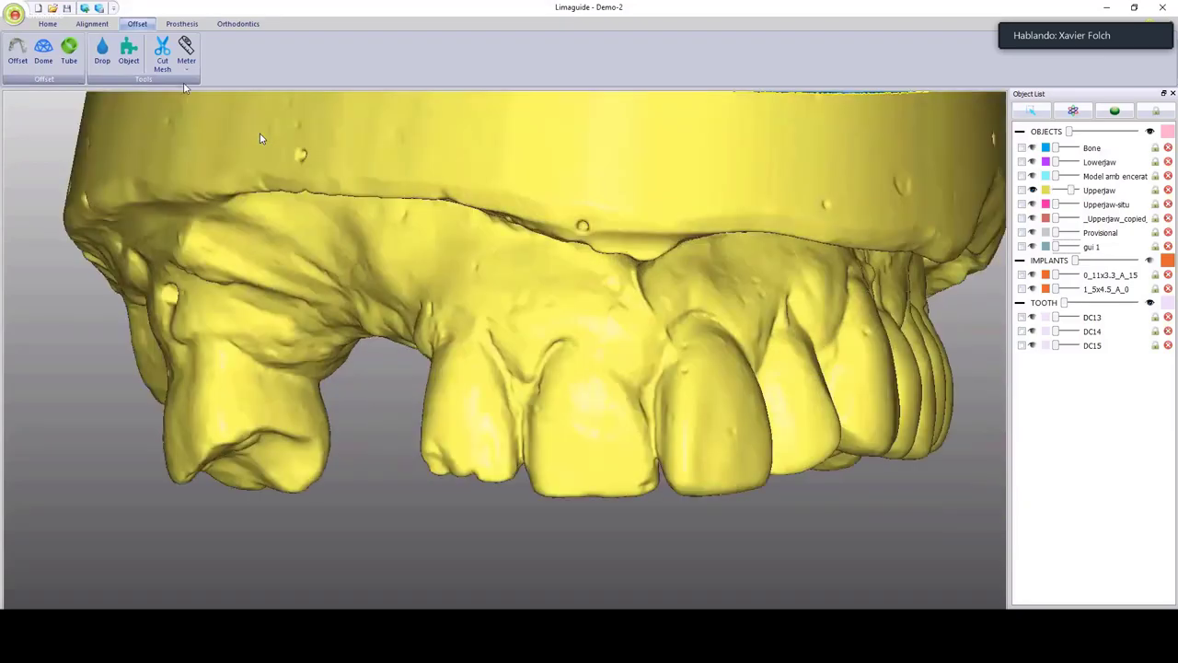
# Measure a short vertical distance on the gum directly above the upper central incisor's margin with the Meter.
pyautogui.click(92, 25)
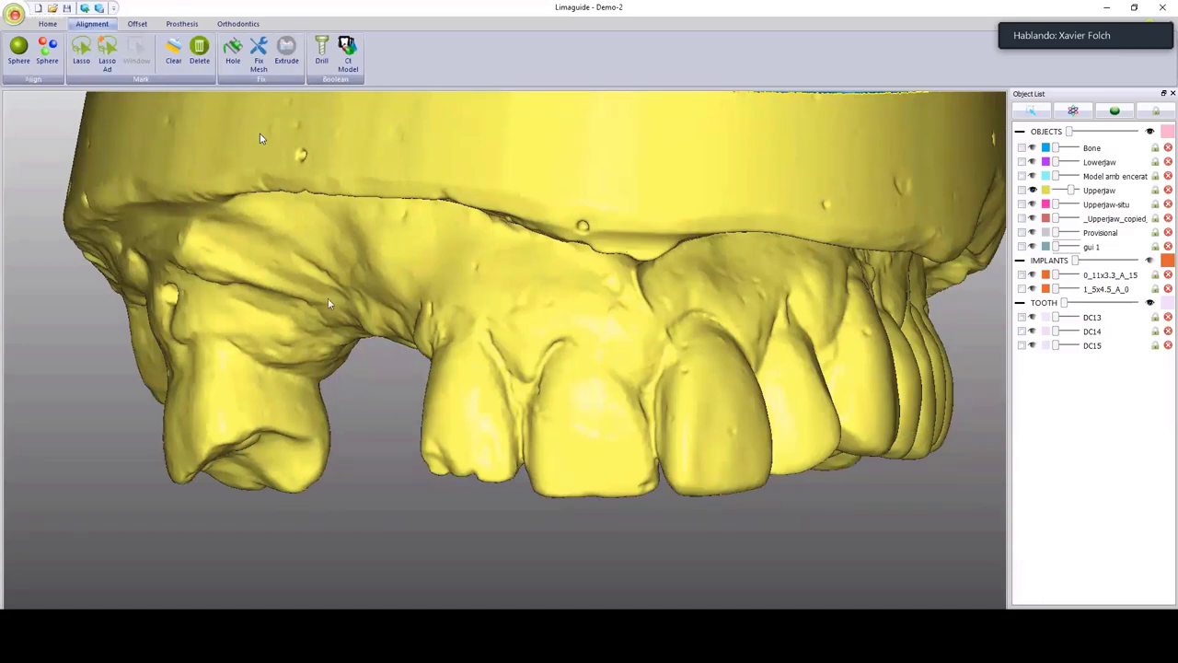
pyautogui.scroll(-3, 328, 298)
pyautogui.click(136, 24)
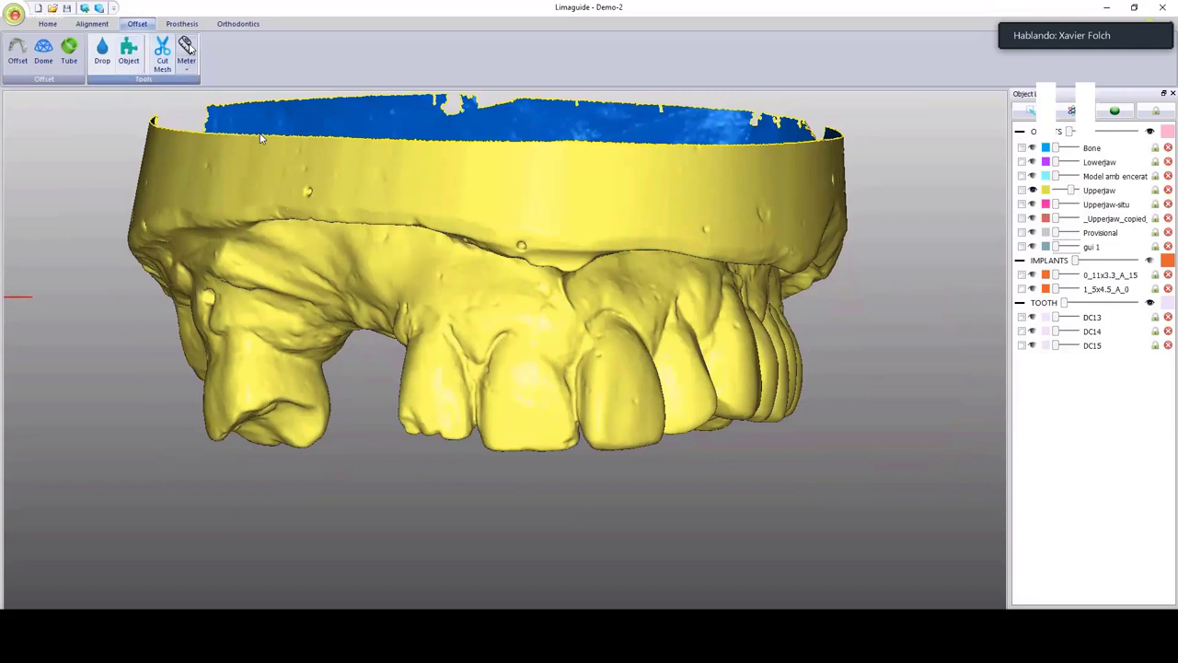
pyautogui.click(186, 53)
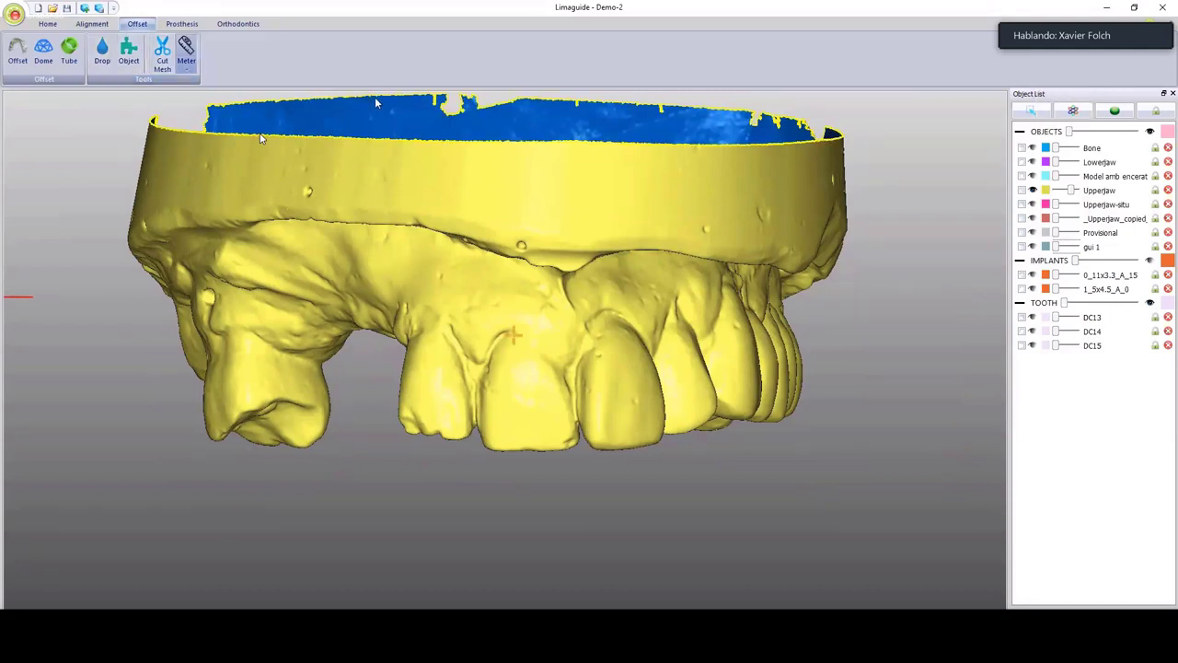
pyautogui.click(512, 329)
pyautogui.click(511, 319)
pyautogui.moveTo(512, 319); pyautogui.dragTo(548, 317, button='middle')
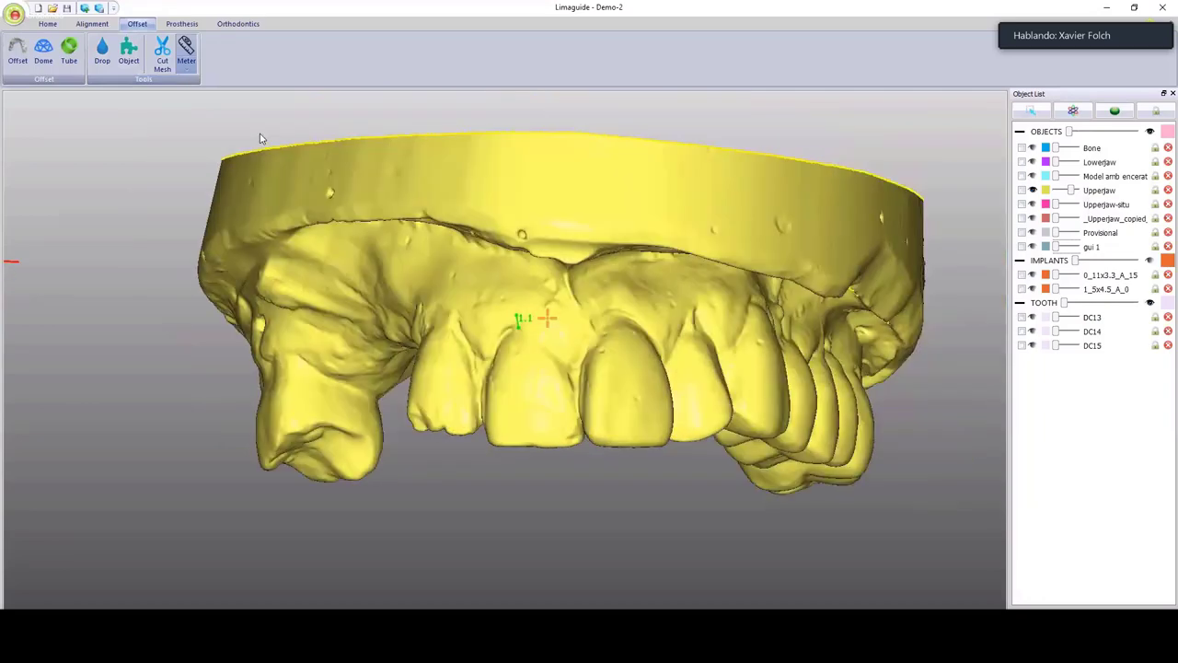
# Measure the gum height above the same central incisor again from a closer view.
pyautogui.scroll(4, 547, 318)
pyautogui.scroll(3, 512, 332)
pyautogui.click(495, 295)
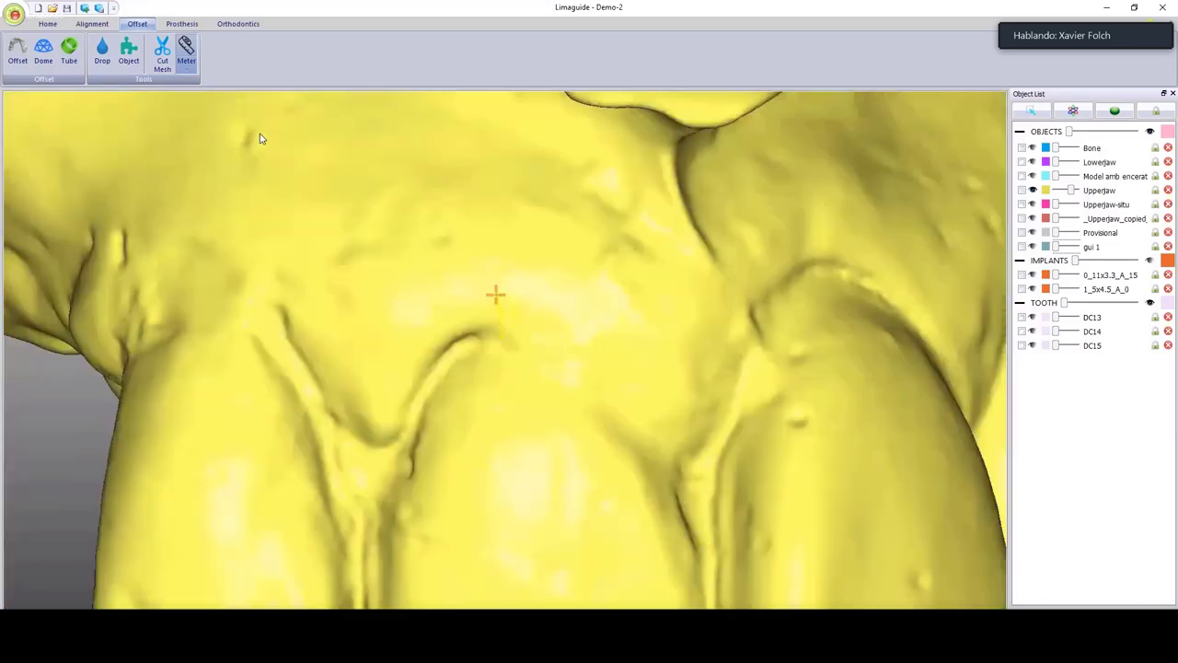
pyautogui.scroll(-2, 259, 138)
pyautogui.scroll(-5, 260, 138)
pyautogui.scroll(5, 259, 138)
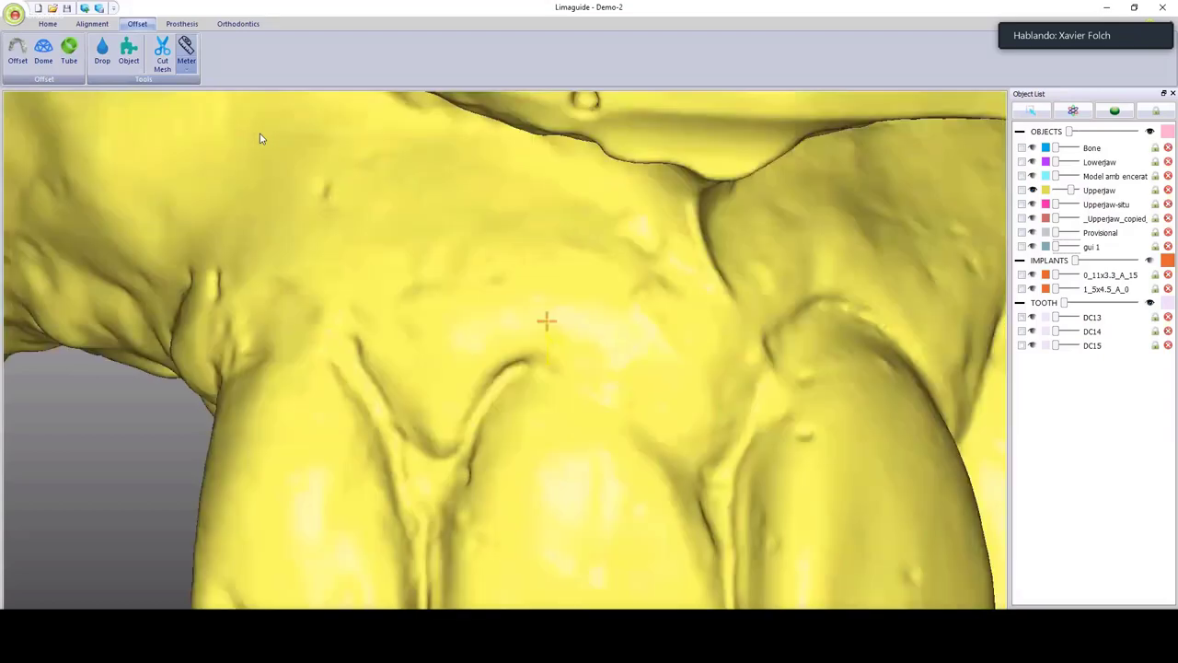
pyautogui.scroll(-5, 260, 138)
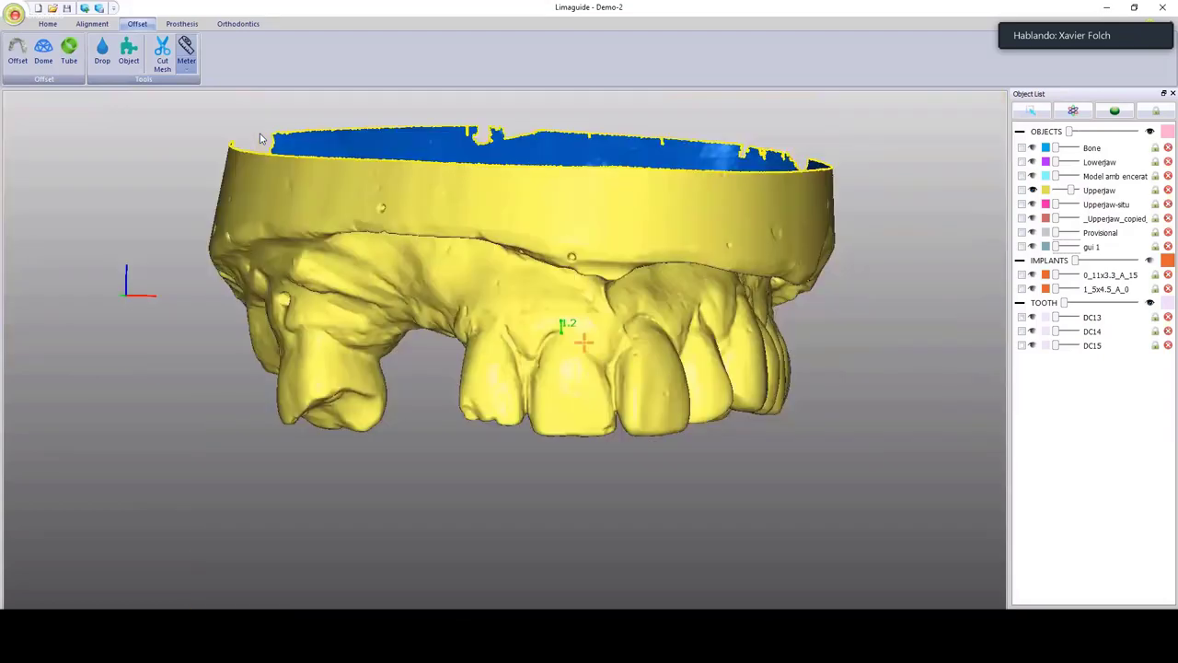
# Add a second Meter distance on the gum, continuing upward from the end of the first, and examine both.
pyautogui.moveTo(583, 342); pyautogui.dragTo(621, 339, button='middle')
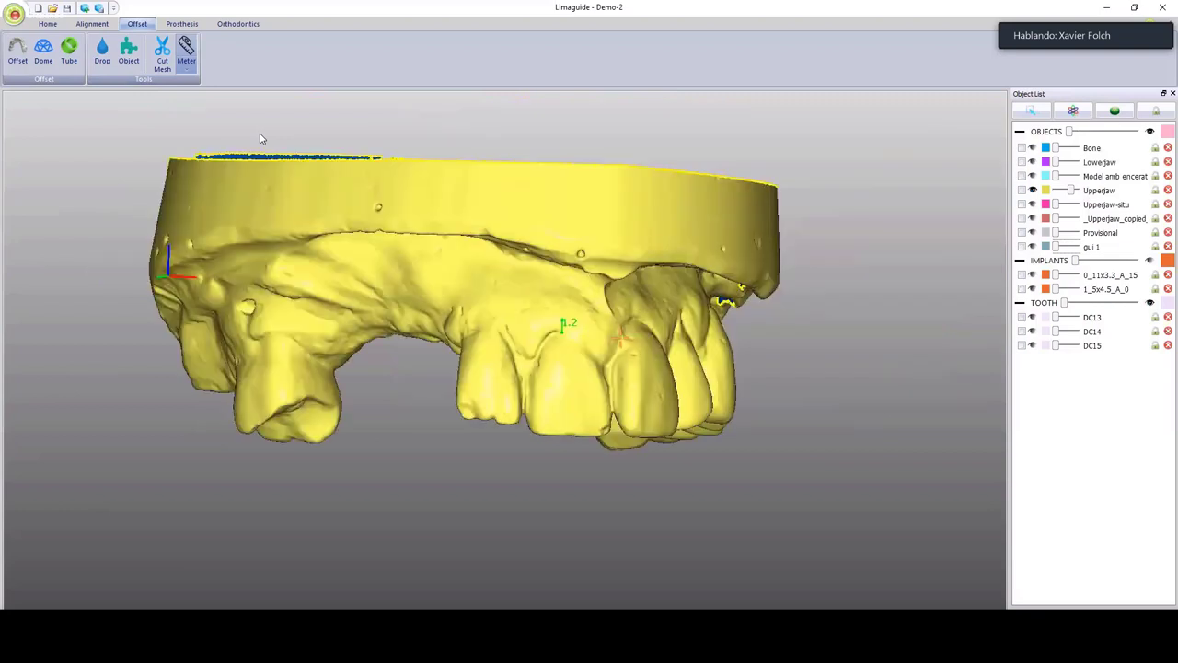
pyautogui.scroll(8, 554, 318)
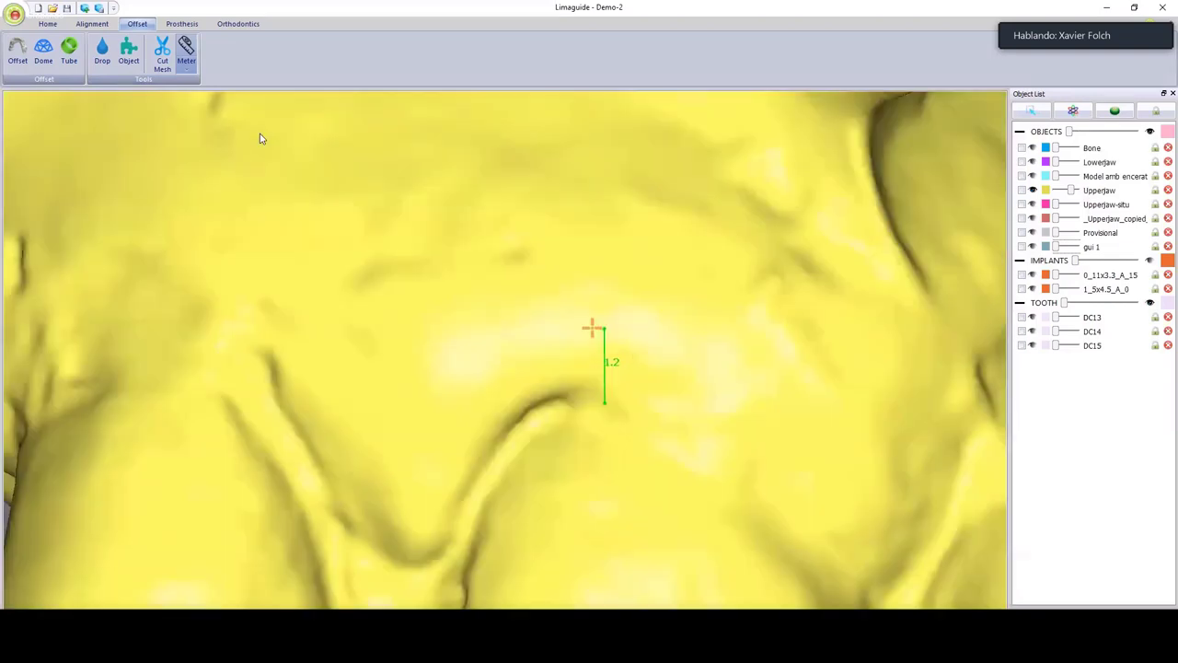
pyautogui.click(591, 327)
pyautogui.click(588, 203)
pyautogui.scroll(-3, 261, 139)
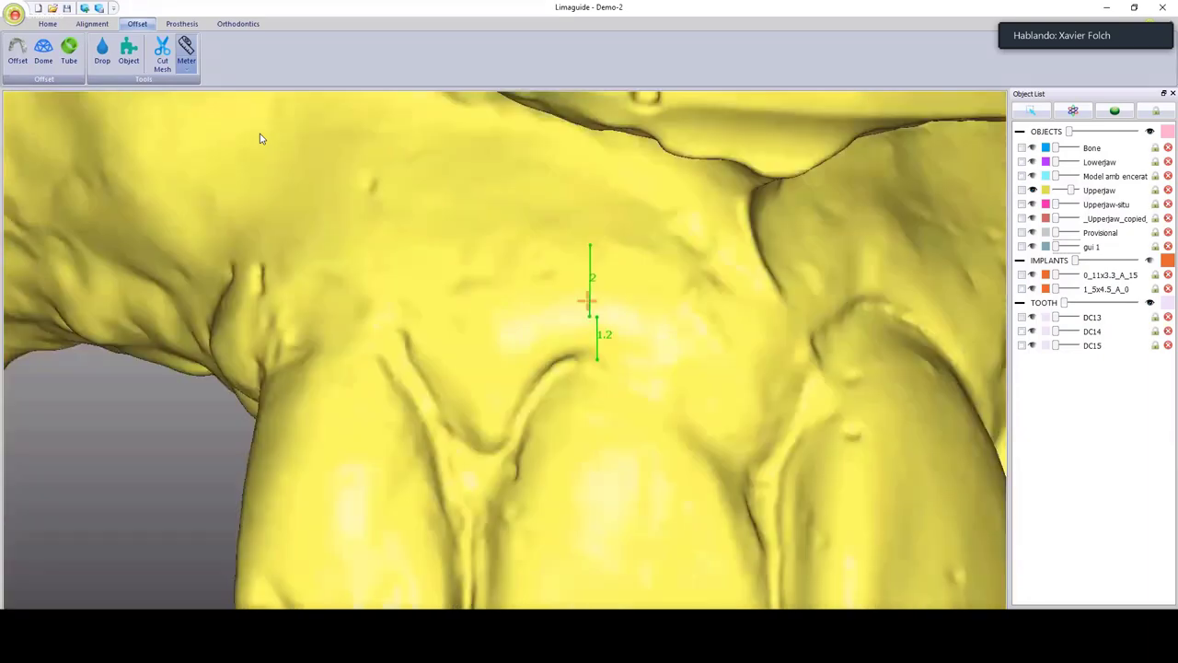
pyautogui.scroll(-2, 261, 138)
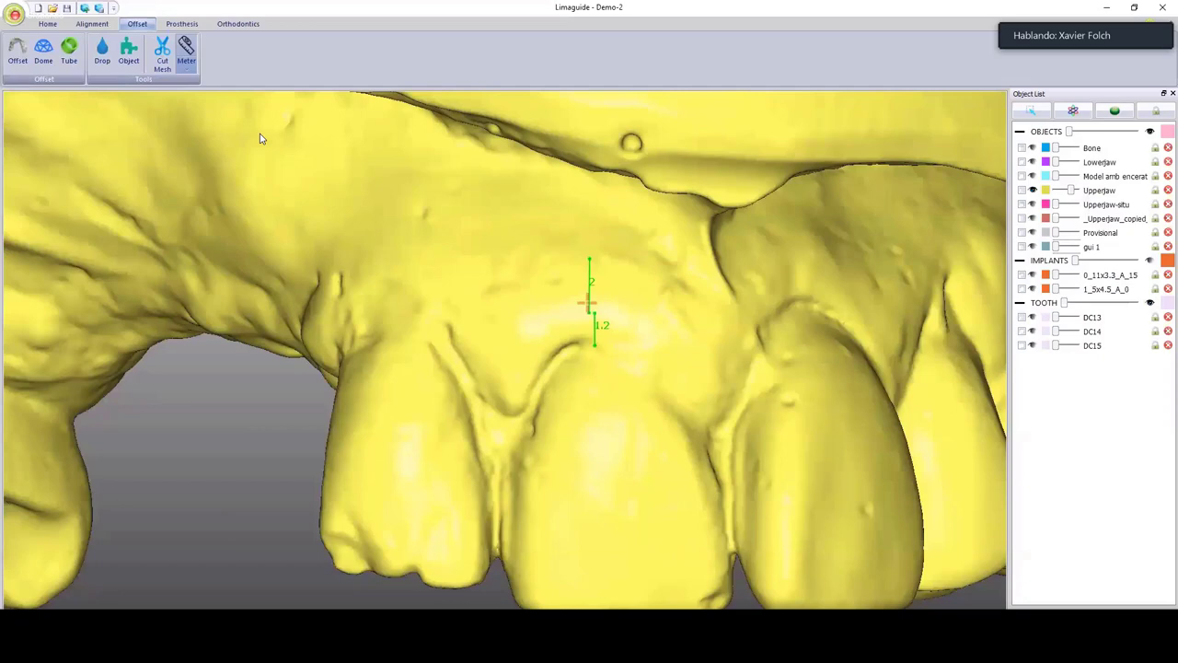
pyautogui.scroll(-4, 587, 302)
pyautogui.moveTo(588, 302); pyautogui.dragTo(646, 246, button='middle')
pyautogui.scroll(-3, 663, 437)
pyautogui.scroll(4, 647, 246)
pyautogui.scroll(5, 646, 245)
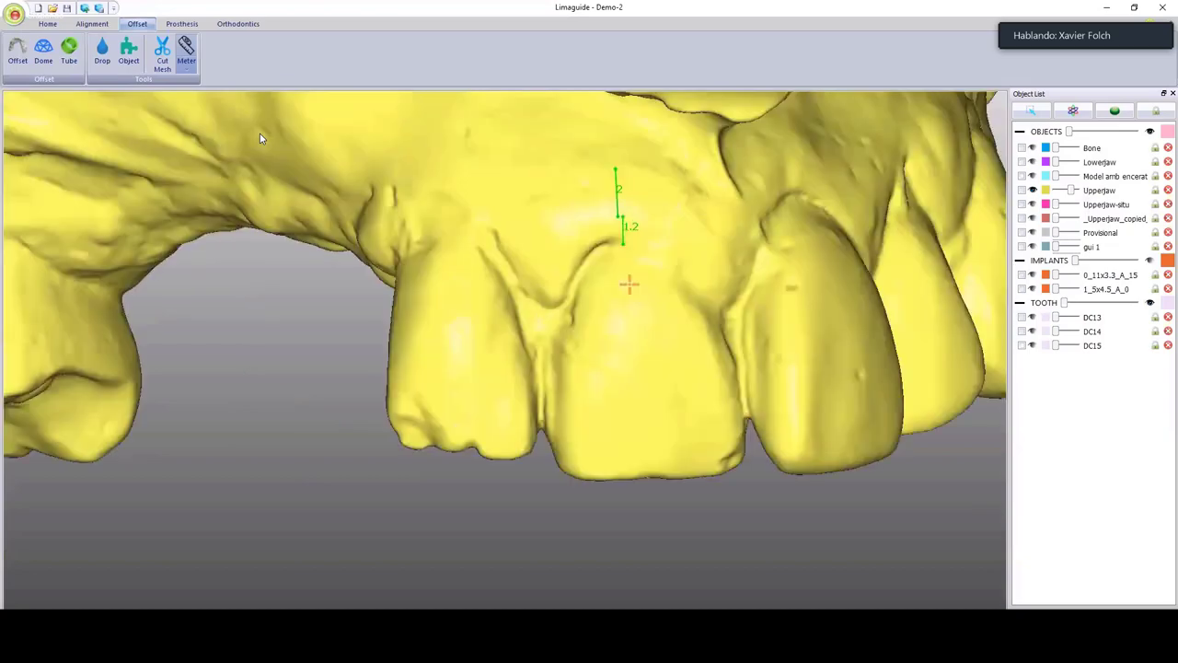
# Start a new Offset and choose Upperjaw as the model to extrude.
pyautogui.moveTo(630, 284); pyautogui.dragTo(566, 350, button='middle')
pyautogui.scroll(-3, 625, 325)
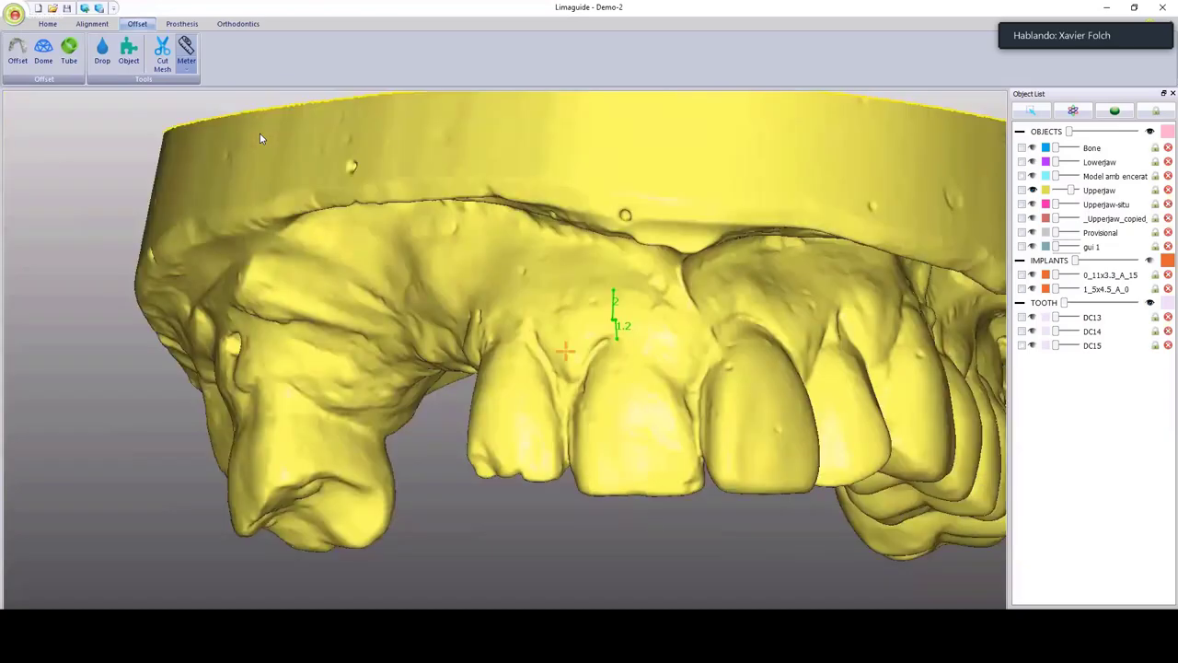
pyautogui.scroll(-5, 565, 350)
pyautogui.click(17, 52)
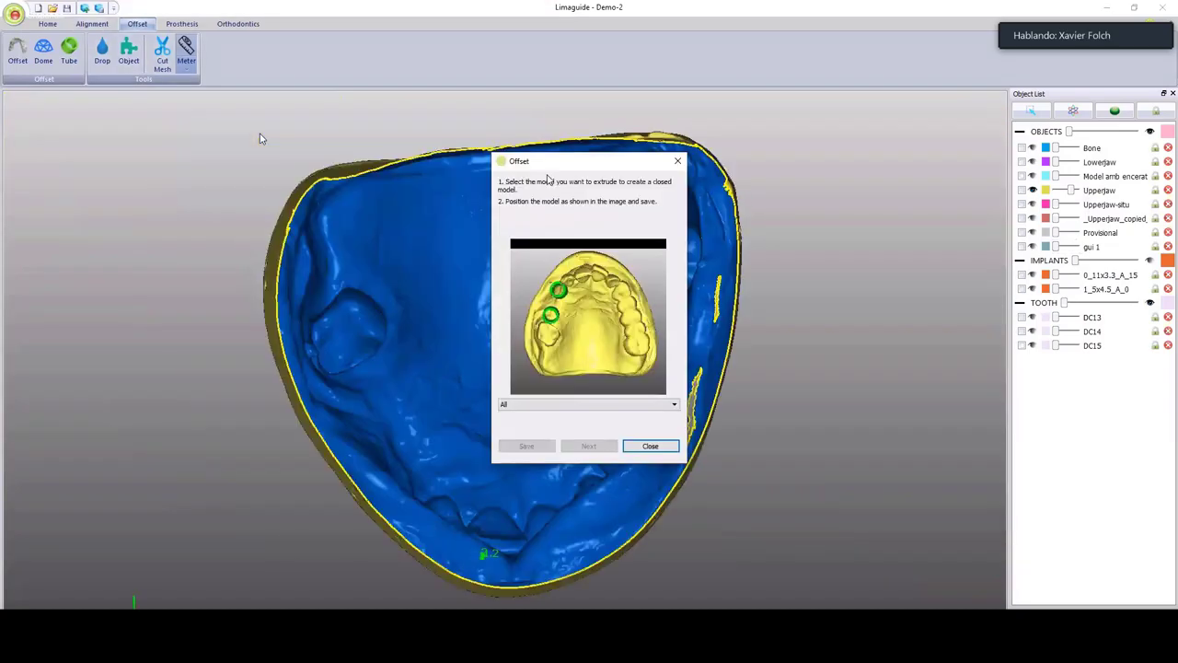
pyautogui.moveTo(570, 158); pyautogui.dragTo(94, 118)
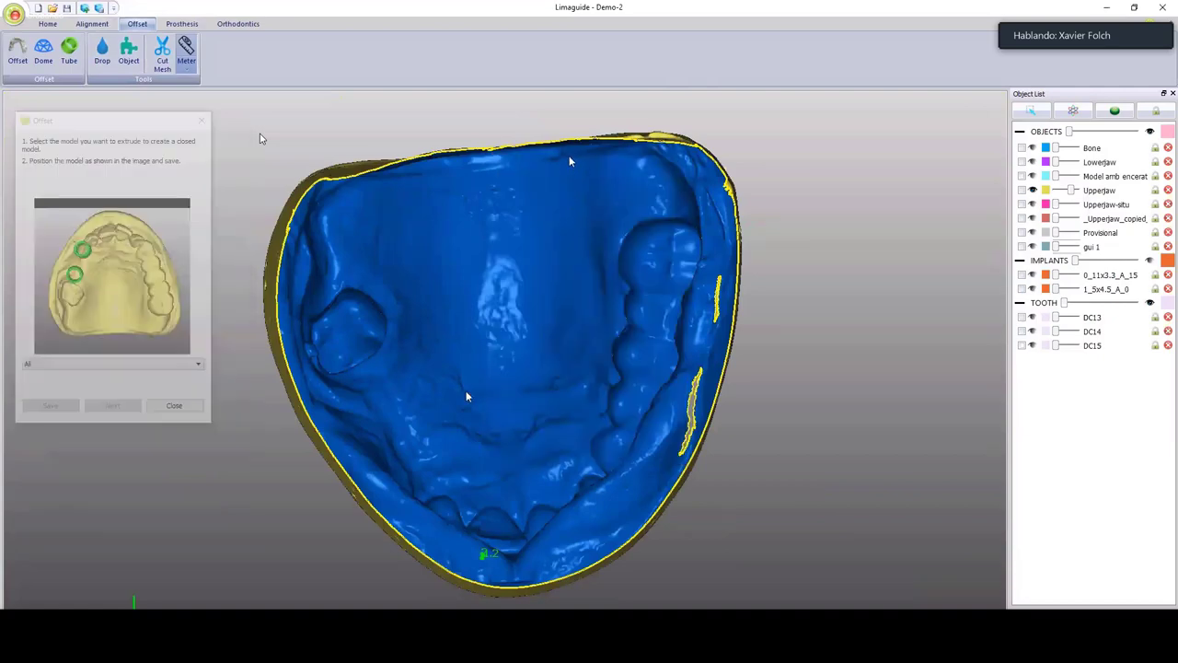
pyautogui.moveTo(466, 396); pyautogui.dragTo(467, 184, button='middle')
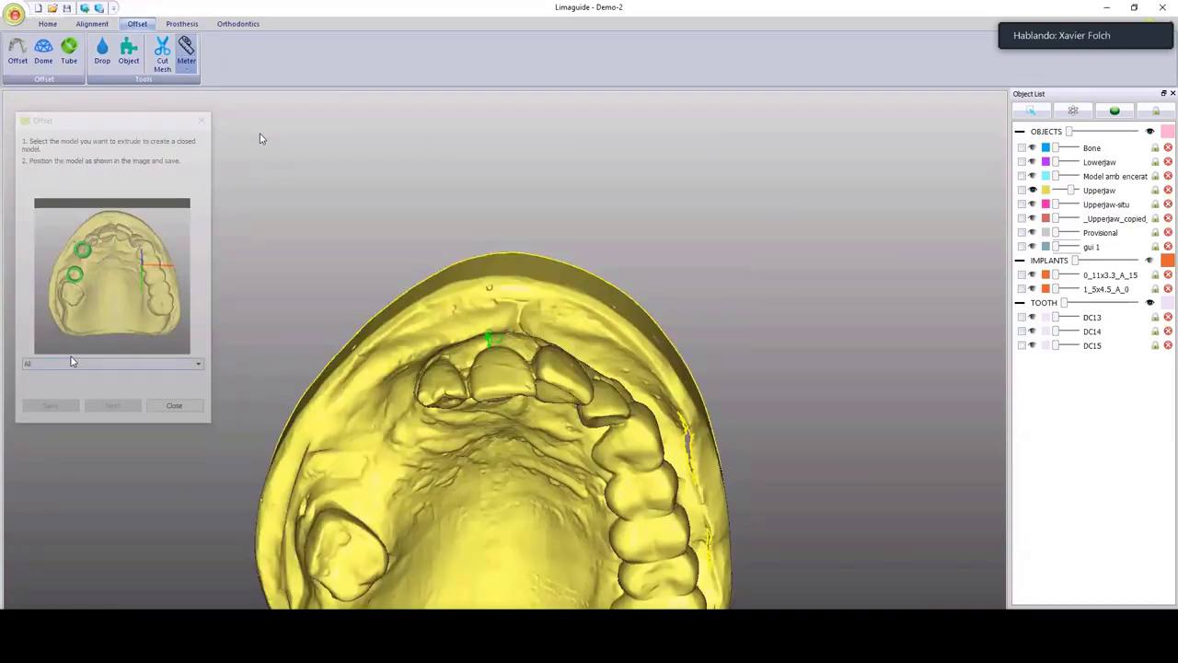
pyautogui.click(73, 361)
pyautogui.click(45, 409)
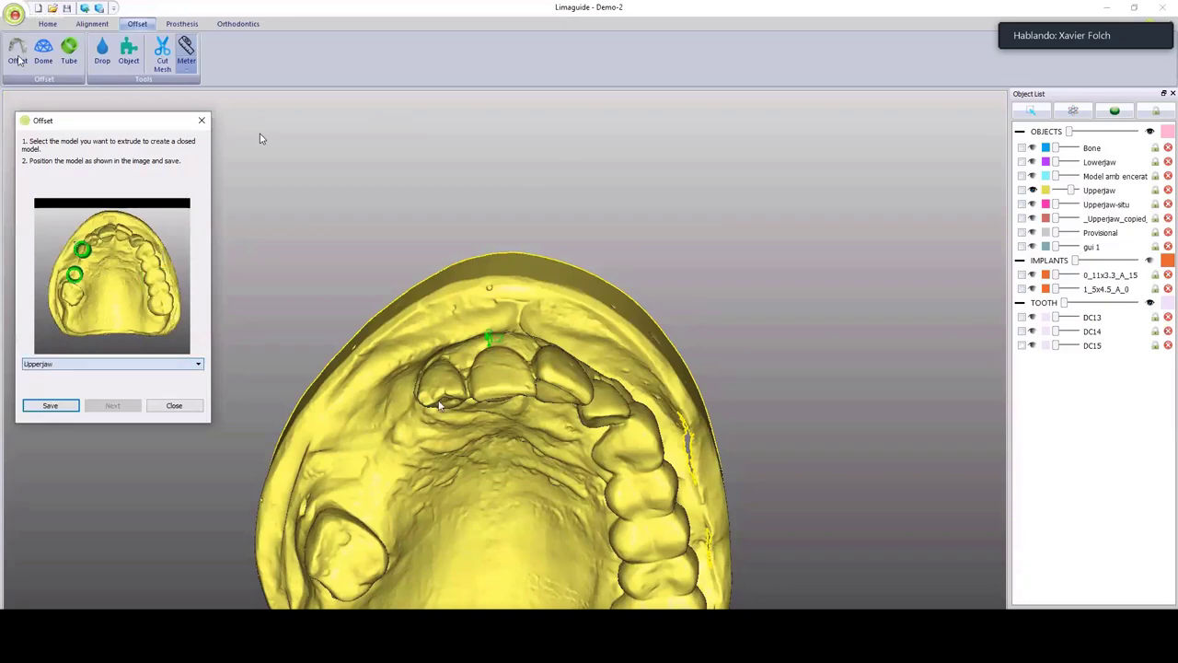
# Orient the upper jaw in an occlusal view with the front teeth up, as in the reference image, and save the position.
pyautogui.moveTo(440, 405); pyautogui.dragTo(441, 300, button='middle')
pyautogui.scroll(-3, 442, 300)
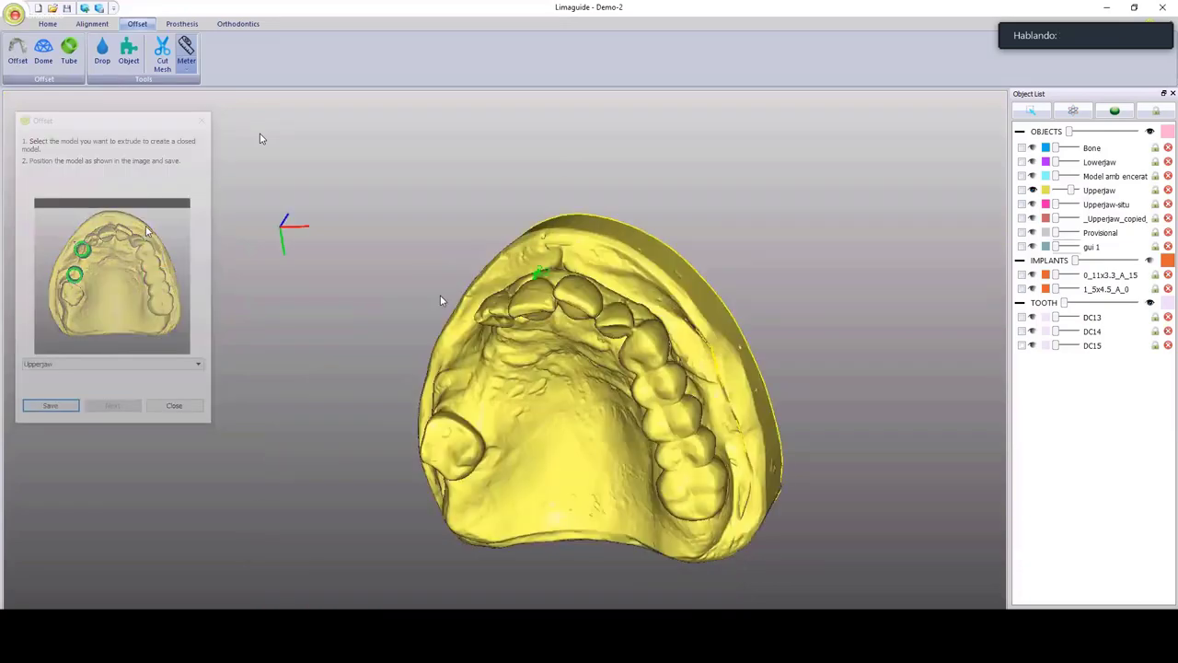
pyautogui.moveTo(440, 300); pyautogui.dragTo(475, 283)
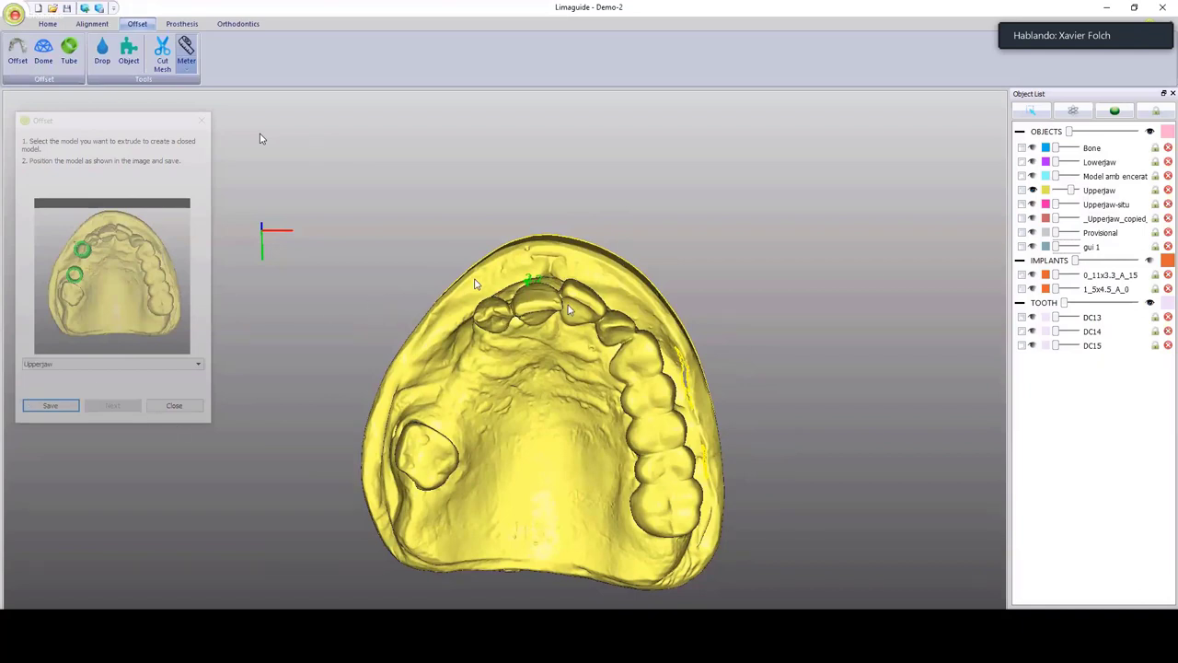
pyautogui.moveTo(476, 283); pyautogui.dragTo(472, 304)
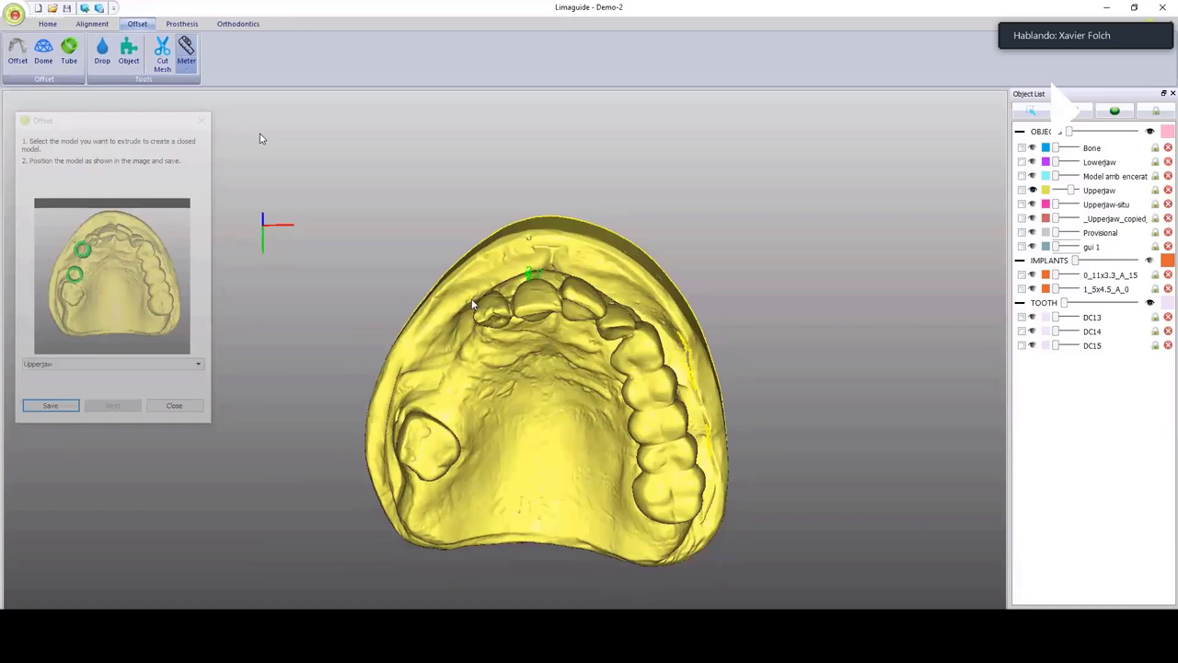
pyautogui.scroll(4, 545, 327)
pyautogui.moveTo(545, 327); pyautogui.dragTo(547, 351)
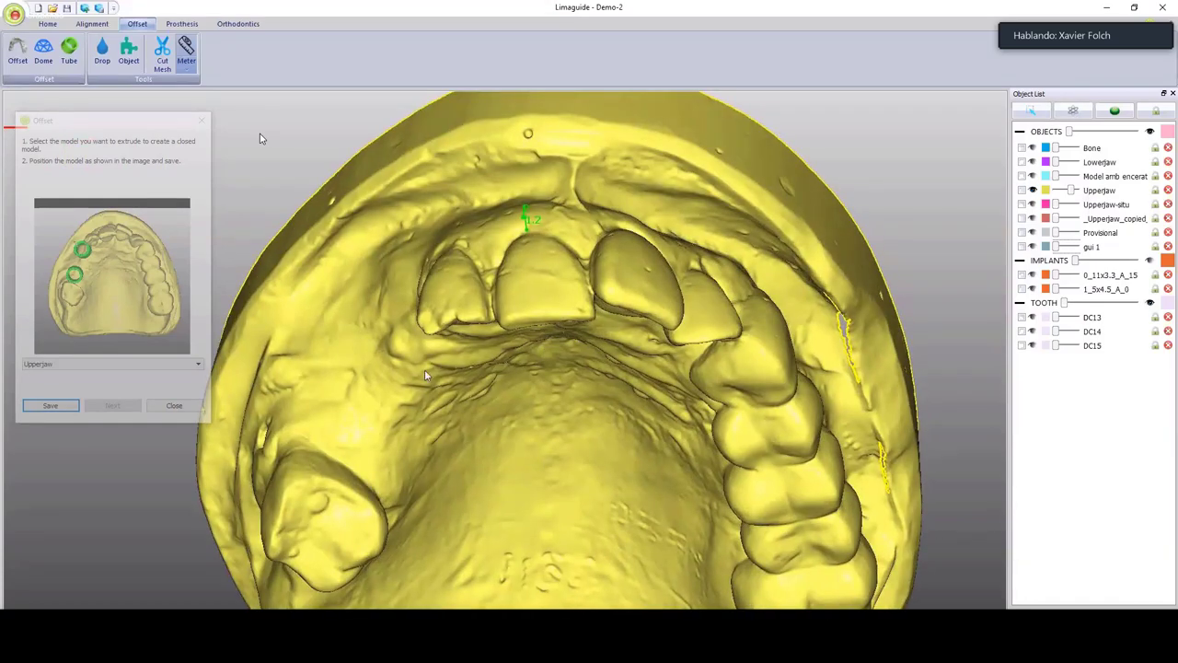
pyautogui.click(106, 417)
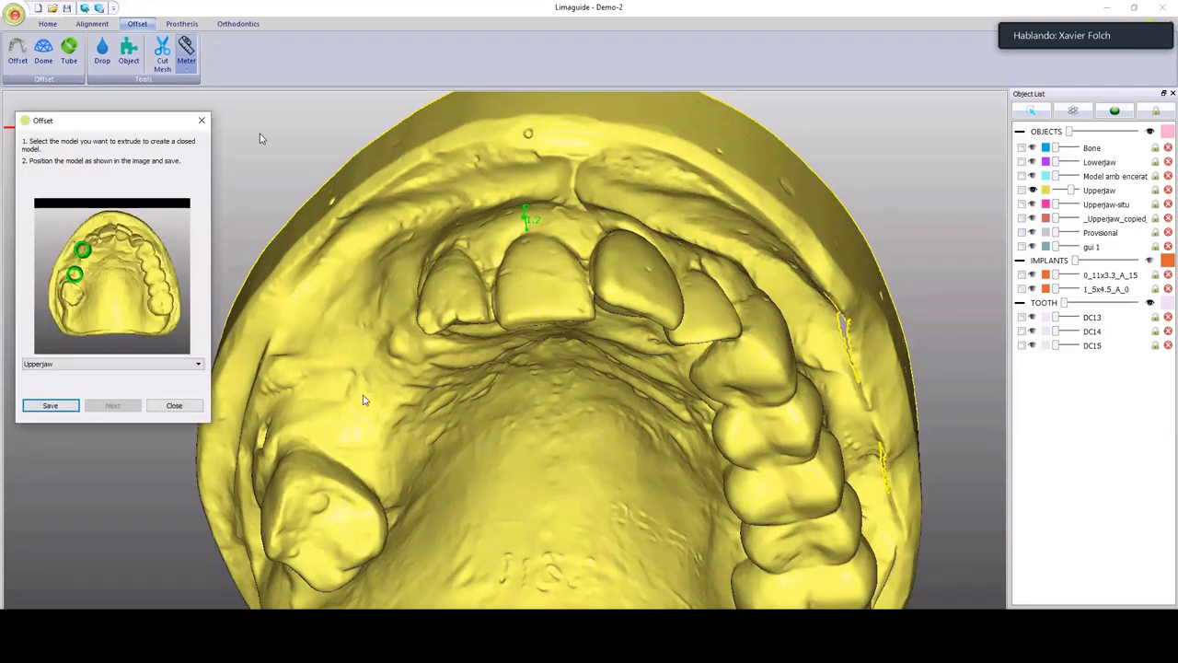
pyautogui.click(51, 407)
# Apply the GENGIVA offset preset with 1.4 thickness and 0.13 clearance.
pyautogui.click(112, 407)
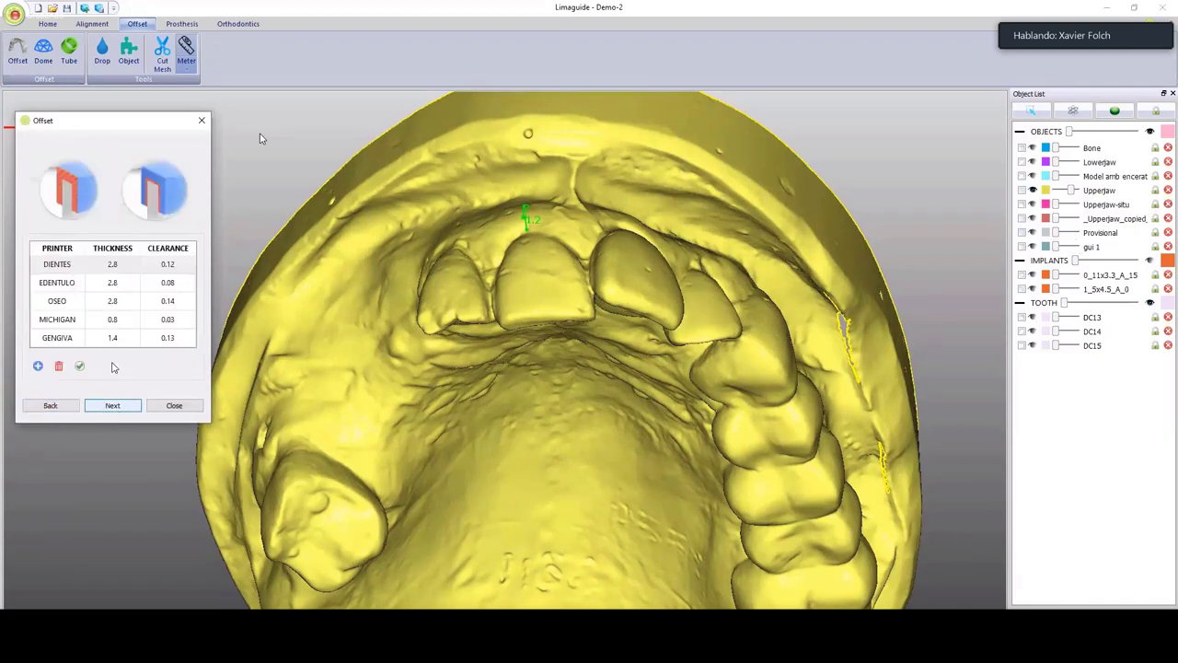
pyautogui.click(37, 338)
pyautogui.click(114, 407)
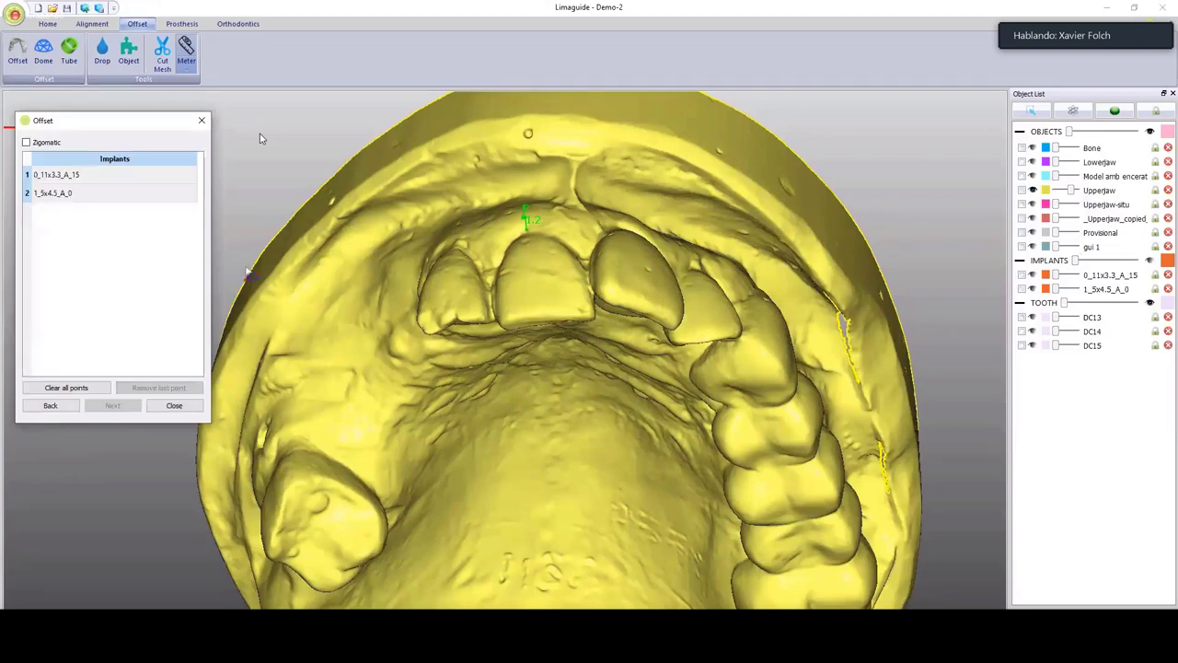
# Begin the offset outline on the gum beside the edentulous gap, arching it above the tooth next to the gap.
pyautogui.moveTo(480, 287); pyautogui.dragTo(575, 366, button='middle')
pyautogui.click(386, 219)
pyautogui.click(396, 196)
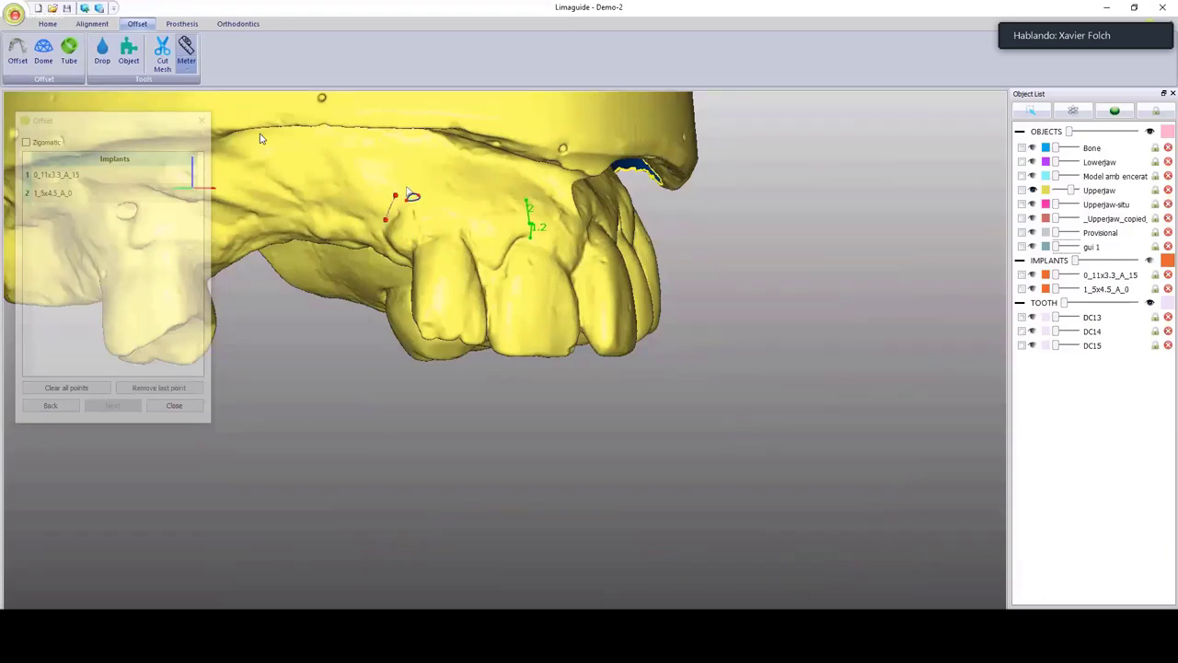
pyautogui.click(414, 183)
pyautogui.click(436, 179)
pyautogui.click(456, 181)
pyautogui.click(467, 189)
pyautogui.click(475, 208)
pyautogui.click(483, 220)
# Continue the outline in an arch above the second tooth, passing through the upper end of the 2 mm measurement.
pyautogui.moveTo(509, 227); pyautogui.dragTo(478, 250, button='middle')
pyautogui.scroll(3, 476, 246)
pyautogui.click(503, 202)
pyautogui.click(518, 189)
pyautogui.click(547, 184)
pyautogui.click(564, 185)
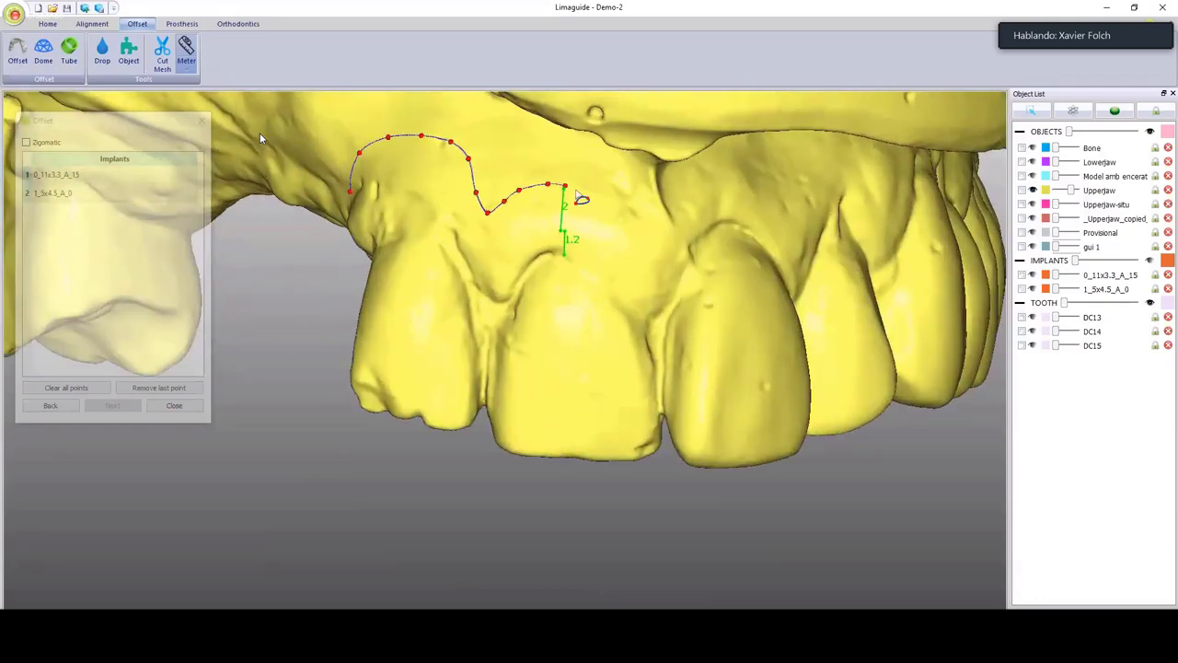
pyautogui.click(582, 193)
pyautogui.click(601, 203)
pyautogui.click(617, 220)
# Extend the outline down between the second and third teeth and arch it over the third tooth's gum margin.
pyautogui.moveTo(650, 281); pyautogui.dragTo(647, 264, button='middle')
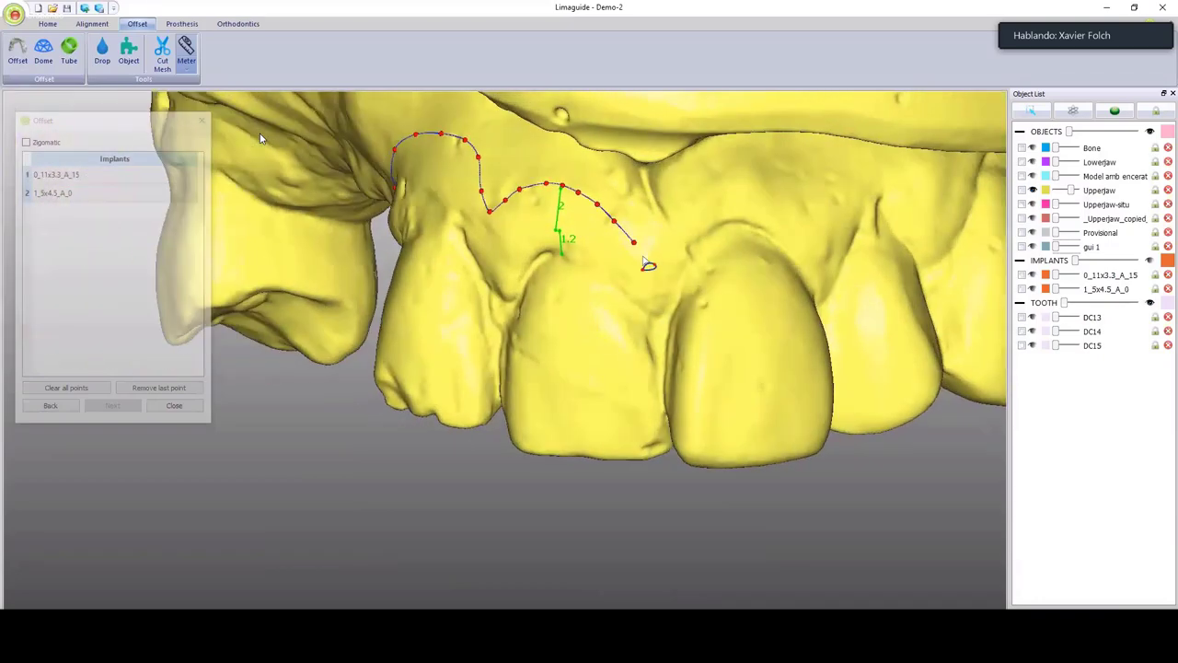
pyautogui.moveTo(647, 264)
pyautogui.mouseDown()
pyautogui.moveTo(709, 221)
pyautogui.moveTo(802, 236)
pyautogui.mouseUp()
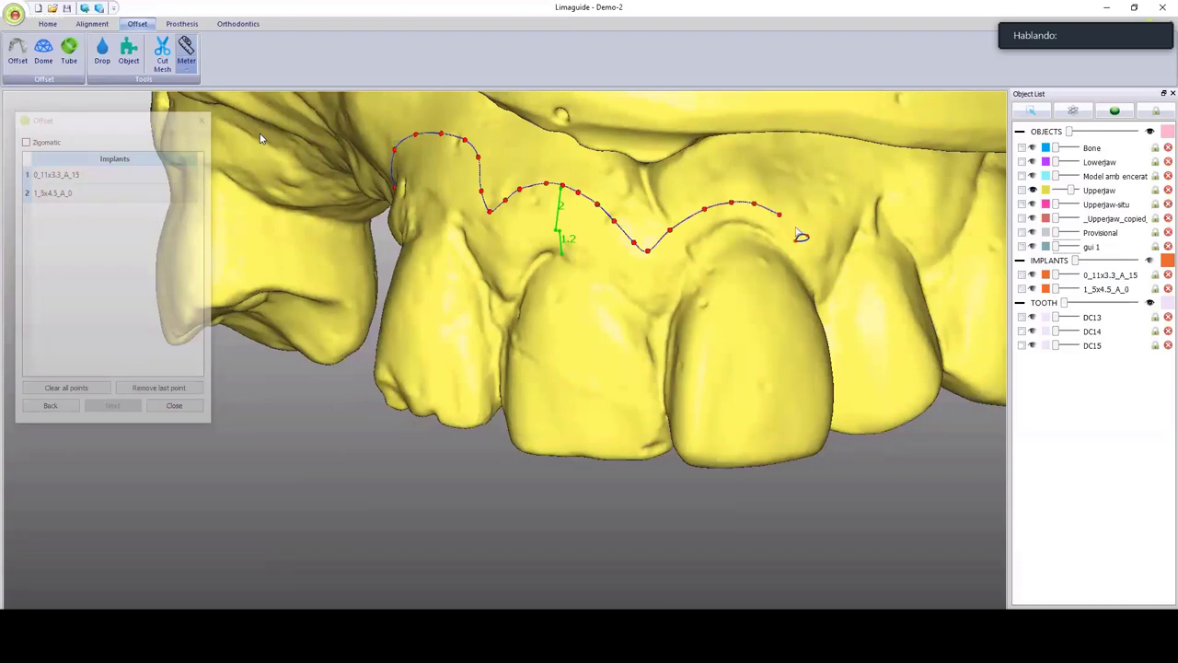
pyautogui.click(796, 233)
pyautogui.click(811, 252)
pyautogui.click(823, 264)
# Carry the outline over the gum above the fourth tooth from the gap.
pyautogui.moveTo(829, 276); pyautogui.dragTo(675, 292, button='middle')
pyautogui.click(838, 236)
pyautogui.click(856, 217)
pyautogui.click(878, 196)
pyautogui.click(907, 196)
# Run the outline back along the palatal side of the four teeth and close it at its starting point.
pyautogui.moveTo(689, 406); pyautogui.dragTo(744, 269, button='middle')
pyautogui.click(605, 396)
pyautogui.moveTo(586, 428); pyautogui.dragTo(568, 493, button='middle')
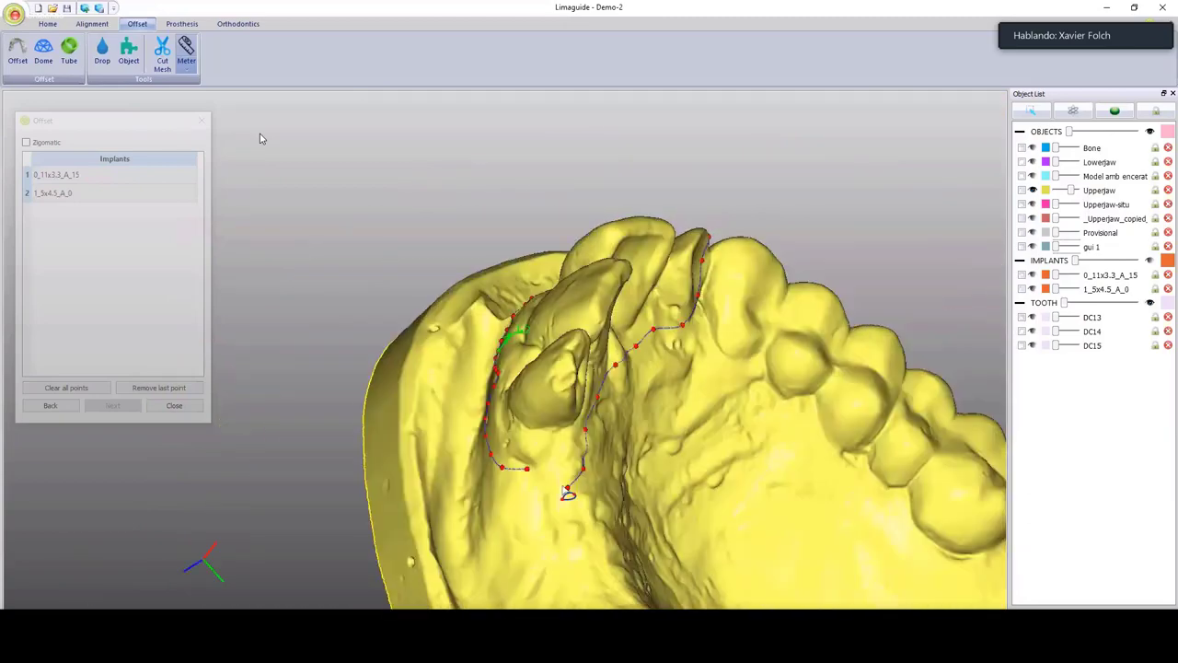
pyautogui.click(568, 494)
pyautogui.click(536, 490)
pyautogui.click(526, 470)
# Check the closed outline from the palatal and facial sides, and generate the offset mesh.
pyautogui.moveTo(733, 259); pyautogui.dragTo(405, 188, button='middle')
pyautogui.moveTo(527, 472)
pyautogui.mouseDown(button='middle')
pyautogui.moveTo(485, 437)
pyautogui.moveTo(448, 459)
pyautogui.mouseUp(button='middle')
pyautogui.scroll(-1, 543, 502)
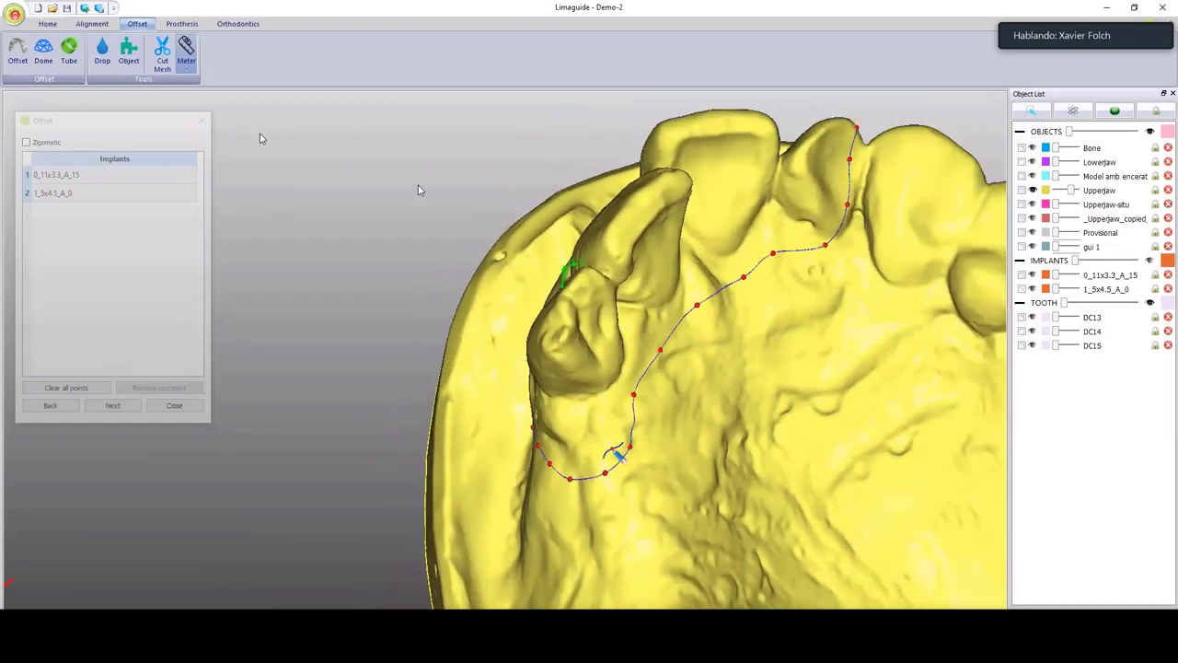
pyautogui.moveTo(615, 451)
pyautogui.mouseDown(button='middle')
pyautogui.moveTo(714, 577)
pyautogui.moveTo(724, 568)
pyautogui.moveTo(716, 517)
pyautogui.moveTo(503, 431)
pyautogui.moveTo(620, 474)
pyautogui.mouseUp(button='middle')
pyautogui.scroll(5, 579, 282)
pyautogui.moveTo(579, 282); pyautogui.dragTo(695, 315, button='middle')
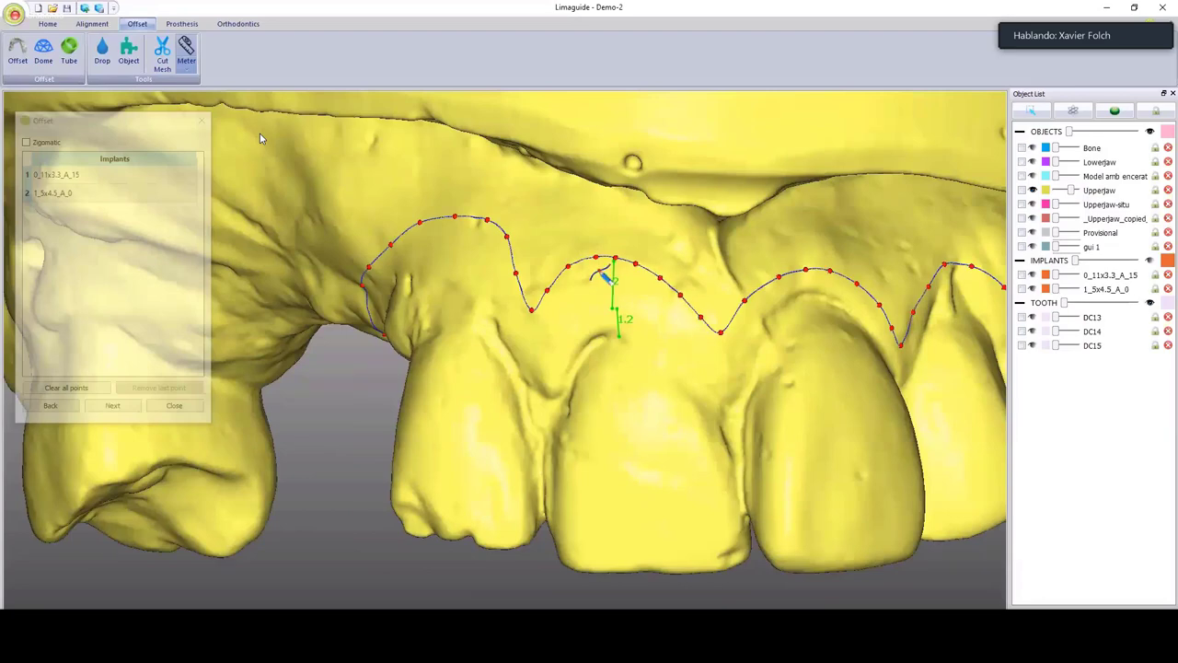
pyautogui.moveTo(603, 277); pyautogui.dragTo(572, 273, button='middle')
pyautogui.scroll(-5, 569, 273)
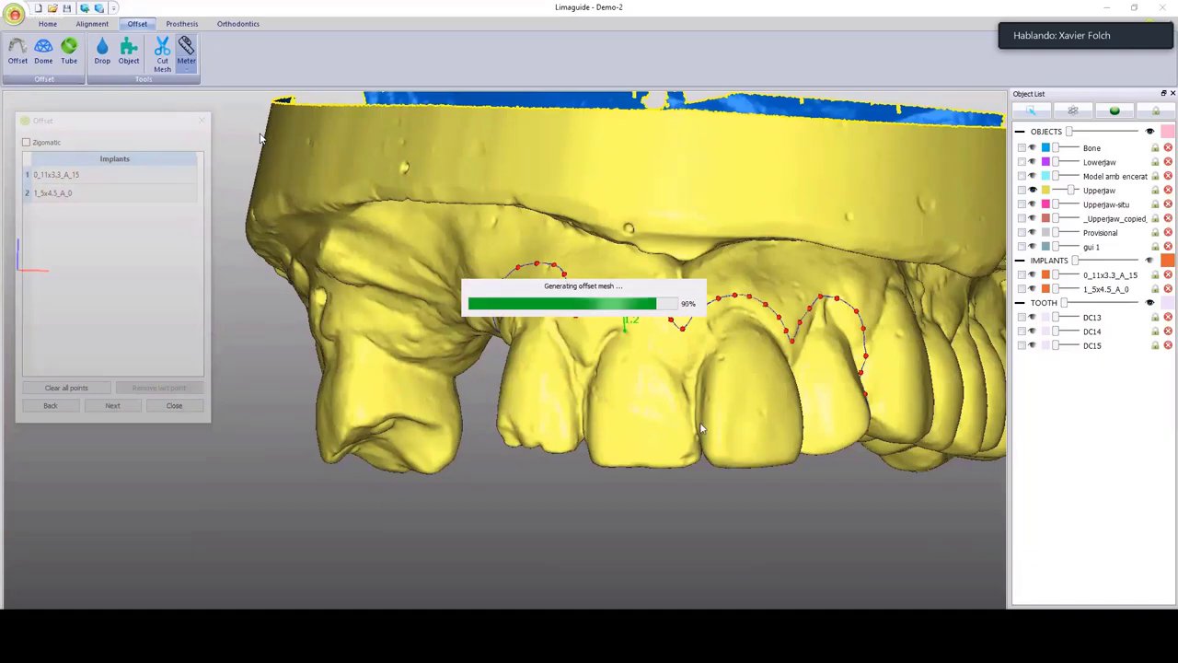
# Hide the Upperjaw model and rename the new offset mesh as gingivt.
pyautogui.moveTo(710, 452); pyautogui.dragTo(459, 311, button='middle')
pyautogui.scroll(-4, 459, 311)
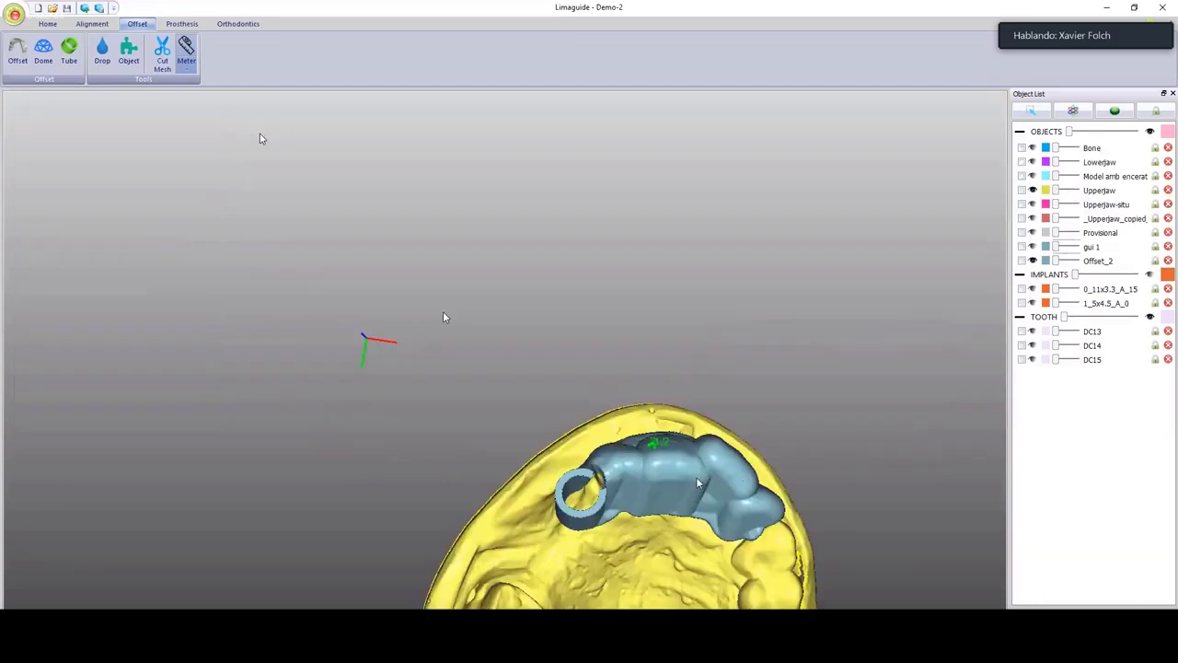
pyautogui.moveTo(600, 402); pyautogui.dragTo(574, 321, button='middle')
pyautogui.moveTo(444, 289); pyautogui.dragTo(230, 156, button='middle')
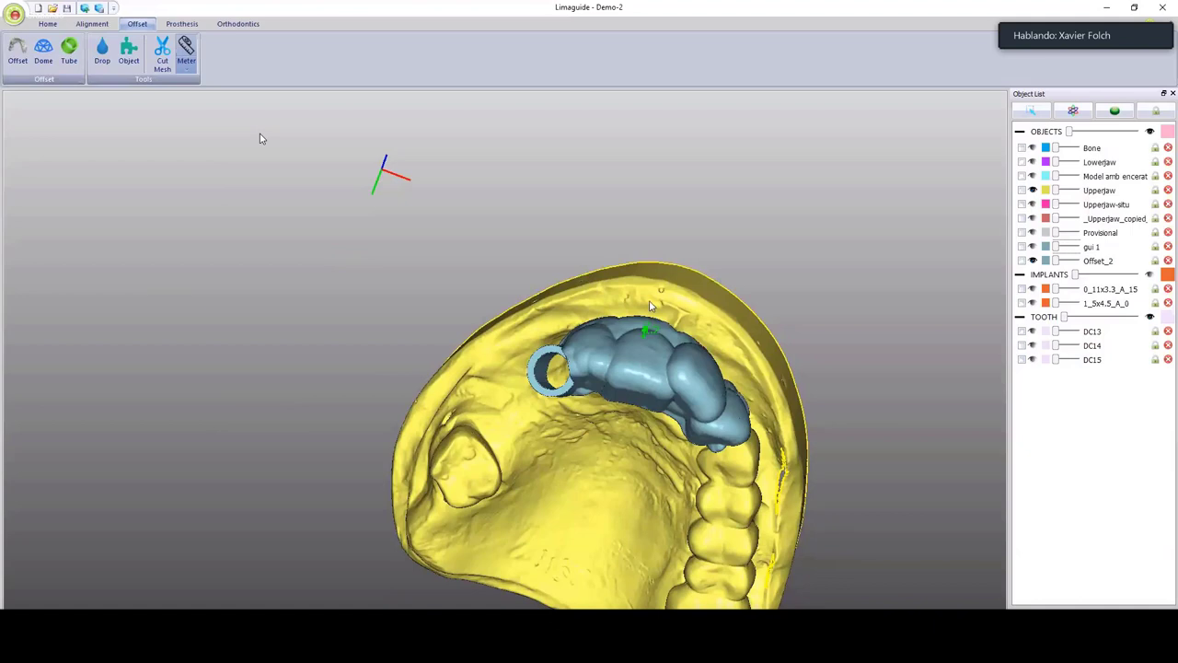
pyautogui.moveTo(649, 305); pyautogui.dragTo(766, 405, button='middle')
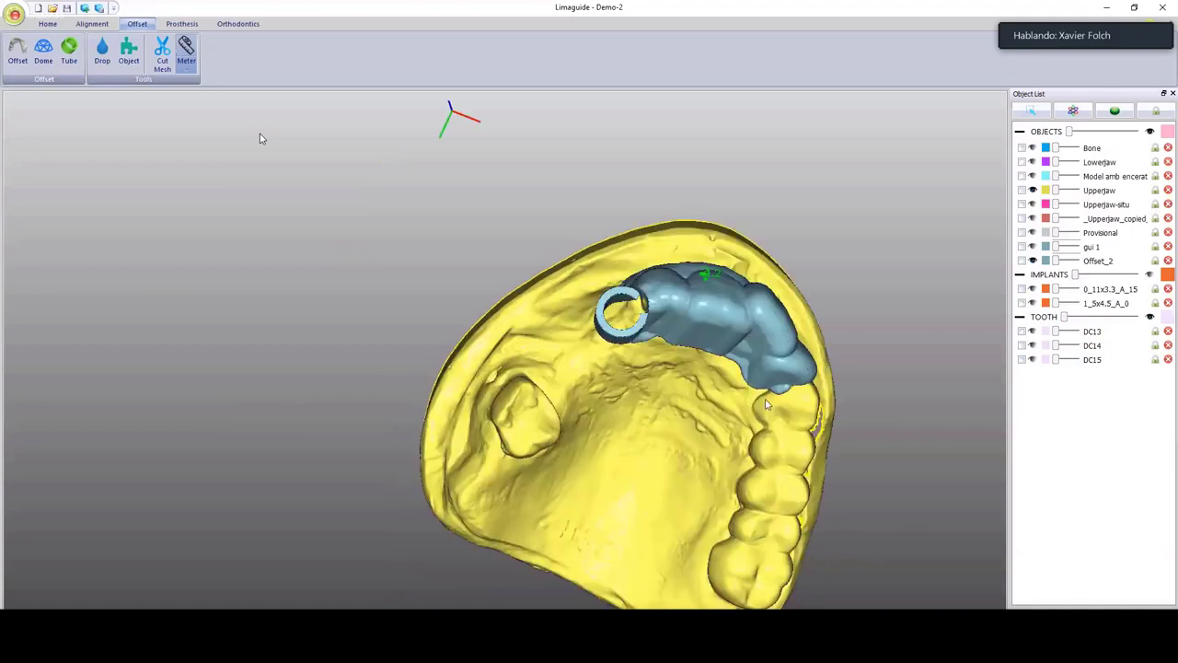
pyautogui.click(1033, 190)
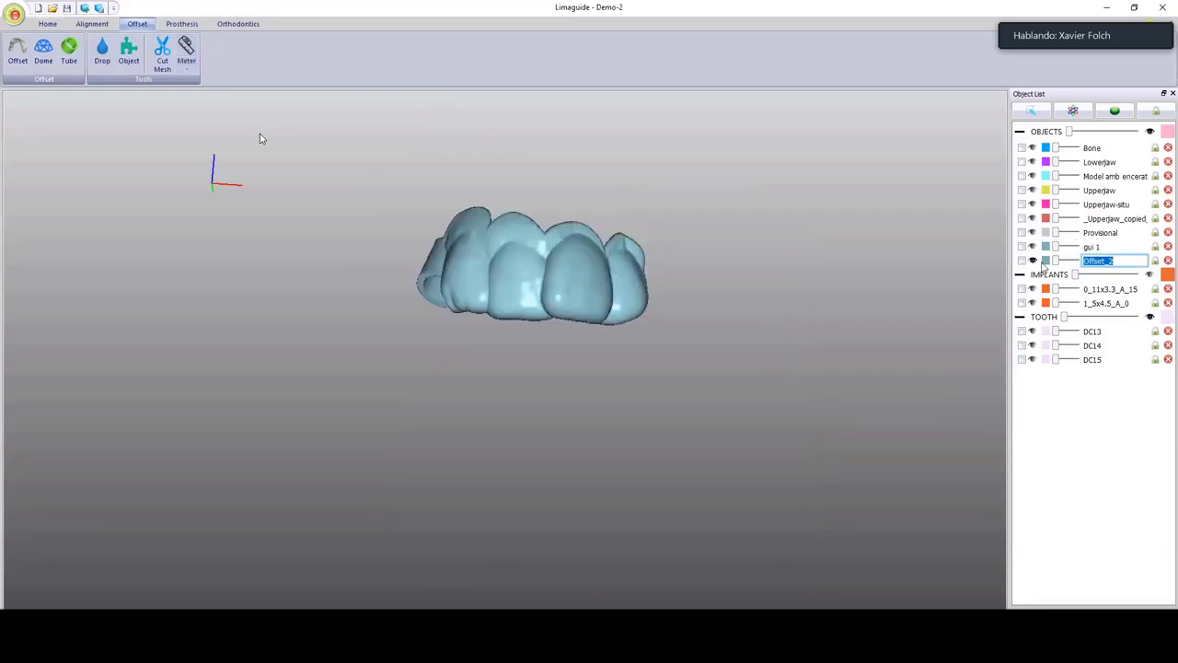
pyautogui.write('gingivt')
pyautogui.press('Return')
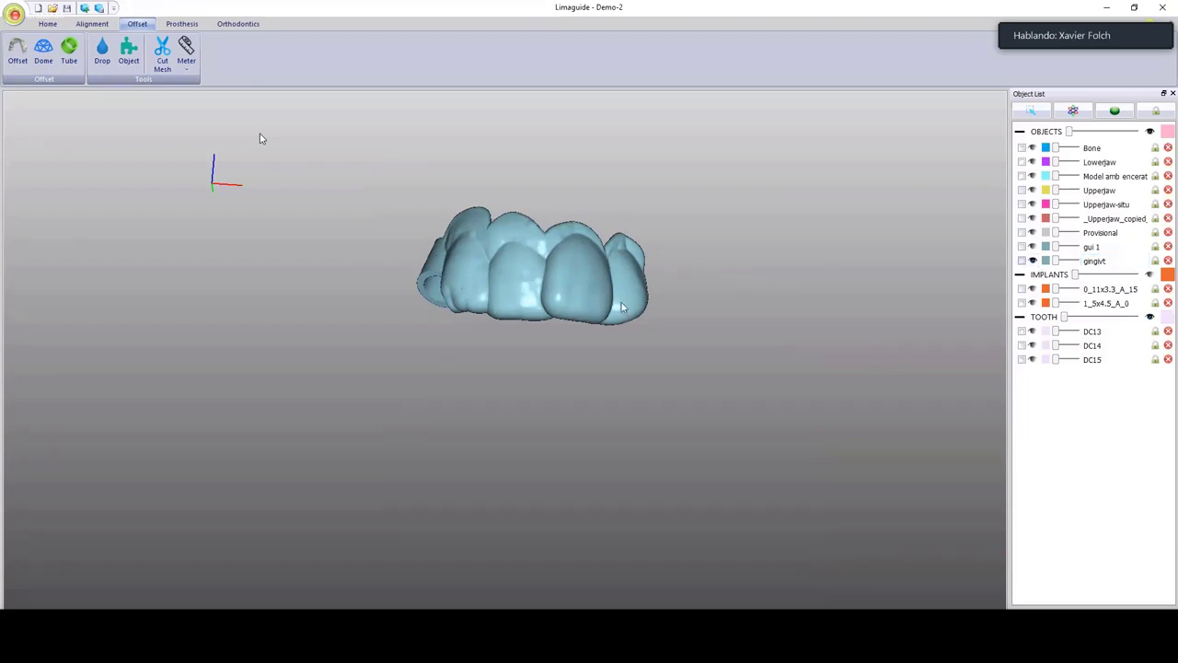
# Lasso the implant ring at the end of the gingivt mesh and delete it.
pyautogui.moveTo(878, 355); pyautogui.dragTo(677, 387)
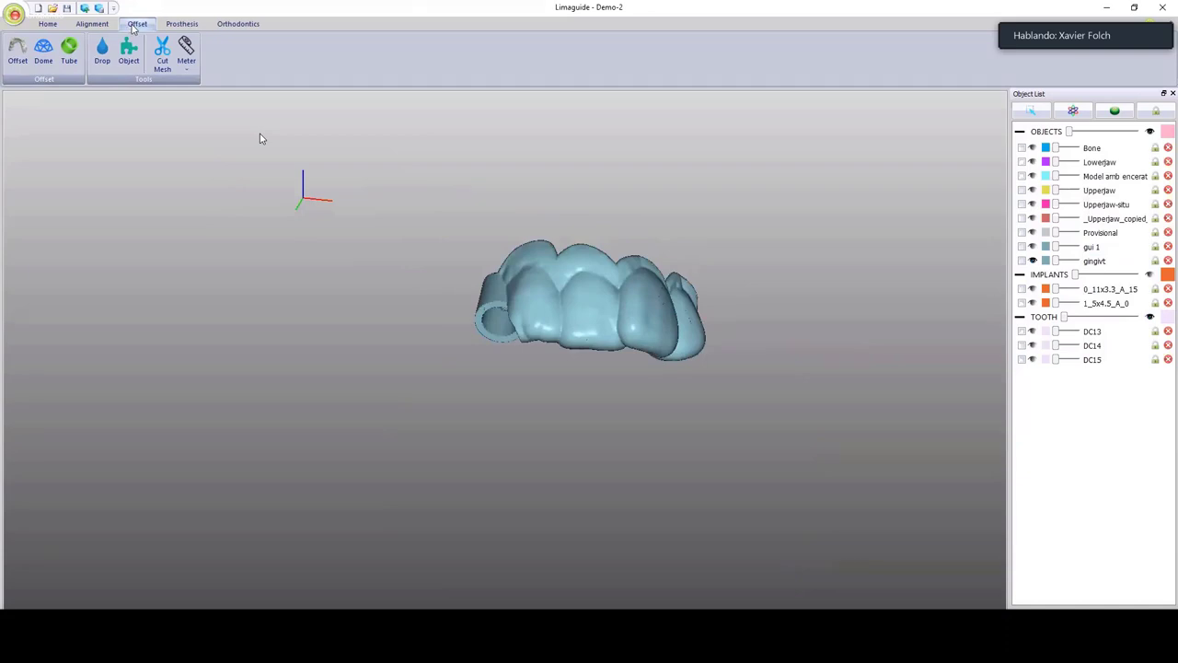
pyautogui.click(93, 24)
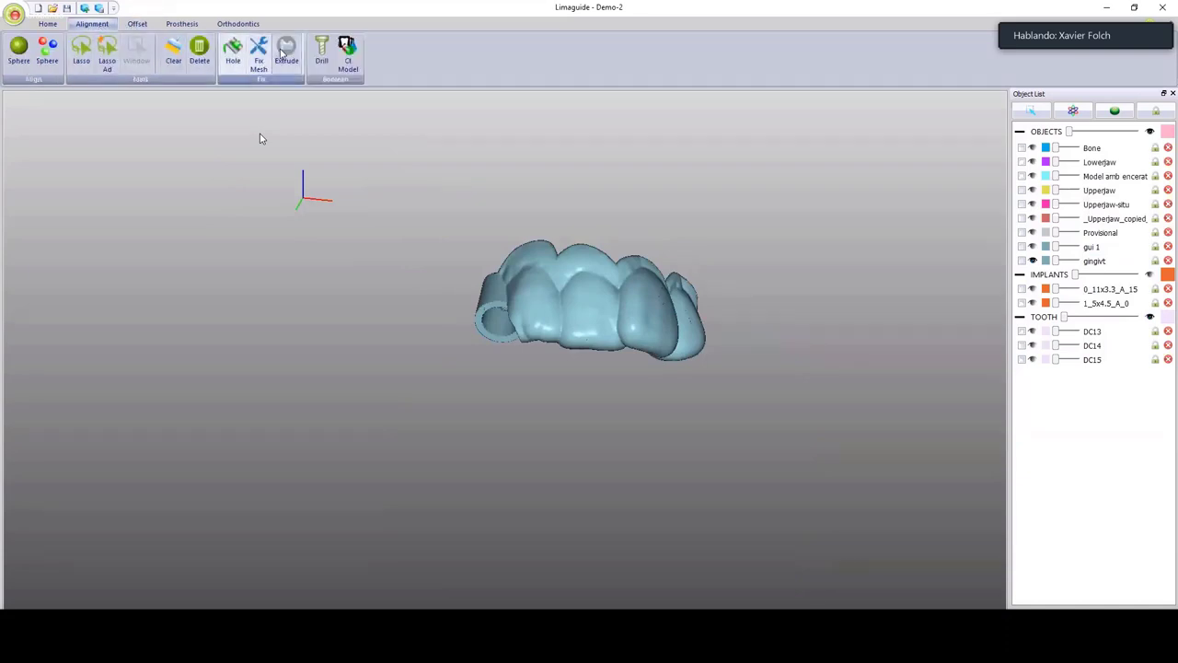
pyautogui.click(107, 52)
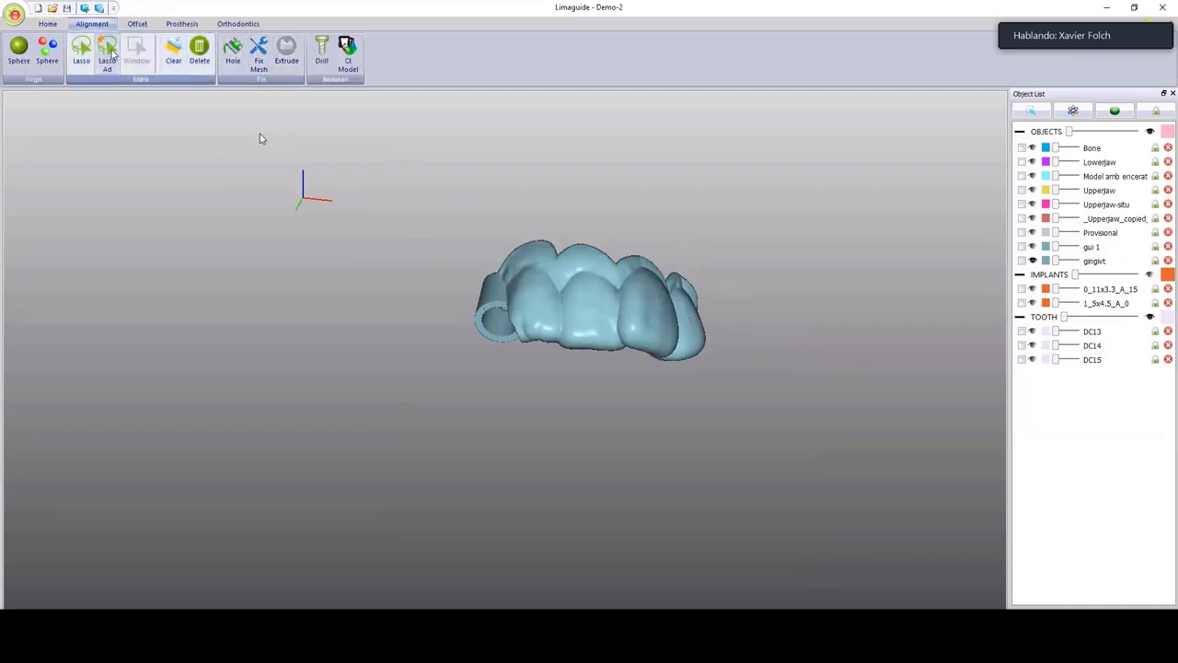
pyautogui.moveTo(589, 280); pyautogui.dragTo(263, 207)
pyautogui.moveTo(600, 259); pyautogui.dragTo(562, 219)
pyautogui.scroll(4, 478, 301)
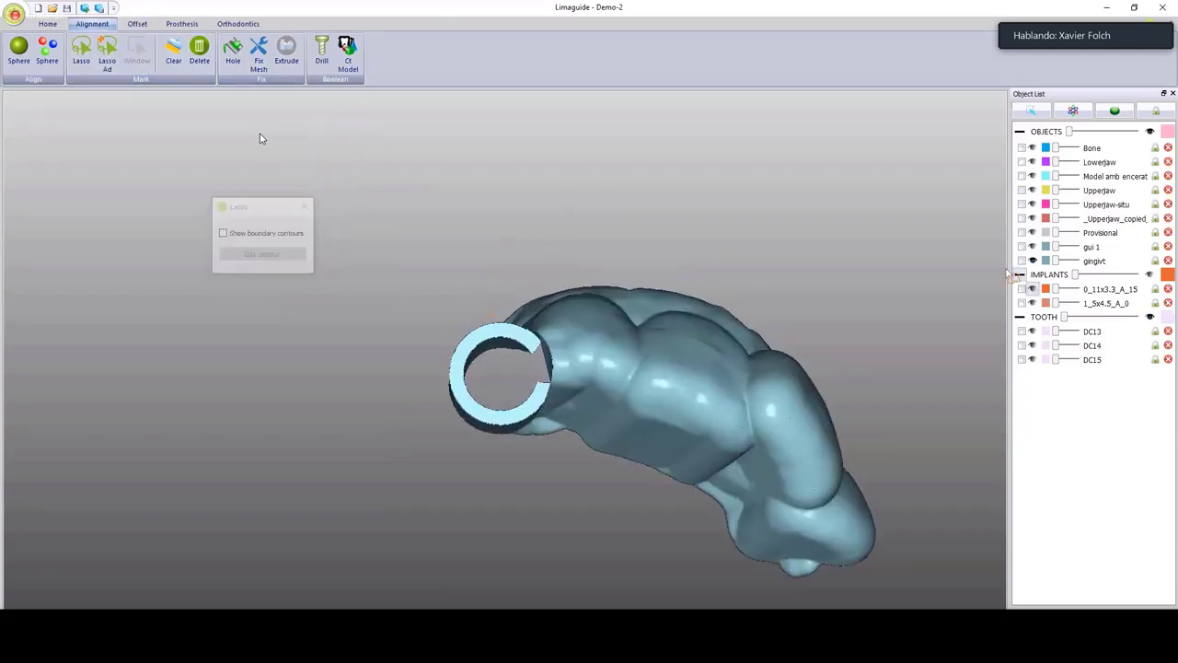
pyautogui.click(1022, 261)
pyautogui.moveTo(411, 305)
pyautogui.mouseDown()
pyautogui.moveTo(486, 310)
pyautogui.moveTo(541, 350)
pyautogui.moveTo(553, 405)
pyautogui.moveTo(513, 466)
pyautogui.moveTo(367, 343)
pyautogui.mouseUp()
pyautogui.press('Delete')
# Fill the two open holes at the cut end of the gingivt mesh and close the lasso tool.
pyautogui.moveTo(585, 403); pyautogui.dragTo(679, 222, button='middle')
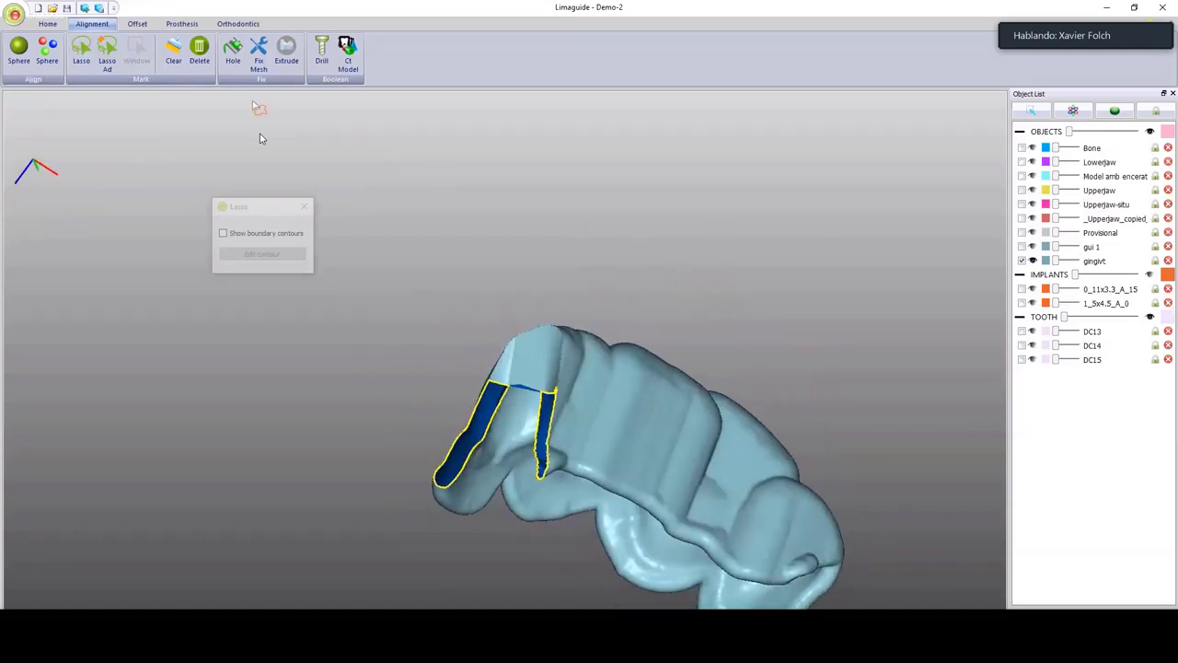
pyautogui.click(232, 55)
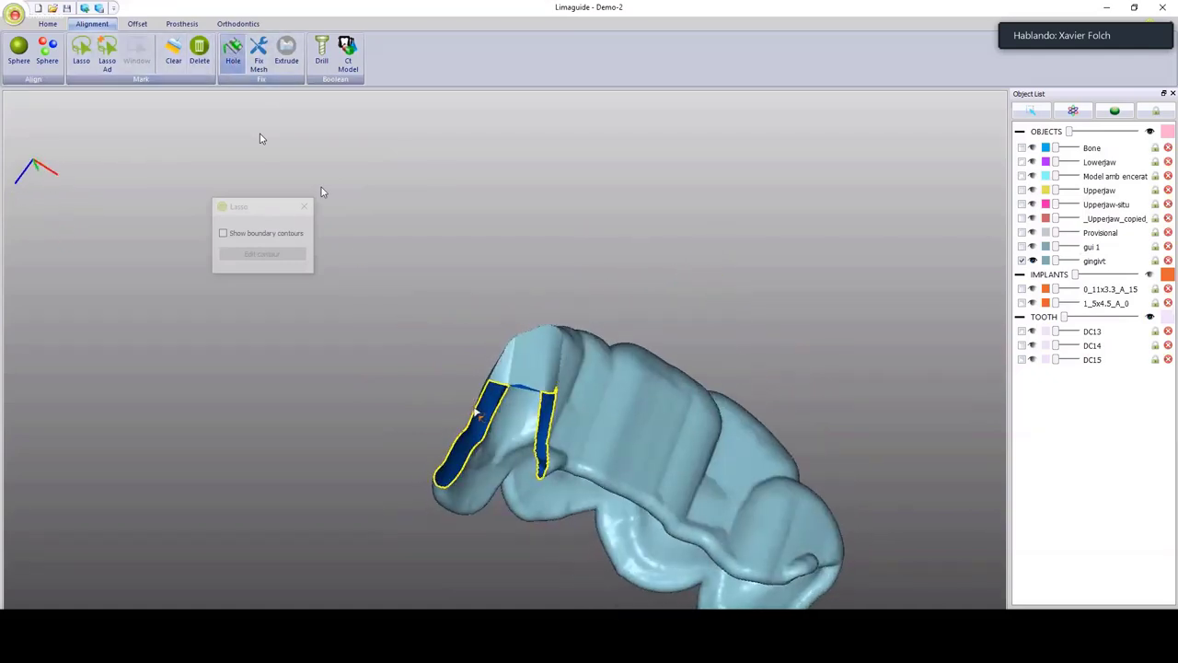
pyautogui.click(476, 414)
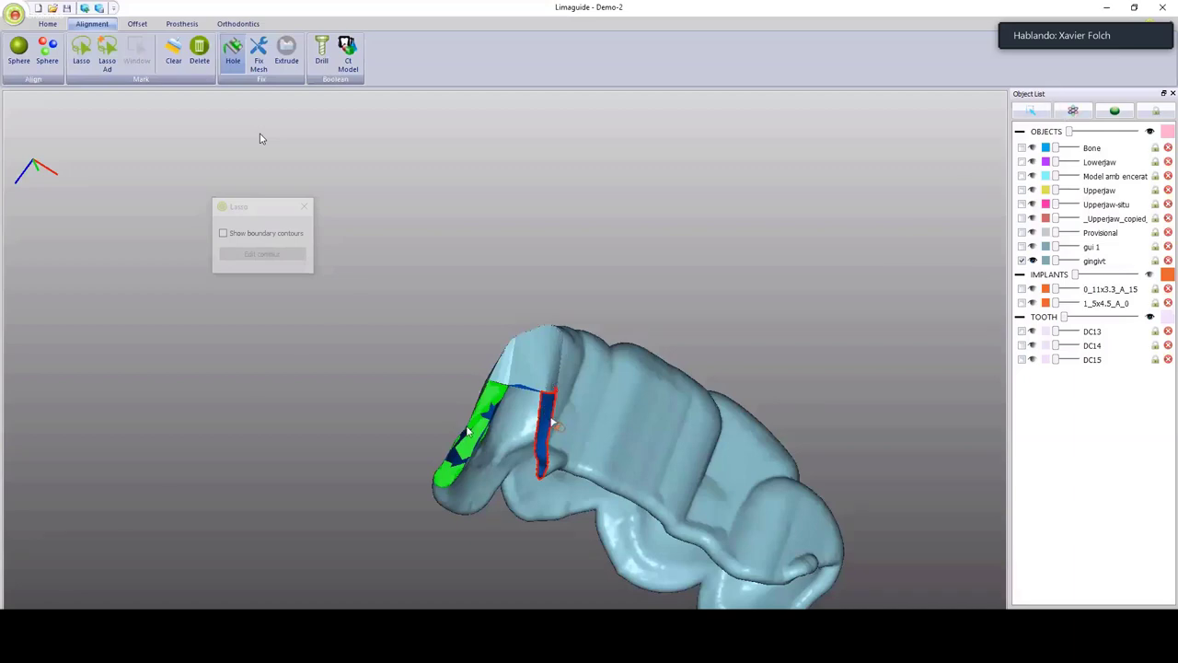
pyautogui.click(552, 422)
pyautogui.moveTo(571, 378); pyautogui.dragTo(366, 335, button='middle')
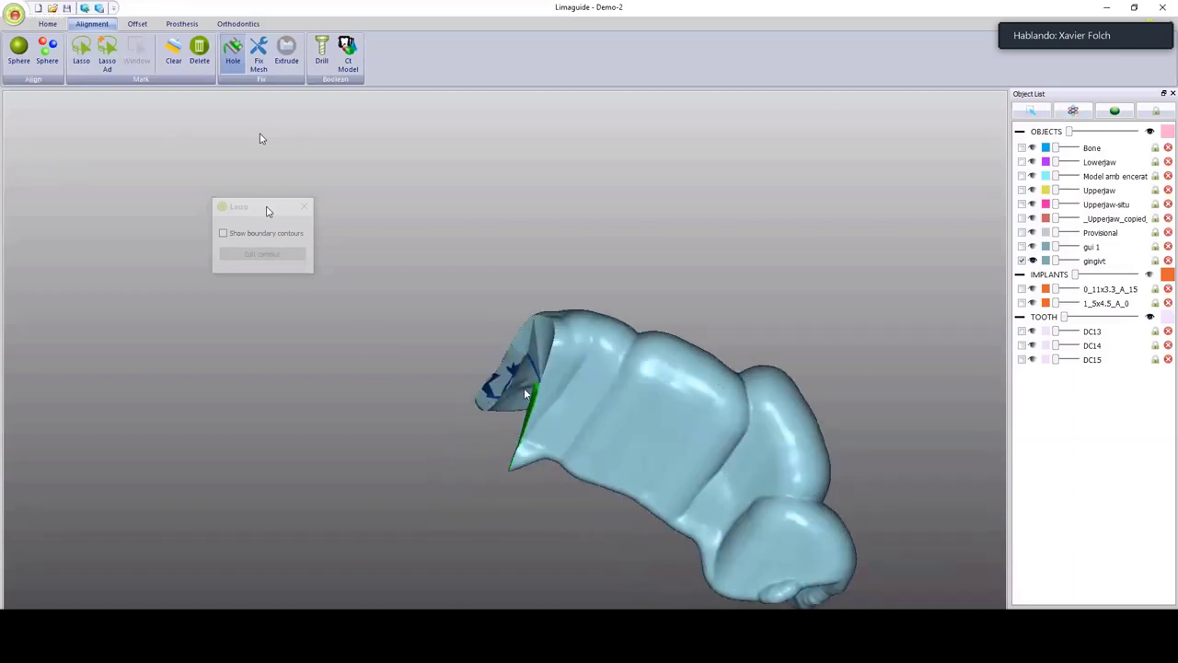
pyautogui.click(304, 205)
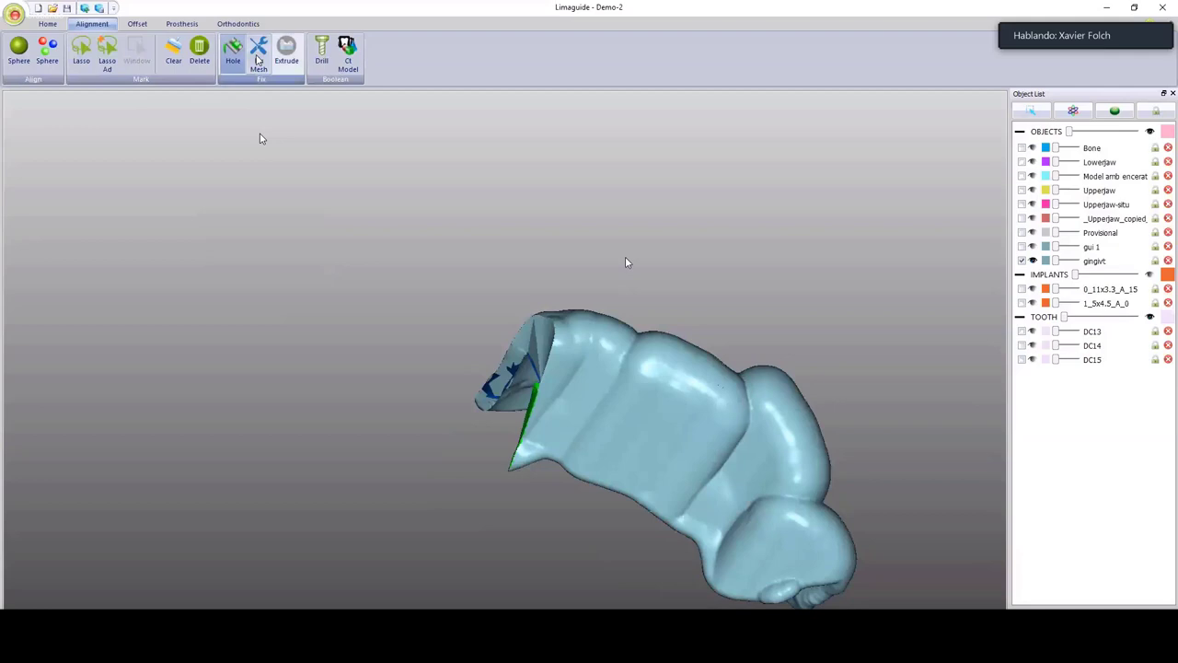
pyautogui.moveTo(463, 421); pyautogui.dragTo(513, 482, button='middle')
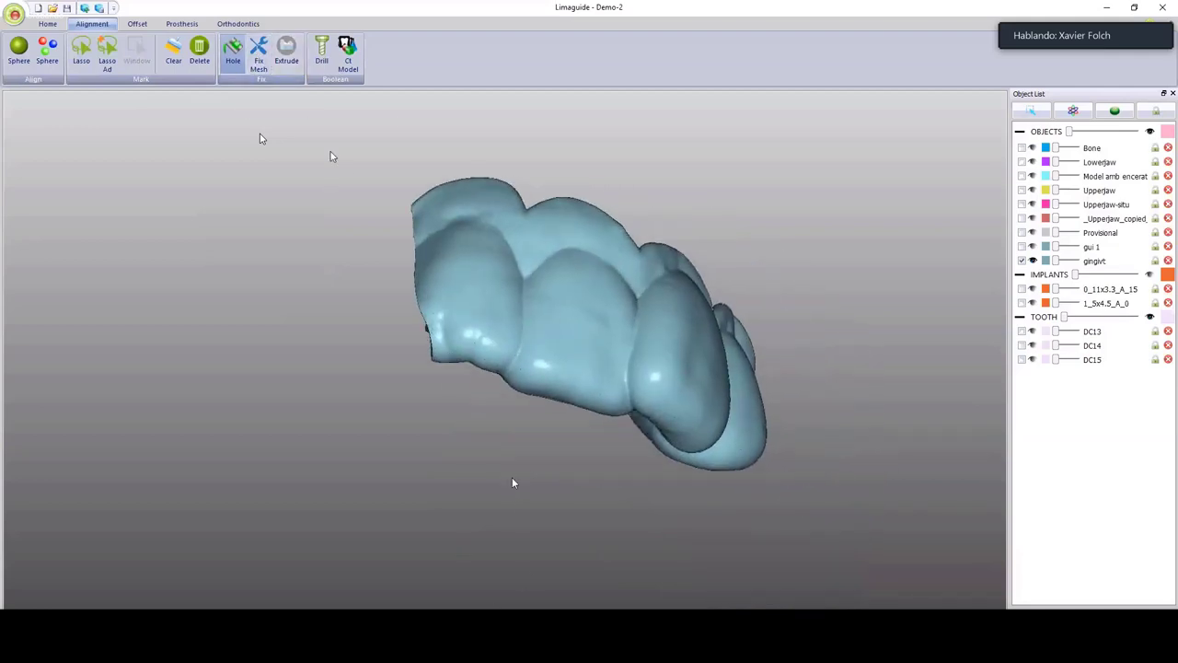
# Start the Cut Mesh tool, show the Upperjaw model again and display the saved measurements.
pyautogui.moveTo(524, 239); pyautogui.dragTo(515, 147, button='middle')
pyautogui.click(137, 23)
pyautogui.click(162, 55)
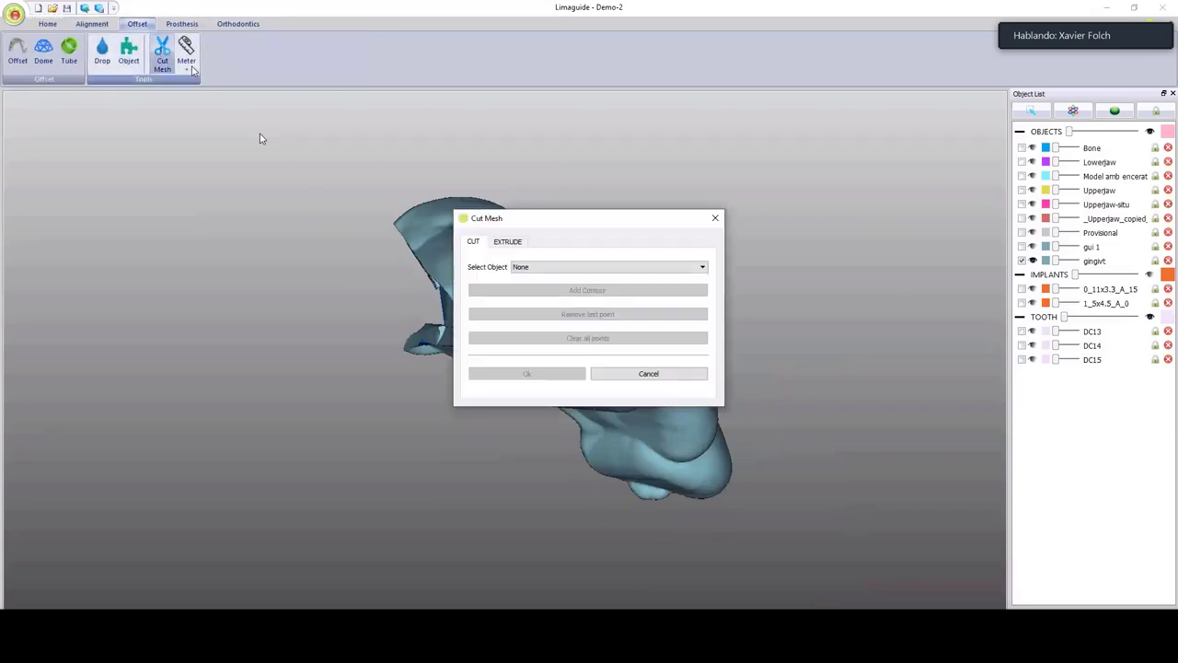
pyautogui.moveTo(566, 214); pyautogui.dragTo(147, 120)
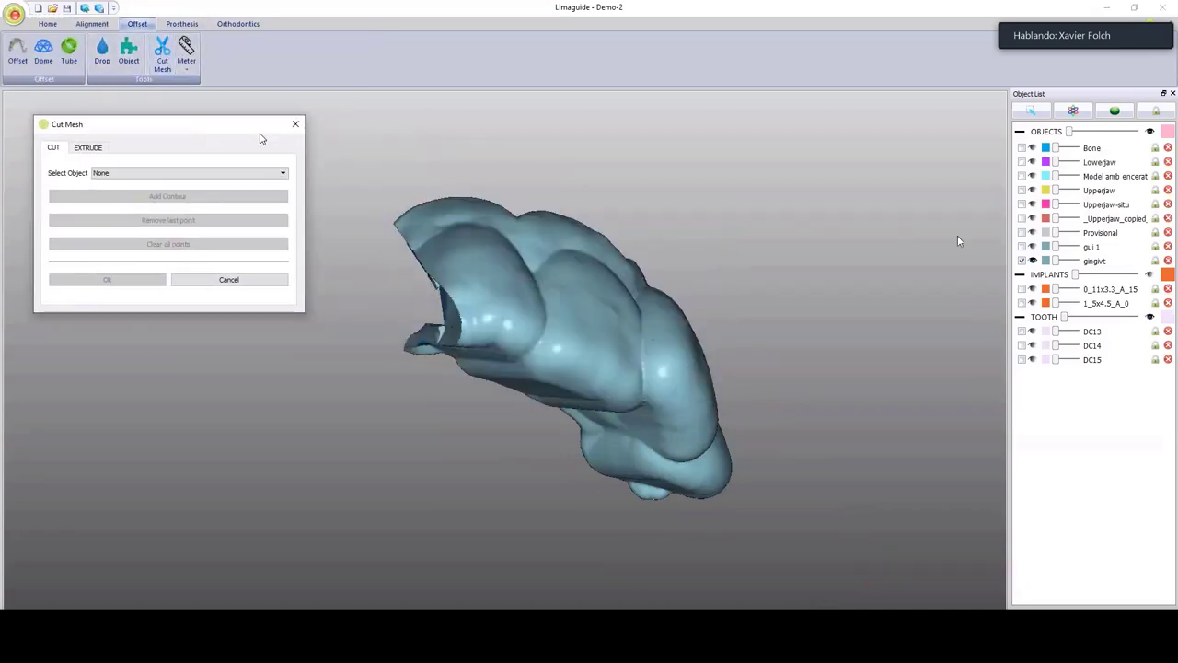
pyautogui.click(1032, 189)
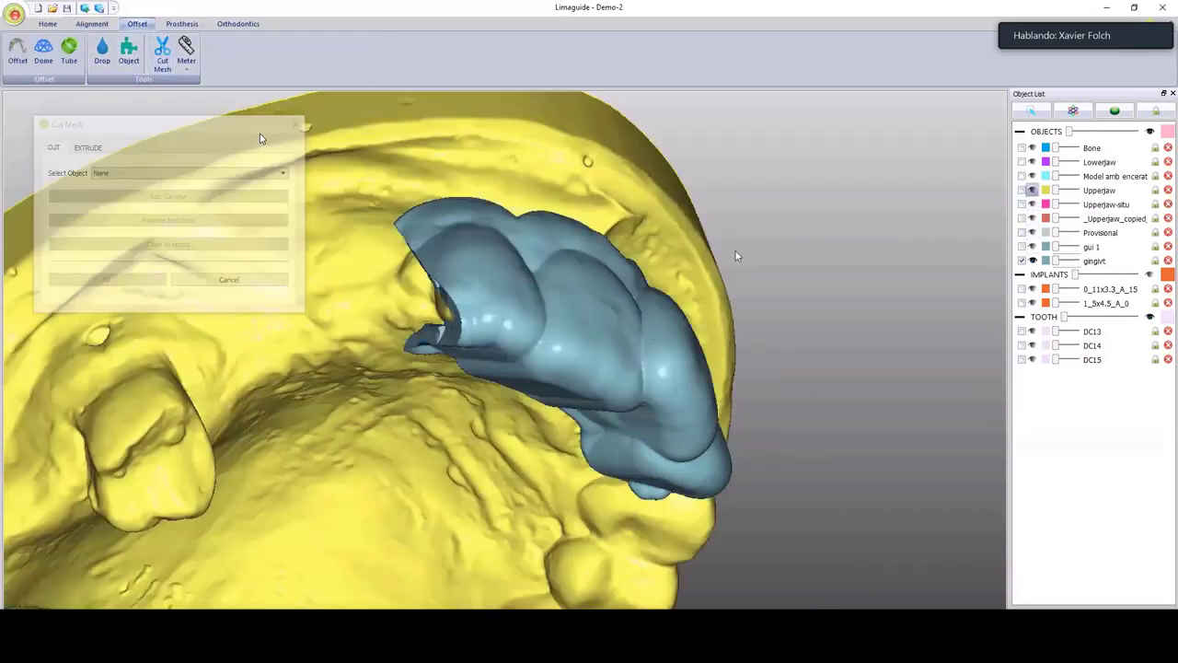
pyautogui.moveTo(736, 257); pyautogui.dragTo(831, 300, button='middle')
pyautogui.click(187, 66)
pyautogui.click(220, 91)
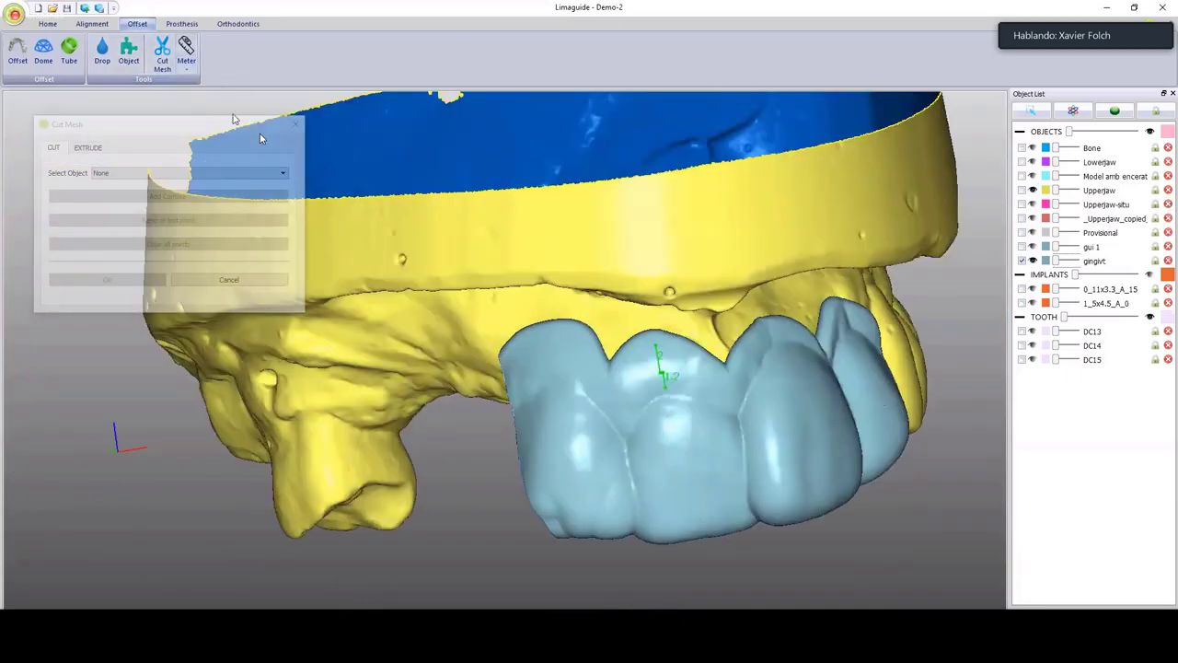
# Make the gingivt mesh semi-transparent over Upperjaw and check the measurement lines on the gum with gingivt hidden and shown.
pyautogui.moveTo(665, 426); pyautogui.dragTo(778, 376, button='middle')
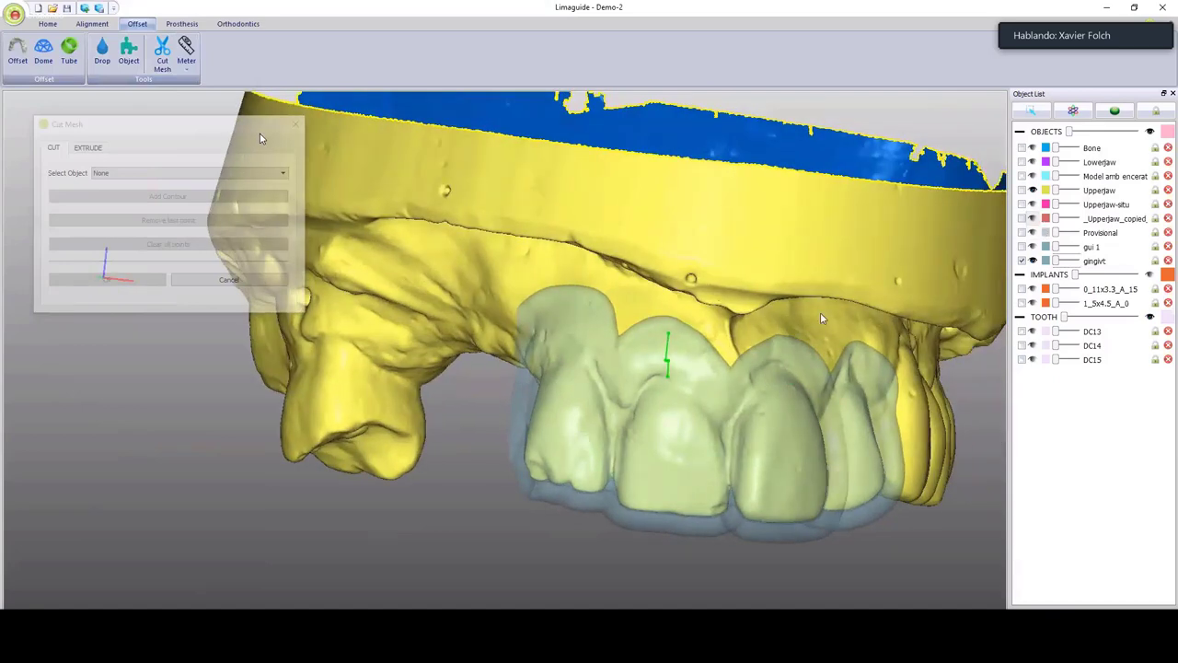
pyautogui.moveTo(822, 318); pyautogui.dragTo(737, 359, button='middle')
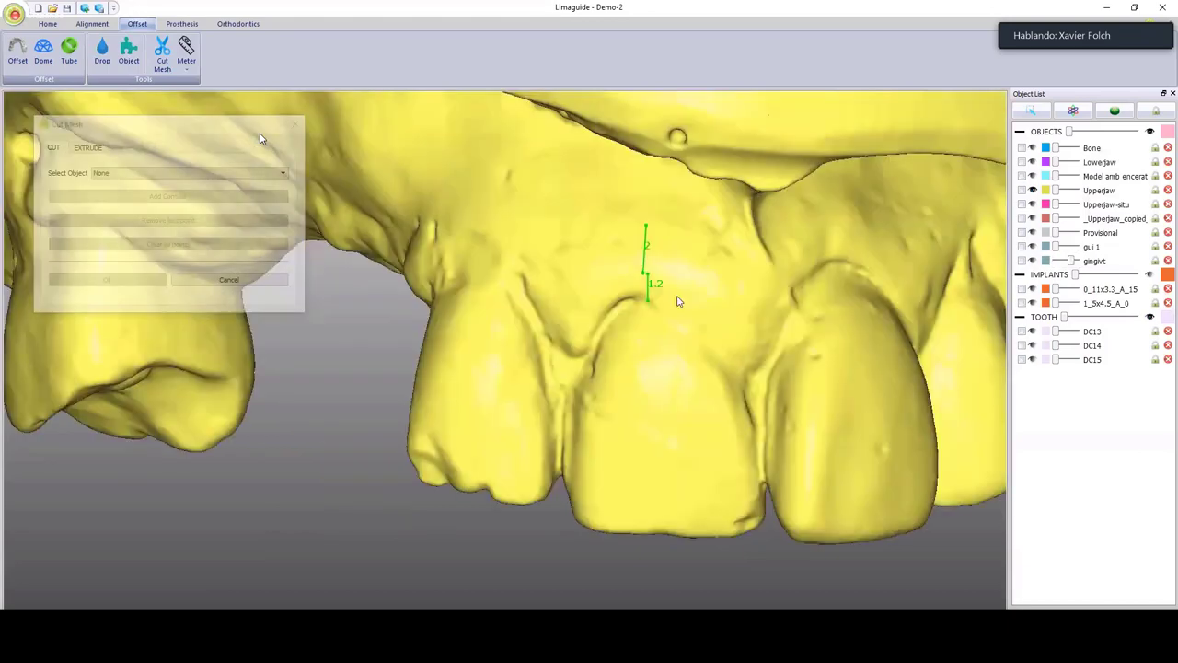
pyautogui.scroll(-1, 686, 309)
pyautogui.click(1032, 260)
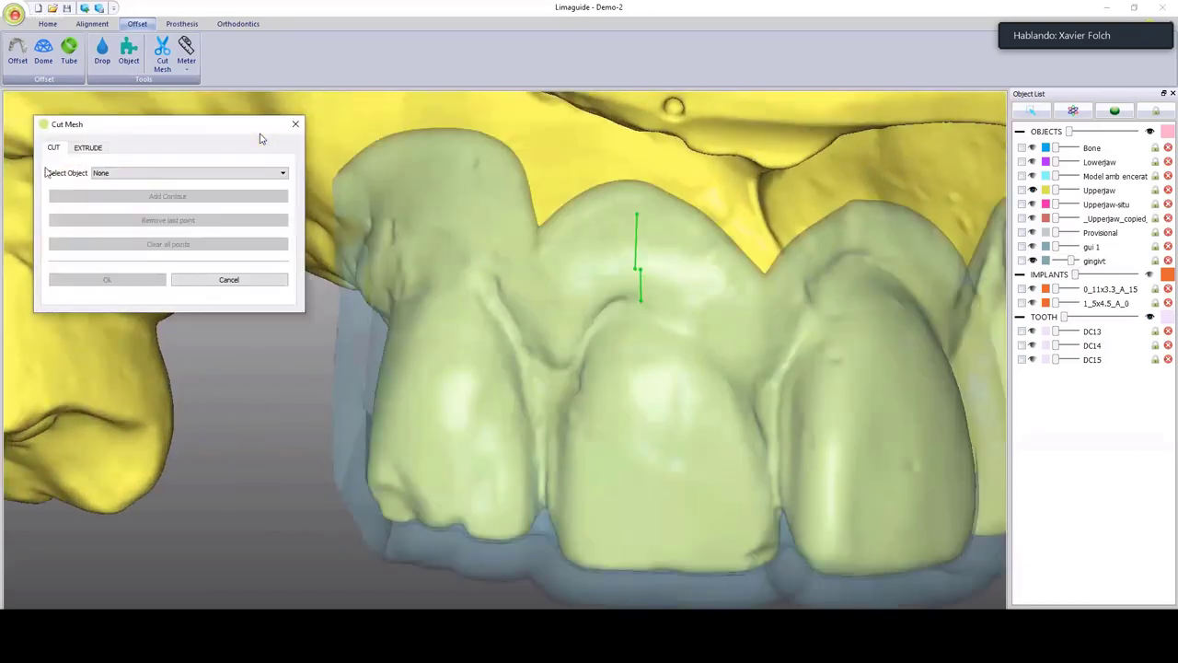
# Choose gingivt as the object to cut and begin a new contour.
pyautogui.click(166, 173)
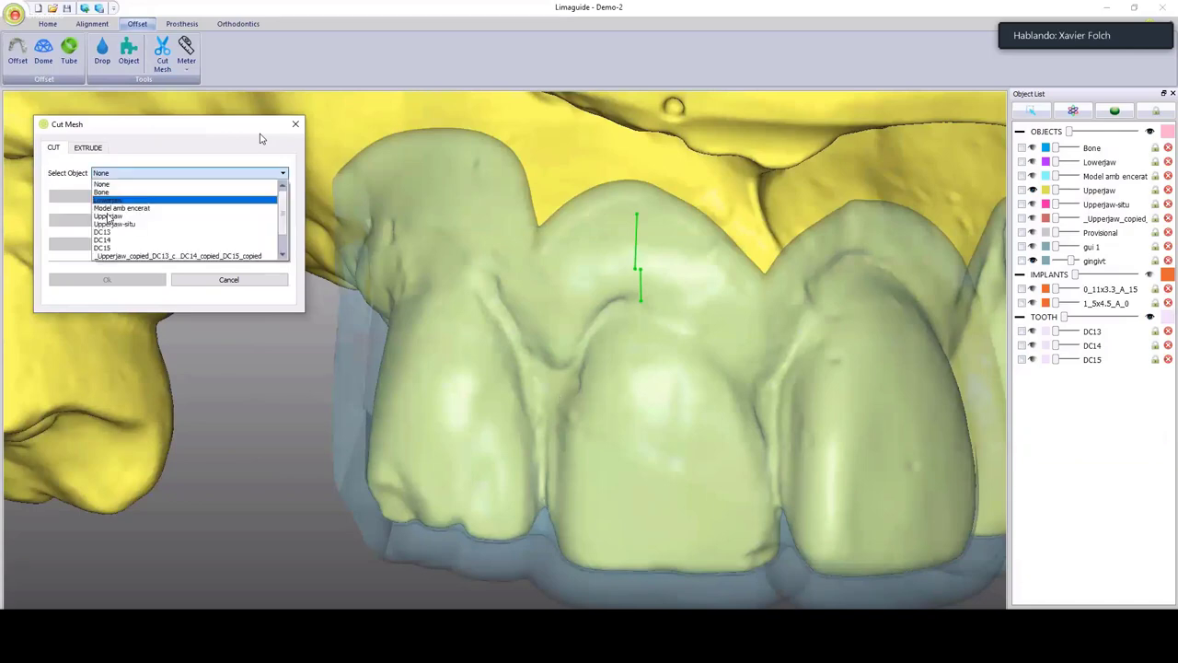
pyautogui.scroll(-1, 108, 216)
pyautogui.click(112, 256)
pyautogui.click(168, 196)
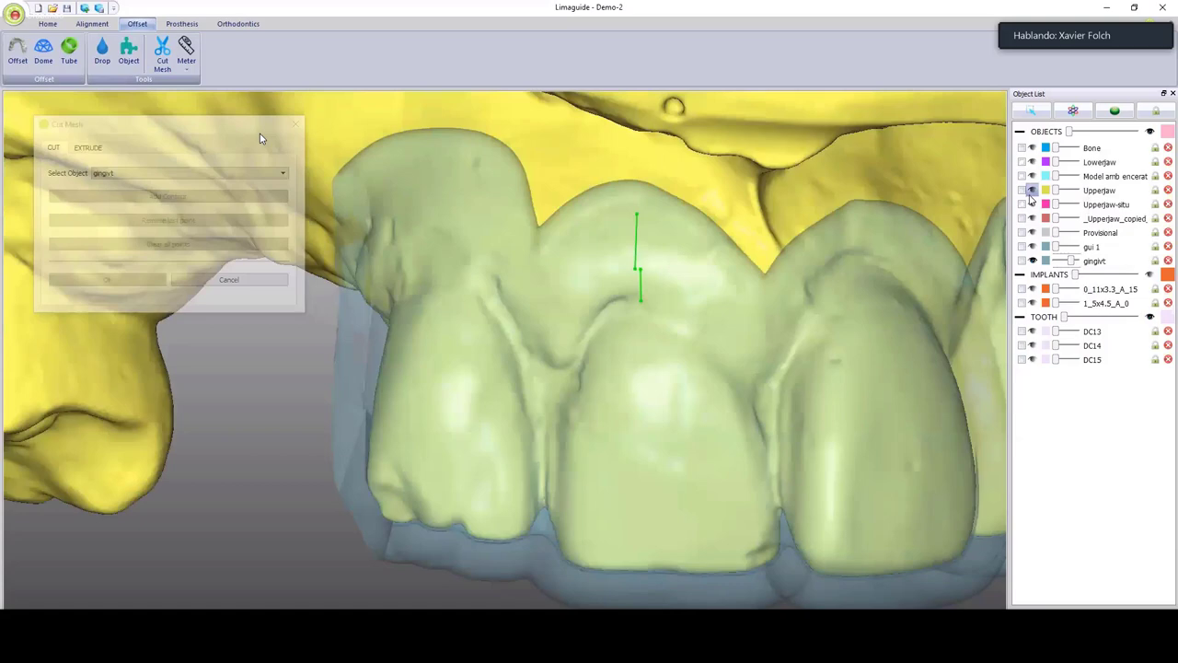
pyautogui.click(1032, 191)
# Trace a closed cut contour on gingivt around the measured front tooth, arching through the upper end of the 1.2 mm measurement.
pyautogui.click(557, 394)
pyautogui.click(573, 332)
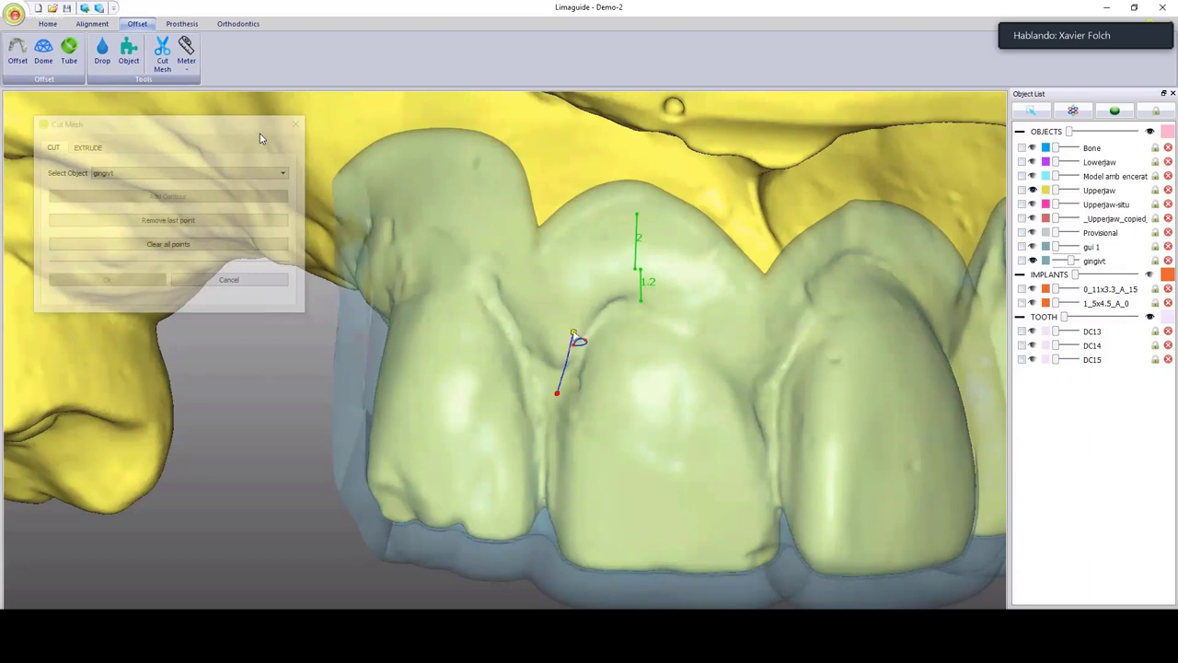
pyautogui.moveTo(573, 333); pyautogui.dragTo(569, 356)
pyautogui.click(576, 320)
pyautogui.click(588, 293)
pyautogui.click(609, 276)
pyautogui.click(634, 271)
pyautogui.click(647, 270)
pyautogui.click(669, 278)
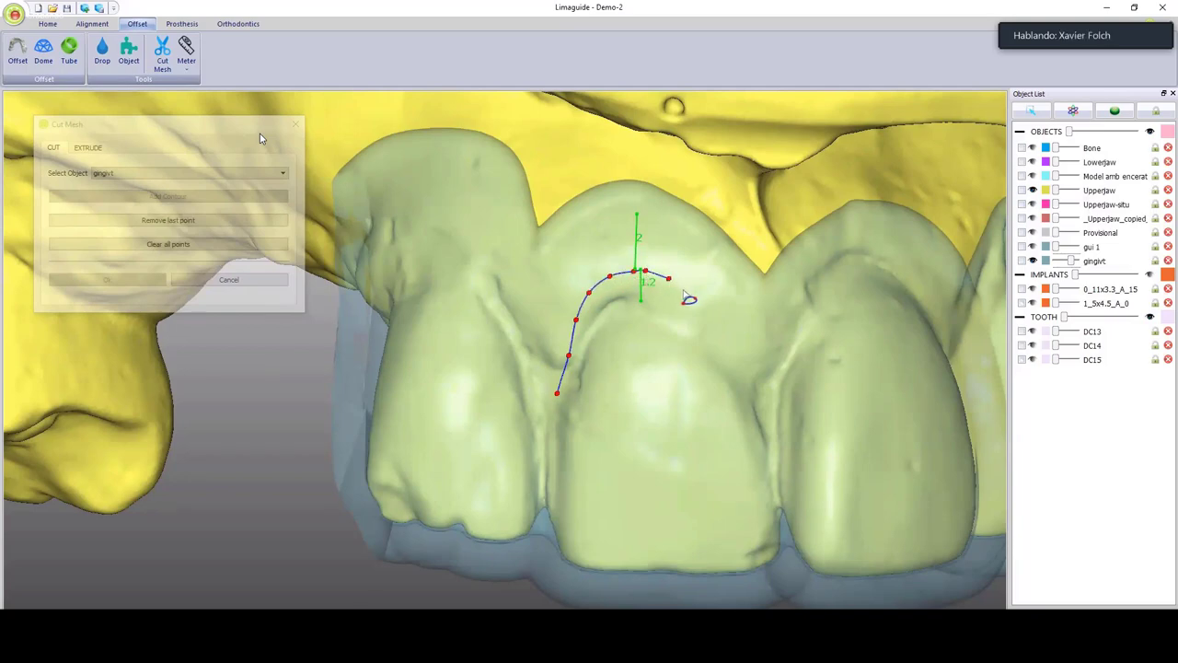
pyautogui.click(686, 291)
pyautogui.click(706, 306)
pyautogui.click(720, 326)
pyautogui.click(738, 352)
pyautogui.click(750, 375)
pyautogui.click(758, 412)
pyautogui.click(765, 458)
pyautogui.click(633, 466)
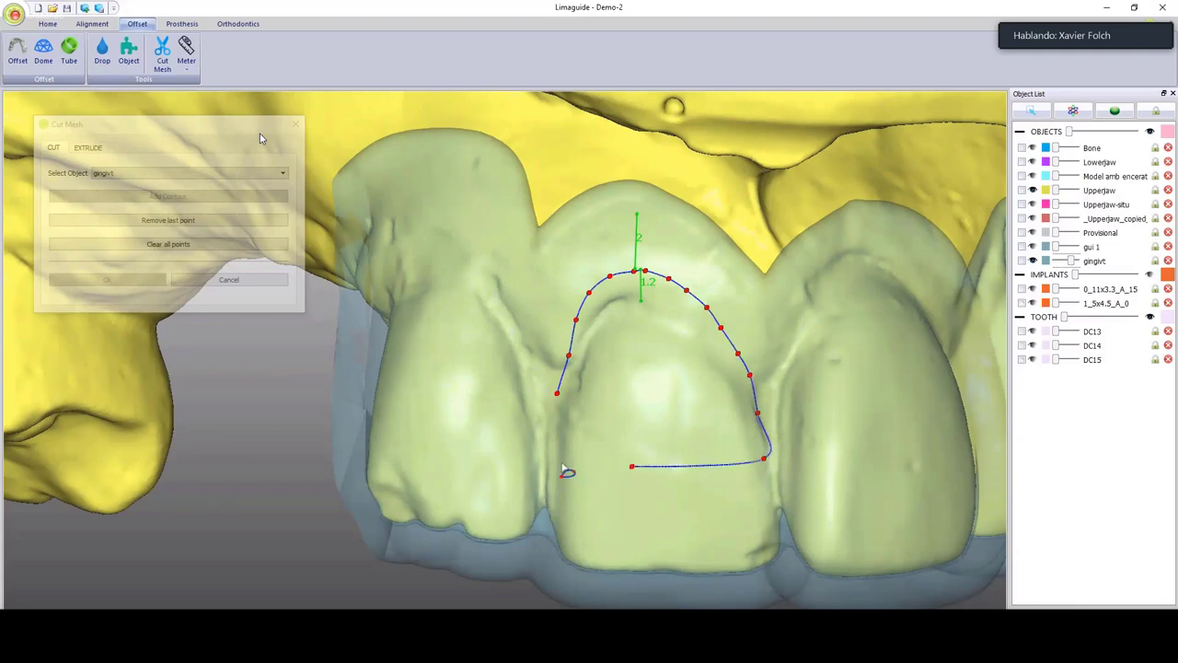
pyautogui.click(557, 394)
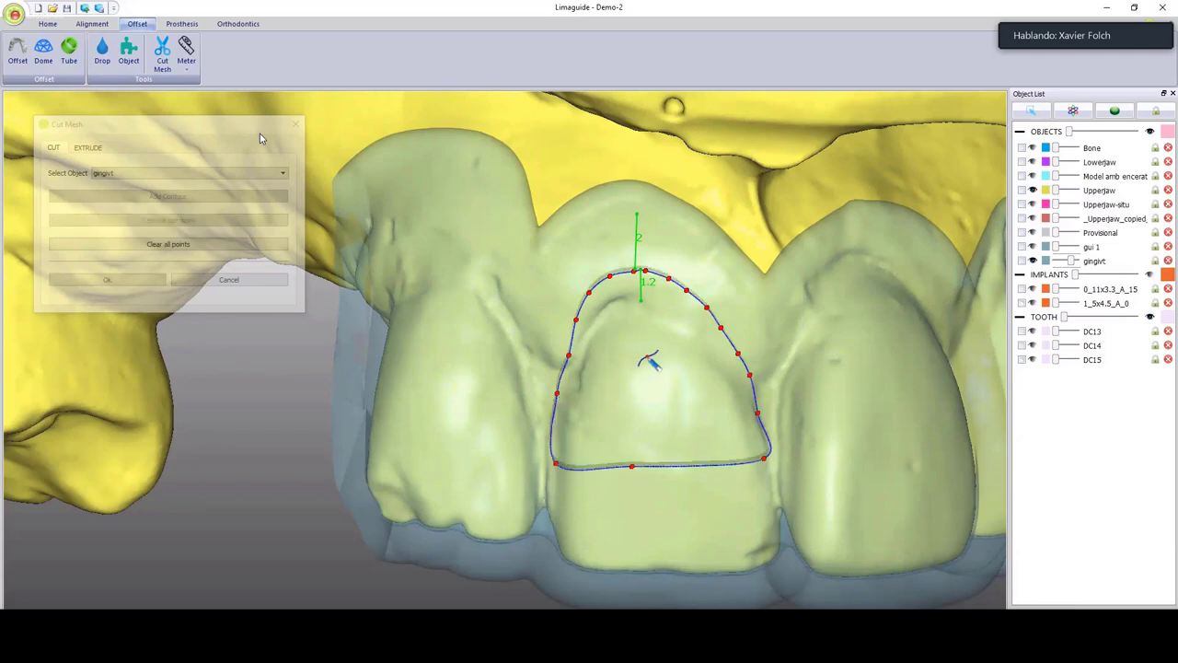
# Refine the contour by adjusting points along both sides and moving the lower corner point inward to smooth the outline.
pyautogui.scroll(-1, 647, 358)
pyautogui.scroll(-3, 662, 339)
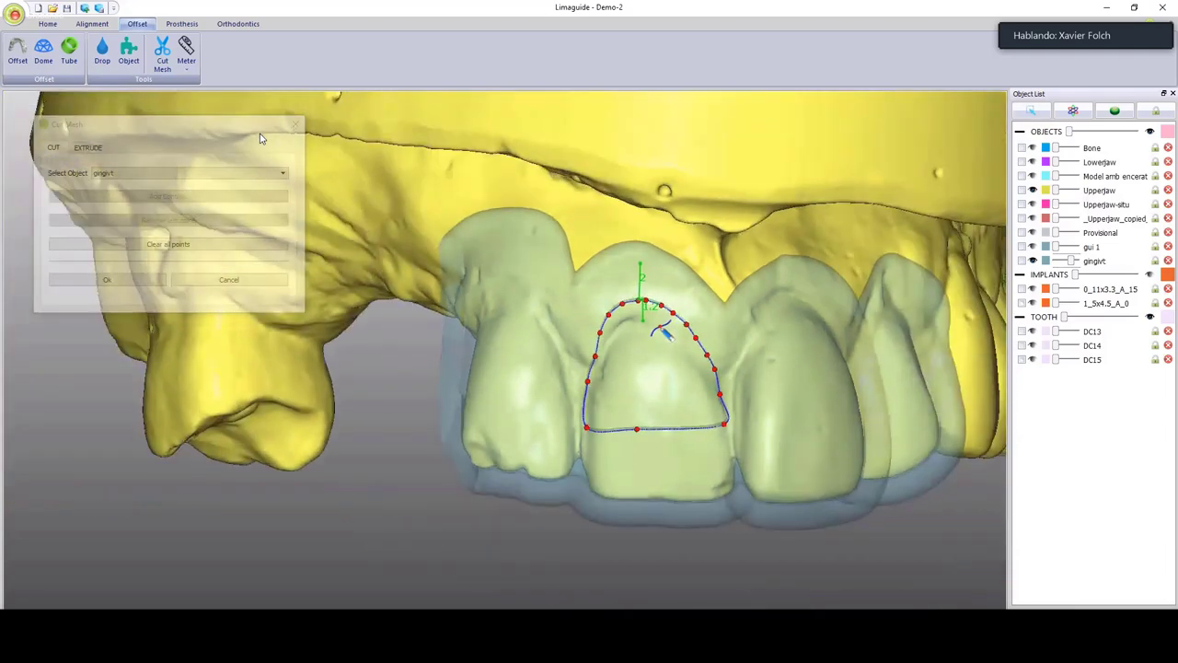
pyautogui.moveTo(663, 334)
pyautogui.mouseDown(button='middle')
pyautogui.moveTo(665, 346)
pyautogui.moveTo(676, 336)
pyautogui.moveTo(655, 315)
pyautogui.mouseUp(button='middle')
pyautogui.scroll(3, 656, 315)
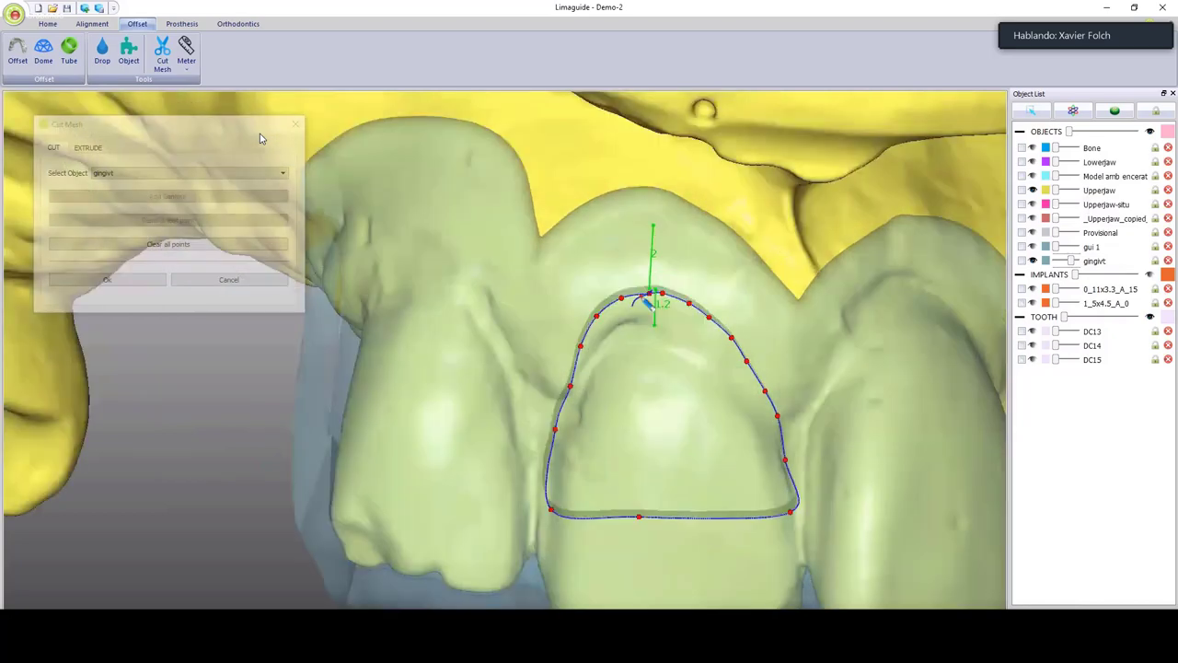
pyautogui.scroll(2, 647, 301)
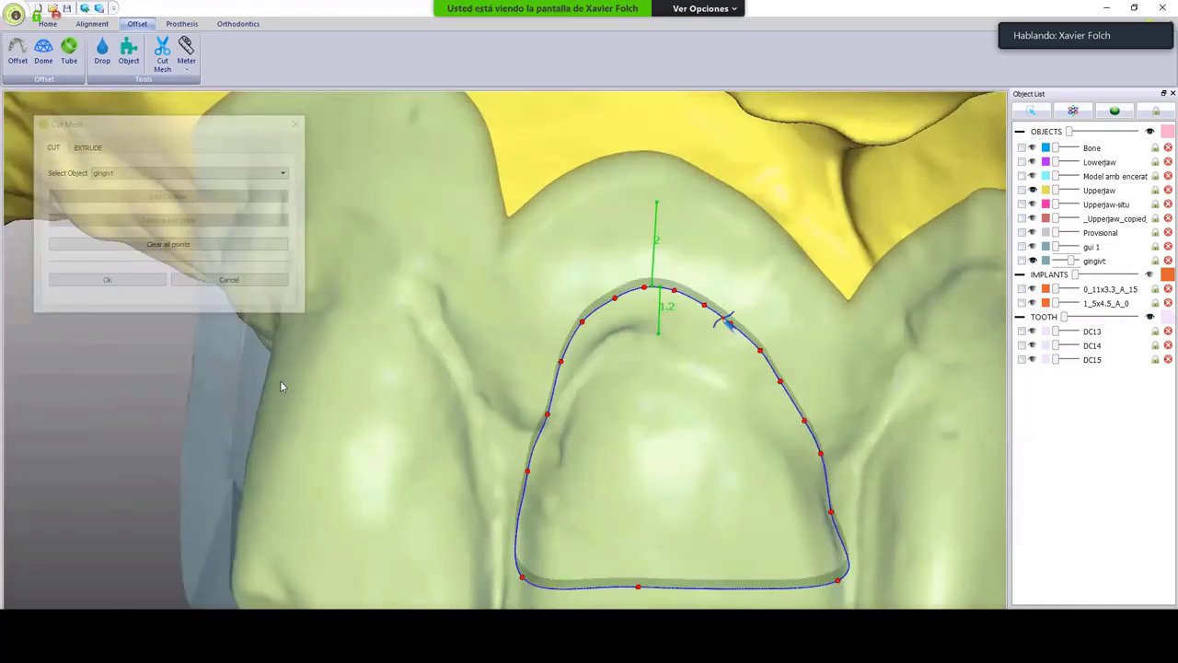
pyautogui.click(728, 322)
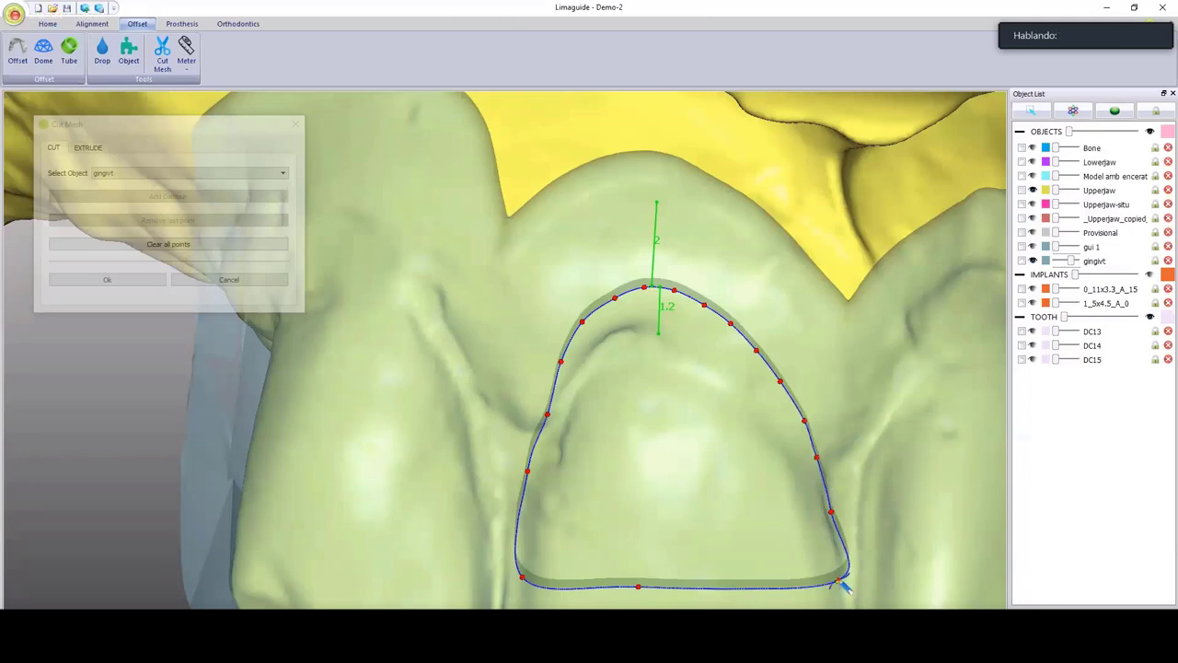
pyautogui.moveTo(838, 581); pyautogui.dragTo(821, 581)
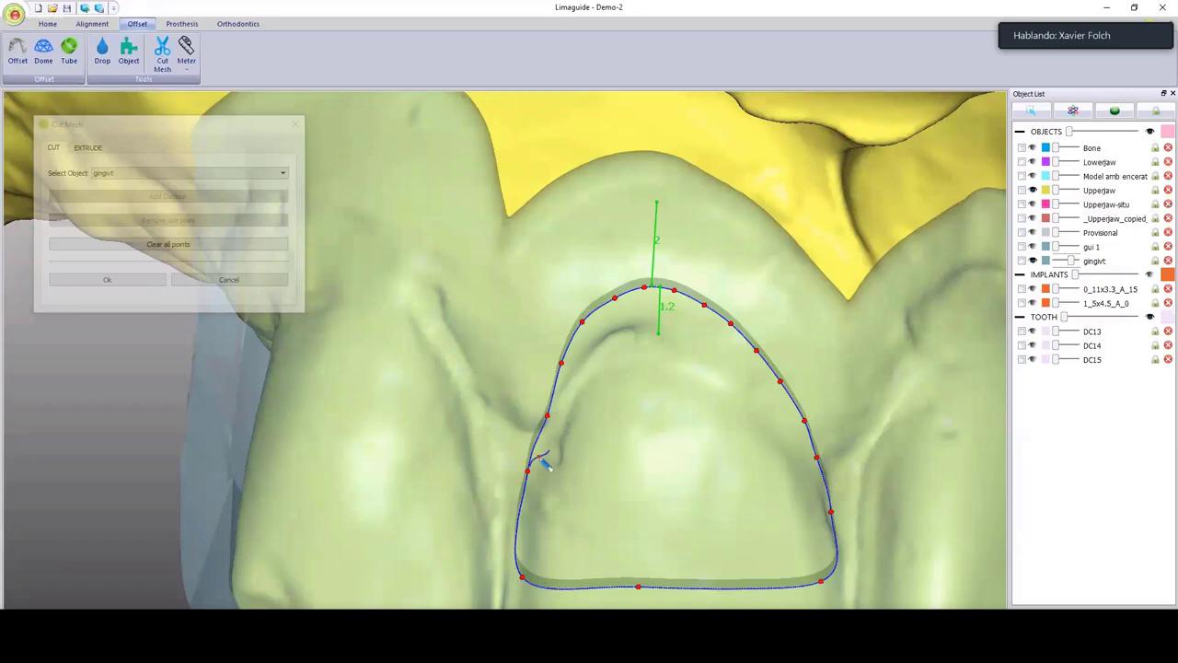
pyautogui.moveTo(527, 470); pyautogui.dragTo(532, 475)
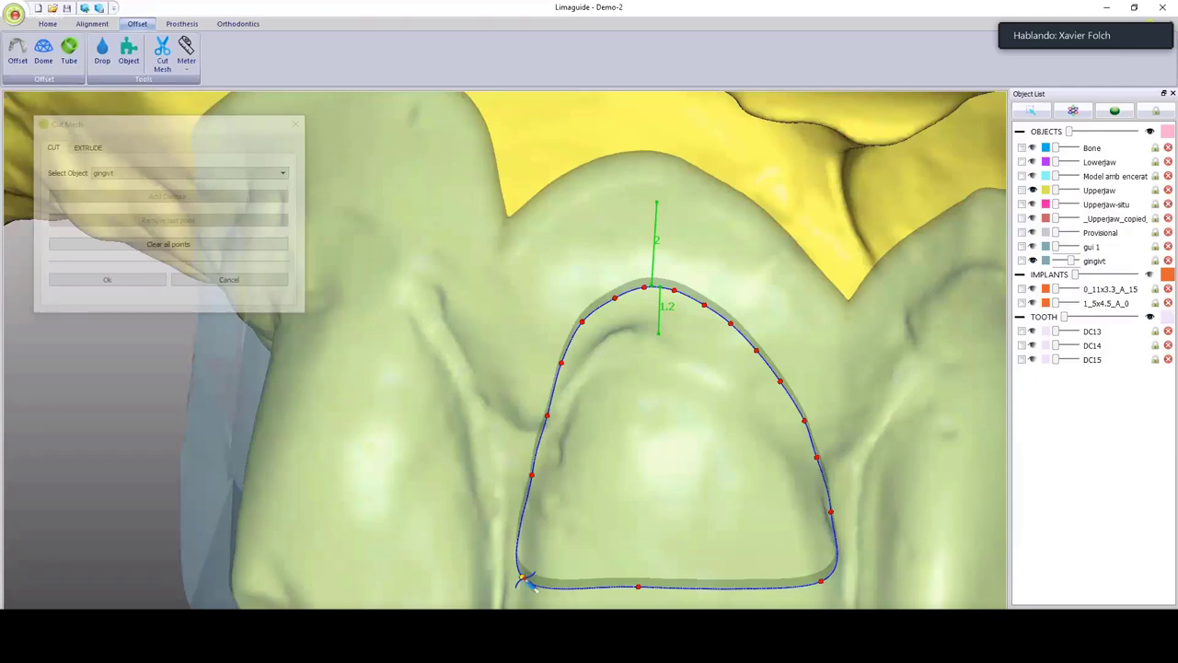
pyautogui.scroll(-3, 654, 362)
pyautogui.scroll(-1, 654, 361)
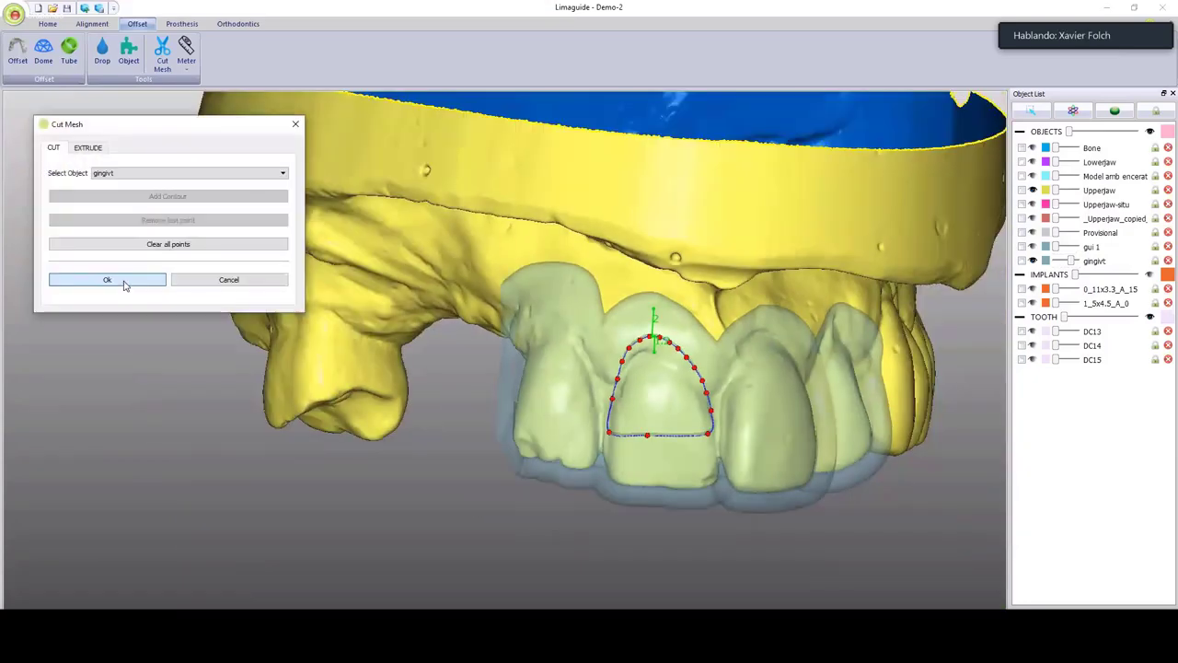
# Cut the contoured window out of the gingivt mesh and view the opening from the front.
pyautogui.click(124, 281)
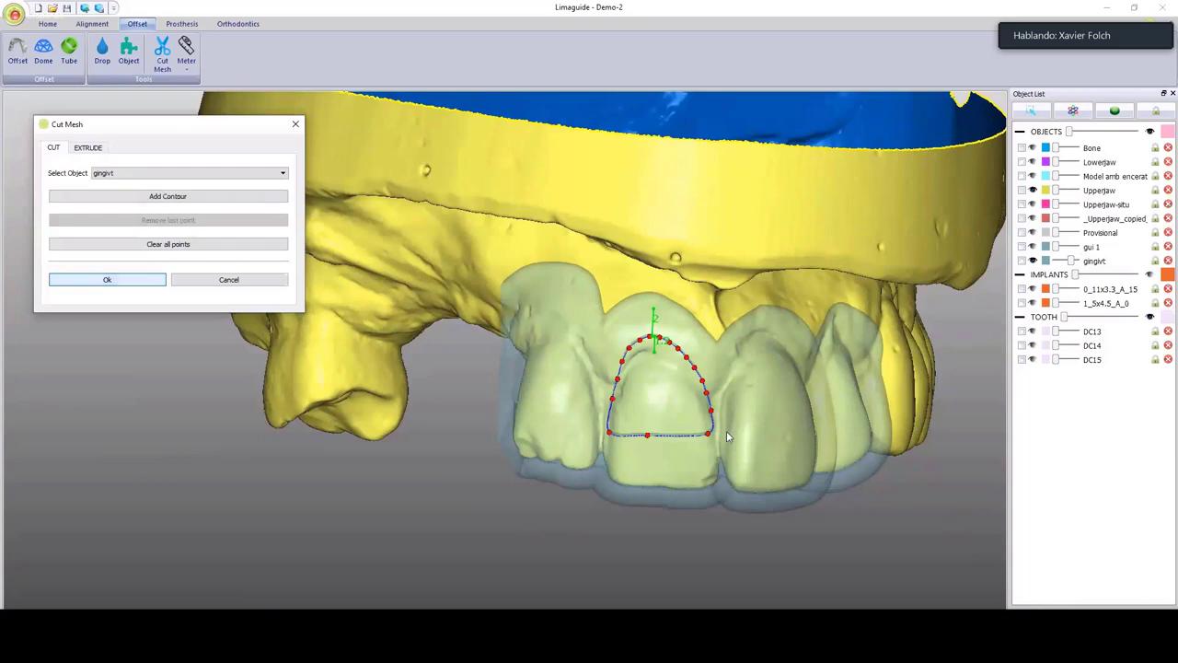
pyautogui.moveTo(710, 426); pyautogui.dragTo(525, 220, button='middle')
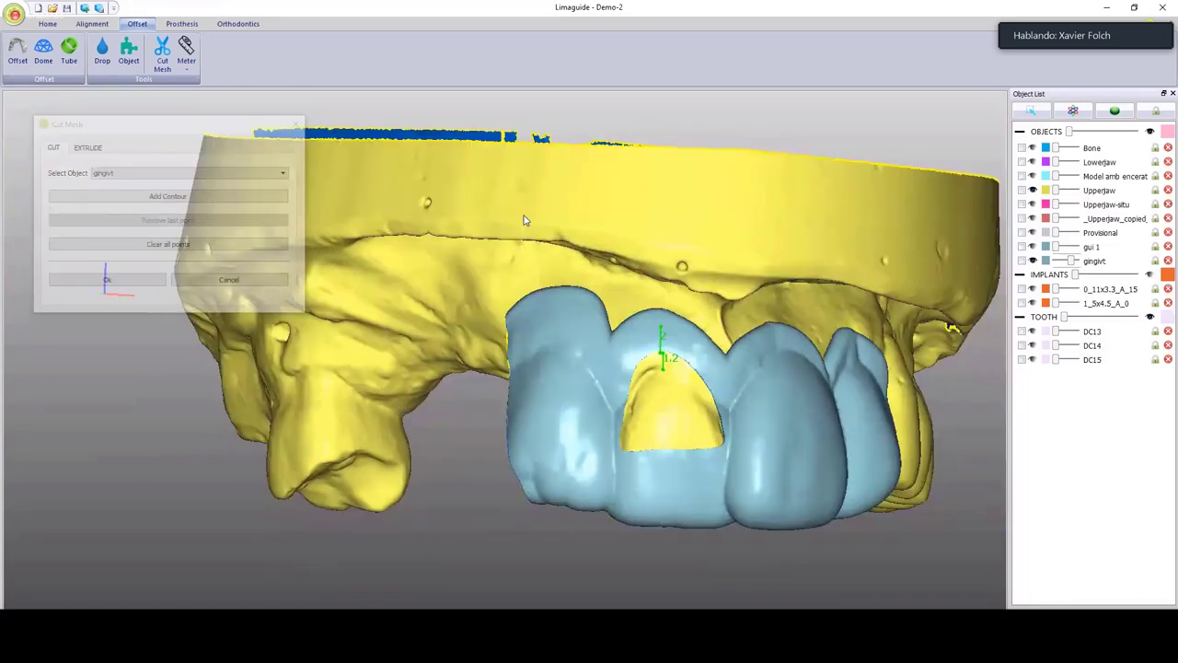
pyautogui.moveTo(525, 221); pyautogui.dragTo(983, 376)
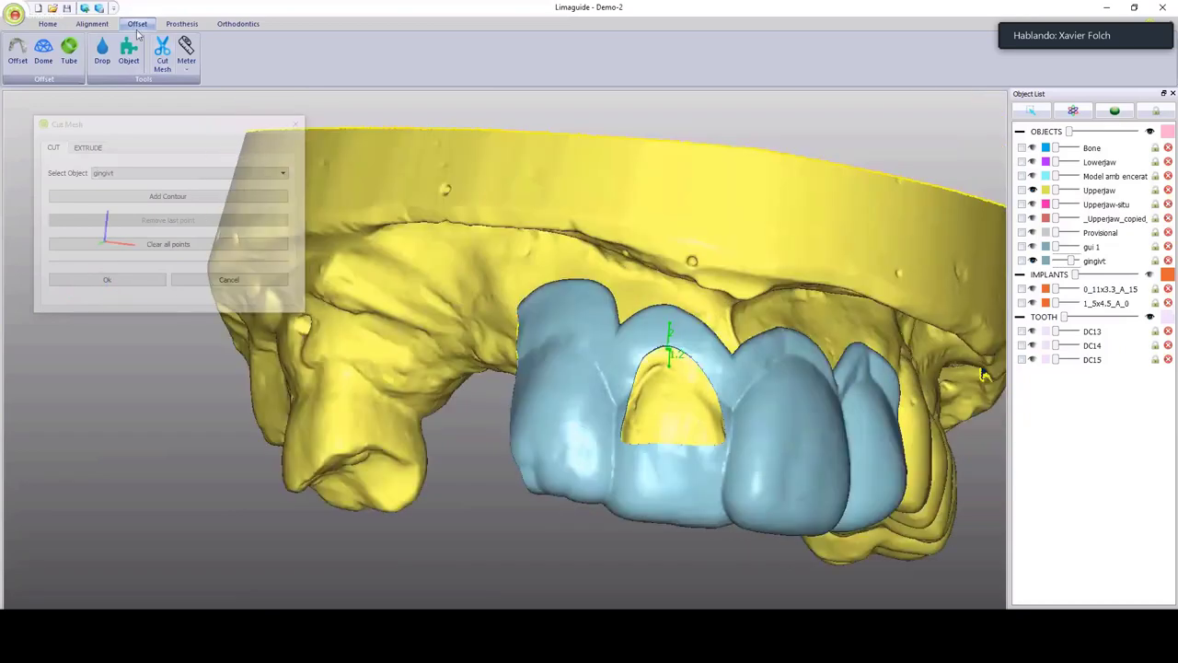
# Close the Cut Mesh dialog and hide the measurements.
pyautogui.click(293, 124)
pyautogui.click(186, 63)
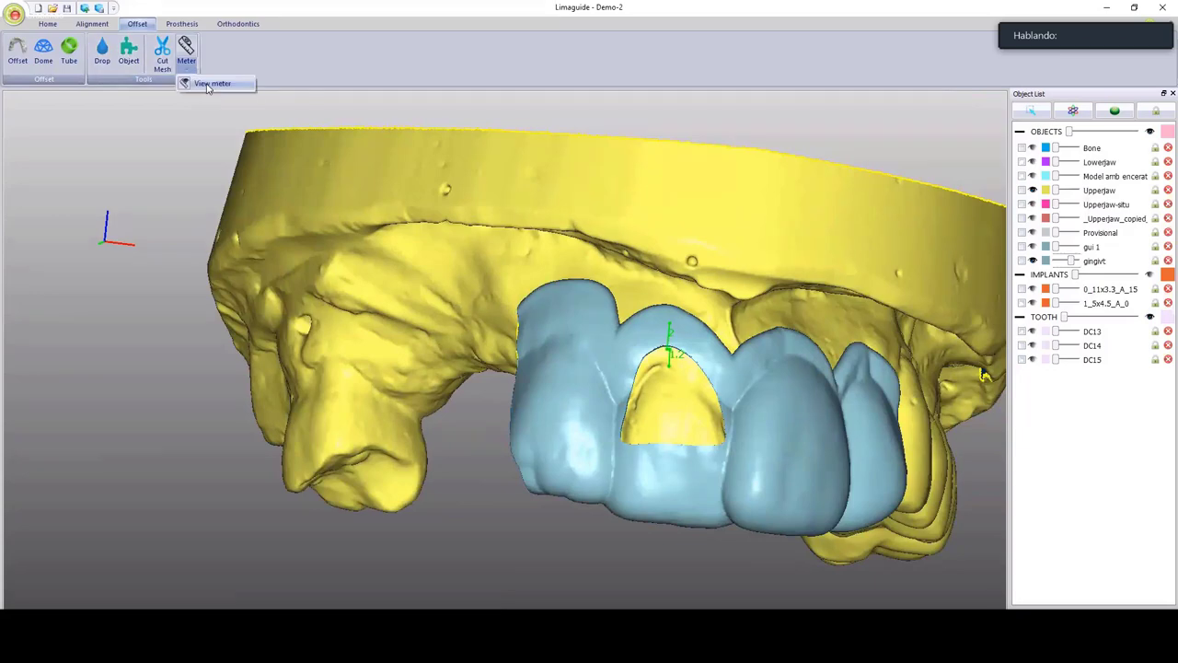
pyautogui.click(207, 85)
pyautogui.scroll(-4, 606, 322)
pyautogui.moveTo(606, 322); pyautogui.dragTo(769, 240)
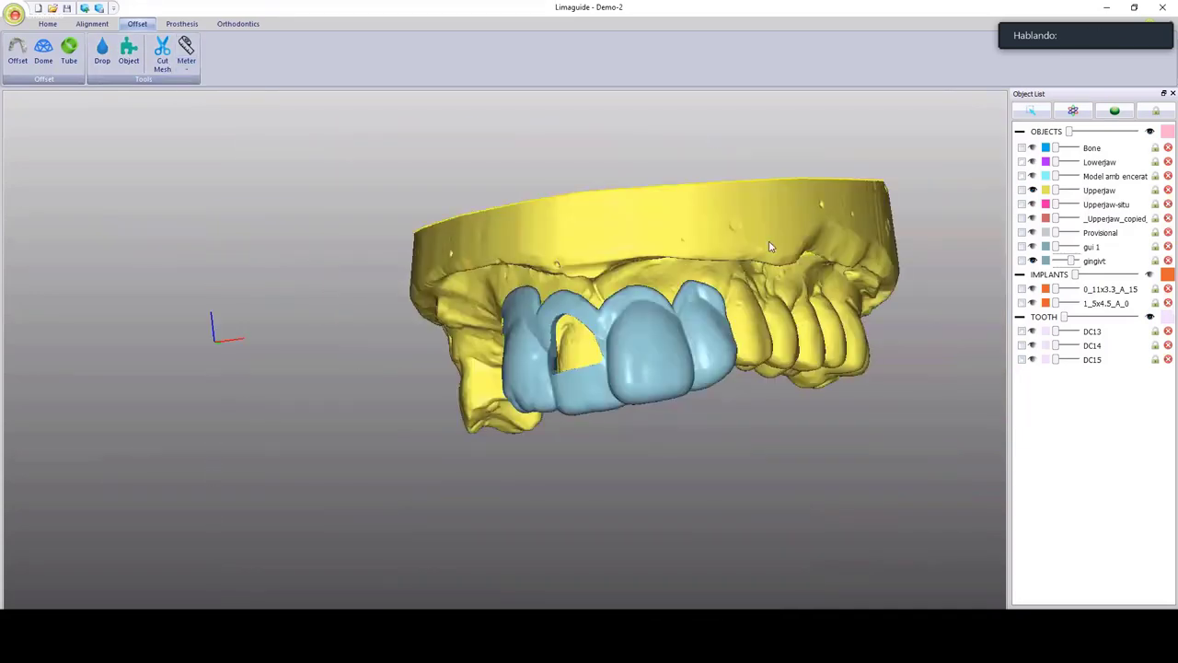
# Hide the Upperjaw model, select gingivt and repair the remaining open holes in its mesh.
pyautogui.click(1032, 189)
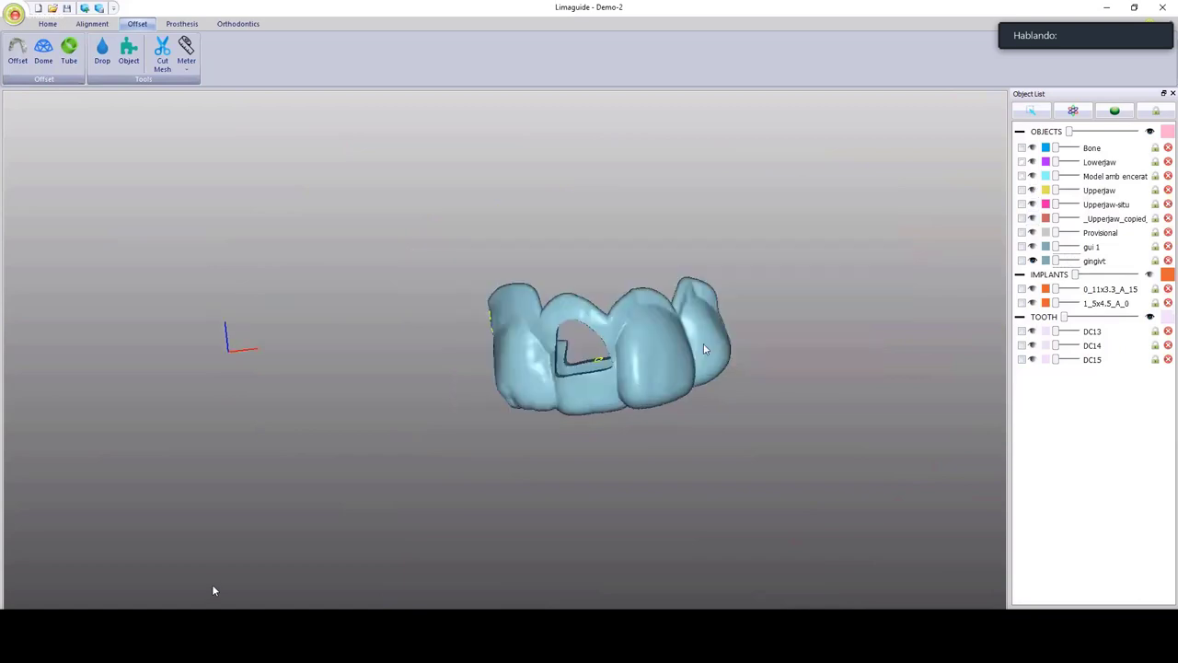
pyautogui.moveTo(703, 343); pyautogui.dragTo(692, 429)
pyautogui.scroll(3, 692, 429)
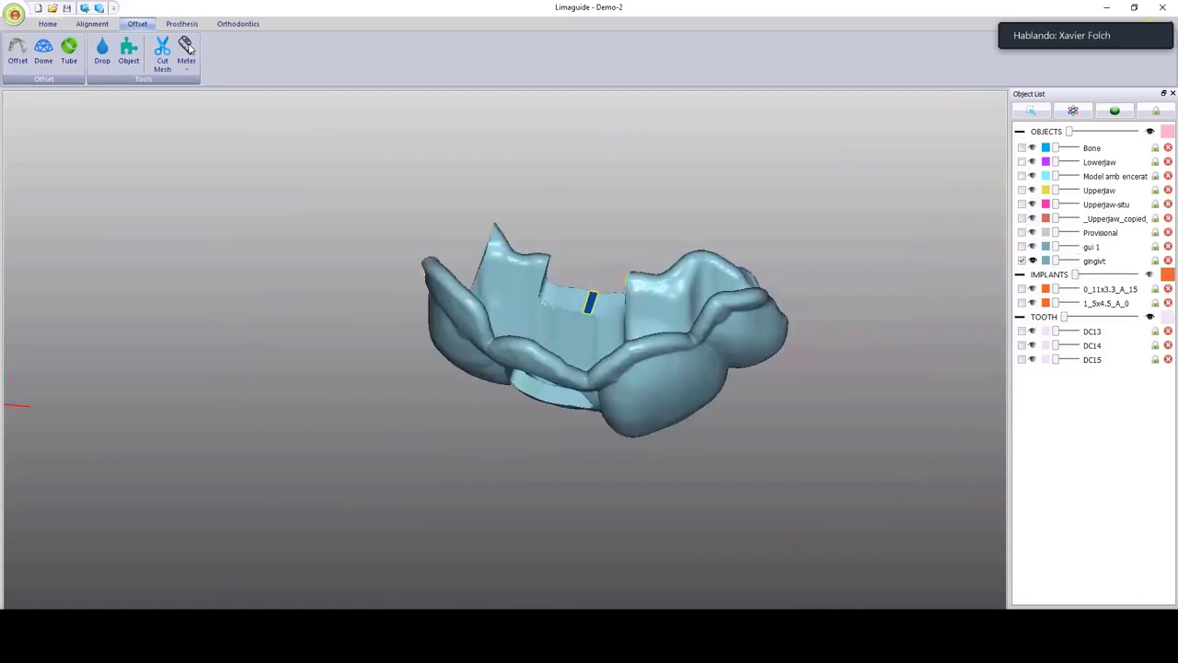
pyautogui.click(93, 23)
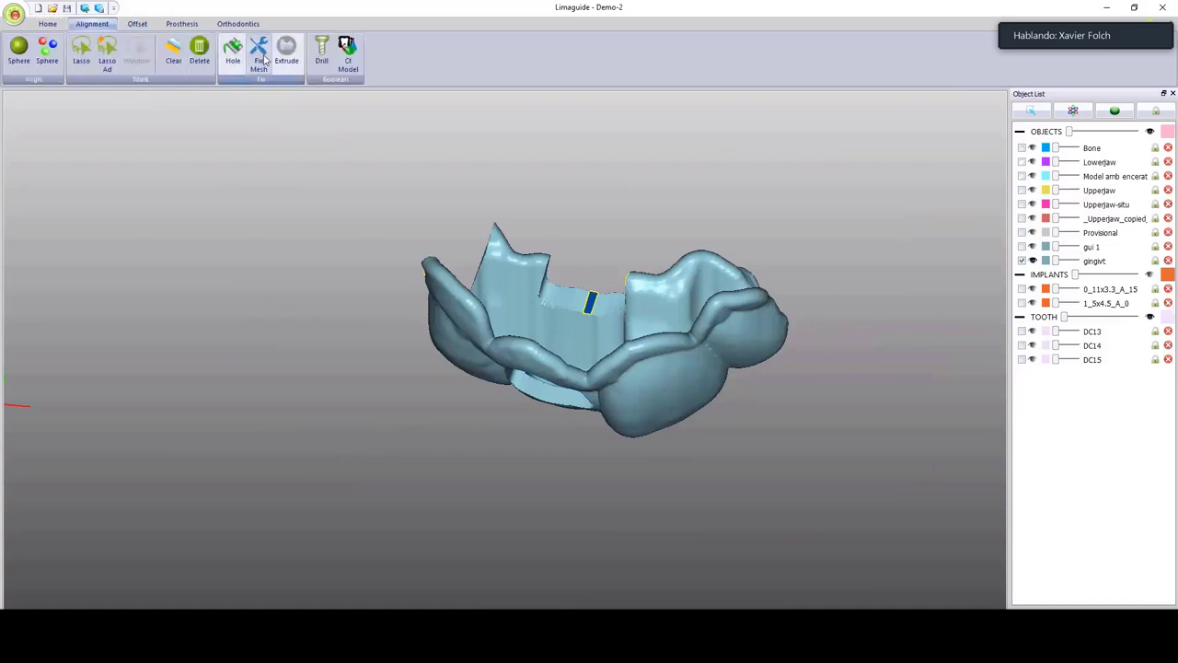
pyautogui.moveTo(626, 230); pyautogui.dragTo(635, 396, button='middle')
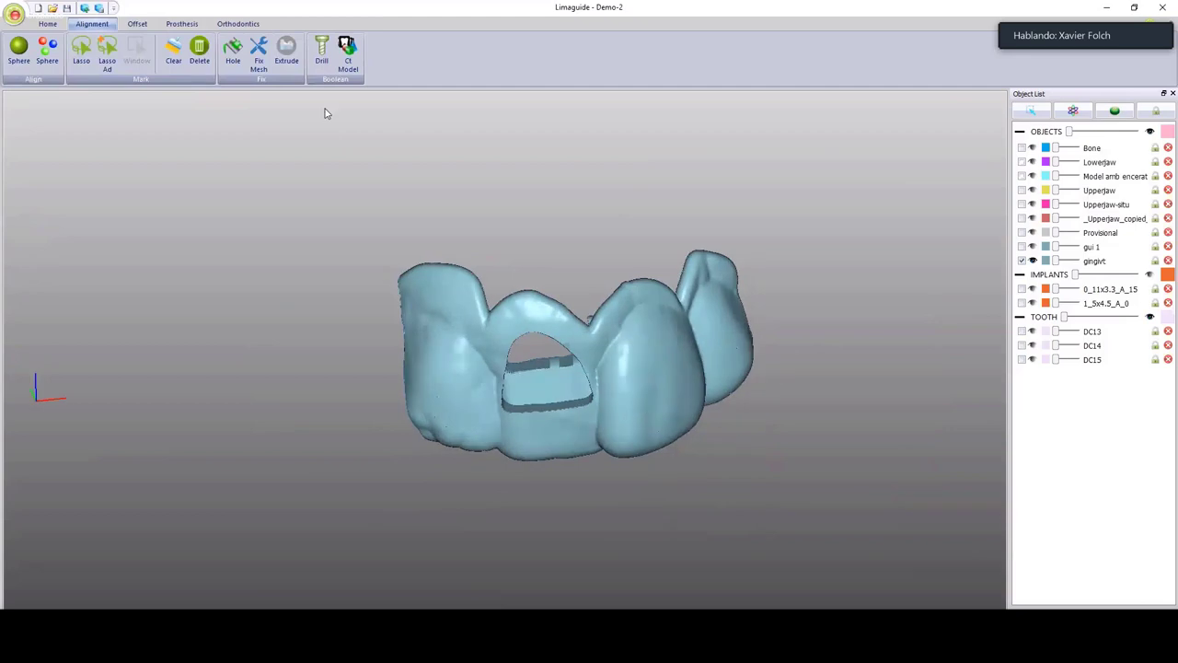
# Show the Upperjaw model again and examine how the guide window sits on the tooth from several angles.
pyautogui.click(137, 24)
pyautogui.moveTo(488, 292); pyautogui.dragTo(502, 494, button='middle')
pyautogui.click(1032, 190)
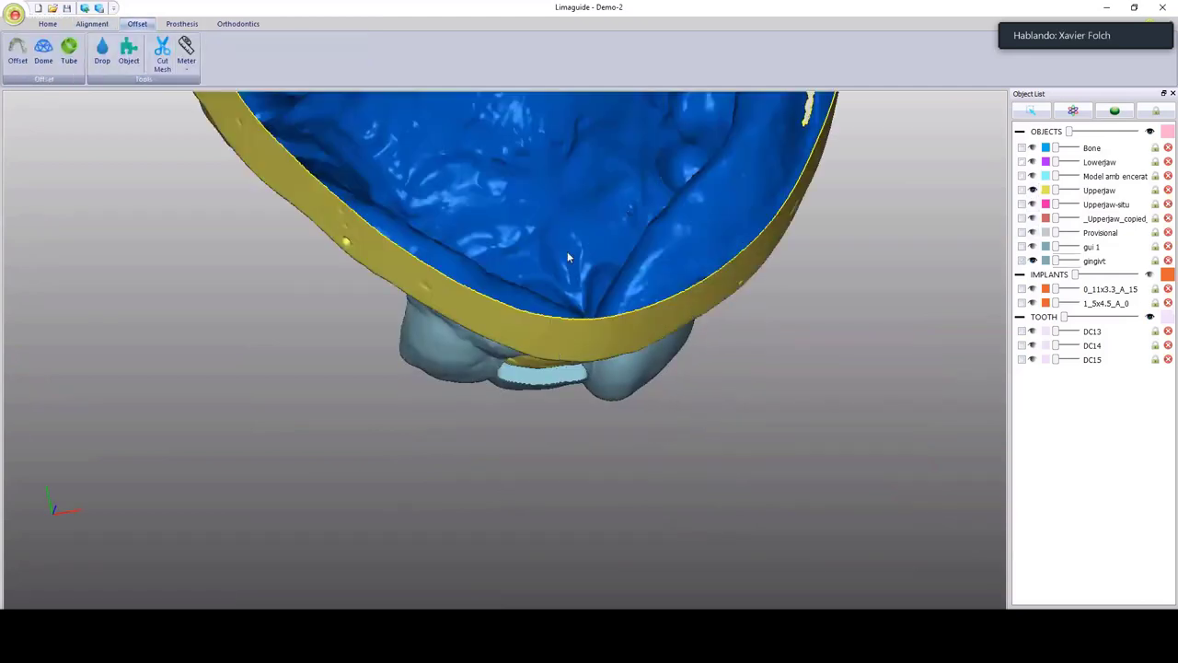
pyautogui.moveTo(567, 252); pyautogui.dragTo(558, 120, button='middle')
pyautogui.moveTo(527, 373); pyautogui.dragTo(414, 393, button='middle')
pyautogui.moveTo(527, 371); pyautogui.dragTo(603, 323, button='middle')
pyautogui.scroll(3, 590, 319)
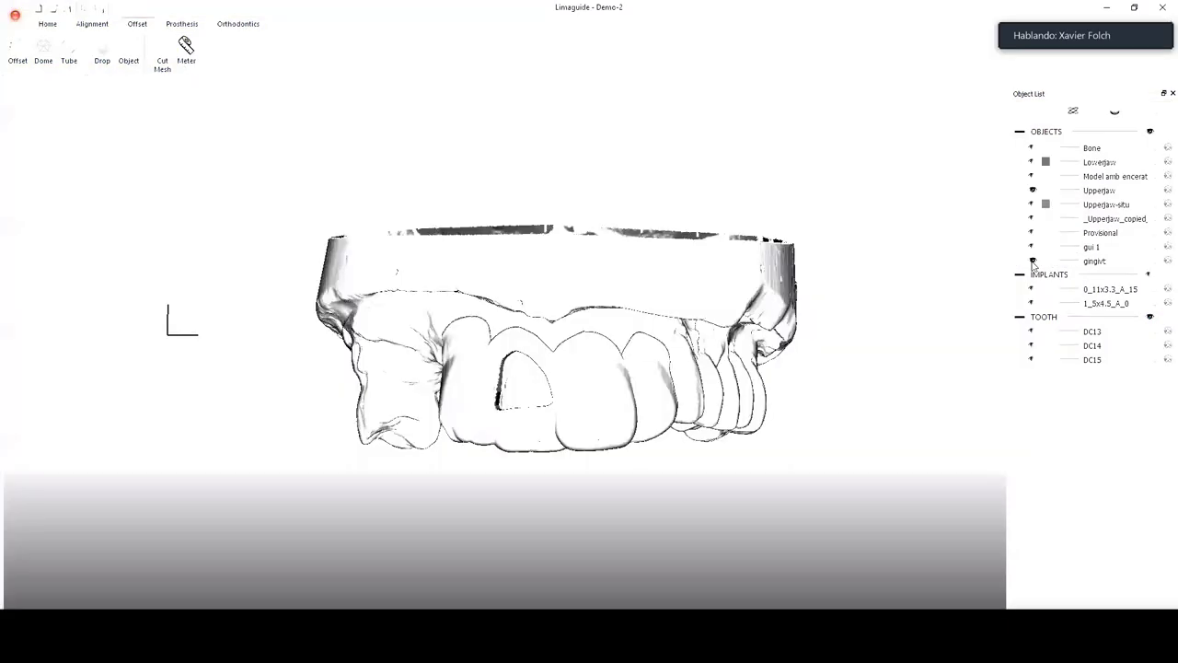
# Show only the copied upper jaw and set up its offset with the GENGIVA preset, 1.4 thickness and 0.13 clearance.
pyautogui.click(1033, 261)
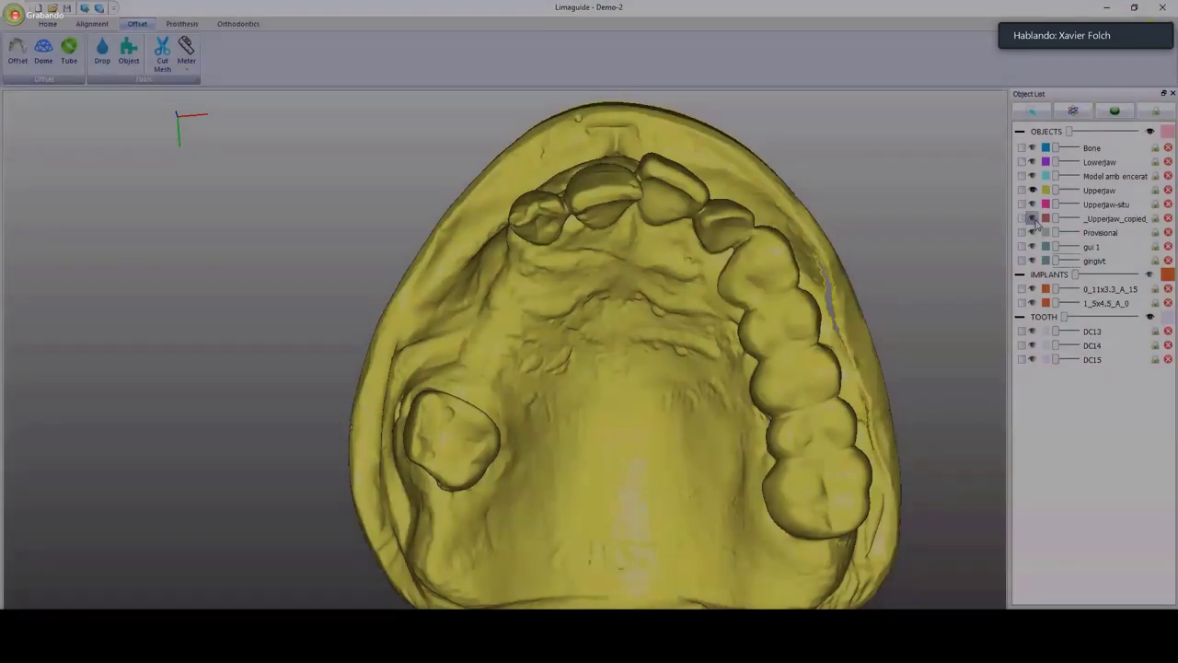
pyautogui.click(1033, 219)
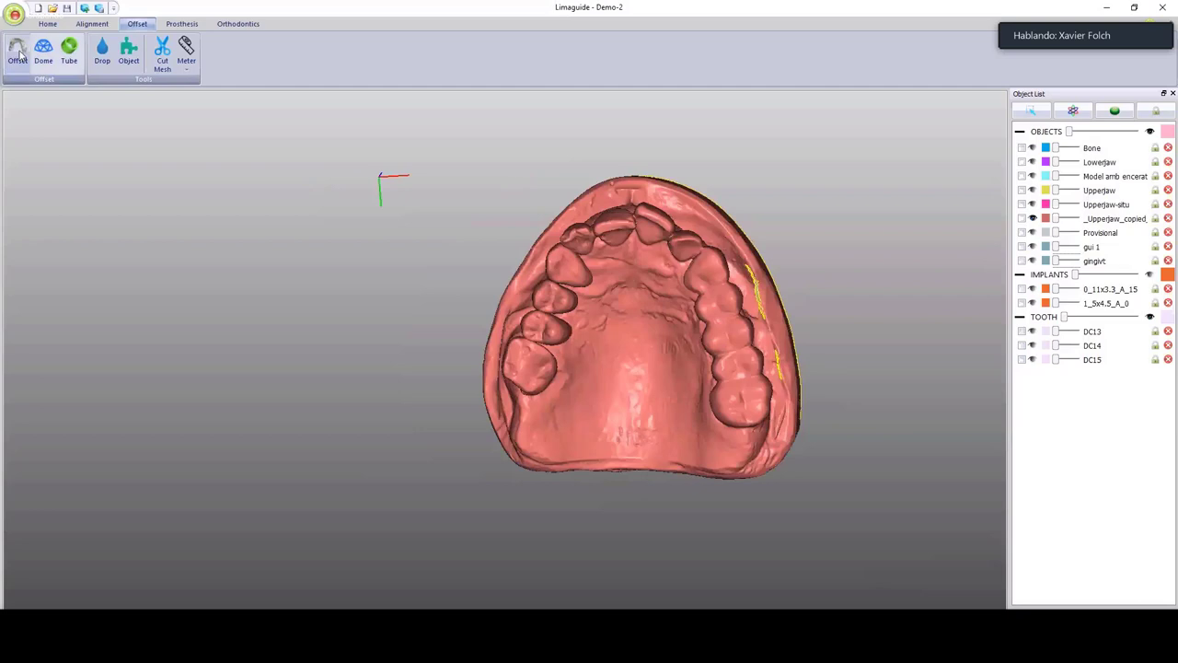
pyautogui.click(18, 56)
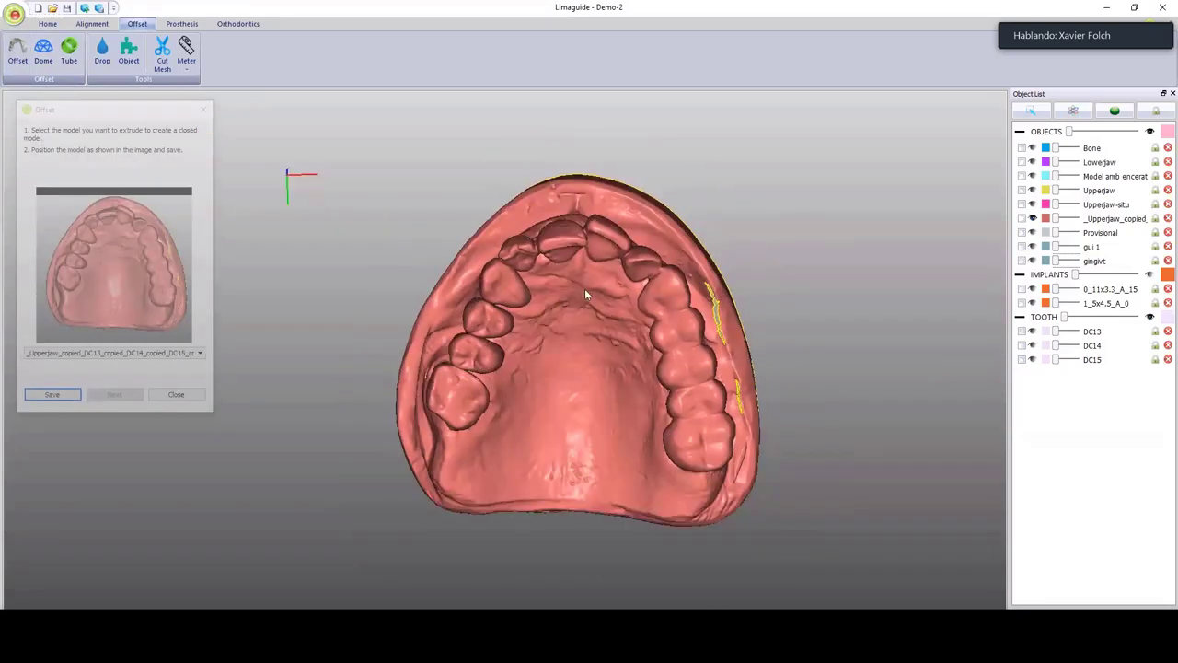
pyautogui.click(97, 398)
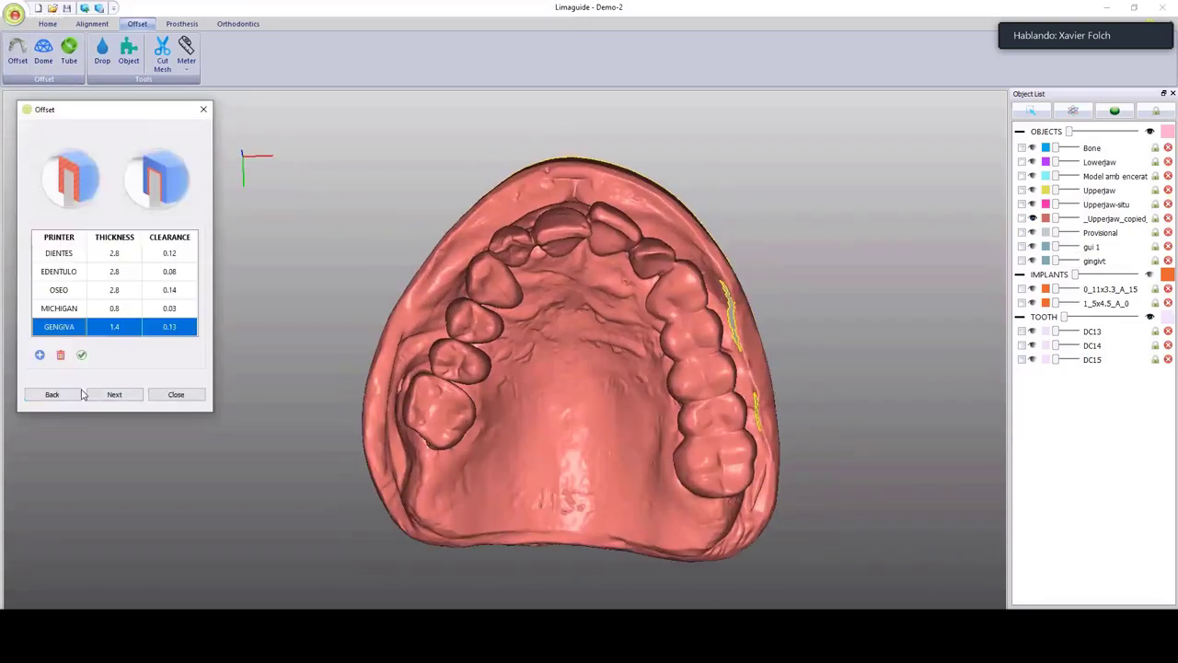
pyautogui.click(89, 394)
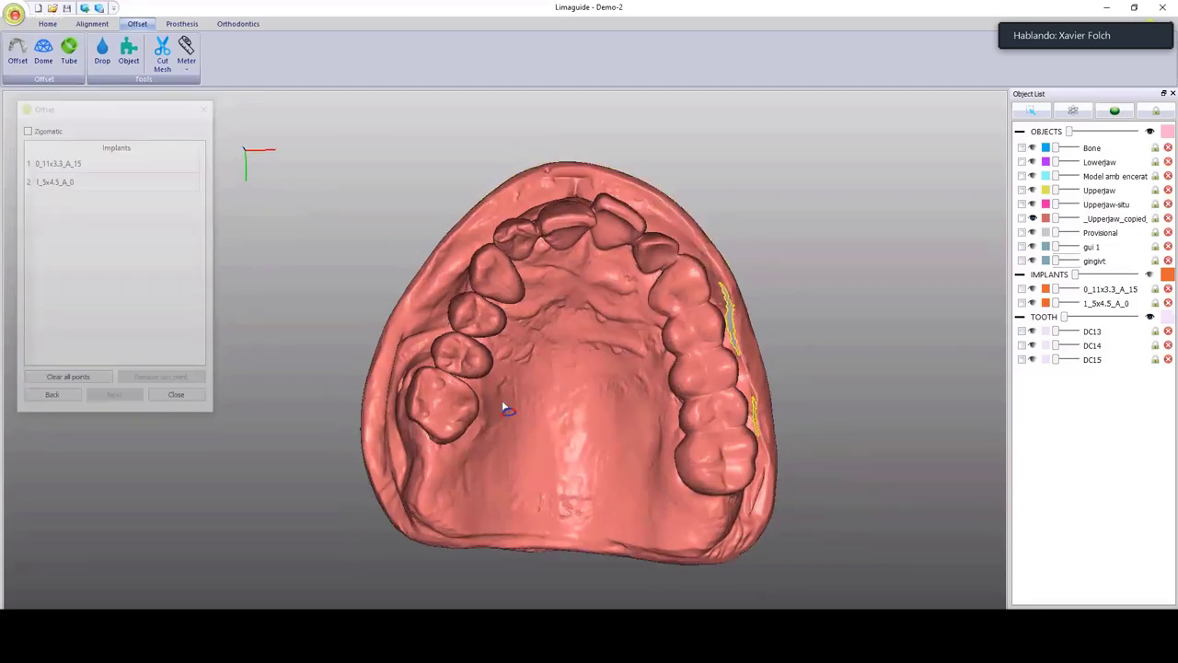
# Start the offset outline over the rear molar and trace it along the palatal side of the premolars to the canine.
pyautogui.scroll(2, 502, 399)
pyautogui.click(447, 424)
pyautogui.click(429, 403)
pyautogui.click(419, 396)
pyautogui.click(427, 372)
pyautogui.click(438, 352)
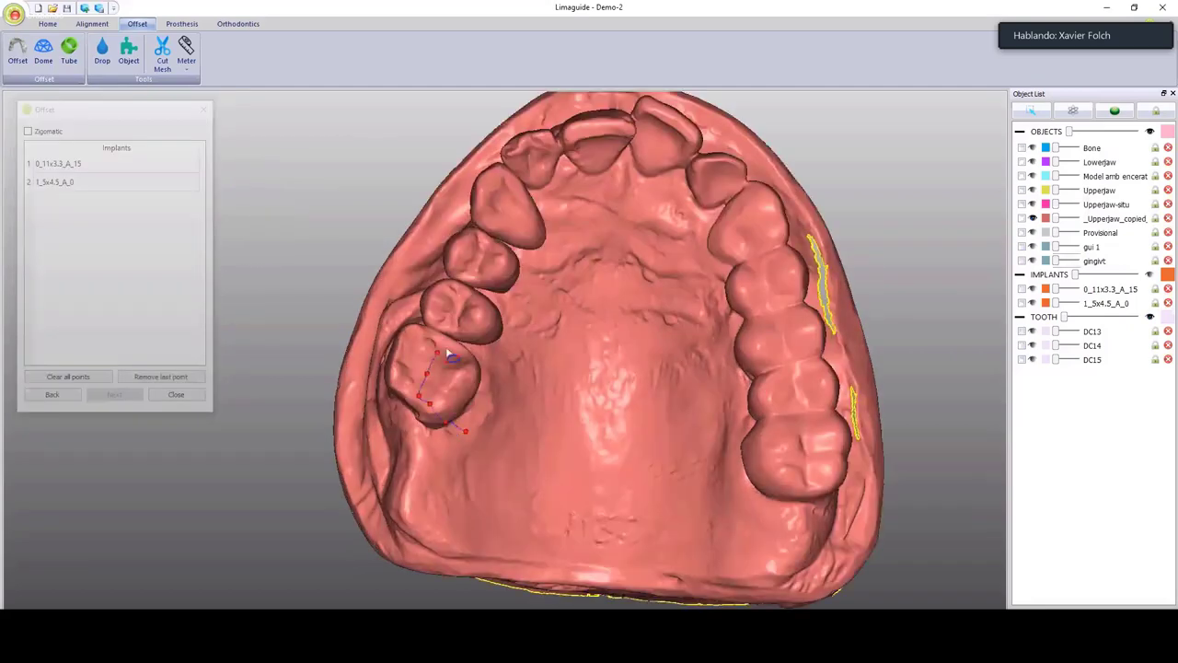
pyautogui.click(448, 351)
pyautogui.click(456, 360)
pyautogui.moveTo(456, 361); pyautogui.dragTo(452, 373, button='middle')
pyautogui.moveTo(453, 374)
pyautogui.mouseDown()
pyautogui.moveTo(543, 373)
pyautogui.moveTo(483, 328)
pyautogui.moveTo(552, 331)
pyautogui.moveTo(562, 259)
pyautogui.moveTo(530, 242)
pyautogui.moveTo(598, 231)
pyautogui.moveTo(615, 213)
pyautogui.mouseUp()
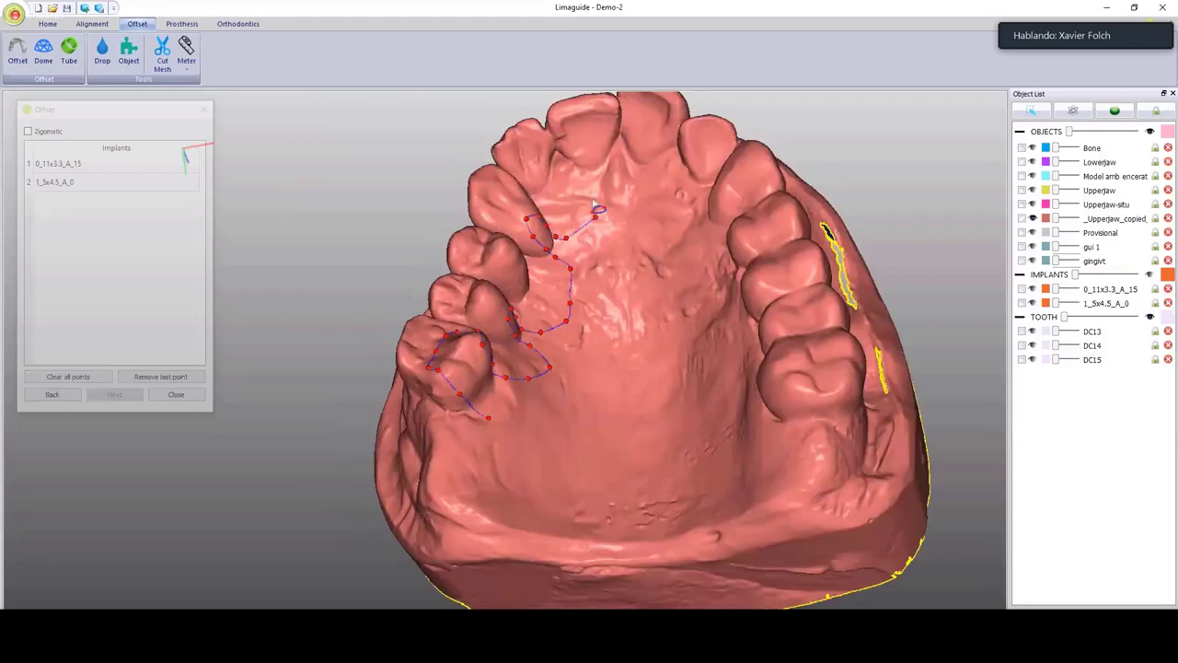
# Continue the outline over the central incisor and the opposite premolar, and close it across the palate at the molar.
pyautogui.click(593, 198)
pyautogui.click(584, 166)
pyautogui.click(572, 145)
pyautogui.moveTo(572, 144); pyautogui.dragTo(552, 71, button='middle')
pyautogui.click(574, 120)
pyautogui.moveTo(604, 123)
pyautogui.mouseDown()
pyautogui.moveTo(635, 189)
pyautogui.moveTo(690, 199)
pyautogui.moveTo(752, 163)
pyautogui.moveTo(723, 246)
pyautogui.mouseUp()
pyautogui.moveTo(720, 241); pyautogui.dragTo(700, 337, button='middle')
pyautogui.click(713, 275)
pyautogui.click(681, 318)
pyautogui.click(651, 372)
pyautogui.click(615, 413)
pyautogui.moveTo(558, 458); pyautogui.dragTo(611, 433)
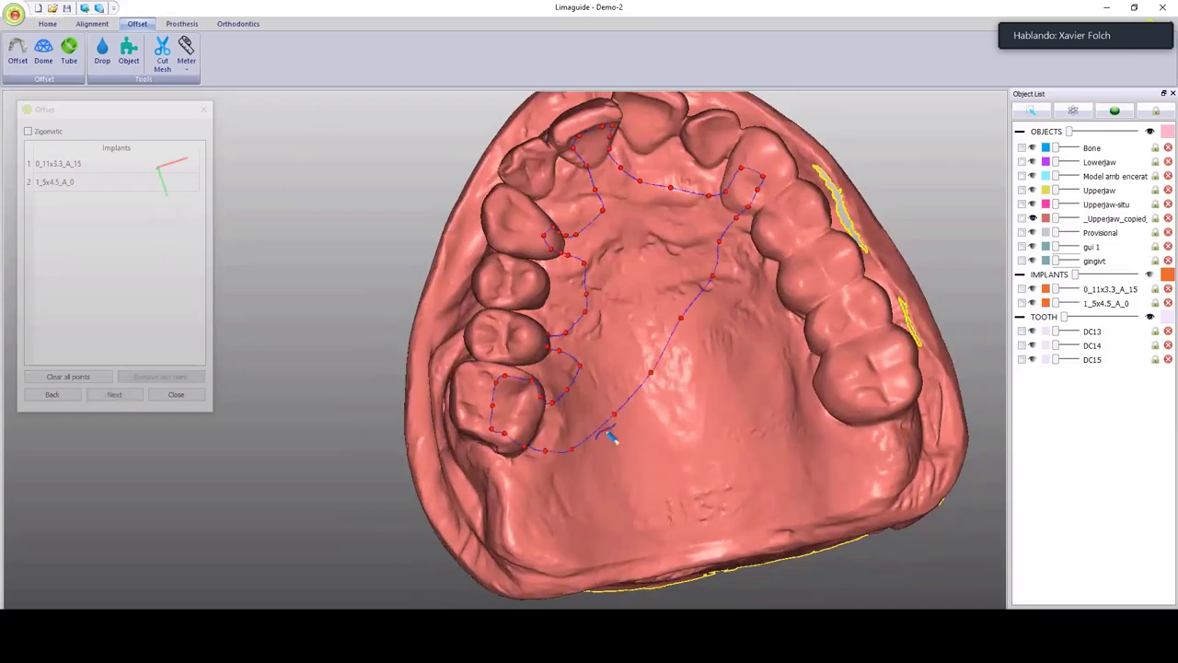
# Widen the outline's edge across the palate by moving its points, and generate the offset.
pyautogui.moveTo(725, 284); pyautogui.dragTo(739, 293)
pyautogui.moveTo(681, 317); pyautogui.dragTo(707, 338)
pyautogui.moveTo(652, 372); pyautogui.dragTo(667, 383)
pyautogui.moveTo(544, 476); pyautogui.dragTo(539, 465, button='right')
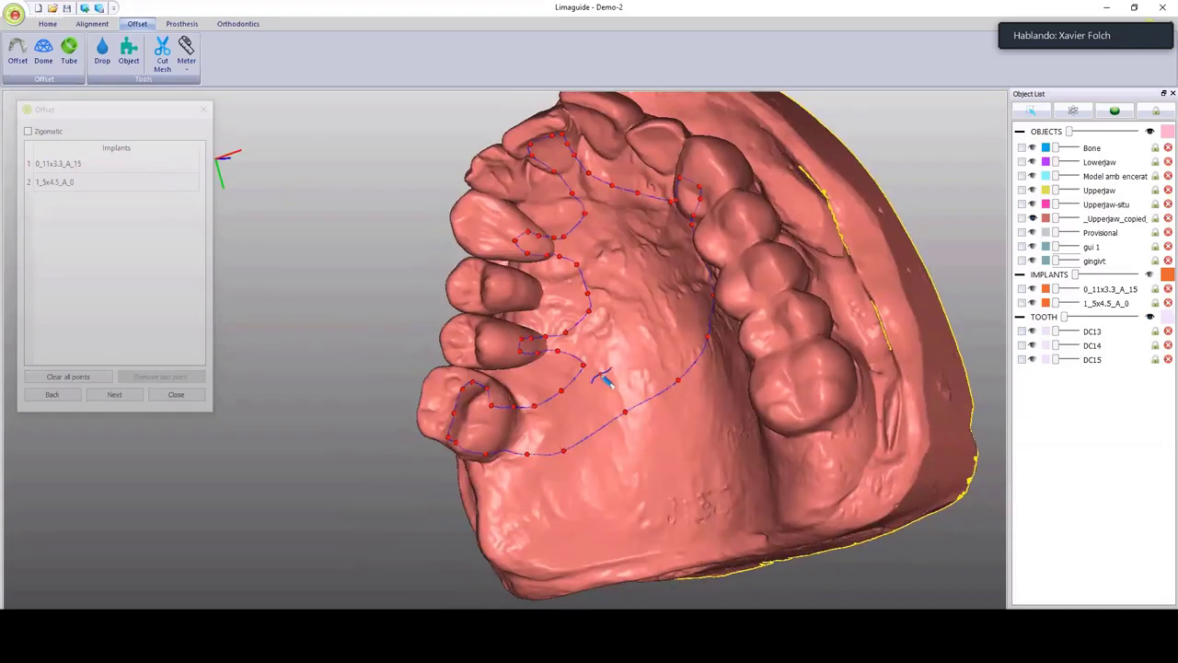
pyautogui.moveTo(603, 376); pyautogui.dragTo(597, 370, button='right')
pyautogui.moveTo(608, 412); pyautogui.dragTo(619, 333, button='right')
pyautogui.scroll(-3, 641, 289)
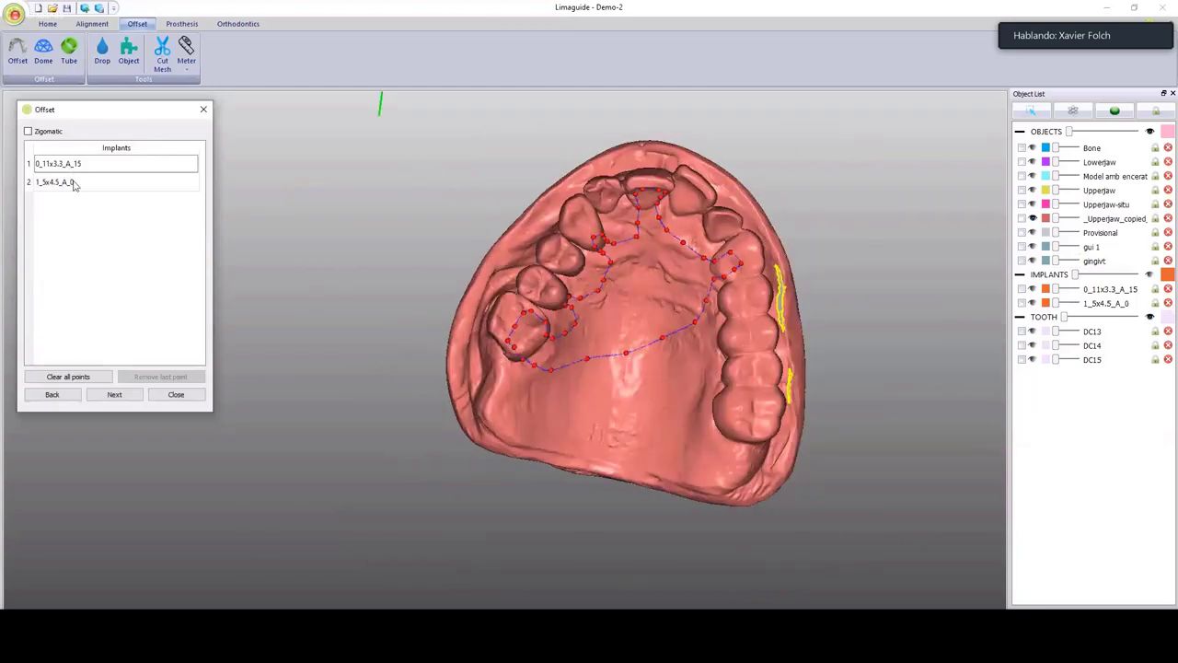
pyautogui.click(116, 395)
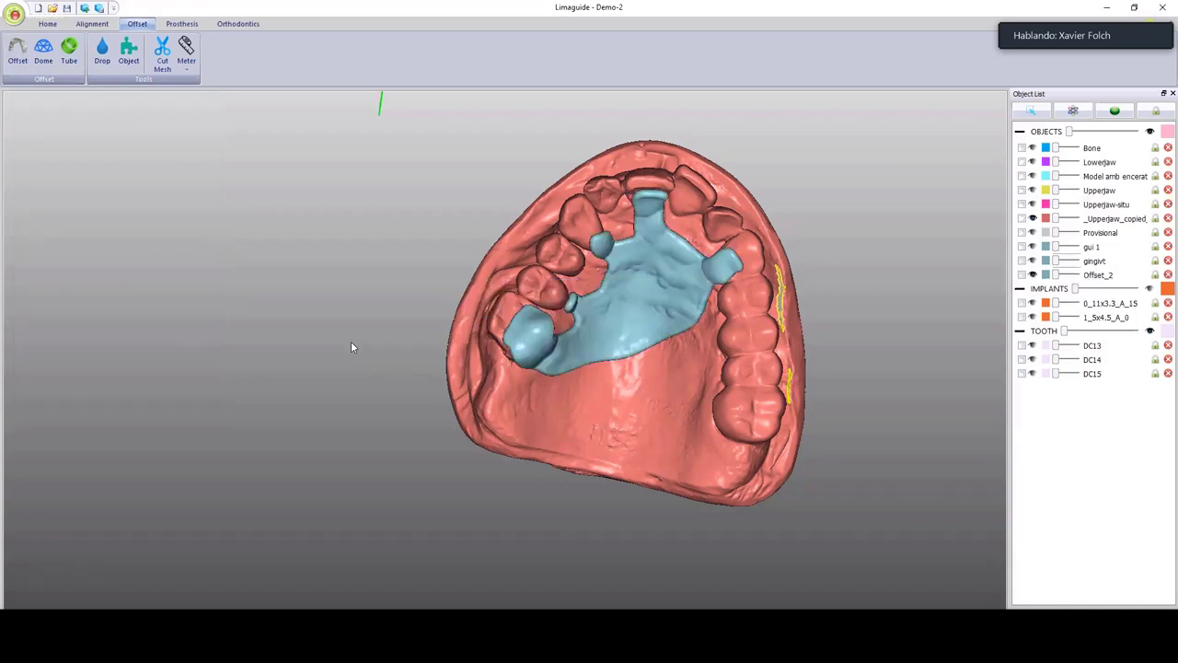
# Replace the copied jaw with the Upperjaw model and examine how the new plate's tabs sit in the edentulous gap.
pyautogui.moveTo(696, 283); pyautogui.dragTo(815, 284, button='middle')
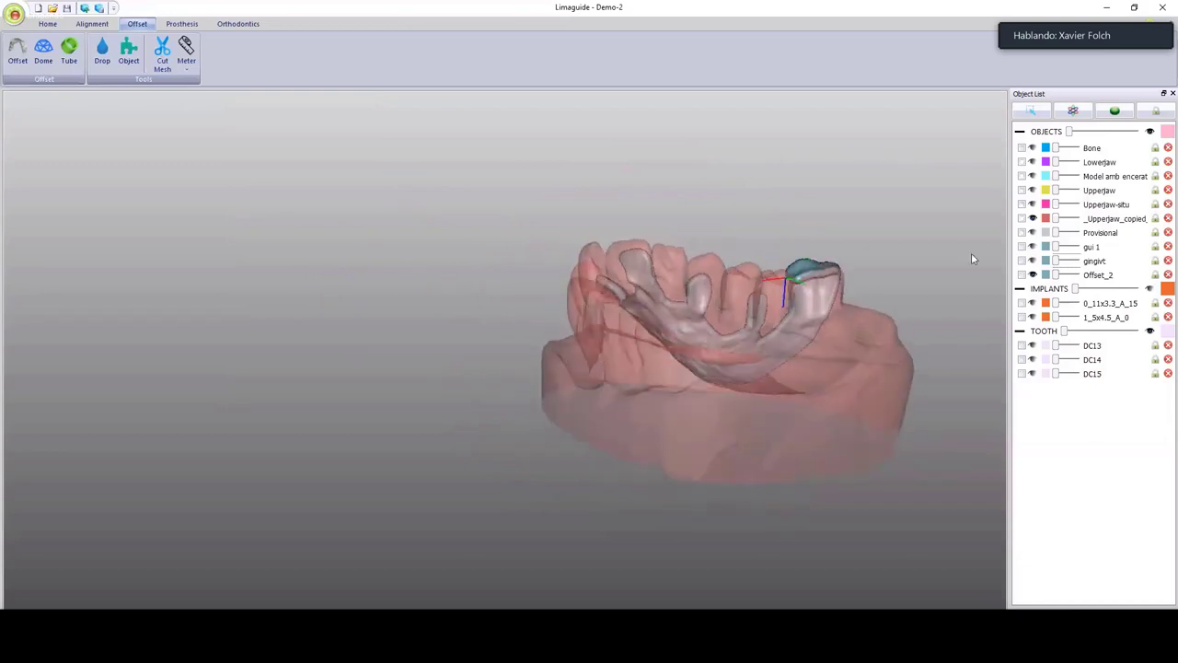
pyautogui.click(1033, 219)
pyautogui.click(1032, 191)
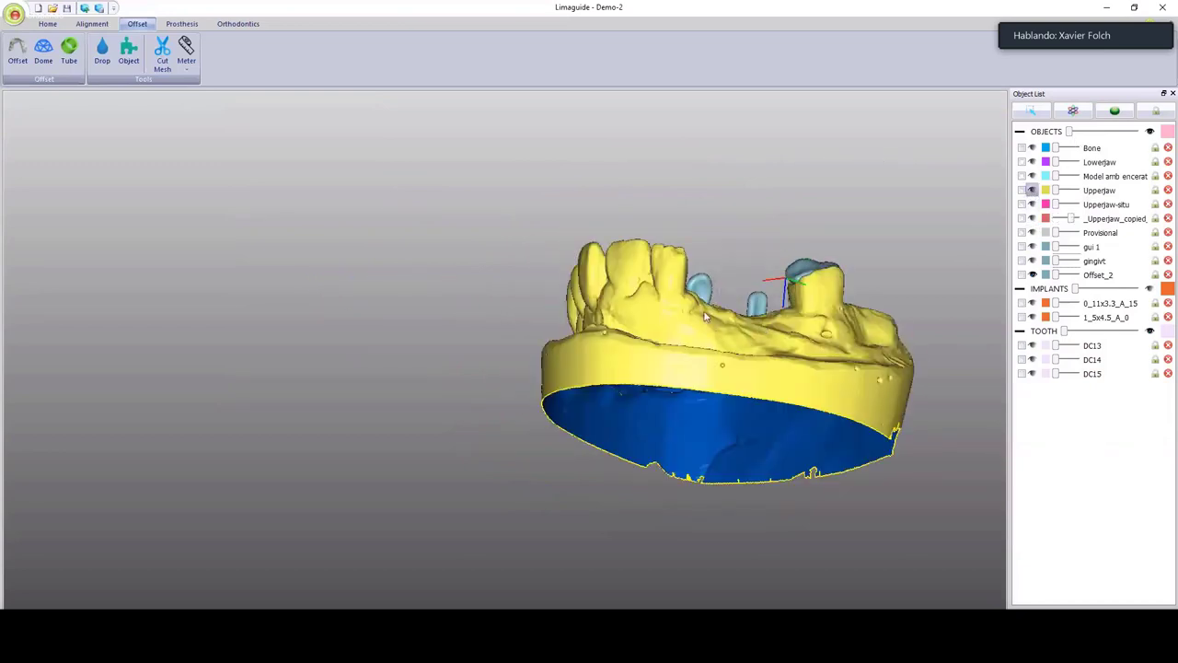
pyautogui.moveTo(706, 316); pyautogui.dragTo(719, 414, button='middle')
pyautogui.scroll(3, 654, 368)
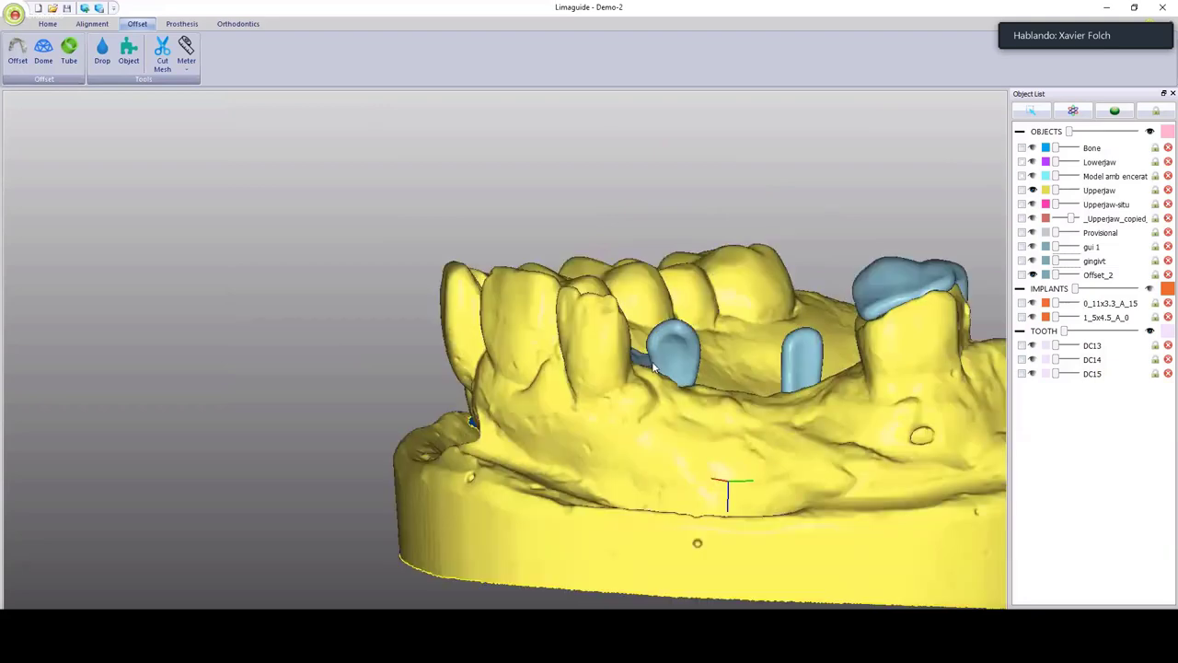
# Rename the new palatal offset as plt provi.
pyautogui.doubleClick(1098, 276)
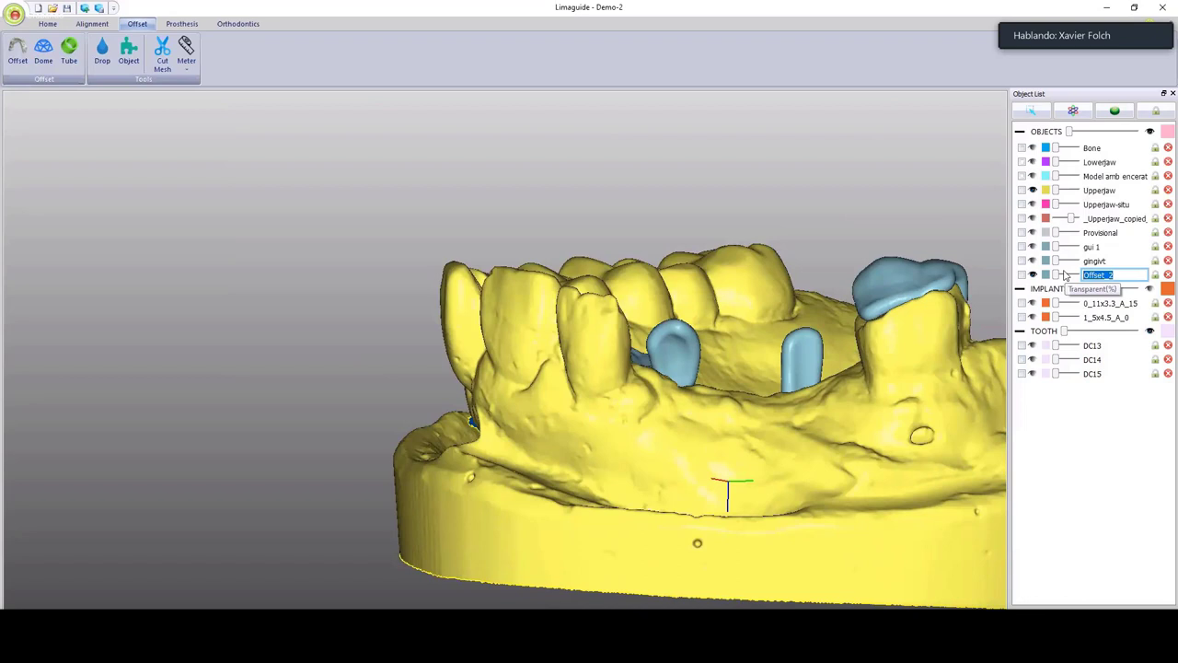
pyautogui.write('plt pro')
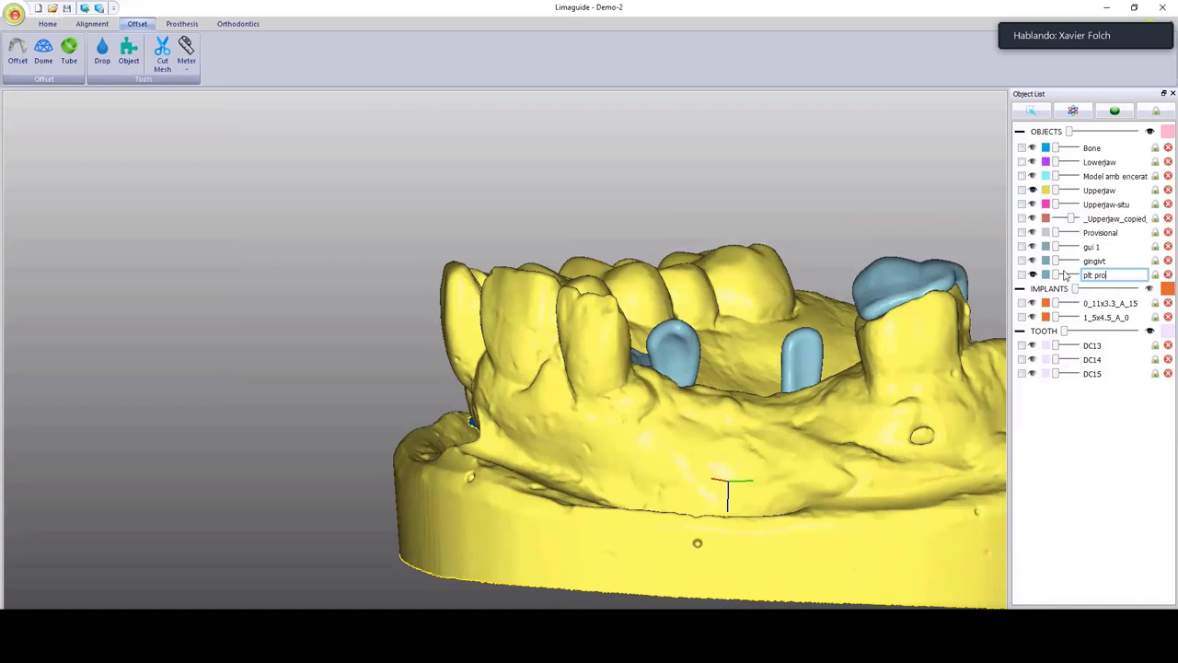
pyautogui.write('vi')
pyautogui.press('Return')
# Set up a Cut Mesh extrusion on plt provi with a 0,5 offset and begin a new contour.
pyautogui.moveTo(705, 444); pyautogui.dragTo(584, 422, button='middle')
pyautogui.click(163, 55)
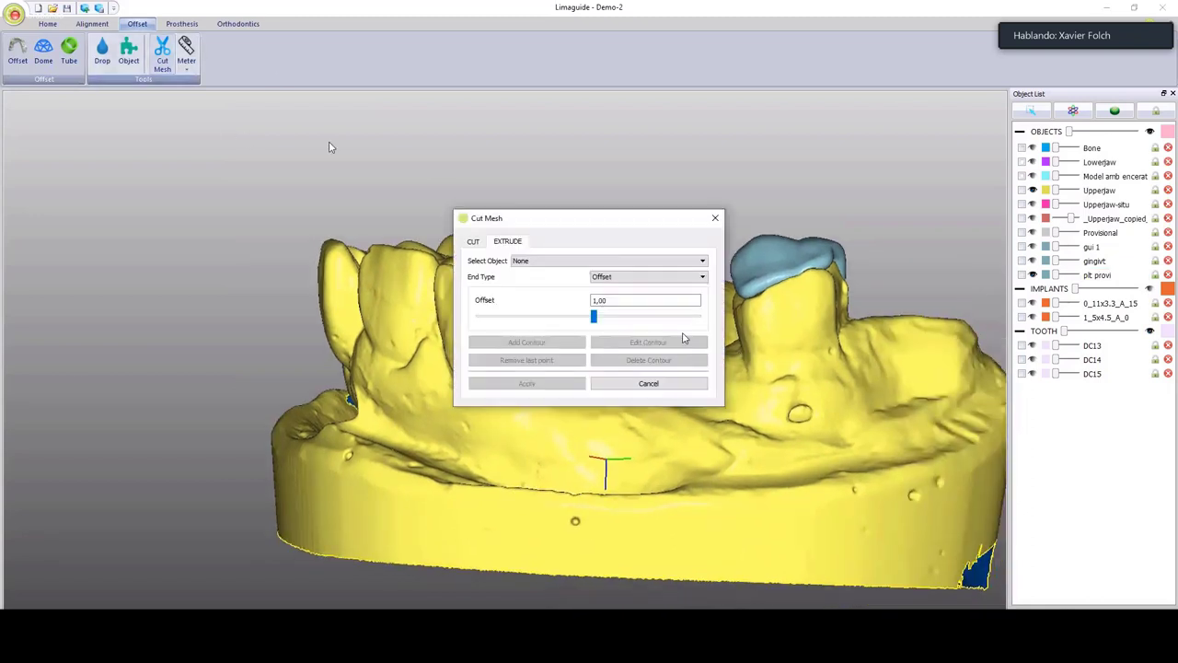
pyautogui.moveTo(573, 217); pyautogui.dragTo(120, 127)
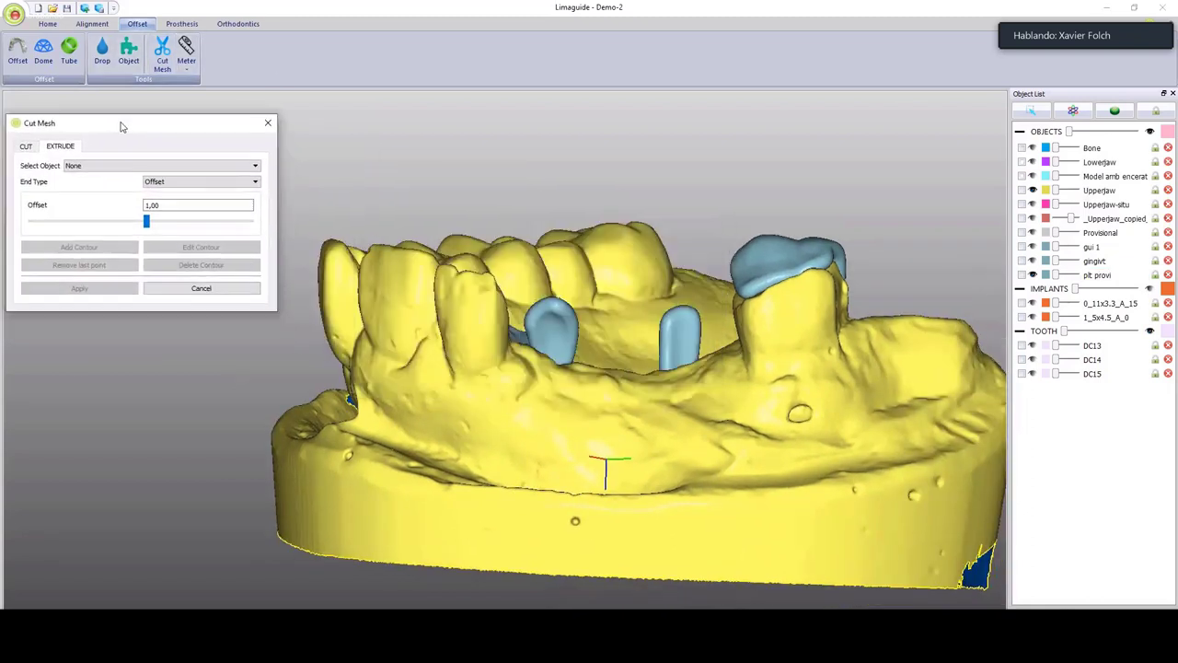
pyautogui.click(92, 165)
pyautogui.click(101, 248)
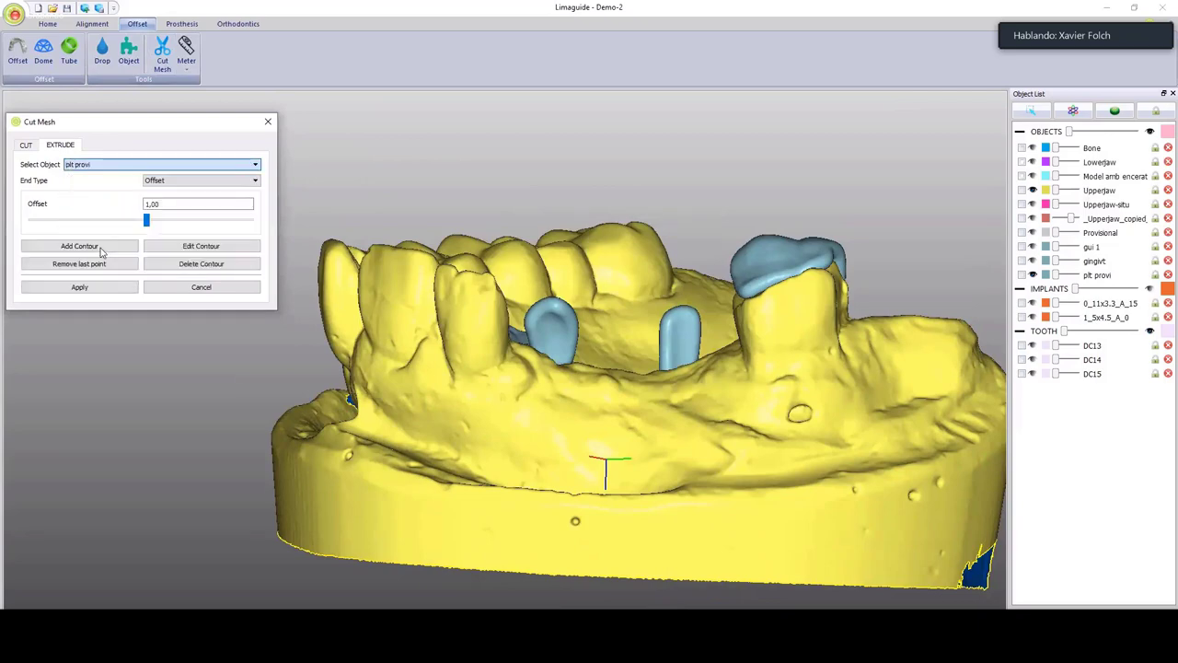
pyautogui.doubleClick(152, 204)
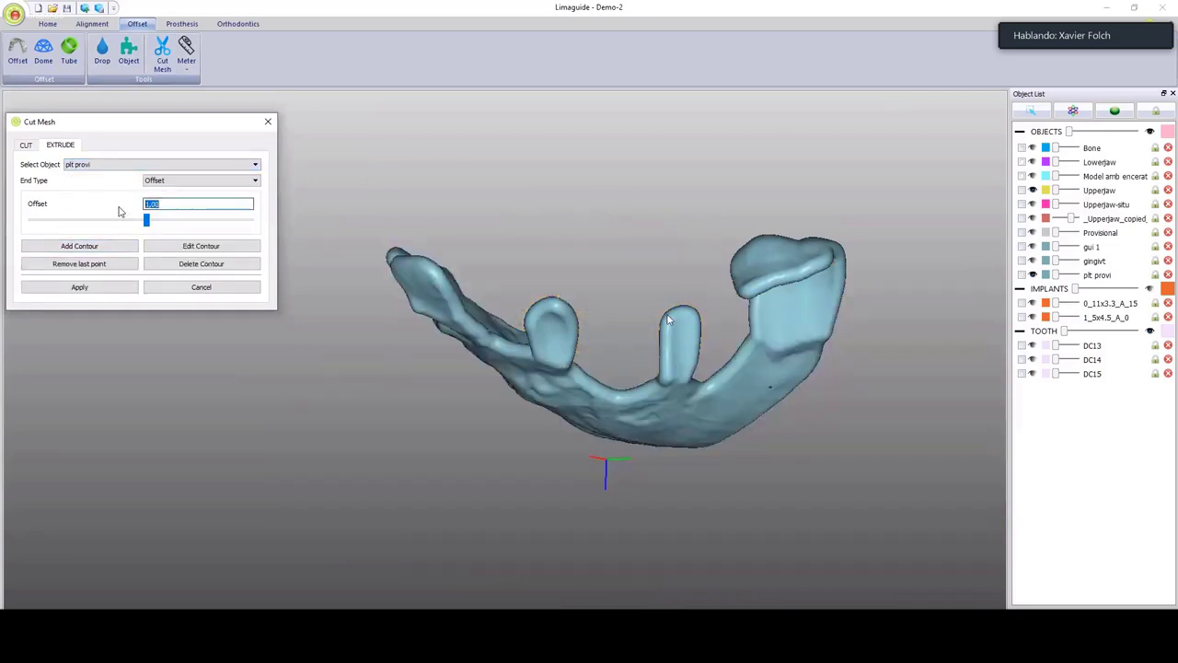
pyautogui.write('0,5')
pyautogui.press('Return')
pyautogui.click(101, 247)
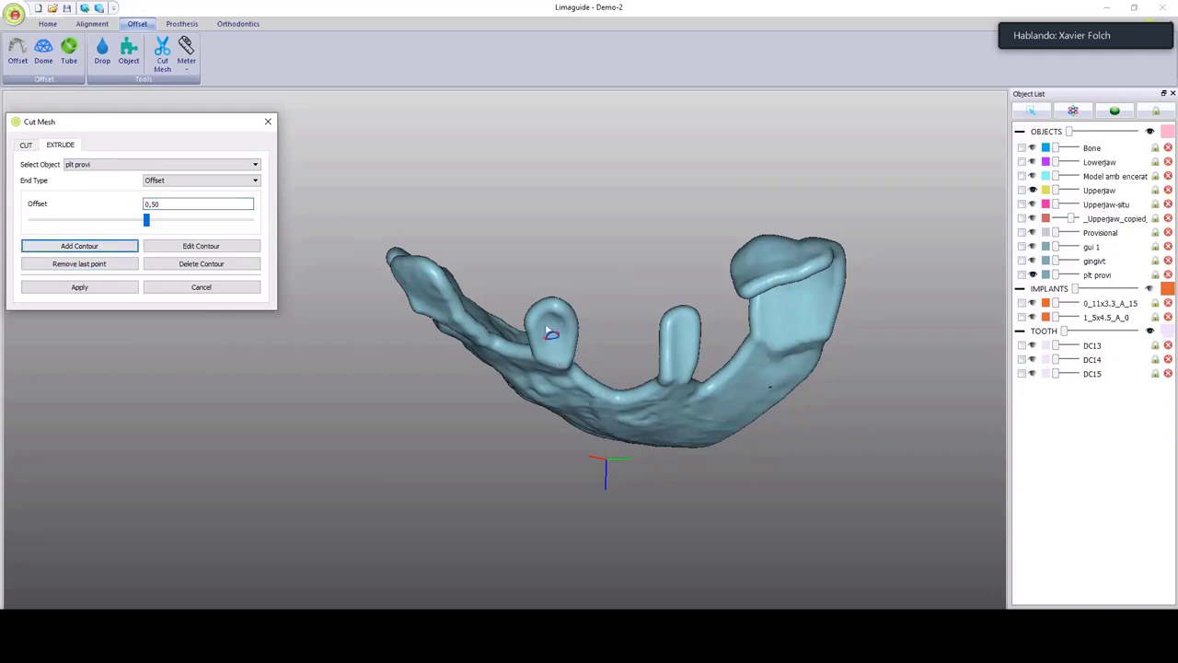
# Show the Upperjaw model, outline the face of the front support tab with a contour and apply the 0,50 extrusion.
pyautogui.scroll(5, 753, 285)
pyautogui.click(1032, 190)
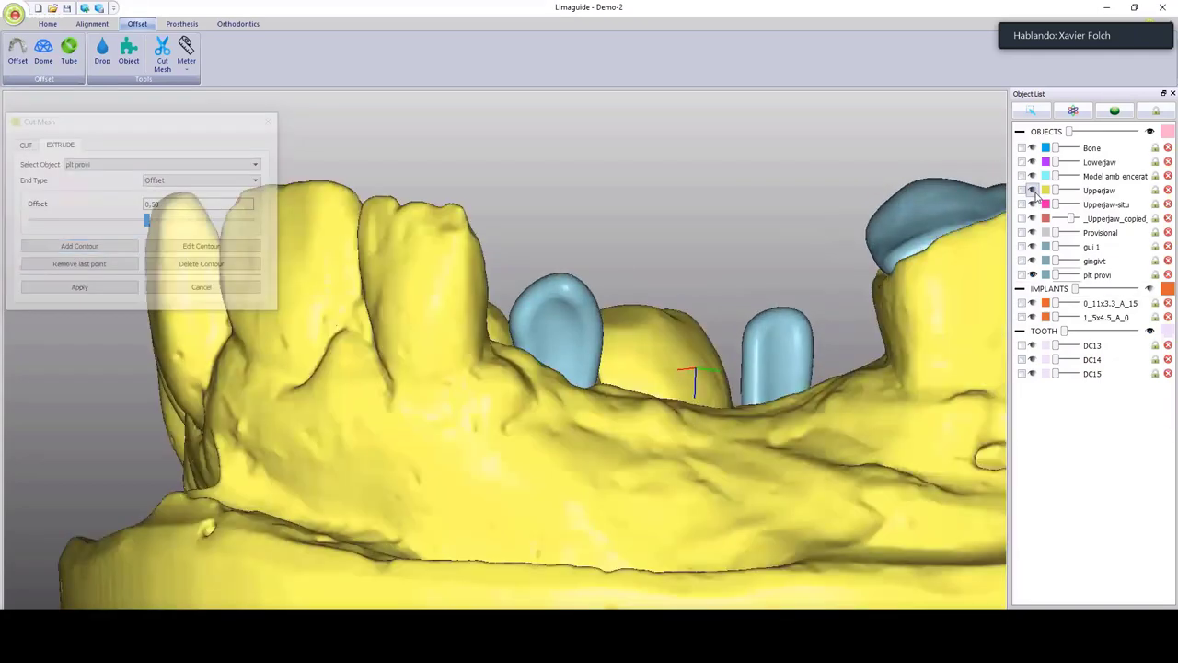
pyautogui.moveTo(531, 347)
pyautogui.mouseDown(button='right')
pyautogui.moveTo(522, 339)
pyautogui.moveTo(555, 359)
pyautogui.moveTo(534, 355)
pyautogui.mouseUp(button='right')
pyautogui.scroll(3, 536, 359)
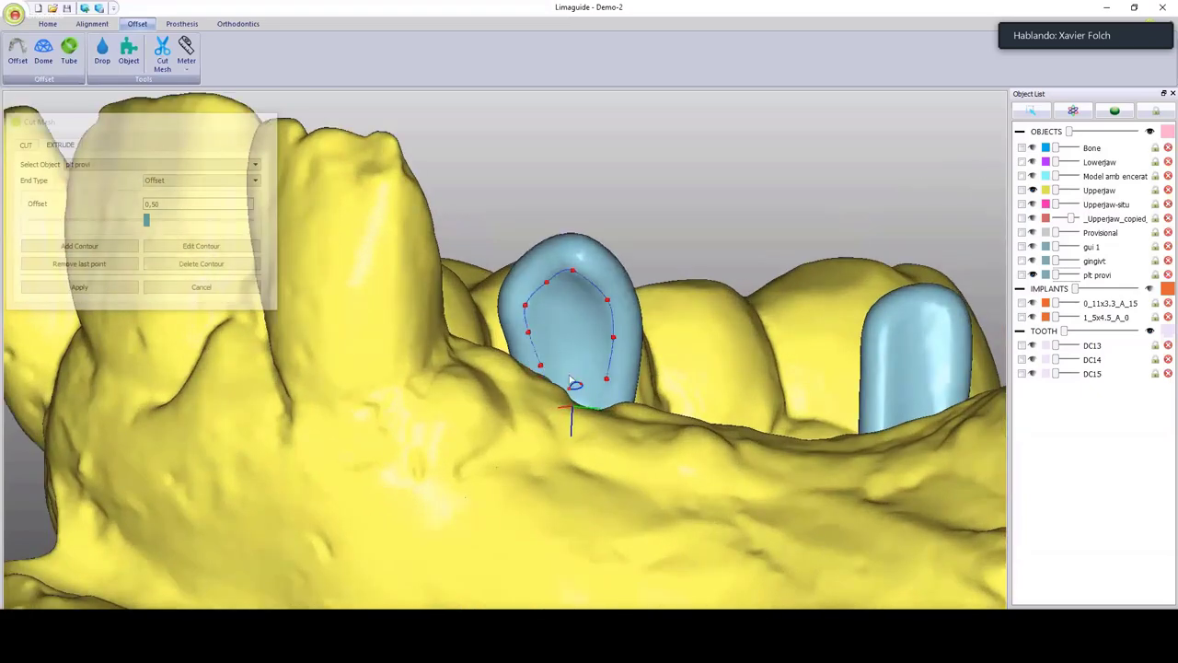
pyautogui.click(570, 376)
pyautogui.click(79, 288)
# Outline the face of the rear support tab, widen the contour by its side points and apply the 0,50 extrusion.
pyautogui.moveTo(502, 268); pyautogui.dragTo(599, 325, button='right')
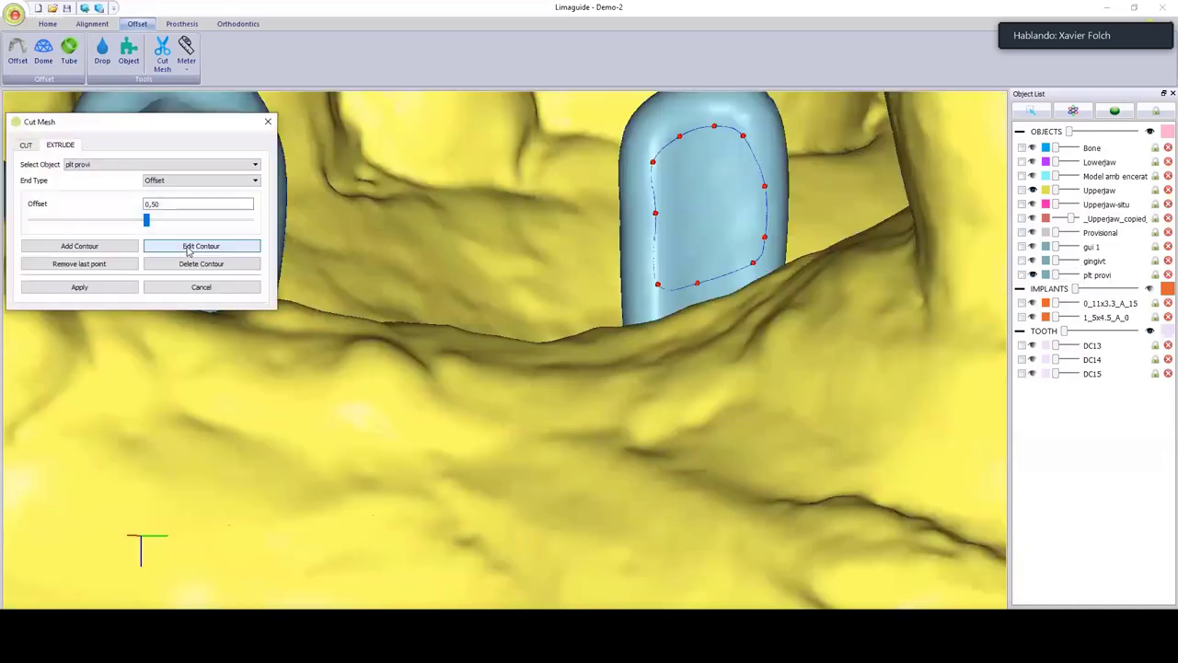
pyautogui.click(188, 247)
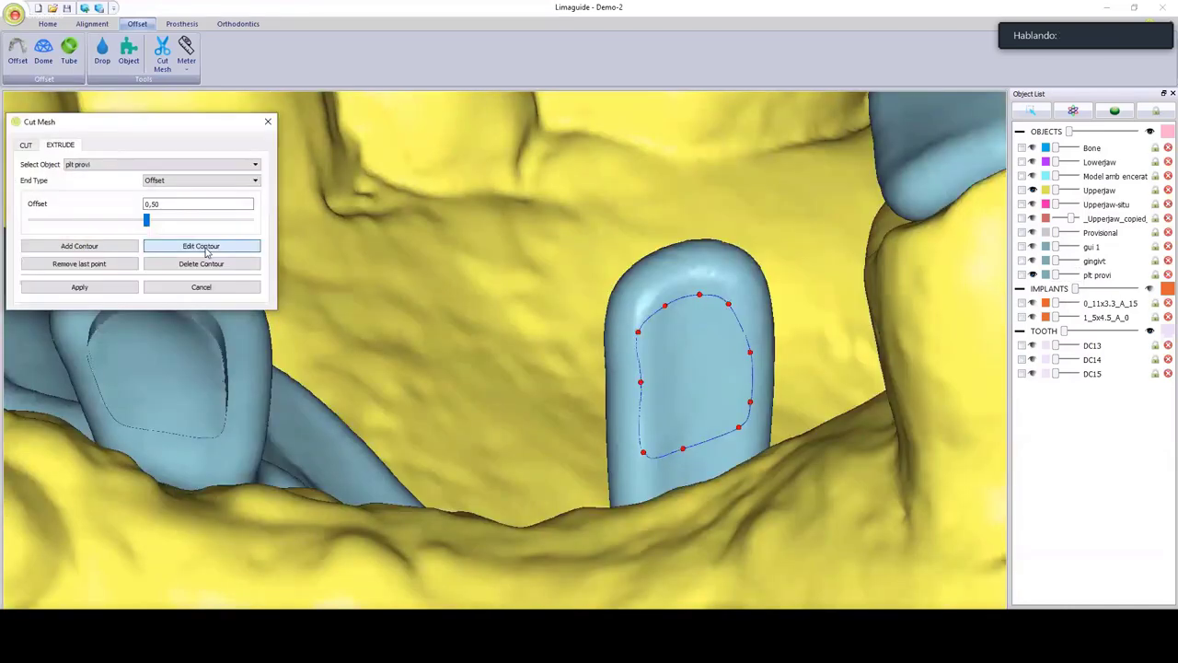
pyautogui.moveTo(751, 401); pyautogui.dragTo(759, 403)
pyautogui.moveTo(750, 352); pyautogui.dragTo(756, 335)
pyautogui.moveTo(729, 304); pyautogui.dragTo(739, 296)
pyautogui.moveTo(641, 382); pyautogui.dragTo(636, 384)
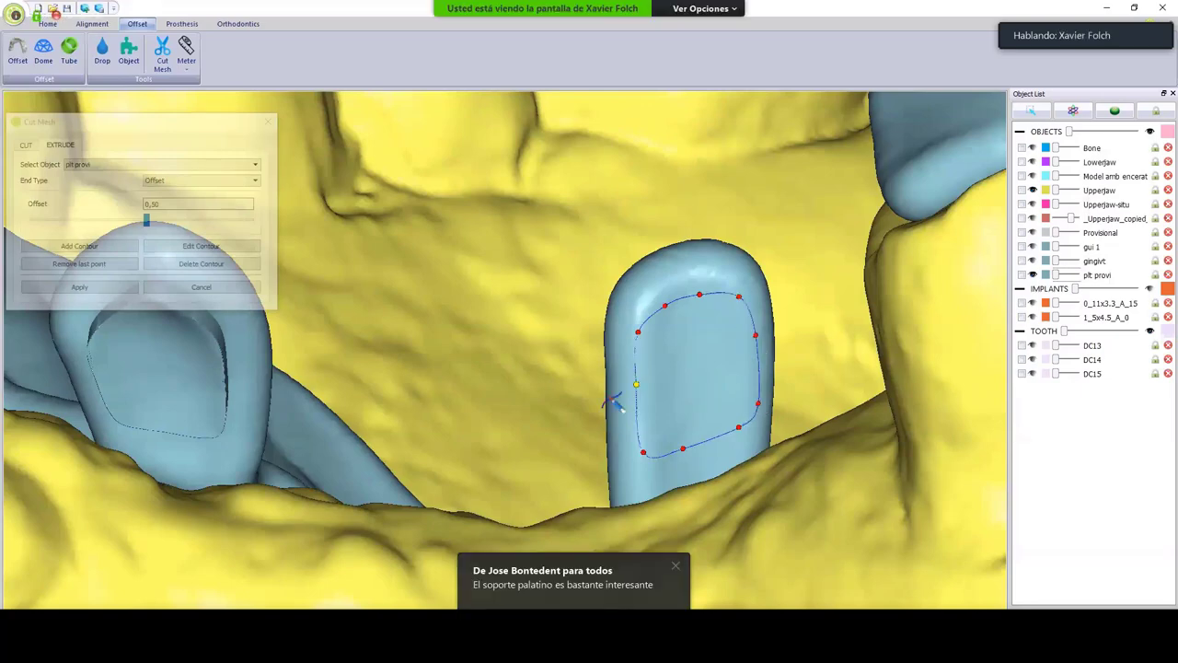
pyautogui.click(81, 288)
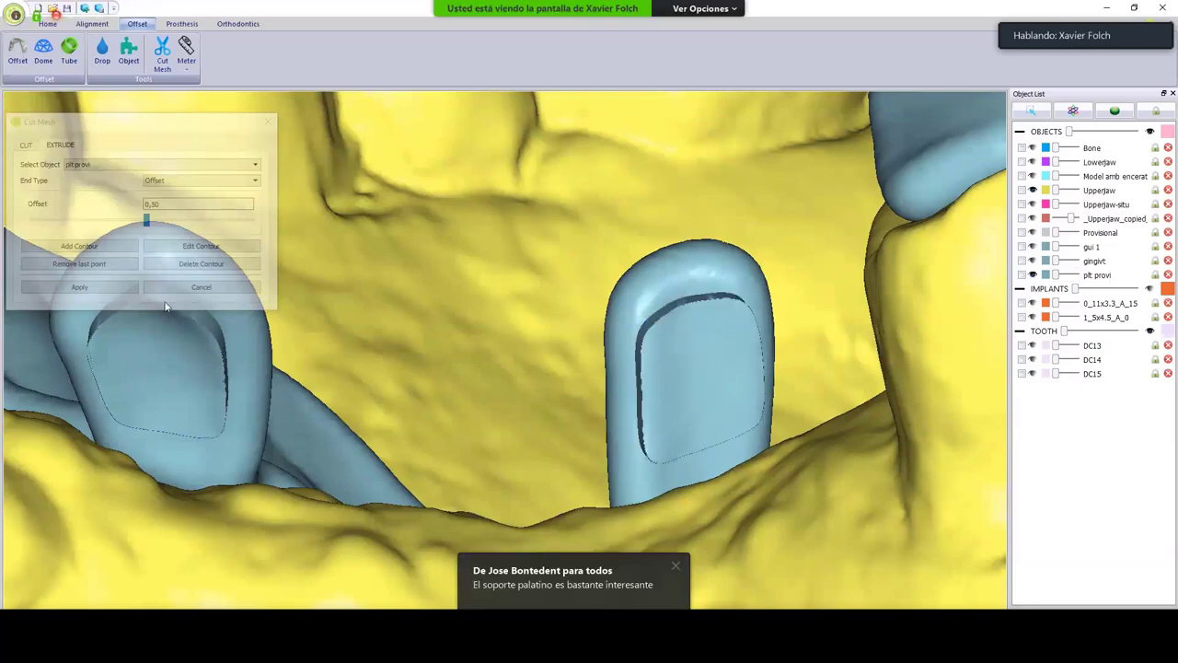
# Close Cut Mesh, hide the Upperjaw model and show the Provisional crowns together with the palatal plate.
pyautogui.moveTo(571, 368); pyautogui.dragTo(774, 249, button='right')
pyautogui.scroll(-3, 817, 436)
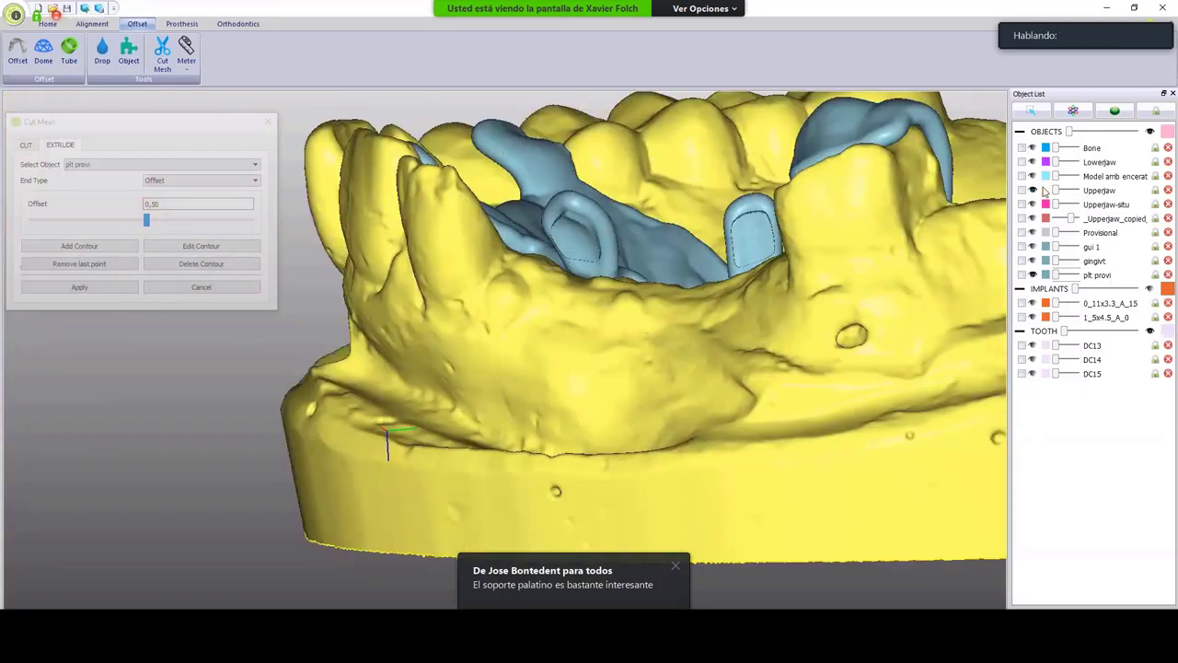
pyautogui.click(1032, 191)
pyautogui.moveTo(769, 313); pyautogui.dragTo(764, 230, button='right')
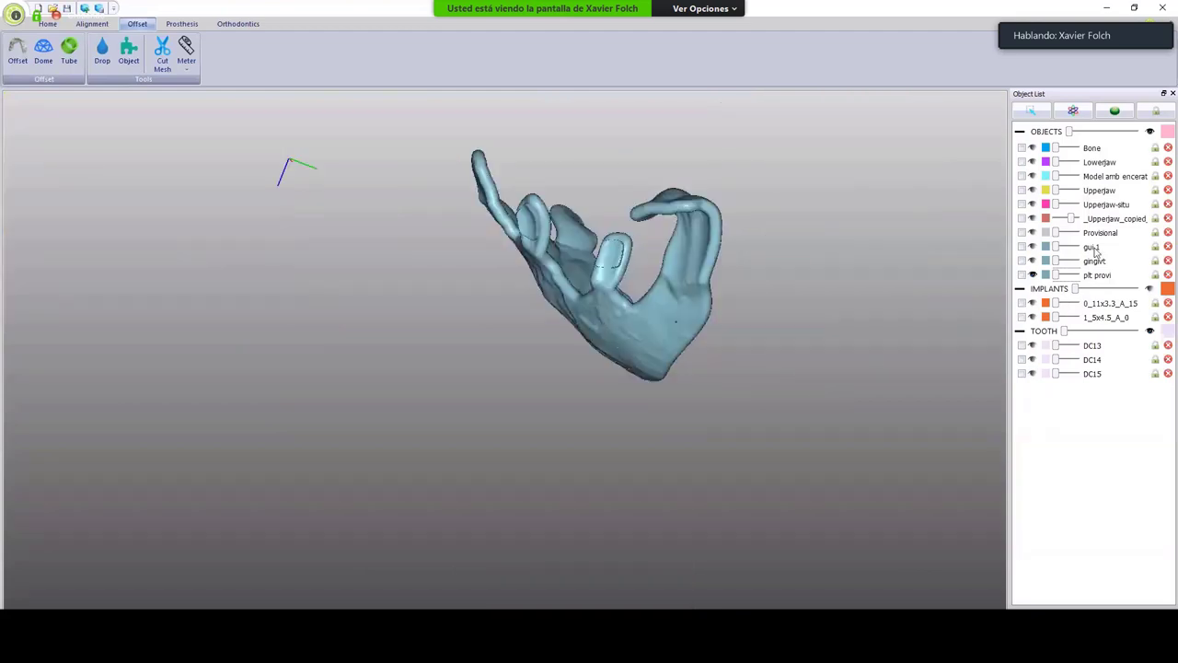
pyautogui.click(1033, 233)
pyautogui.moveTo(566, 302); pyautogui.dragTo(598, 323, button='right')
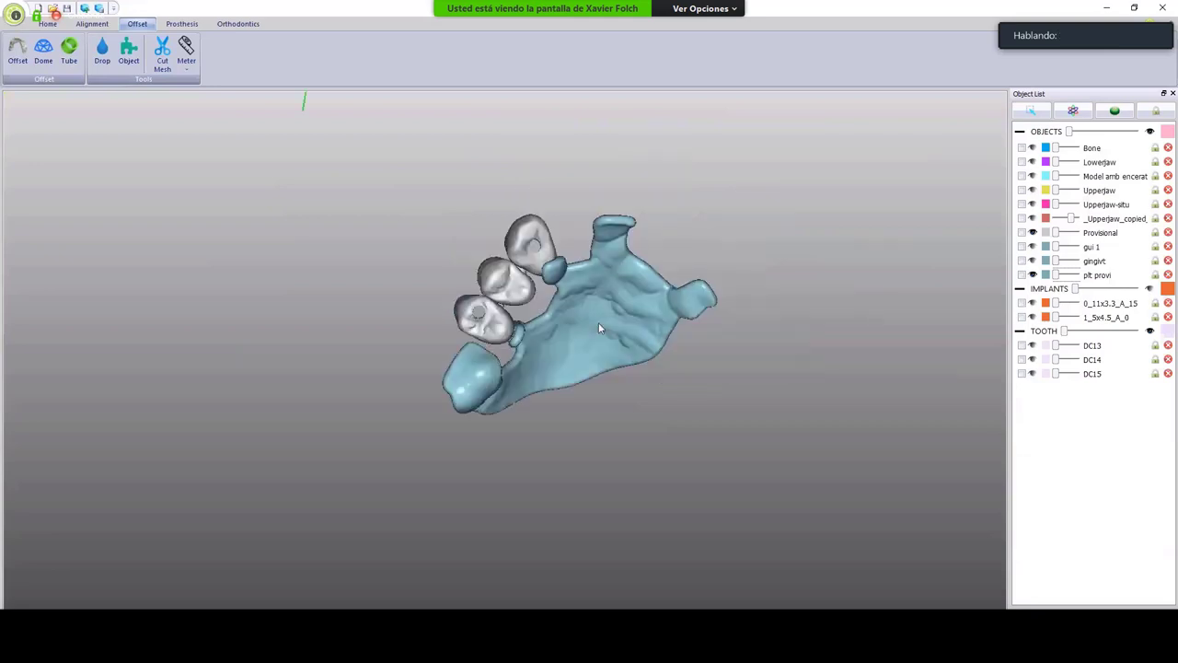
# Duplicate the Provisional crowns and hide the original.
pyautogui.rightClick(517, 285)
pyautogui.click(543, 333)
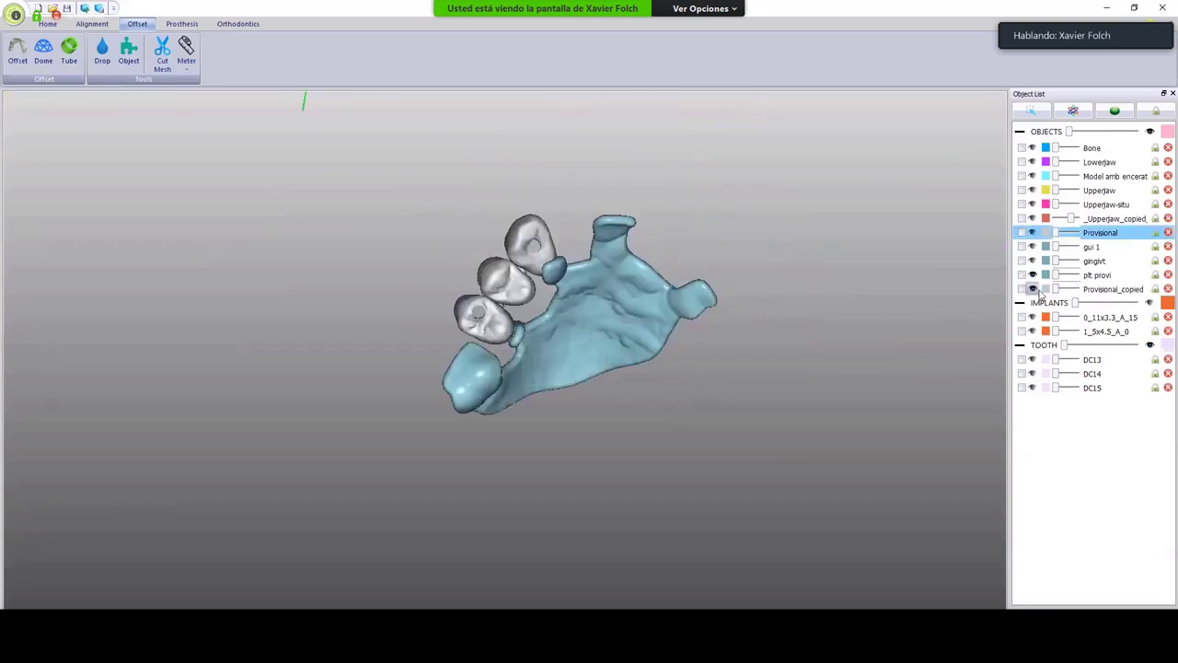
pyautogui.moveTo(615, 322); pyautogui.dragTo(618, 311, button='right')
# Unite Provisional_copied with plt provi and show the merged object.
pyautogui.click(646, 381)
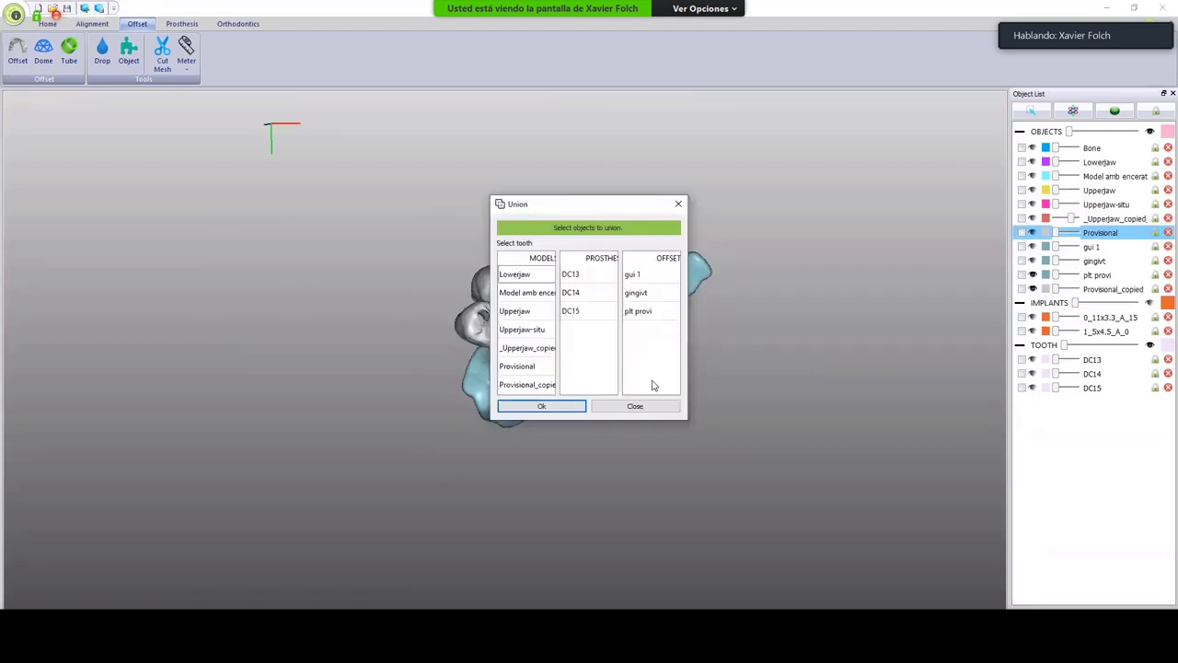
pyautogui.click(511, 384)
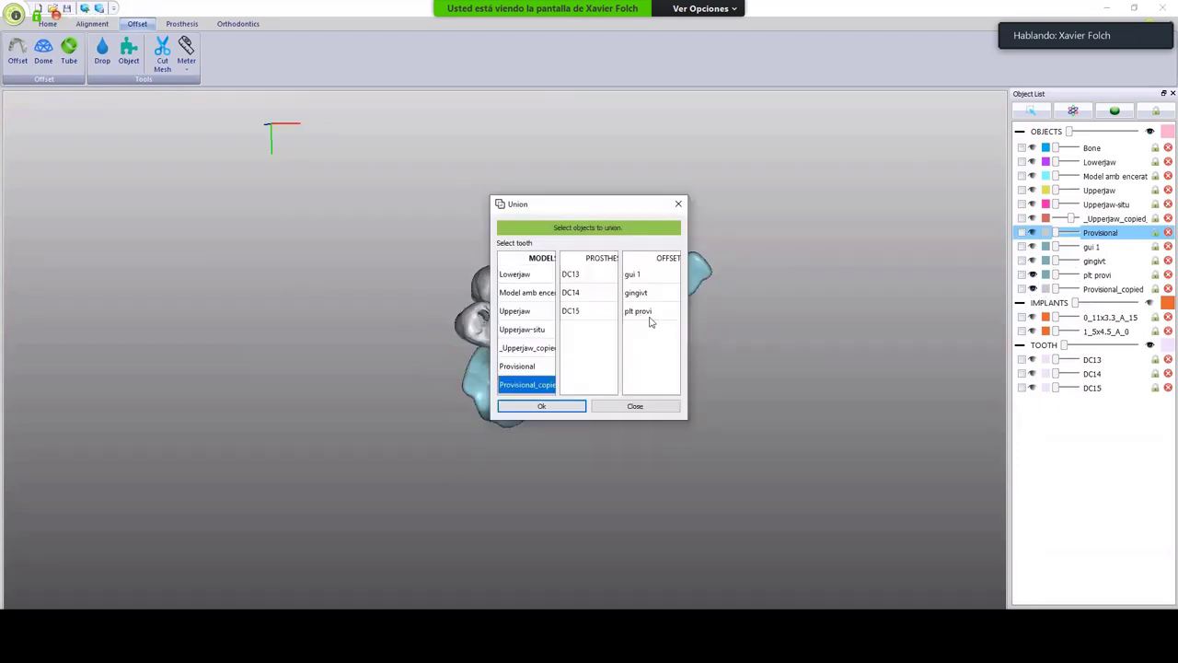
pyautogui.click(644, 313)
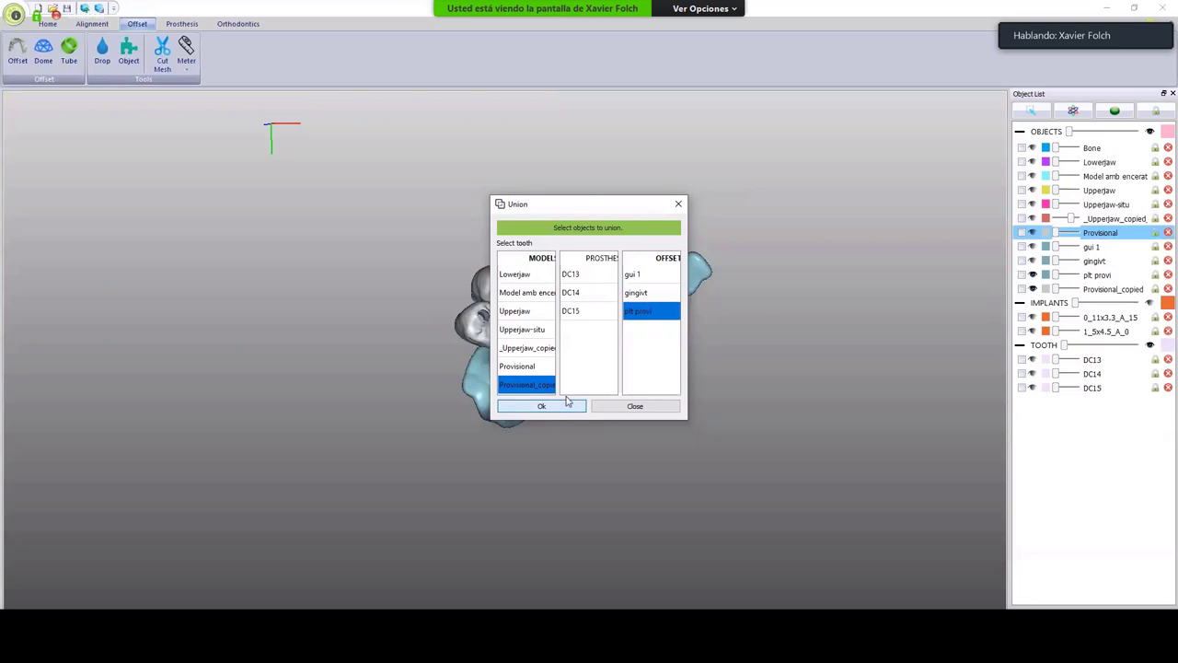
pyautogui.click(543, 406)
pyautogui.click(1033, 275)
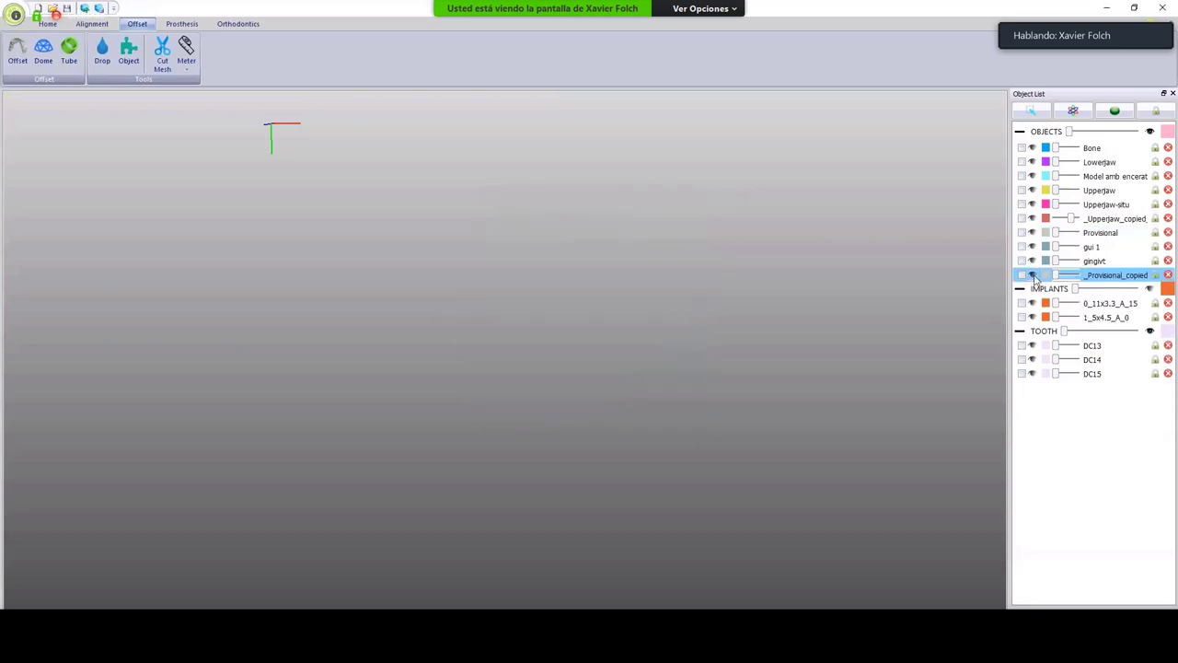
# Show the merged provisional and palatal plate seated on the Upperjaw model.
pyautogui.click(1033, 276)
pyautogui.moveTo(815, 277); pyautogui.dragTo(761, 298, button='middle')
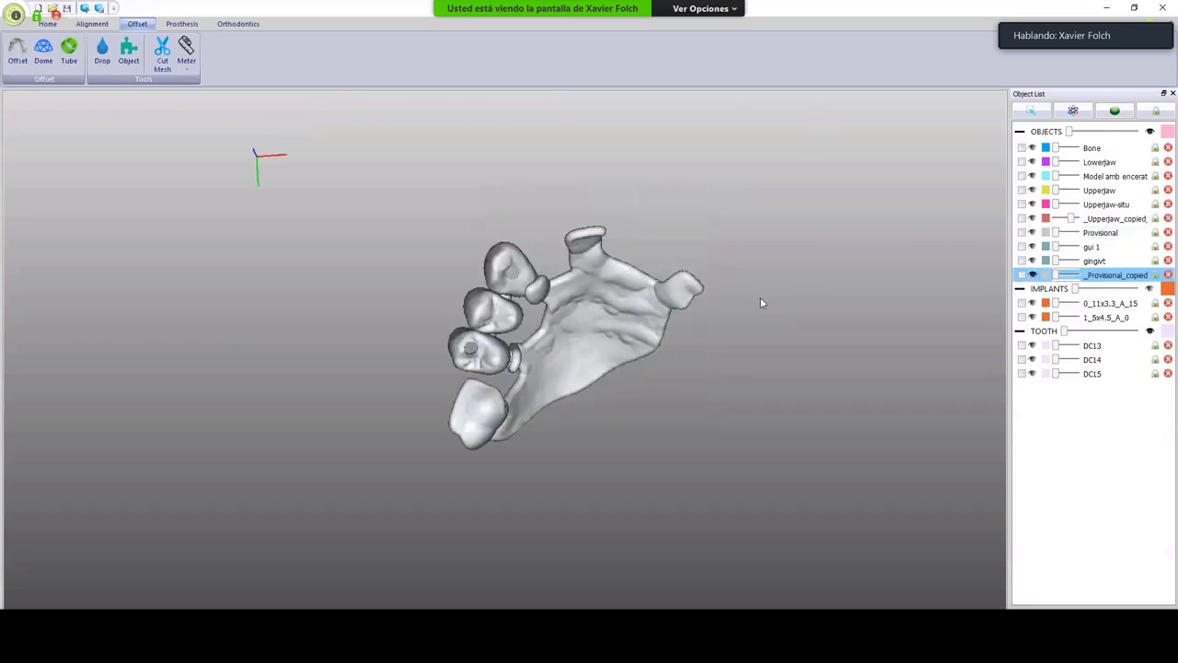
pyautogui.click(1032, 190)
pyautogui.moveTo(614, 288)
pyautogui.mouseDown(button='middle')
pyautogui.moveTo(625, 289)
pyautogui.moveTo(615, 299)
pyautogui.mouseUp(button='middle')
# Rename the merged provisional and plate object as _Provisional-pltfrmi.
pyautogui.doubleClick(1114, 276)
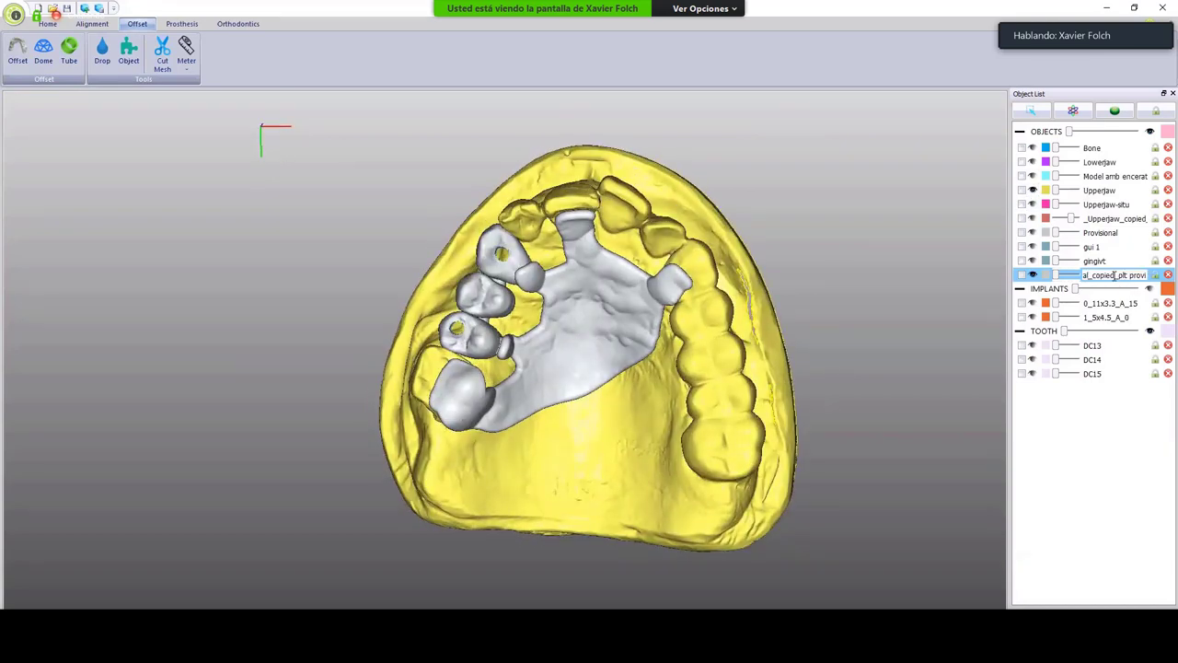
pyautogui.moveTo(1146, 276)
pyautogui.mouseDown()
pyautogui.moveTo(1057, 274)
pyautogui.moveTo(1128, 274)
pyautogui.mouseUp()
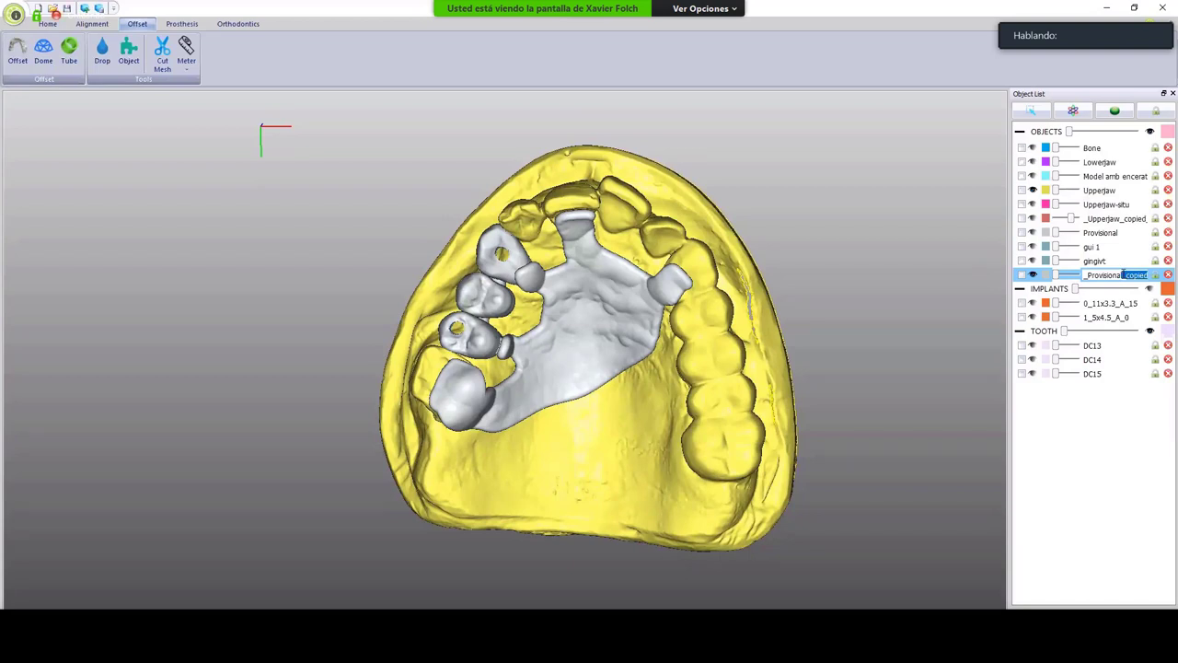
pyautogui.write('-pltfrm')
pyautogui.press('Return')
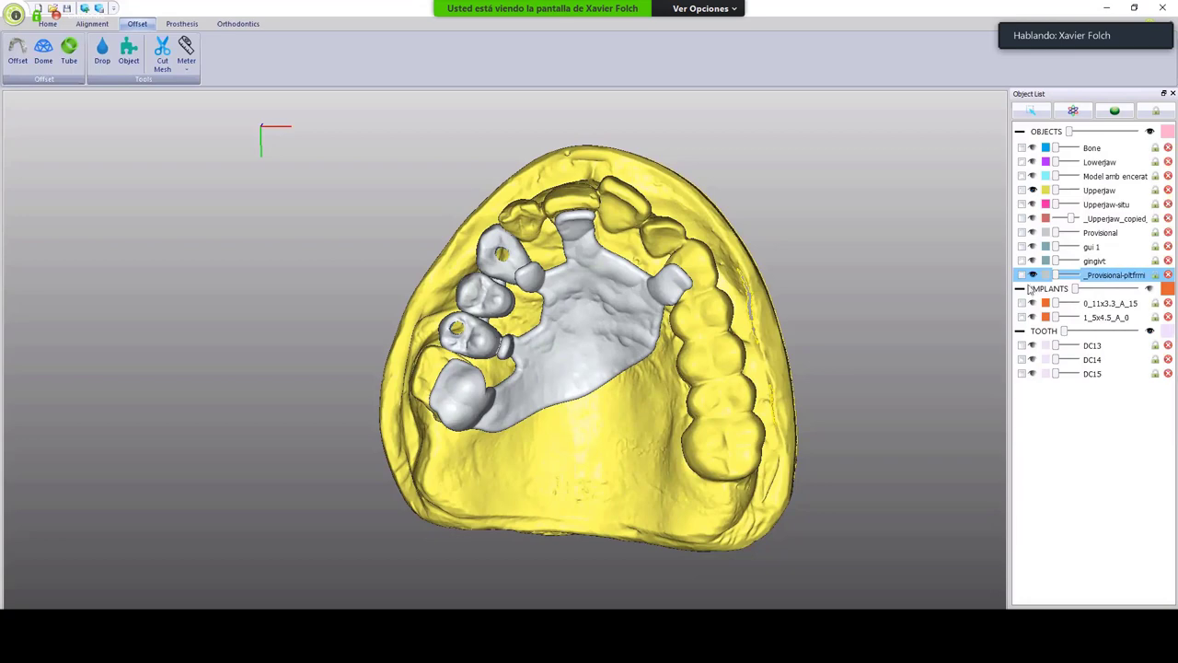
# Hide the Upperjaw and the merged object, examine the gui 1 surgical guide alone, and hide it again.
pyautogui.click(1033, 192)
pyautogui.scroll(-4, 685, 307)
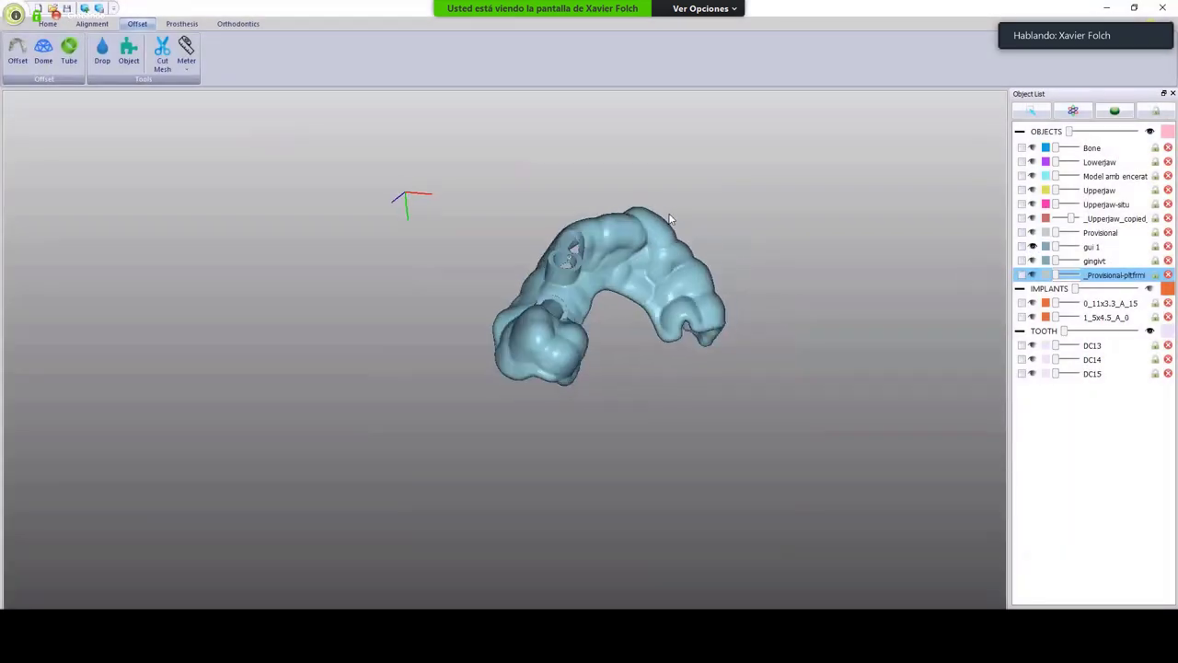
pyautogui.moveTo(670, 219); pyautogui.dragTo(553, 417)
pyautogui.click(1033, 246)
# Show the gingivt guide and examine it both over the Upperjaw model and on its own.
pyautogui.click(1032, 261)
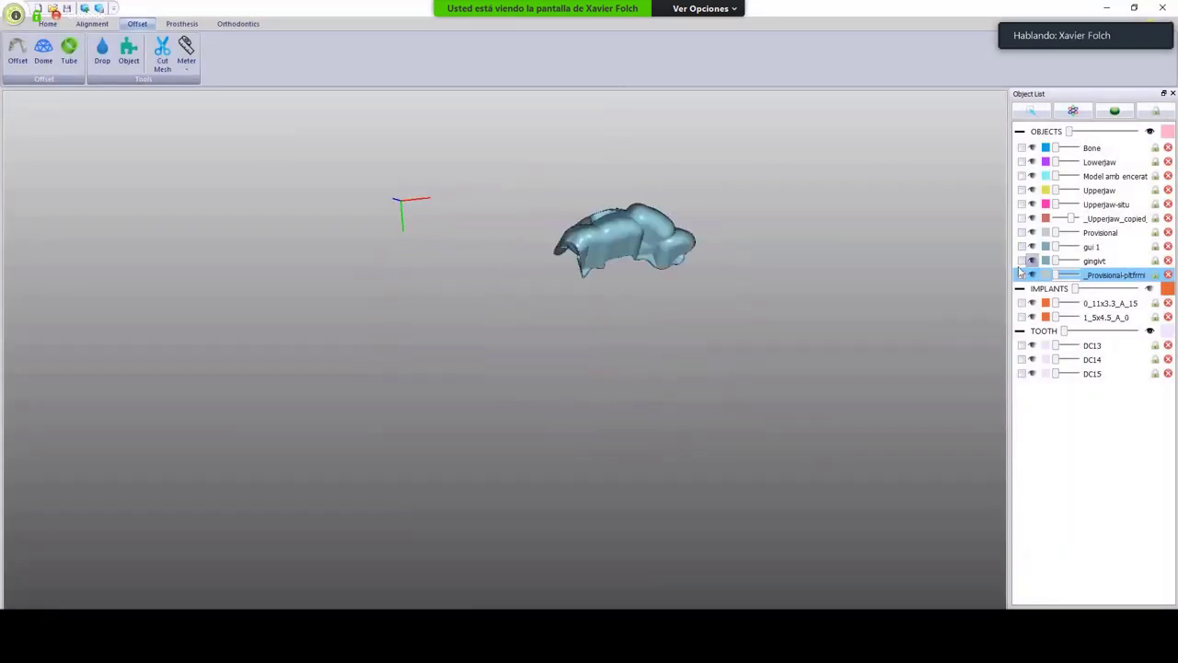
pyautogui.moveTo(989, 124); pyautogui.dragTo(995, 212)
pyautogui.click(1032, 191)
pyautogui.moveTo(629, 324); pyautogui.dragTo(634, 279)
pyautogui.scroll(5, 635, 276)
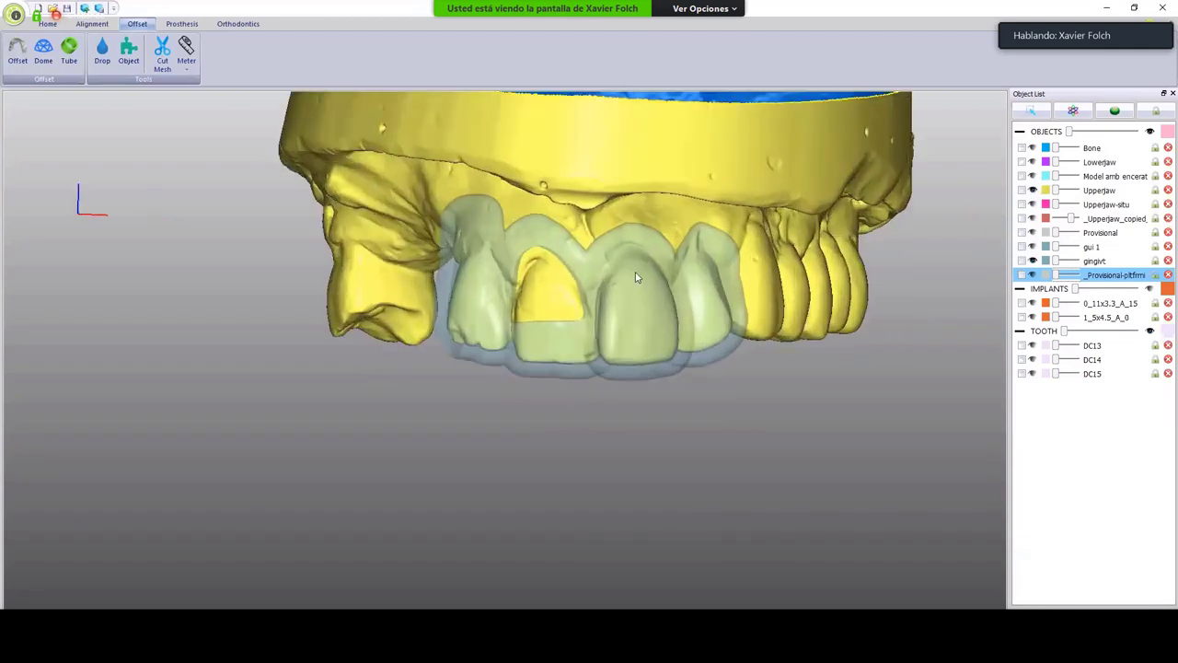
pyautogui.click(1032, 191)
pyautogui.scroll(-5, 684, 353)
pyautogui.moveTo(643, 245); pyautogui.dragTo(957, 192)
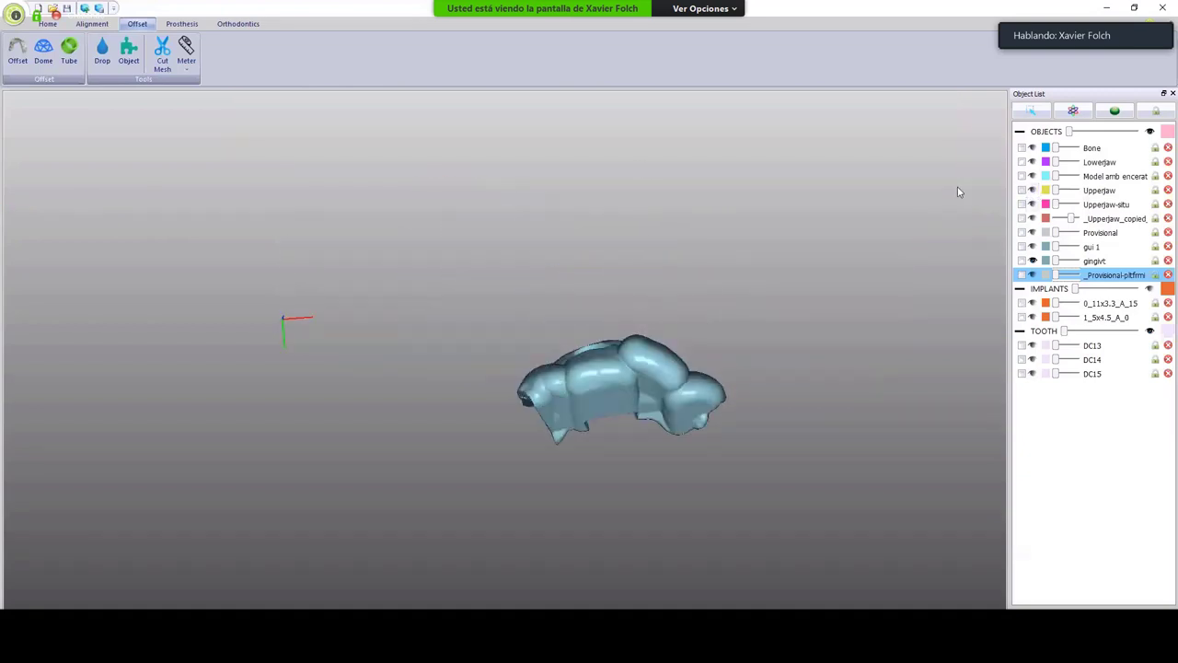
# Display the Provisional crowns on the Upperjaw model without the guides and examine them from several angles.
pyautogui.click(1032, 247)
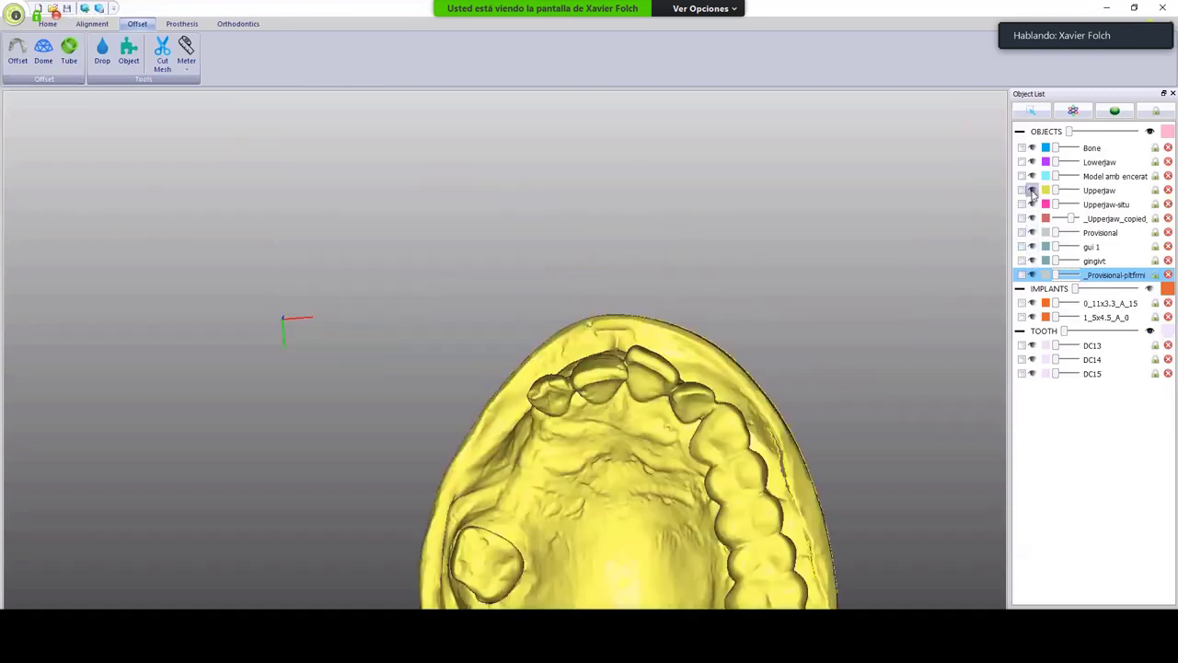
pyautogui.click(1033, 190)
pyautogui.click(1033, 233)
pyautogui.moveTo(592, 448); pyautogui.dragTo(568, 299, button='middle')
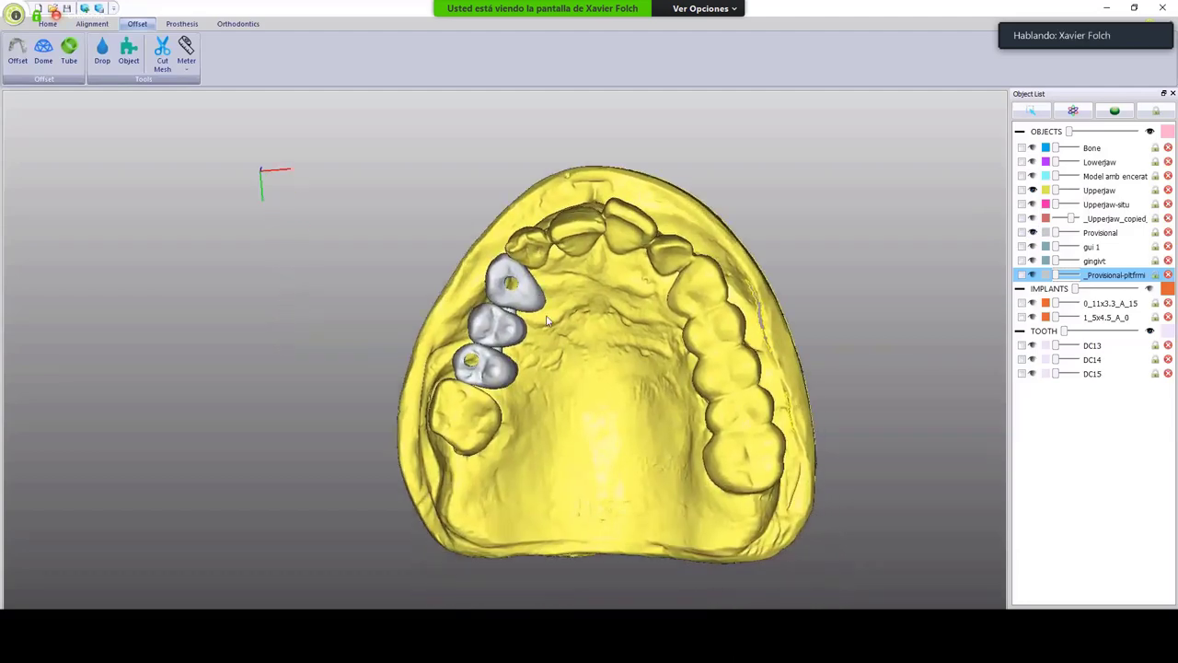
pyautogui.moveTo(568, 300); pyautogui.dragTo(553, 433)
pyautogui.moveTo(553, 350); pyautogui.dragTo(598, 503)
pyautogui.moveTo(526, 286); pyautogui.dragTo(589, 451)
# Show the Lowerjaw to check the Provisional crowns' occlusion and hide it again.
pyautogui.click(1032, 162)
pyautogui.moveTo(535, 375)
pyautogui.mouseDown()
pyautogui.moveTo(563, 314)
pyautogui.moveTo(463, 405)
pyautogui.moveTo(474, 385)
pyautogui.moveTo(552, 361)
pyautogui.mouseUp()
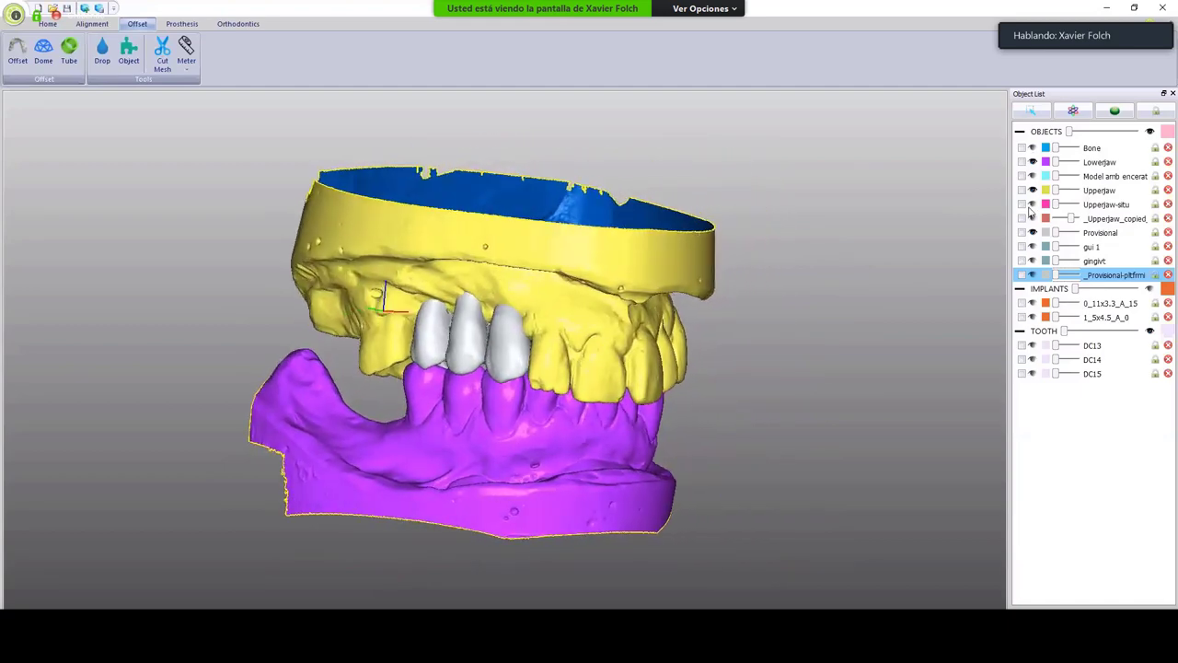
pyautogui.click(1033, 161)
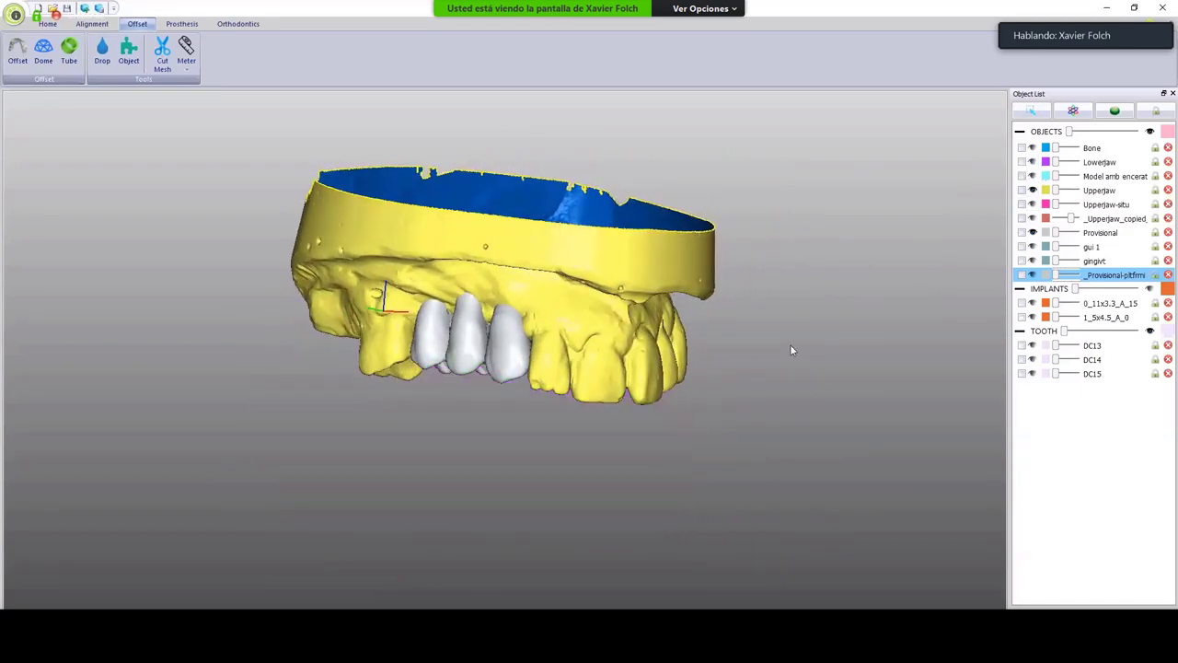
pyautogui.moveTo(790, 344); pyautogui.dragTo(737, 171)
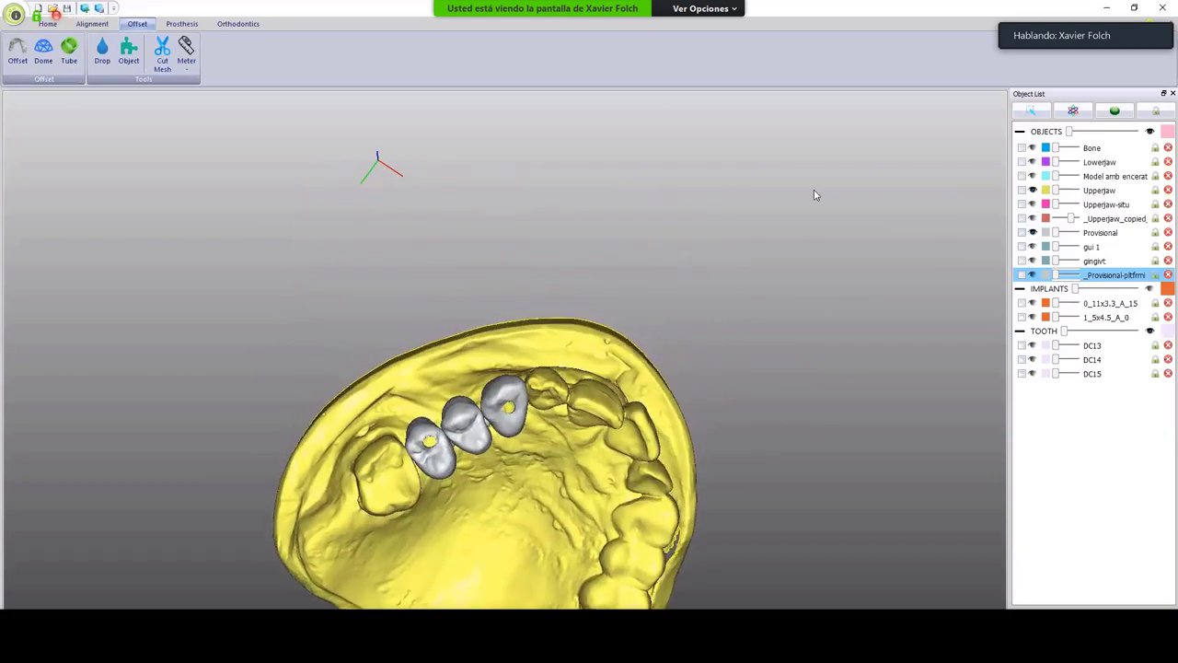
# Replace the displayed Provisional with _Provisional-pltfrmi on the Upperjaw and examine how the plate sits.
pyautogui.click(1034, 233)
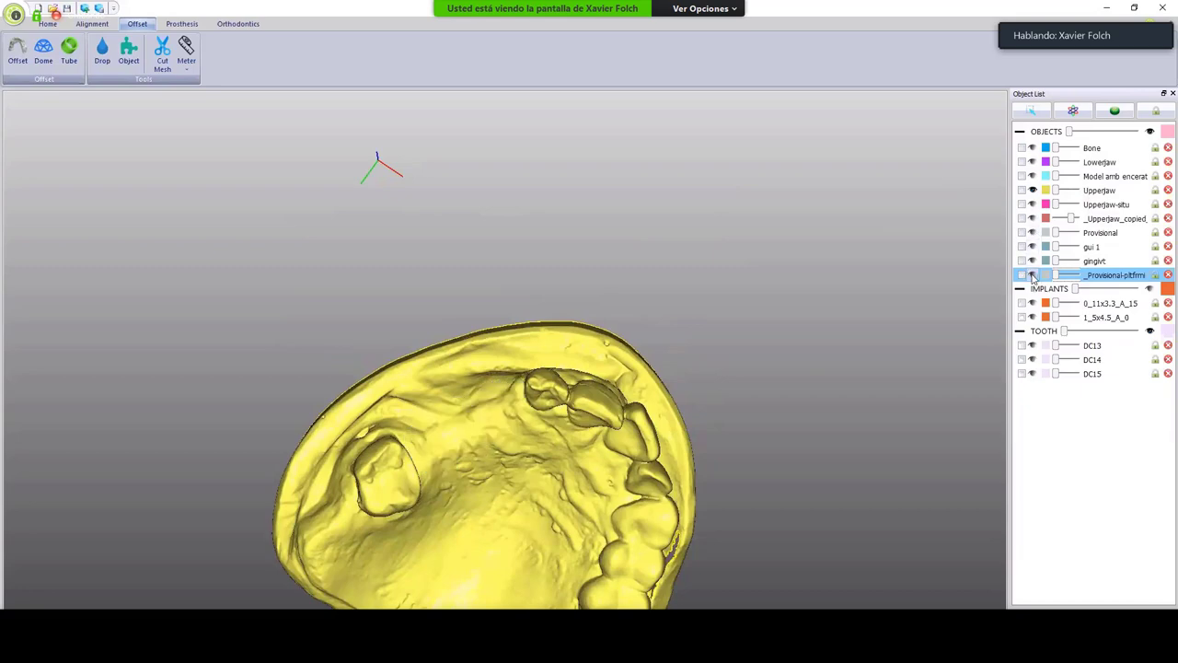
pyautogui.click(1033, 275)
pyautogui.scroll(-2, 634, 374)
pyautogui.moveTo(617, 470); pyautogui.dragTo(601, 365, button='middle')
pyautogui.moveTo(603, 368); pyautogui.dragTo(650, 365)
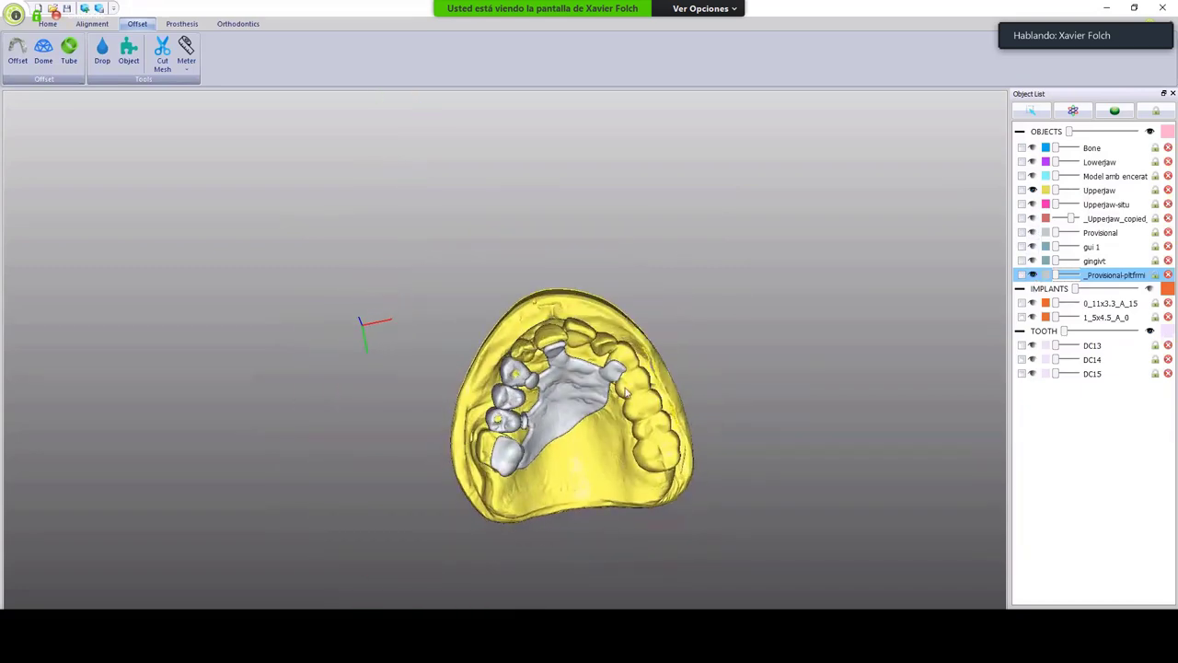
# Check the occlusion of _Provisional-pltfrmi against the Lowerjaw, then leave it displayed with only the Upperjaw.
pyautogui.moveTo(560, 390); pyautogui.dragTo(580, 320, button='middle')
pyautogui.scroll(5, 578, 317)
pyautogui.moveTo(582, 302); pyautogui.dragTo(585, 302)
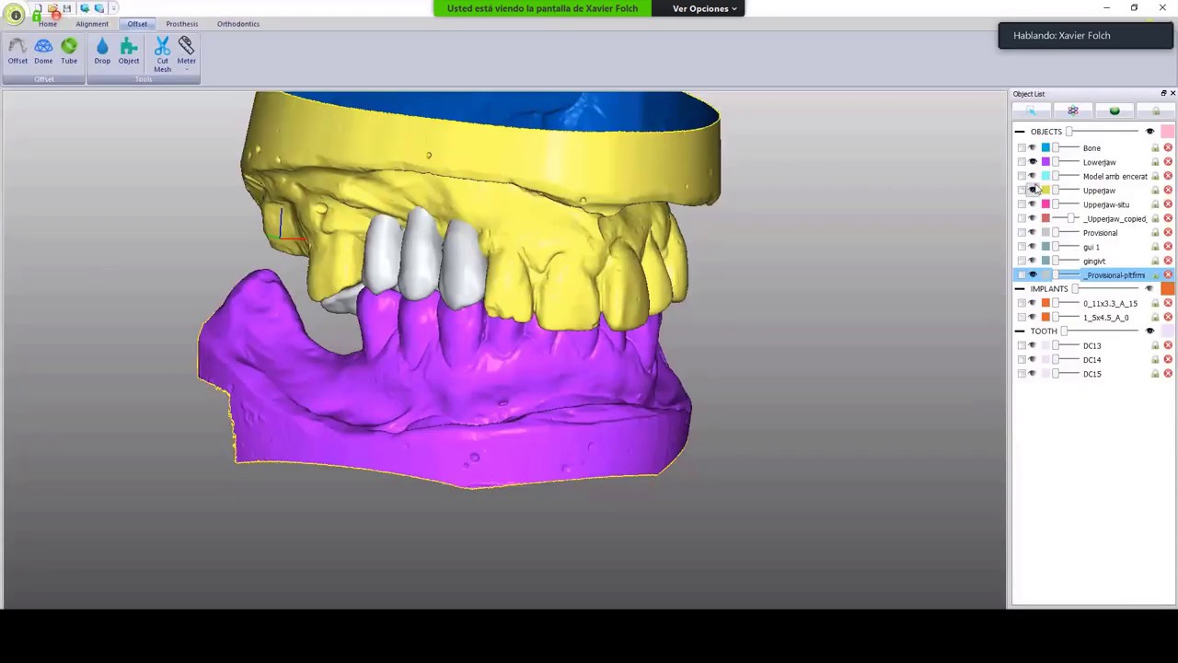
pyautogui.click(1033, 162)
pyautogui.scroll(-5, 555, 358)
pyautogui.moveTo(555, 357); pyautogui.dragTo(689, 349, button='right')
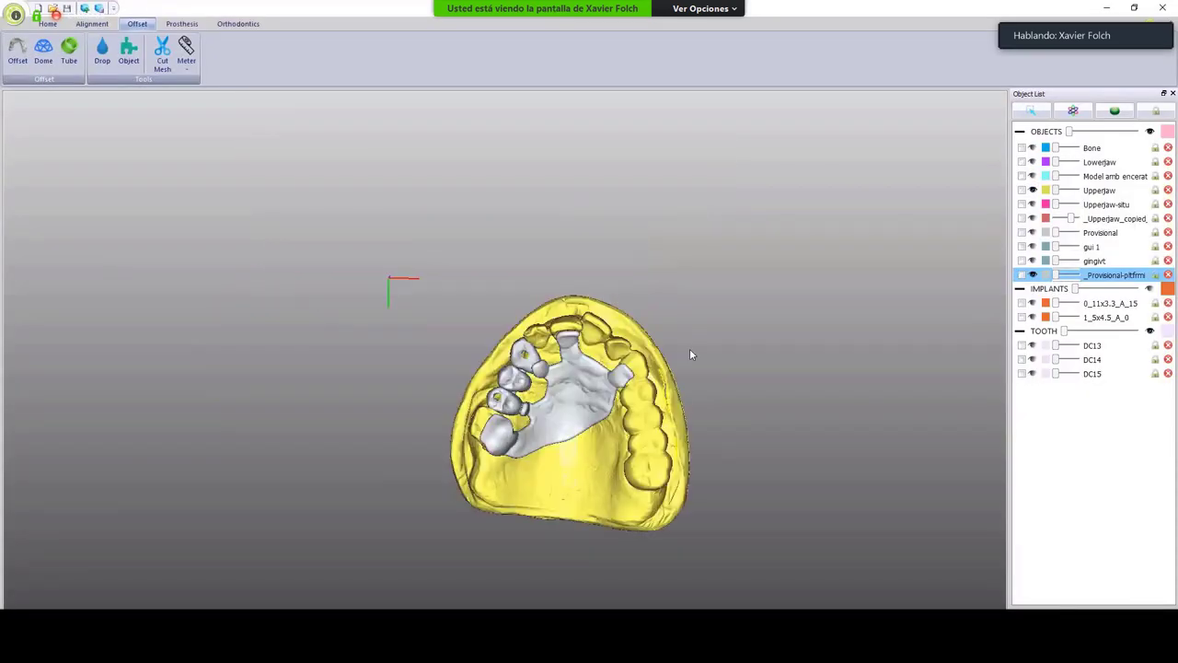
# Export gui 1 as a binary STL named "Férula cirugia guiada" into Ponencia Limaguide > 2- planificación implantes on the desktop.
pyautogui.click(101, 10)
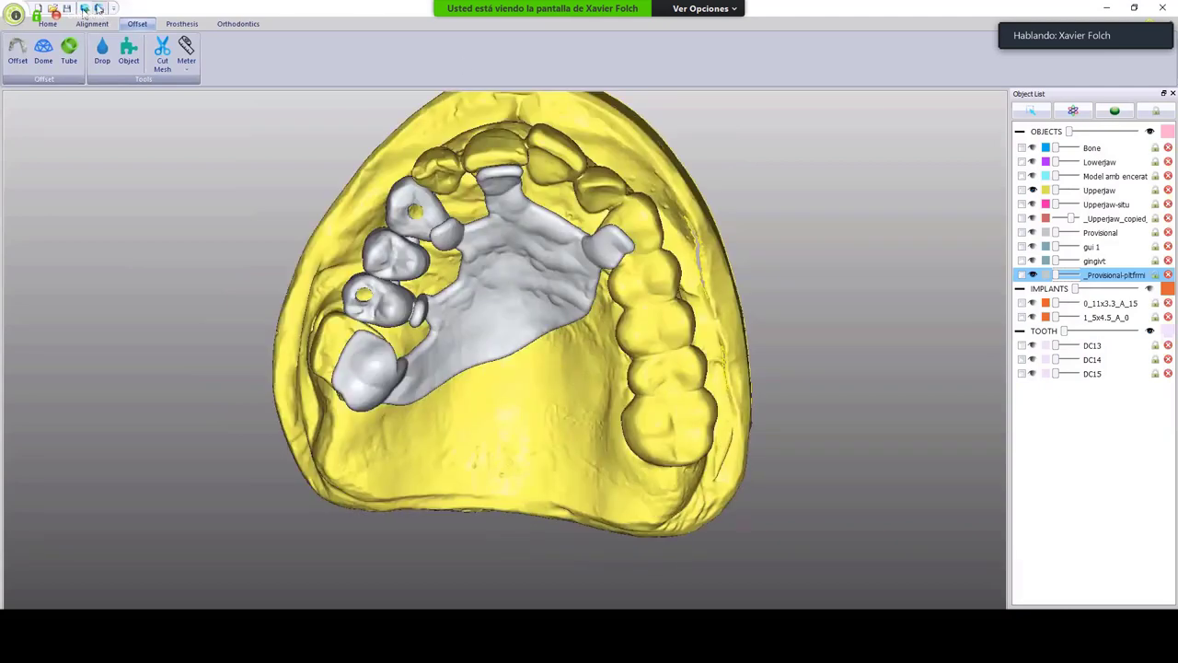
pyautogui.click(99, 9)
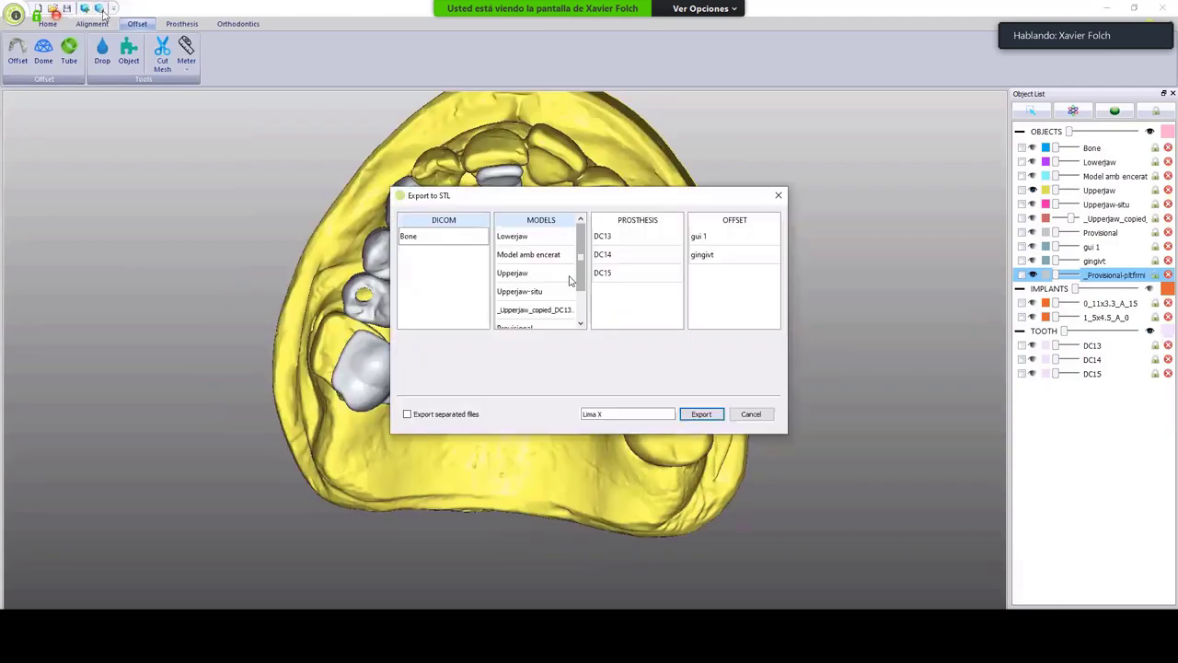
pyautogui.click(699, 237)
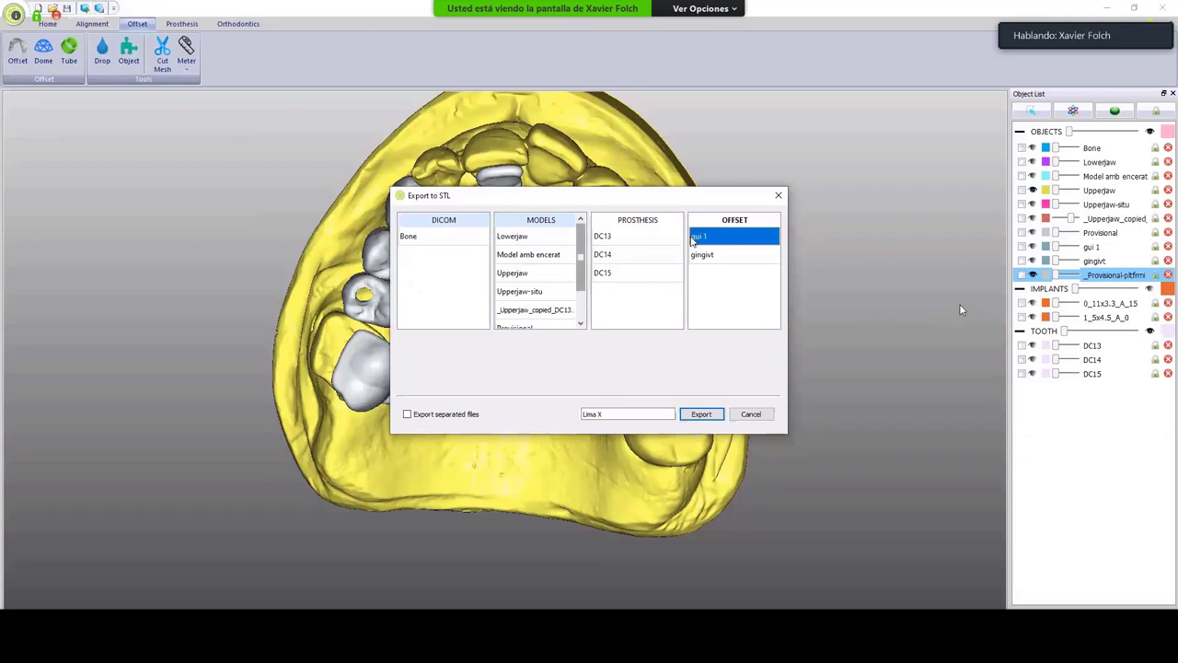
pyautogui.click(700, 414)
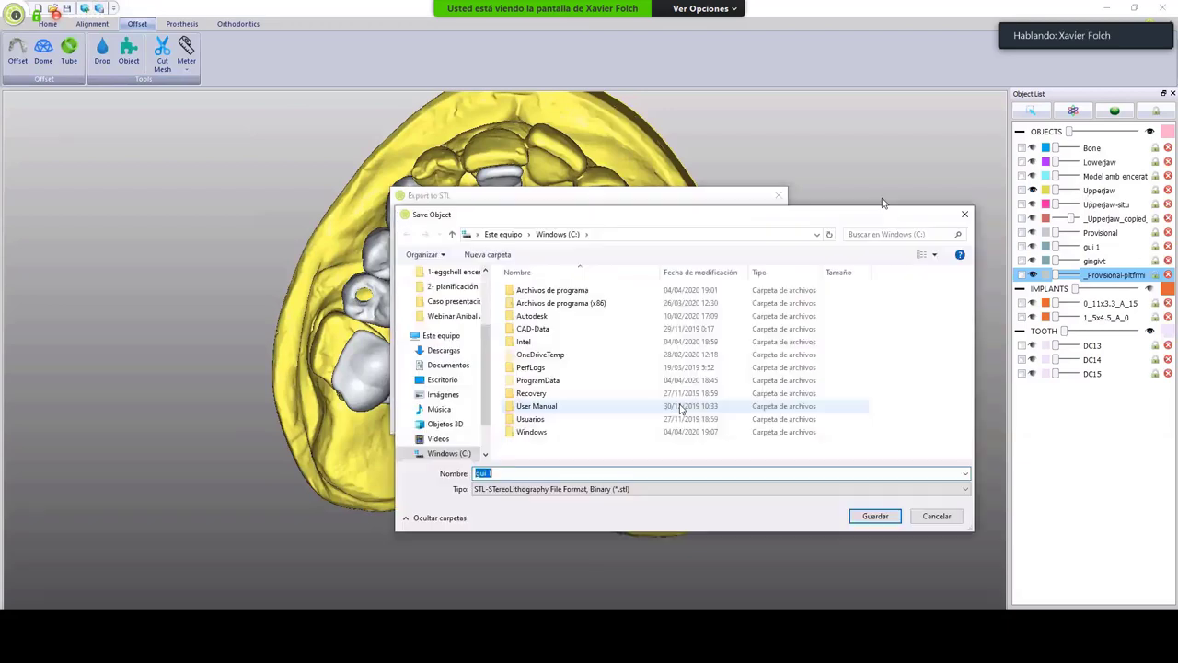
pyautogui.click(441, 380)
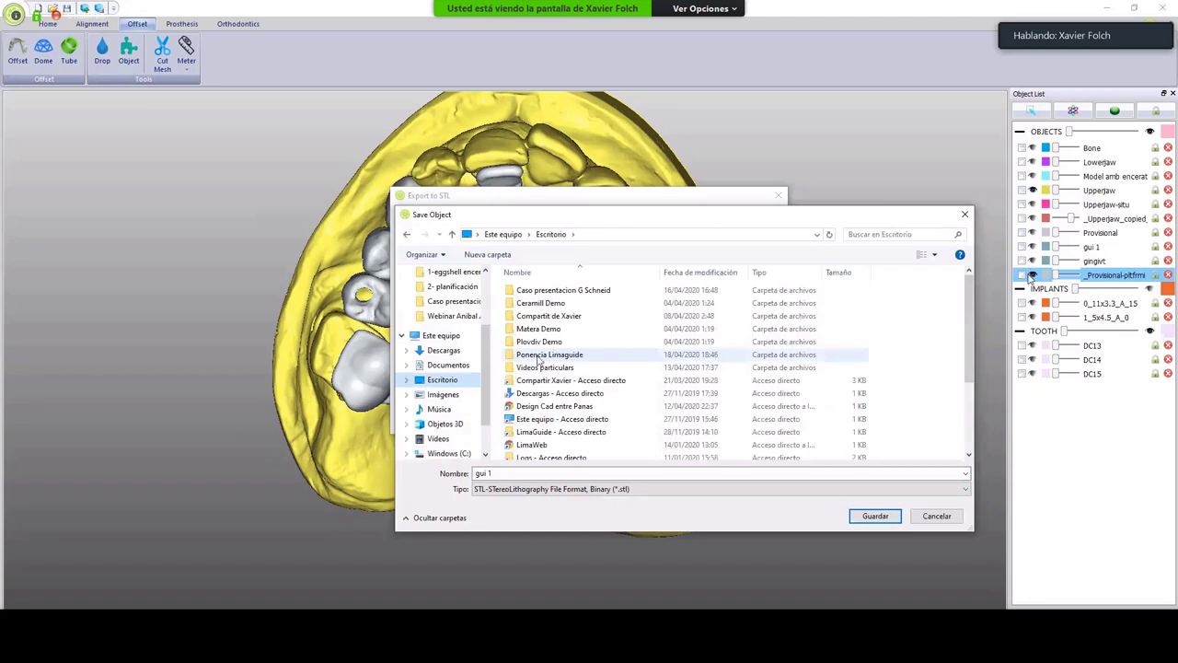
pyautogui.doubleClick(543, 355)
pyautogui.doubleClick(530, 302)
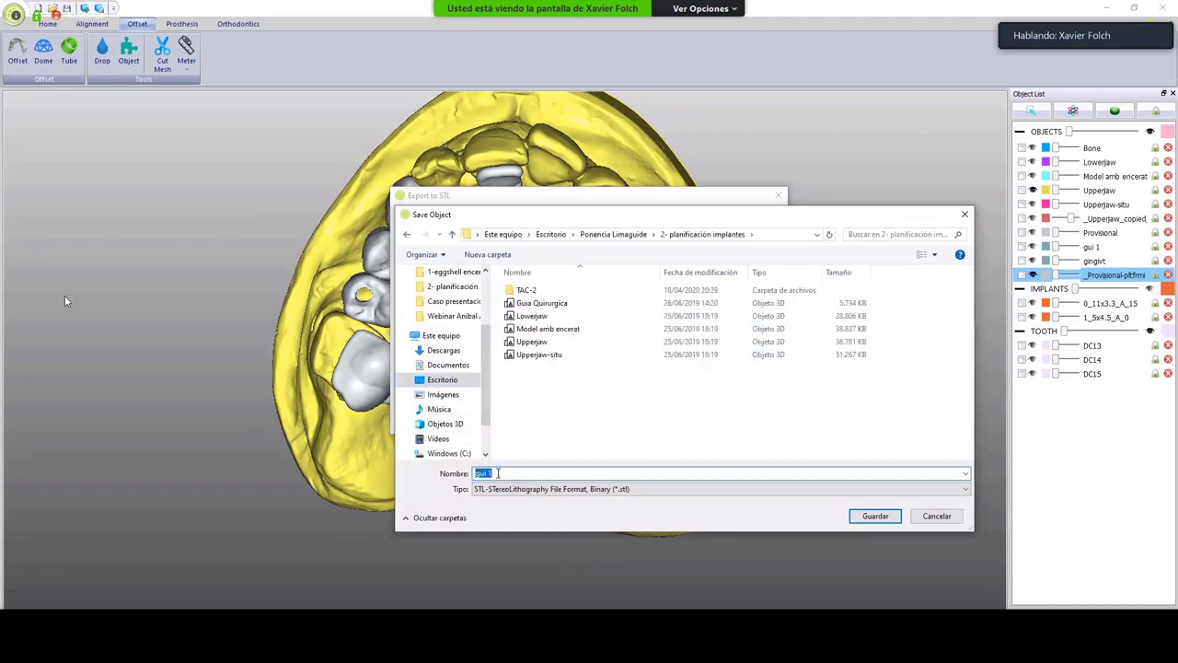
pyautogui.write('Fe')
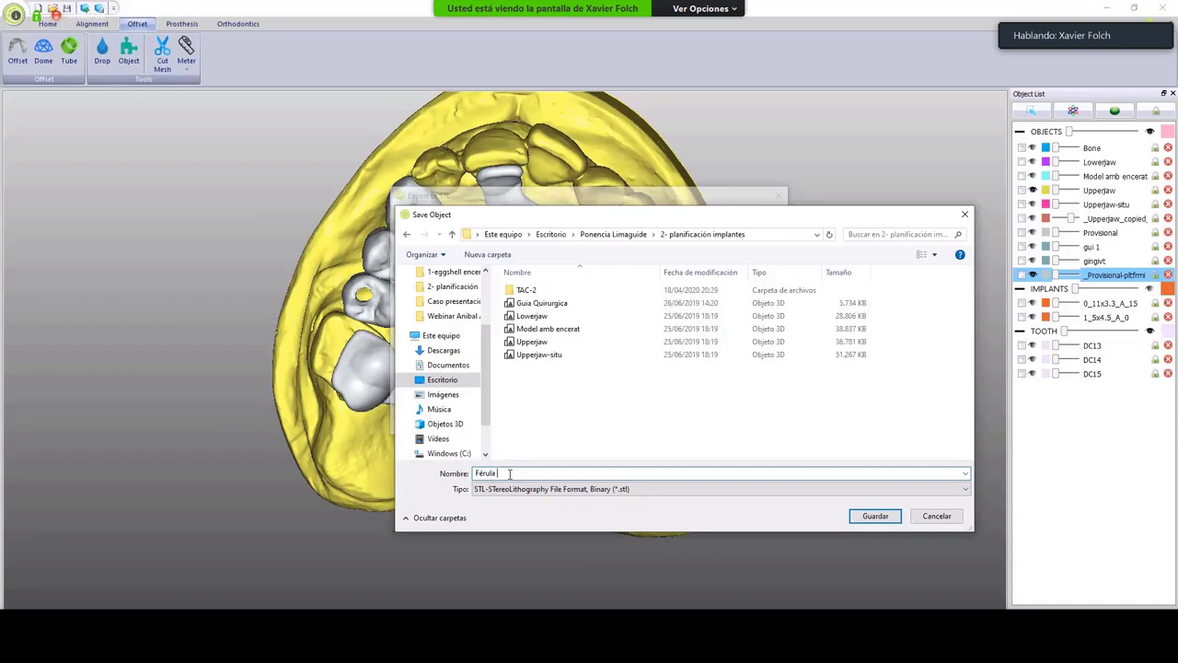
pyautogui.write('rula cirugia guiada')
pyautogui.click(863, 516)
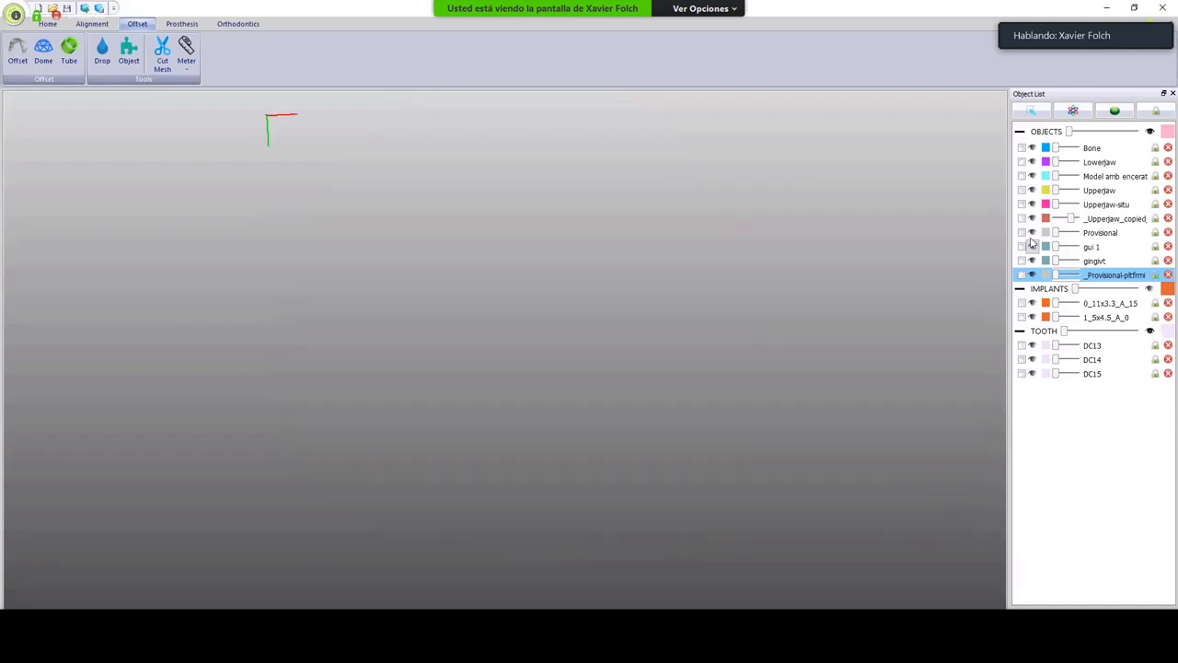
# Display only the Provisional and export it as STL named "Provisional Sin Soporte" into the 2- planificación implantes folder.
pyautogui.moveTo(404, 289); pyautogui.dragTo(568, 171)
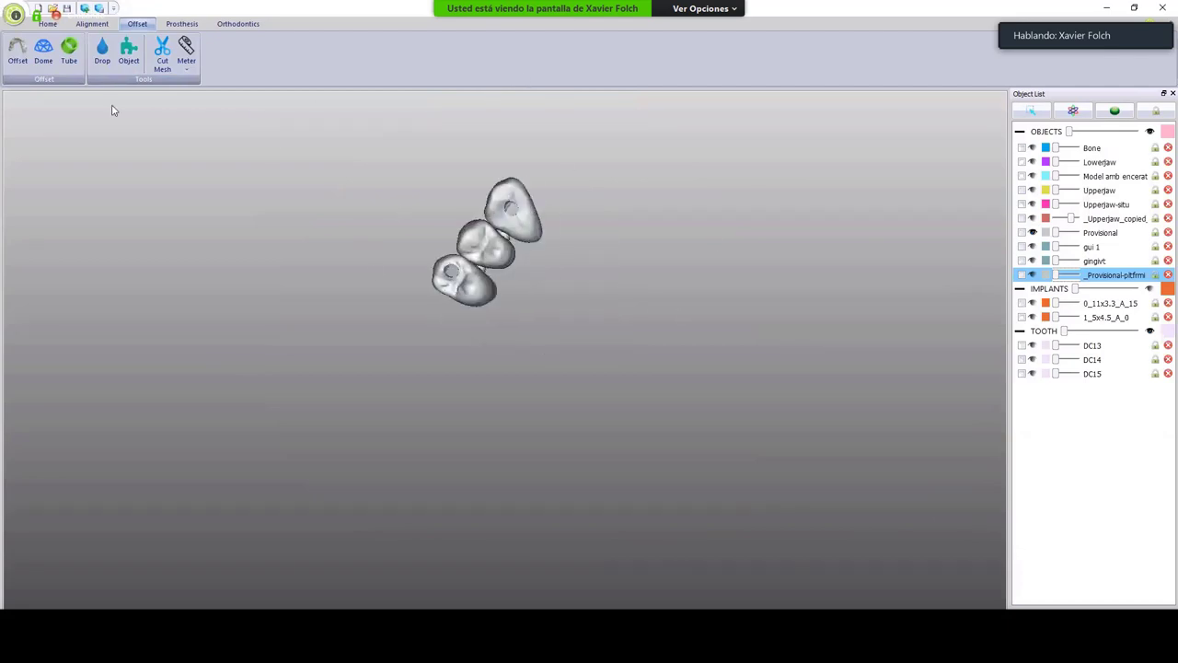
pyautogui.click(98, 10)
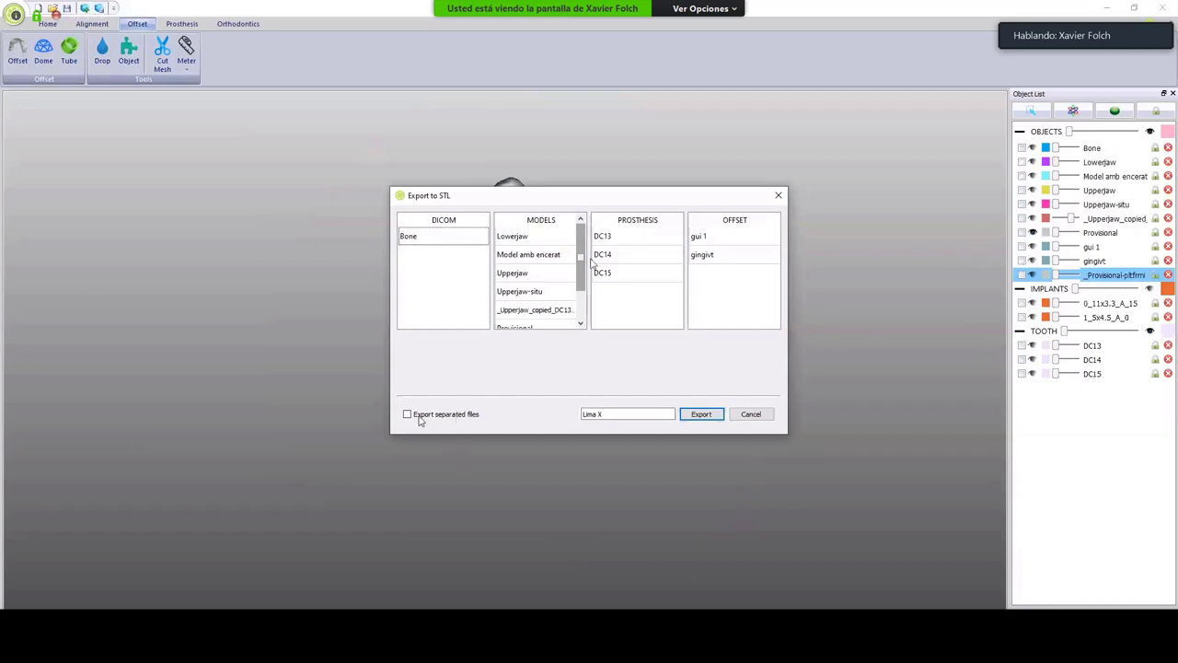
pyautogui.moveTo(580, 248); pyautogui.dragTo(581, 281)
pyautogui.click(517, 300)
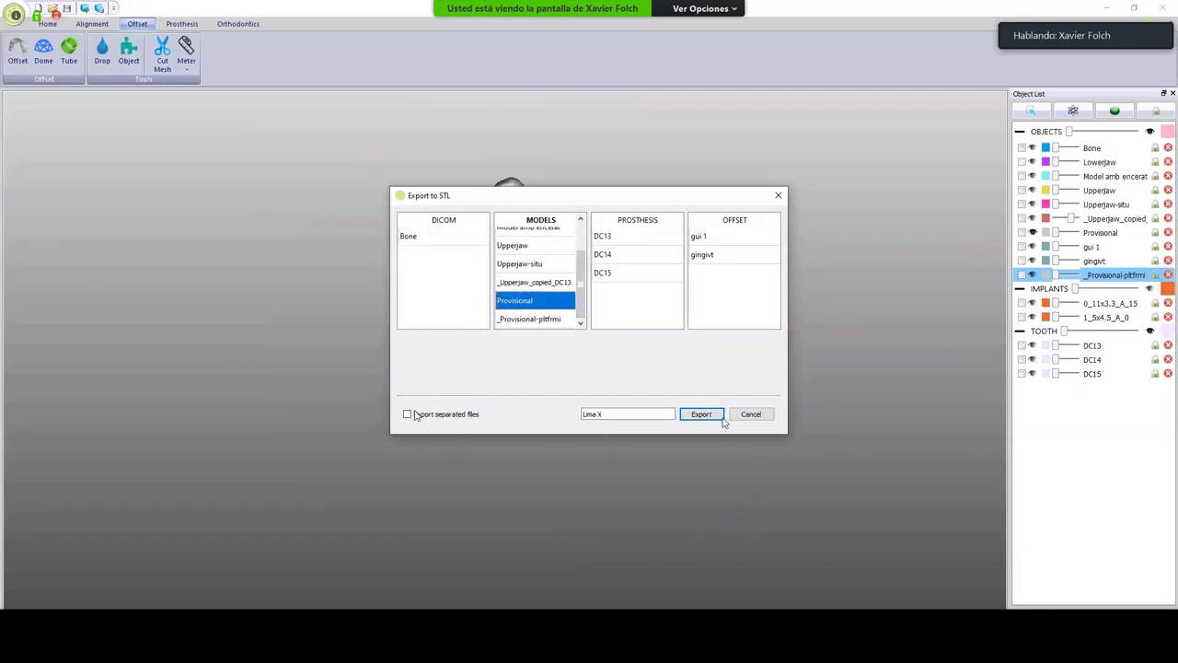
pyautogui.click(706, 415)
pyautogui.click(442, 379)
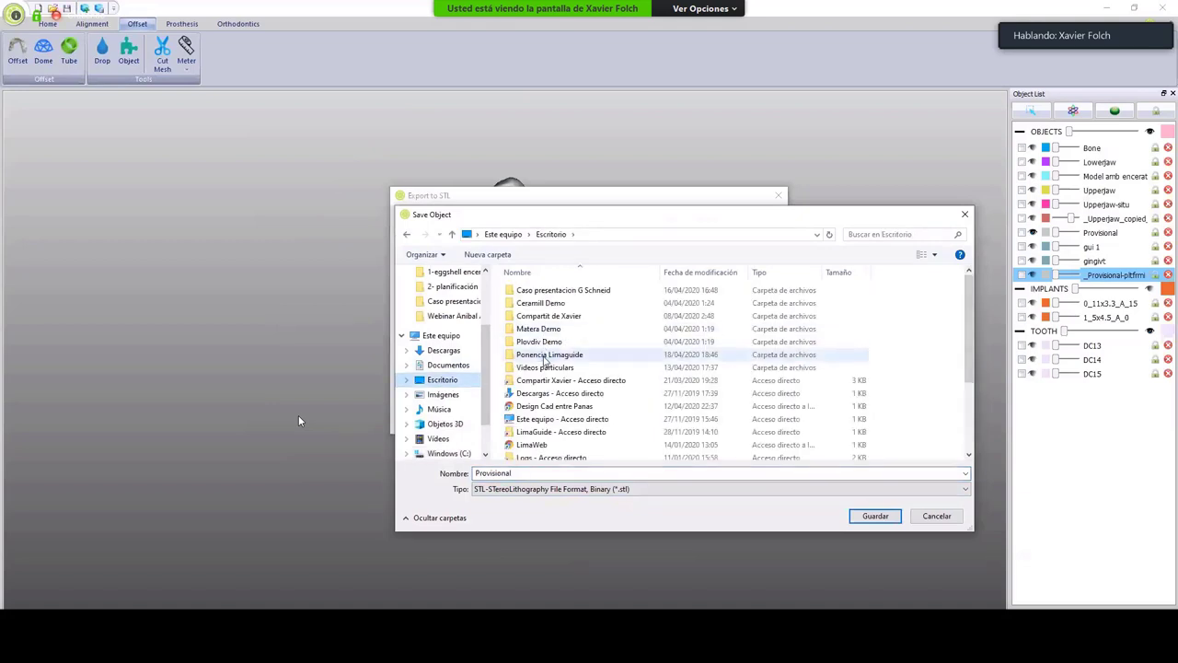
pyautogui.doubleClick(540, 308)
pyautogui.doubleClick(540, 309)
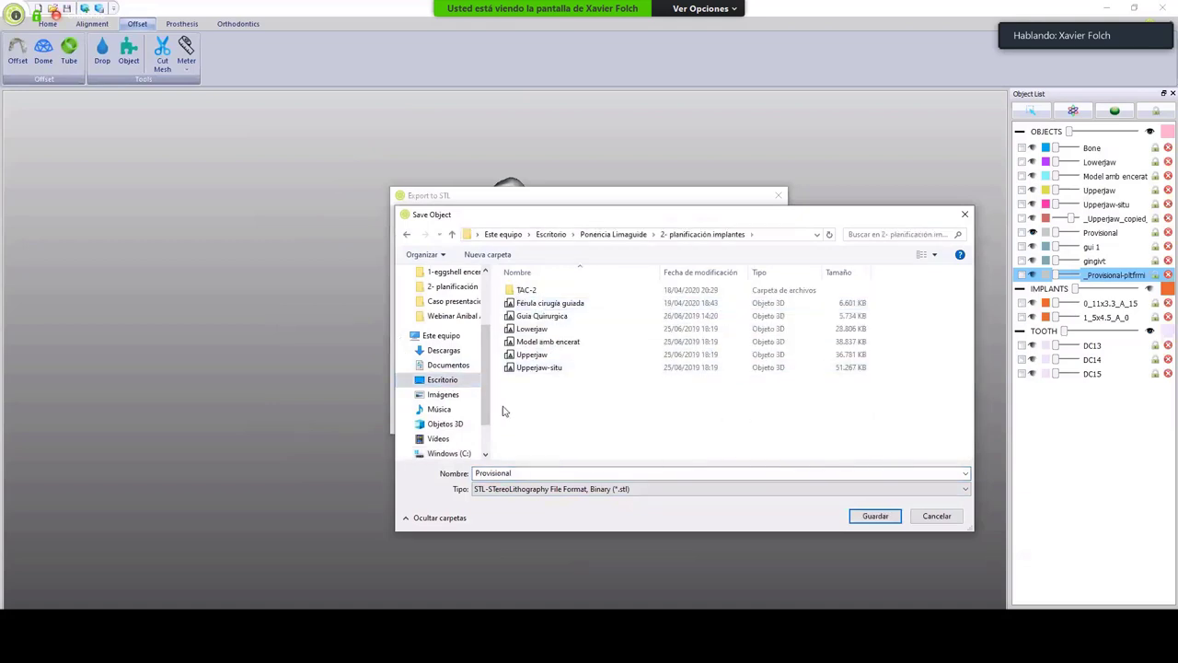
pyautogui.click(523, 473)
pyautogui.write('Sin Soporte')
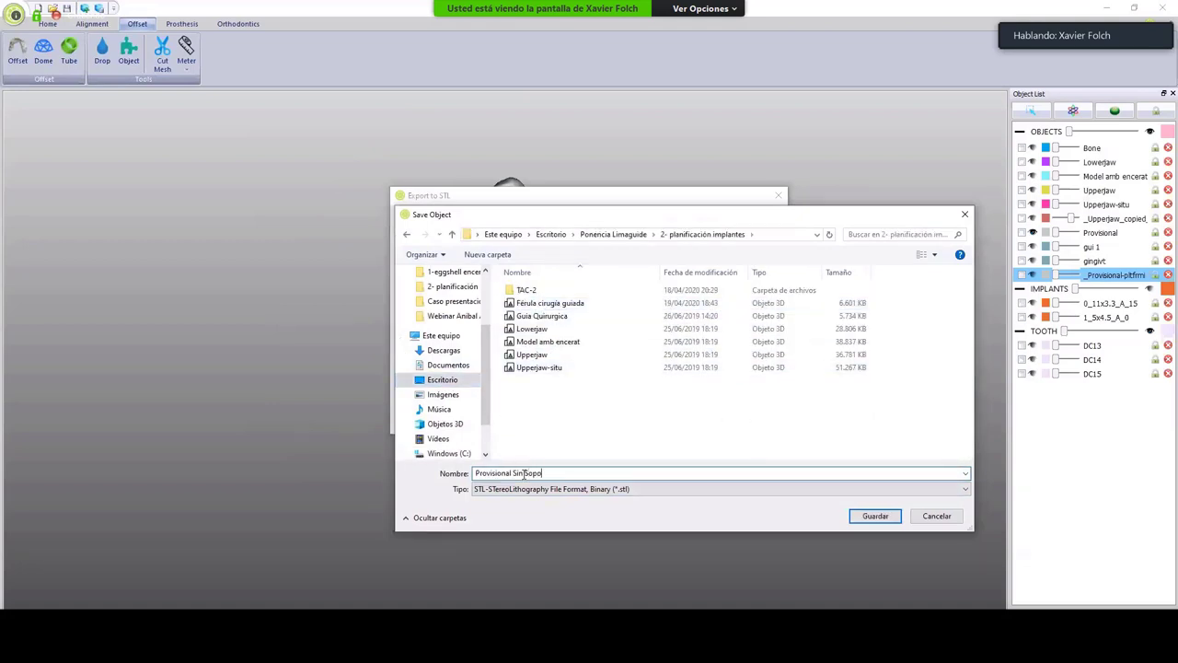
pyautogui.press('Return')
# Display only gingivt and export it as a binary STL named "gingivt" into Ponencia Limaguide > 2- planificación implantes.
pyautogui.click(1032, 232)
pyautogui.click(1032, 260)
pyautogui.moveTo(787, 303); pyautogui.dragTo(605, 337, button='middle')
pyautogui.click(101, 10)
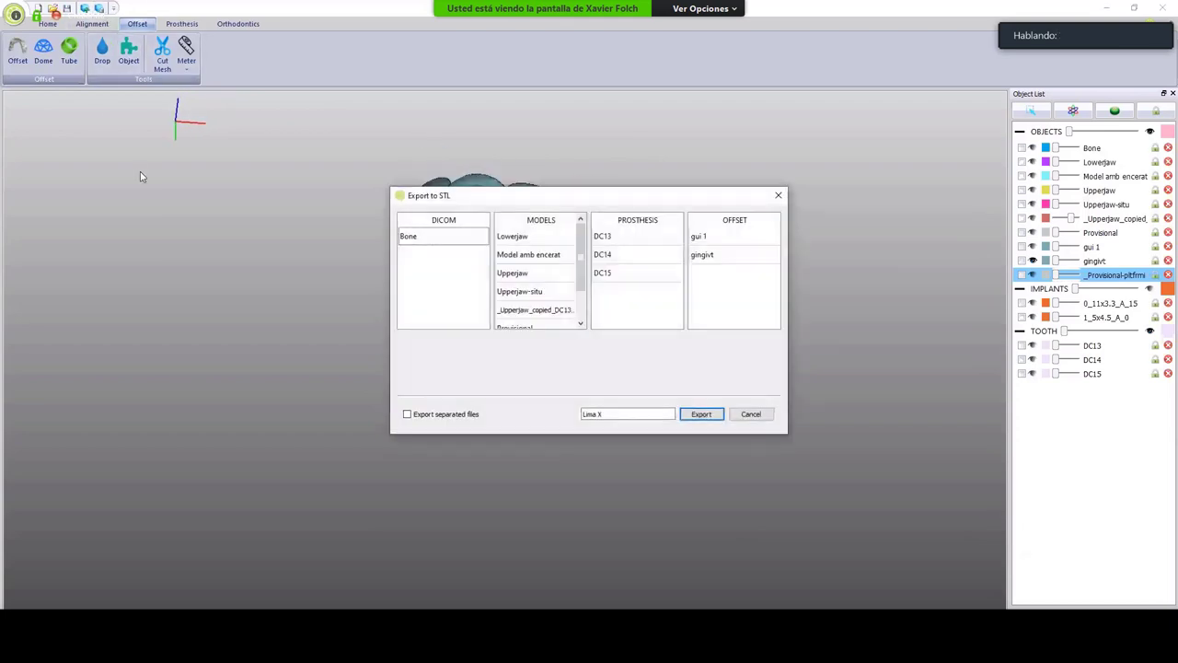
pyautogui.scroll(-2, 576, 258)
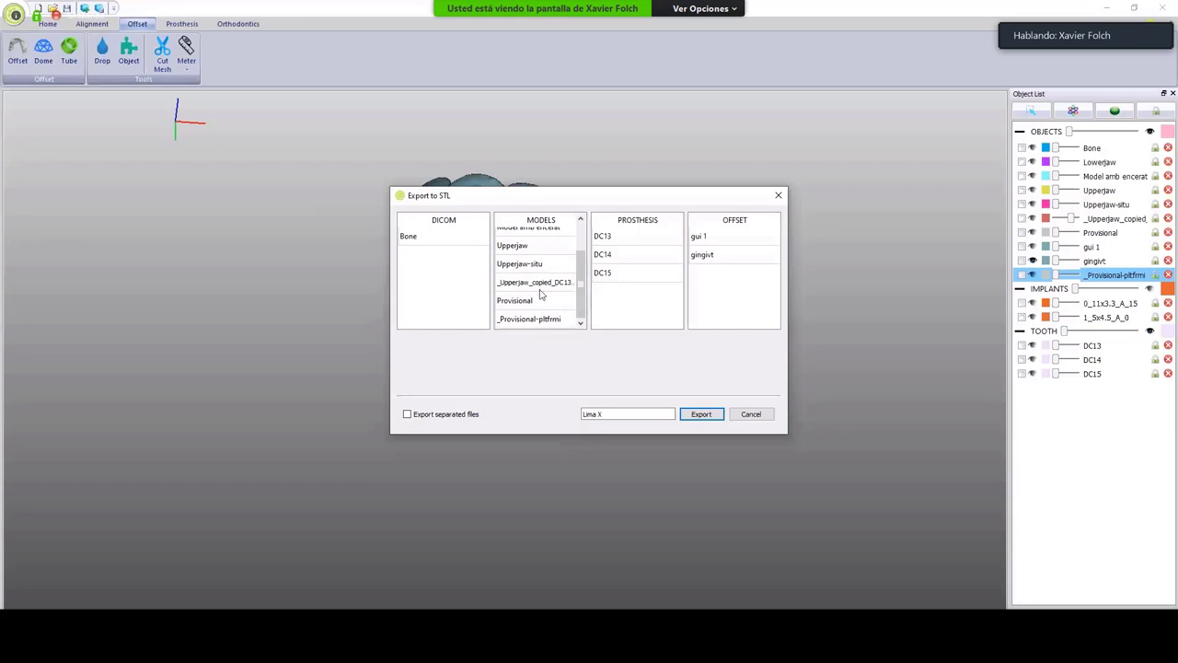
pyautogui.click(705, 257)
pyautogui.click(702, 413)
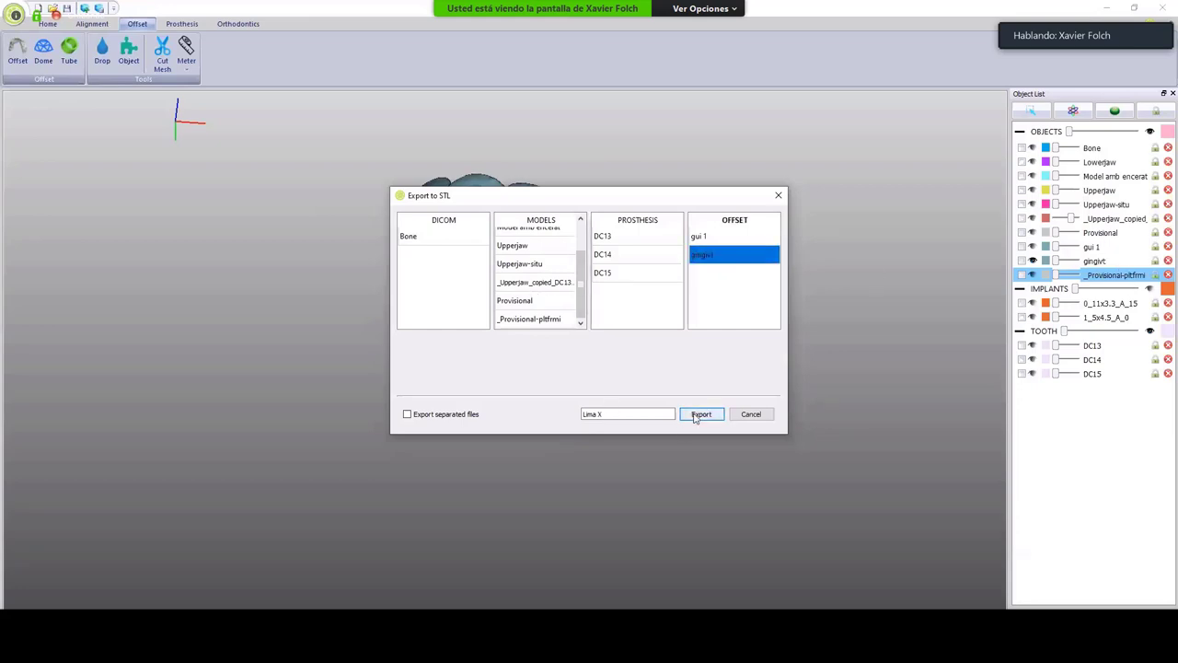
pyautogui.click(458, 382)
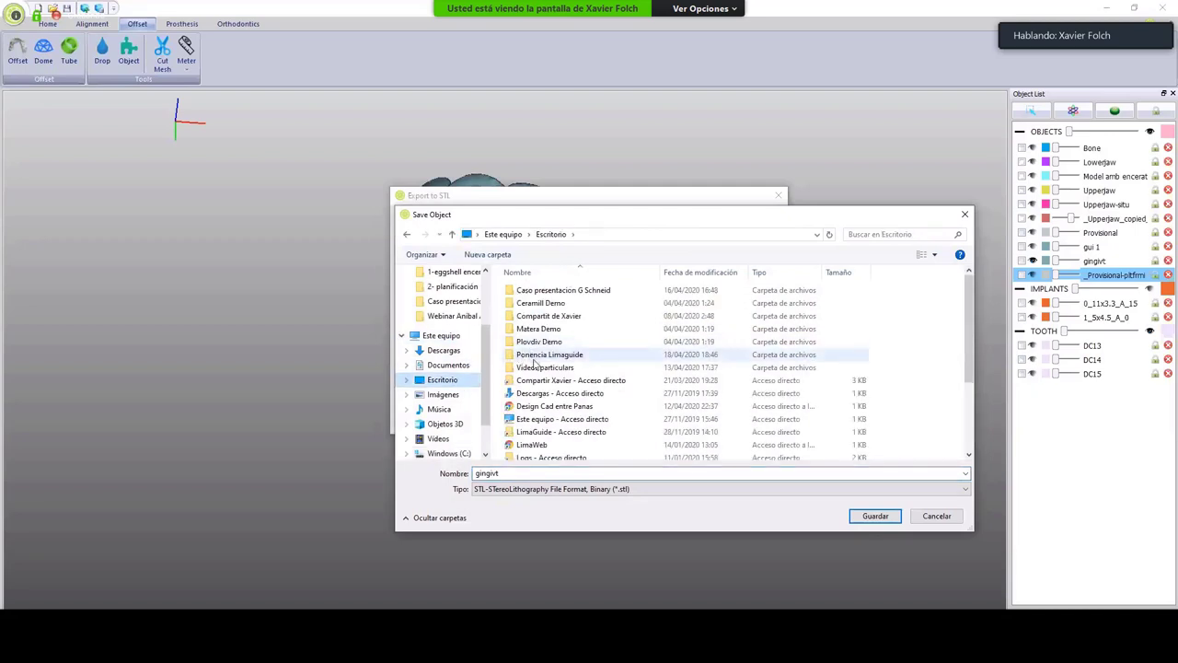
pyautogui.doubleClick(530, 354)
pyautogui.doubleClick(550, 303)
pyautogui.doubleClick(522, 473)
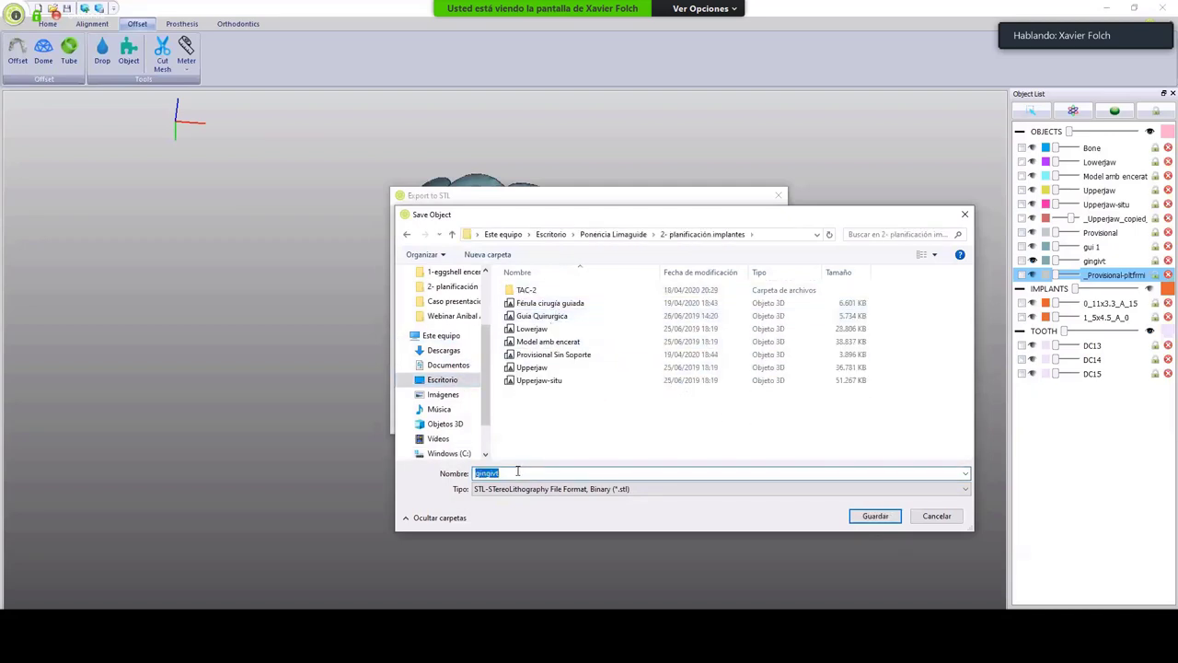
pyautogui.click(882, 516)
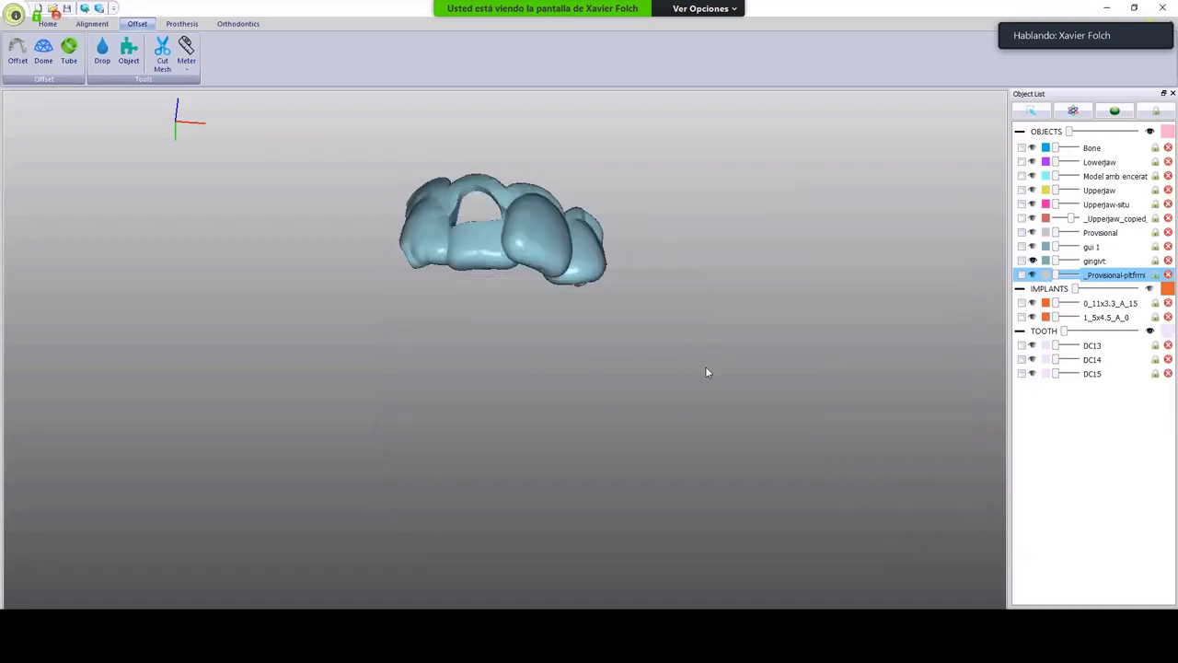
# Display only _Provisional-pltfrmi and examine the hollowed crowns, their connectors and the palatal plate from both sides.
pyautogui.click(1033, 262)
pyautogui.click(1033, 275)
pyautogui.moveTo(556, 342); pyautogui.dragTo(516, 241, button='middle')
pyautogui.moveTo(517, 243); pyautogui.dragTo(581, 174)
pyautogui.scroll(5, 581, 174)
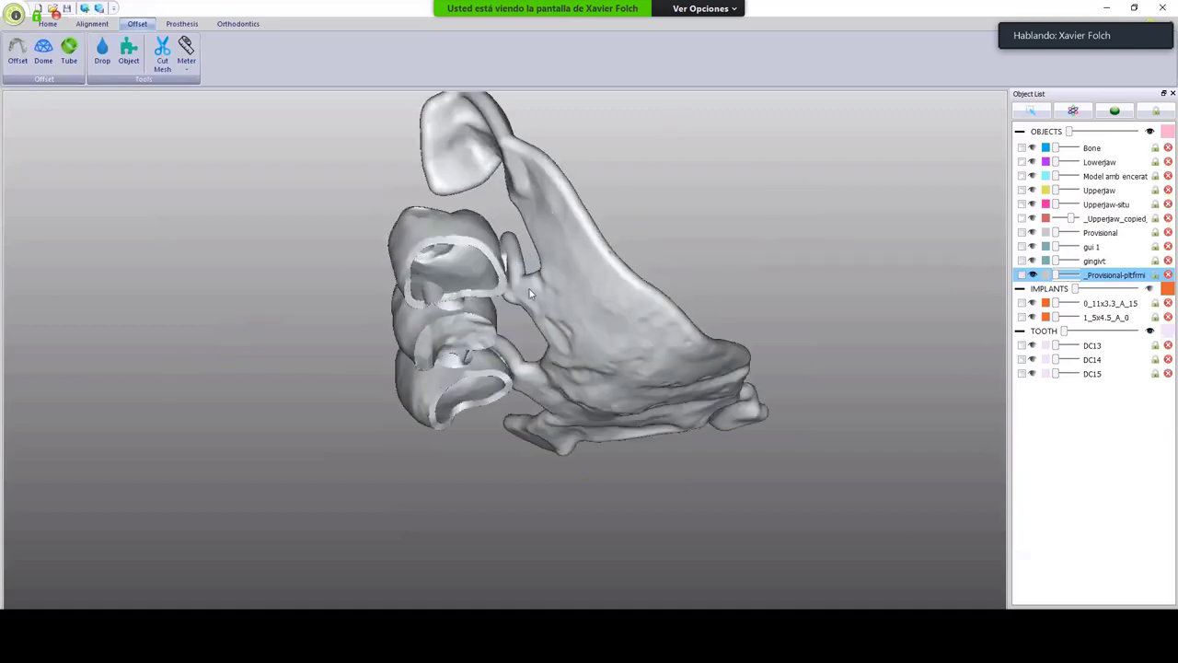
pyautogui.moveTo(581, 174); pyautogui.dragTo(479, 228, button='middle')
pyautogui.scroll(3, 478, 228)
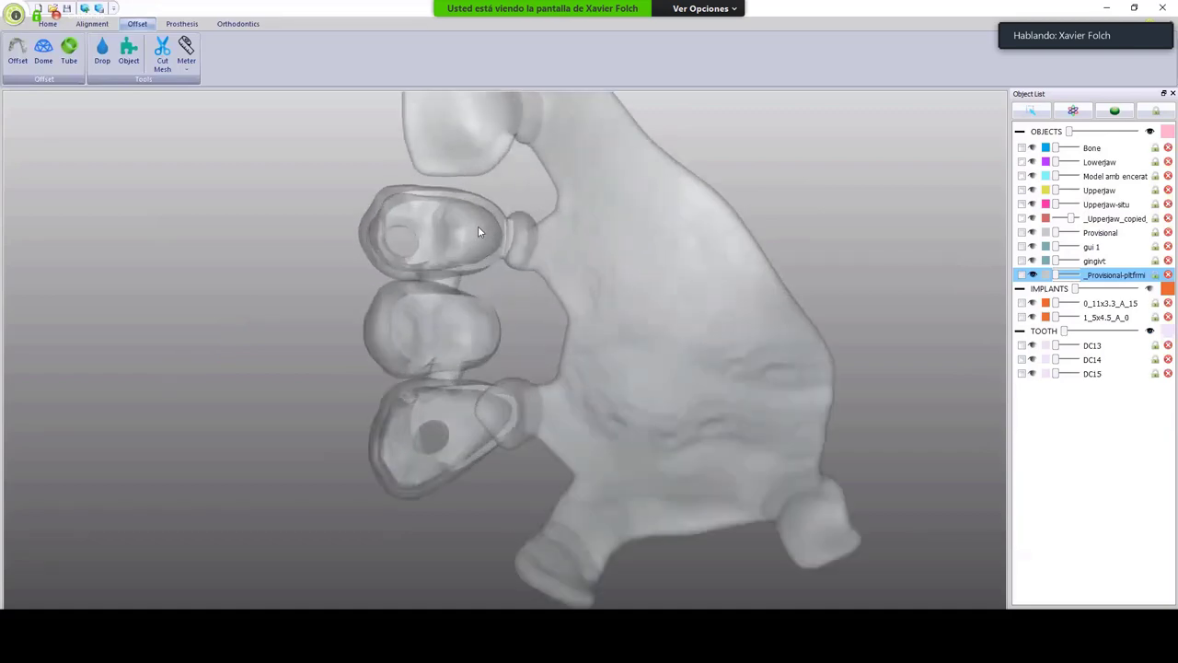
pyautogui.scroll(6, 478, 232)
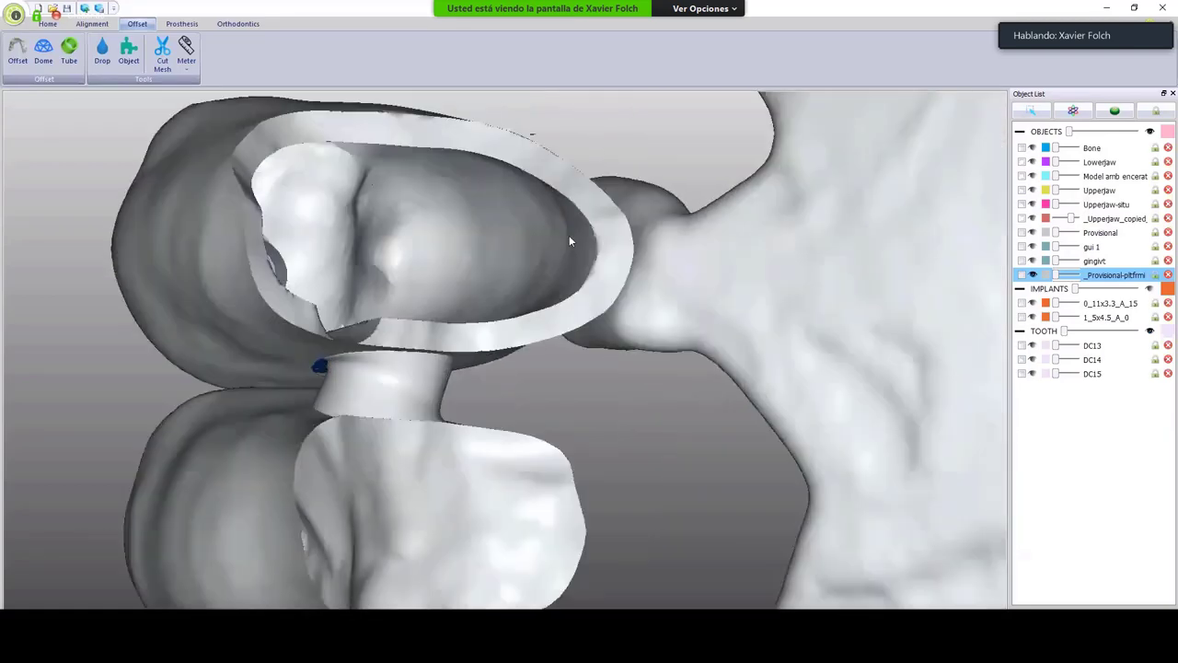
pyautogui.scroll(-8, 569, 238)
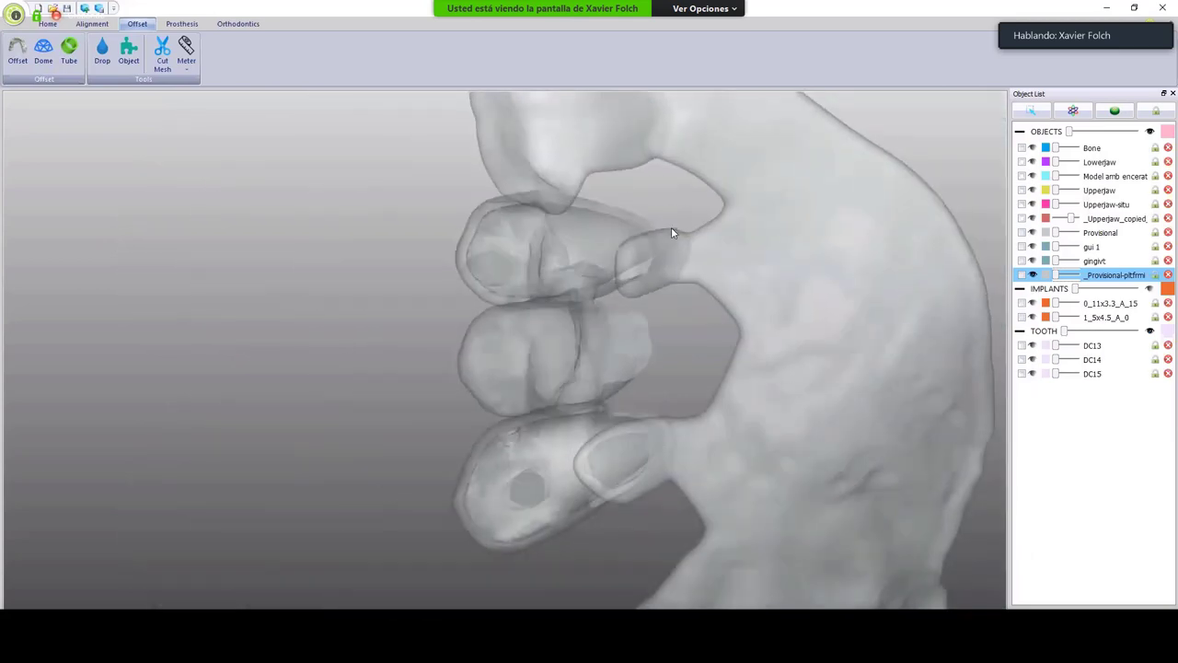
pyautogui.moveTo(671, 226); pyautogui.dragTo(549, 369)
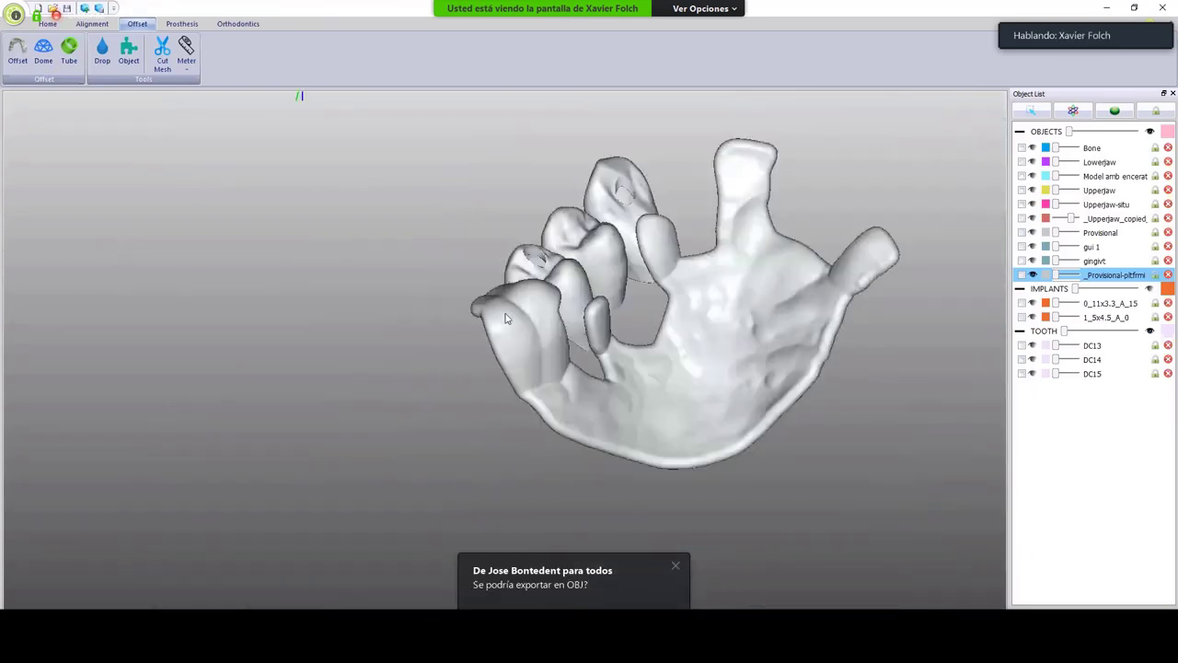
pyautogui.moveTo(505, 319); pyautogui.dragTo(516, 369)
pyautogui.scroll(-4, 516, 368)
# Begin the STL export of _Provisional-pltfrmi and choose the desktop folder Ponencia Limaguide > 2- planificación implantes as destination.
pyautogui.click(99, 9)
pyautogui.moveTo(570, 195); pyautogui.dragTo(511, 185)
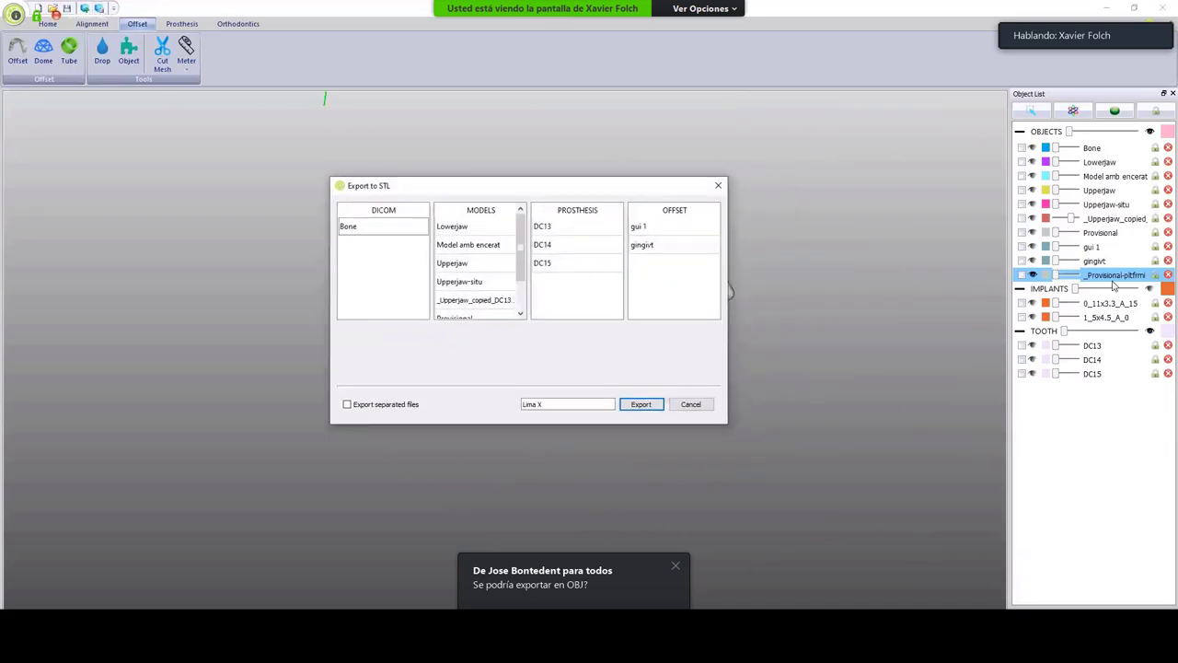
pyautogui.scroll(-3, 474, 276)
pyautogui.click(465, 309)
pyautogui.click(642, 406)
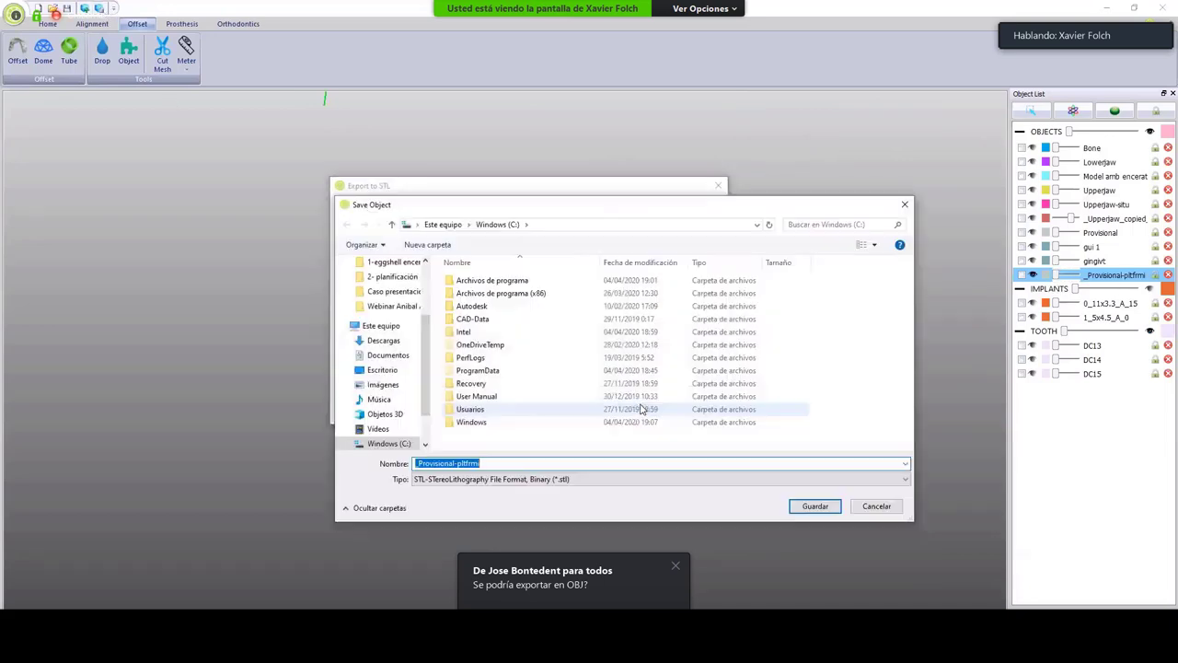
pyautogui.click(382, 369)
pyautogui.doubleClick(483, 347)
pyautogui.doubleClick(494, 293)
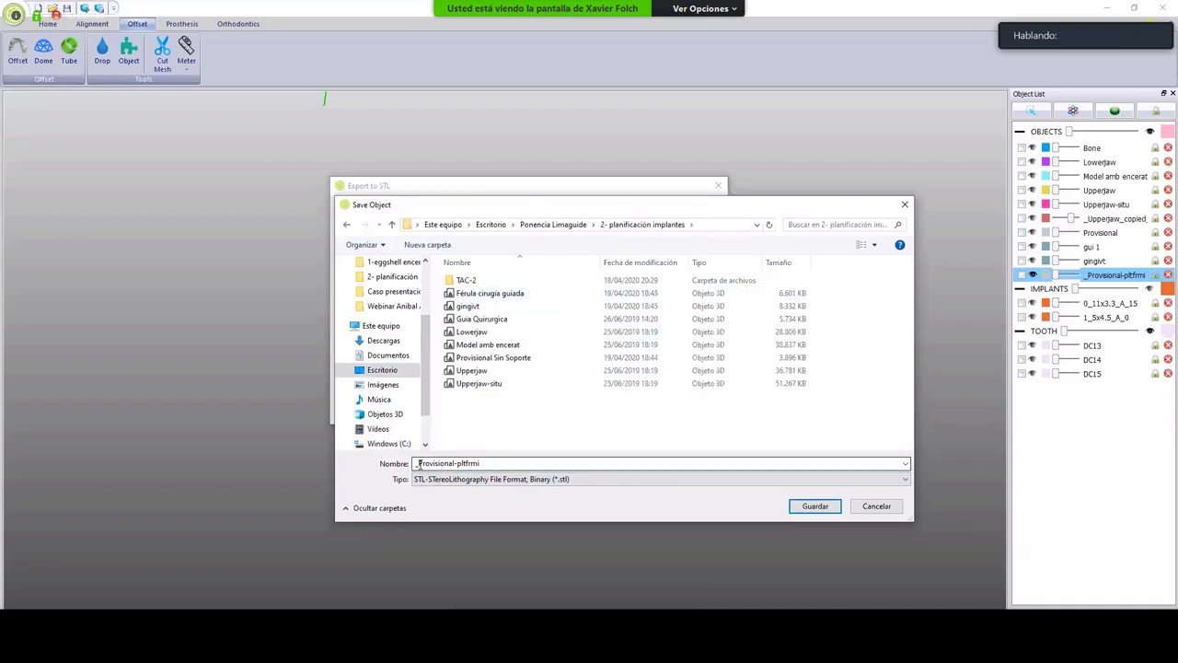
# Name the export file "Provisional con estabilizador", keep the binary STL format after checking the available formats, and save it.
pyautogui.click(420, 464)
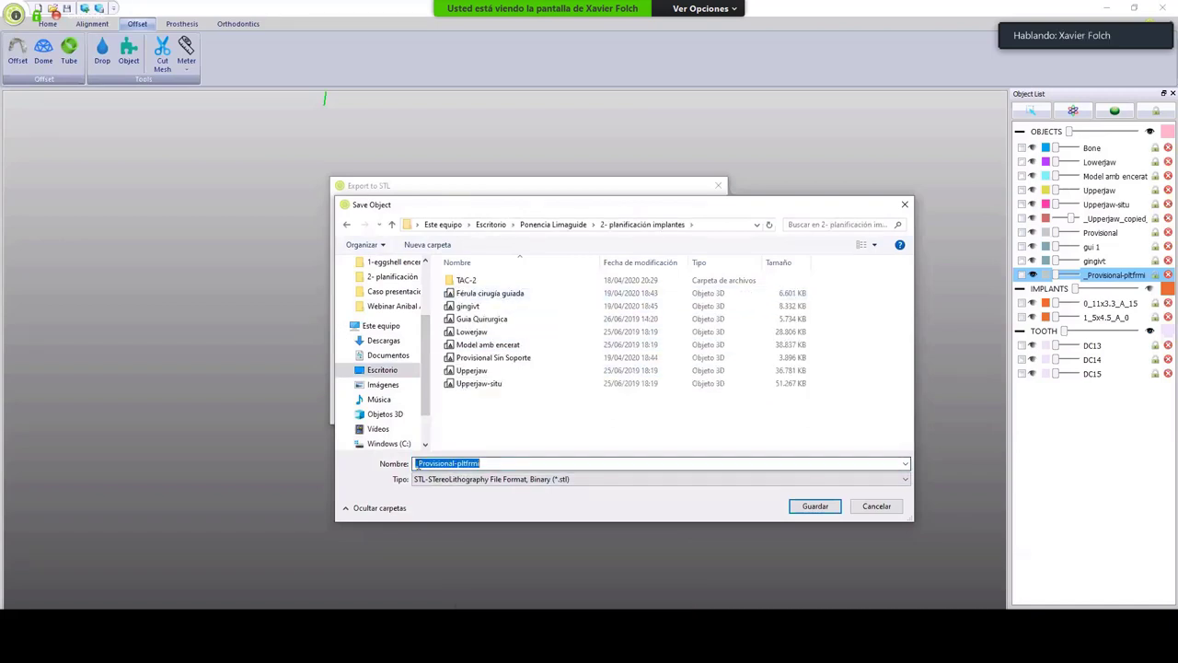
pyautogui.click(419, 464)
pyautogui.press('BackSpace')
pyautogui.click(496, 465)
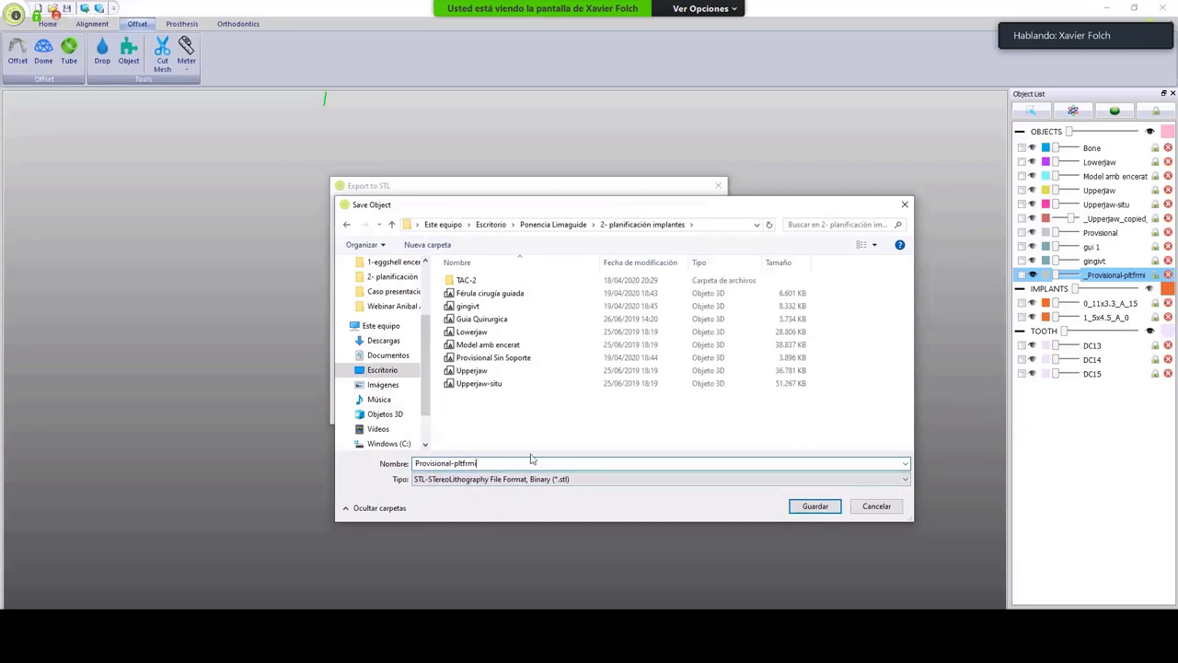
pyautogui.press('BackSpace')
pyautogui.press('BackSpace')
pyautogui.press('BackSpace')
pyautogui.press('BackSpace')
pyautogui.press('BackSpace')
pyautogui.press('BackSpace')
pyautogui.press('BackSpace')
pyautogui.press('BackSpace')
pyautogui.write('con estabilizador')
pyautogui.click(502, 479)
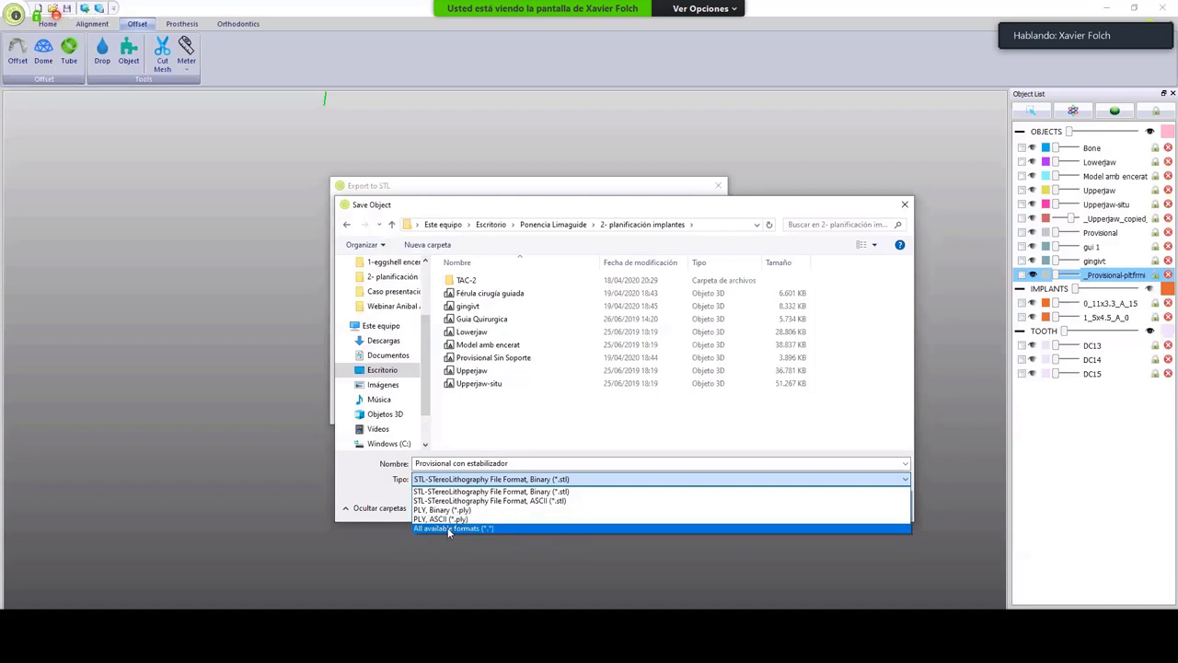
pyautogui.click(435, 494)
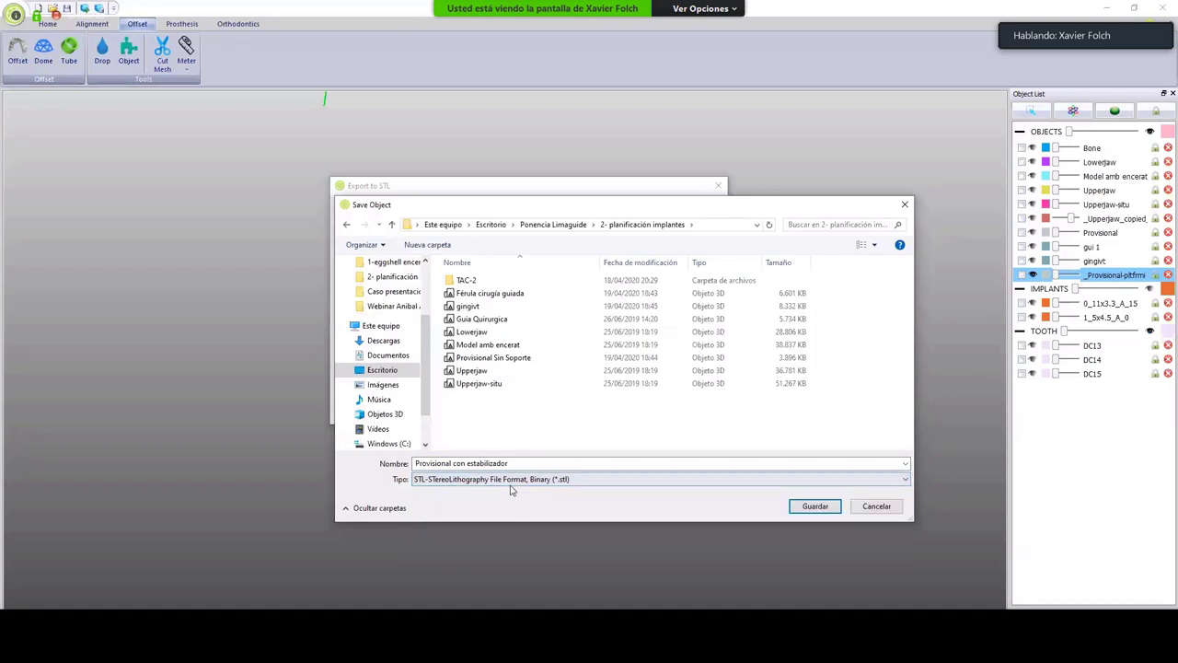
pyautogui.click(815, 506)
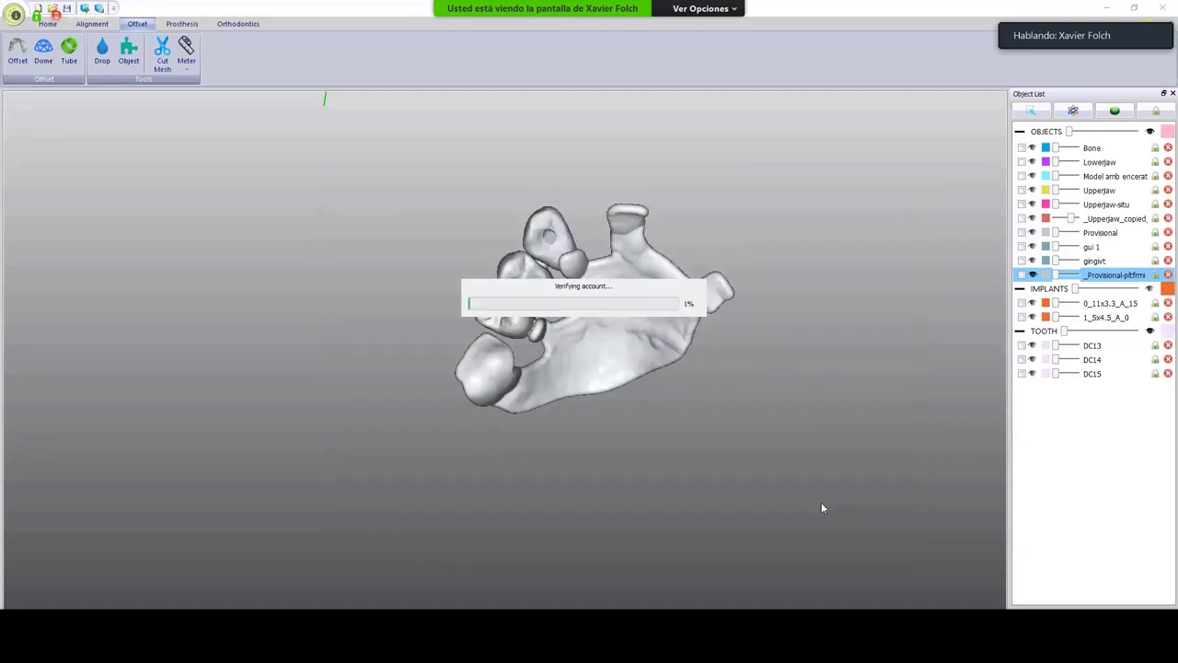
# Replace _Provisional-pltfrmi with the Provisional, display it with the Upperjaw and Lowerjaw, and examine how it fits between the jaws.
pyautogui.moveTo(678, 395); pyautogui.dragTo(685, 494)
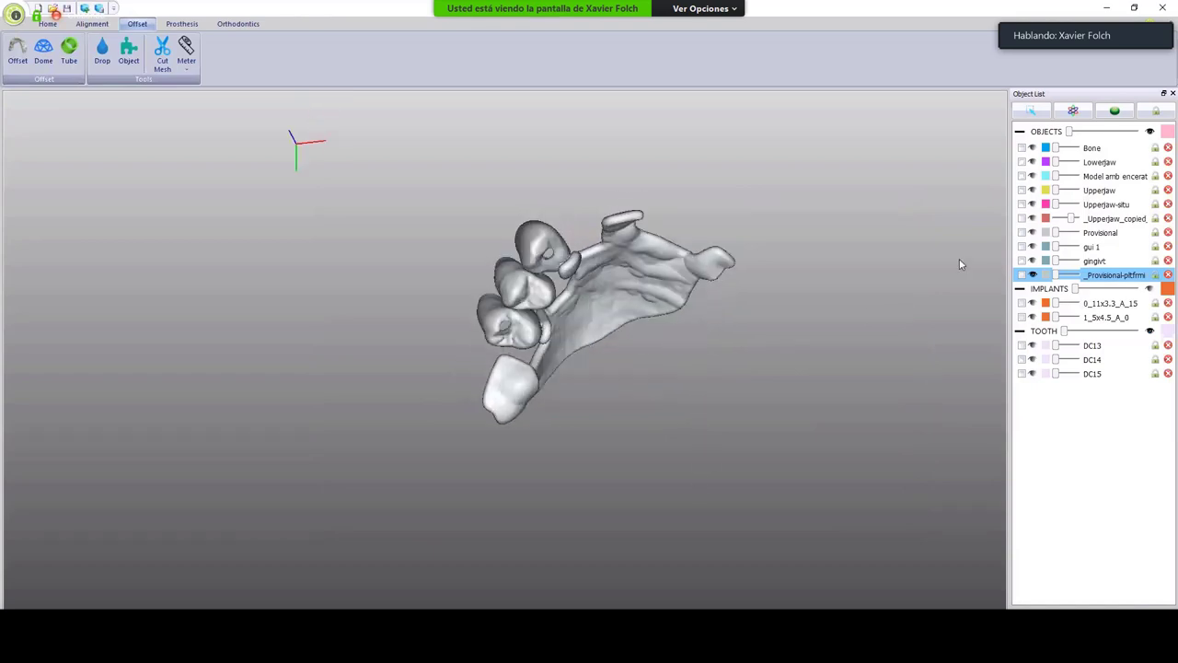
pyautogui.click(1032, 190)
pyautogui.moveTo(611, 272); pyautogui.dragTo(618, 361)
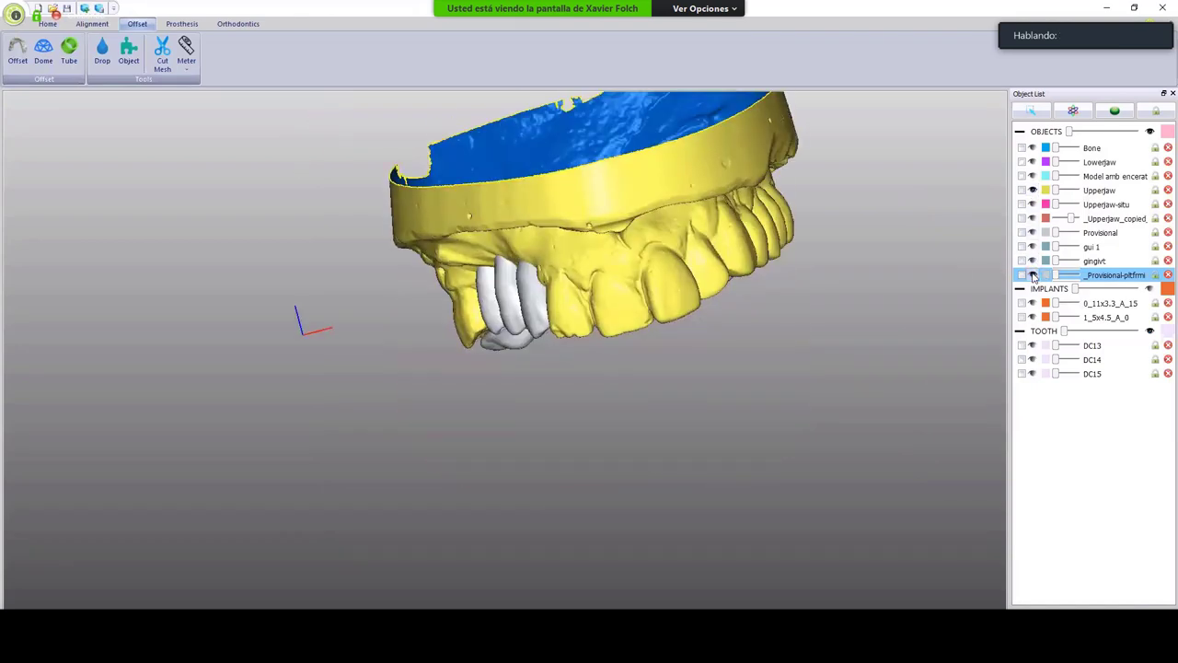
pyautogui.click(1032, 274)
pyautogui.click(1033, 232)
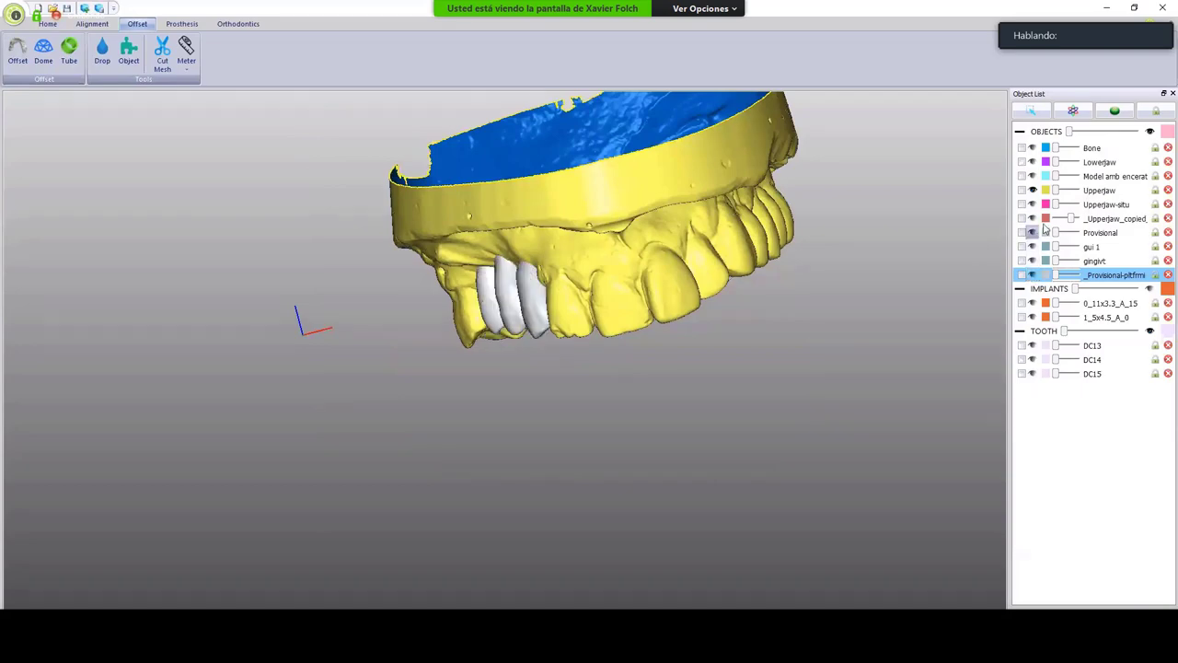
pyautogui.click(1032, 162)
pyautogui.moveTo(673, 263); pyautogui.dragTo(644, 276)
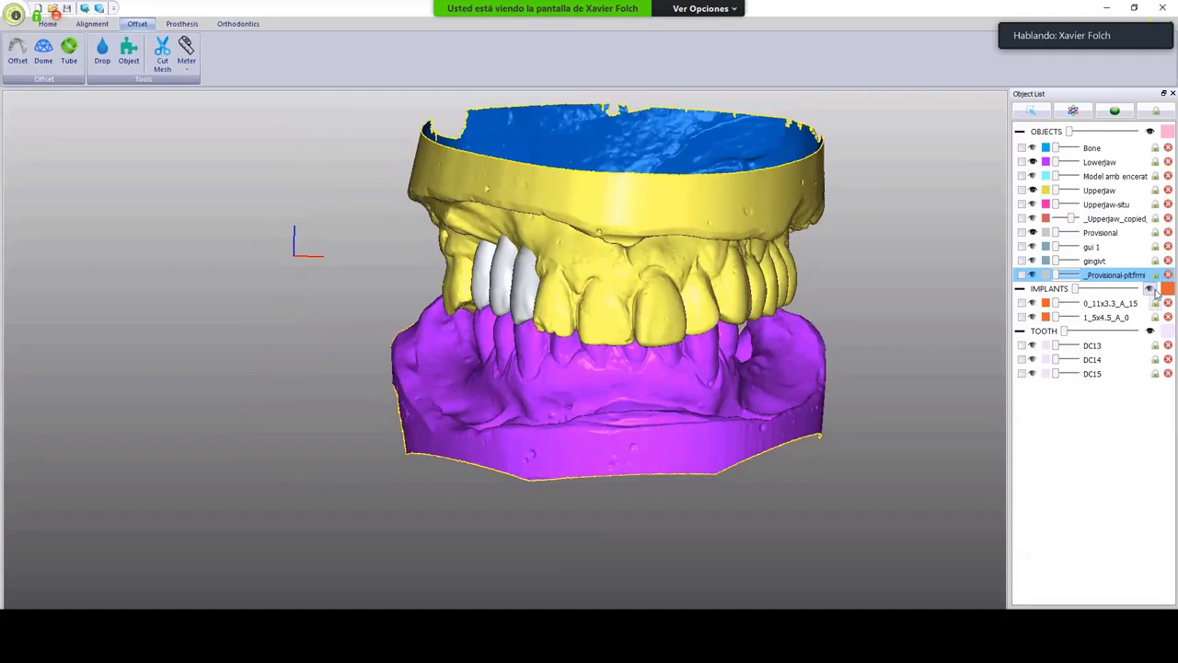
pyautogui.moveTo(481, 391); pyautogui.dragTo(610, 278)
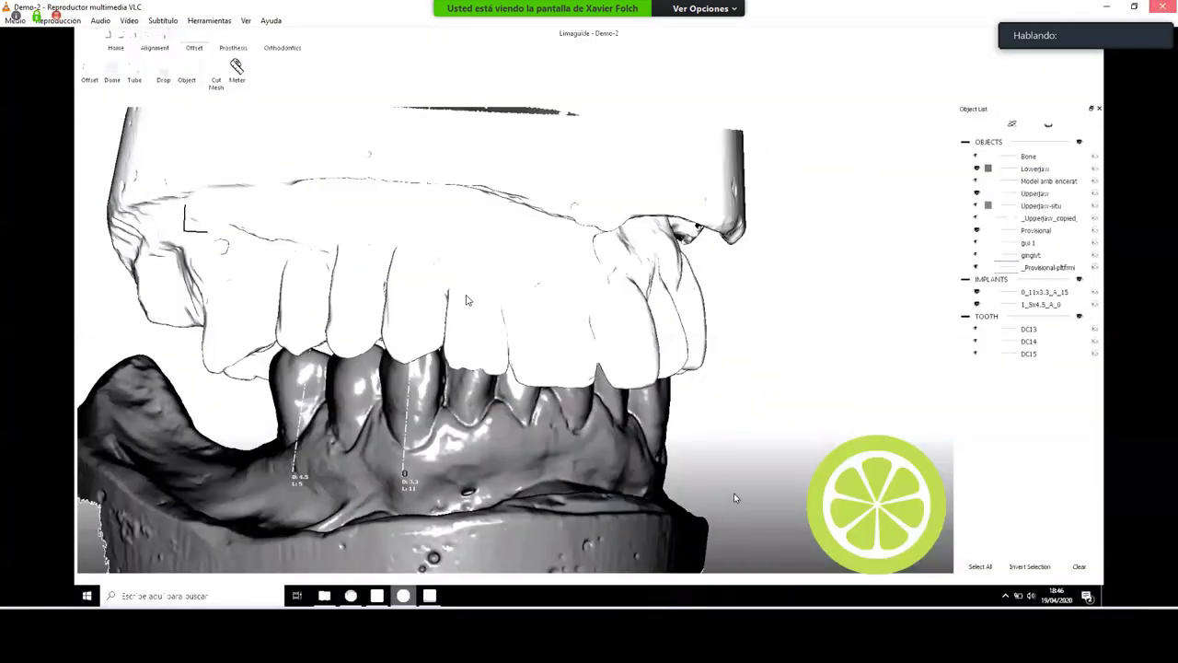
# Switch to VLC media player with the blanquejament video from the 3-blanqueamiento folder and close the Zoom group chat covering it.
pyautogui.click(302, 615)
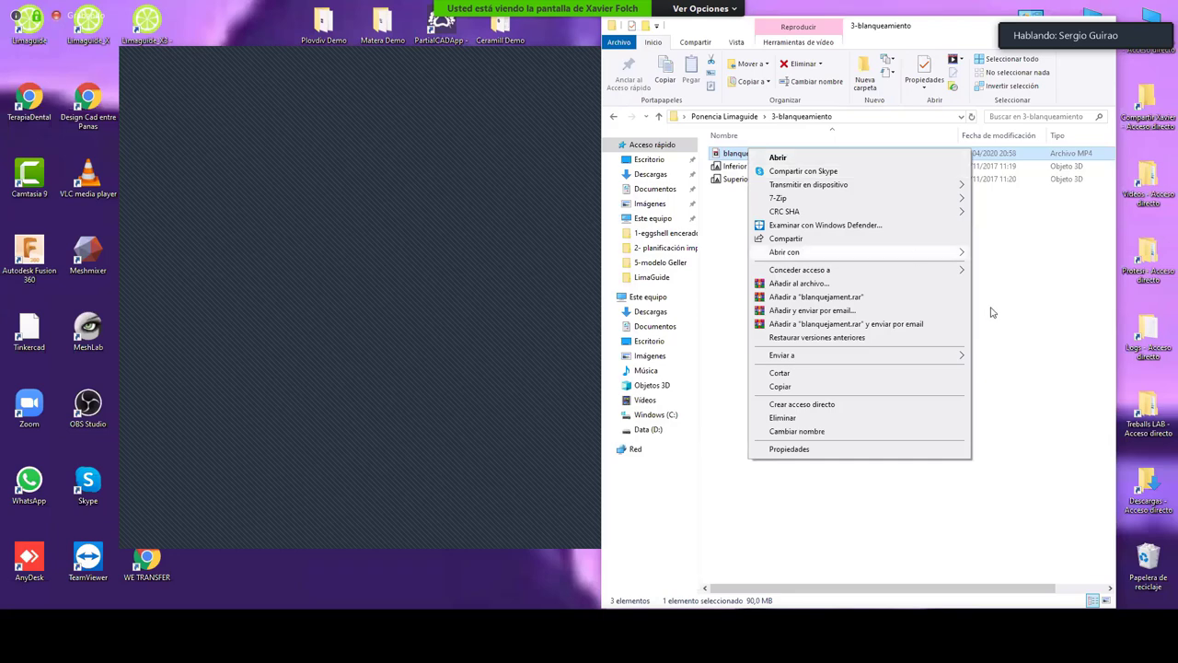
pyautogui.moveTo(856, 252)
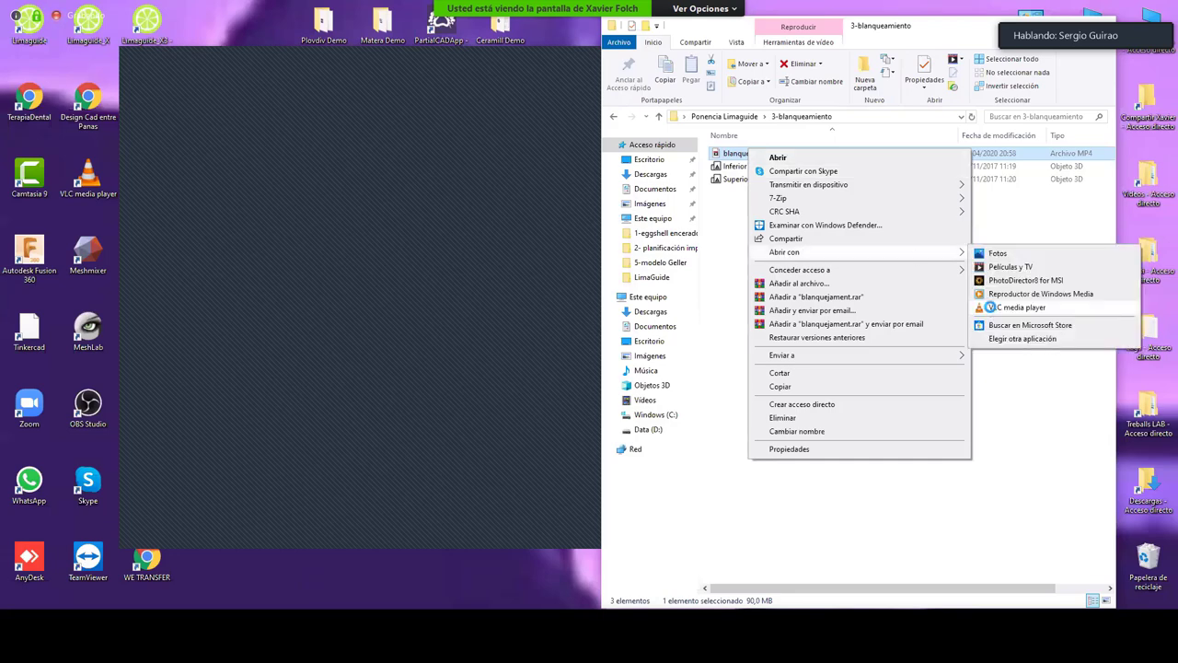
pyautogui.click(991, 310)
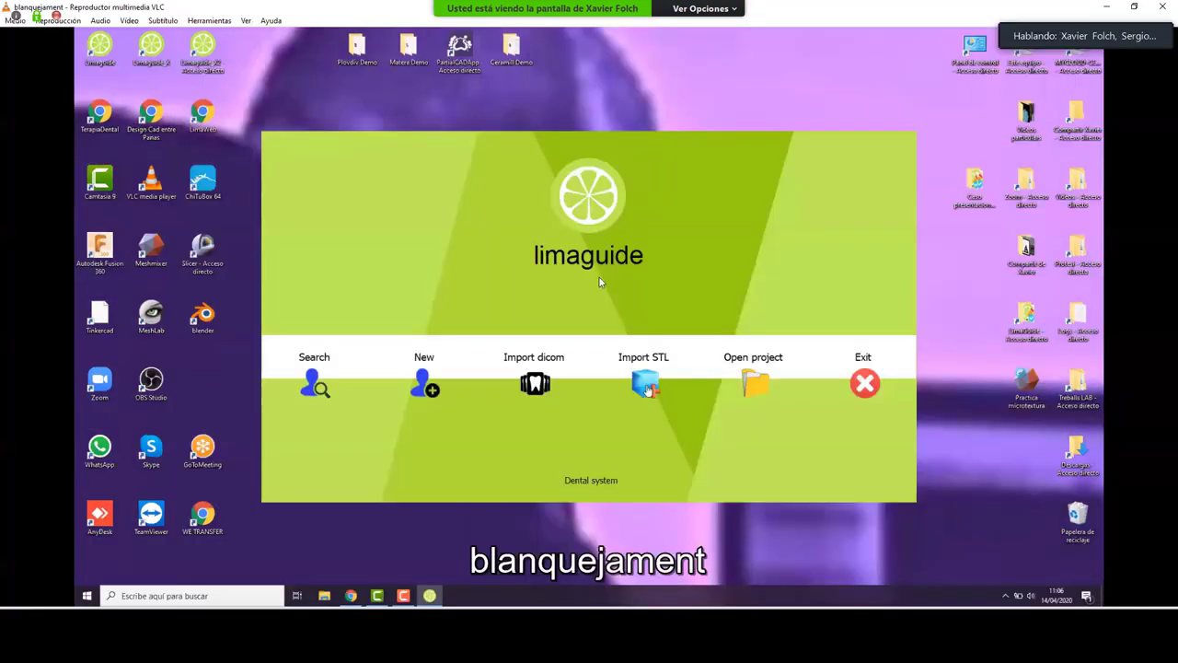
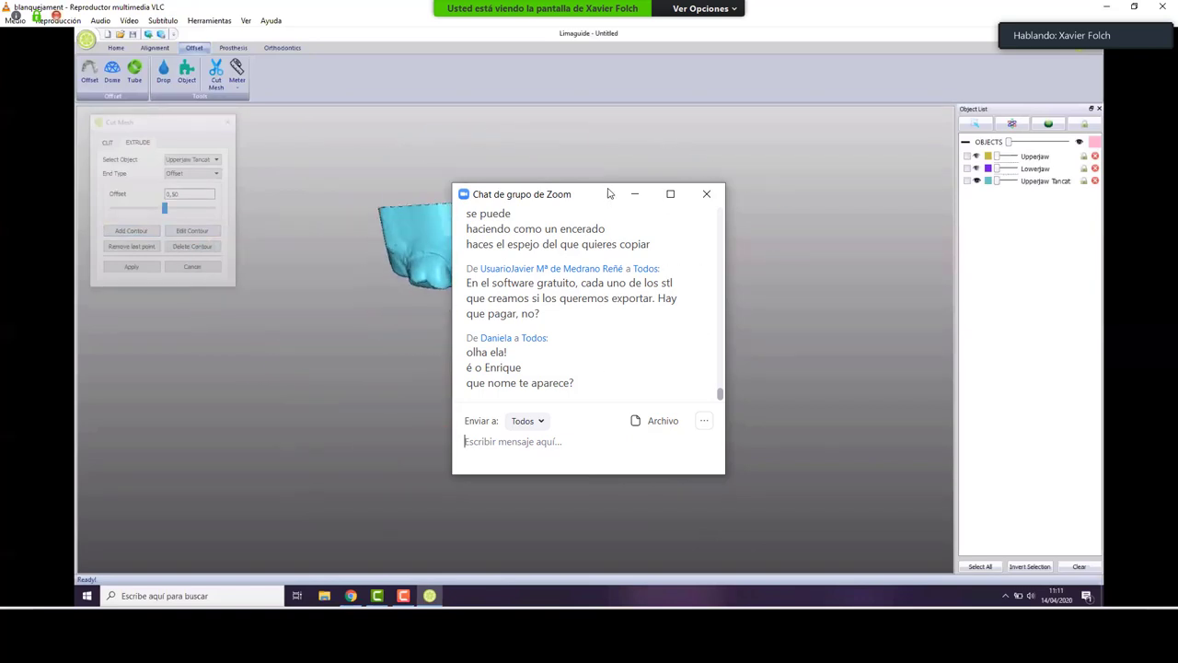
pyautogui.moveTo(608, 194); pyautogui.dragTo(905, 255)
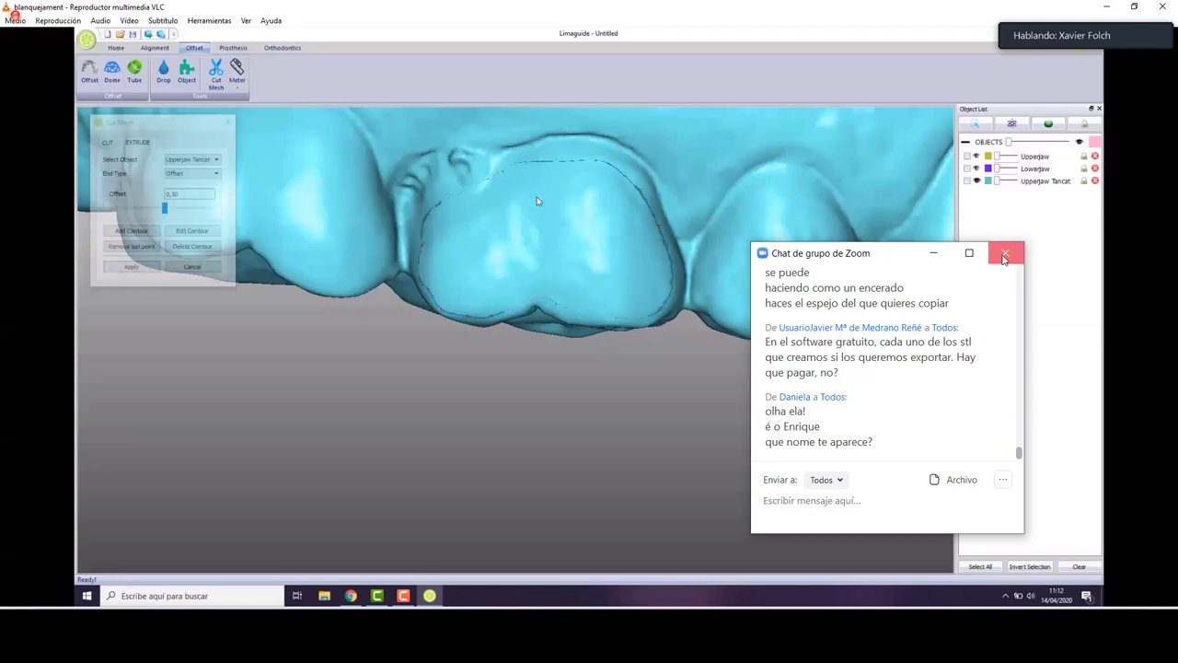
pyautogui.click(1004, 255)
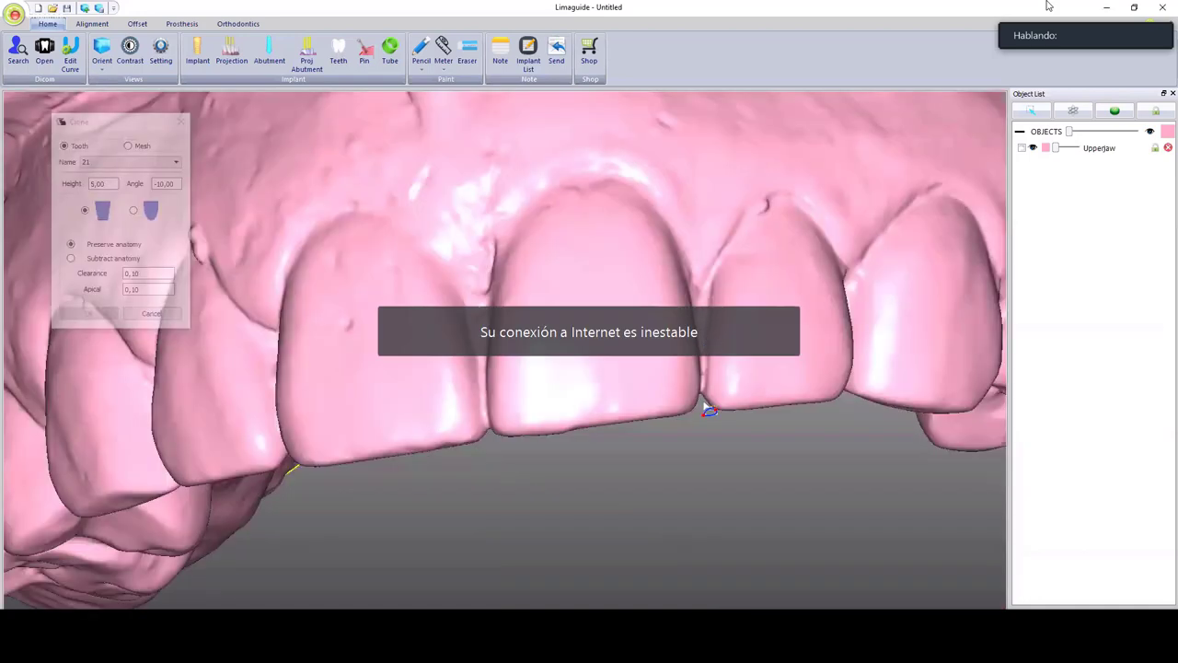
# Trace the clone contour around tooth 21 along its gum line and proximal sides, on both the labial and palatal surfaces.
pyautogui.click(604, 161)
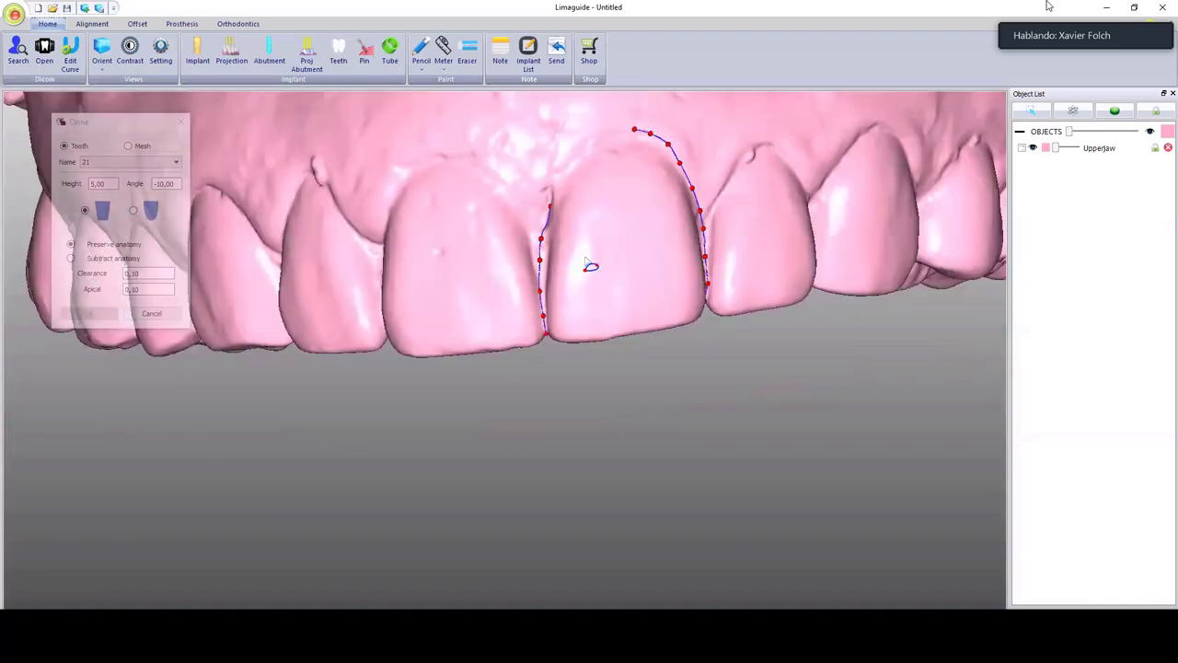
pyautogui.moveTo(557, 296); pyautogui.dragTo(589, 158, button='right')
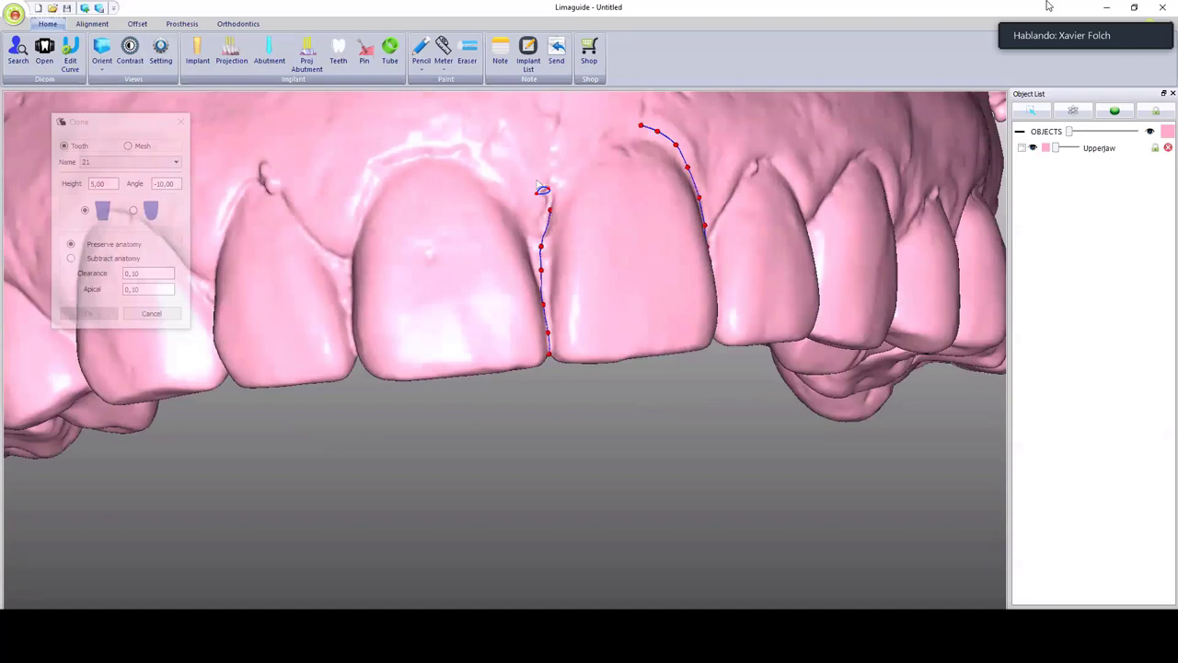
pyautogui.hotkey('ctrl', 'z')
pyautogui.scroll(3, 536, 184)
pyautogui.press('t')
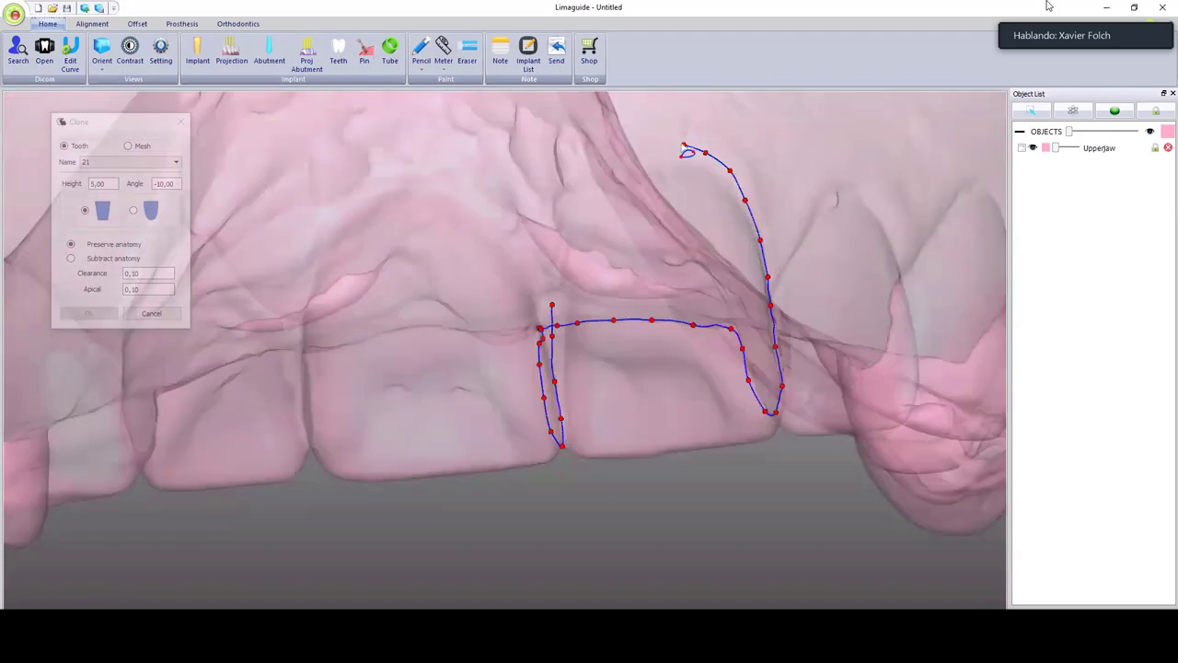
pyautogui.press('t')
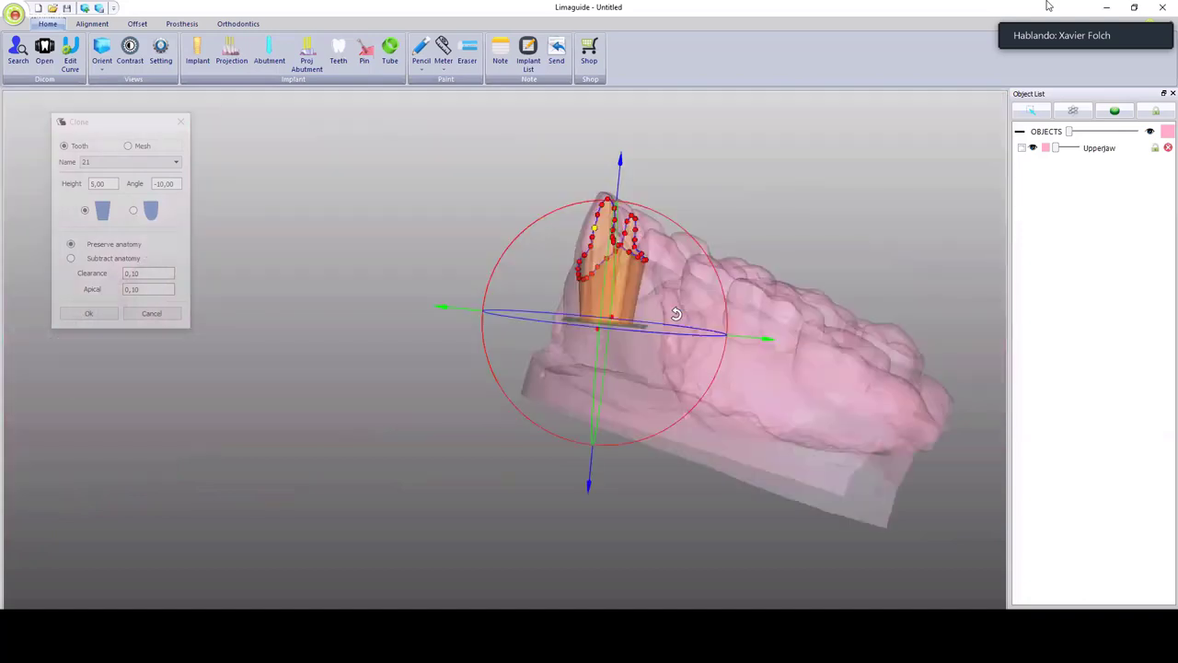
# Check the die direction from the side and back, and clone tooth 21 with height 5.00, angle -10.00 and Preserve anatomy.
pyautogui.moveTo(676, 314); pyautogui.dragTo(677, 304, button='middle')
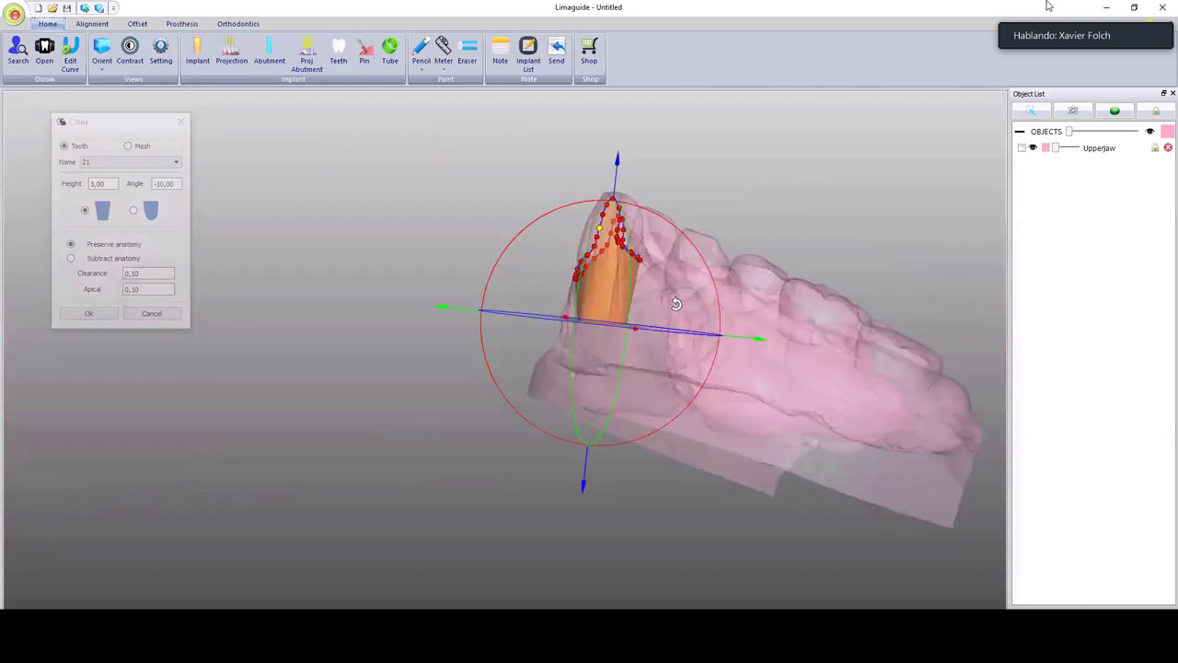
pyautogui.moveTo(676, 307); pyautogui.dragTo(571, 345)
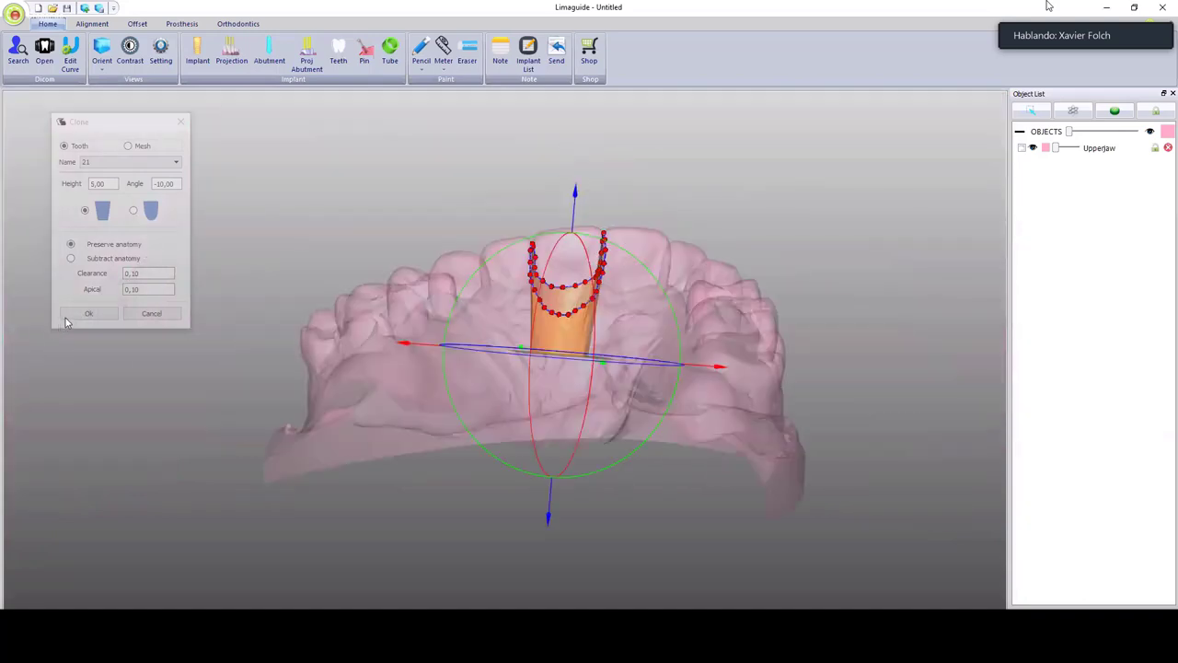
pyautogui.click(74, 318)
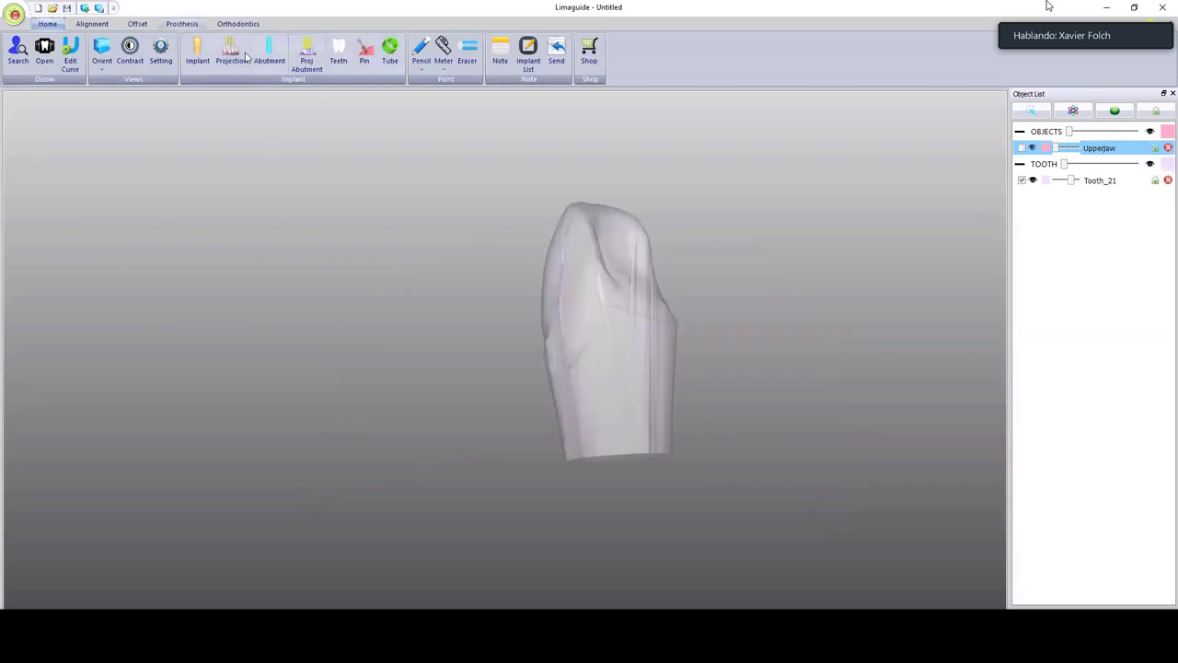
# Examine the cloned Tooth_21 on its own from several sides, and display the Upperjaw in its place to inspect the teeth and gum.
pyautogui.scroll(-1, 247, 57)
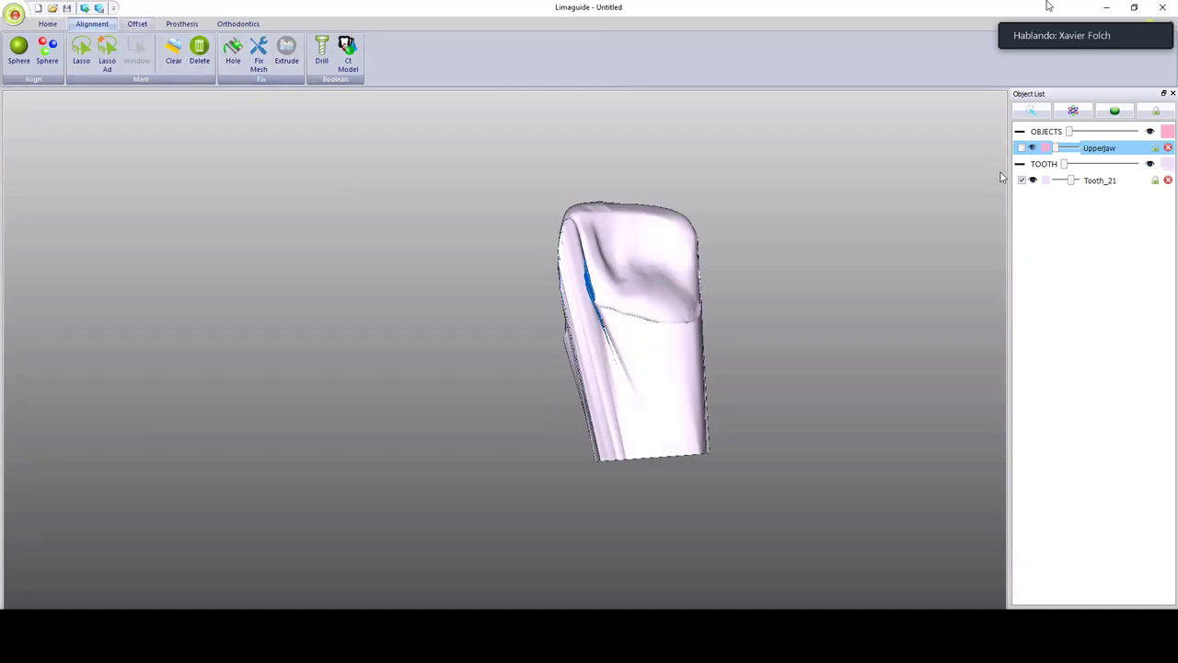
pyautogui.moveTo(602, 315); pyautogui.dragTo(725, 327)
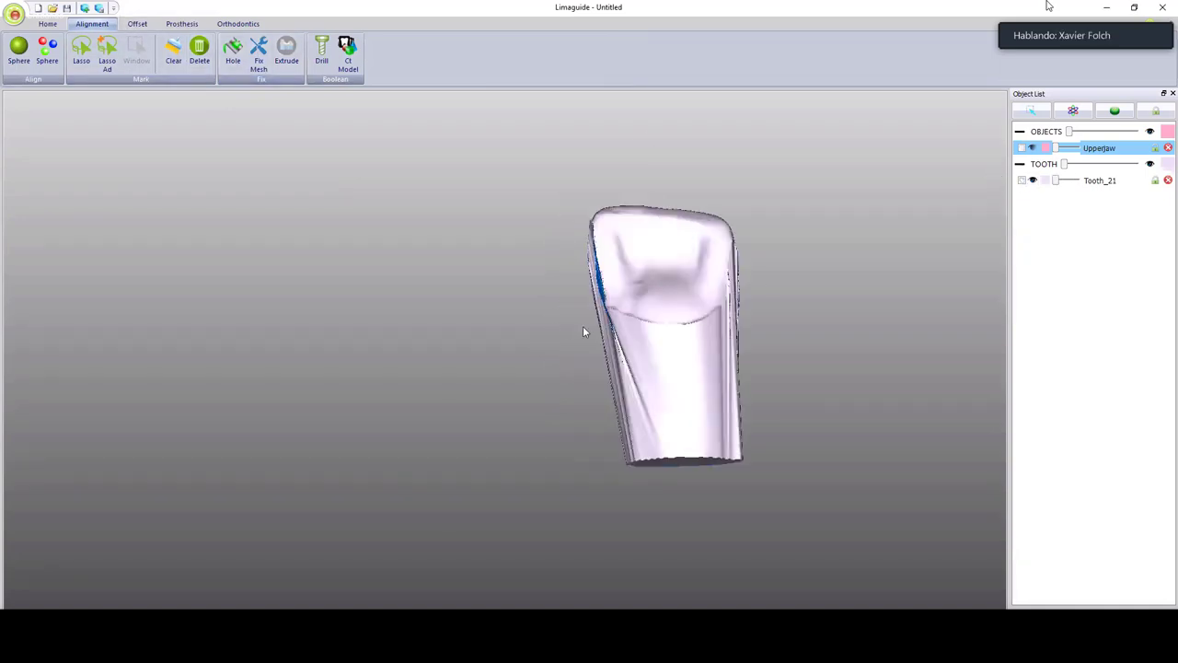
pyautogui.moveTo(584, 332); pyautogui.dragTo(447, 339, button='middle')
pyautogui.scroll(1, 446, 340)
pyautogui.moveTo(453, 327); pyautogui.dragTo(479, 320)
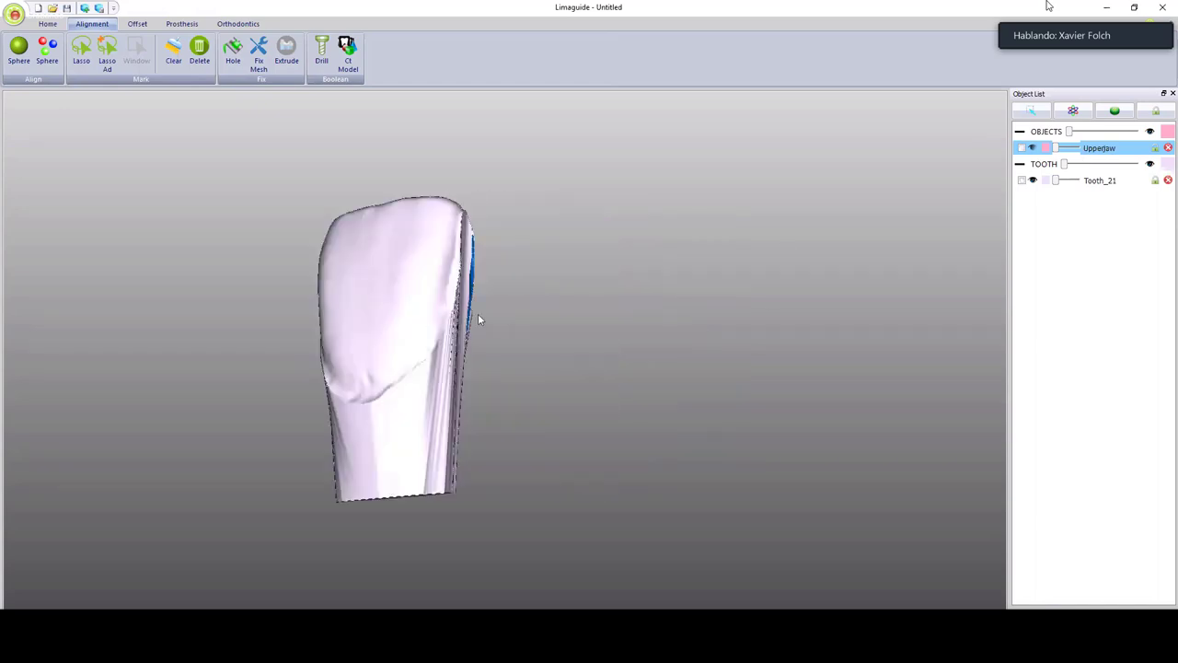
pyautogui.click(1036, 149)
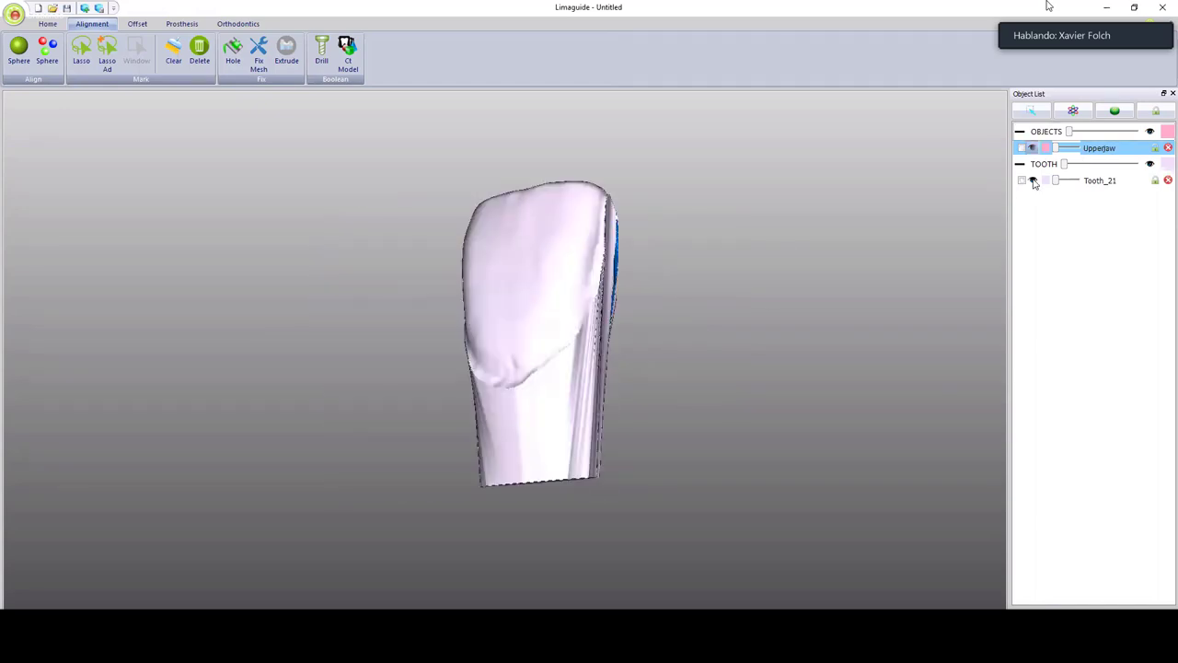
pyautogui.click(1033, 181)
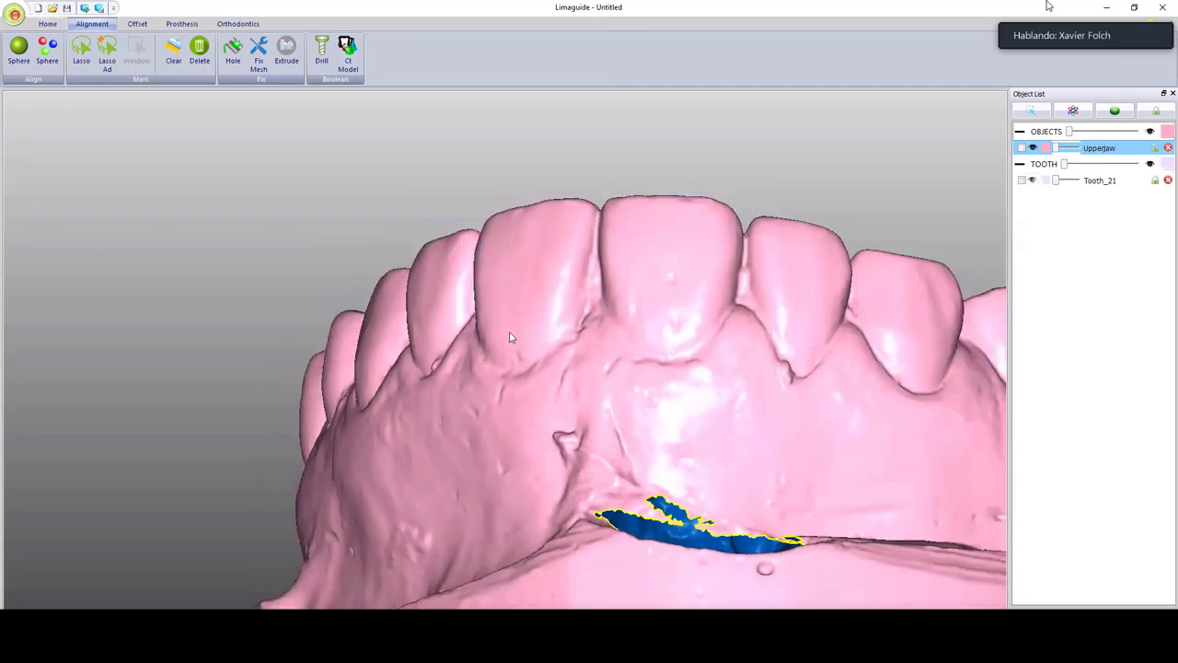
pyautogui.moveTo(509, 333); pyautogui.dragTo(530, 377)
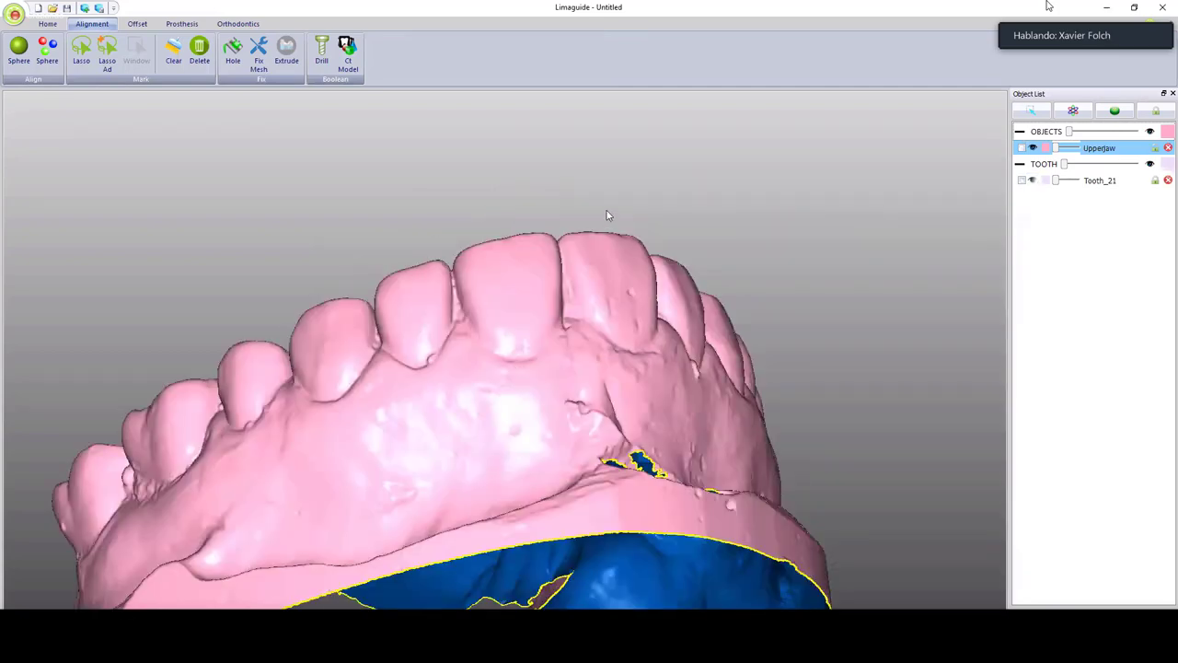
pyautogui.moveTo(607, 215); pyautogui.dragTo(607, 179)
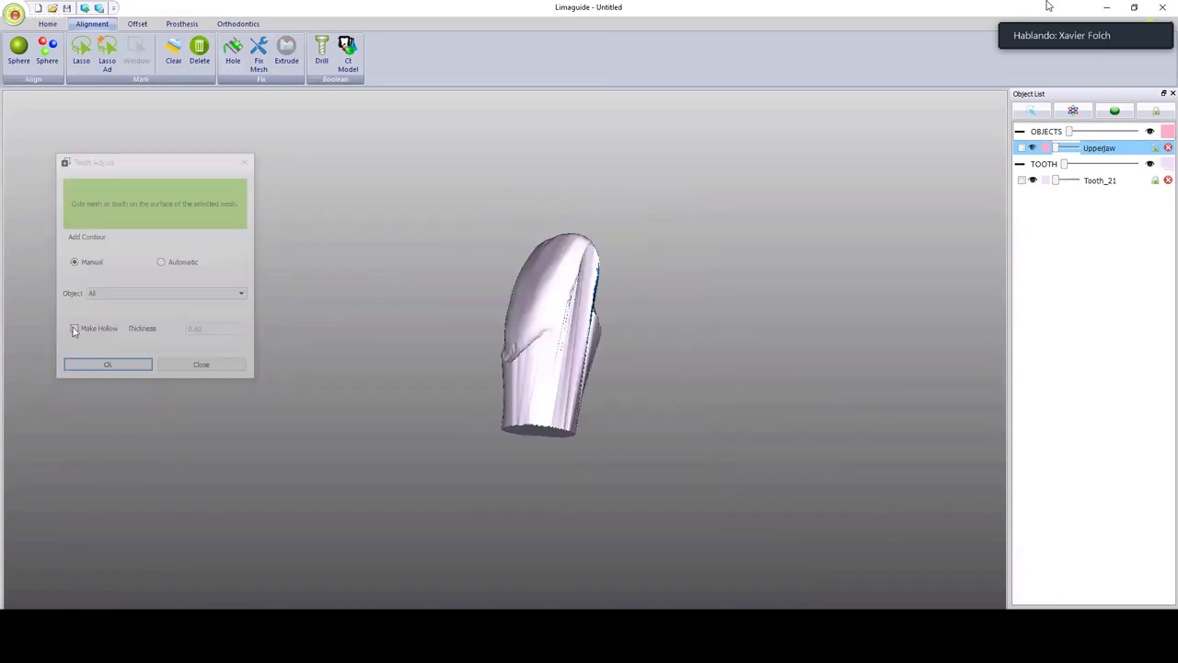
# Enable Make Hollow with a thickness of 0.60 for the tooth adjustment and place the first manual contour points across one proximal side.
pyautogui.click(75, 328)
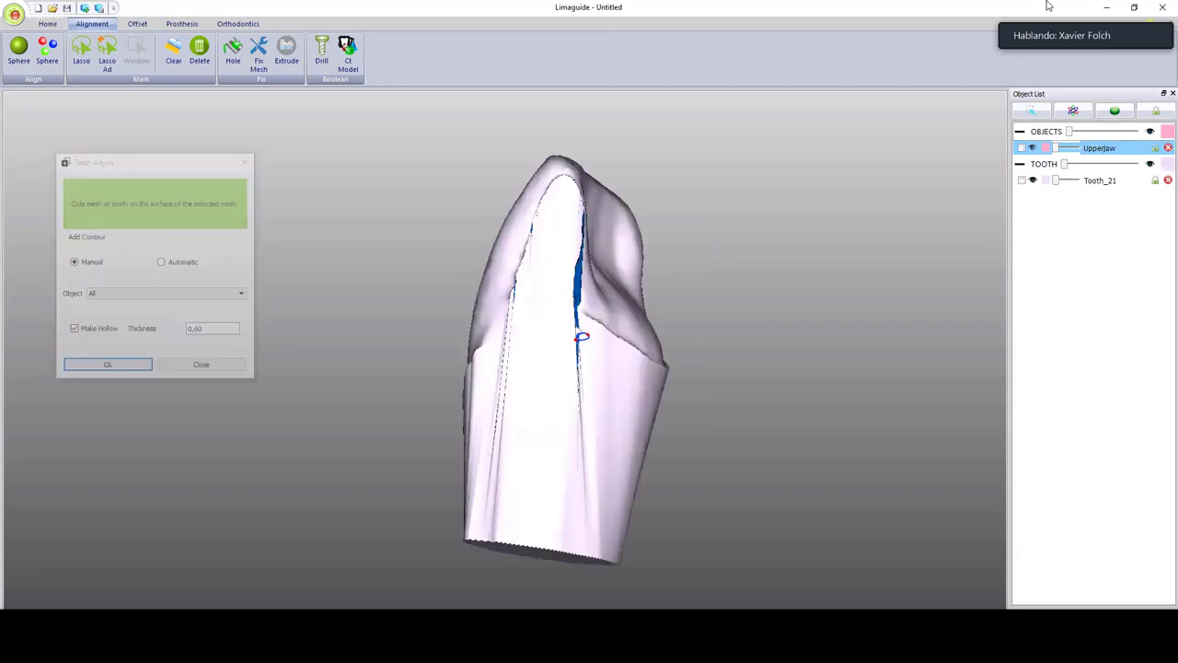
pyautogui.click(577, 325)
pyautogui.click(559, 313)
pyautogui.click(537, 307)
pyautogui.click(510, 322)
pyautogui.moveTo(503, 329); pyautogui.dragTo(666, 304, button='middle')
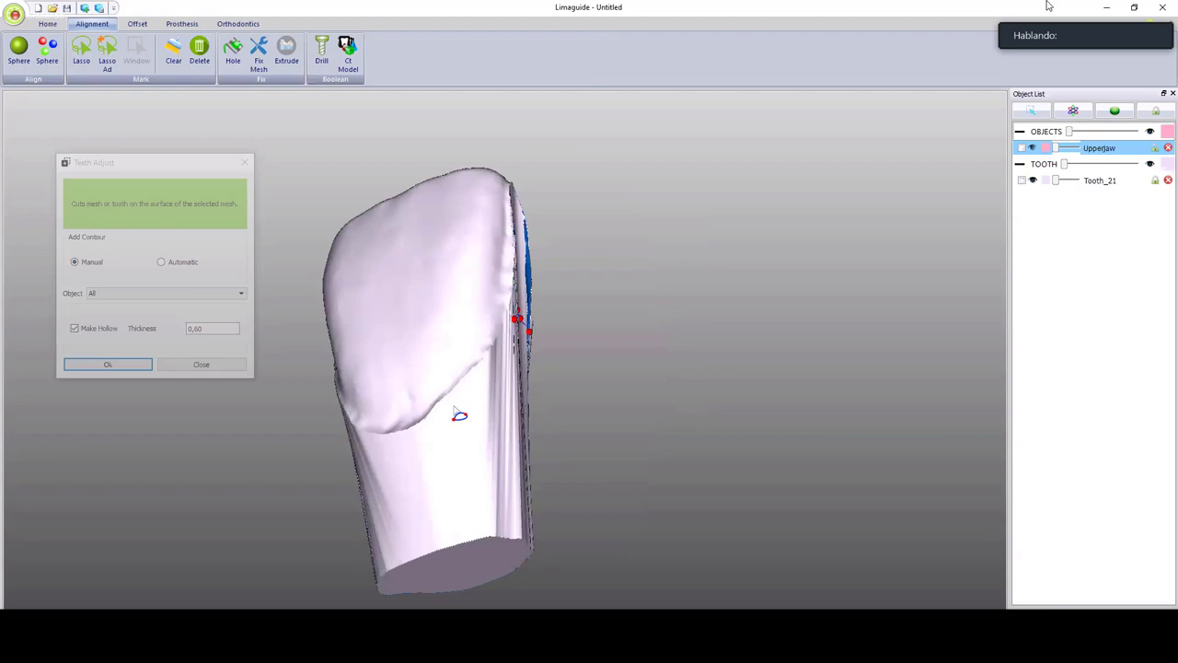
# Try to continue the cut contour just below the labial gum margin of Tooth_21.
pyautogui.click(456, 417)
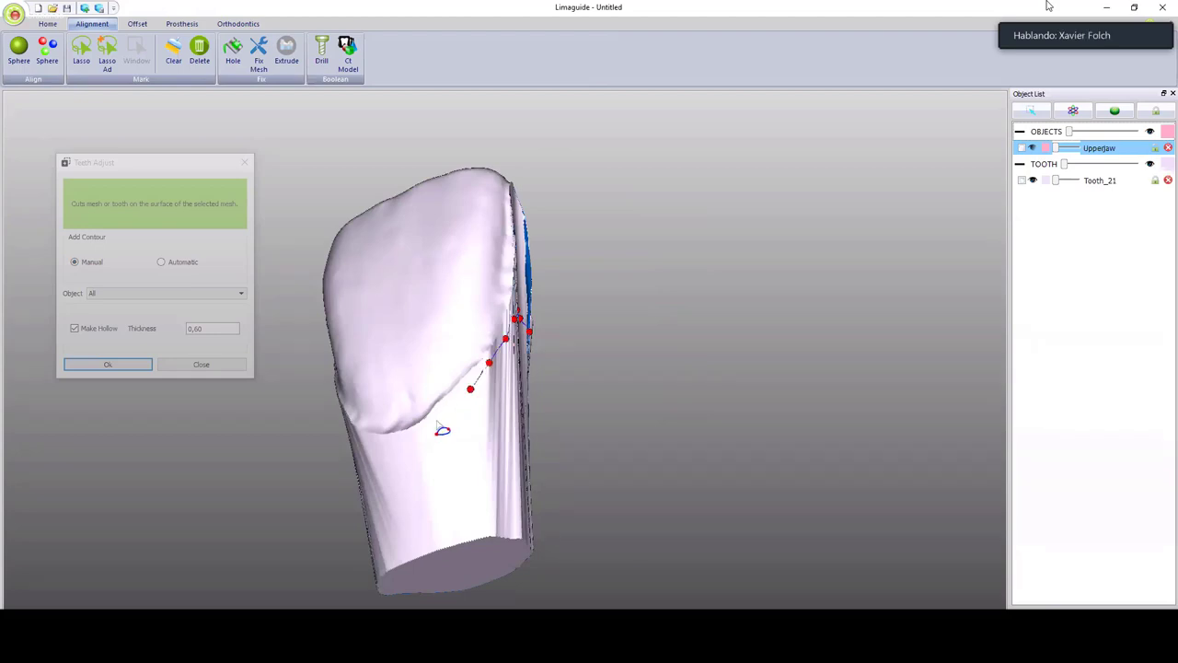
pyautogui.click(437, 421)
pyautogui.click(419, 429)
pyautogui.click(385, 446)
pyautogui.moveTo(390, 440); pyautogui.dragTo(284, 408, button='middle')
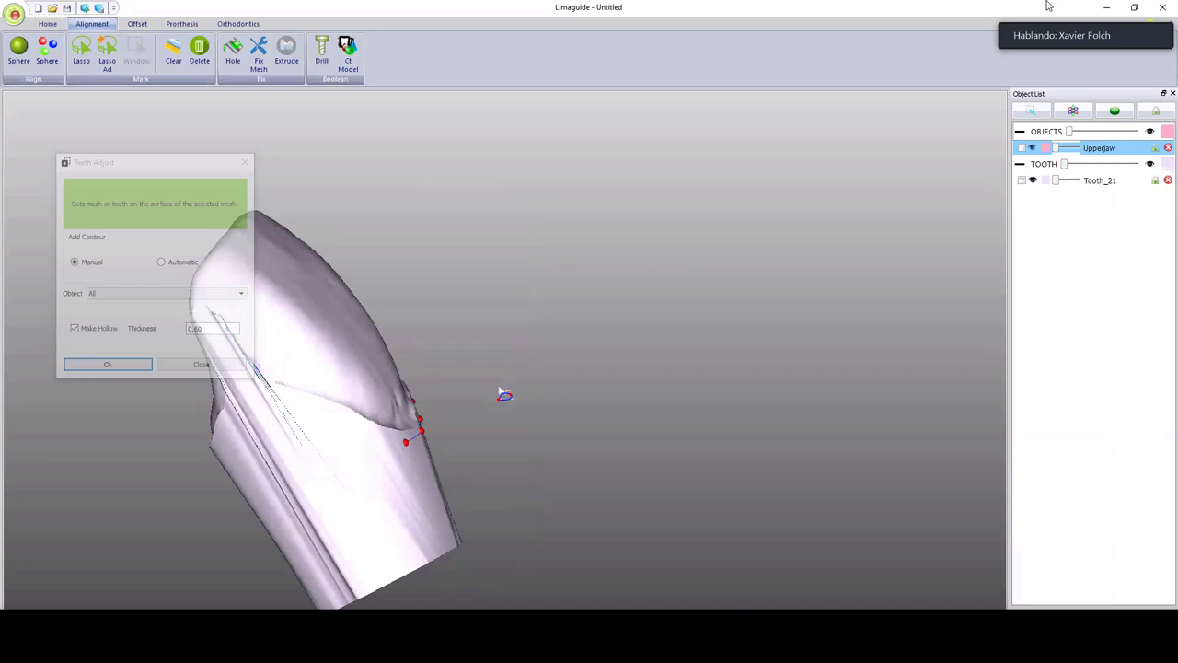
# Try to carry the cut contour around the opposite proximal side of Tooth_21 and back along the palatal margin.
pyautogui.click(390, 439)
pyautogui.click(358, 427)
pyautogui.click(331, 415)
pyautogui.click(294, 408)
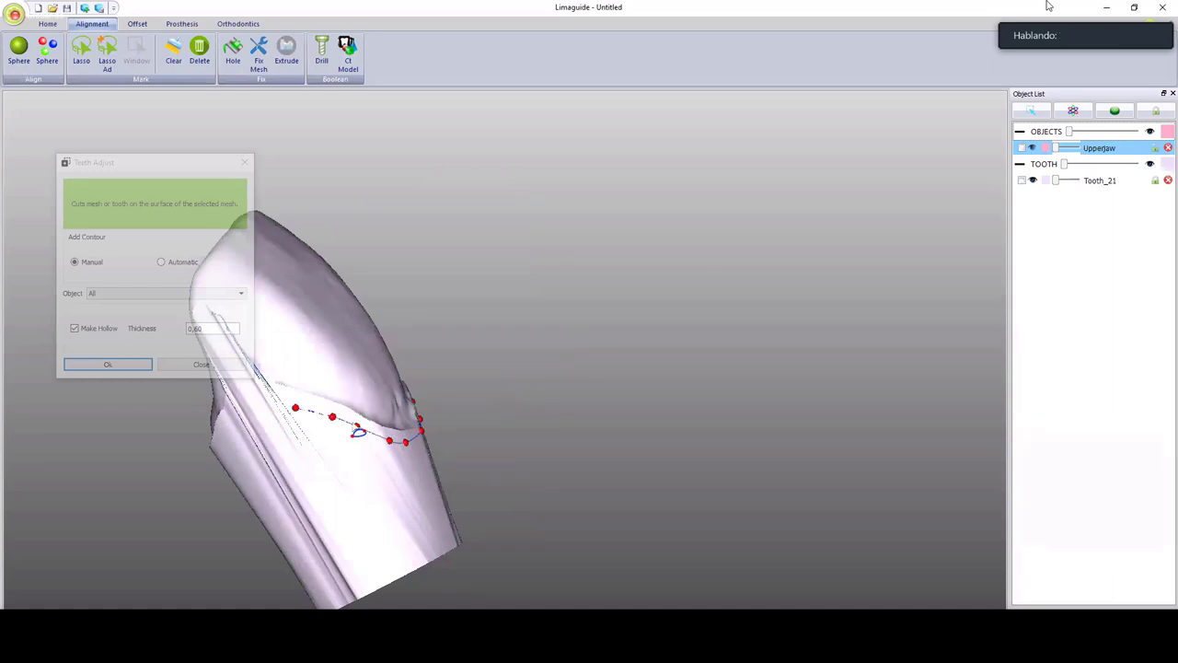
pyautogui.click(259, 406)
pyautogui.click(235, 417)
pyautogui.moveTo(425, 401); pyautogui.dragTo(357, 410, button='middle')
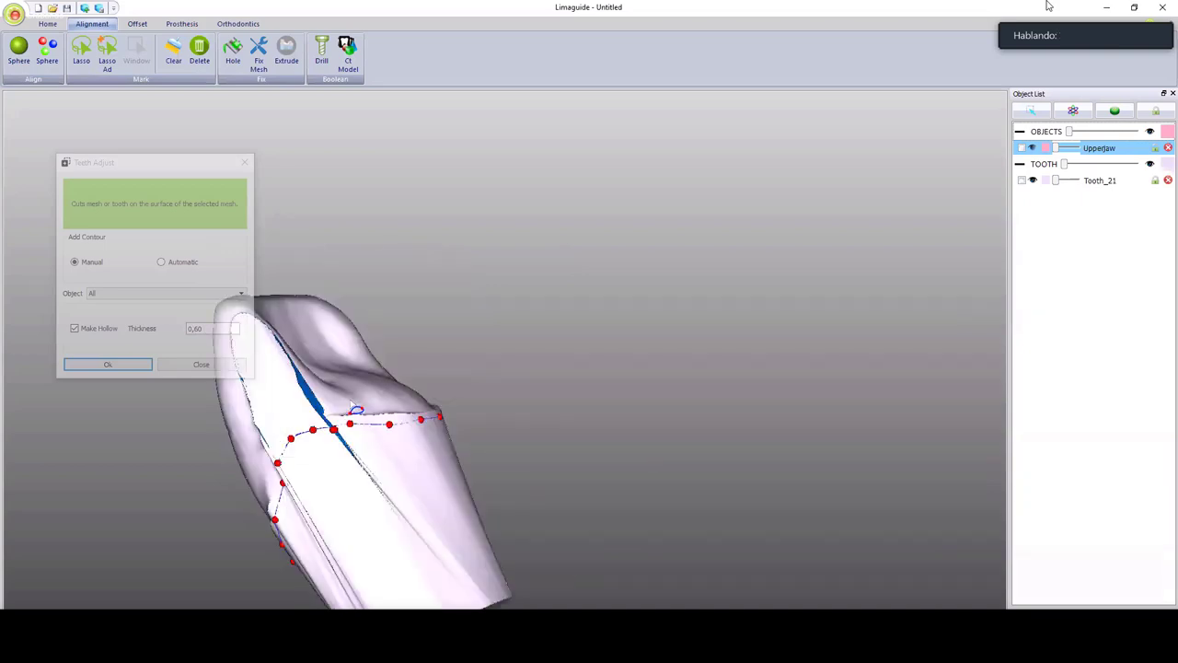
# Examine closely how the contour's start and end points meet over the narrow groove on the proximal side of the tooth.
pyautogui.scroll(-3, 356, 409)
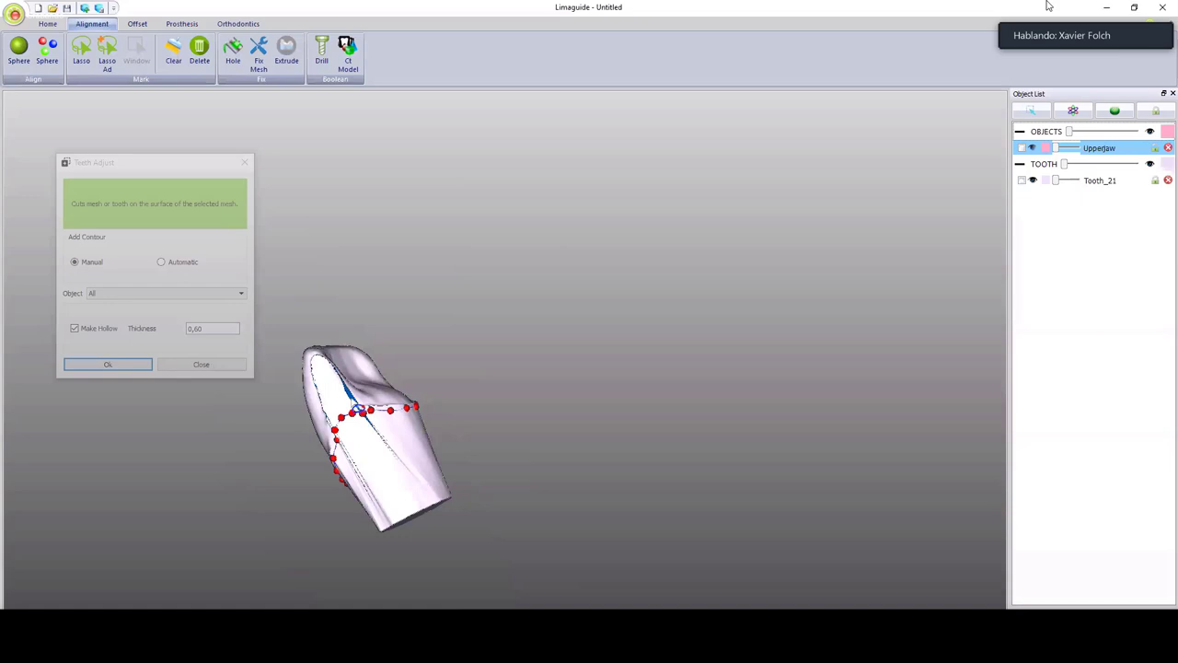
pyautogui.scroll(5, 357, 409)
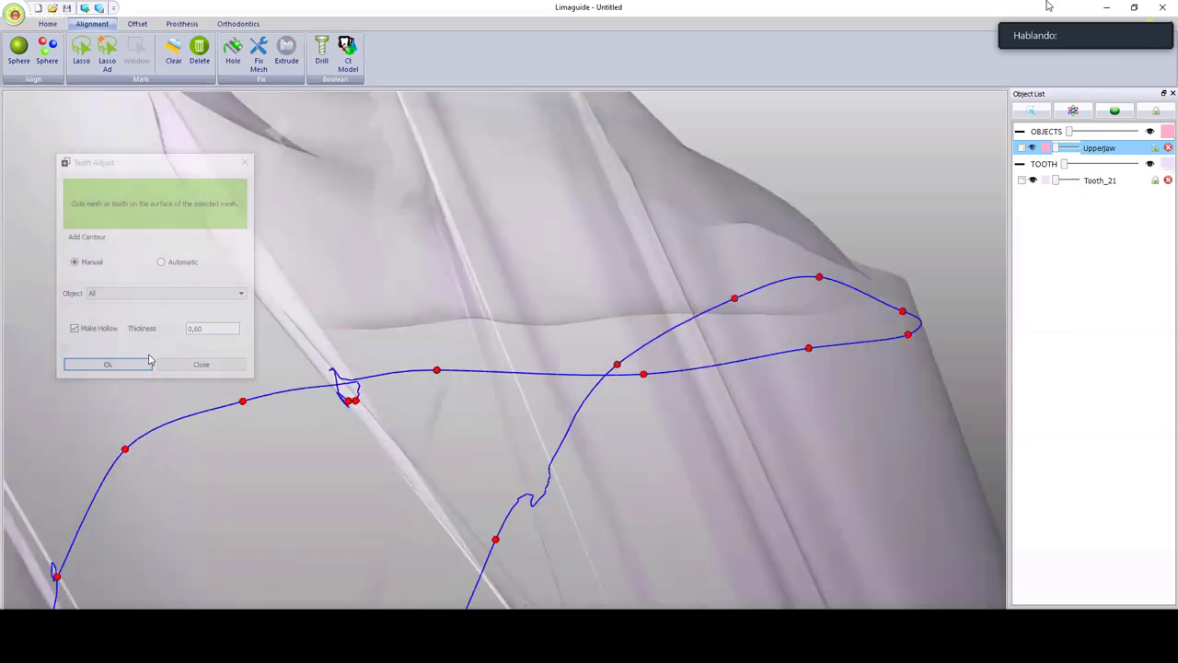
pyautogui.scroll(-3, 531, 281)
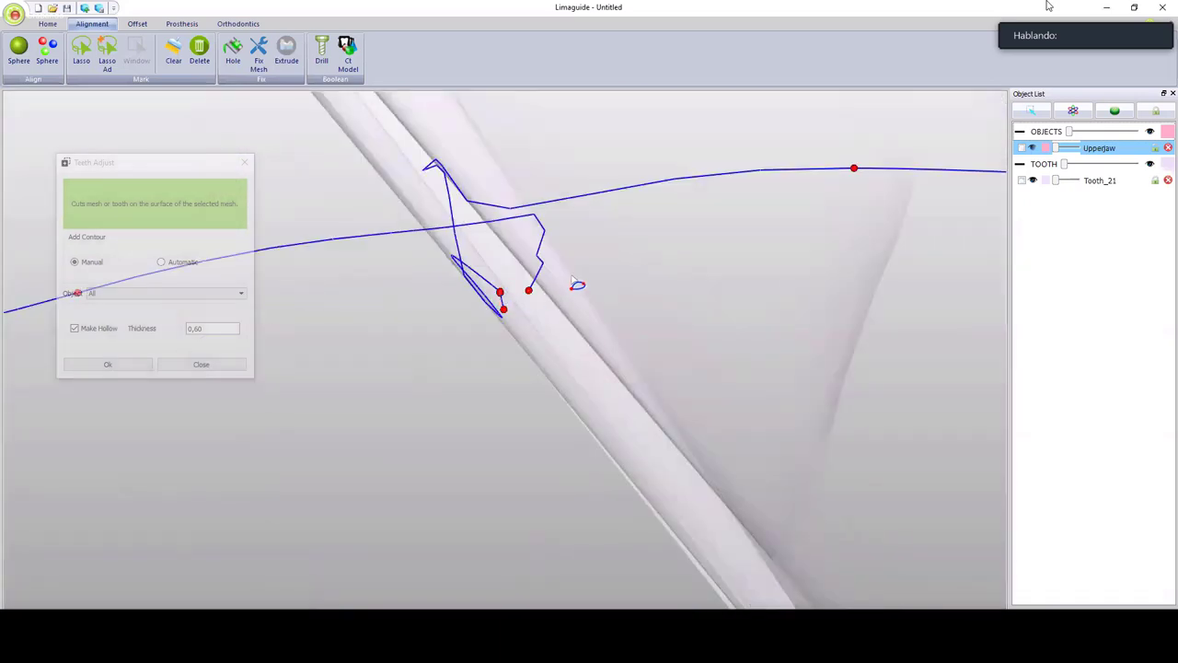
pyautogui.scroll(-4, 592, 278)
pyautogui.moveTo(460, 111); pyautogui.dragTo(697, 270, button='middle')
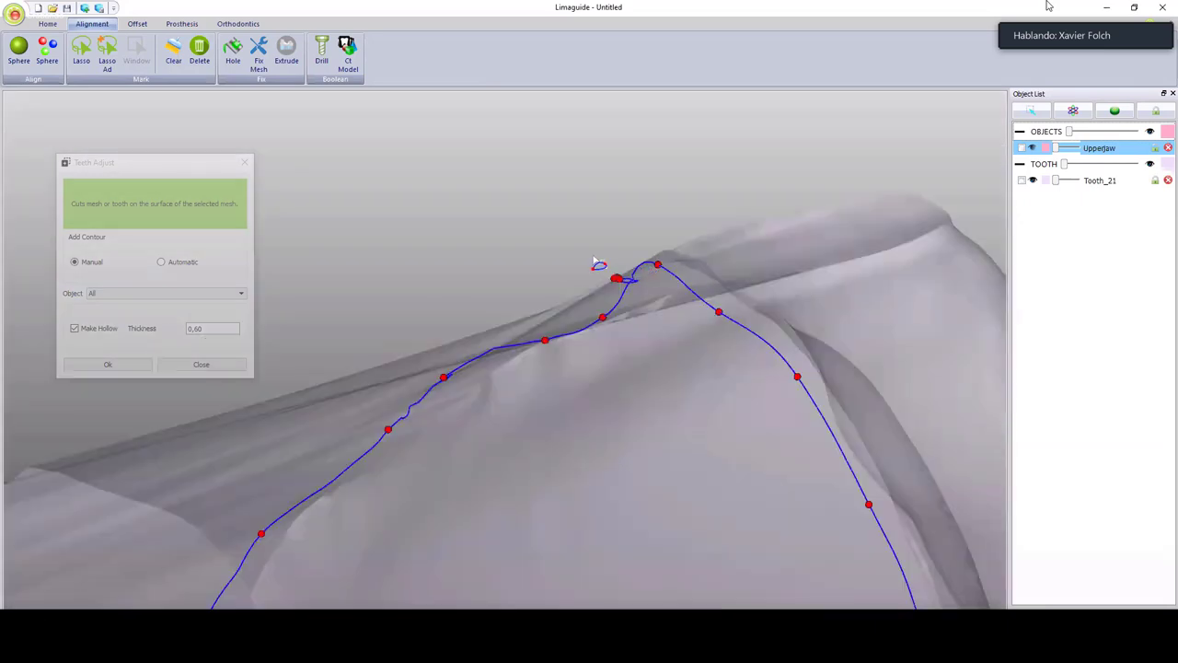
pyautogui.moveTo(569, 266); pyautogui.dragTo(592, 352, button='middle')
pyautogui.moveTo(571, 225); pyautogui.dragTo(563, 249)
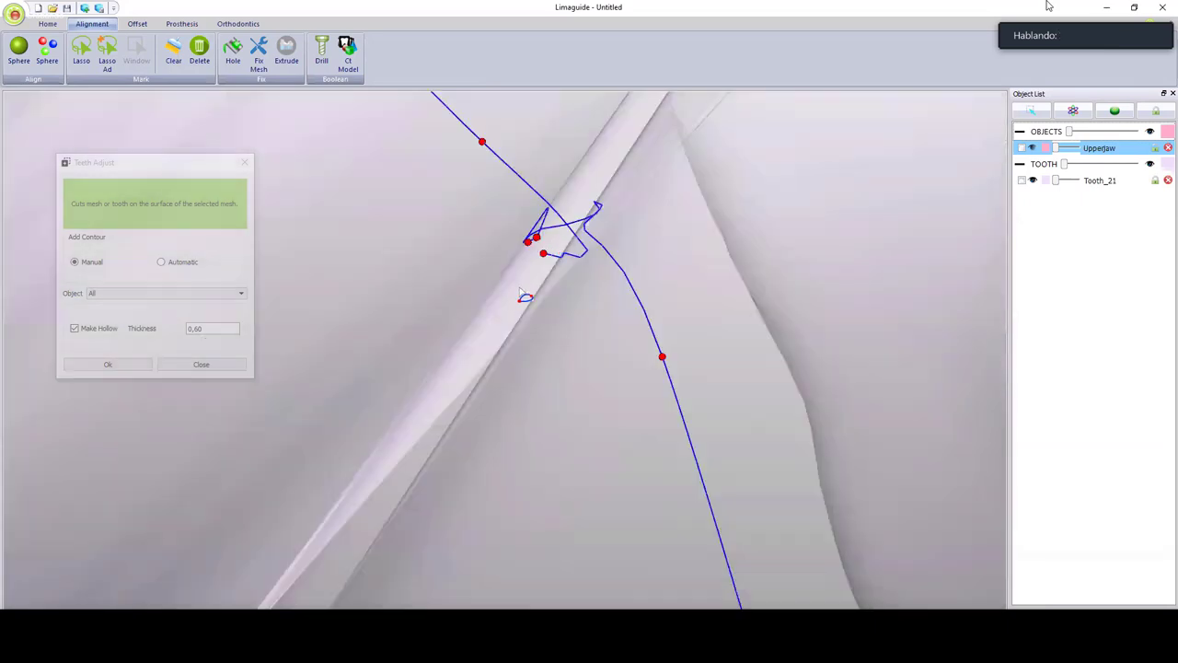
pyautogui.scroll(3, 520, 292)
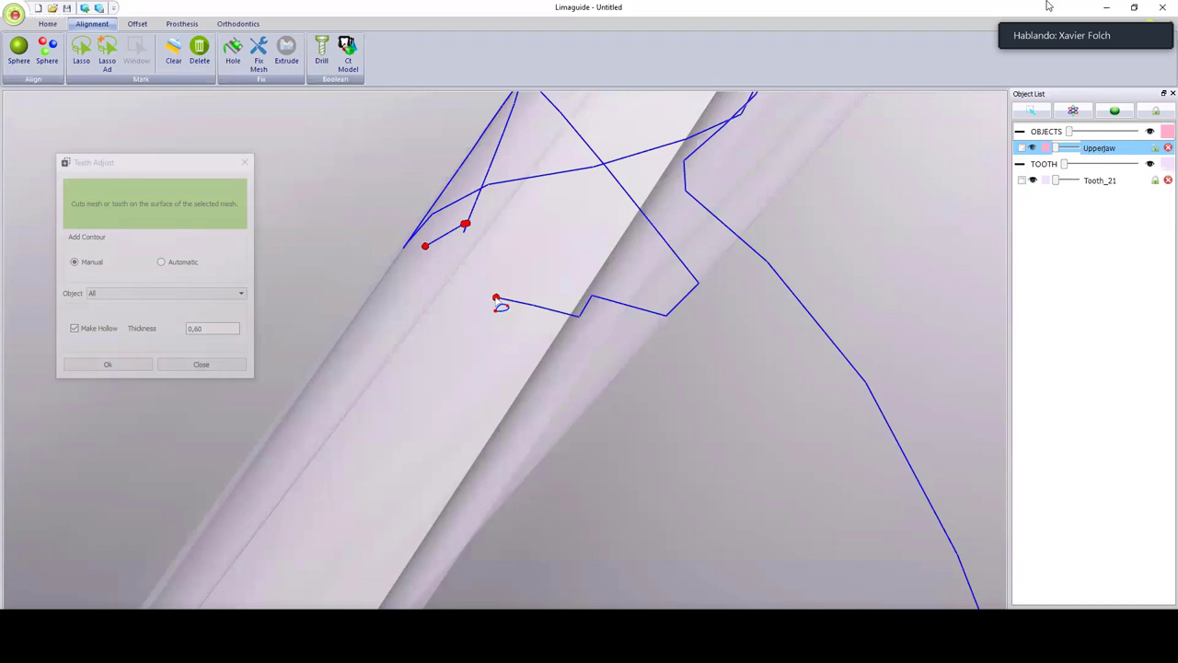
pyautogui.scroll(-3, 536, 297)
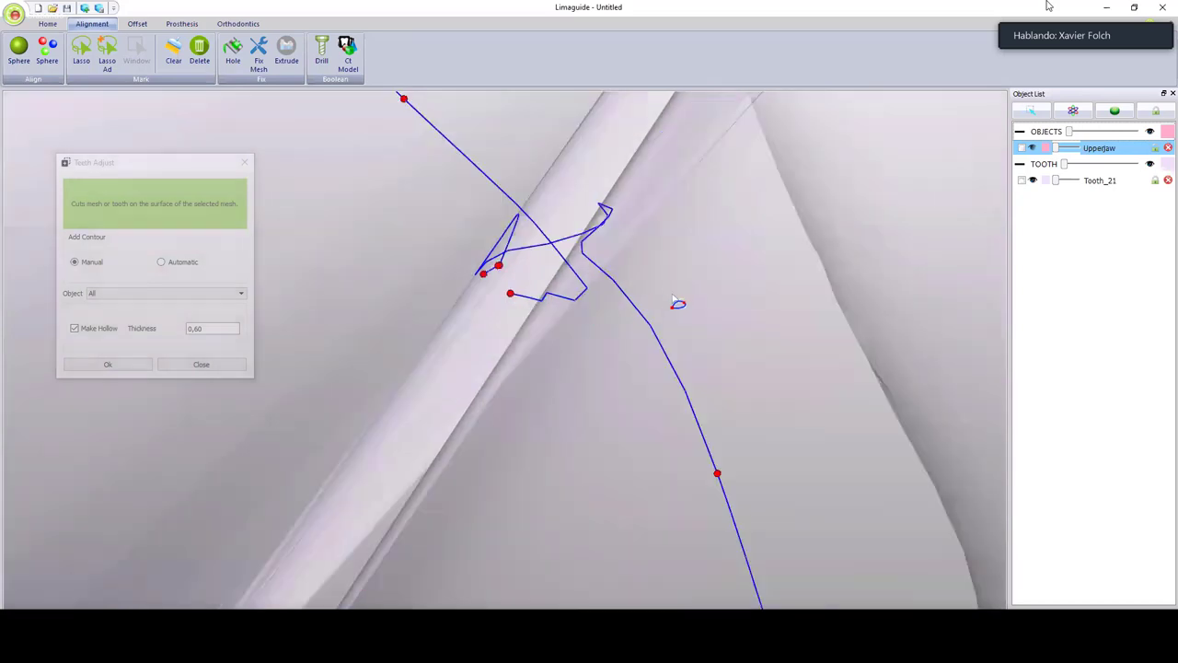
pyautogui.scroll(-5, 528, 337)
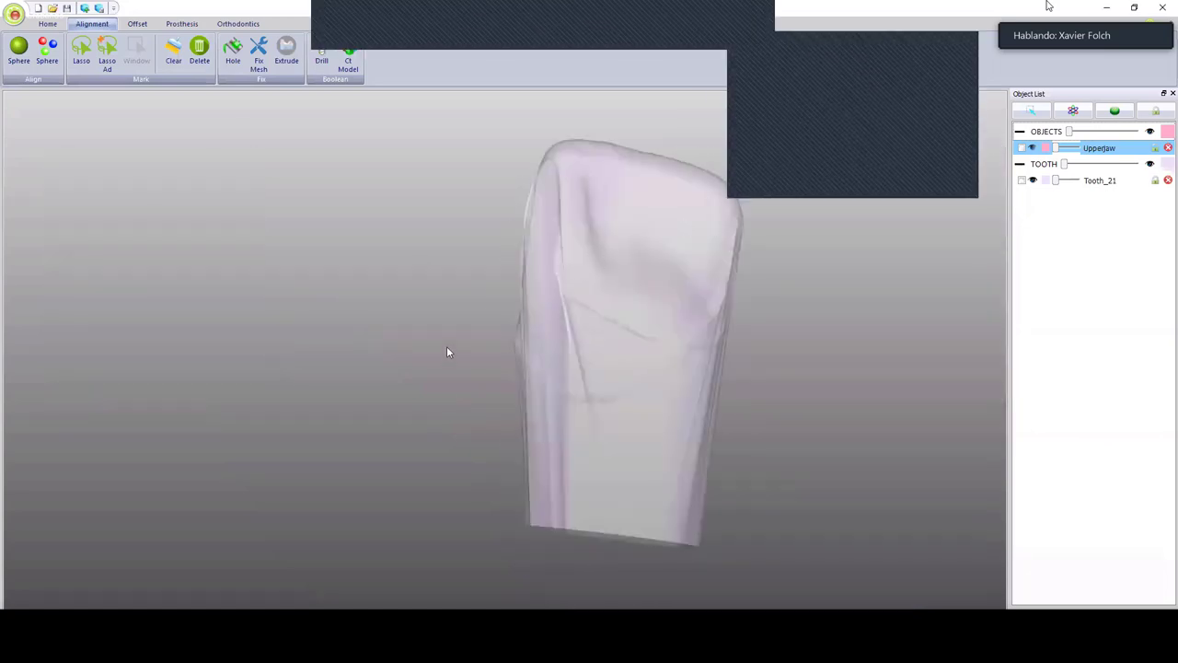
# Restart the Adjust tool on Tooth_21 with a manual contour and place new points below the labial gum margin.
pyautogui.rightClick(605, 205)
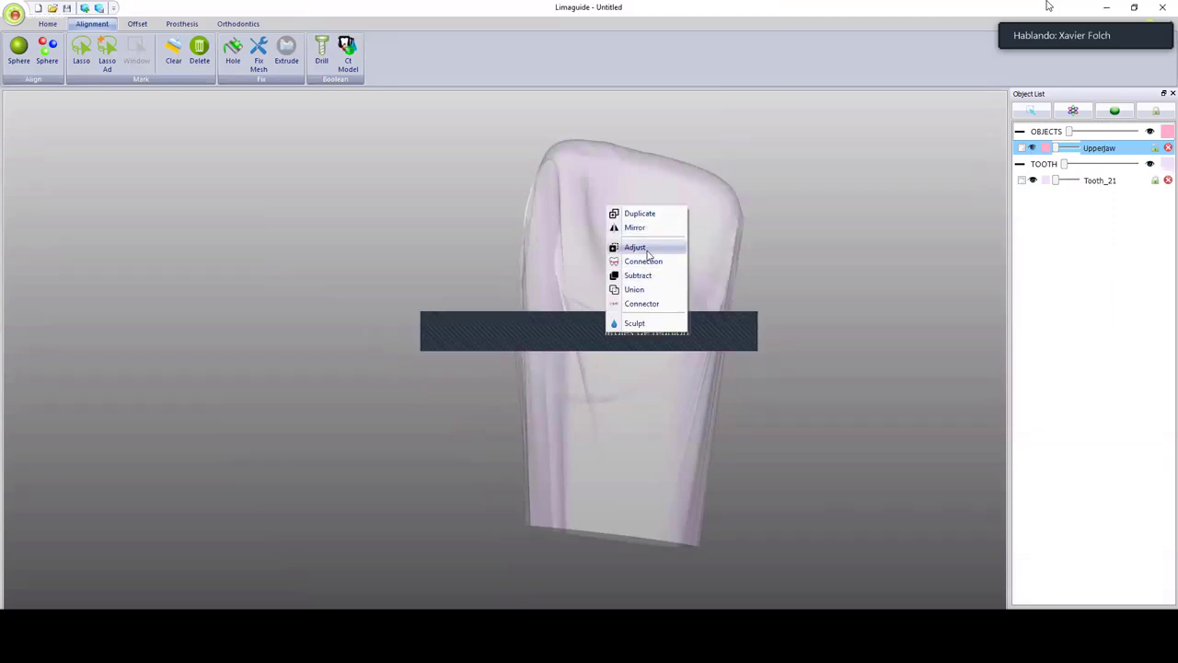
pyautogui.click(640, 248)
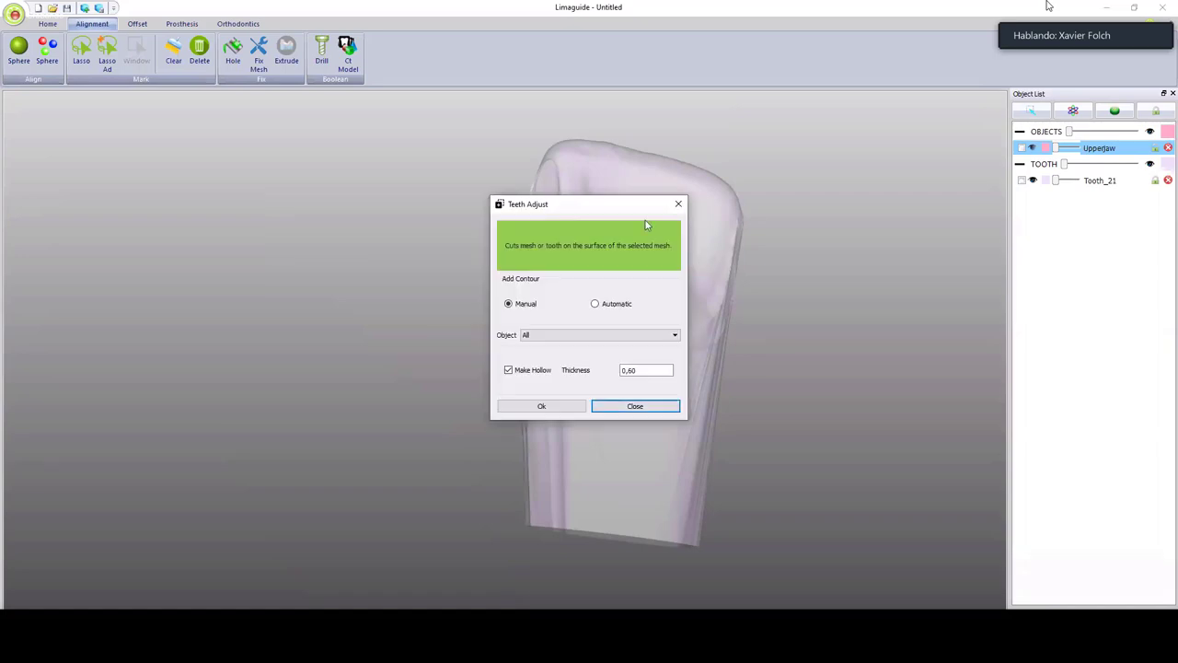
pyautogui.moveTo(642, 211); pyautogui.dragTo(178, 169)
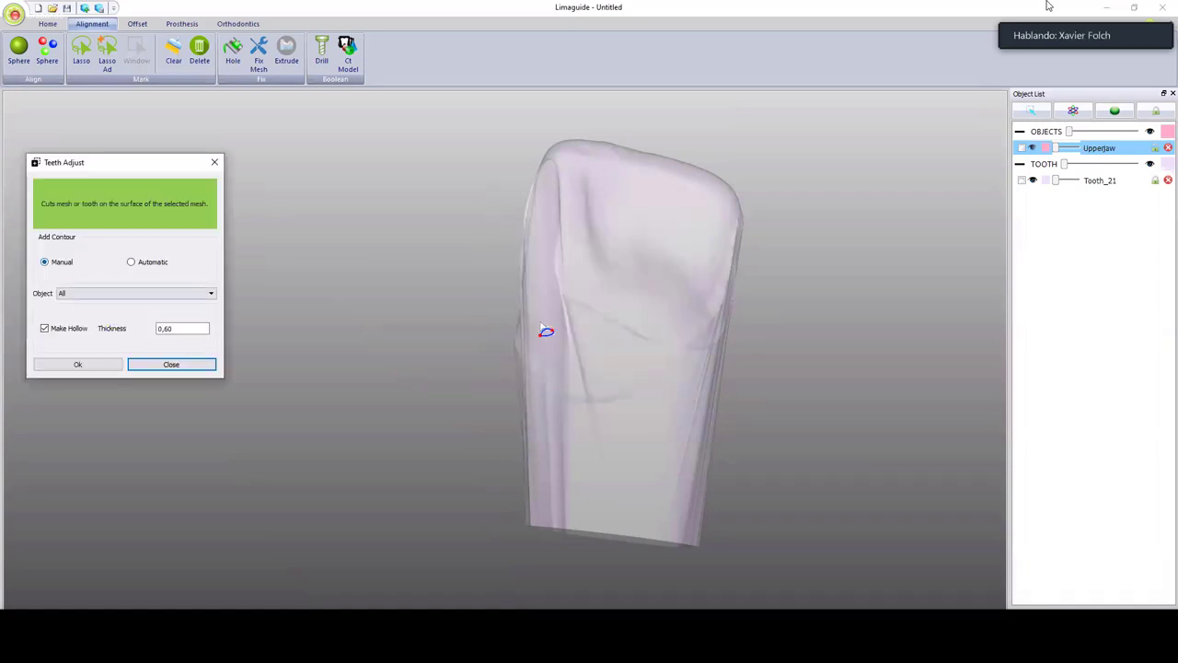
pyautogui.moveTo(594, 311); pyautogui.dragTo(423, 375, button='middle')
pyautogui.scroll(4, 506, 299)
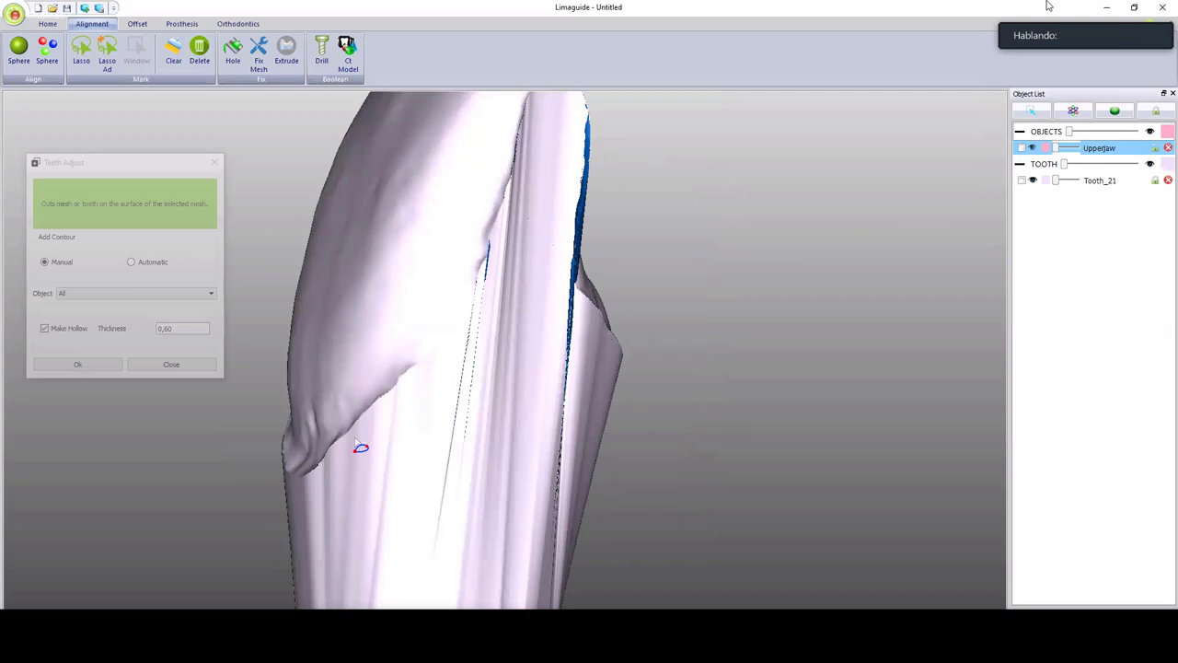
pyautogui.click(448, 358)
pyautogui.click(492, 317)
pyautogui.click(395, 395)
pyautogui.click(371, 426)
pyautogui.click(334, 456)
# Extend the manual cut contour across the grooved proximal side of Tooth_21 towards its palatal face.
pyautogui.moveTo(677, 309); pyautogui.dragTo(482, 259, button='middle')
pyautogui.moveTo(487, 265); pyautogui.dragTo(390, 194, button='right')
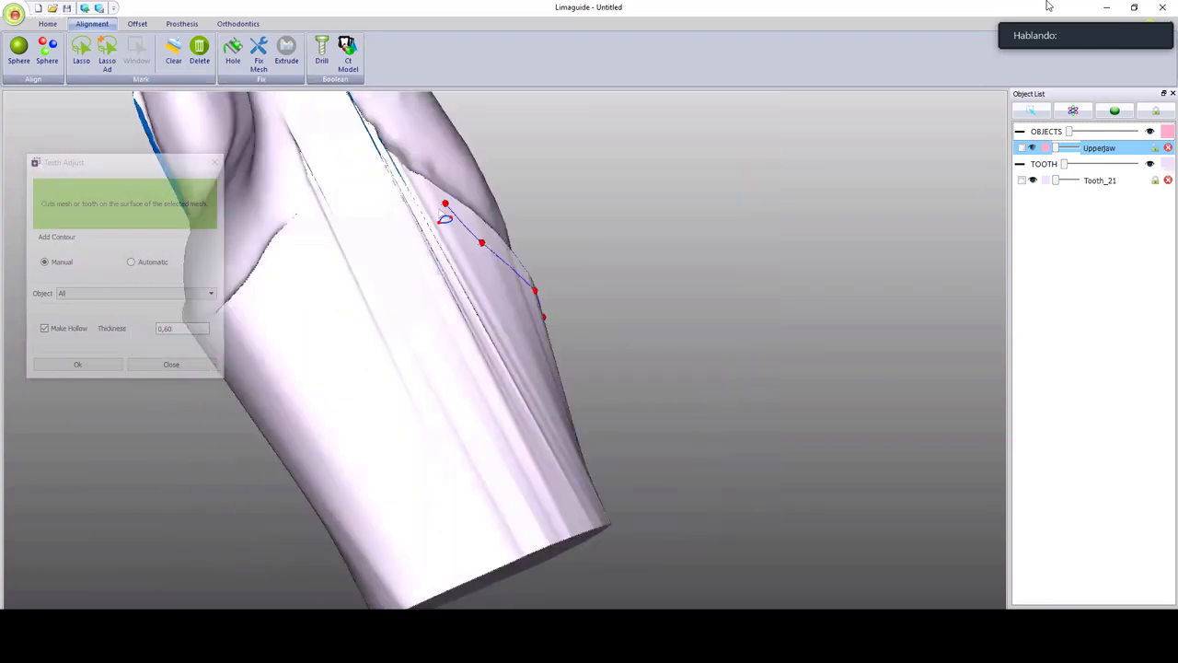
pyautogui.click(390, 188)
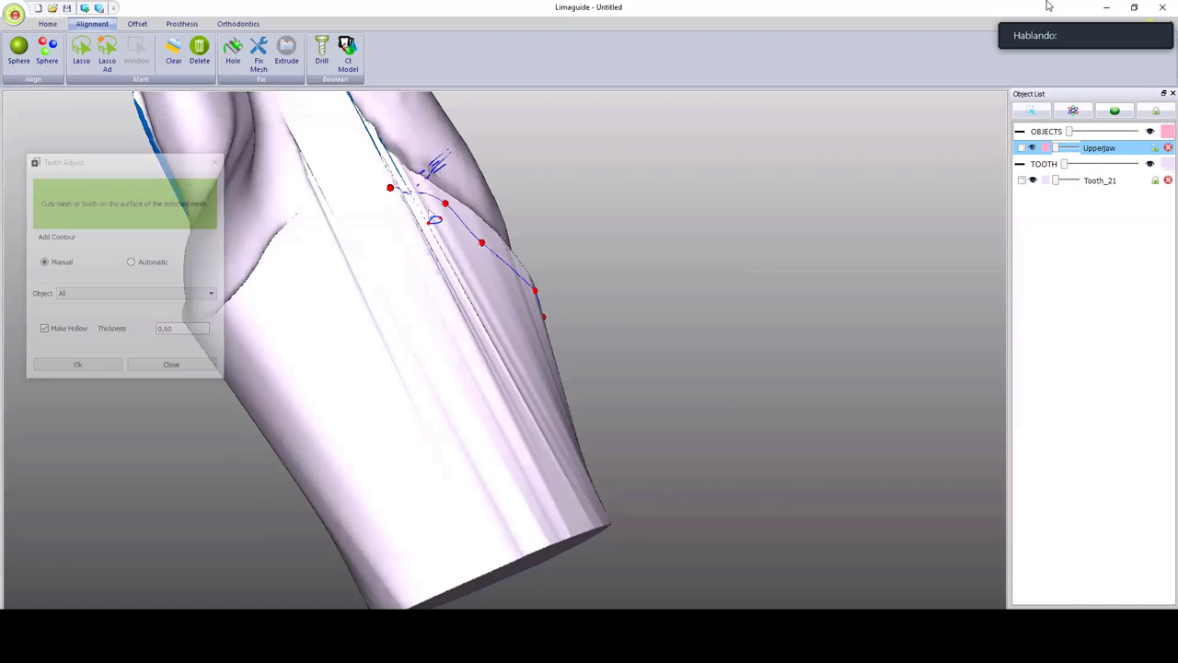
pyautogui.moveTo(434, 219); pyautogui.dragTo(321, 264, button='right')
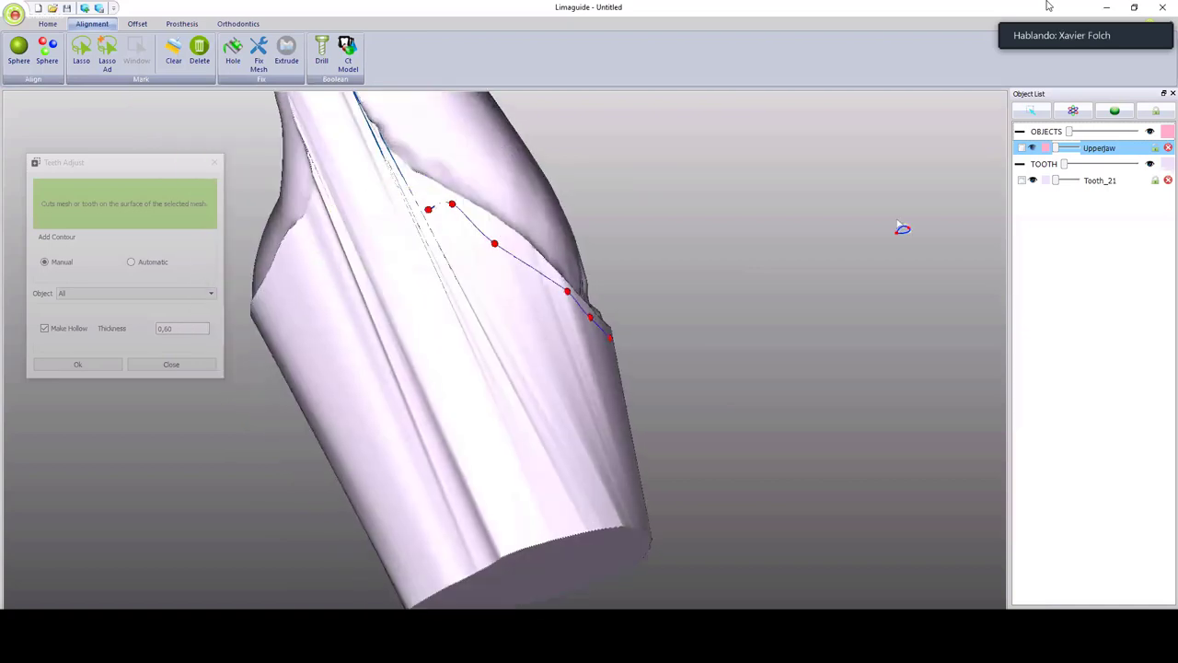
pyautogui.moveTo(619, 313); pyautogui.dragTo(580, 335, button='right')
pyautogui.moveTo(505, 340); pyautogui.dragTo(515, 356, button='right')
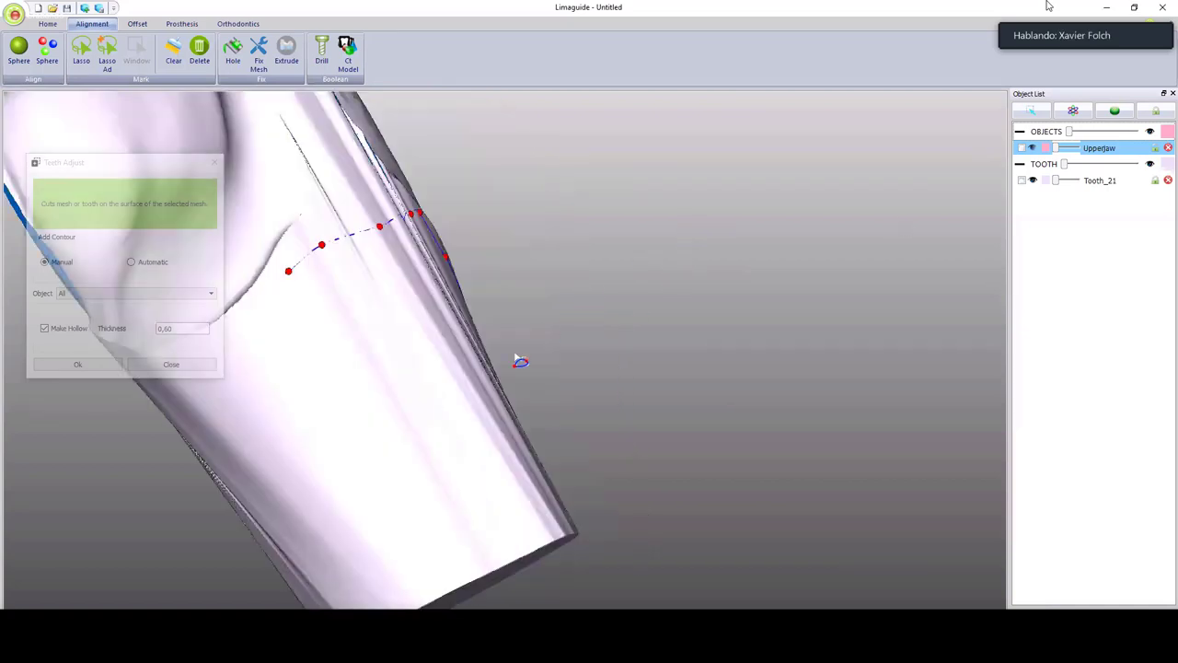
# Carry the cut contour below the palatal gum margin of Tooth_21 and around to its start on the opposite proximal side.
pyautogui.moveTo(429, 393); pyautogui.dragTo(358, 429, button='right')
pyautogui.moveTo(600, 266); pyautogui.dragTo(632, 220, button='right')
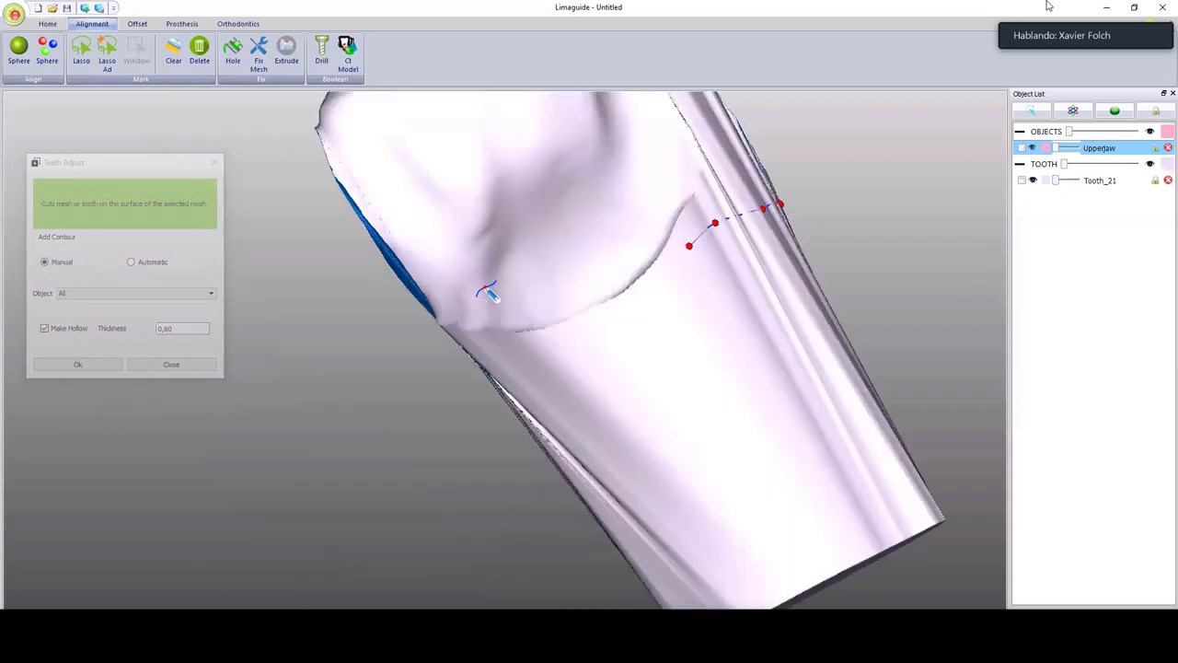
pyautogui.moveTo(495, 297); pyautogui.dragTo(574, 337, button='right')
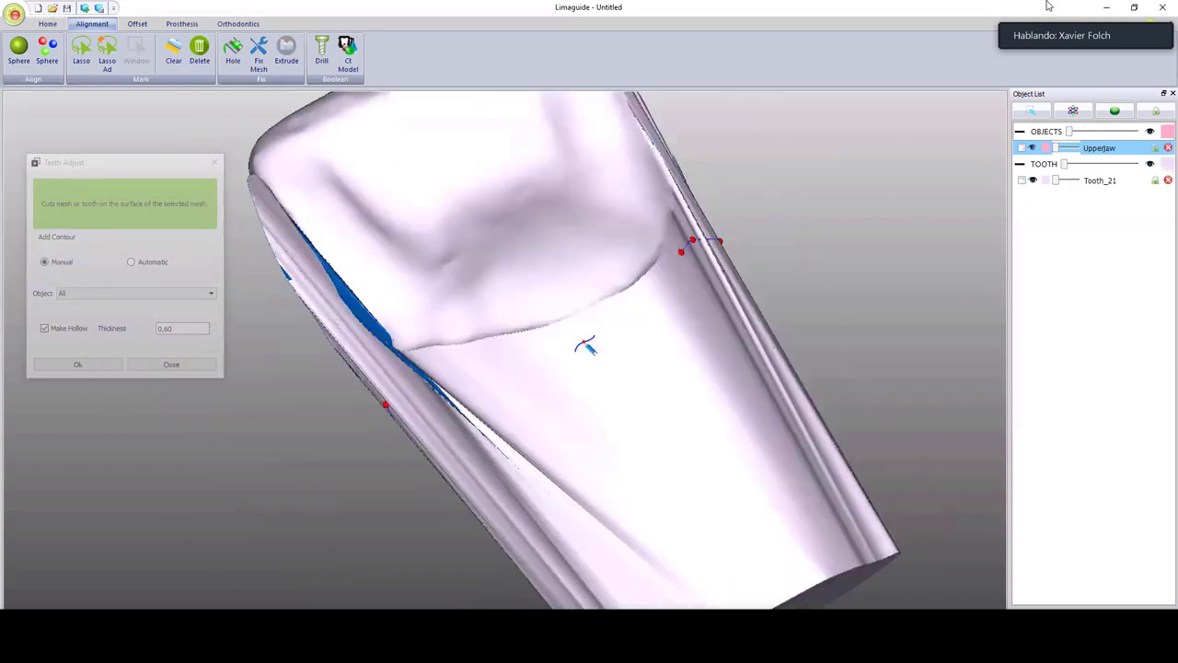
pyautogui.moveTo(700, 321); pyautogui.dragTo(636, 332, button='right')
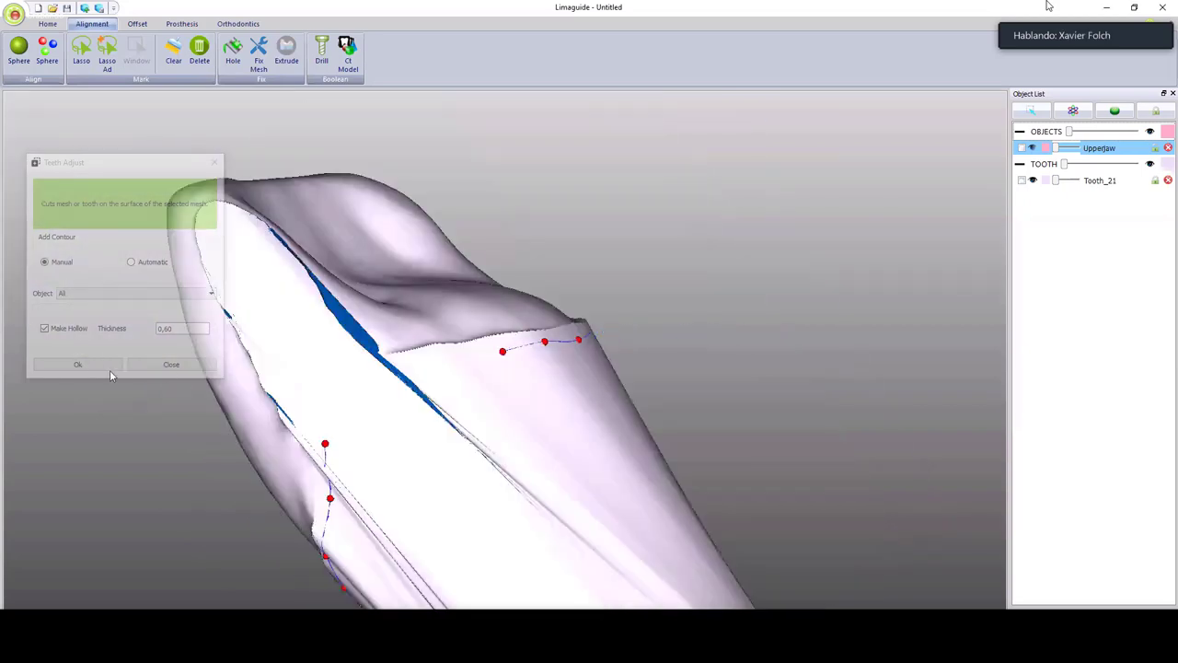
pyautogui.moveTo(454, 314); pyautogui.dragTo(506, 336, button='right')
pyautogui.moveTo(608, 269); pyautogui.dragTo(556, 232, button='right')
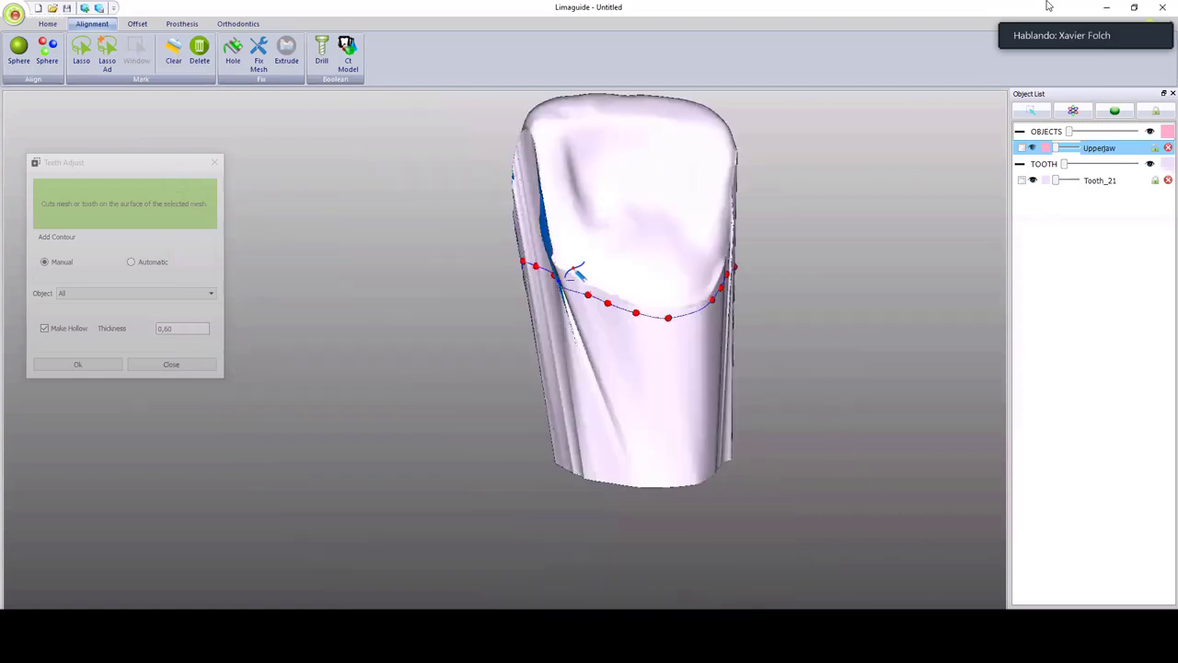
# Reposition the contour points on both sides of the proximal groove so the cut line crosses it more smoothly.
pyautogui.scroll(3, 575, 275)
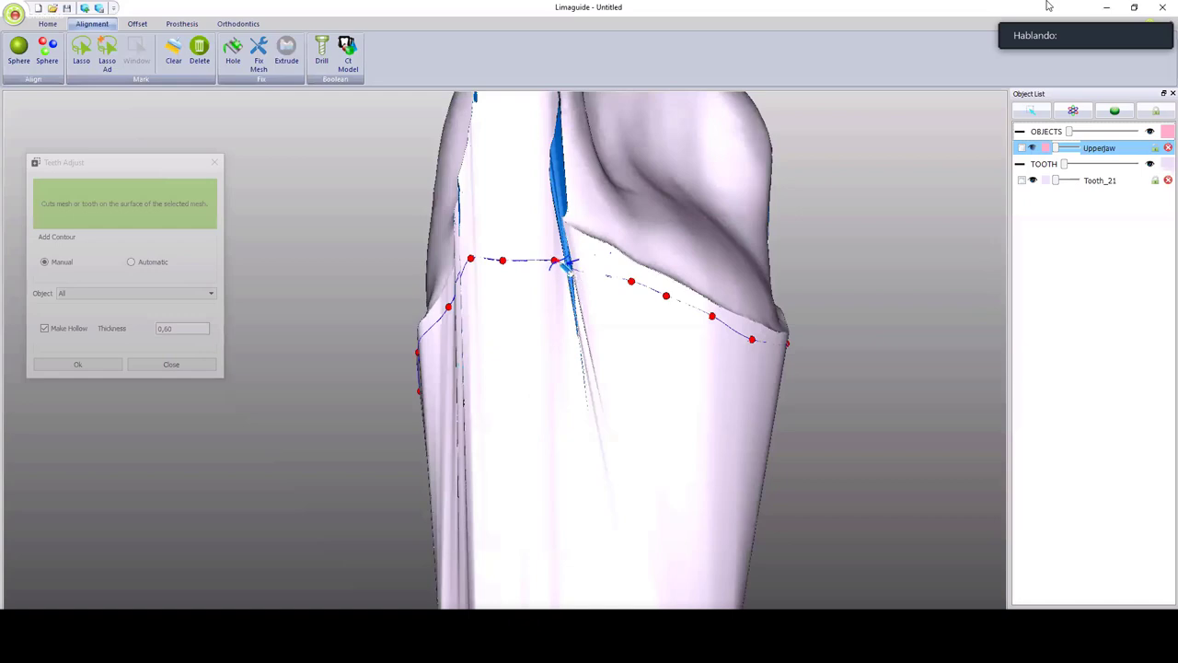
pyautogui.click(558, 261)
pyautogui.moveTo(589, 238); pyautogui.dragTo(615, 246, button='right')
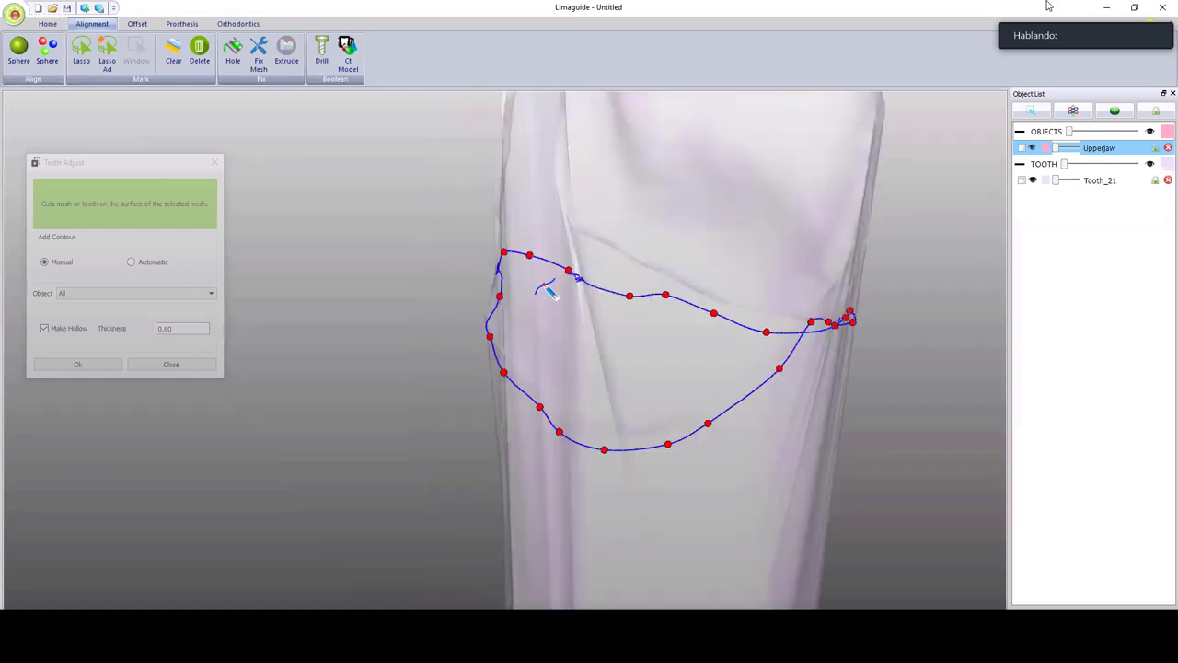
pyautogui.moveTo(545, 284); pyautogui.dragTo(564, 258, button='right')
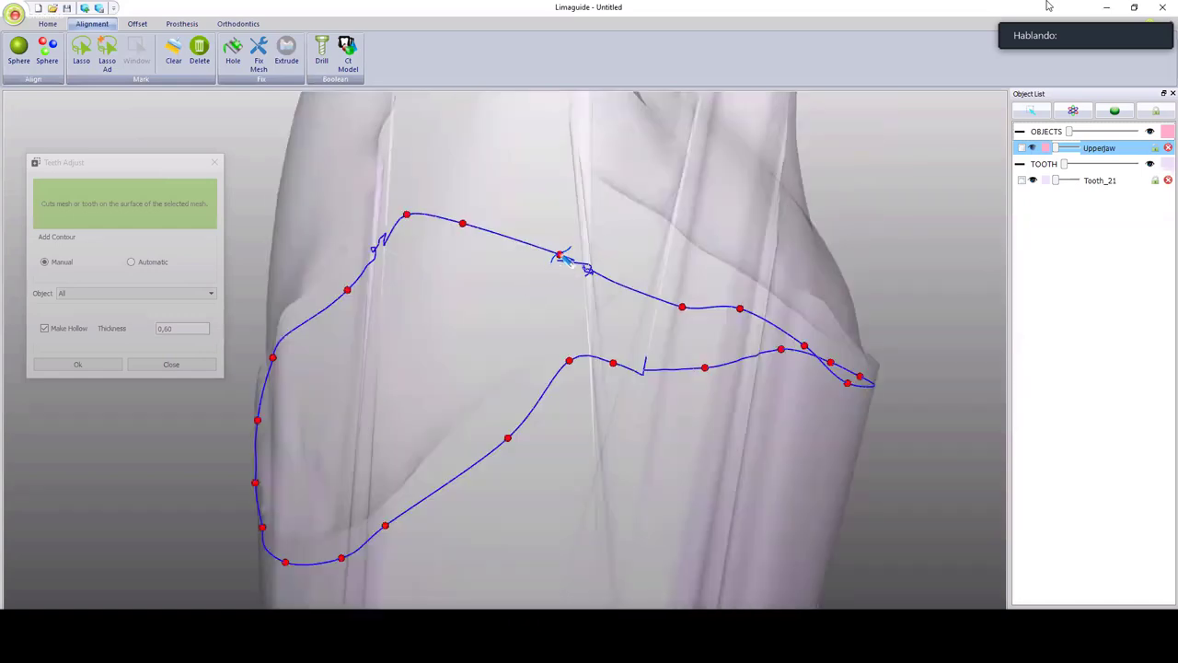
pyautogui.click(561, 255)
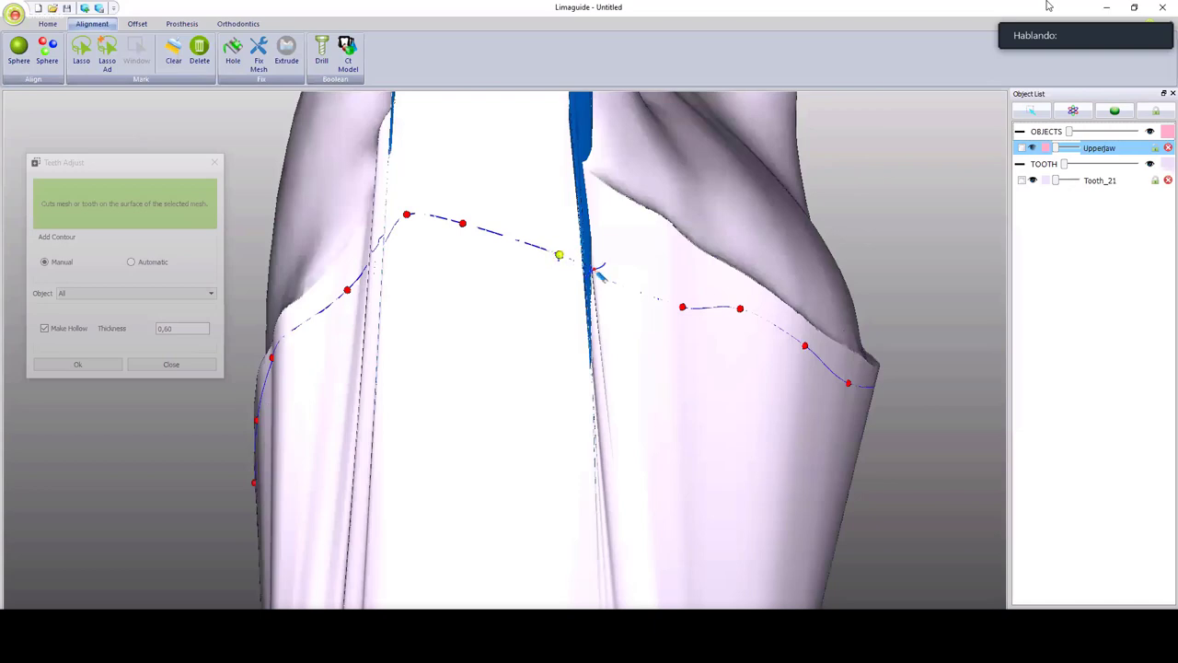
pyautogui.click(596, 270)
pyautogui.moveTo(550, 275); pyautogui.dragTo(604, 274, button='right')
pyautogui.moveTo(594, 309); pyautogui.dragTo(592, 351)
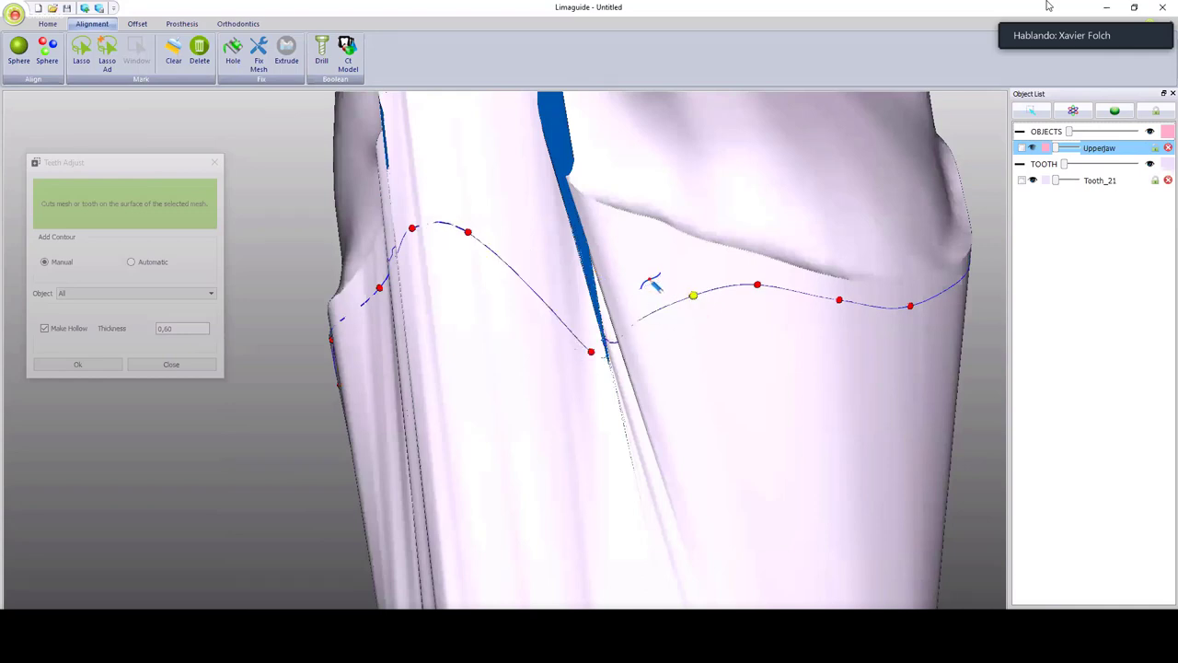
pyautogui.moveTo(650, 252); pyautogui.dragTo(587, 347, button='right')
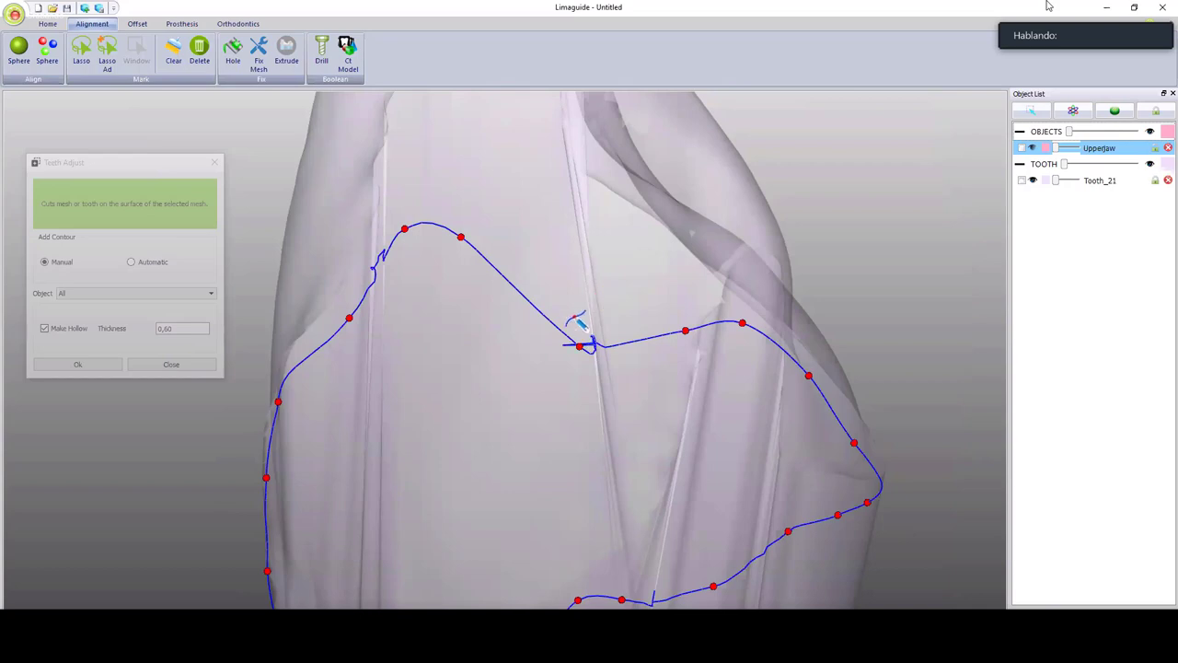
pyautogui.moveTo(581, 344); pyautogui.dragTo(602, 272)
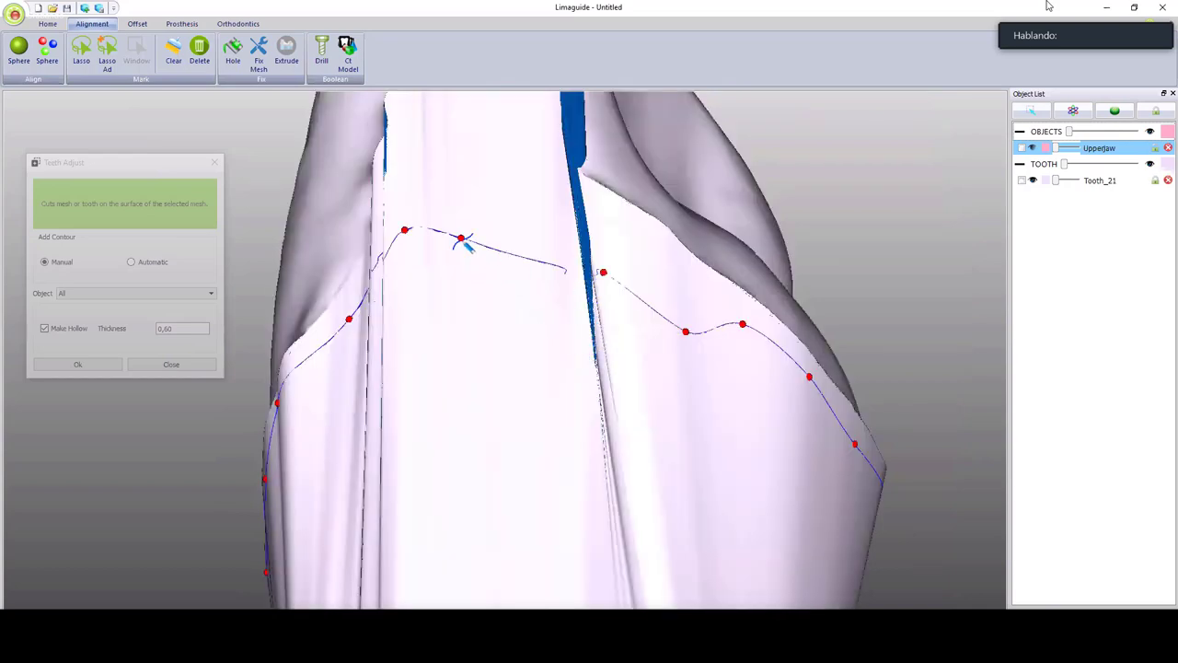
pyautogui.moveTo(460, 240); pyautogui.dragTo(532, 248)
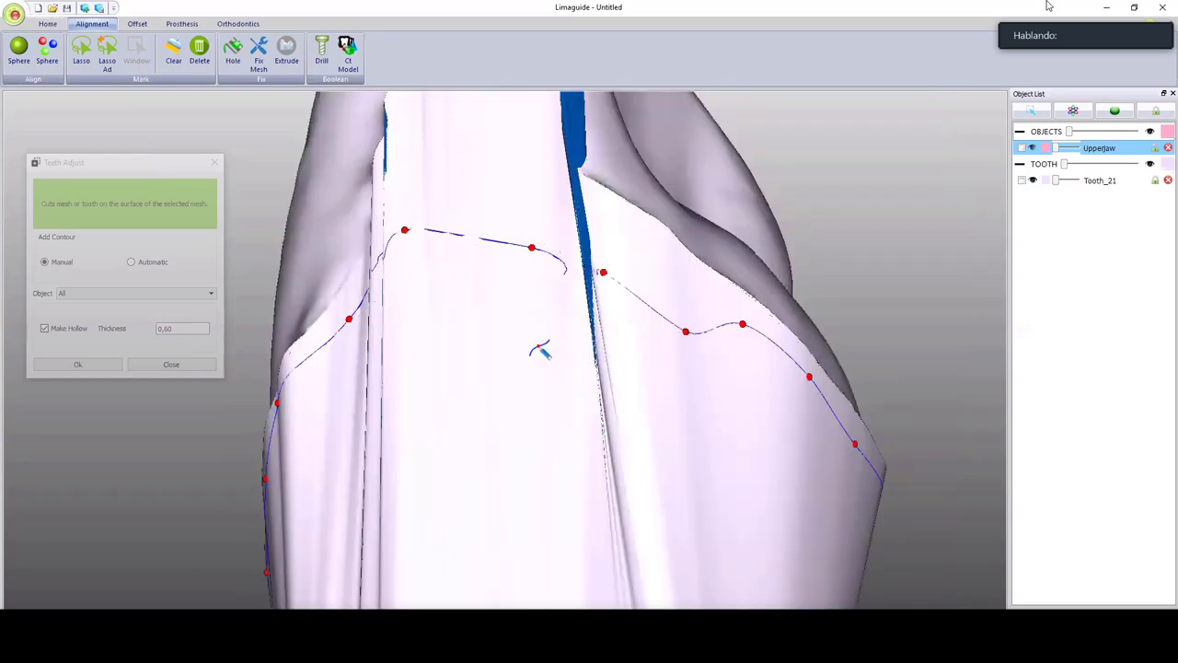
# Cut Tooth_21 along the closed contour as a hollow shell with a thickness of 0,60.
pyautogui.moveTo(537, 347); pyautogui.dragTo(524, 365, button='right')
pyautogui.moveTo(808, 333); pyautogui.dragTo(727, 321, button='right')
pyautogui.moveTo(731, 329); pyautogui.dragTo(350, 344, button='middle')
pyautogui.click(92, 365)
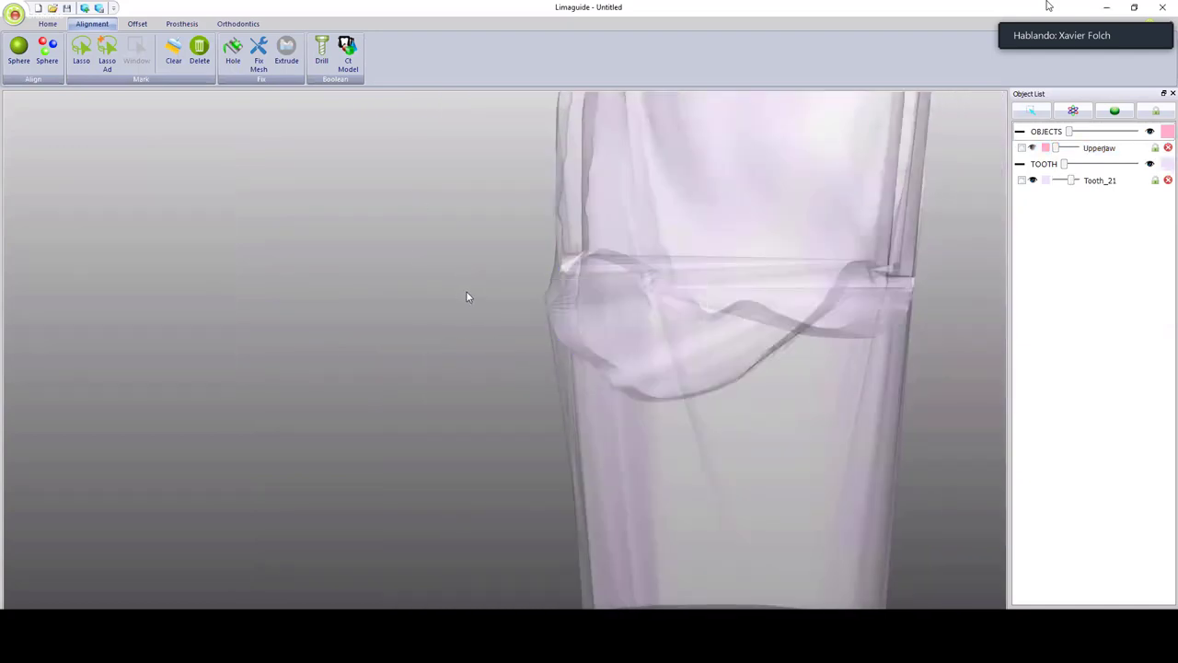
# Display Upperjaw instead of Tooth_21 and save the arch's orientation for a new Clone, matching the reference image.
pyautogui.moveTo(469, 294); pyautogui.dragTo(663, 269, button='middle')
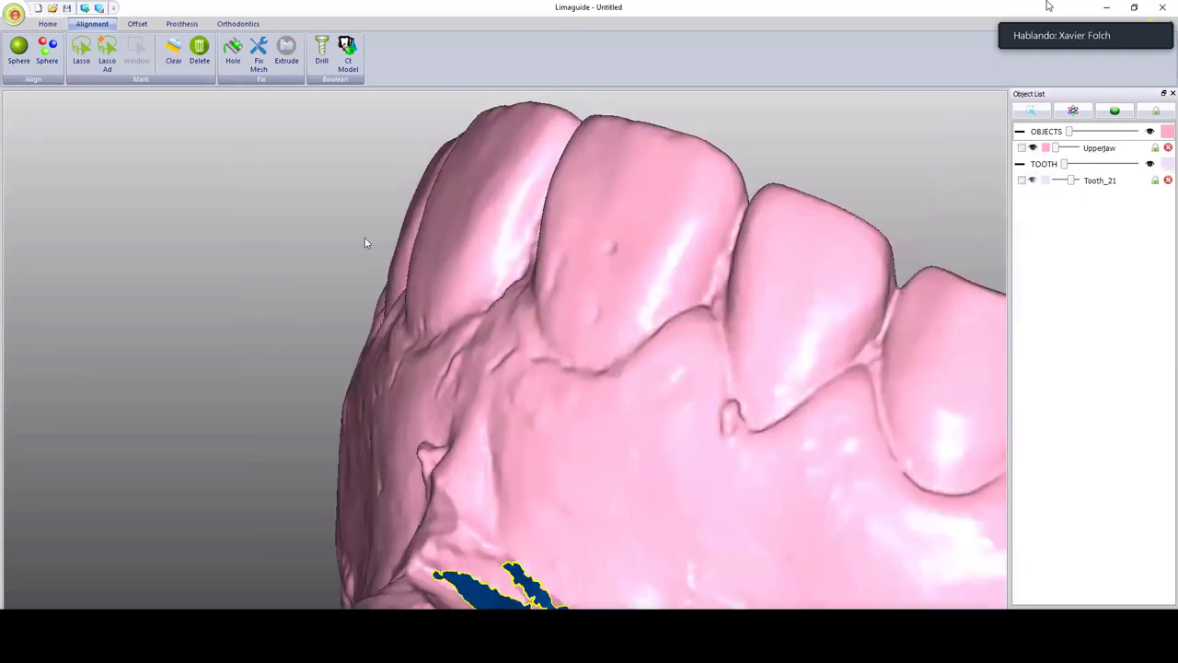
pyautogui.scroll(-4, 376, 171)
pyautogui.moveTo(506, 271); pyautogui.dragTo(562, 313, button='middle')
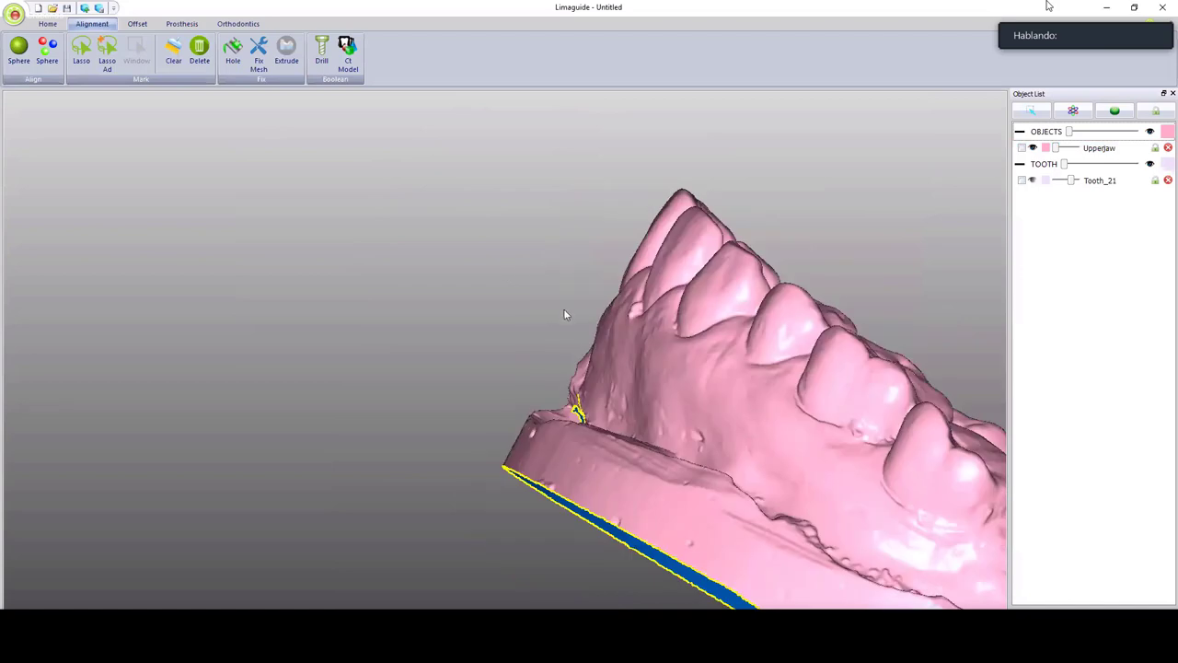
pyautogui.moveTo(640, 215); pyautogui.dragTo(604, 218, button='middle')
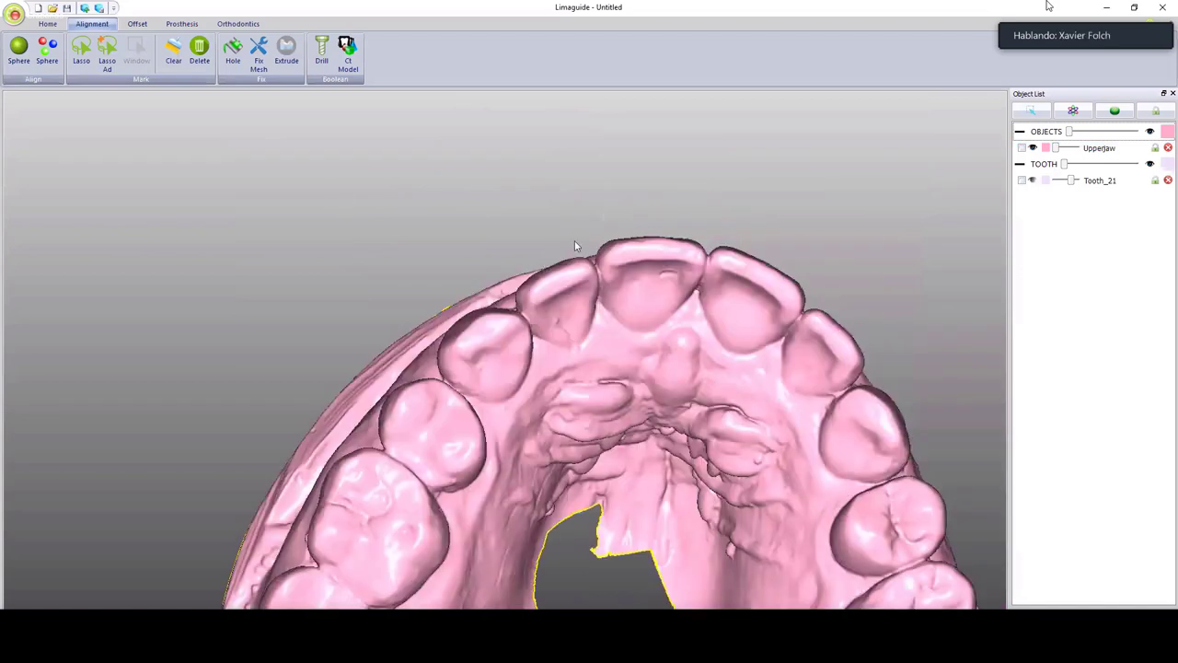
pyautogui.moveTo(194, 213); pyautogui.dragTo(104, 225, button='middle')
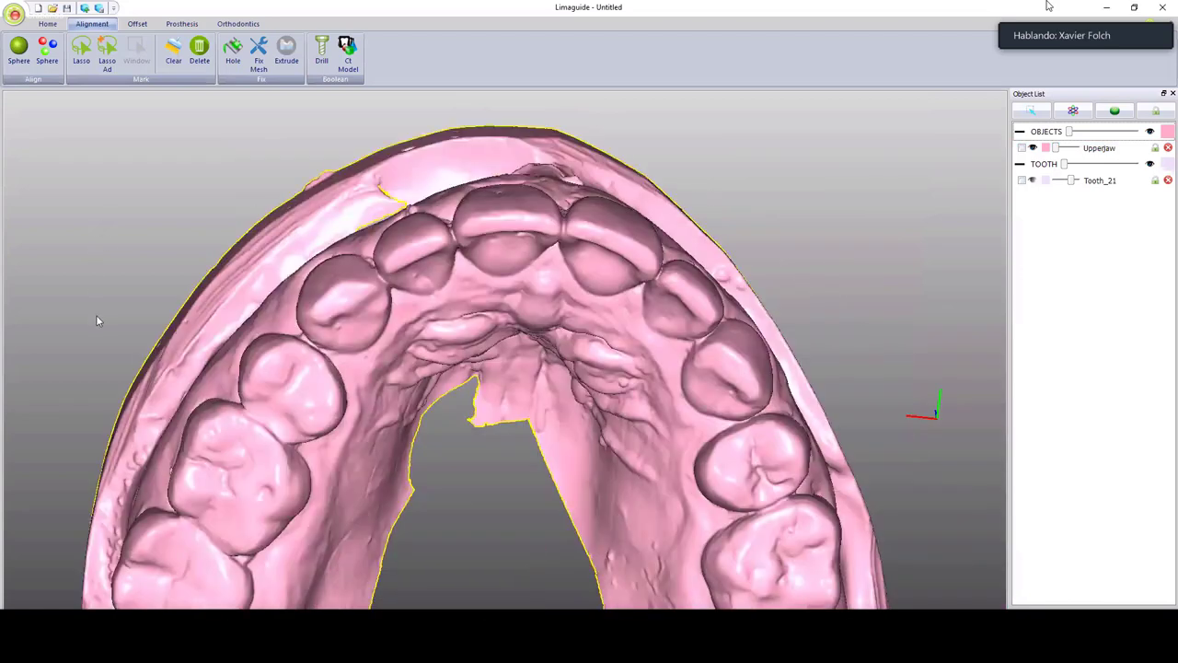
pyautogui.moveTo(97, 337); pyautogui.dragTo(534, 251, button='middle')
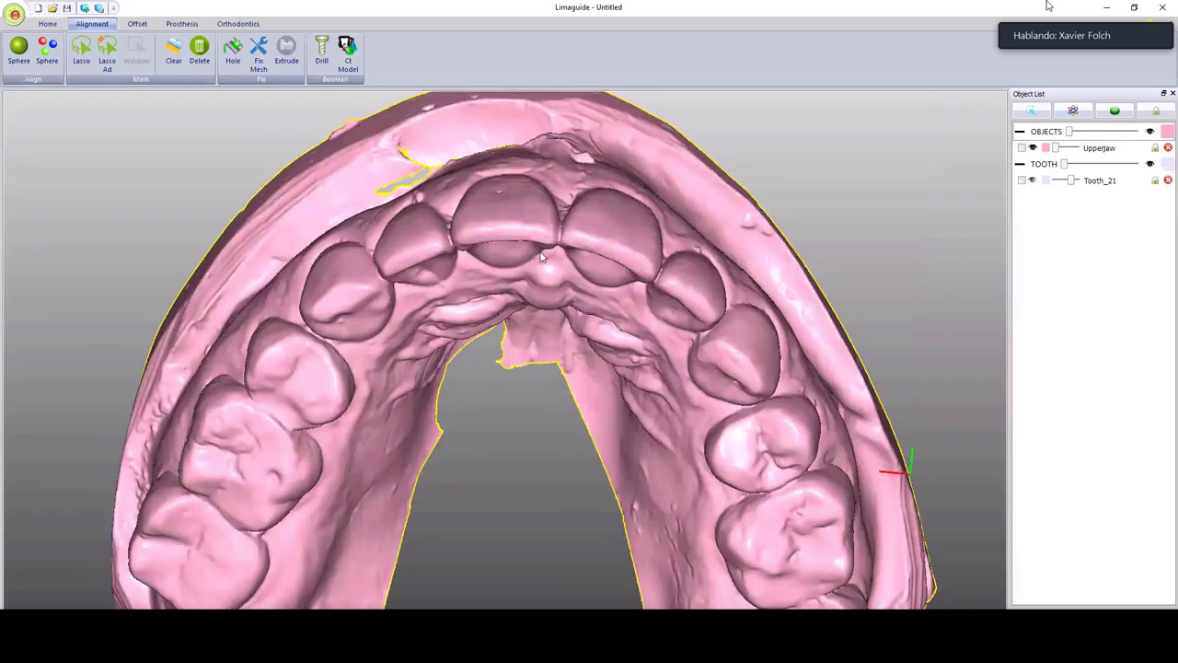
pyautogui.rightClick(523, 243)
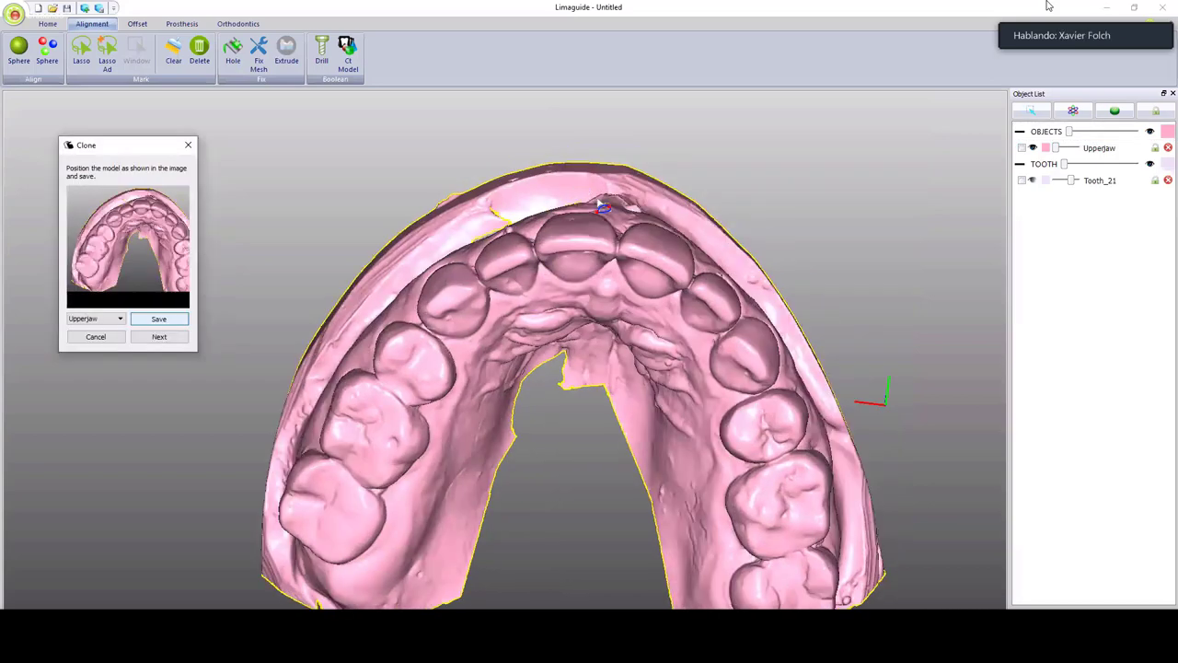
pyautogui.press('Return')
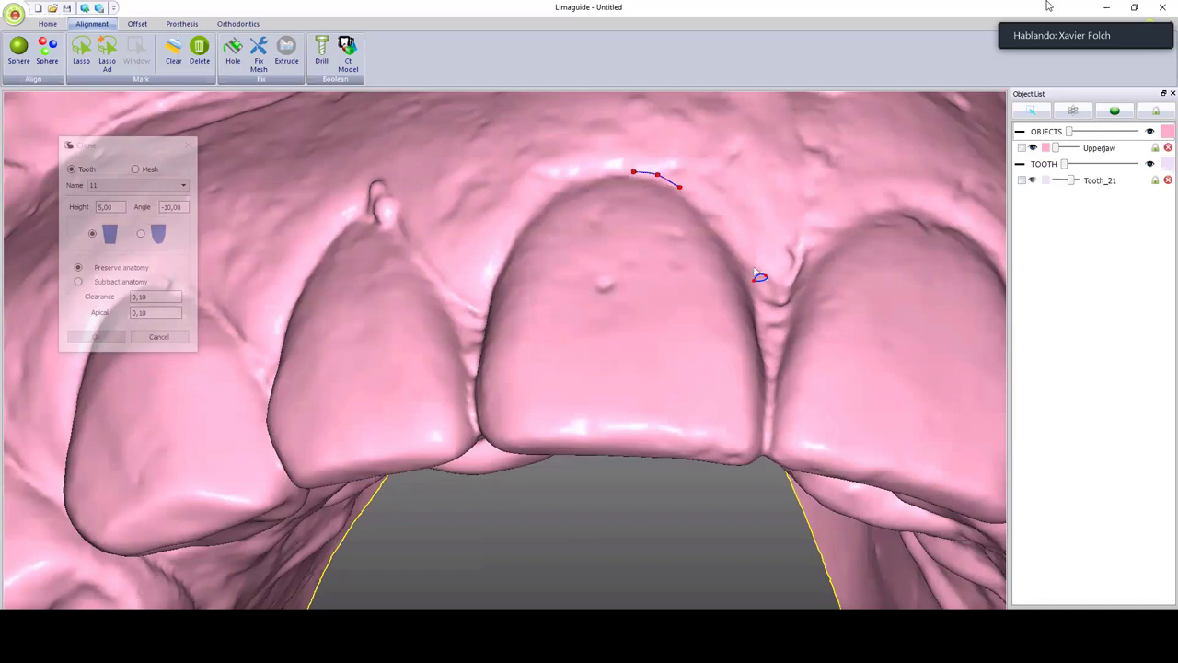
# Trace the clone contour of tooth 11 from its labial gum margin down the mesial contact to the incisal edge.
pyautogui.click(707, 209)
pyautogui.click(724, 226)
pyautogui.click(772, 337)
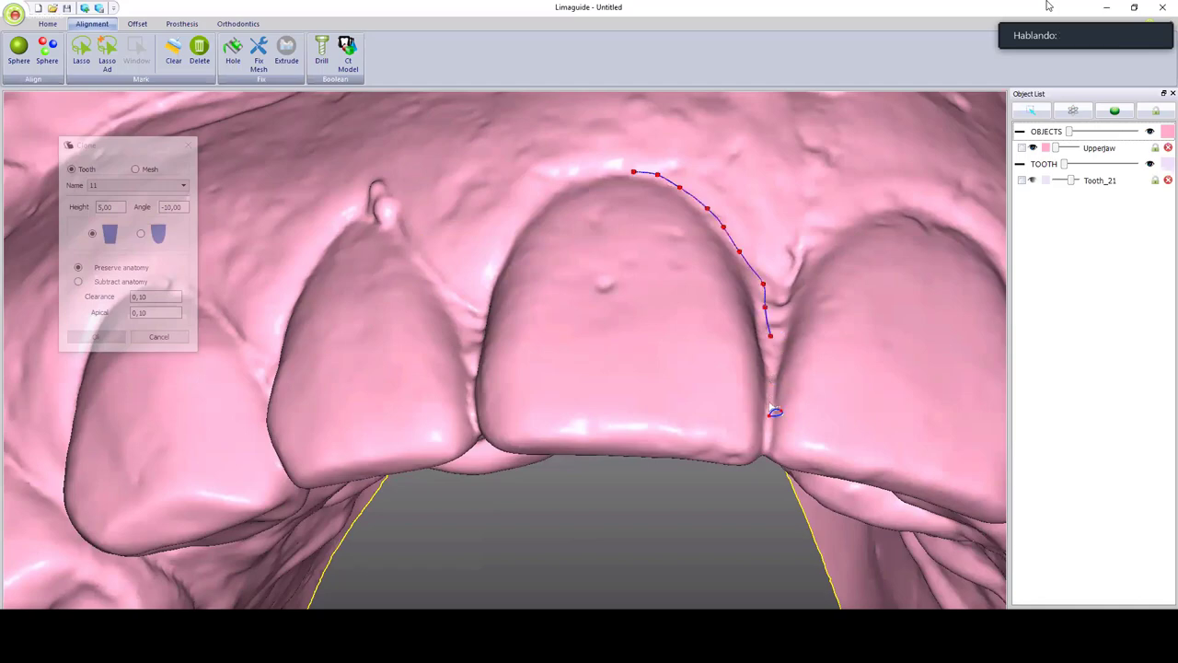
pyautogui.click(769, 404)
pyautogui.moveTo(769, 478); pyautogui.dragTo(749, 461, button='right')
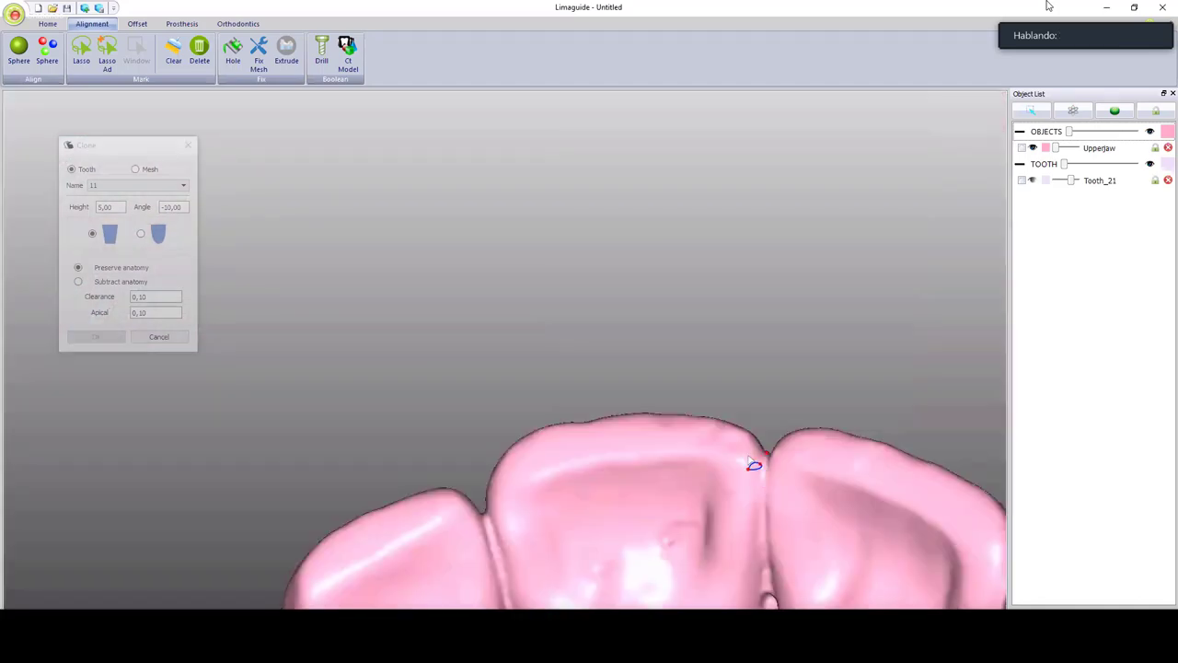
# Continue the tooth 11 contour down the palatal side of the mesial contact and along the palatal gum margin.
pyautogui.moveTo(726, 213); pyautogui.dragTo(736, 168, button='middle')
pyautogui.click(748, 206)
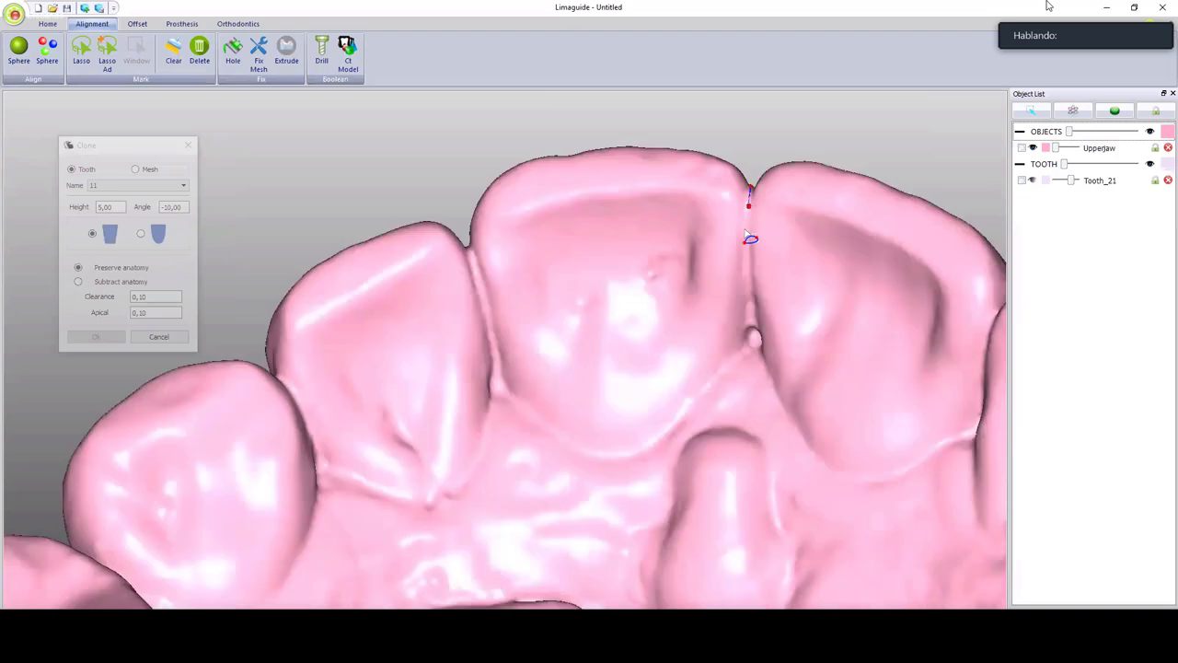
pyautogui.click(742, 328)
pyautogui.moveTo(730, 374); pyautogui.dragTo(710, 390, button='right')
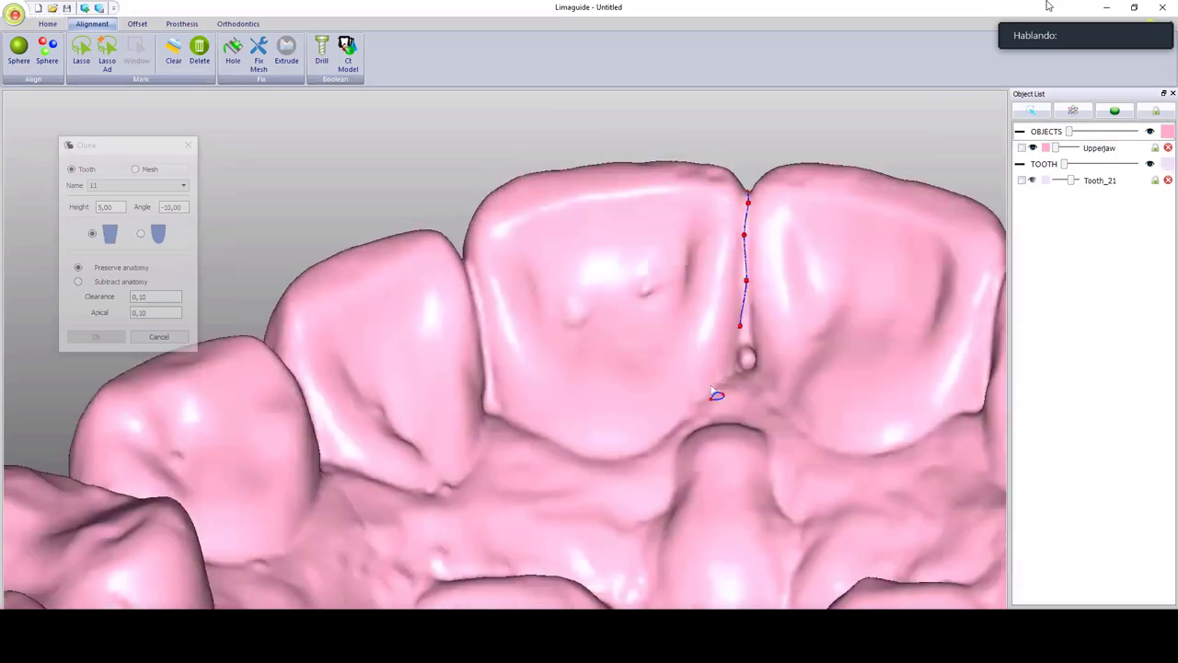
pyautogui.click(659, 445)
pyautogui.click(527, 431)
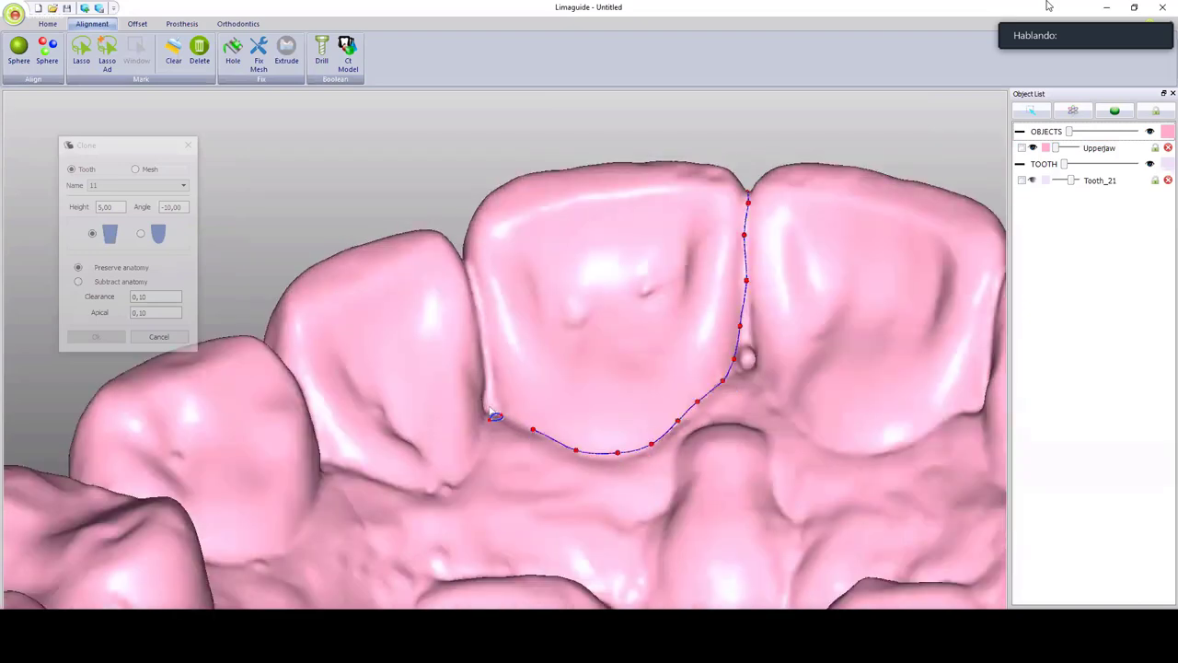
# Carry the tooth 11 contour up the palatal side of the distal contact to the incisal edge.
pyautogui.click(488, 408)
pyautogui.click(480, 375)
pyautogui.moveTo(480, 374); pyautogui.dragTo(478, 373, button='middle')
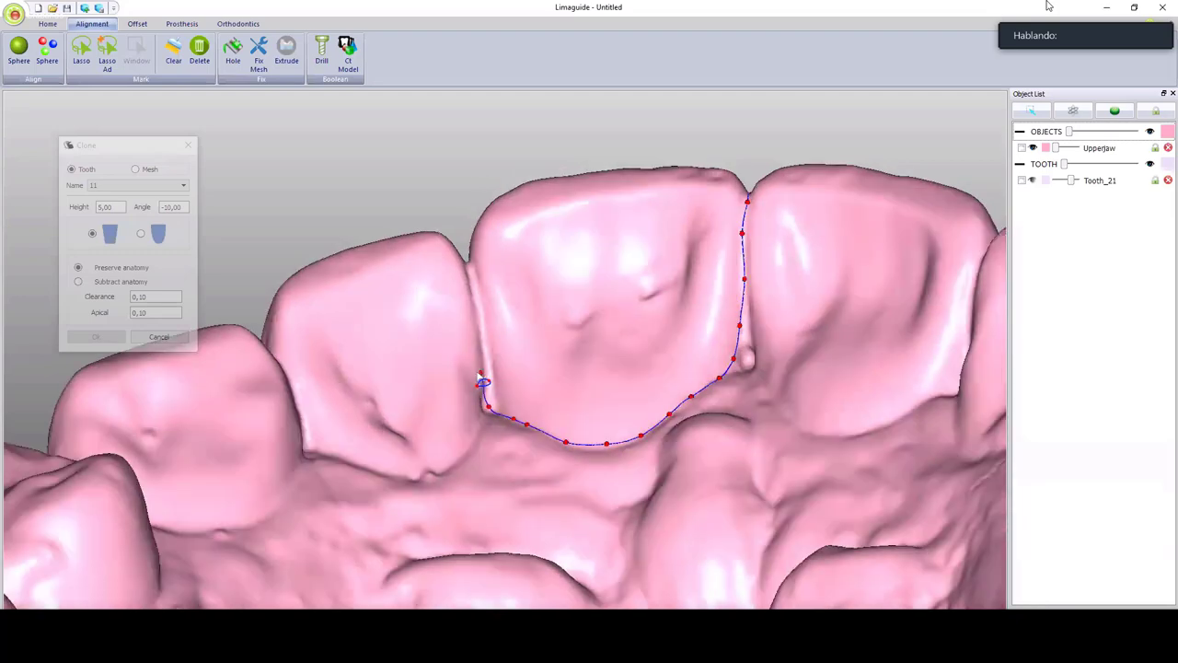
pyautogui.click(486, 360)
pyautogui.click(479, 302)
pyautogui.click(466, 258)
# Close the contour along the distal labial margin and clone tooth 11 with height 5,00, angle -10,00 and Preserve anatomy.
pyautogui.moveTo(466, 257); pyautogui.dragTo(447, 219, button='middle')
pyautogui.click(446, 217)
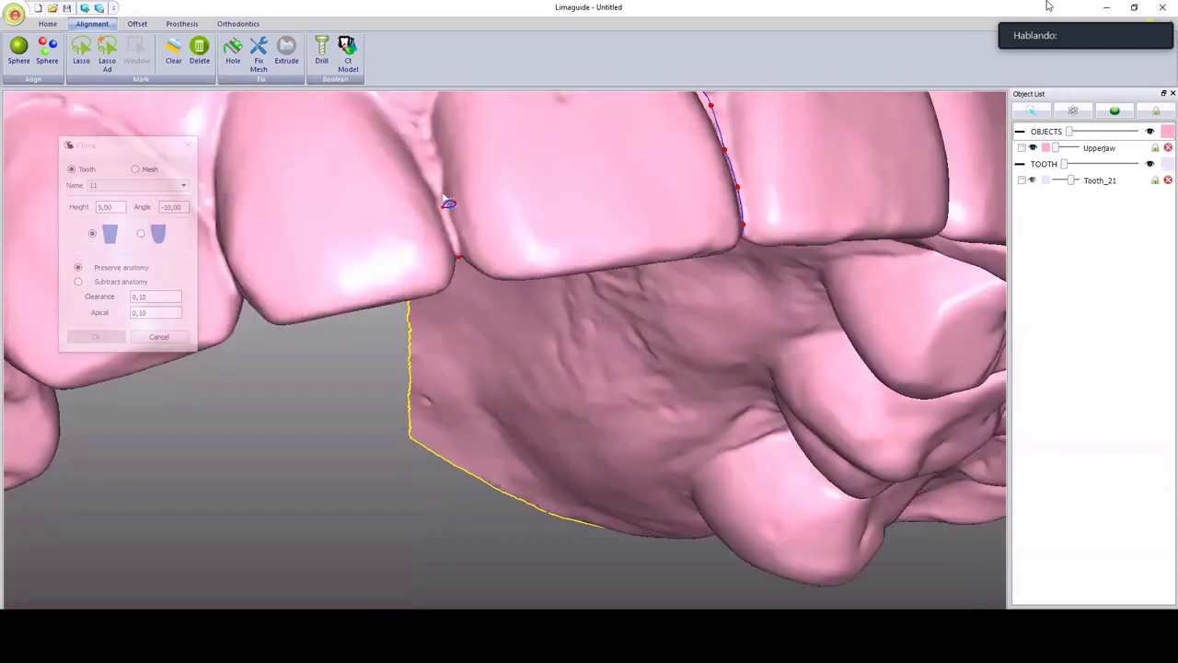
pyautogui.click(428, 120)
pyautogui.moveTo(429, 122); pyautogui.dragTo(448, 358, button='middle')
pyautogui.scroll(3, 448, 355)
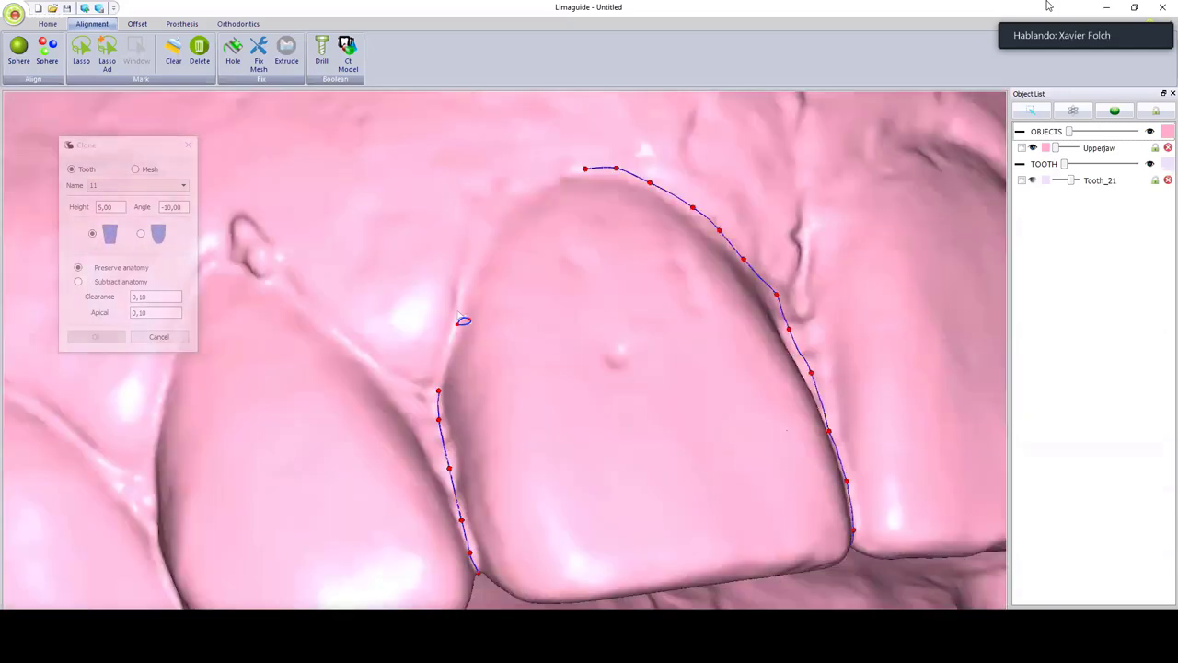
pyautogui.click(458, 299)
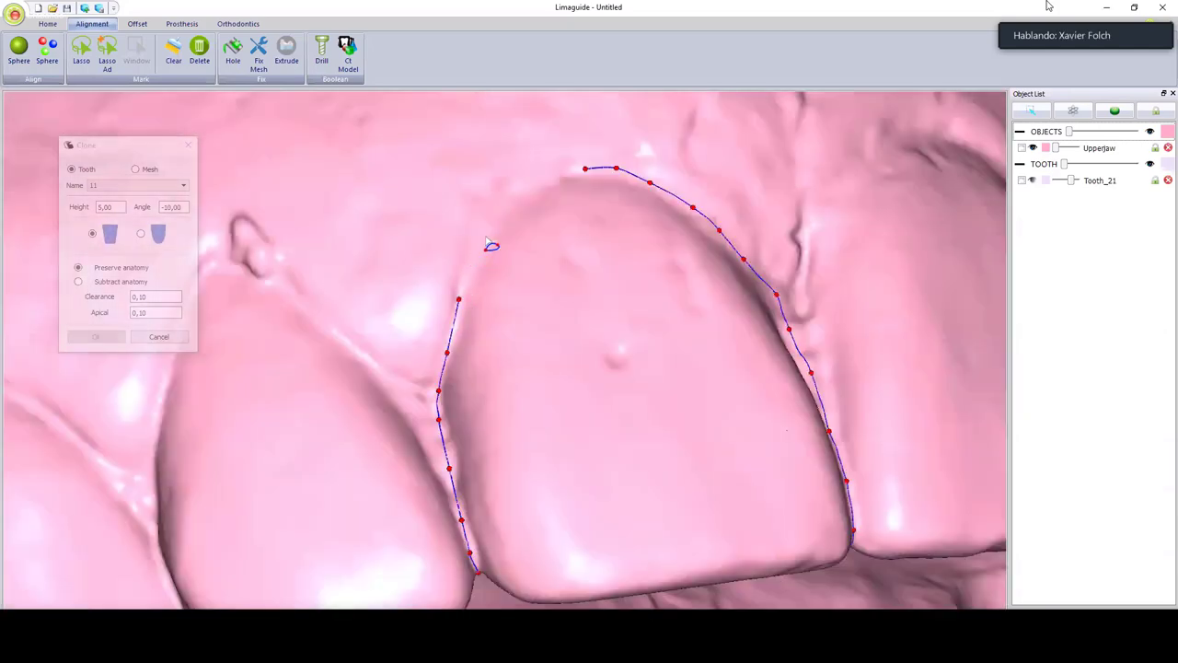
pyautogui.click(587, 173)
pyautogui.click(116, 337)
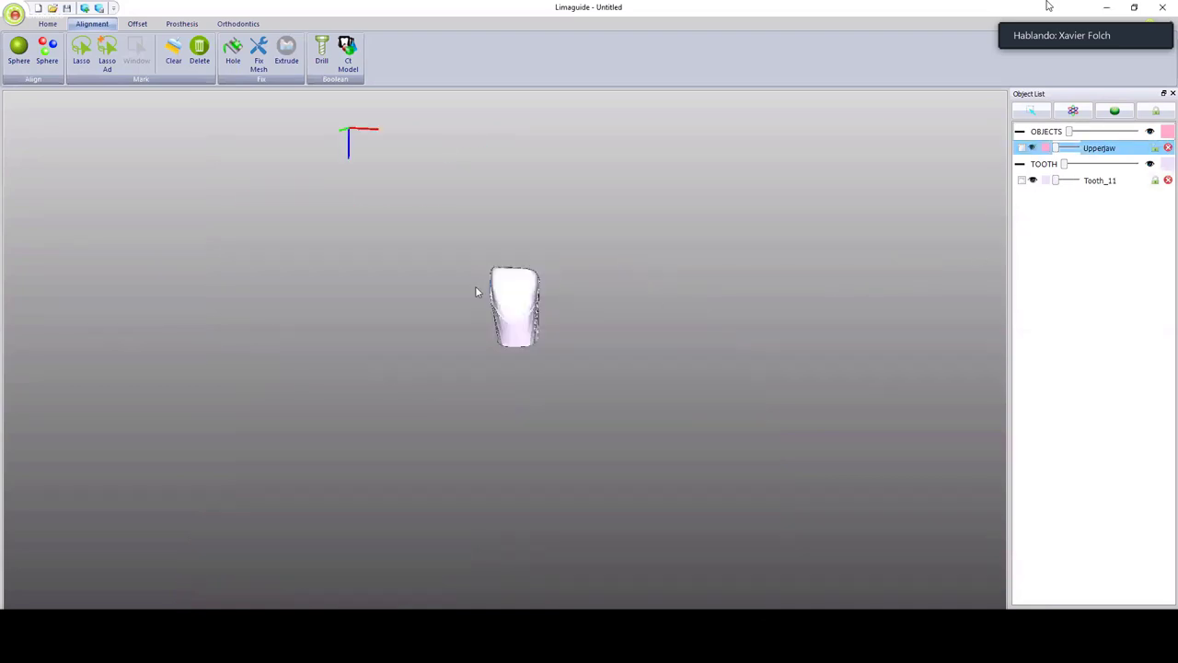
# Start a manual Teeth Adjust on the cloned tooth with Make Hollow at 0,60 thickness and trace the cut contour across one proximal side.
pyautogui.rightClick(476, 292)
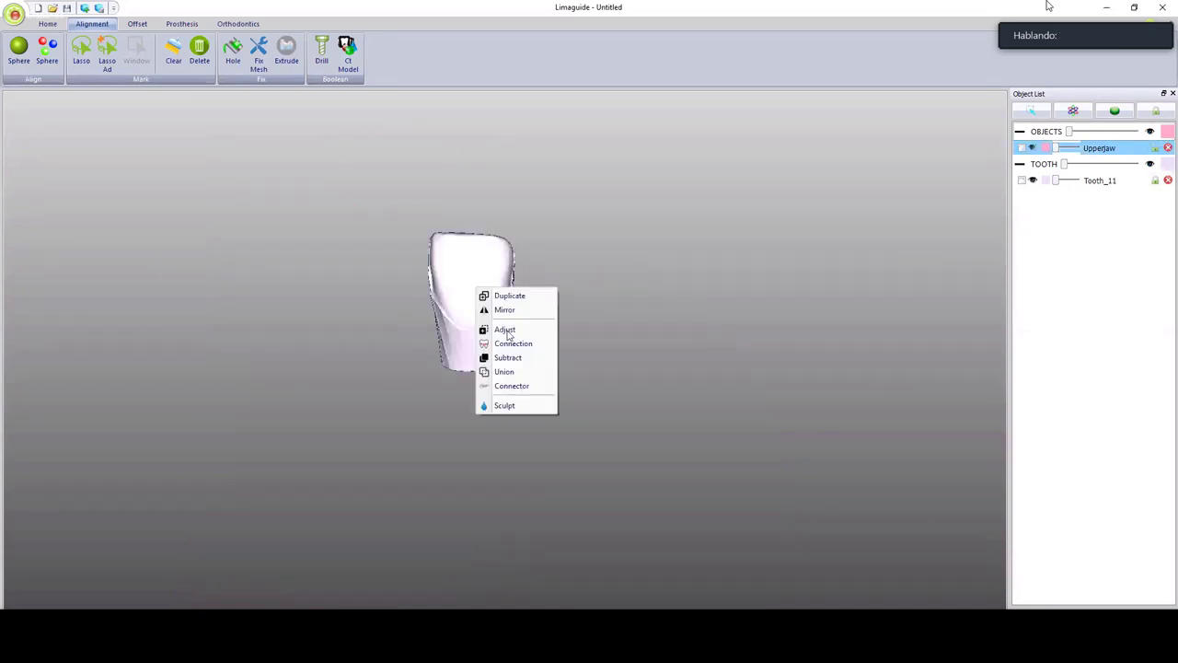
pyautogui.click(514, 331)
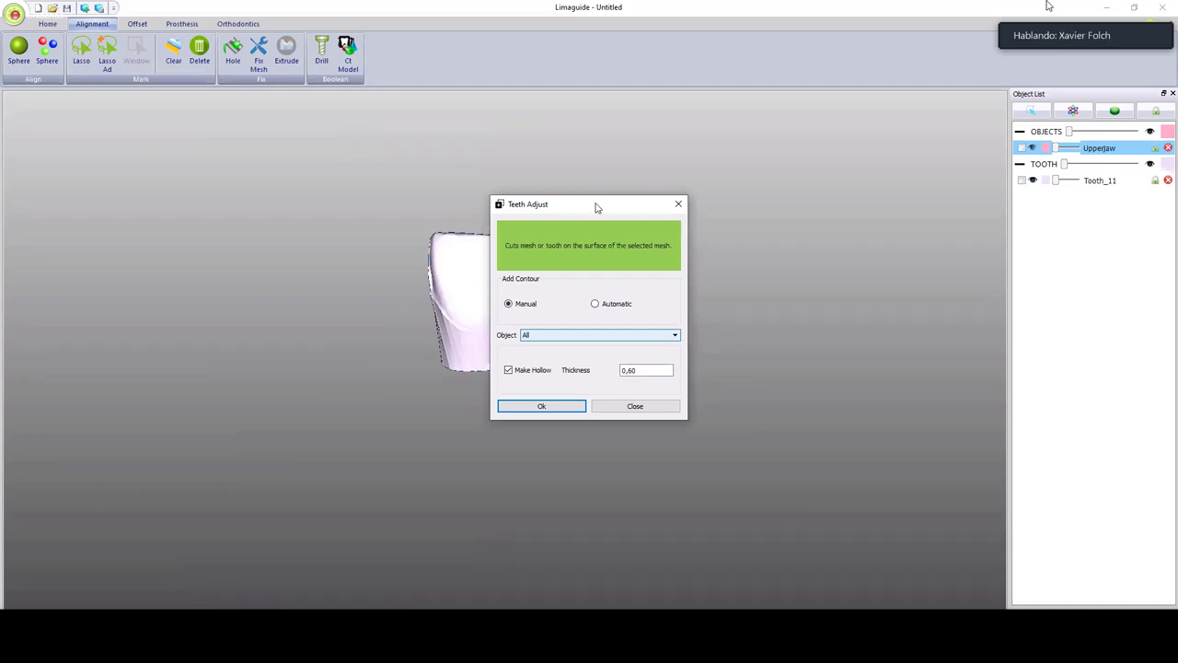
pyautogui.moveTo(569, 204); pyautogui.dragTo(769, 178)
pyautogui.moveTo(502, 317)
pyautogui.mouseDown(button='middle')
pyautogui.moveTo(468, 326)
pyautogui.moveTo(497, 309)
pyautogui.mouseUp(button='middle')
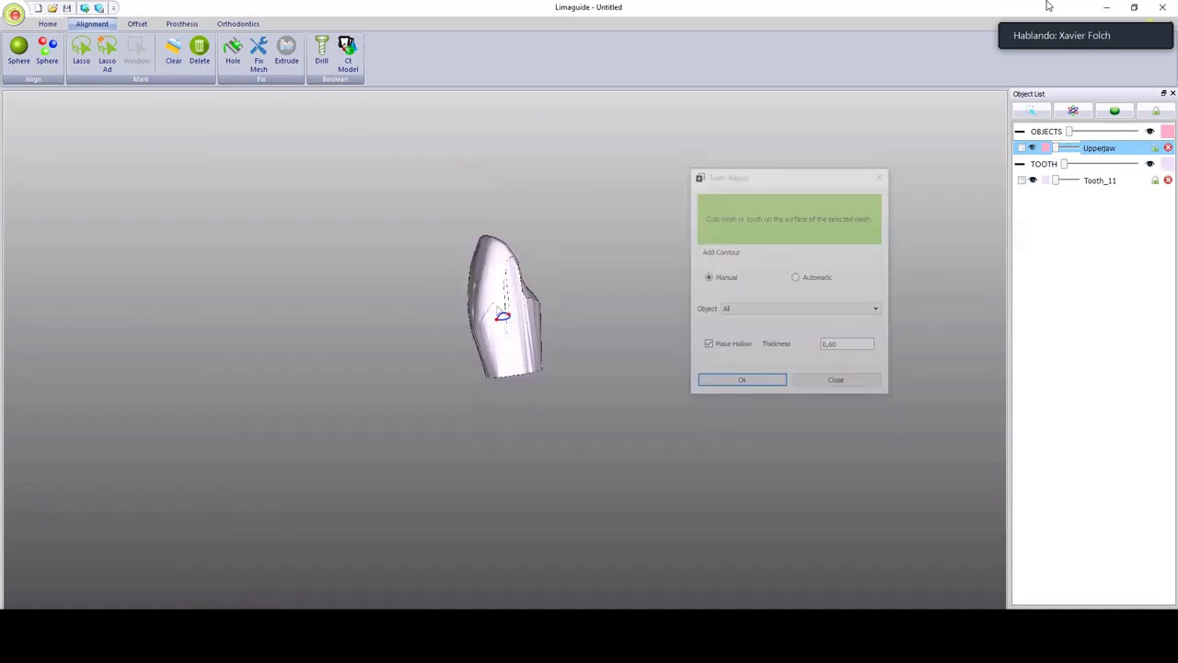
pyautogui.scroll(3, 504, 336)
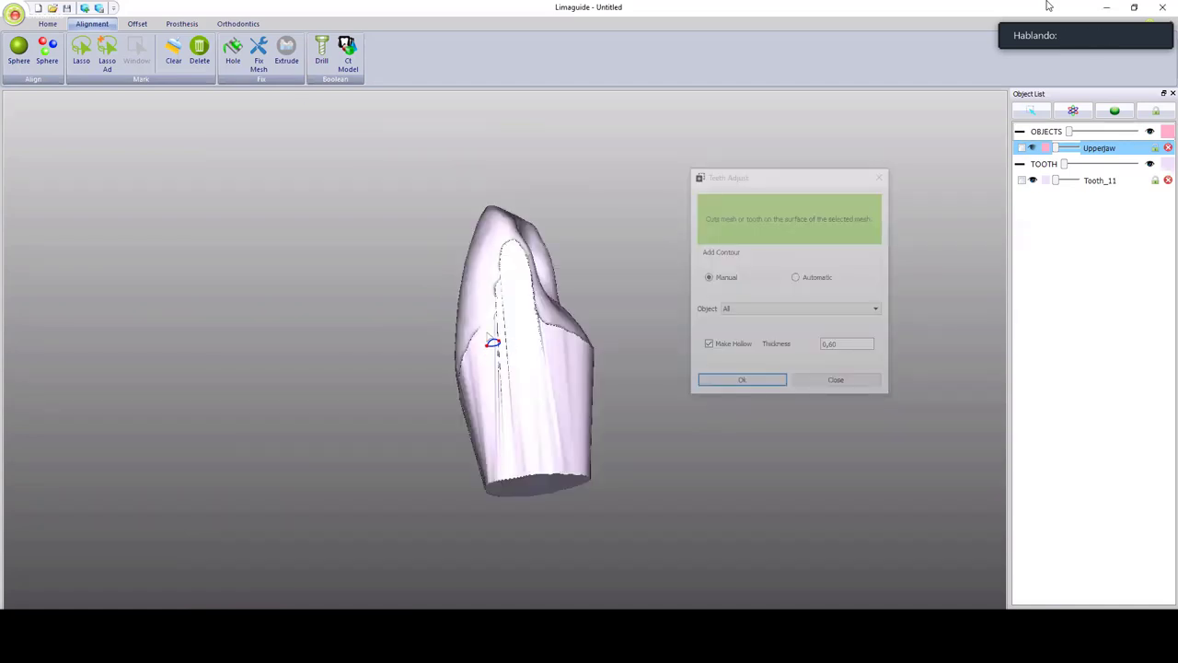
pyautogui.click(491, 326)
pyautogui.click(500, 326)
pyautogui.click(522, 325)
pyautogui.moveTo(569, 277); pyautogui.dragTo(531, 312, button='middle')
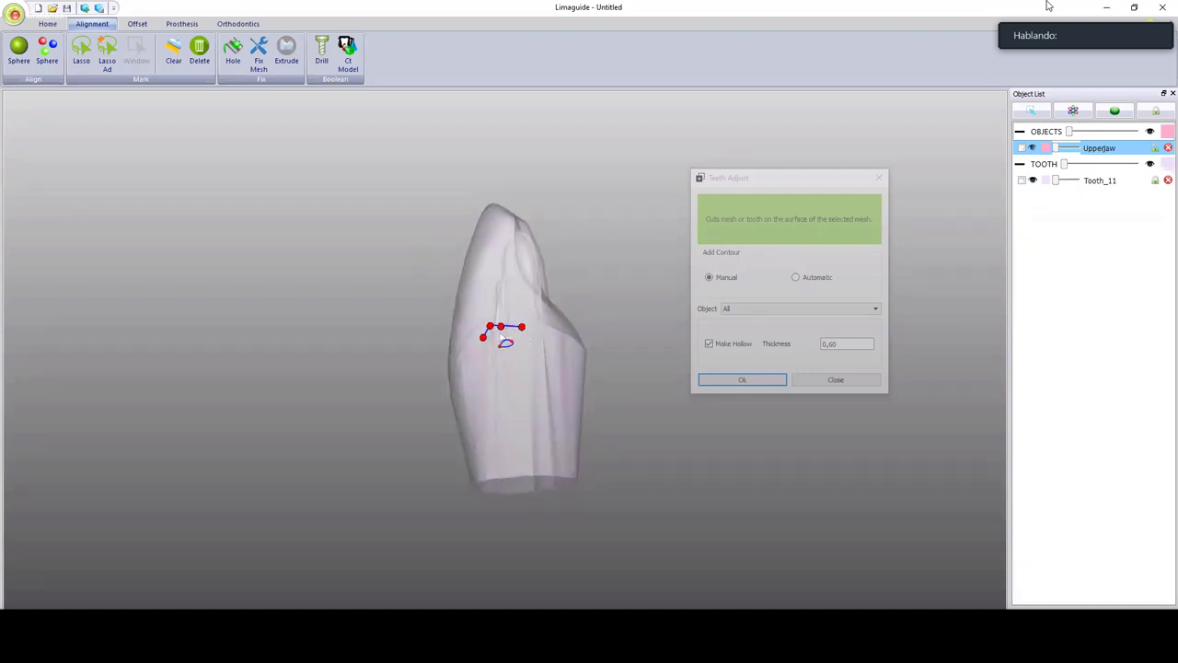
pyautogui.click(543, 330)
pyautogui.click(563, 335)
# Continue the Teeth Adjust contour along the palatal gum margin of the cloned tooth.
pyautogui.moveTo(583, 341)
pyautogui.mouseDown(button='middle')
pyautogui.moveTo(615, 337)
pyautogui.moveTo(588, 322)
pyautogui.mouseUp(button='middle')
pyautogui.click(585, 340)
pyautogui.click(605, 344)
pyautogui.click(632, 356)
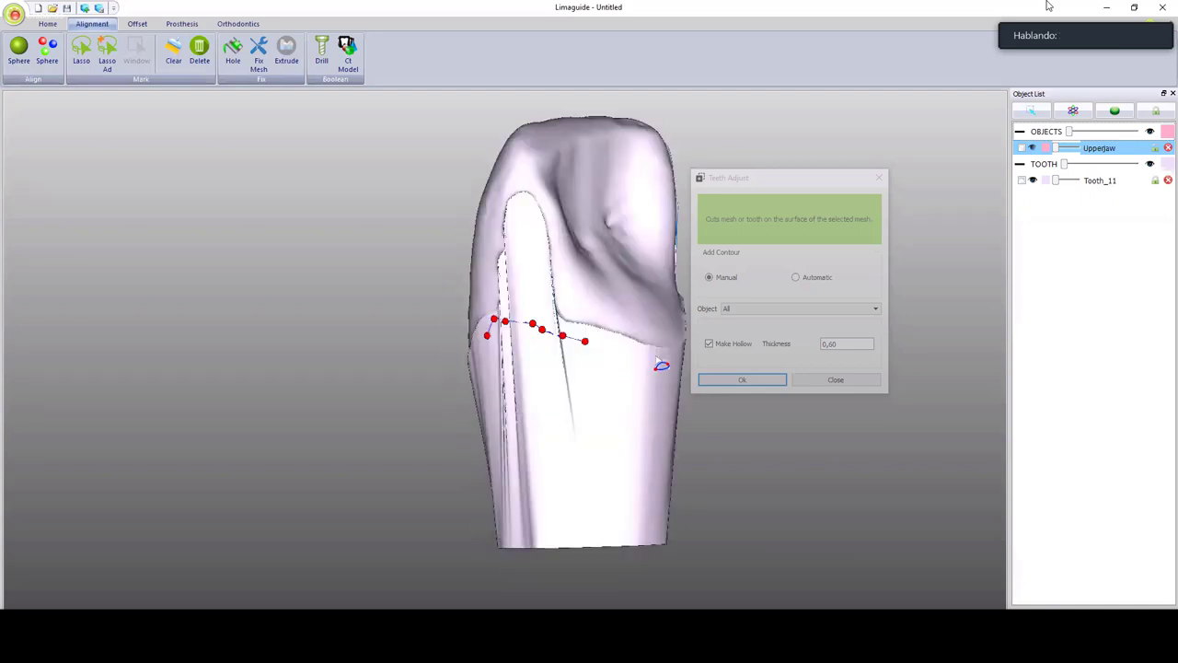
pyautogui.click(657, 355)
pyautogui.moveTo(523, 360); pyautogui.dragTo(326, 385, button='middle')
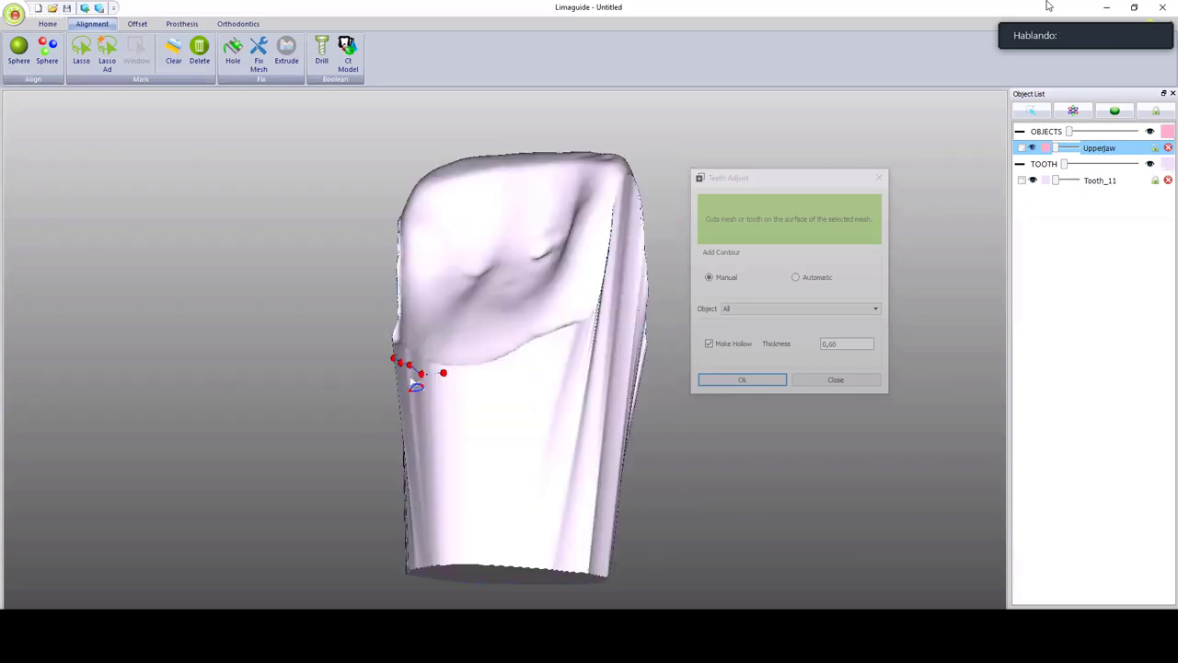
pyautogui.click(466, 368)
pyautogui.click(511, 368)
# Carry the Teeth Adjust contour across the opposite proximal side of the cloned tooth to the labial edge.
pyautogui.moveTo(577, 336); pyautogui.dragTo(502, 335, button='middle')
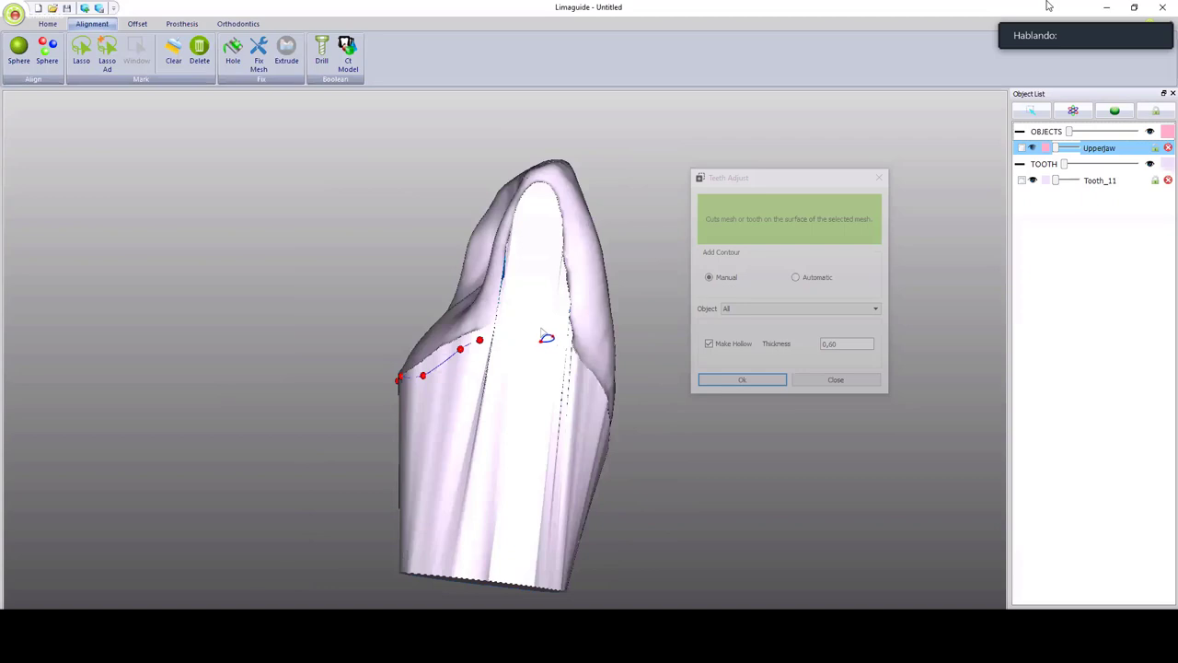
pyautogui.click(502, 331)
pyautogui.click(530, 325)
pyautogui.click(551, 333)
pyautogui.moveTo(550, 296); pyautogui.dragTo(586, 381, button='middle')
pyautogui.moveTo(543, 415); pyautogui.dragTo(549, 343, button='middle')
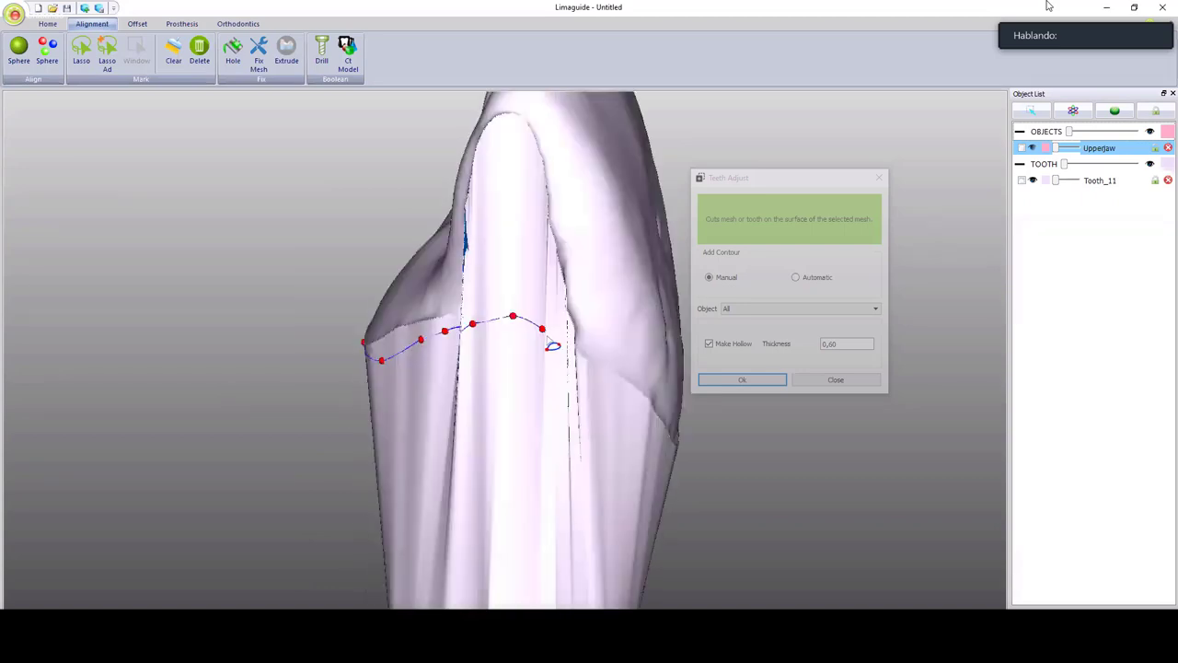
pyautogui.click(565, 354)
pyautogui.click(579, 367)
# Trace the Teeth Adjust contour along the labial gum margin of the cloned tooth.
pyautogui.moveTo(580, 403); pyautogui.dragTo(660, 442, button='middle')
pyautogui.click(639, 431)
pyautogui.click(668, 489)
pyautogui.click(700, 518)
pyautogui.click(739, 539)
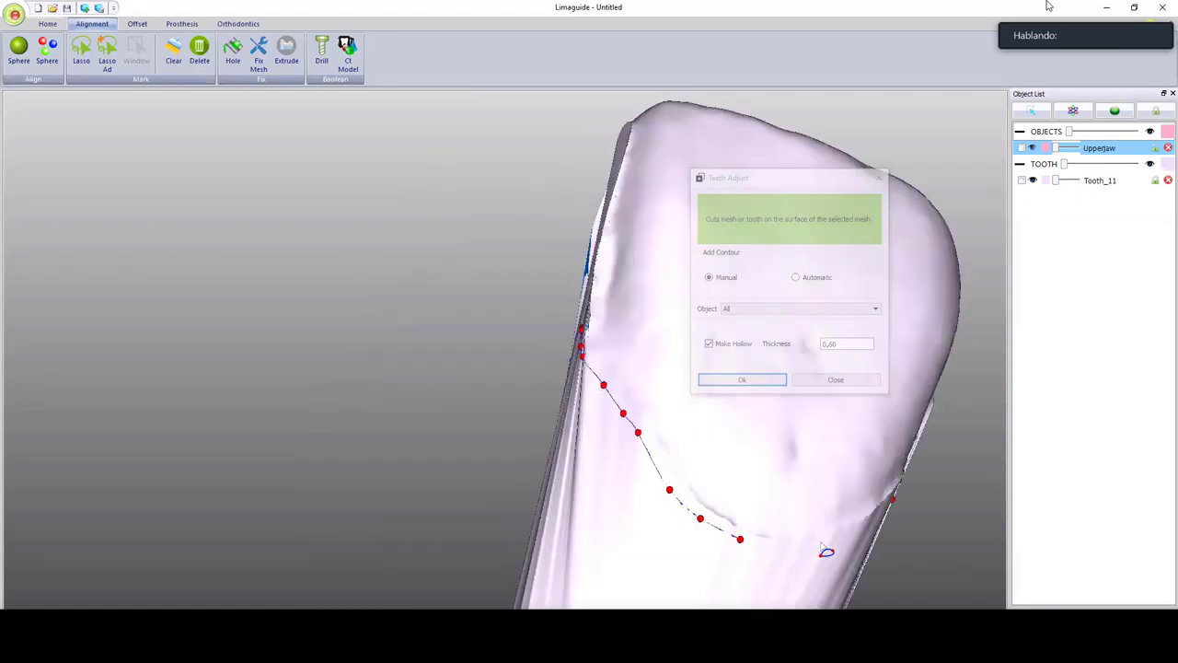
pyautogui.click(816, 546)
pyautogui.click(853, 531)
# Close the adjust contour at its starting point and calculate the hollow tooth cut.
pyautogui.moveTo(826, 501); pyautogui.dragTo(955, 522, button='middle')
pyautogui.click(903, 520)
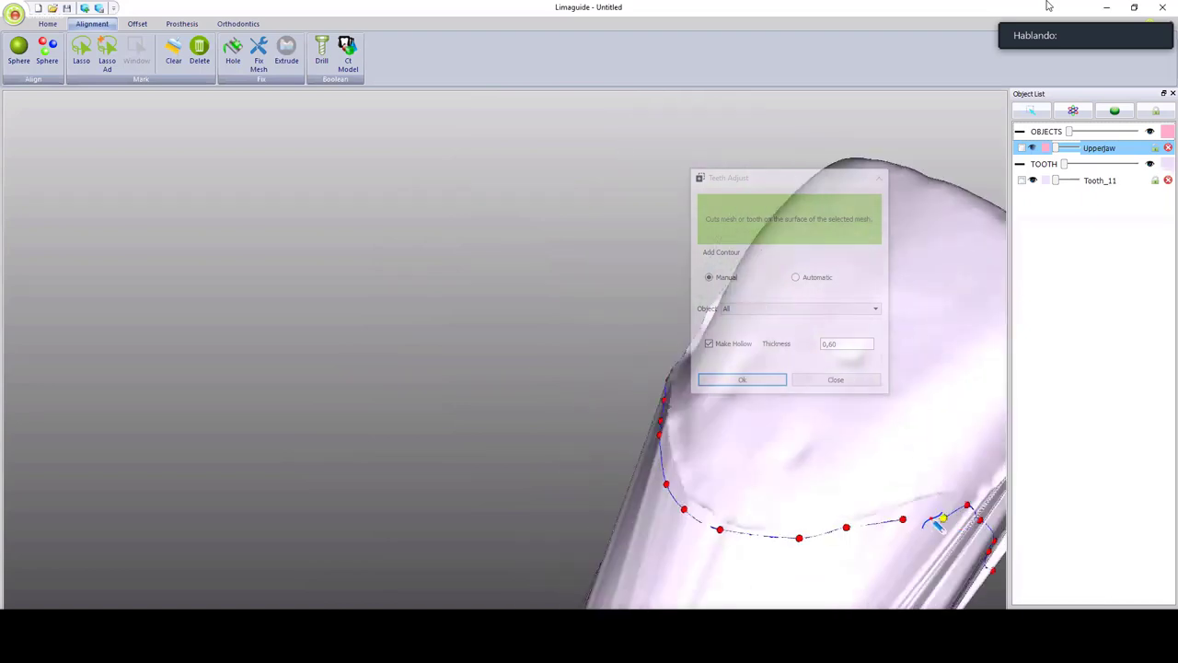
pyautogui.click(939, 521)
pyautogui.scroll(-3, 455, 324)
pyautogui.click(721, 383)
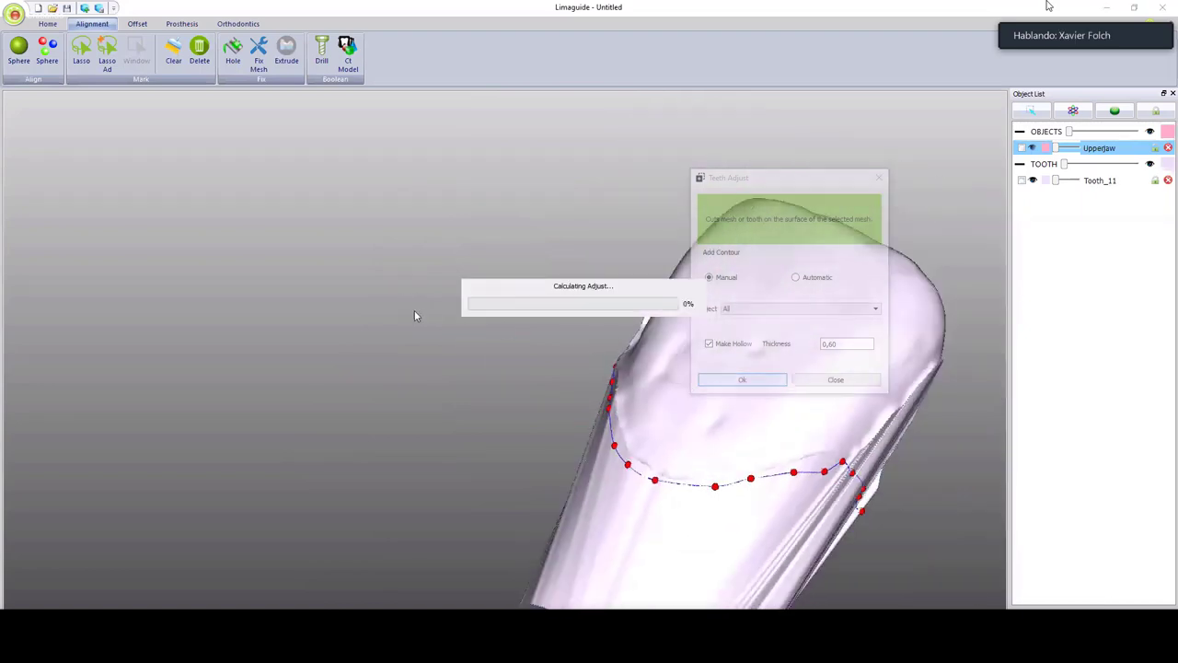
# Hide Tooth_11 and show the Upperjaw scan.
pyautogui.moveTo(701, 460); pyautogui.dragTo(706, 288, button='middle')
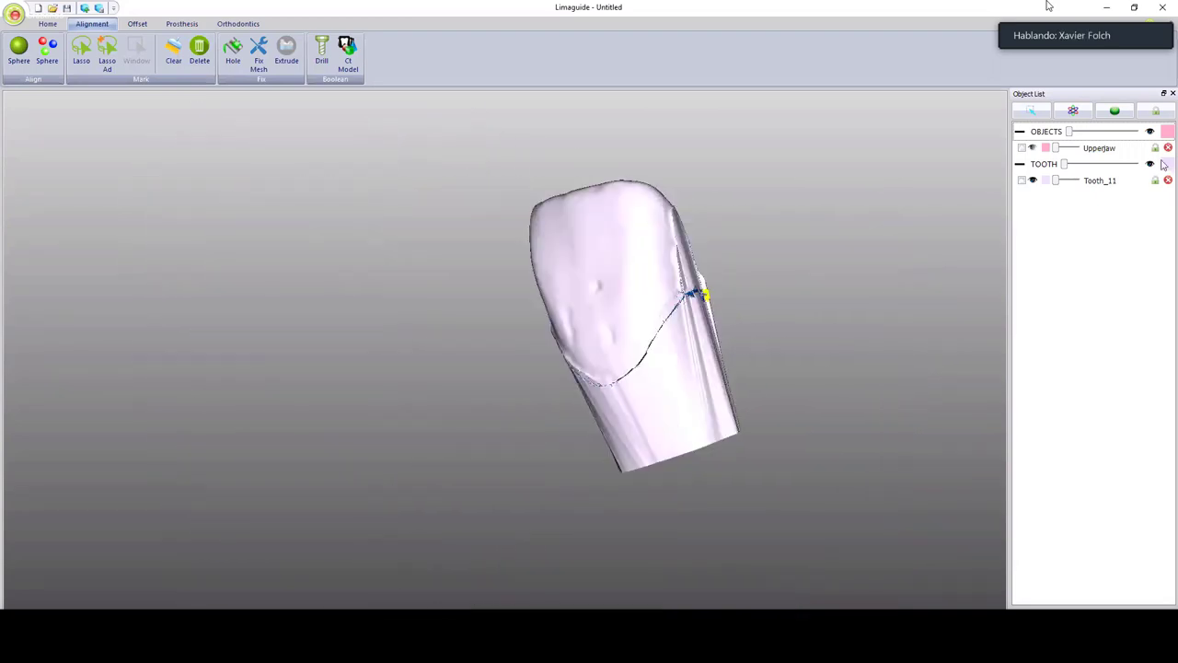
pyautogui.click(1032, 181)
pyautogui.click(1032, 147)
pyautogui.moveTo(479, 369); pyautogui.dragTo(476, 257, button='middle')
pyautogui.rightClick(453, 157)
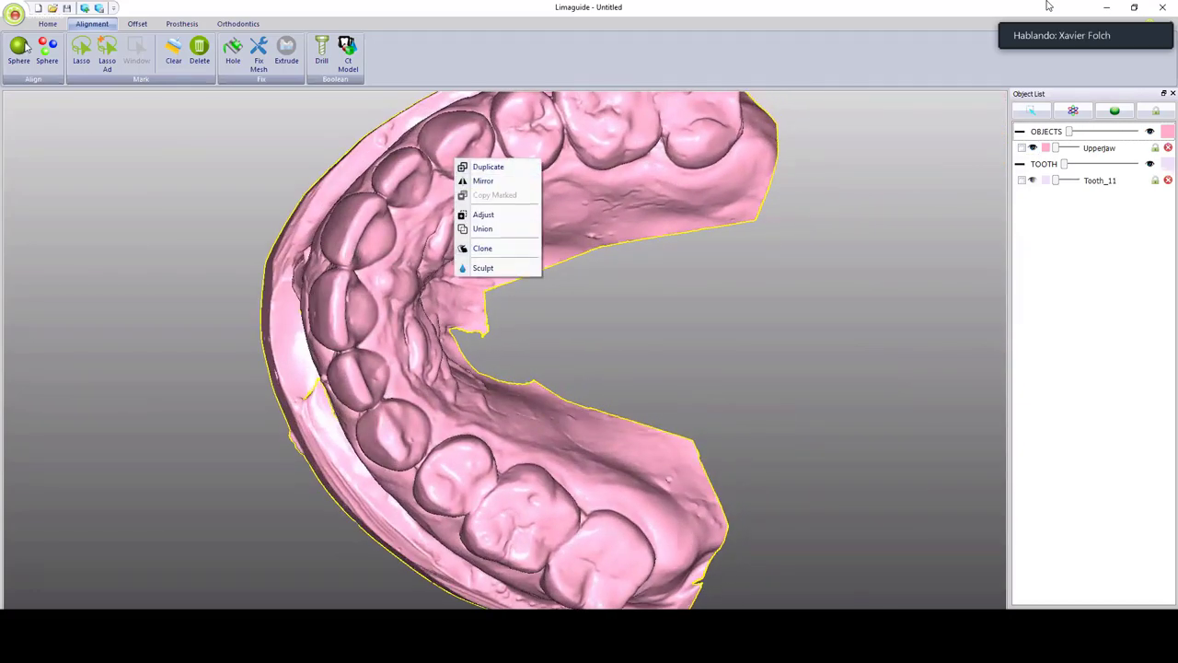
pyautogui.click(346, 249)
pyautogui.scroll(-4, 346, 249)
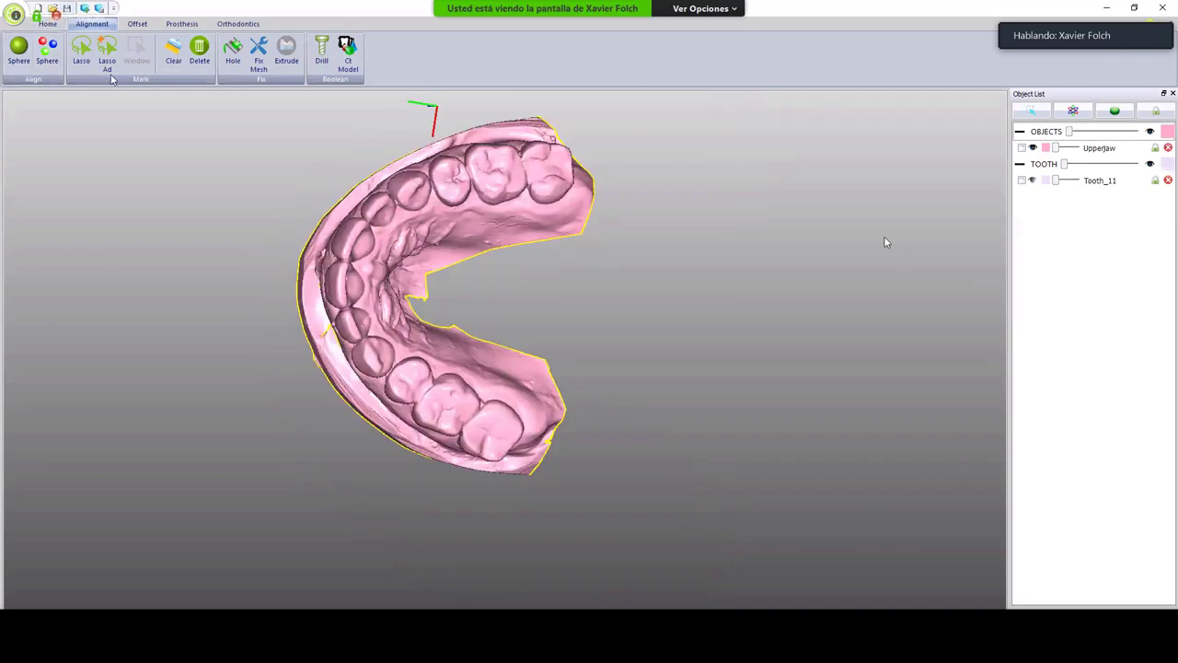
# Import Upperjaw from the 5-modelo Geller folder, hide the earlier Upperjaw scan and orient the new model in occlusal view.
pyautogui.click(84, 9)
pyautogui.click(224, 29)
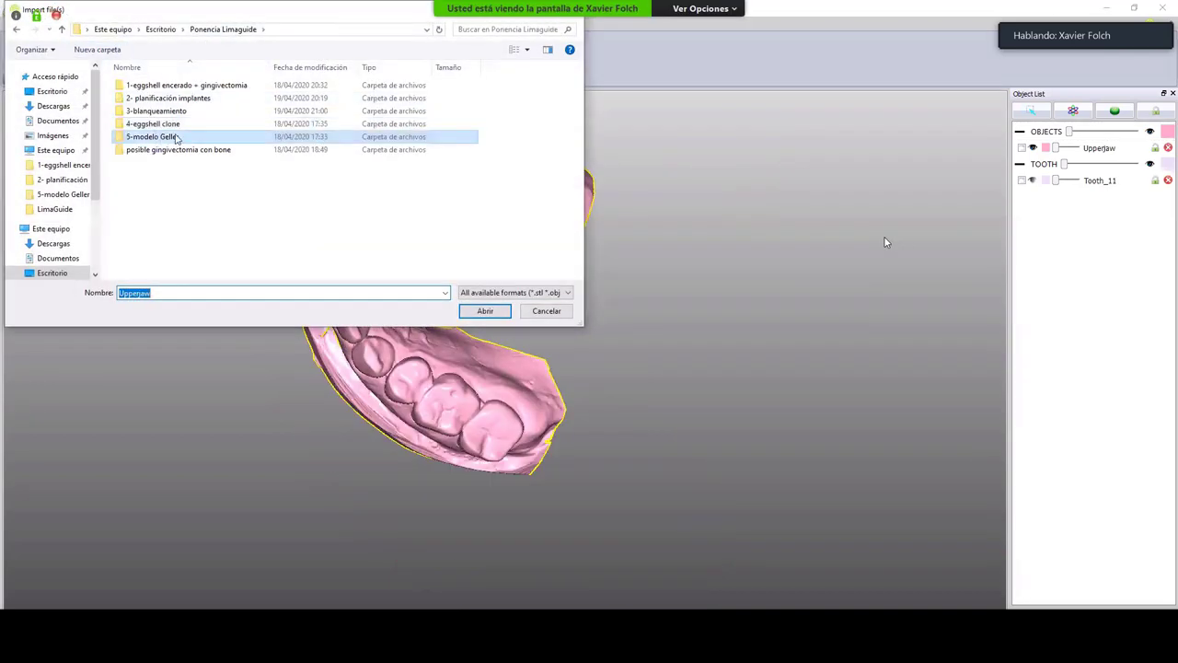
pyautogui.doubleClick(173, 137)
pyautogui.click(143, 213)
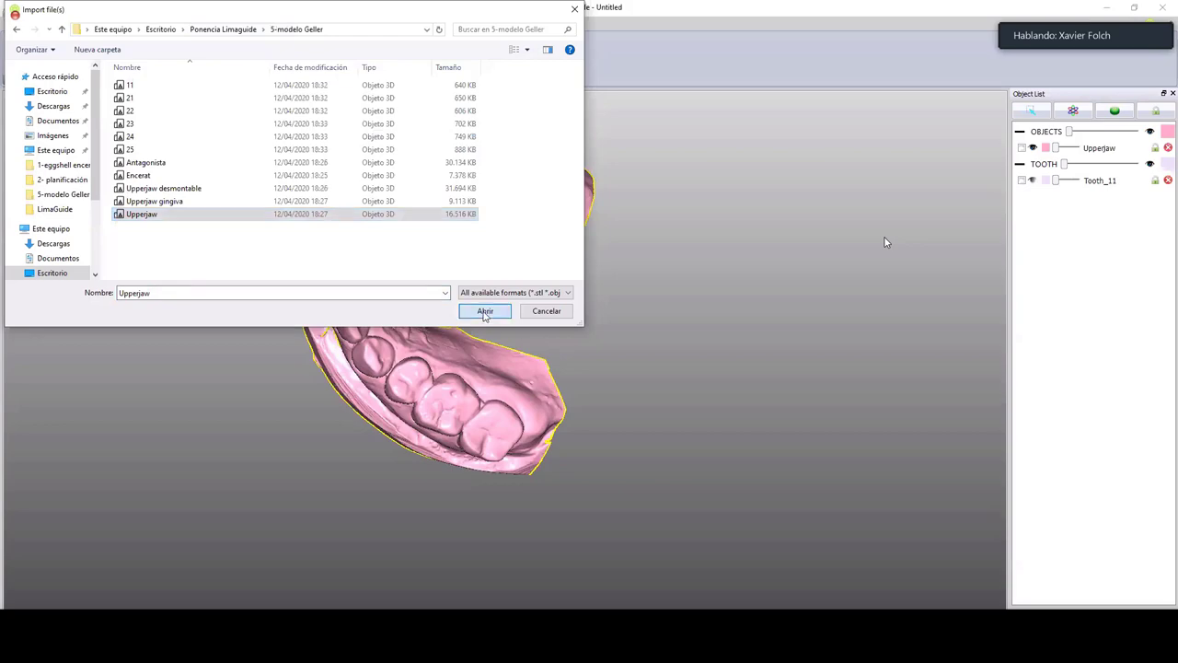
pyautogui.click(485, 311)
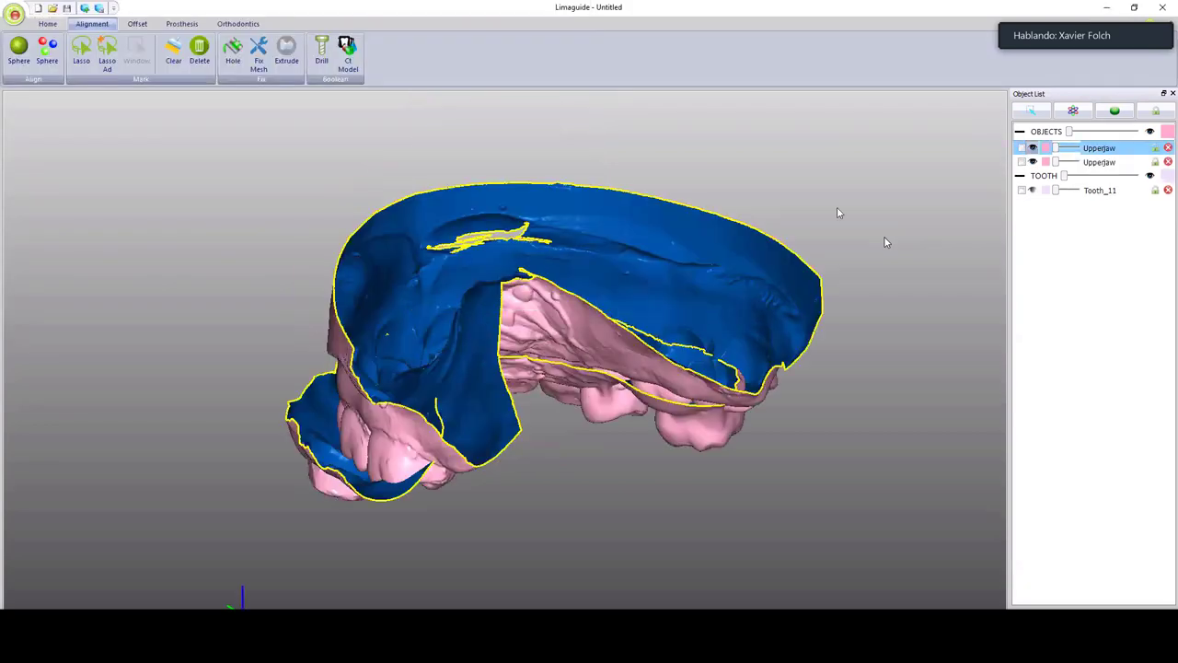
pyautogui.moveTo(624, 249); pyautogui.dragTo(352, 296, button='right')
pyautogui.moveTo(352, 296); pyautogui.dragTo(572, 208, button='middle')
pyautogui.moveTo(572, 207); pyautogui.dragTo(611, 291, button='right')
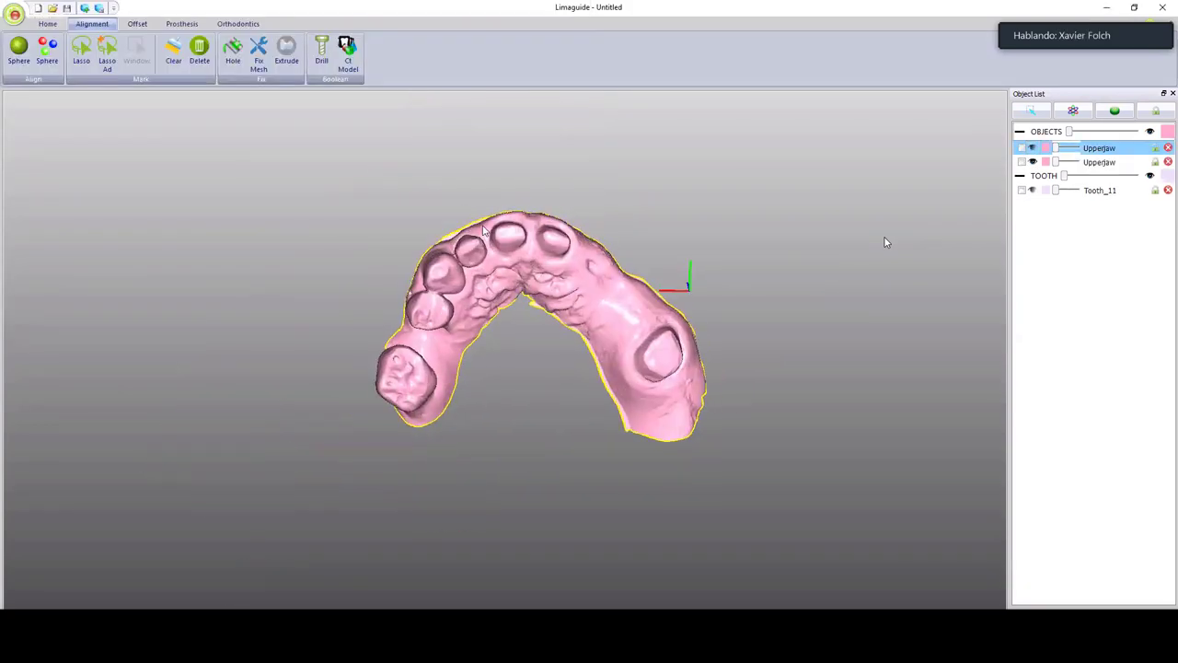
pyautogui.scroll(5, 527, 239)
pyautogui.scroll(4, 538, 247)
pyautogui.rightClick(534, 251)
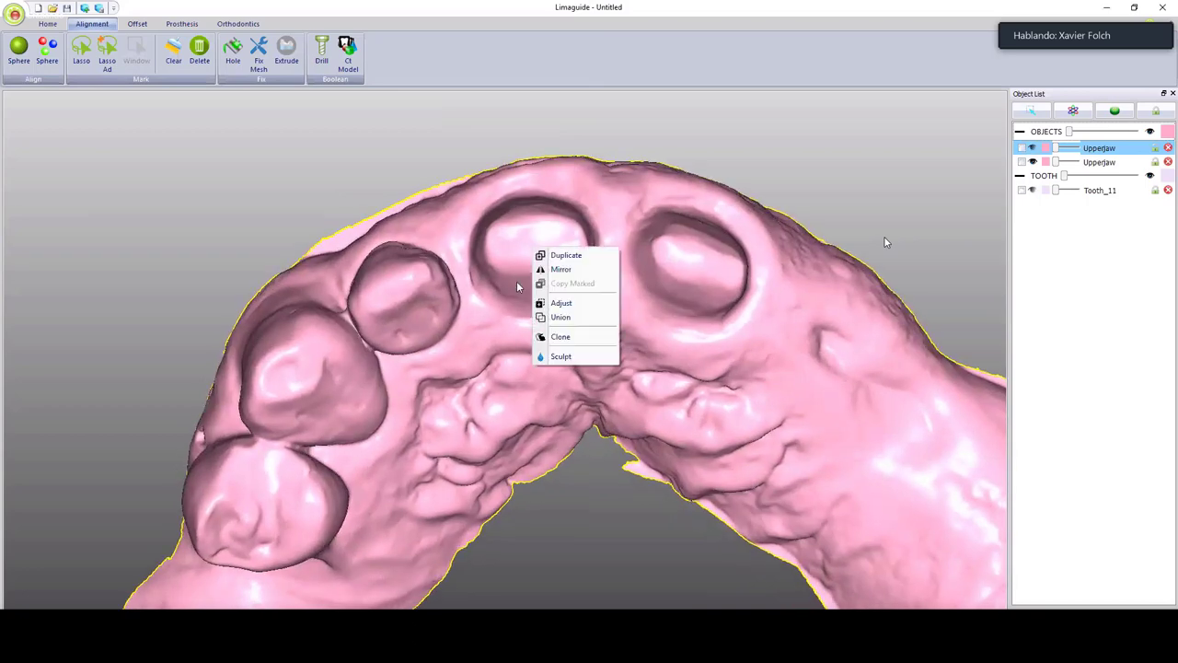
pyautogui.click(561, 338)
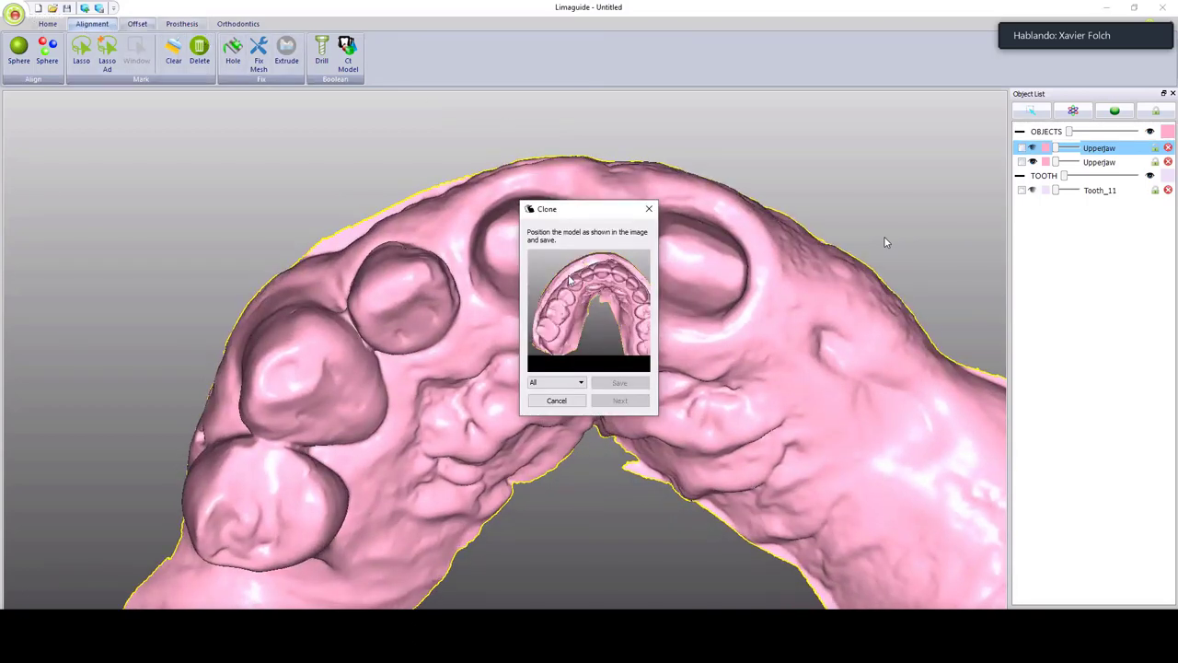
pyautogui.moveTo(592, 211); pyautogui.dragTo(126, 132)
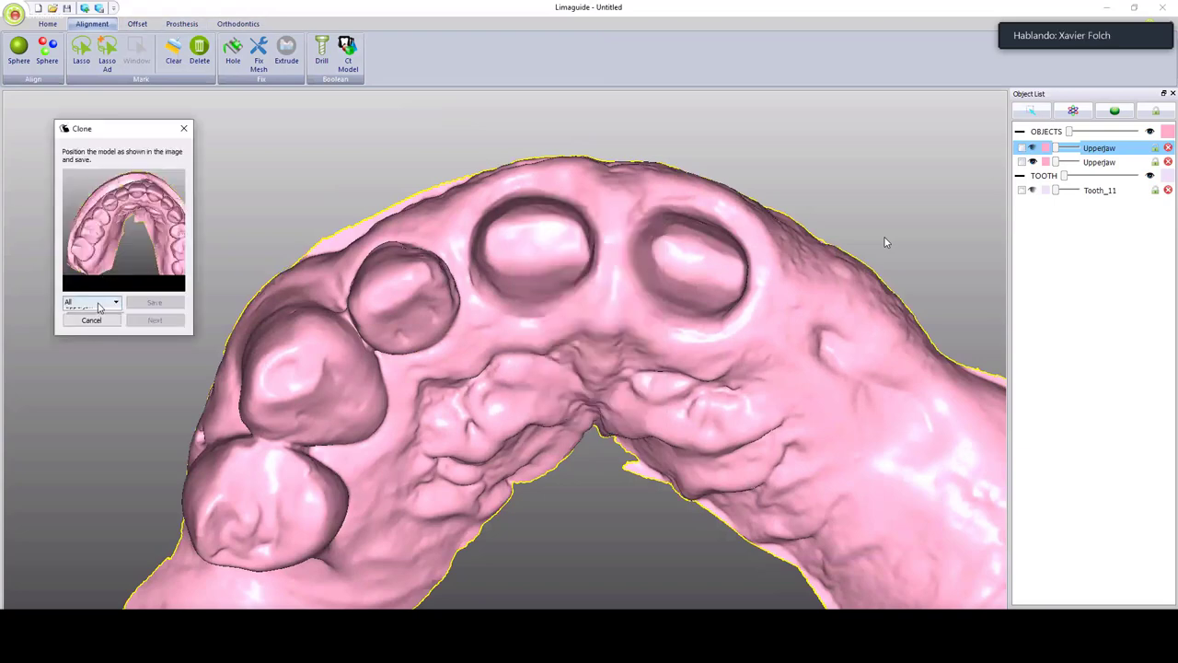
pyautogui.click(92, 302)
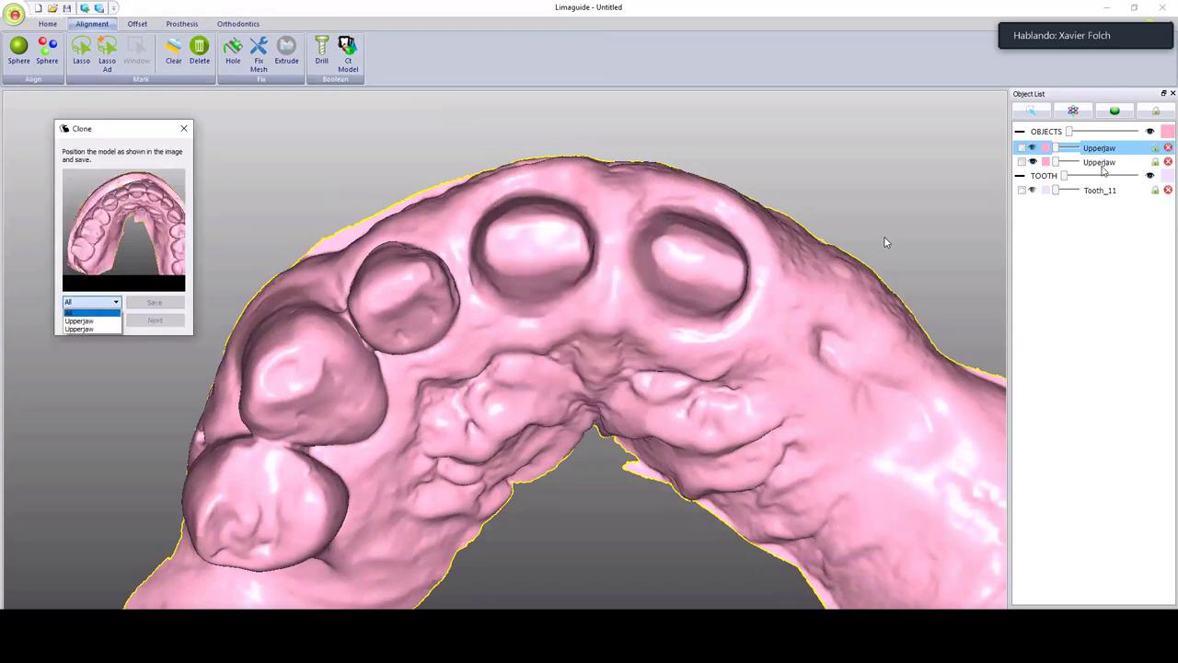
pyautogui.click(1092, 165)
pyautogui.click(184, 129)
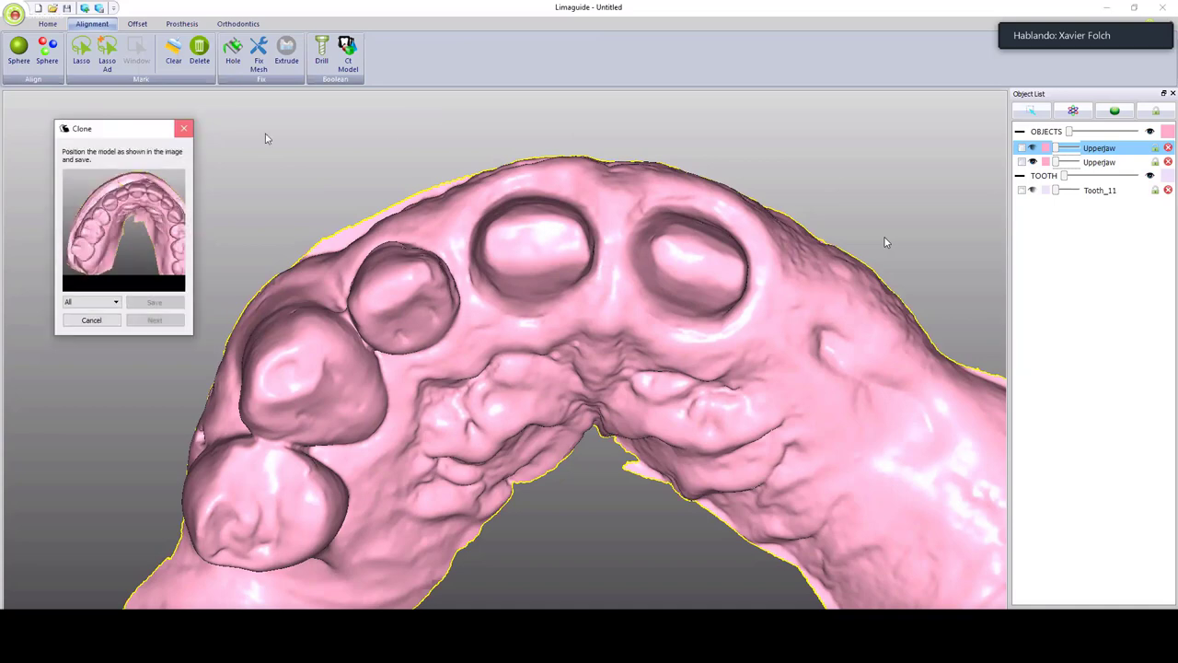
# Rename the newly imported jaw model as Upperjaw 1.
pyautogui.doubleClick(1099, 165)
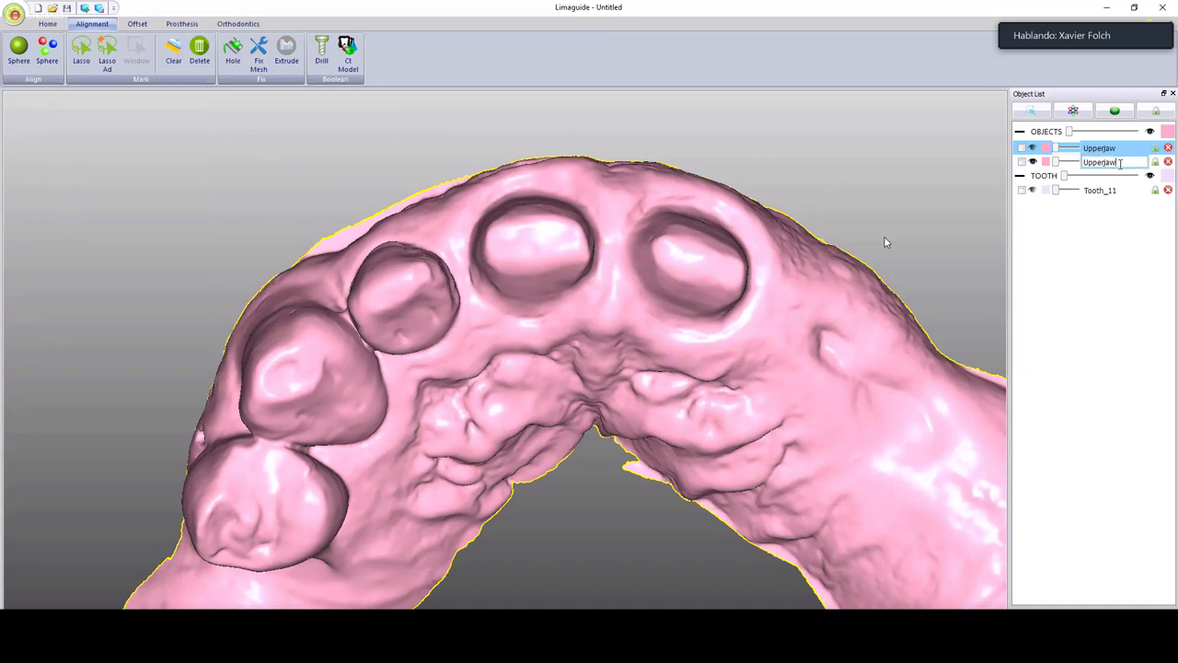
pyautogui.write('1')
pyautogui.click(1098, 223)
# Start a tooth 11 clone from Upperjaw 1, save the occlusal model position and continue with Subtract anatomy.
pyautogui.rightClick(547, 240)
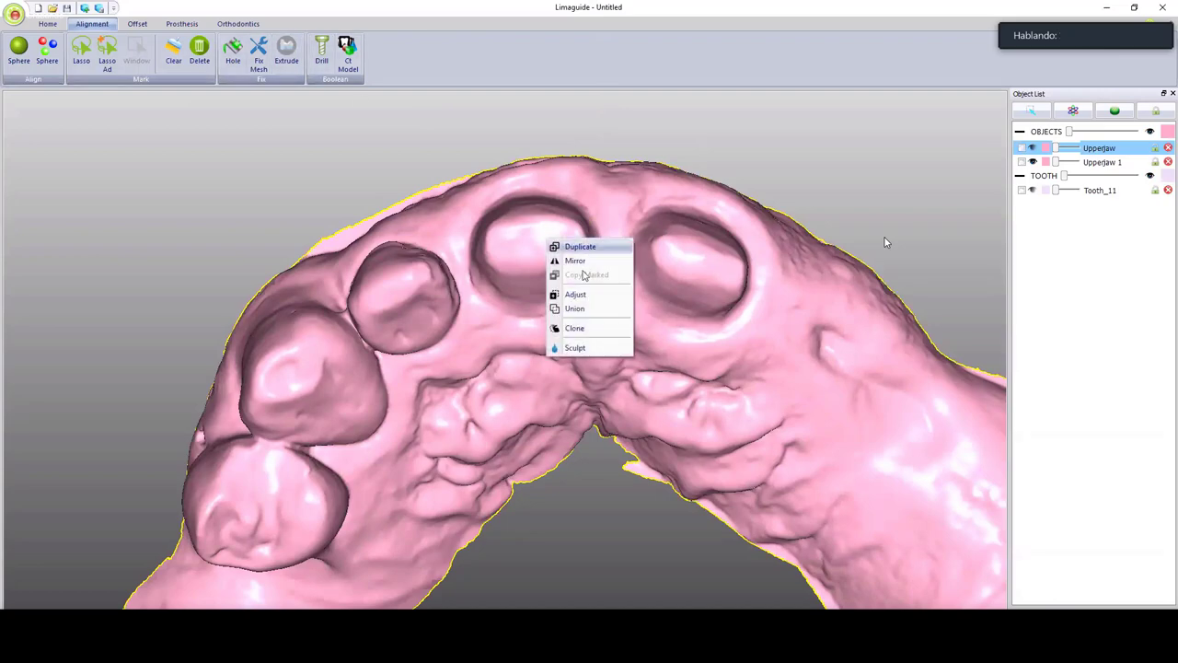
pyautogui.click(576, 330)
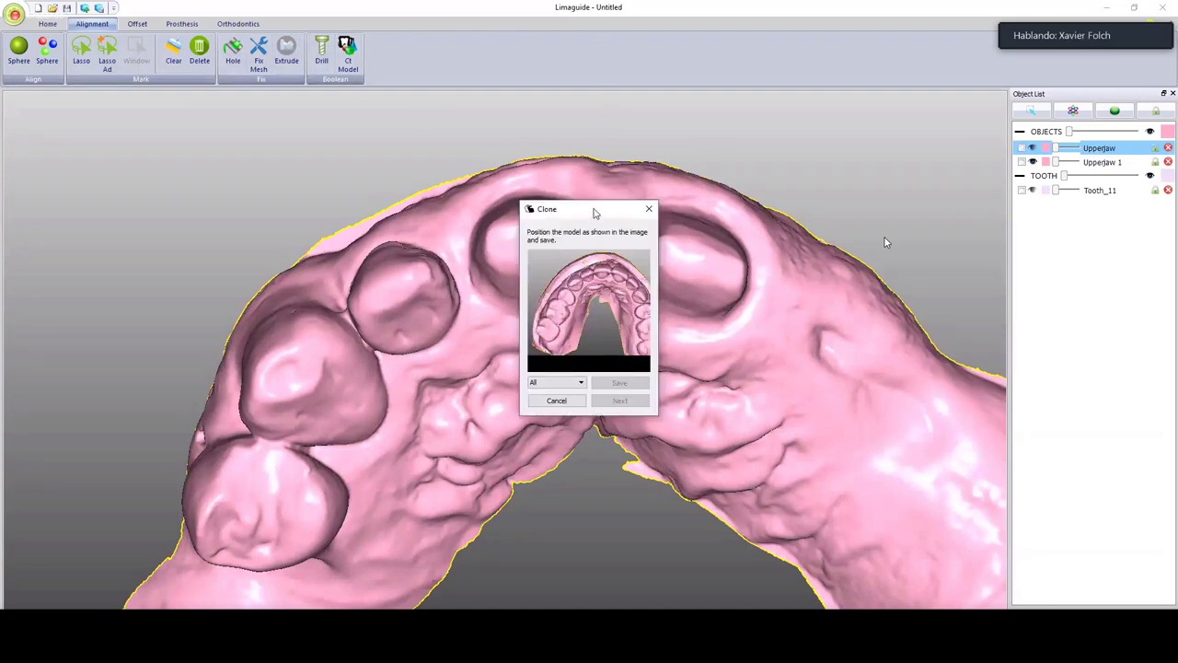
pyautogui.moveTo(594, 213); pyautogui.dragTo(91, 130)
pyautogui.click(65, 301)
pyautogui.click(64, 330)
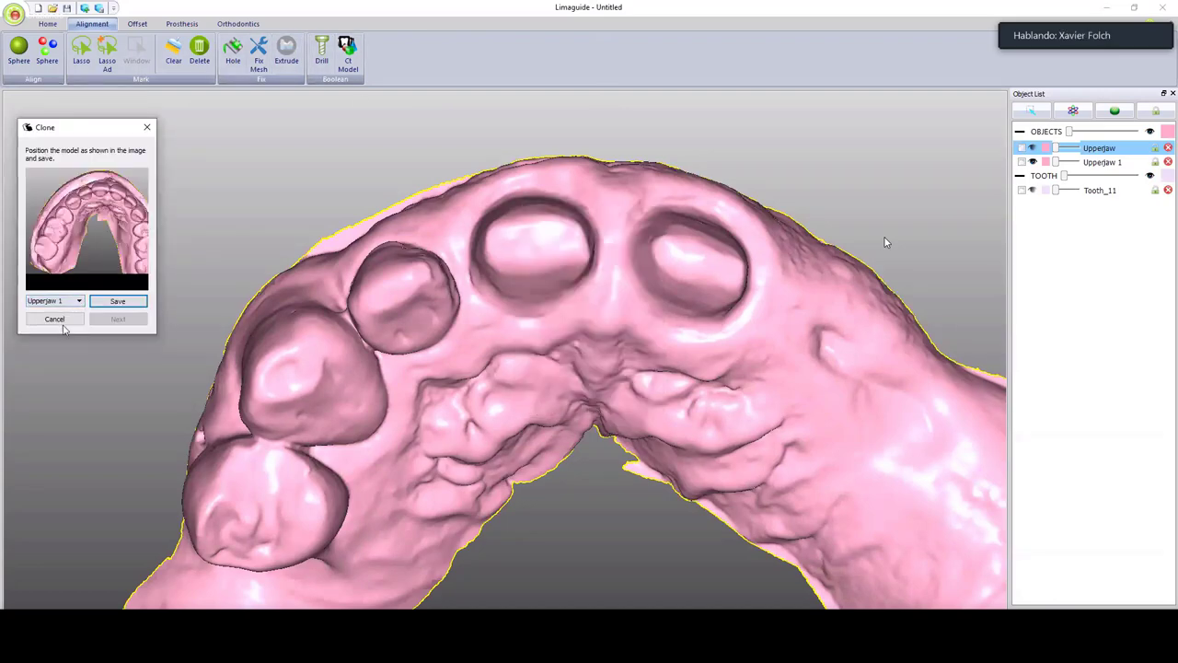
pyautogui.click(115, 303)
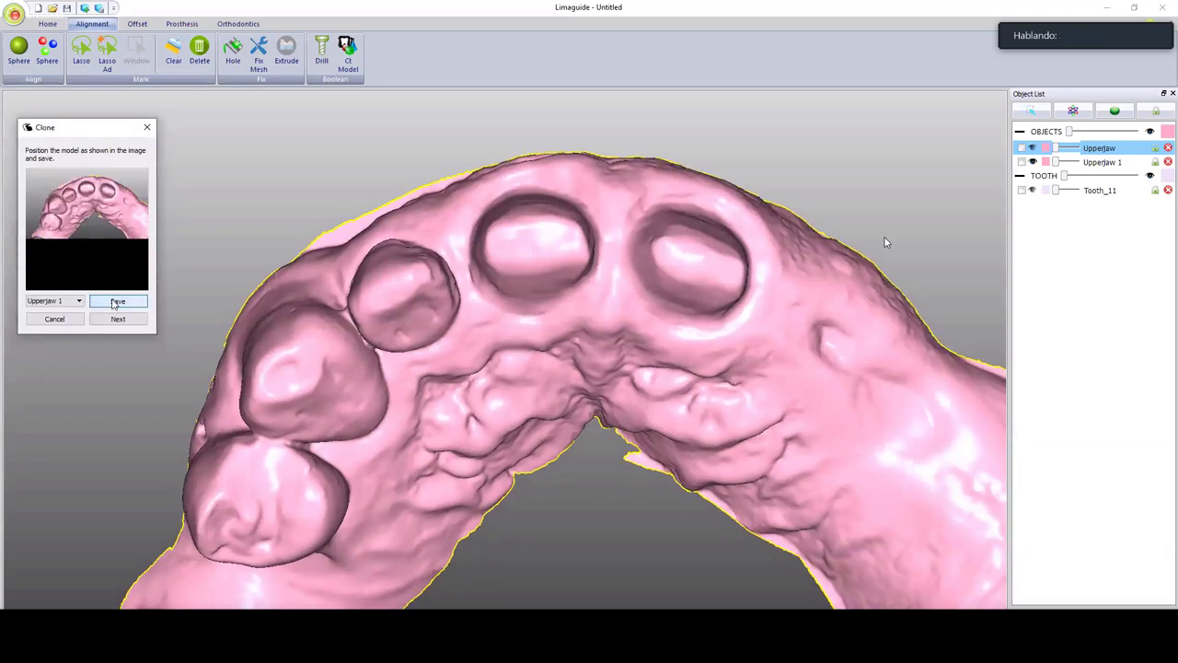
pyautogui.click(118, 319)
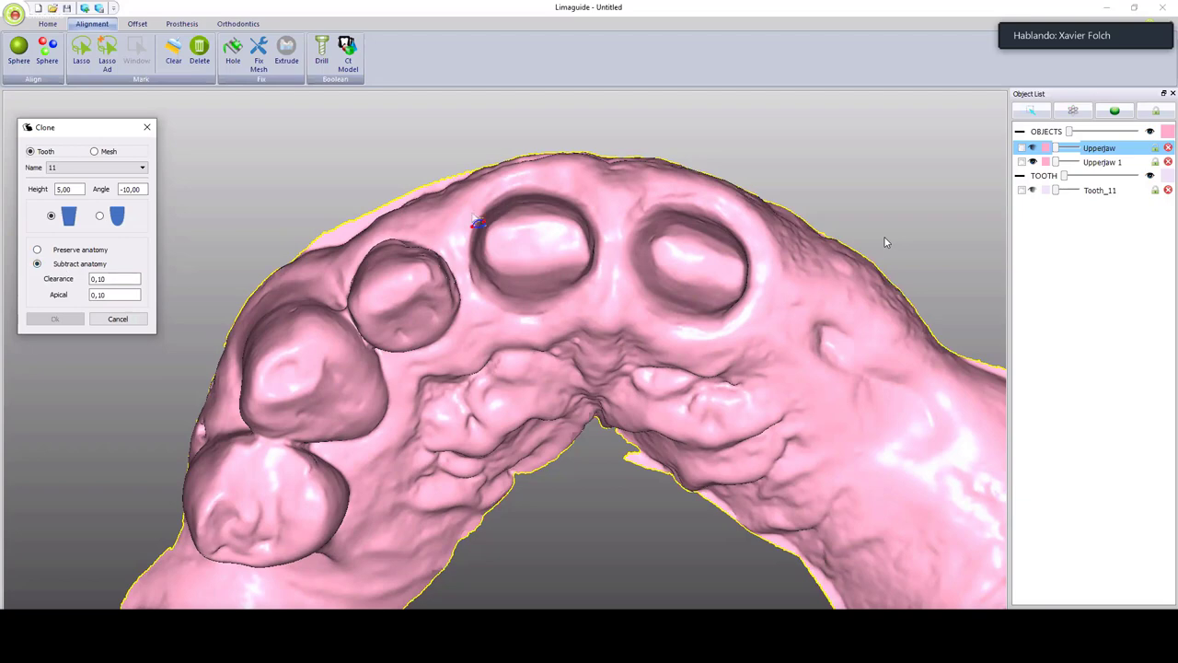
# Trace the clone contour around the prepared tooth 11 from its labial gum margin down the mesial side.
pyautogui.scroll(3, 884, 242)
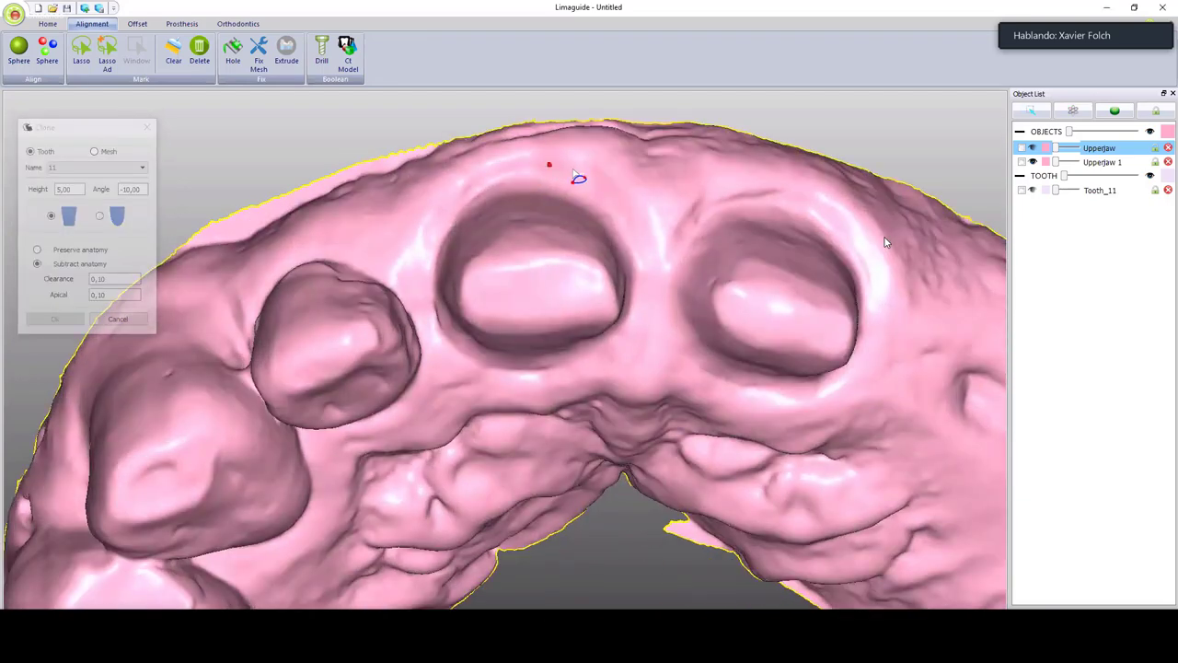
pyautogui.click(574, 168)
pyautogui.click(621, 202)
pyautogui.click(638, 229)
pyautogui.click(644, 258)
pyautogui.moveTo(644, 287); pyautogui.dragTo(645, 340, button='middle')
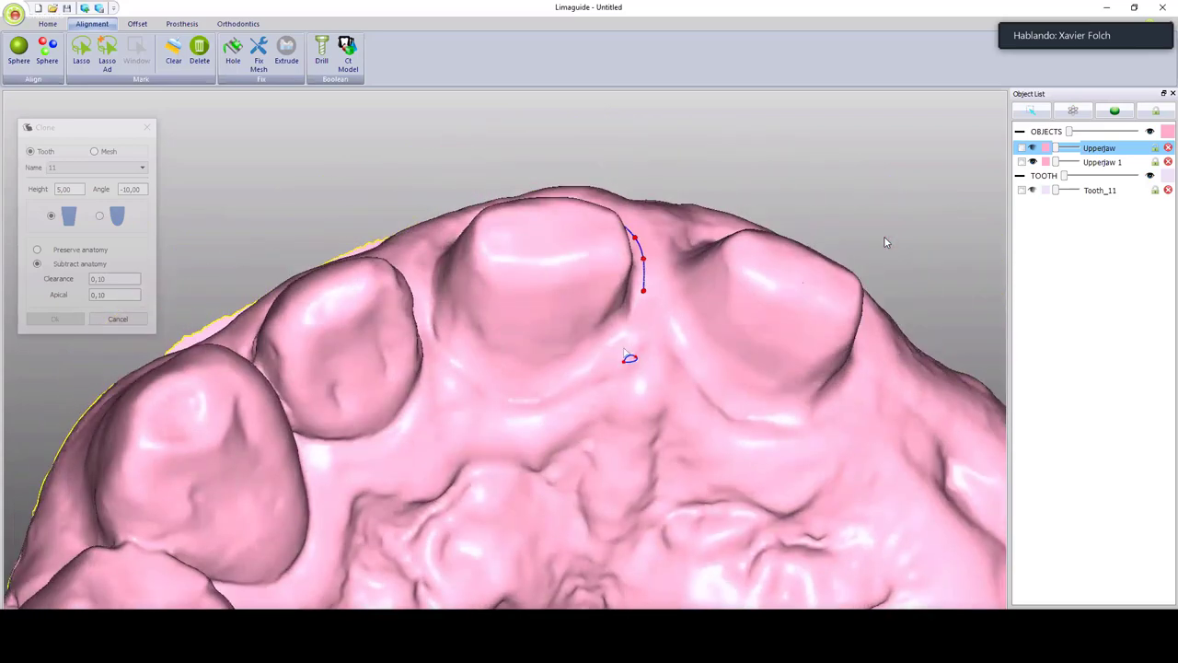
# Continue the tooth 11 clone contour around the mesiopalatal corner and along the palatal gum margin.
pyautogui.click(633, 333)
pyautogui.click(618, 357)
pyautogui.click(595, 372)
pyautogui.click(571, 389)
pyautogui.click(553, 403)
pyautogui.moveTo(528, 419); pyautogui.dragTo(523, 429, button='middle')
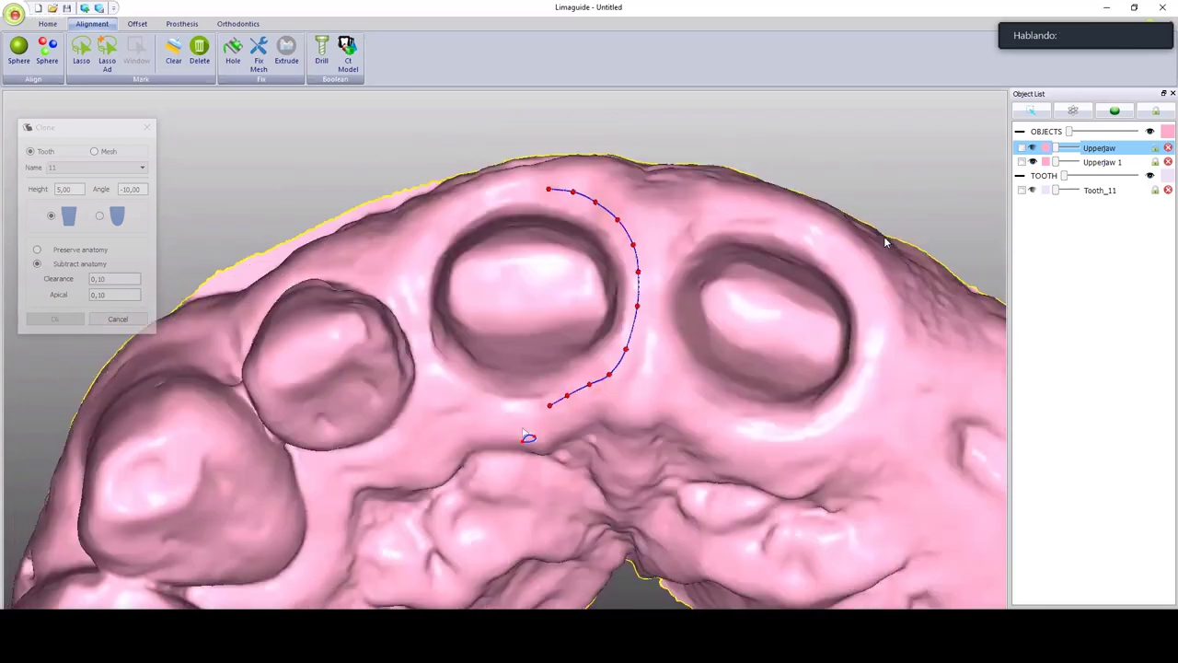
pyautogui.click(521, 406)
pyautogui.click(498, 404)
pyautogui.click(477, 398)
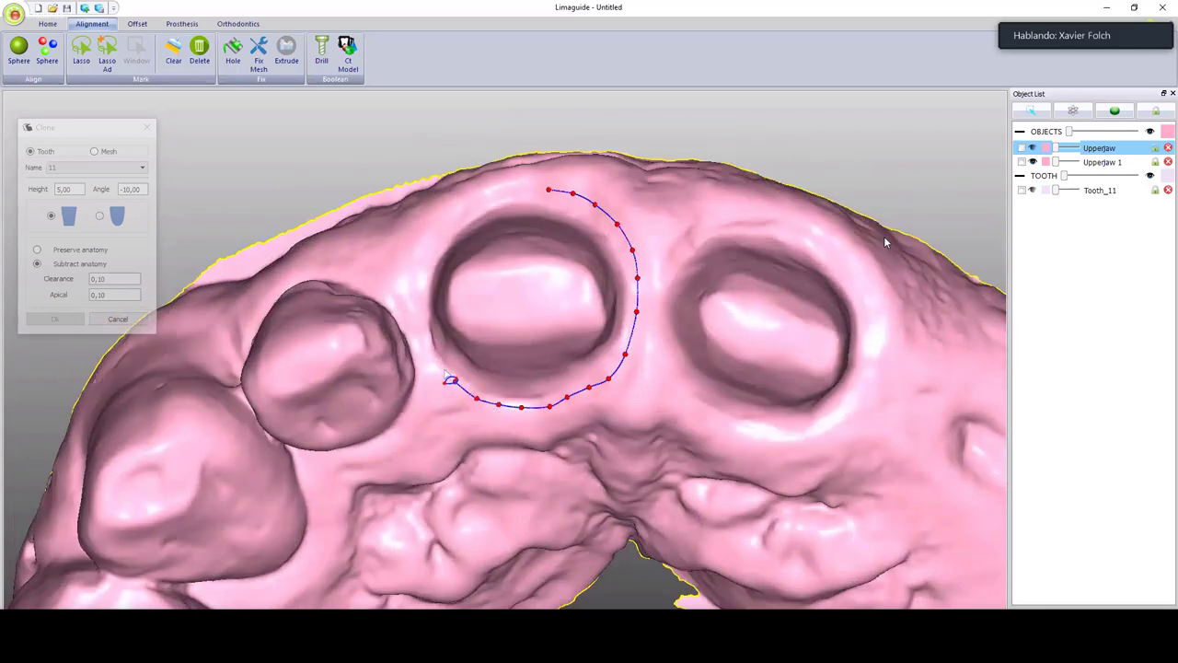
# Complete the tooth 11 clone contour up its distal side and along the labial gum margin, closing it at the starting point.
pyautogui.click(455, 380)
pyautogui.click(432, 365)
pyautogui.click(425, 347)
pyautogui.click(421, 291)
pyautogui.click(426, 271)
pyautogui.click(457, 223)
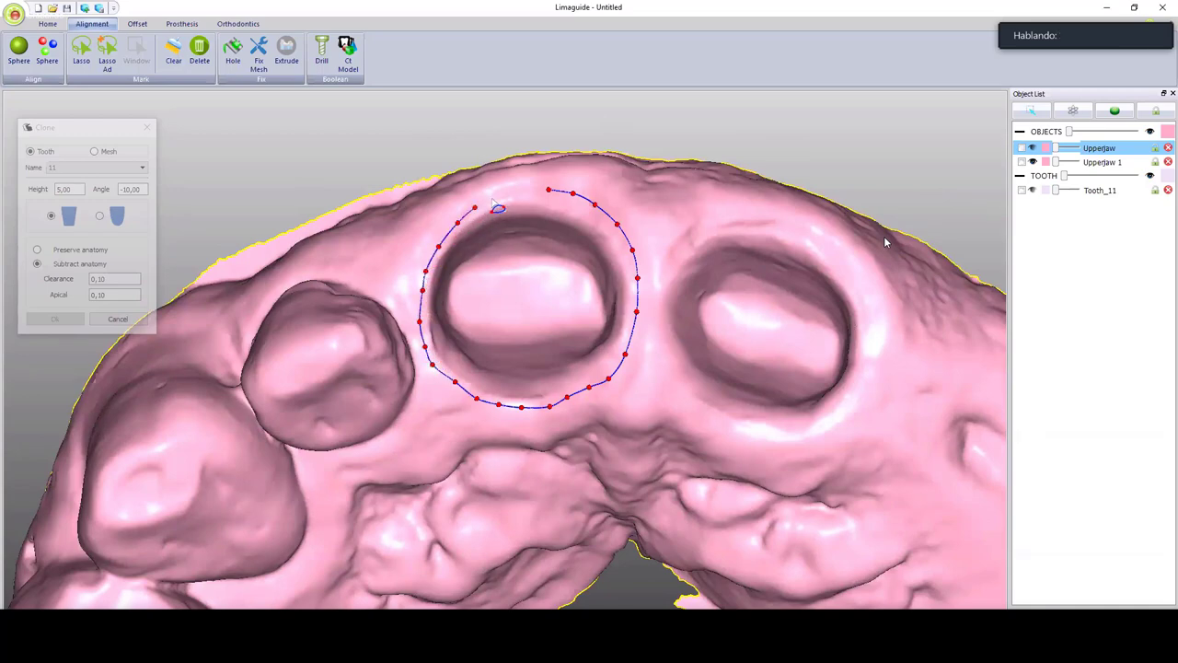
pyautogui.click(493, 199)
pyautogui.click(550, 191)
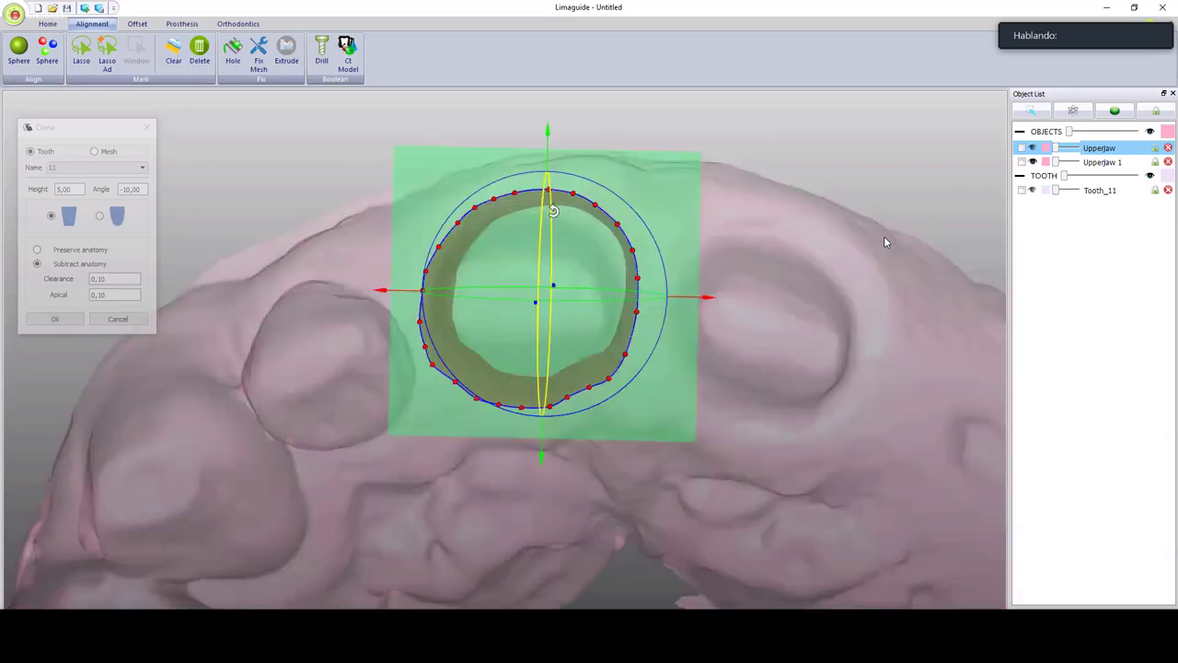
# Generate the tooth 11 clone with height 5,00, angle -10,00, Subtract anatomy, clearance 0,10 and apical 0,10, and inspect the result from beneath.
pyautogui.scroll(-5, 553, 194)
pyautogui.moveTo(554, 192); pyautogui.dragTo(750, 147, button='middle')
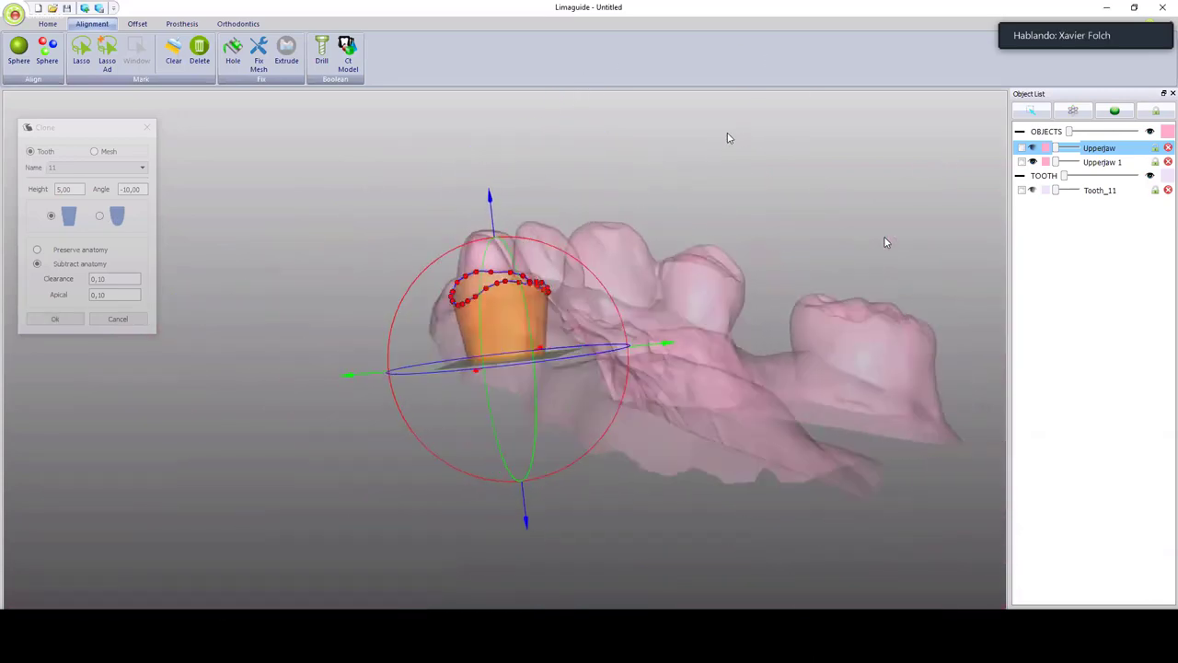
pyautogui.moveTo(399, 394); pyautogui.dragTo(519, 394)
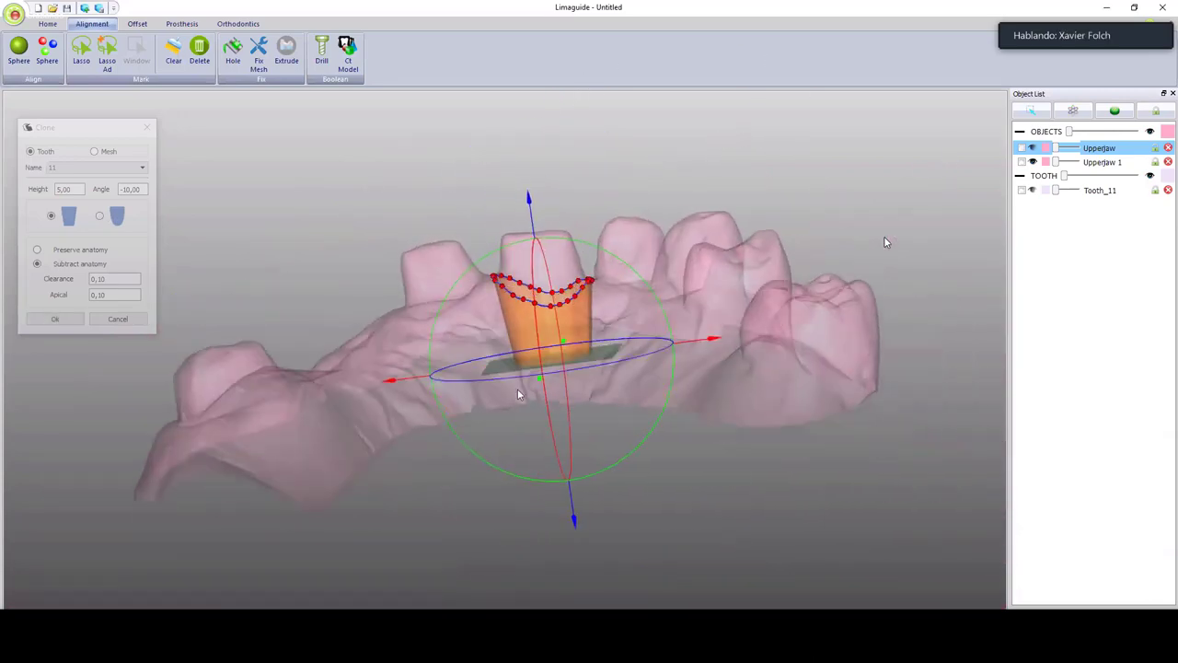
pyautogui.click(57, 319)
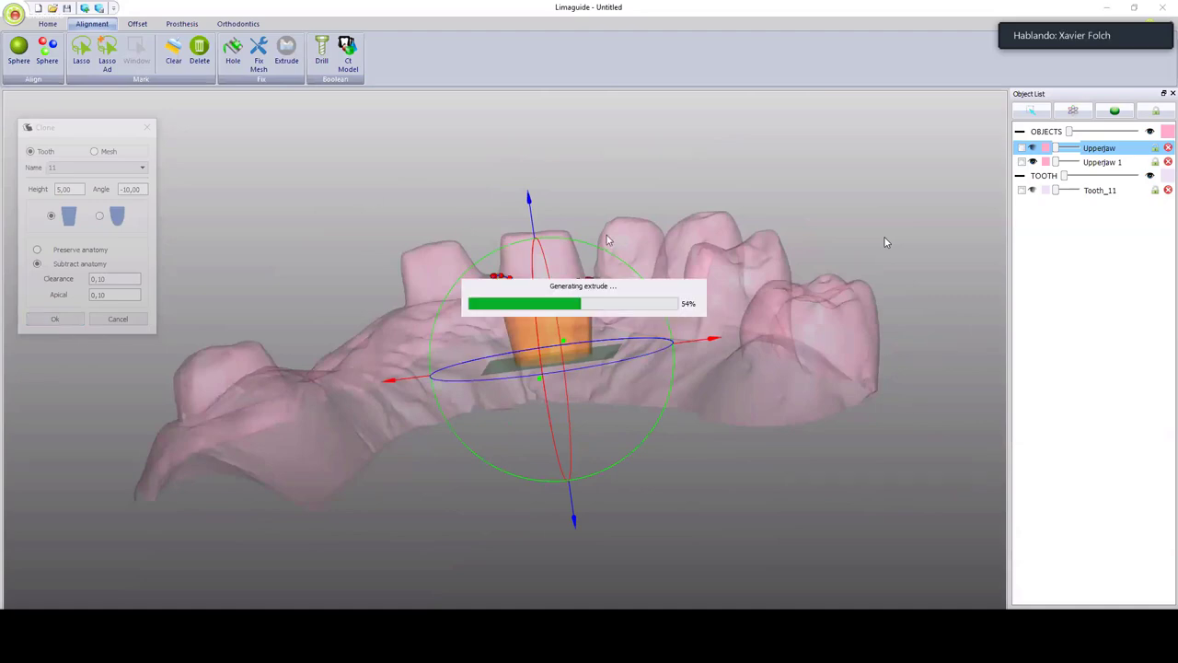
pyautogui.moveTo(612, 451); pyautogui.dragTo(556, 230)
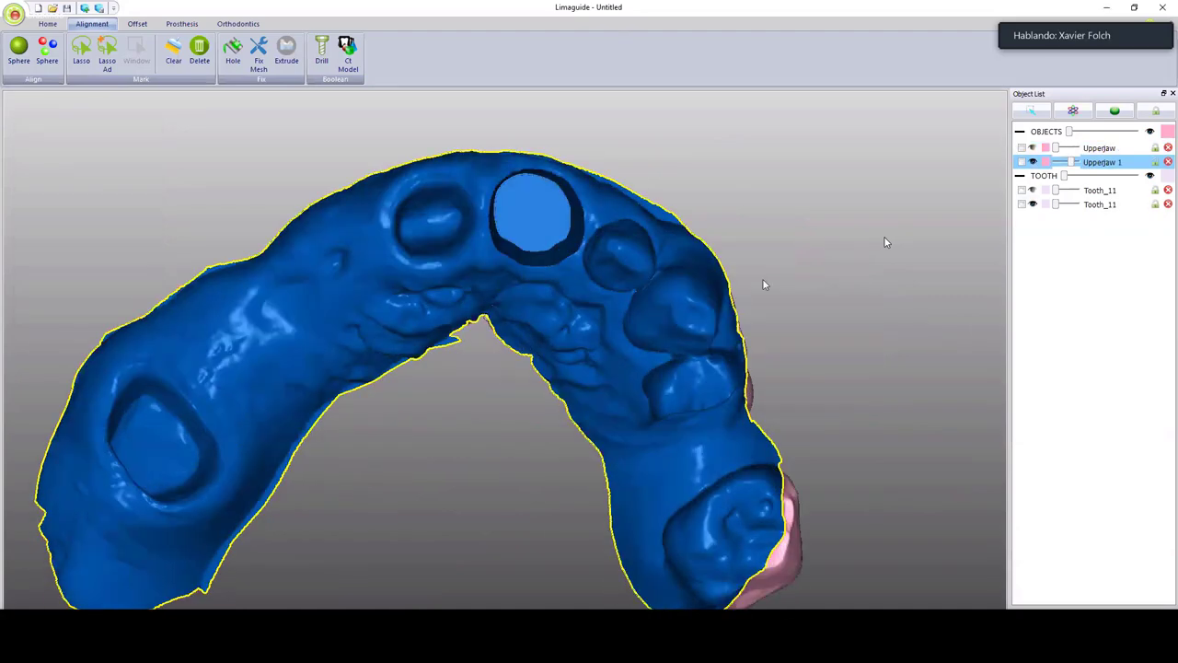
pyautogui.moveTo(765, 283); pyautogui.dragTo(700, 396)
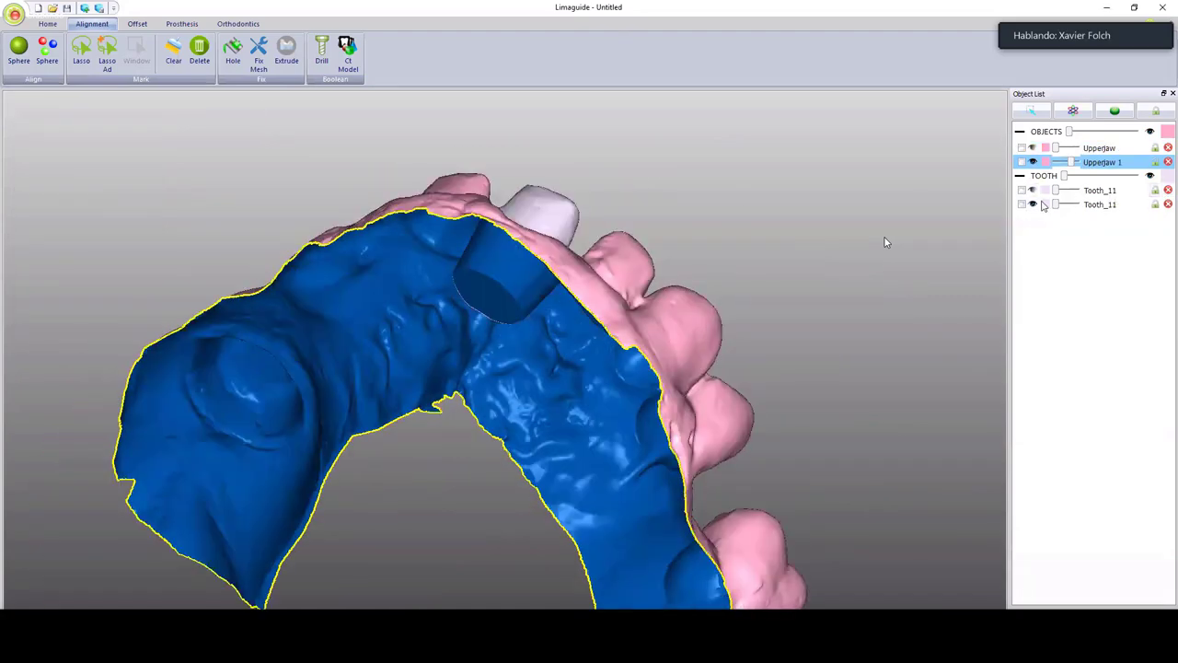
# Delete the surplus Tooth_11 object so that only one remains, and bring the tooth 11 area into view.
pyautogui.click(1034, 204)
pyautogui.click(1034, 204)
pyautogui.click(1168, 204)
pyautogui.moveTo(491, 197); pyautogui.dragTo(887, 242, button='middle')
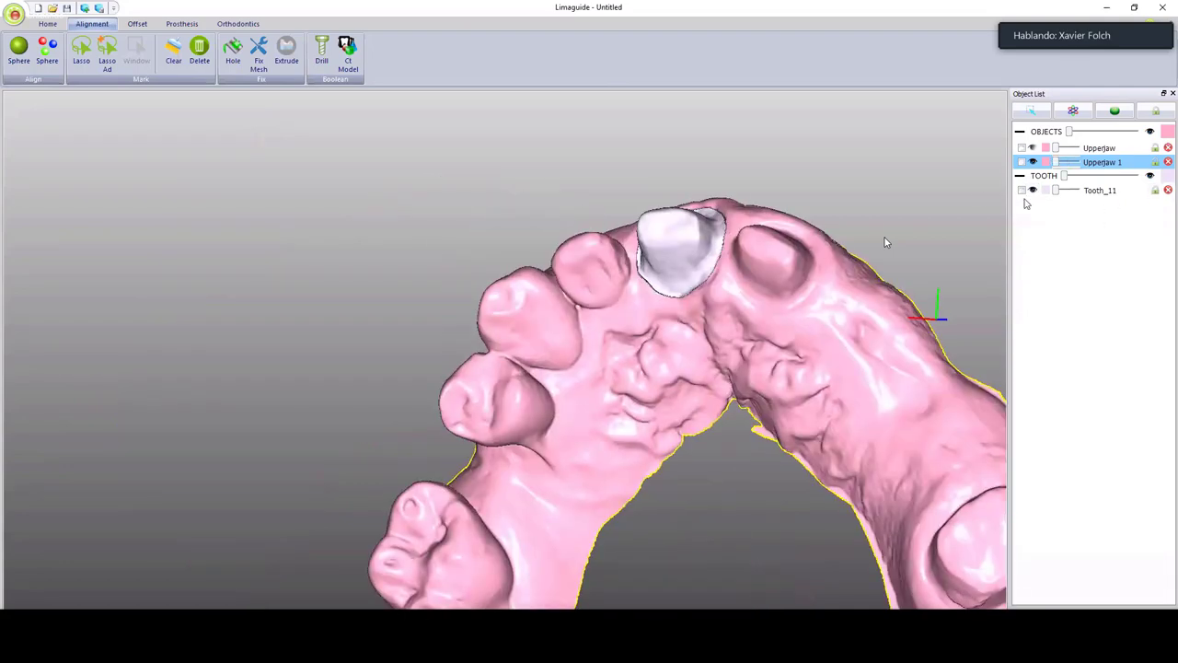
# Hide Tooth_11 to examine the socket subtracted from Upperjaw 1.
pyautogui.click(1032, 190)
pyautogui.moveTo(667, 247); pyautogui.dragTo(527, 295, button='middle')
pyautogui.moveTo(522, 276); pyautogui.dragTo(524, 292)
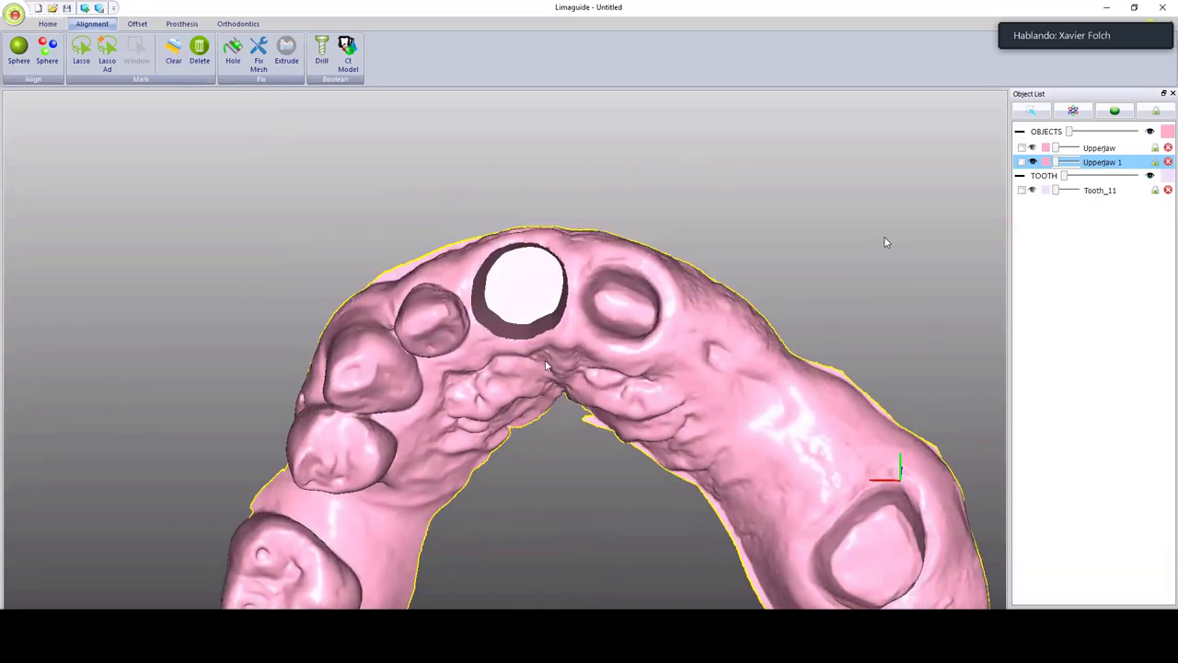
pyautogui.moveTo(546, 367); pyautogui.dragTo(529, 269)
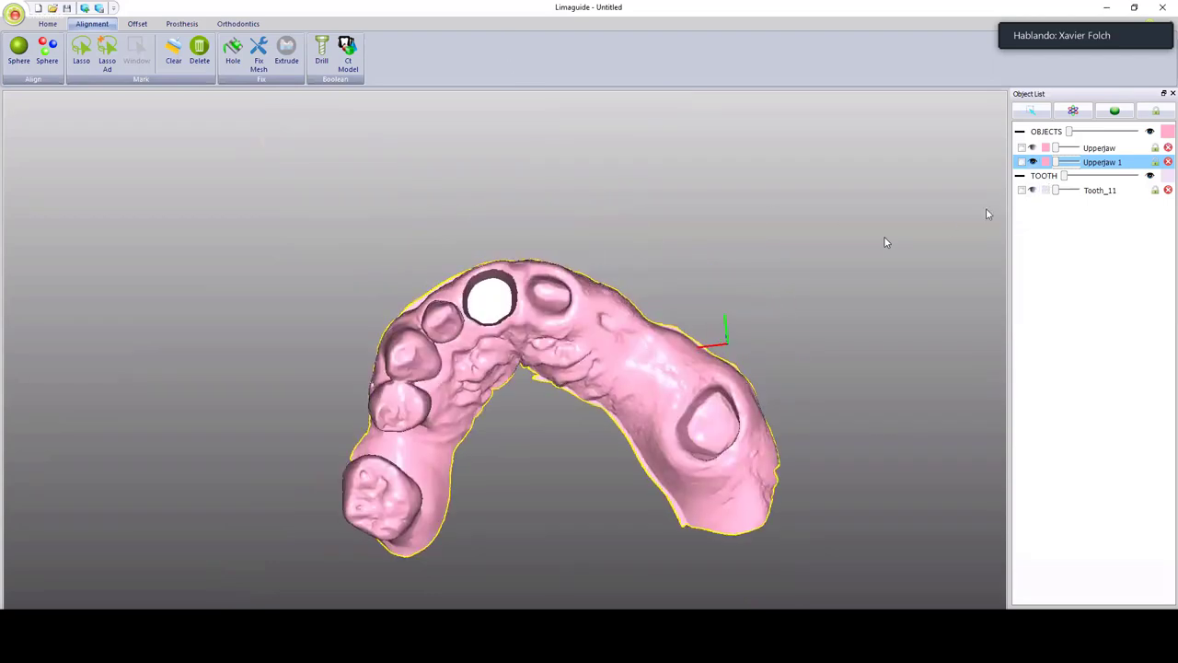
# Show Tooth_11 in isolation from Upperjaw 1, examine it, and redisplay the jaw model around it.
pyautogui.click(1032, 191)
pyautogui.click(1032, 161)
pyautogui.moveTo(583, 255); pyautogui.dragTo(828, 204)
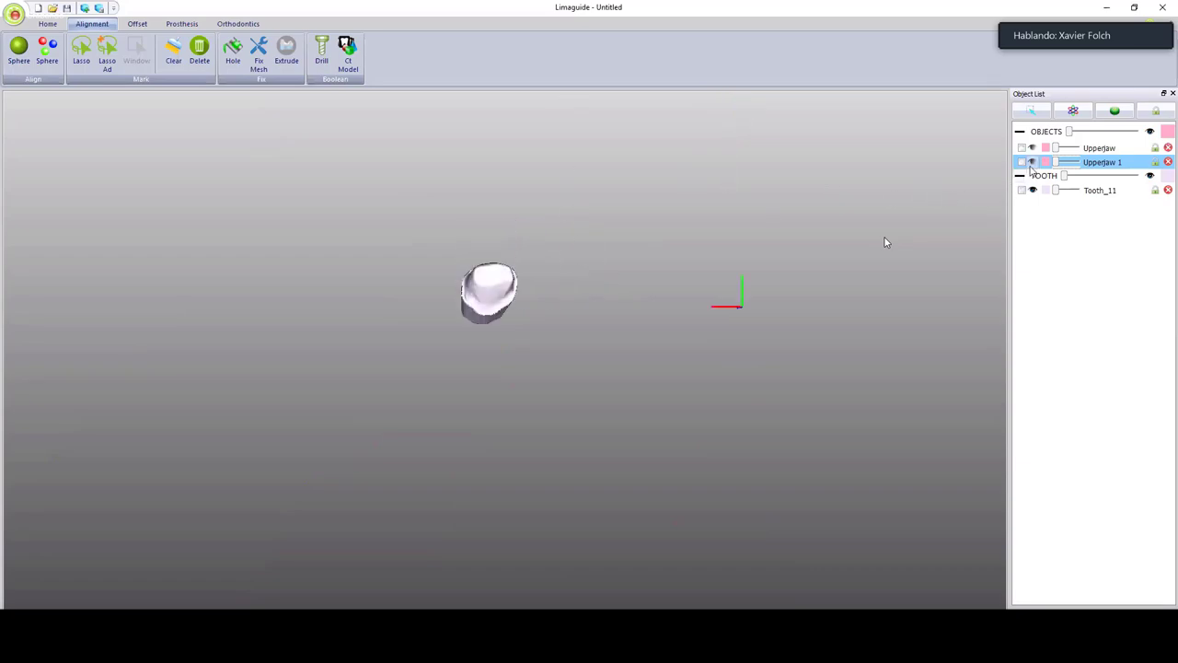
pyautogui.click(1031, 161)
pyautogui.moveTo(781, 253); pyautogui.dragTo(544, 282)
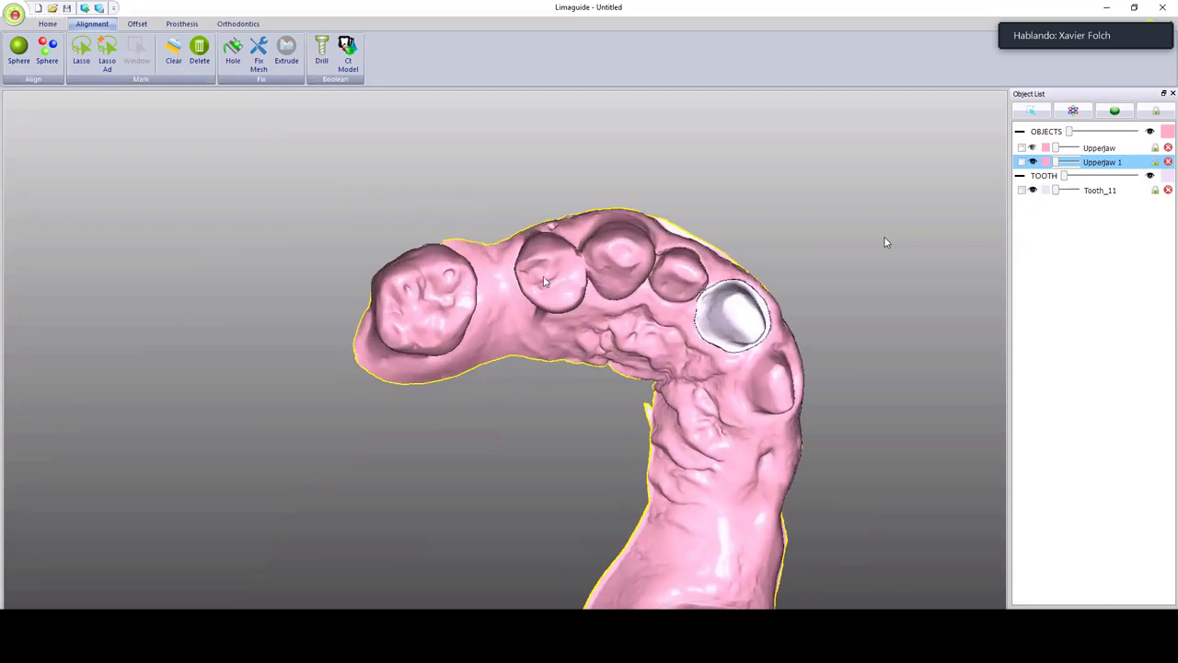
# Start a new tooth 11 clone from Upperjaw 1, save the current model position and select Preserve anatomy.
pyautogui.rightClick(634, 258)
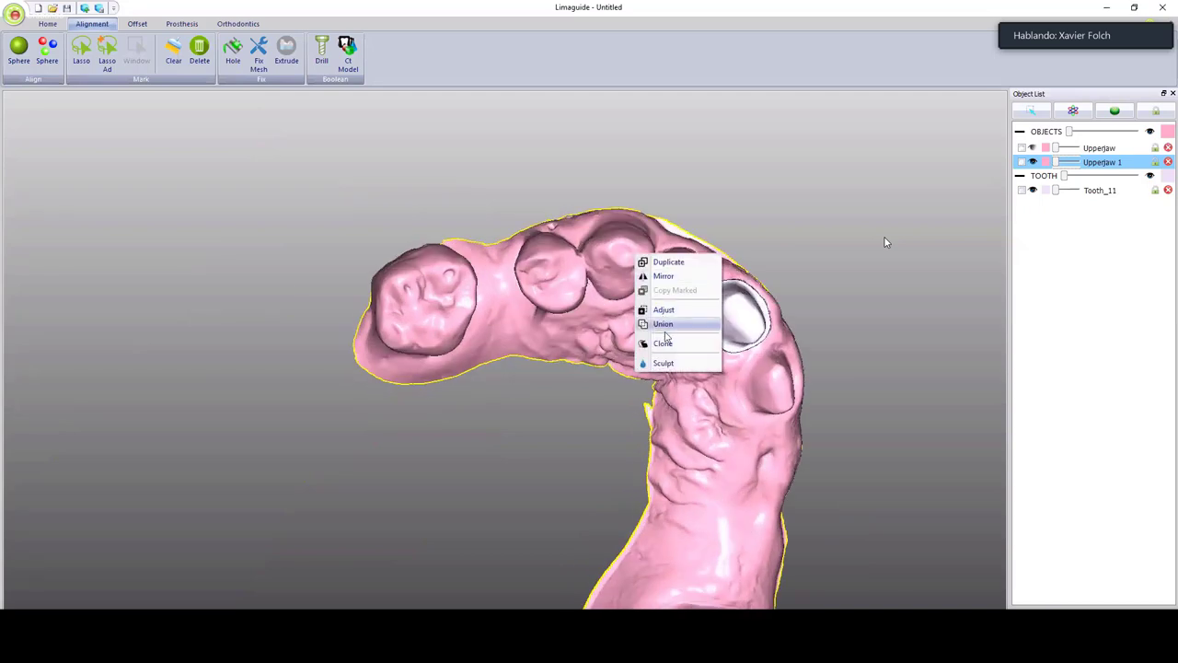
pyautogui.click(669, 350)
pyautogui.moveTo(578, 202); pyautogui.dragTo(146, 147)
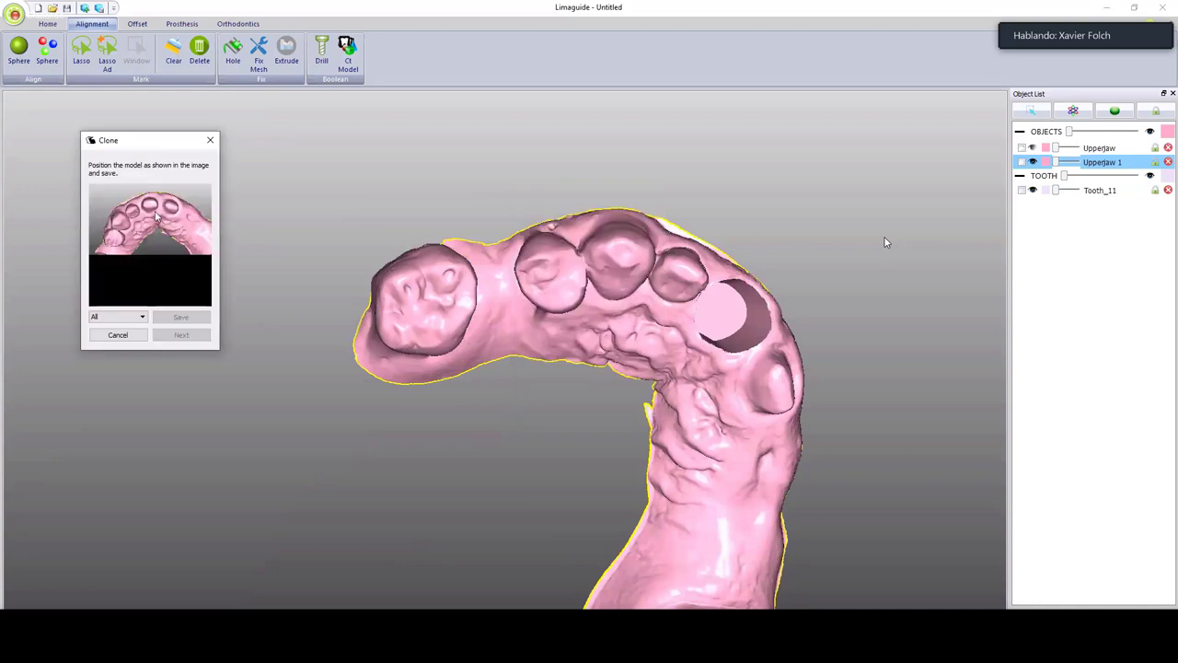
pyautogui.click(126, 318)
pyautogui.click(112, 344)
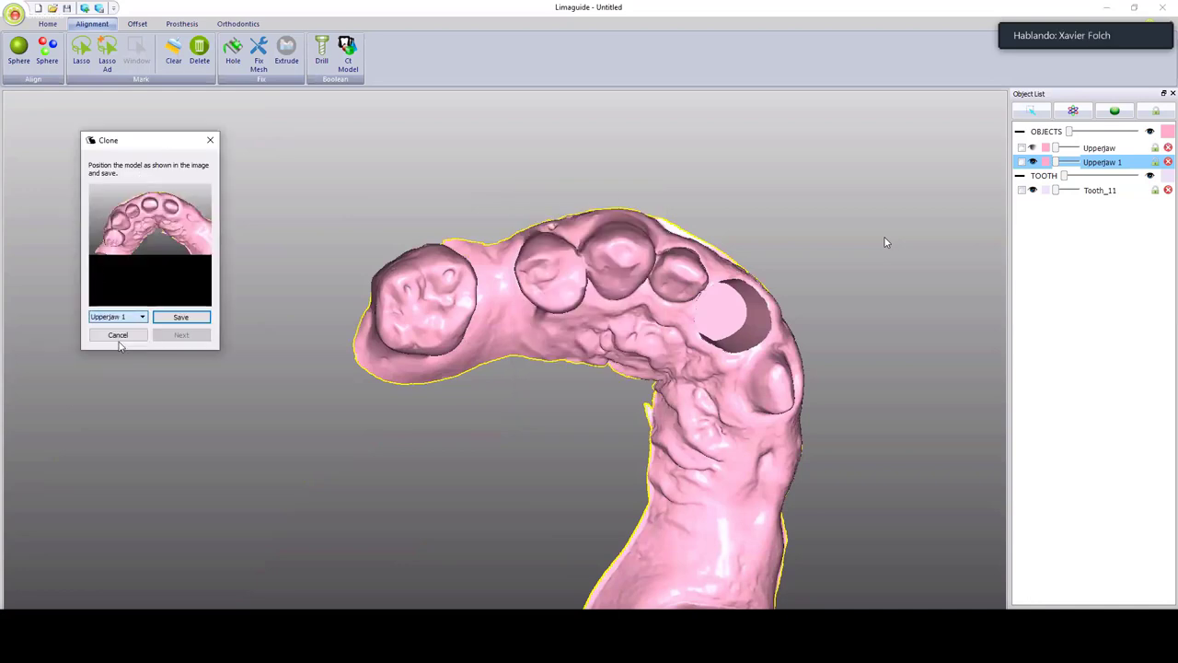
pyautogui.click(179, 318)
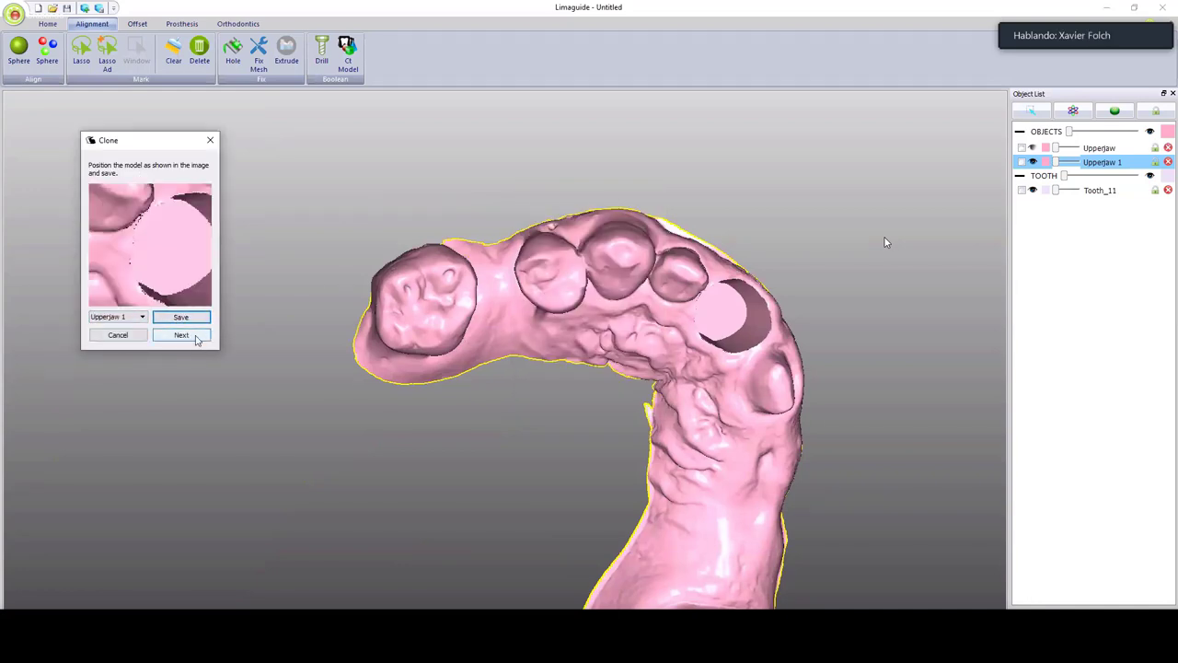
pyautogui.click(177, 334)
pyautogui.click(106, 267)
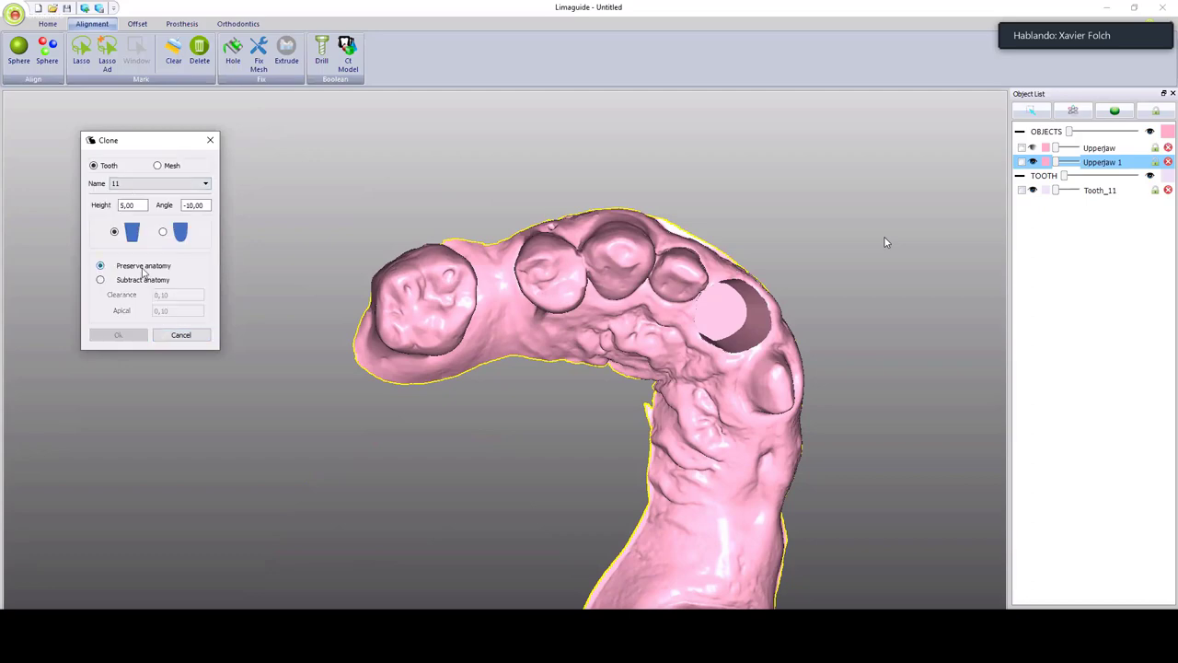
# Trace the clone contour around the canine from its labial gum margin down its mesial side.
pyautogui.moveTo(594, 326); pyautogui.dragTo(632, 194, button='right')
pyautogui.scroll(4, 632, 193)
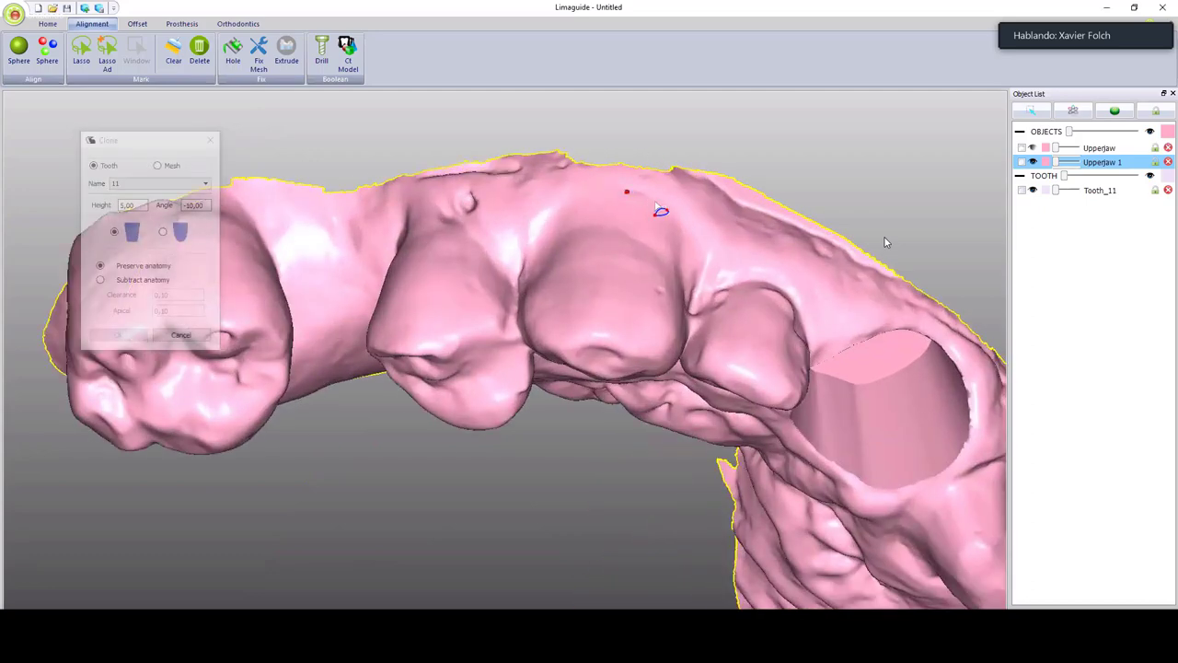
pyautogui.click(655, 204)
pyautogui.click(677, 225)
pyautogui.click(695, 251)
pyautogui.click(696, 282)
pyautogui.moveTo(659, 339)
pyautogui.mouseDown(button='right')
pyautogui.moveTo(686, 315)
pyautogui.moveTo(684, 173)
pyautogui.mouseUp(button='right')
pyautogui.click(688, 314)
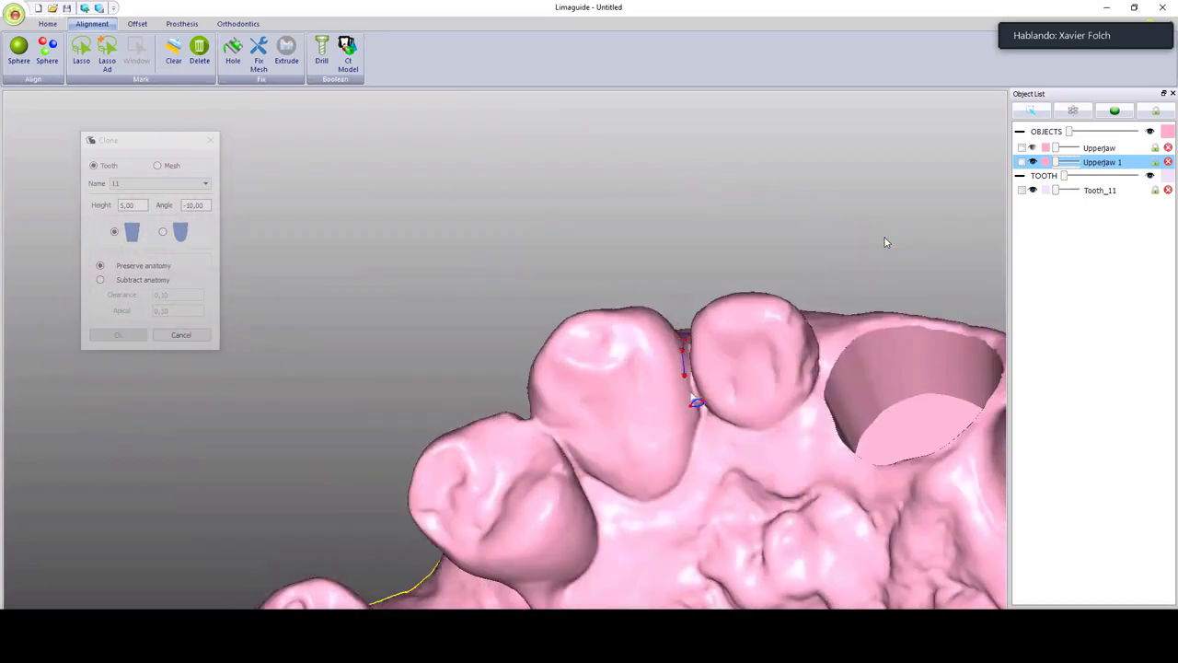
# Continue the canine's clone contour around its palatal side and up the distal side toward the labial gum.
pyautogui.moveTo(701, 436)
pyautogui.mouseDown()
pyautogui.moveTo(688, 487)
pyautogui.moveTo(660, 507)
pyautogui.moveTo(610, 500)
pyautogui.moveTo(590, 482)
pyautogui.mouseUp()
pyautogui.click(582, 473)
pyautogui.click(559, 446)
pyautogui.click(541, 427)
pyautogui.moveTo(558, 363)
pyautogui.mouseDown(button='right')
pyautogui.moveTo(660, 491)
pyautogui.moveTo(658, 547)
pyautogui.mouseUp(button='right')
pyautogui.moveTo(481, 353)
pyautogui.mouseDown()
pyautogui.moveTo(446, 289)
pyautogui.moveTo(451, 238)
pyautogui.mouseUp()
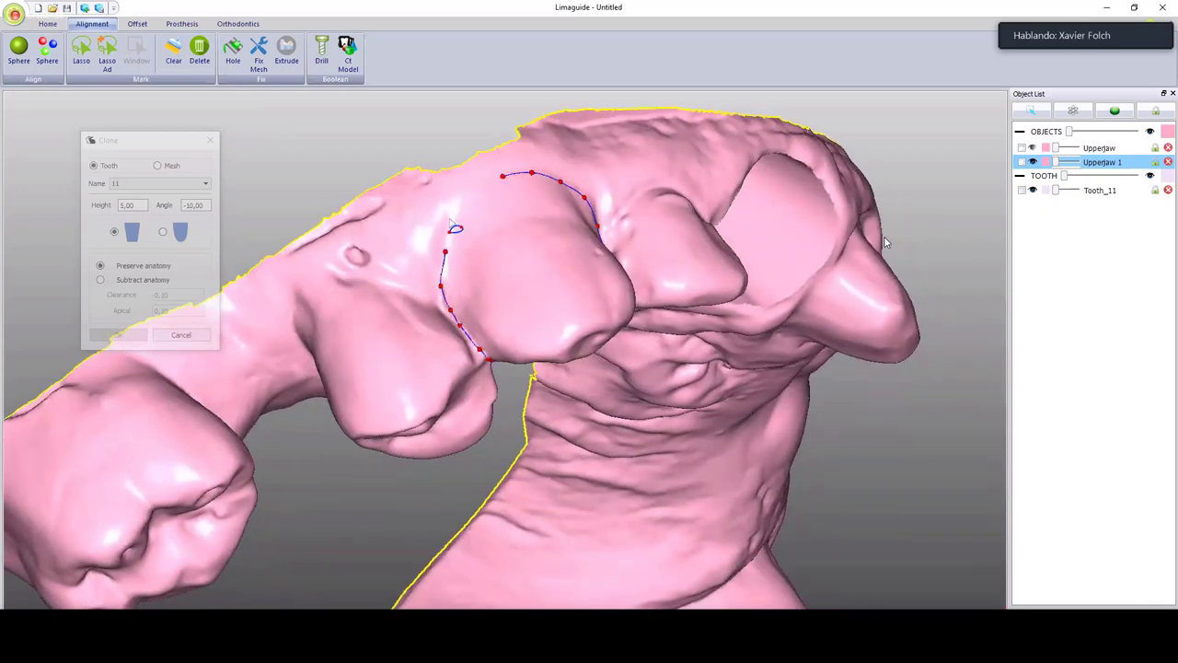
# Close the canine's contour at the labial margin and generate the clone with height 5,00, angle -10,00 and Preserve anatomy.
pyautogui.click(464, 196)
pyautogui.doubleClick(472, 190)
pyautogui.click(118, 337)
pyautogui.scroll(-4, 388, 360)
pyautogui.moveTo(388, 360); pyautogui.dragTo(398, 296, button='right')
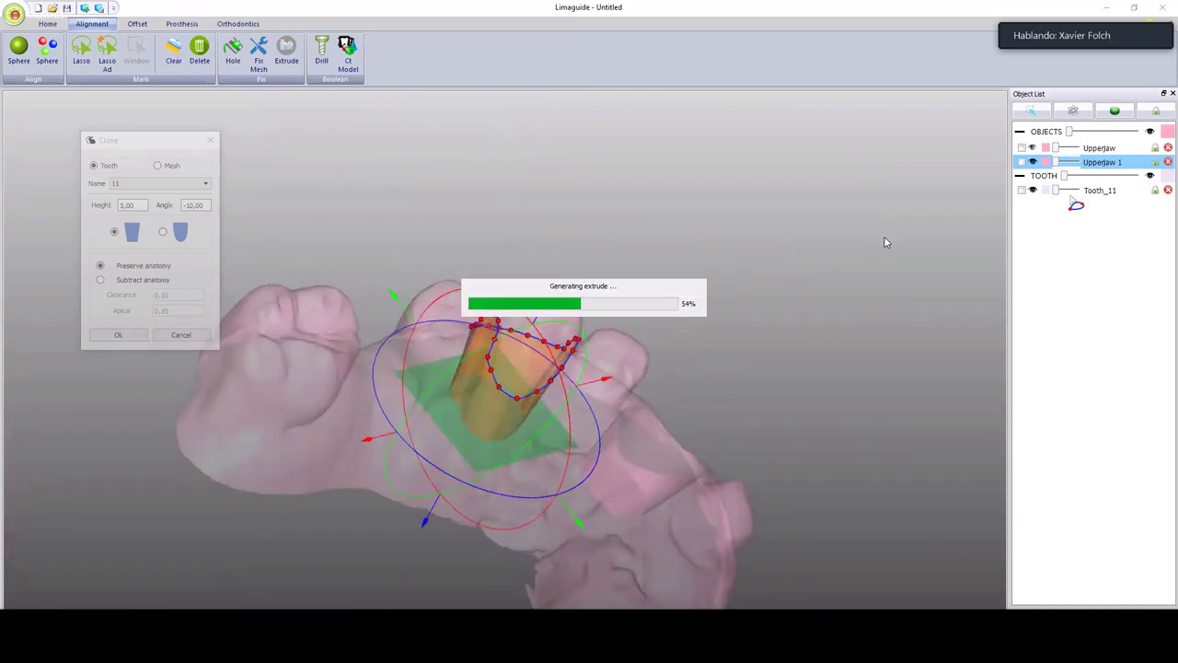
# Hide Upperjaw 1 and open Teeth Adjust for the cloned canine.
pyautogui.click(1036, 164)
pyautogui.rightClick(512, 358)
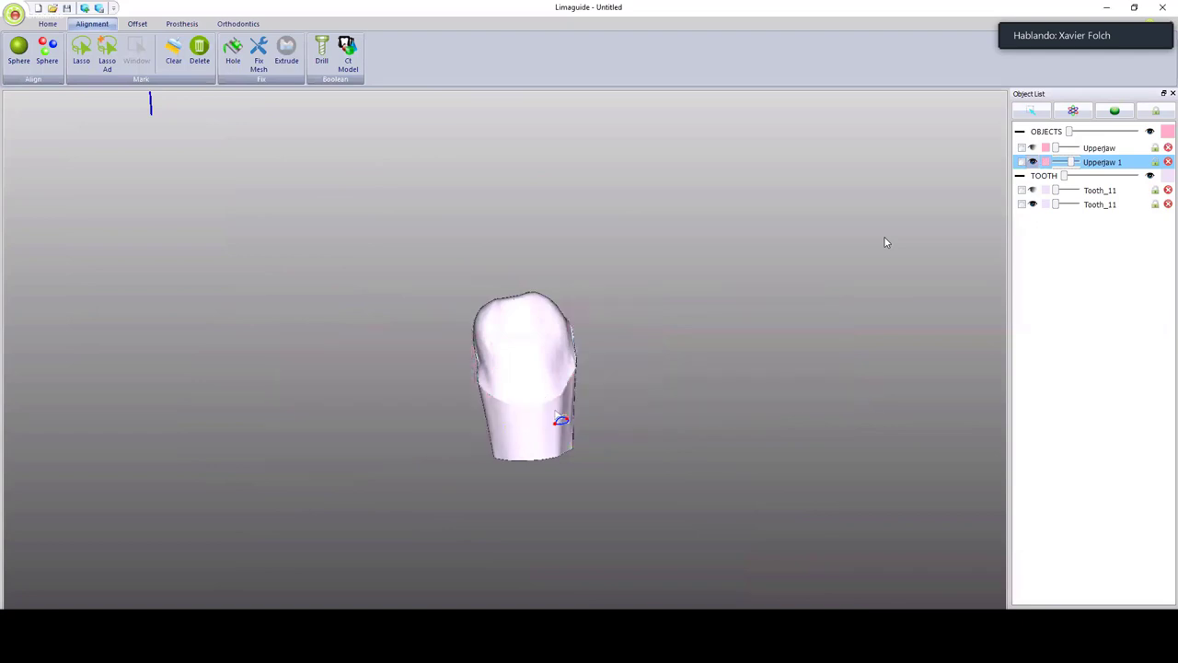
pyautogui.click(538, 399)
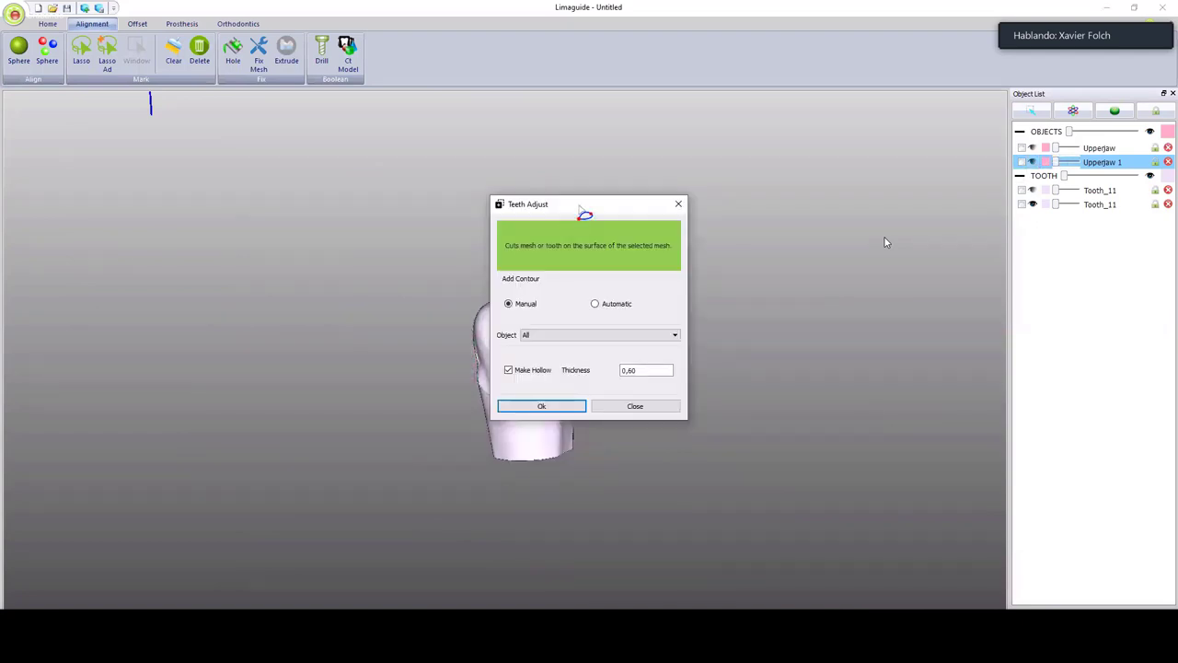
# Trace a manual Teeth Adjust contour across one proximal side of the cloned canine, just below the crown, to the adjoining smooth face.
pyautogui.moveTo(467, 372); pyautogui.dragTo(552, 377, button='middle')
pyautogui.scroll(3, 562, 379)
pyautogui.click(578, 373)
pyautogui.click(562, 367)
pyautogui.click(532, 366)
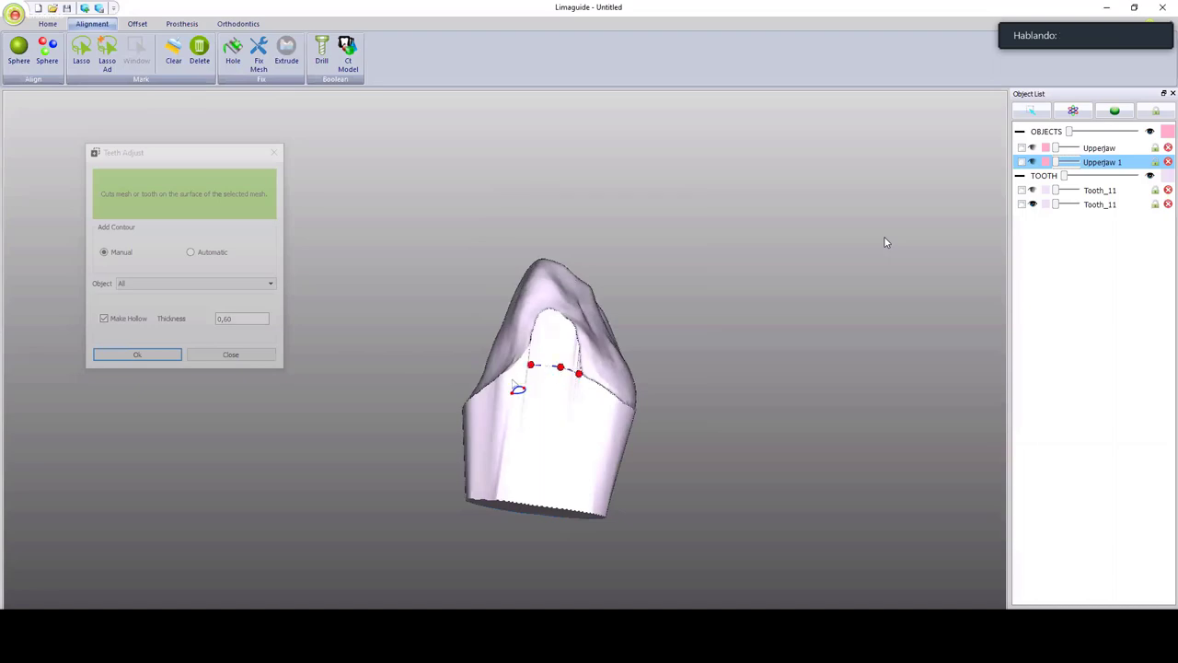
pyautogui.click(512, 379)
pyautogui.click(494, 393)
pyautogui.click(477, 403)
pyautogui.click(459, 412)
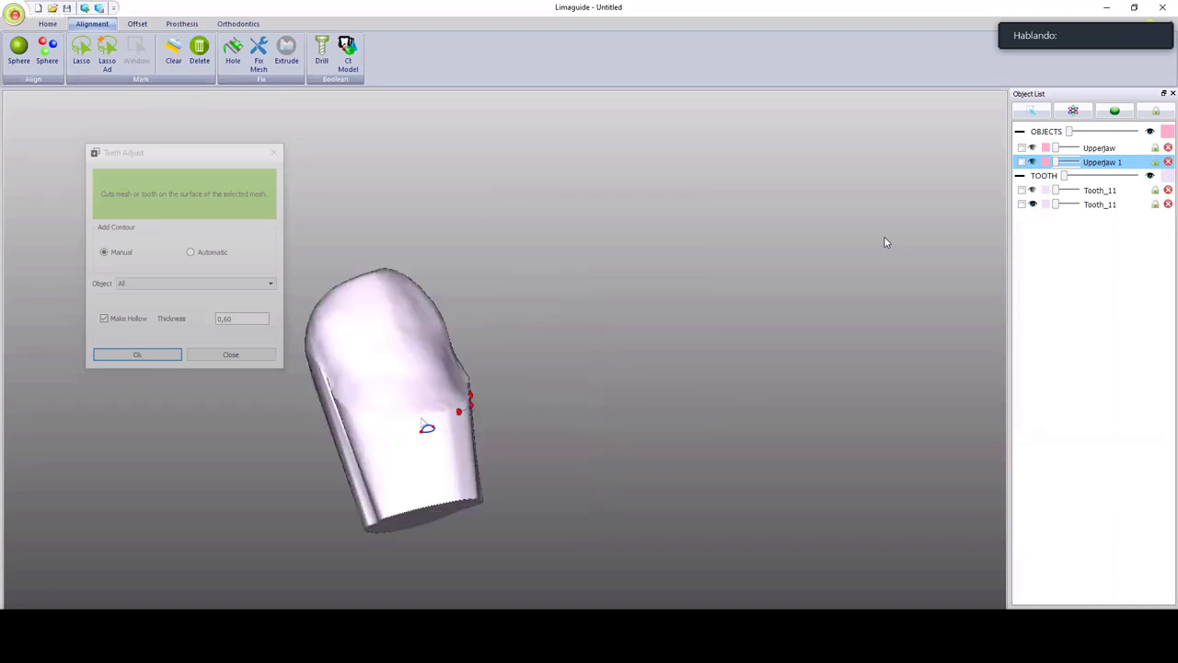
# Continue the cut contour across the cloned canine's smooth face and onto its opposite proximal side.
pyautogui.click(426, 418)
pyautogui.click(407, 419)
pyautogui.click(375, 418)
pyautogui.click(350, 411)
pyautogui.moveTo(348, 389); pyautogui.dragTo(334, 415, button='right')
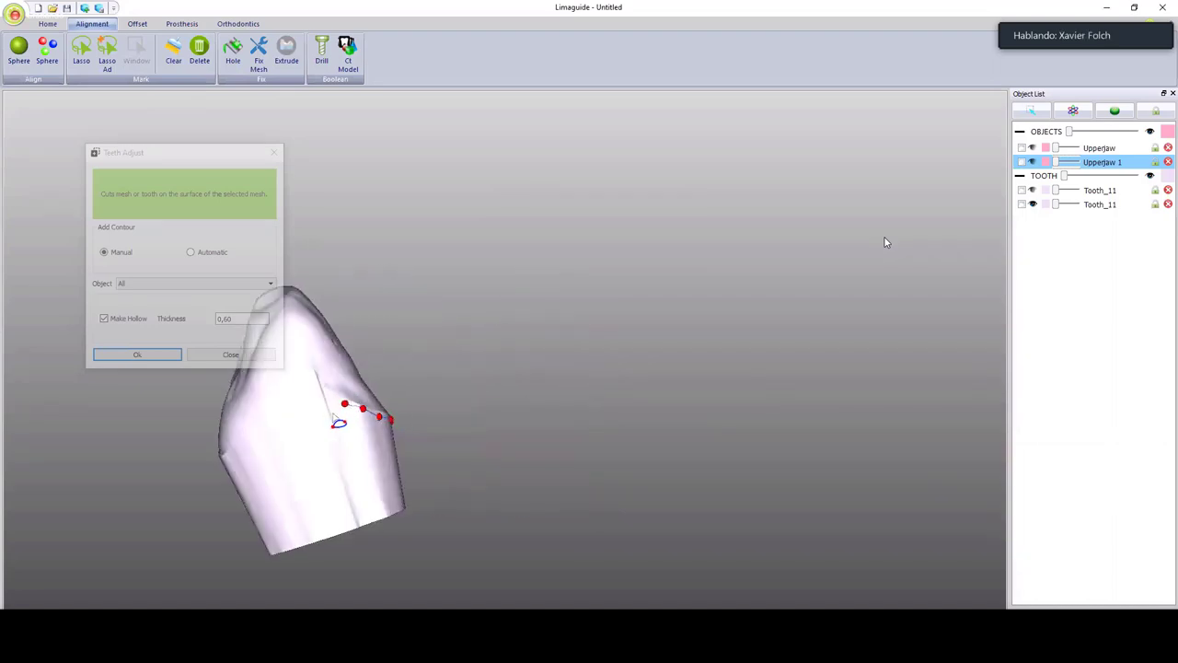
pyautogui.click(300, 397)
pyautogui.click(282, 402)
# Finish the contour around the cloned canine and cut it with Make Hollow at thickness 0,60.
pyautogui.moveTo(397, 381); pyautogui.dragTo(668, 358, button='middle')
pyautogui.moveTo(525, 372); pyautogui.dragTo(558, 366, button='right')
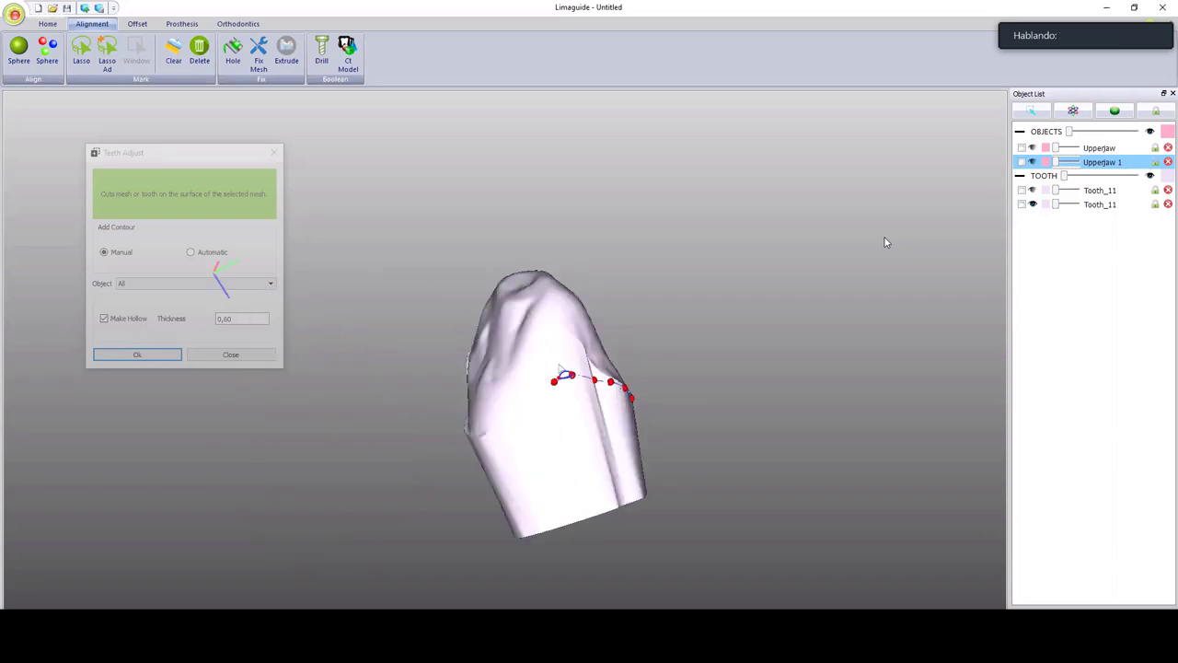
pyautogui.click(535, 389)
pyautogui.click(518, 412)
pyautogui.moveTo(488, 454); pyautogui.dragTo(542, 452, button='middle')
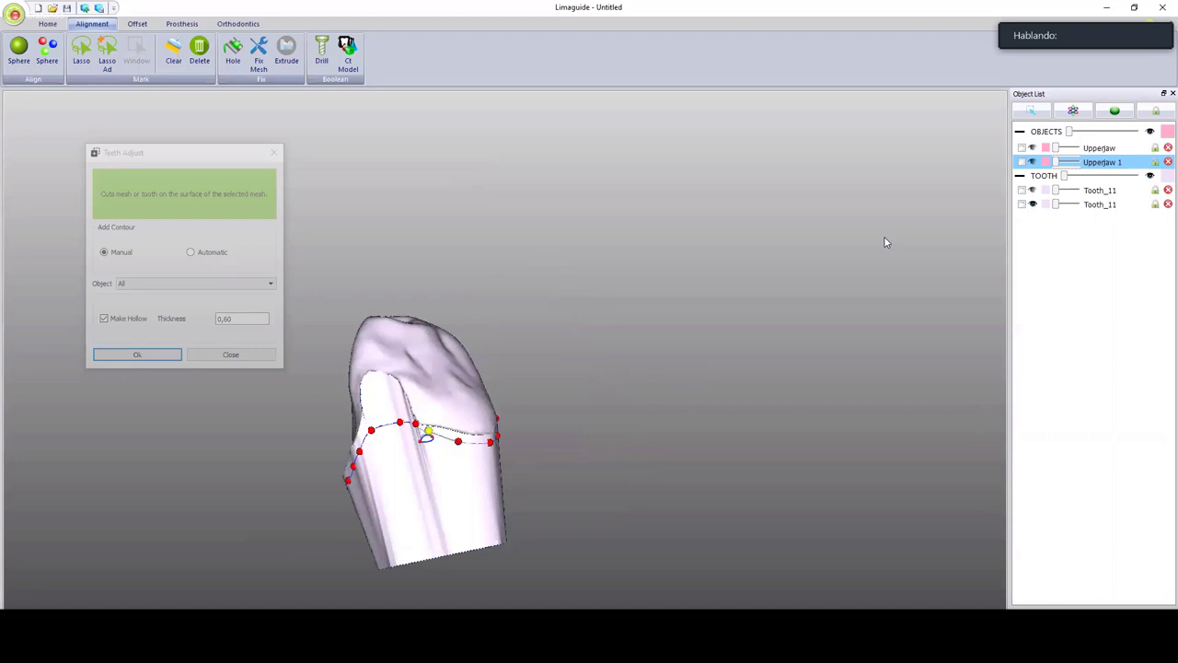
pyautogui.moveTo(419, 431); pyautogui.dragTo(95, 363, button='middle')
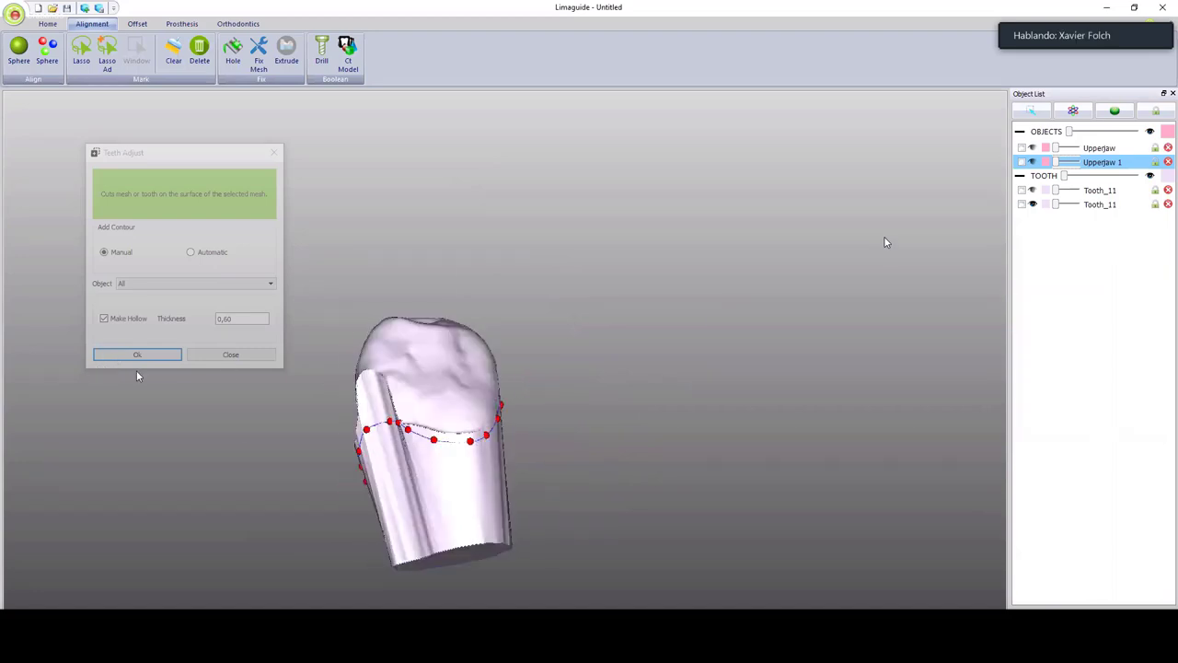
pyautogui.click(137, 355)
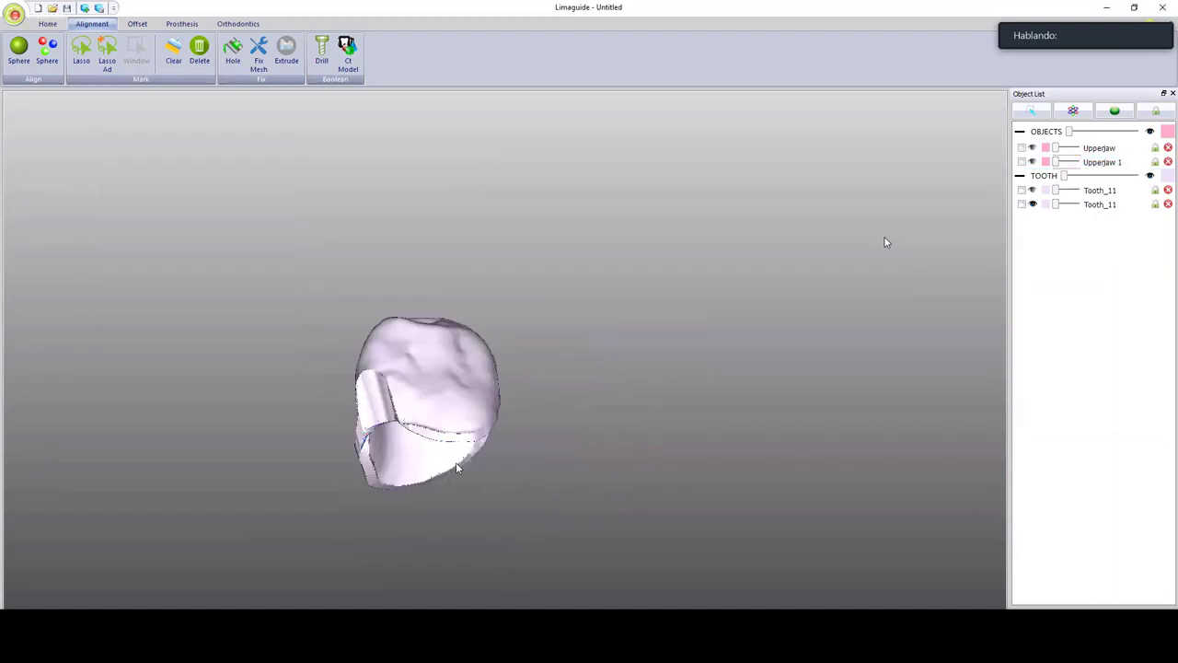
# Inspect the hollowed canine shell and redisplay Upperjaw 1 with it.
pyautogui.moveTo(458, 469); pyautogui.dragTo(648, 379, button='middle')
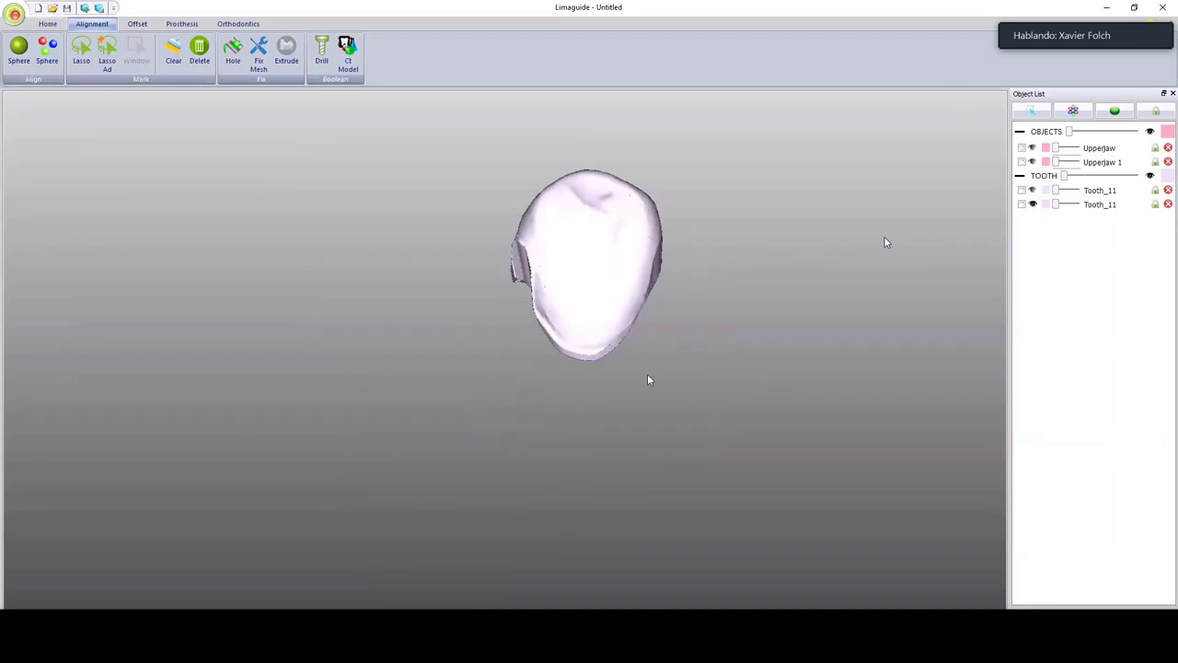
pyautogui.click(1033, 162)
pyautogui.moveTo(738, 240); pyautogui.dragTo(743, 287, button='middle')
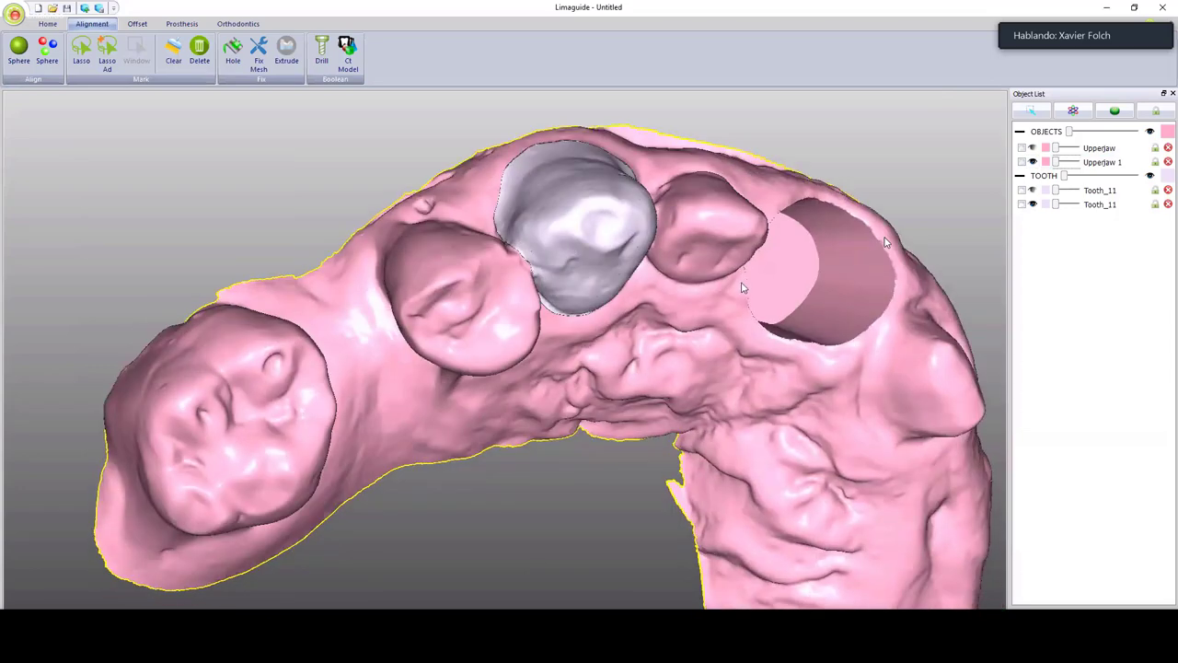
# Toggle the canine shell's visibility to compare it with the tooth on Upperjaw 1, ending with the shell hidden.
pyautogui.click(1033, 205)
pyautogui.moveTo(557, 189); pyautogui.dragTo(488, 276, button='middle')
pyautogui.click(1032, 205)
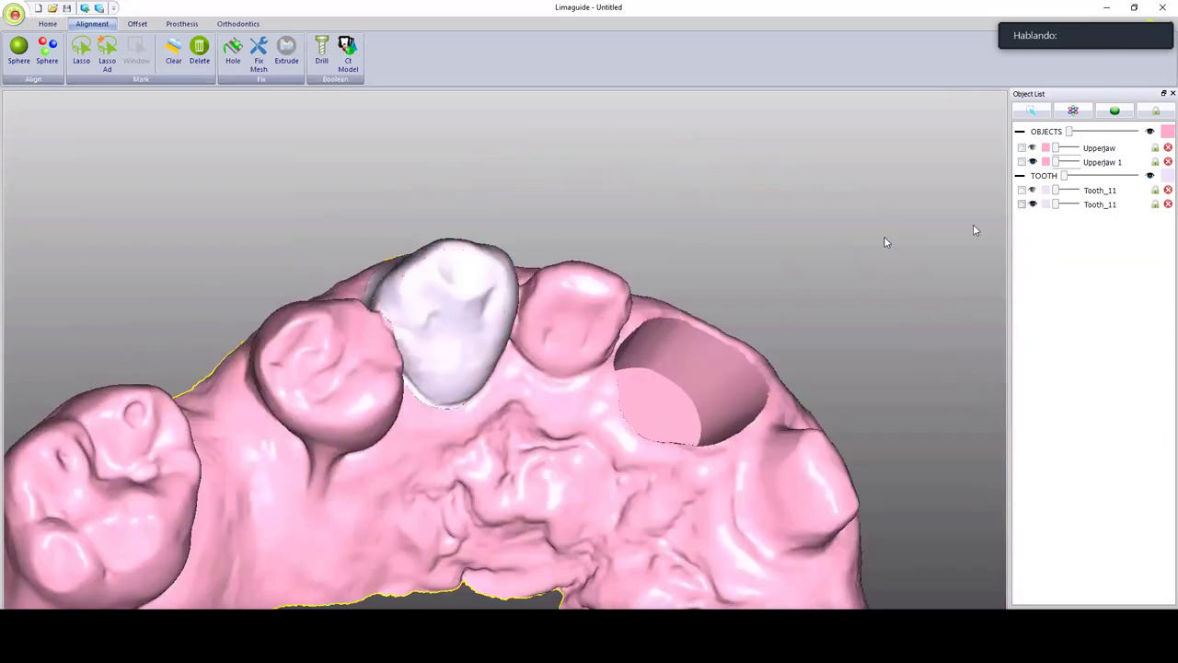
pyautogui.moveTo(569, 352); pyautogui.dragTo(594, 375, button='middle')
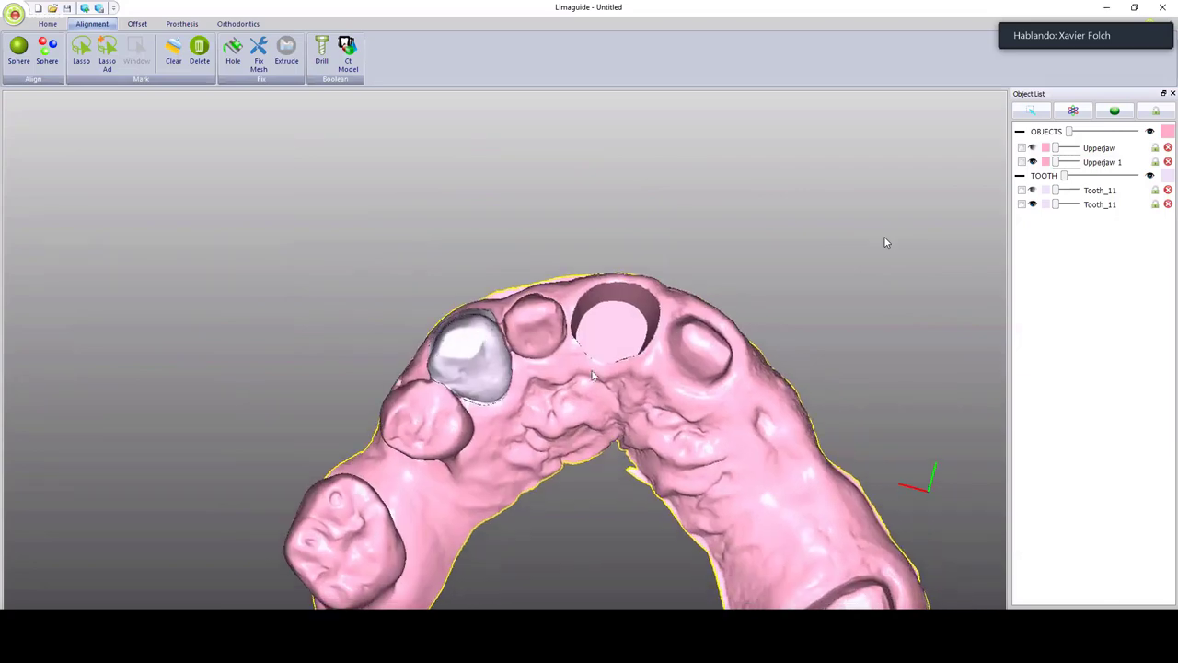
pyautogui.click(1033, 192)
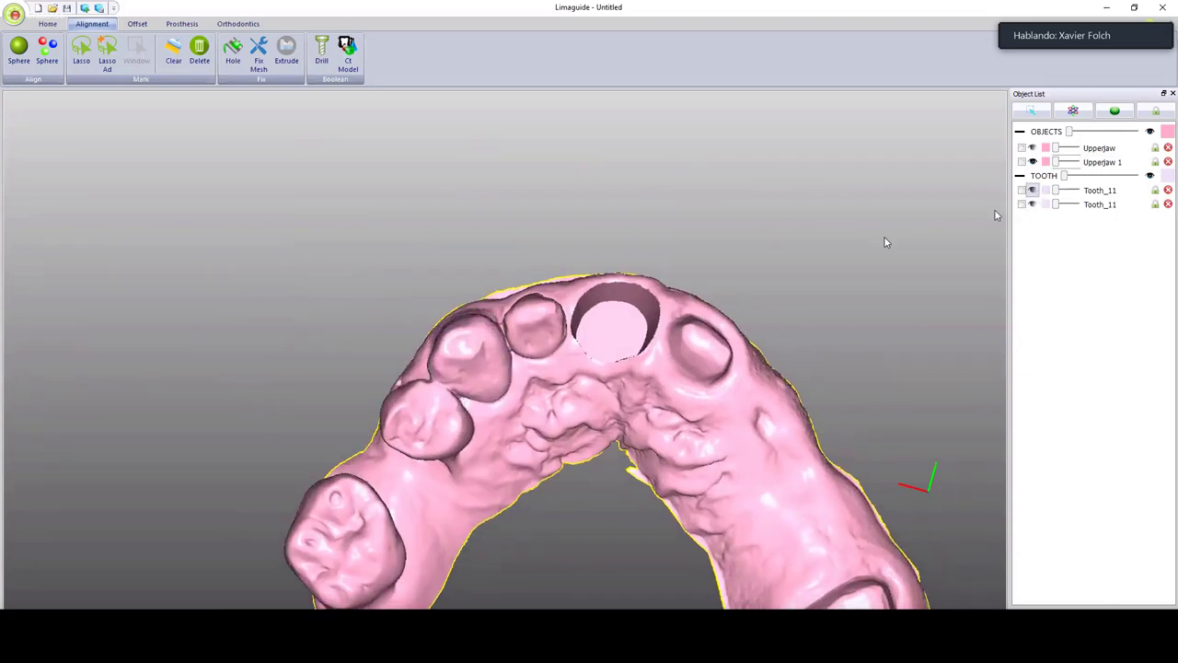
# Show the hidden first Tooth_11 and start an Extrude that creates a closed model from the scanned Upperjaw 1.
pyautogui.click(1033, 190)
pyautogui.moveTo(515, 387)
pyautogui.mouseDown(button='middle')
pyautogui.moveTo(418, 365)
pyautogui.moveTo(550, 355)
pyautogui.moveTo(589, 441)
pyautogui.moveTo(558, 360)
pyautogui.moveTo(569, 356)
pyautogui.mouseUp(button='middle')
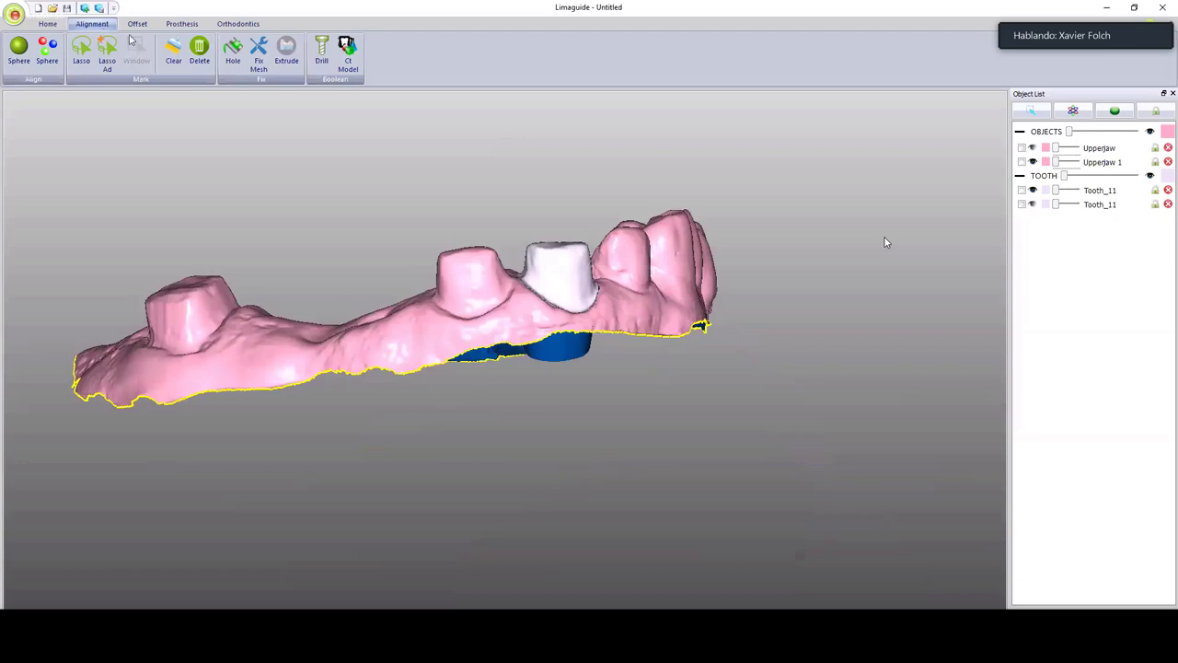
pyautogui.click(287, 50)
pyautogui.moveTo(620, 184); pyautogui.dragTo(131, 115)
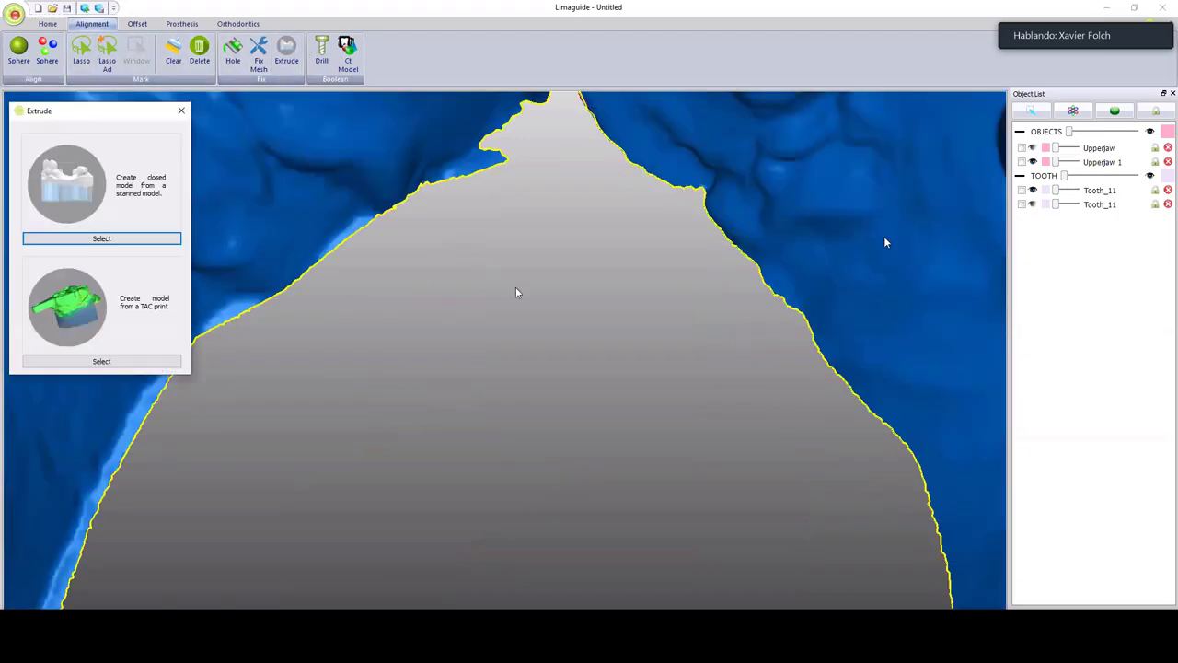
pyautogui.scroll(-8, 512, 322)
pyautogui.moveTo(503, 353); pyautogui.dragTo(577, 362, button='middle')
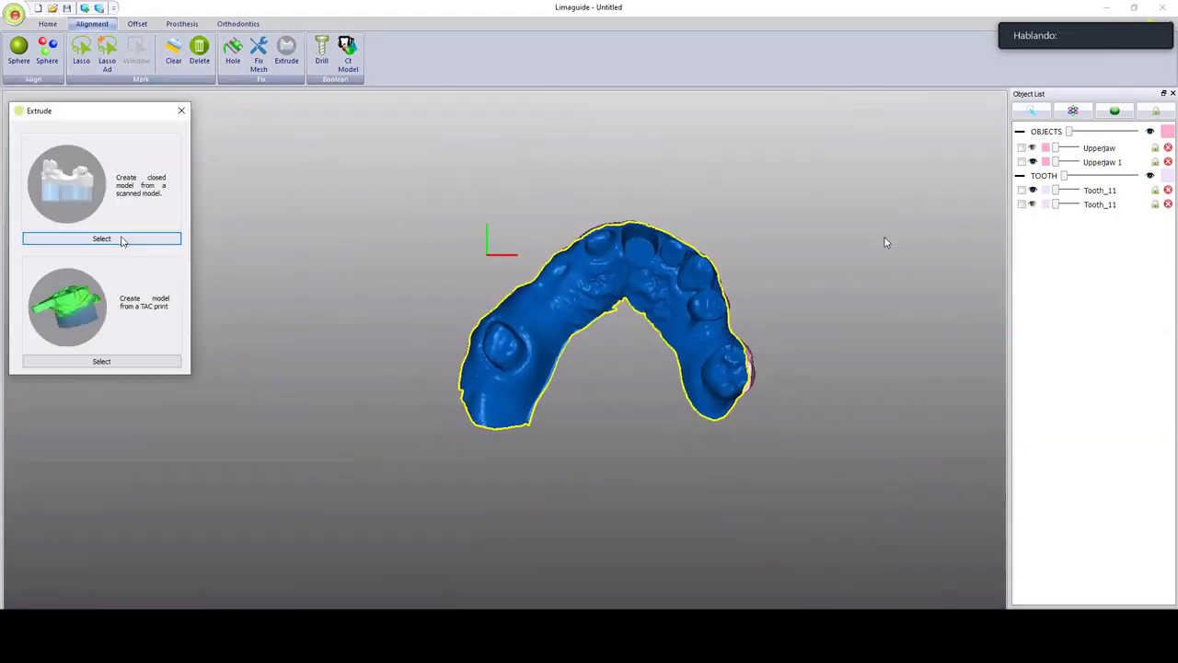
pyautogui.click(120, 239)
pyautogui.click(92, 335)
pyautogui.click(63, 365)
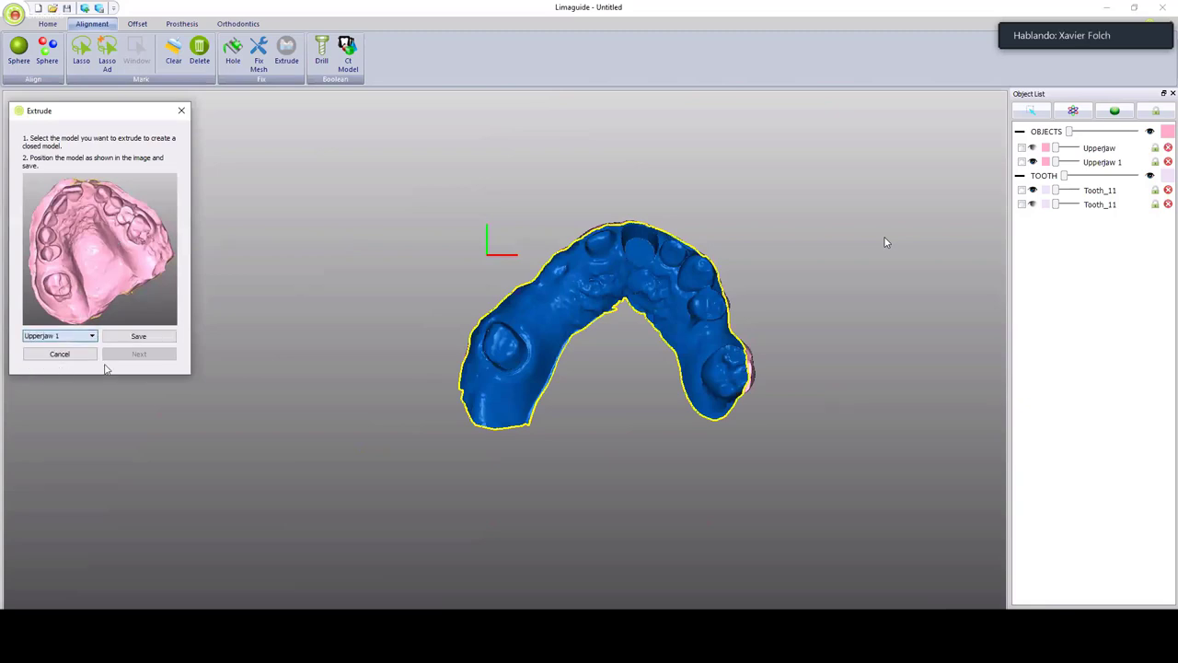
# Orient Upperjaw 1 in occlusal view, save that position for the extrusion and continue to the contour stage.
pyautogui.moveTo(645, 317); pyautogui.dragTo(673, 317, button='middle')
pyautogui.scroll(5, 655, 297)
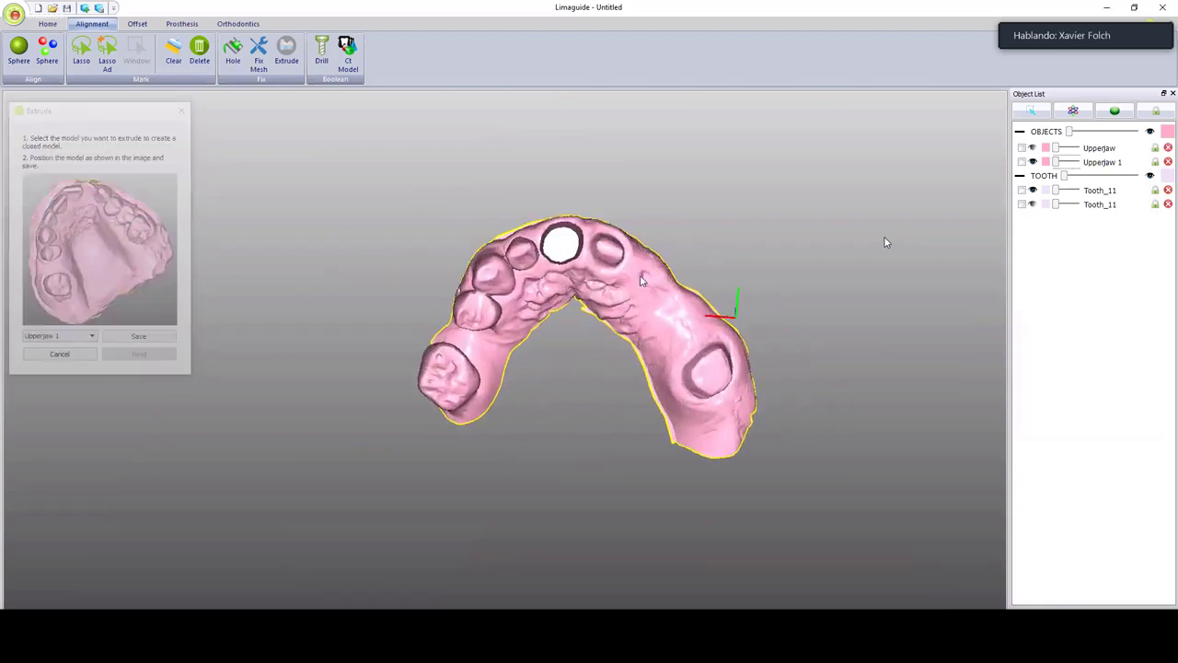
pyautogui.moveTo(642, 277); pyautogui.dragTo(633, 246, button='middle')
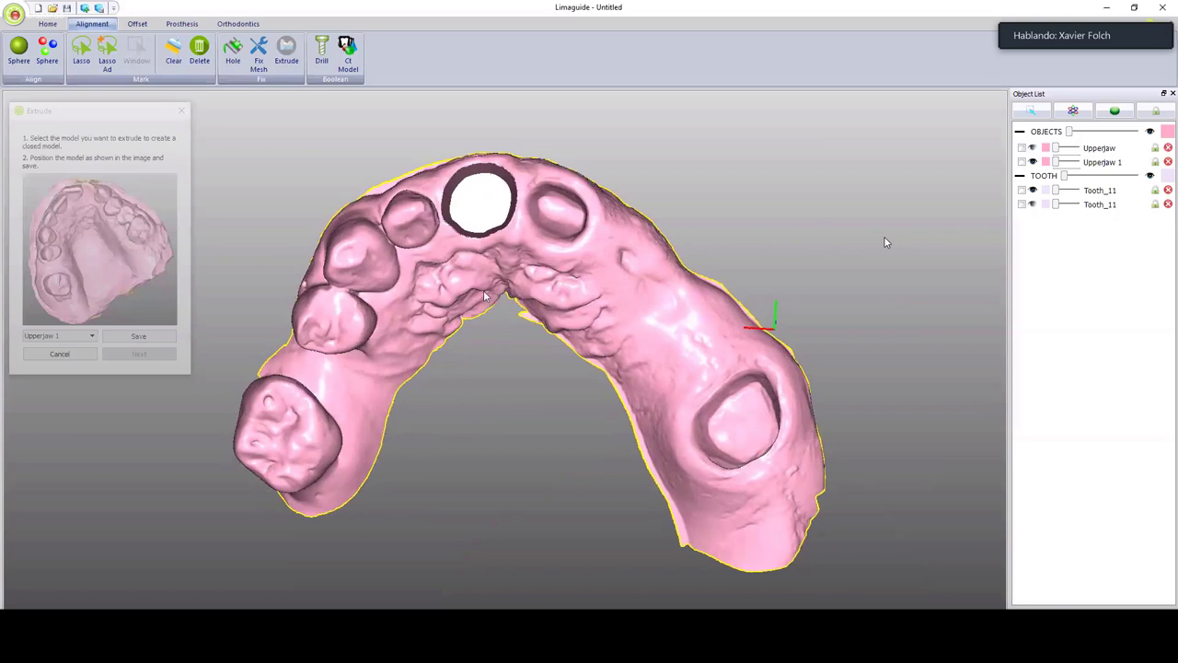
pyautogui.click(148, 337)
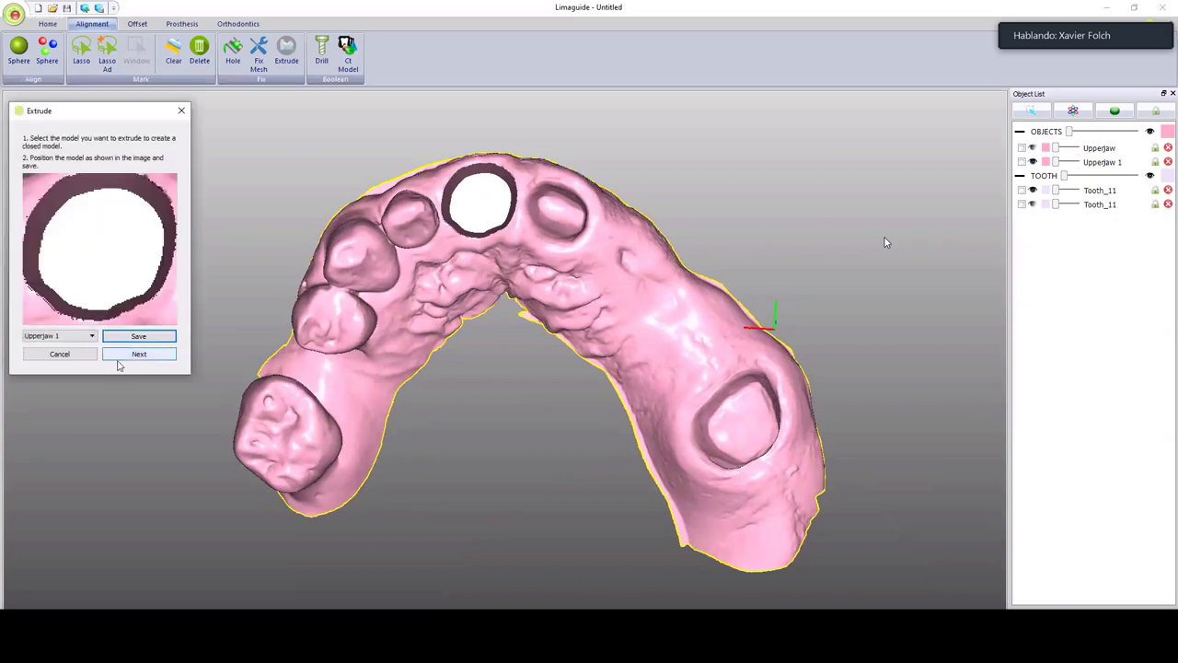
pyautogui.click(138, 354)
# Trace the extrusion contour along Upperjaw 1's palatal border, from beside the intact molar around to the opposite posterior end.
pyautogui.click(316, 433)
pyautogui.click(364, 399)
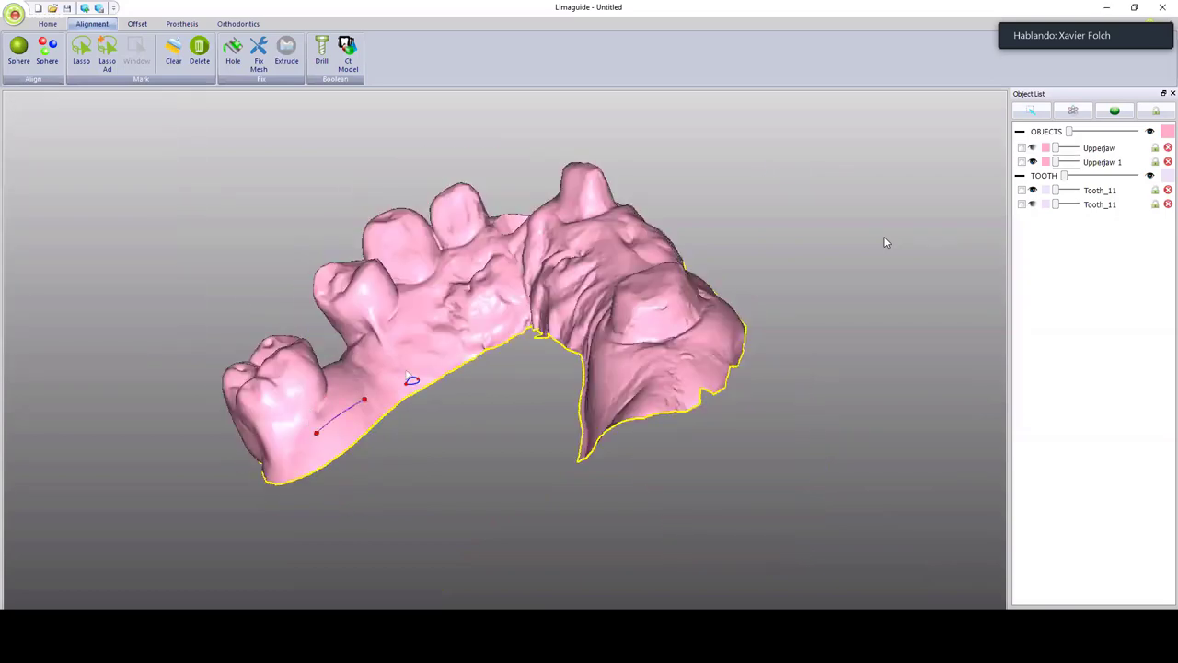
pyautogui.click(399, 378)
pyautogui.click(421, 359)
pyautogui.click(450, 337)
pyautogui.click(481, 319)
pyautogui.click(509, 305)
pyautogui.click(538, 317)
pyautogui.click(570, 328)
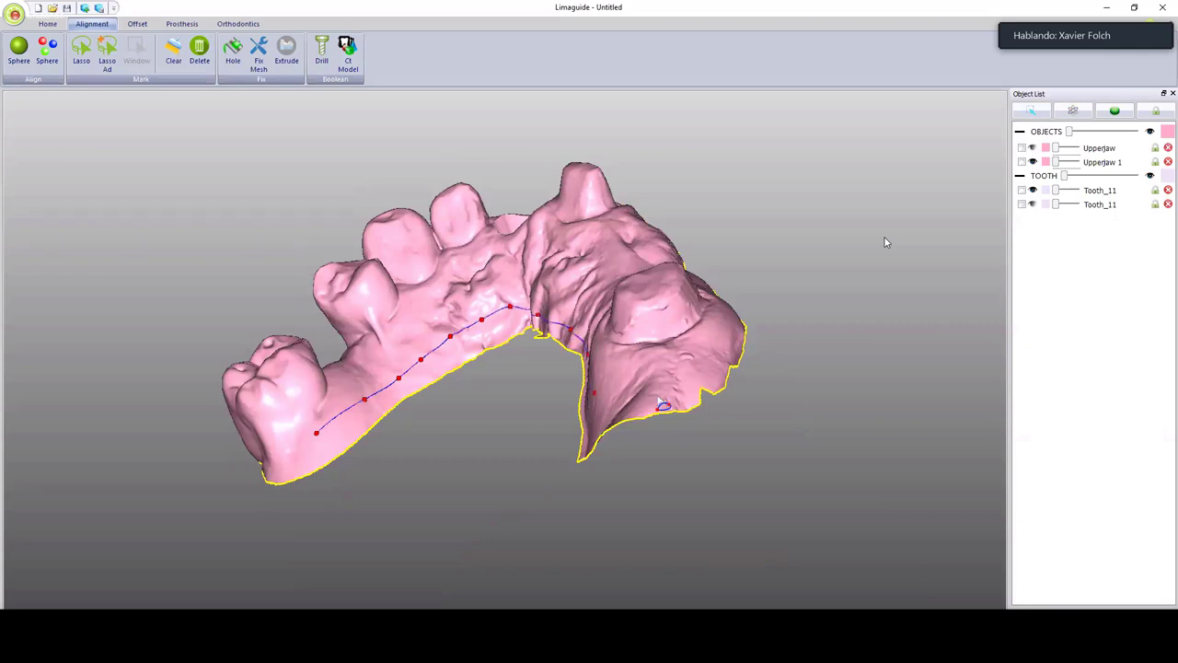
pyautogui.click(658, 398)
pyautogui.click(695, 371)
# Continue the contour along the outer gum of the edentulous side, past the isolated molar stump towards the front.
pyautogui.moveTo(710, 352); pyautogui.dragTo(649, 394, button='right')
pyautogui.click(702, 352)
pyautogui.click(730, 330)
pyautogui.click(792, 275)
pyautogui.click(810, 258)
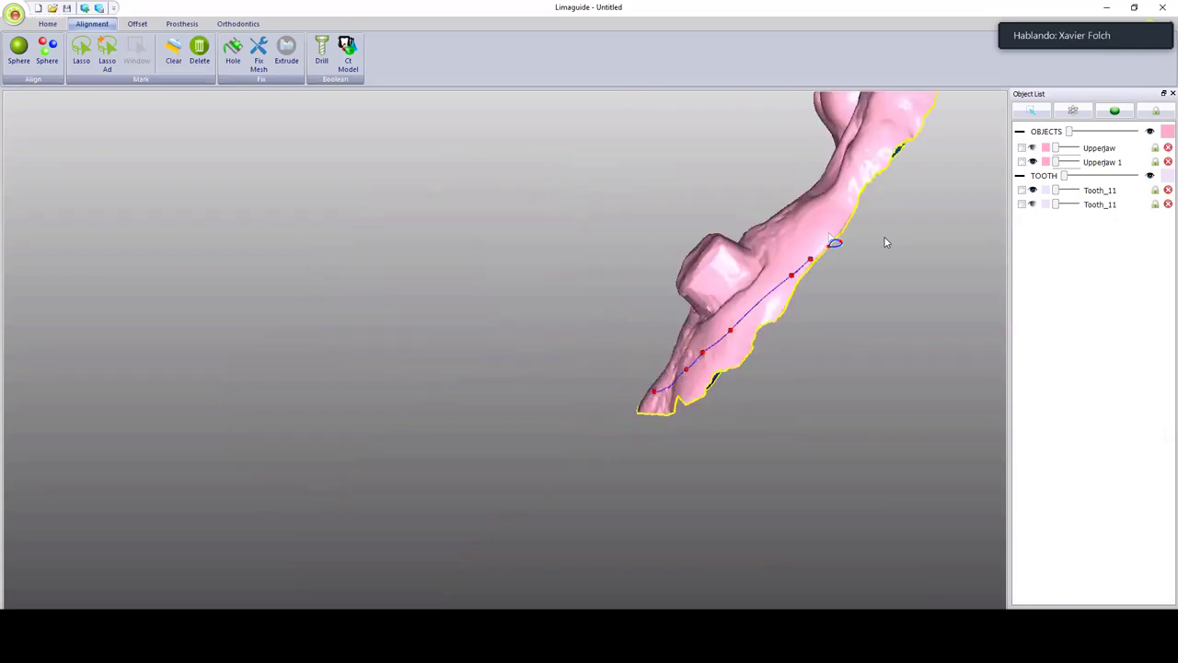
pyautogui.click(837, 213)
pyautogui.click(863, 176)
pyautogui.click(882, 149)
pyautogui.click(901, 117)
# Carry the contour around the anterior outer gum of Upperjaw 1, following the scan border past the cloned socket.
pyautogui.moveTo(550, 293); pyautogui.dragTo(773, 291, button='right')
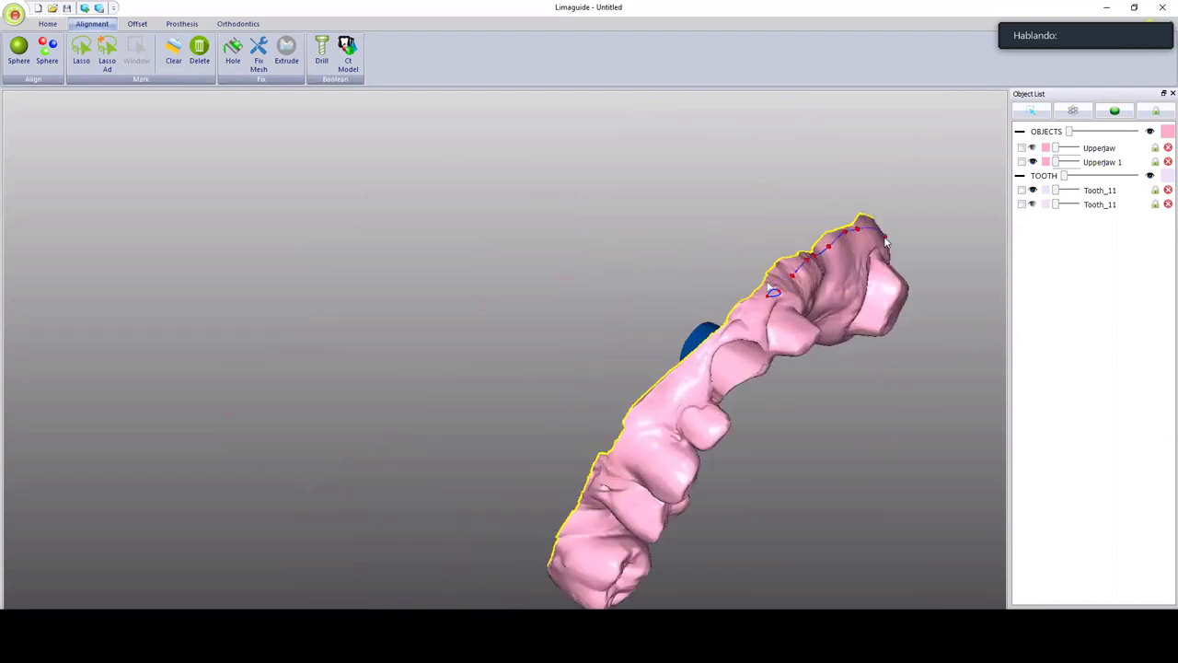
pyautogui.click(770, 277)
pyautogui.click(756, 292)
pyautogui.click(744, 306)
pyautogui.click(730, 324)
pyautogui.click(697, 354)
pyautogui.click(679, 372)
# Extend the contour behind the intact molar and close it at its starting point.
pyautogui.moveTo(599, 355); pyautogui.dragTo(711, 419, button='right')
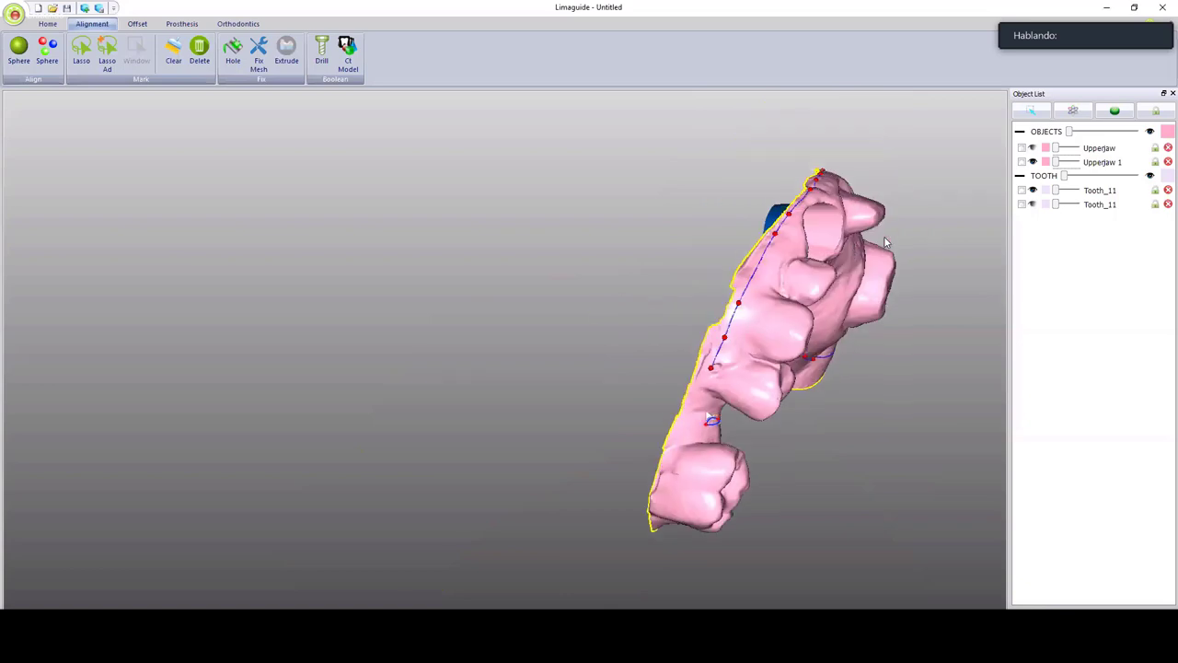
pyautogui.moveTo(671, 516)
pyautogui.mouseDown(button='right')
pyautogui.moveTo(625, 409)
pyautogui.moveTo(678, 538)
pyautogui.moveTo(751, 579)
pyautogui.mouseUp(button='right')
pyautogui.click(673, 532)
pyautogui.click(683, 549)
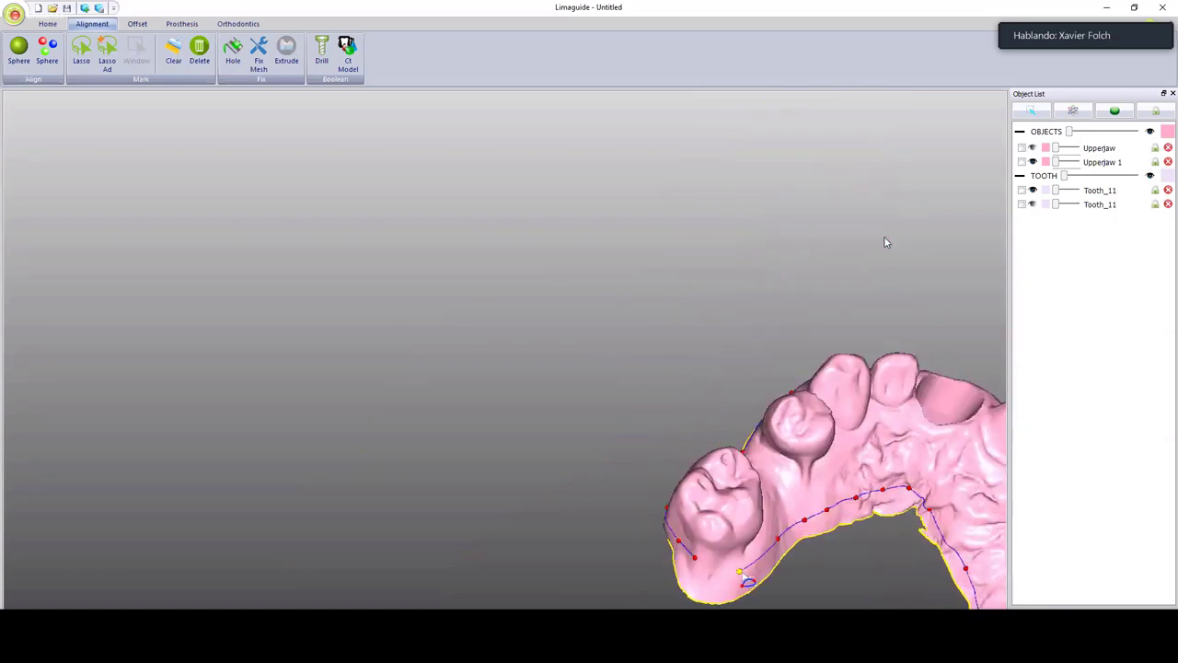
pyautogui.click(741, 573)
# Inspect the 5,00 high extrusion preview and move its base plane slightly farther from the teeth.
pyautogui.scroll(-4, 810, 265)
pyautogui.moveTo(633, 181); pyautogui.dragTo(309, 143)
pyautogui.moveTo(730, 402); pyautogui.dragTo(625, 267, button='right')
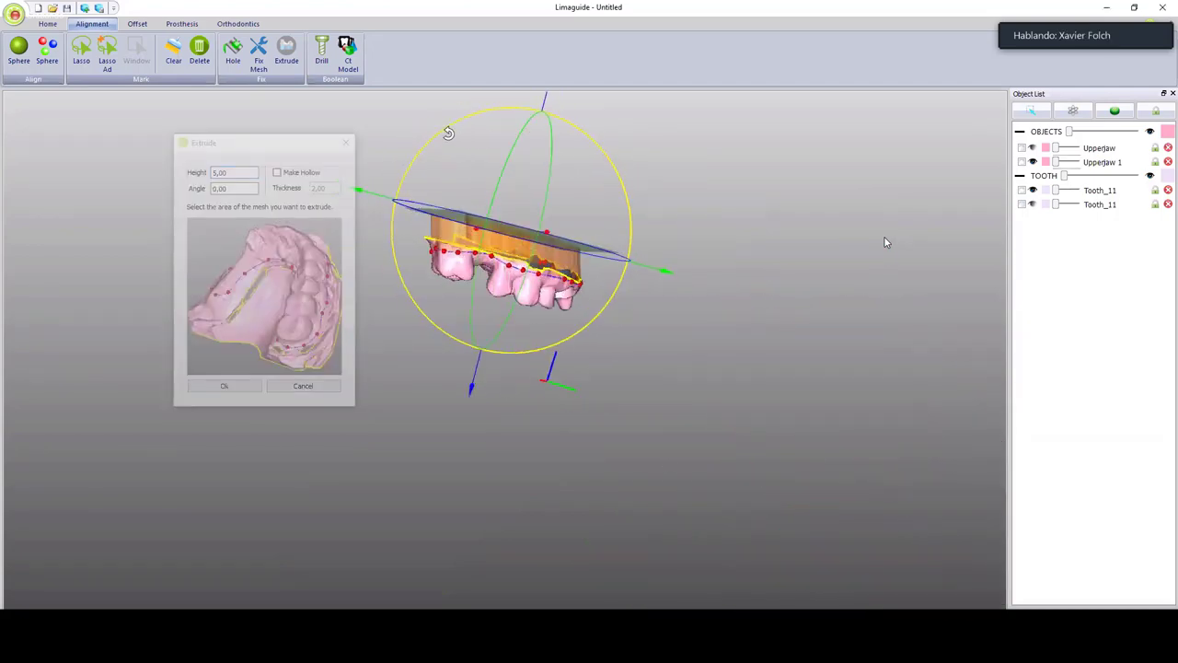
pyautogui.moveTo(441, 121); pyautogui.dragTo(536, 162, button='right')
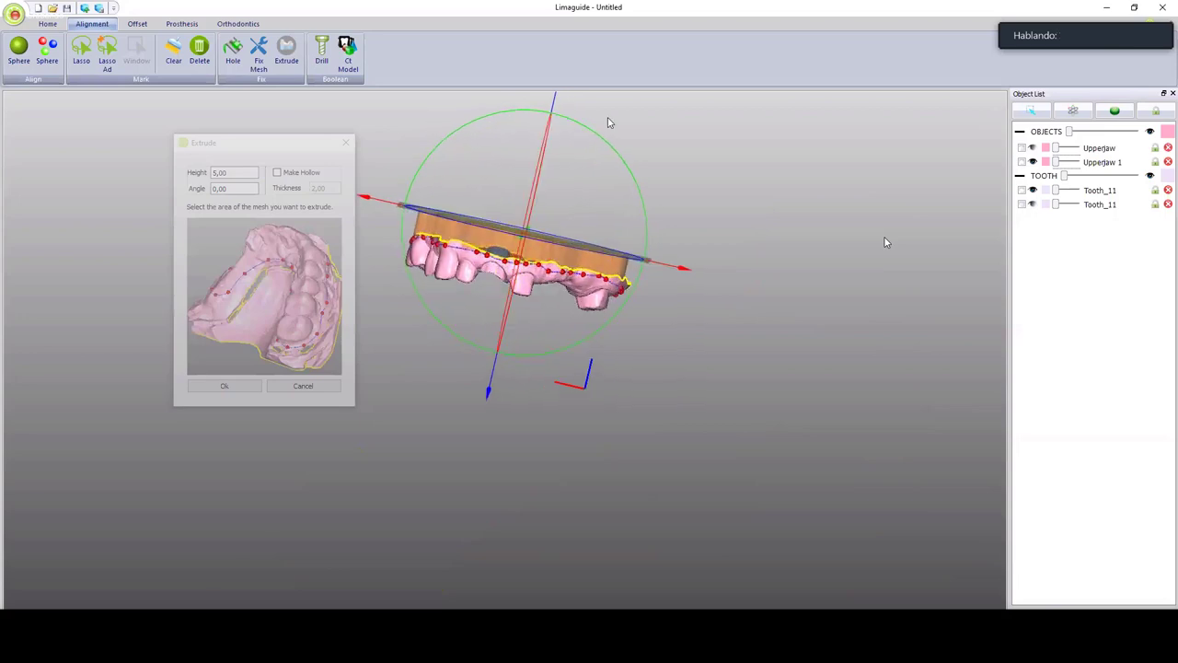
pyautogui.moveTo(608, 122); pyautogui.dragTo(626, 224, button='middle')
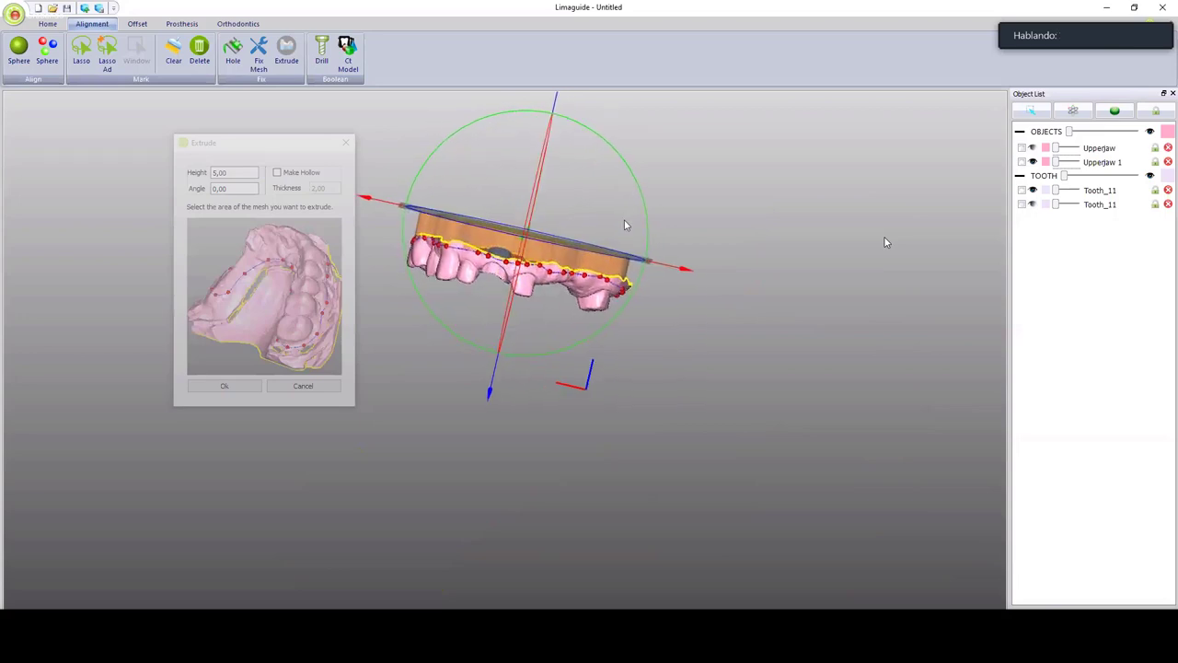
pyautogui.moveTo(574, 182); pyautogui.dragTo(577, 172)
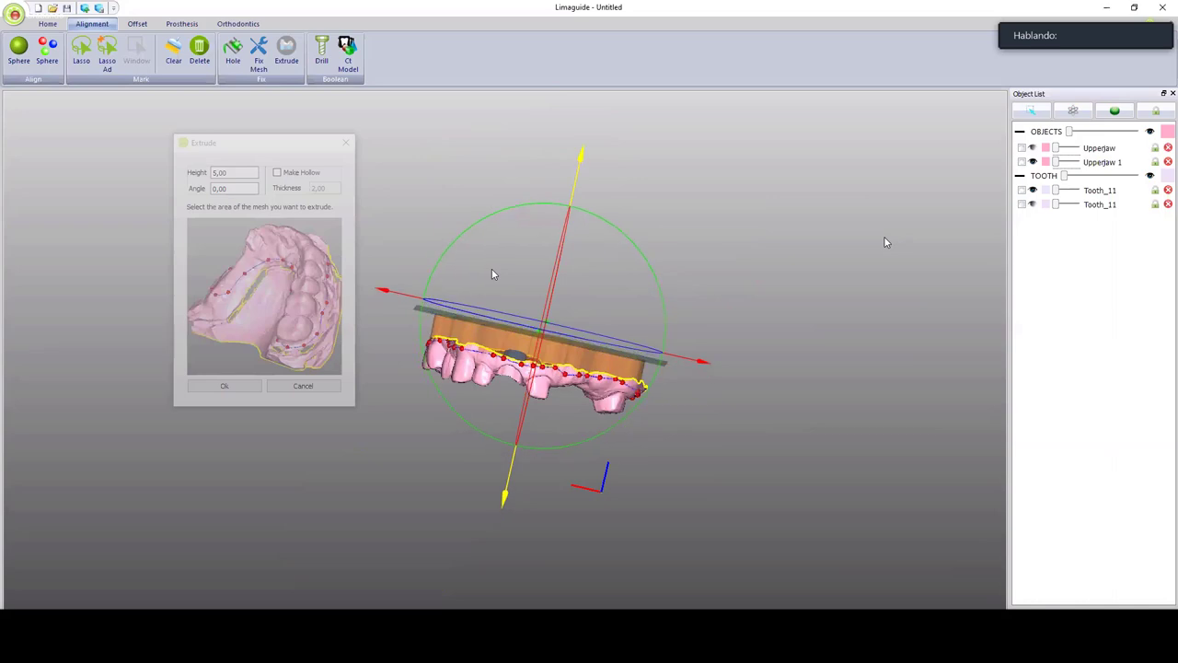
pyautogui.moveTo(492, 273); pyautogui.dragTo(600, 313, button='right')
pyautogui.moveTo(600, 313); pyautogui.dragTo(481, 273, button='middle')
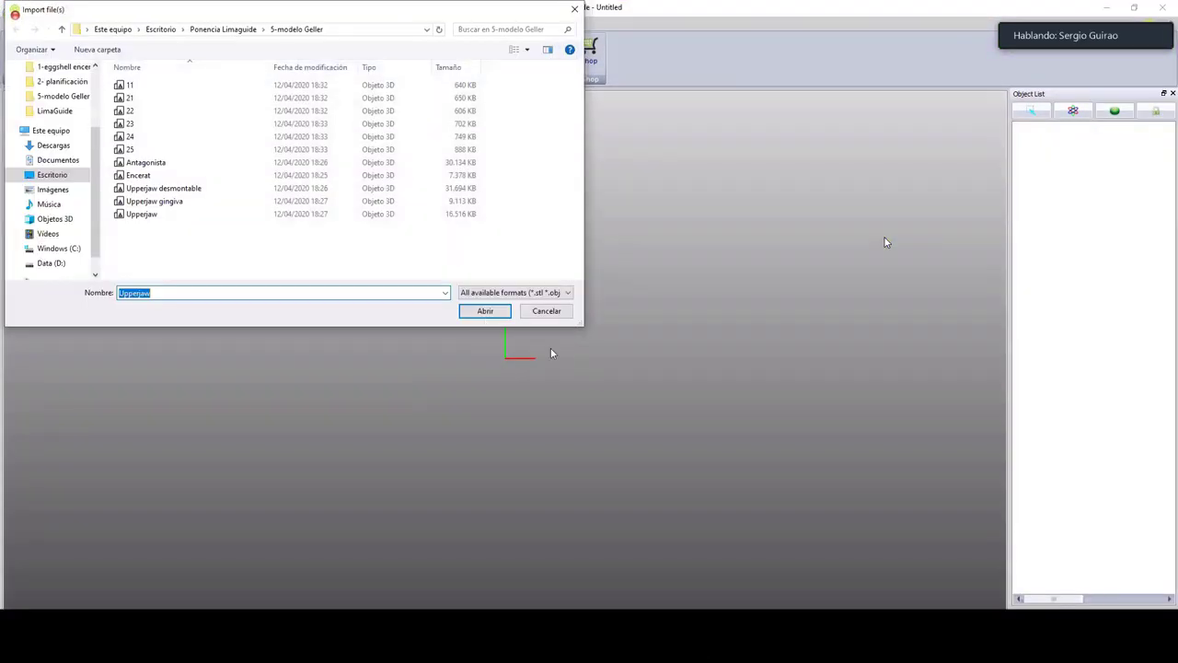
# Import Upperjaw from the 5-modelo Geller folder and orient it in occlusal view with the prepared teeth enlarged.
pyautogui.doubleClick(141, 213)
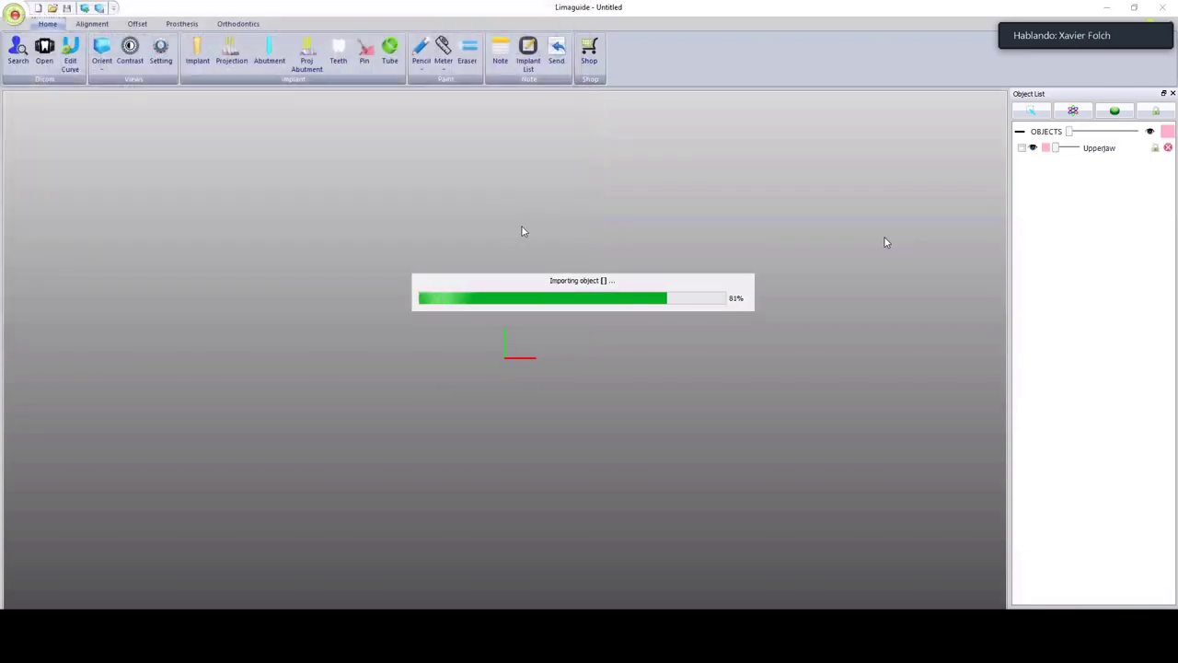
pyautogui.moveTo(607, 236); pyautogui.dragTo(522, 334)
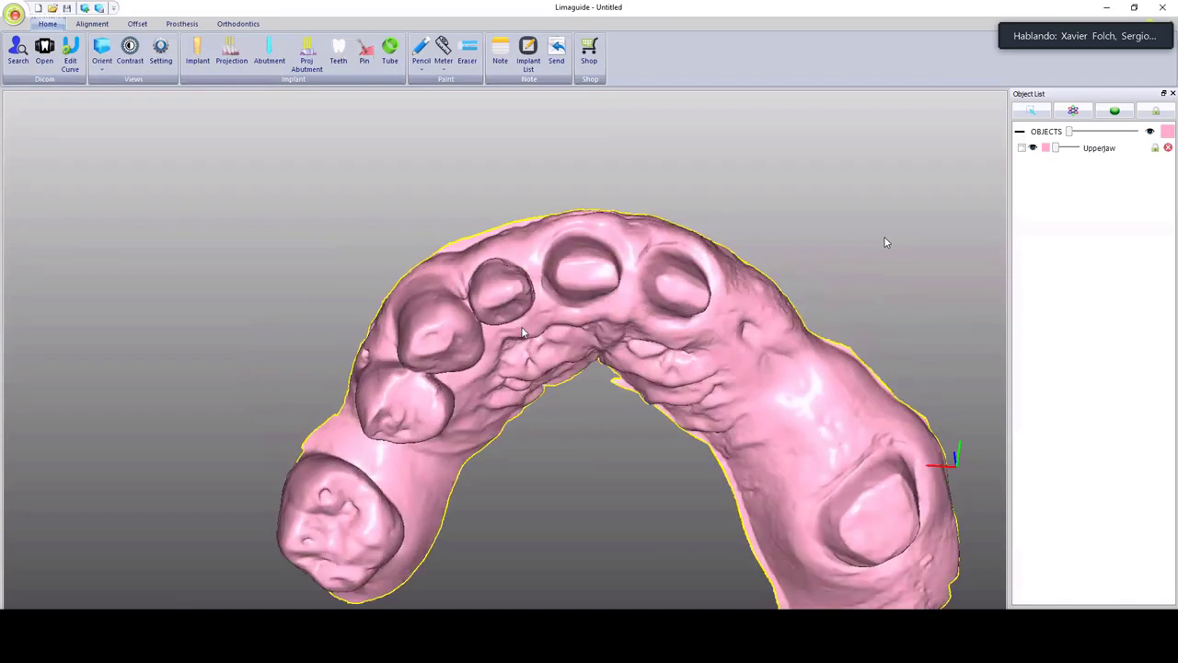
pyautogui.scroll(-2, 523, 326)
pyautogui.moveTo(422, 318); pyautogui.dragTo(389, 319, button='middle')
pyautogui.moveTo(388, 318); pyautogui.dragTo(392, 331)
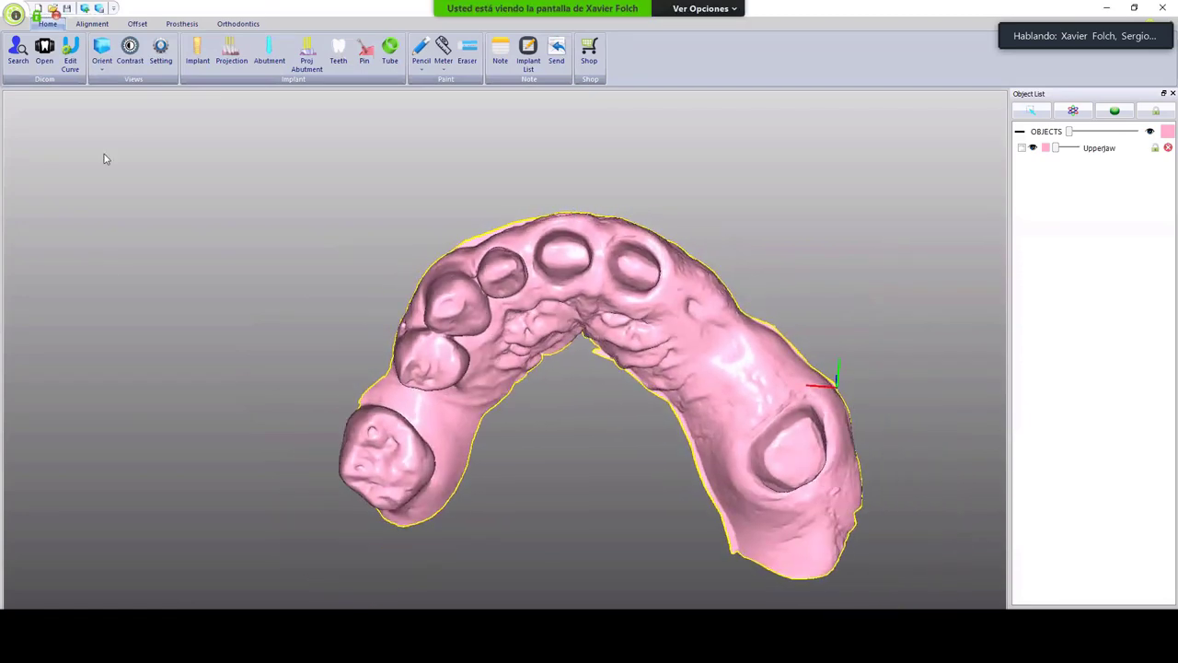
pyautogui.moveTo(392, 331); pyautogui.dragTo(329, 315, button='middle')
pyautogui.scroll(3, 81, 300)
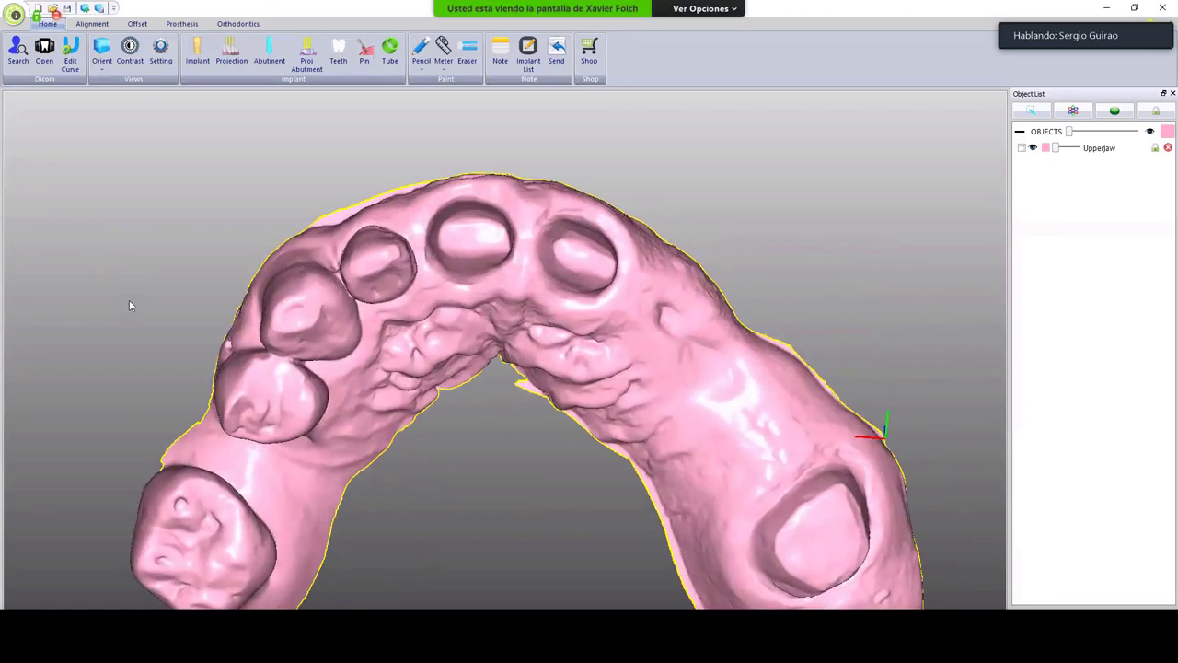
pyautogui.moveTo(435, 274); pyautogui.dragTo(432, 282)
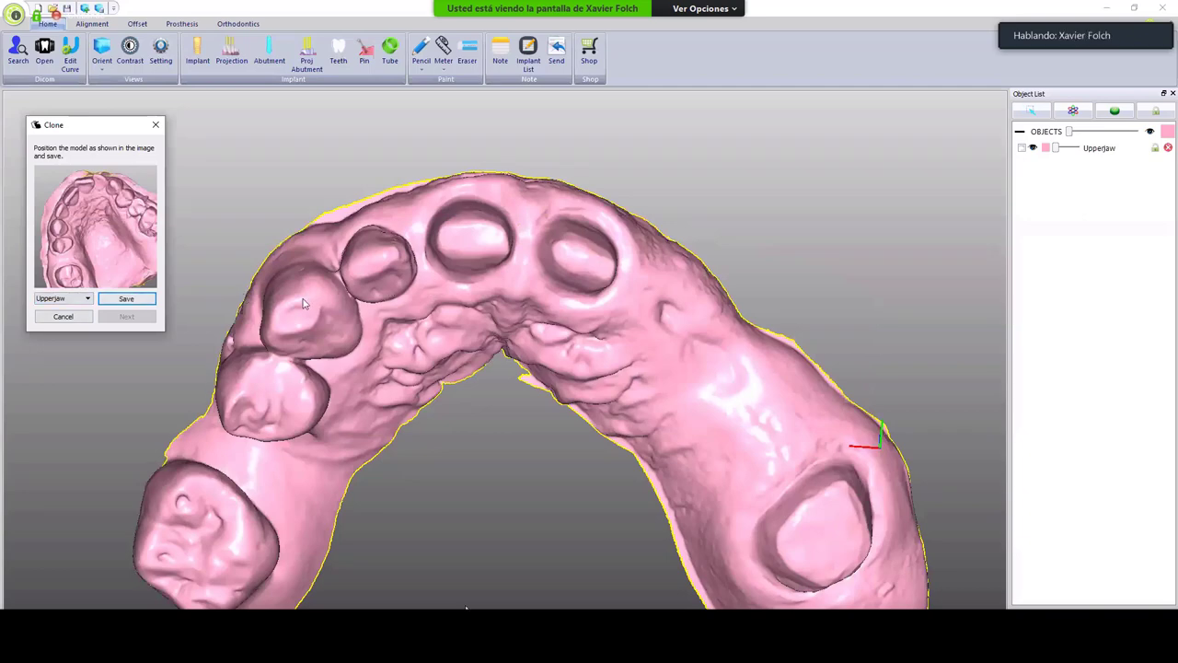
# Refine Upperjaw's occlusal orientation, save it as the Clone position and continue to the tooth settings.
pyautogui.moveTo(304, 300); pyautogui.dragTo(304, 286)
pyautogui.click(126, 299)
pyautogui.click(127, 318)
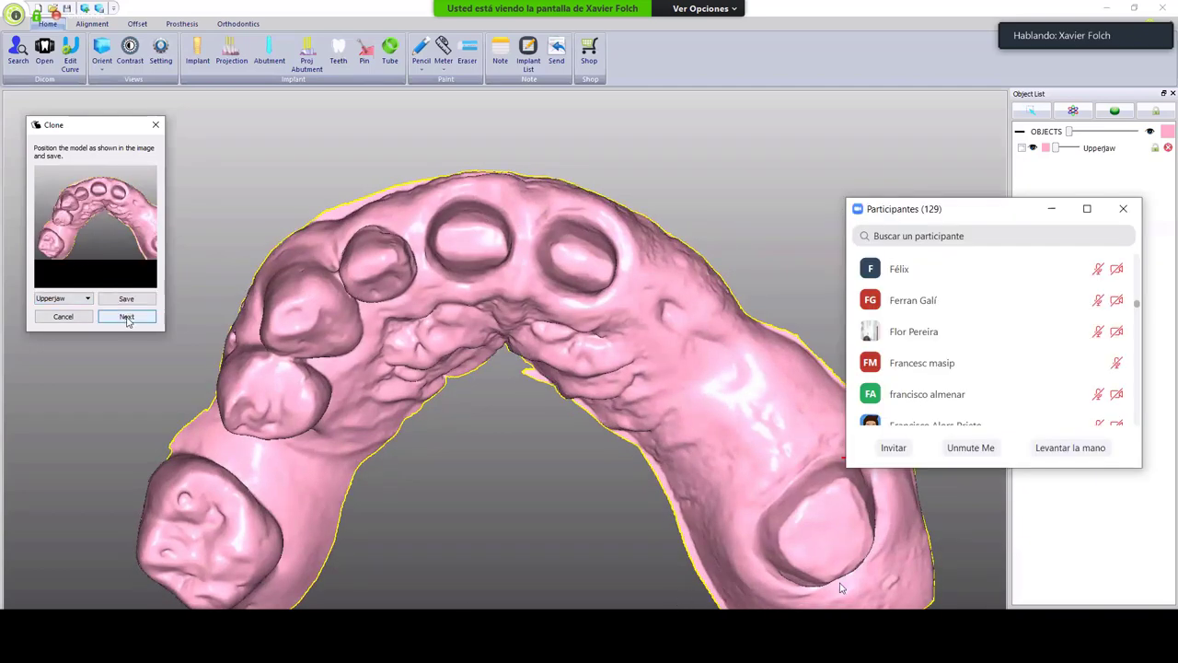
pyautogui.click(127, 315)
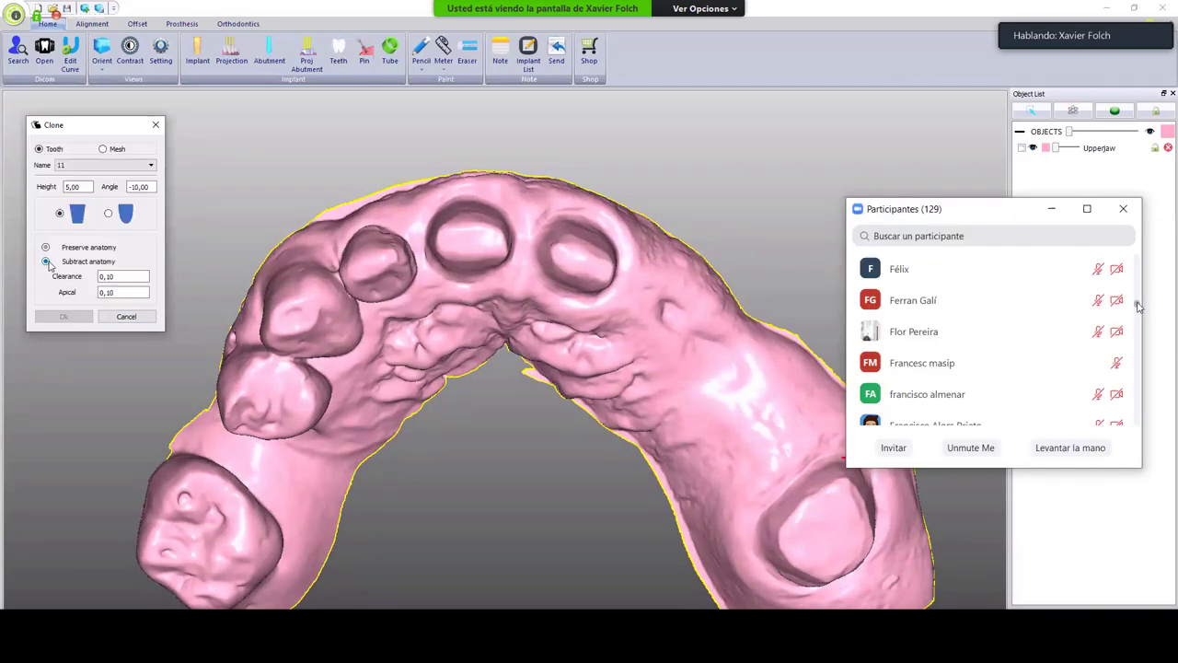
# Look through the meeting's participant list back to its beginning, and minimise its window.
pyautogui.scroll(5, 1038, 314)
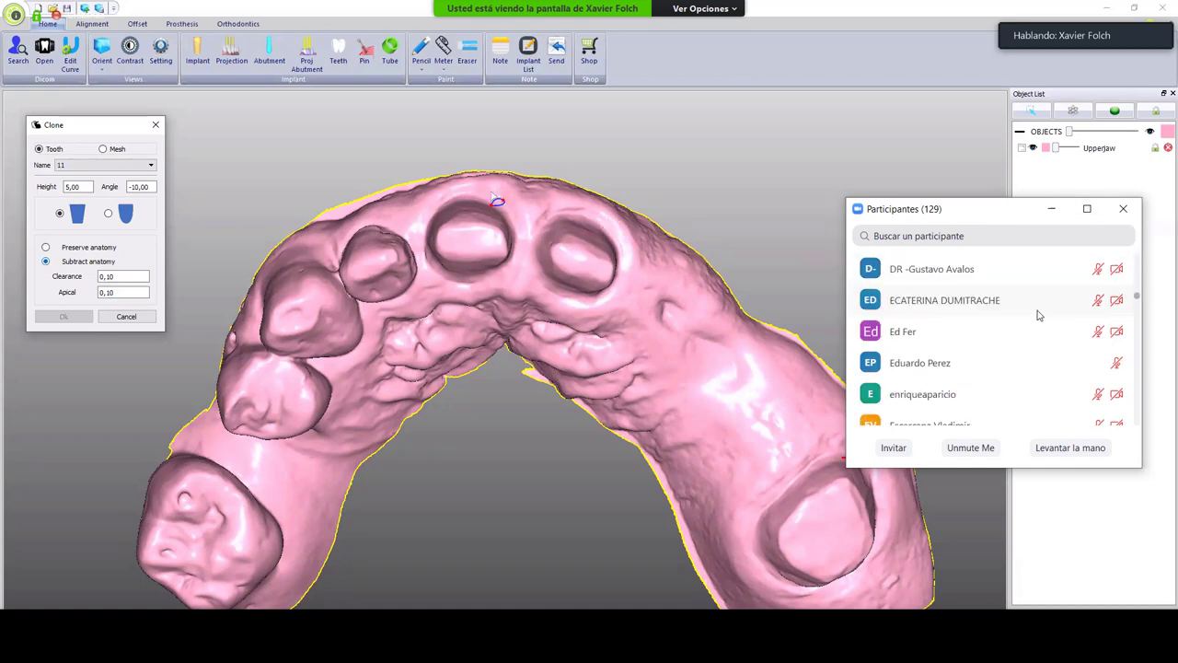
pyautogui.scroll(6, 1037, 314)
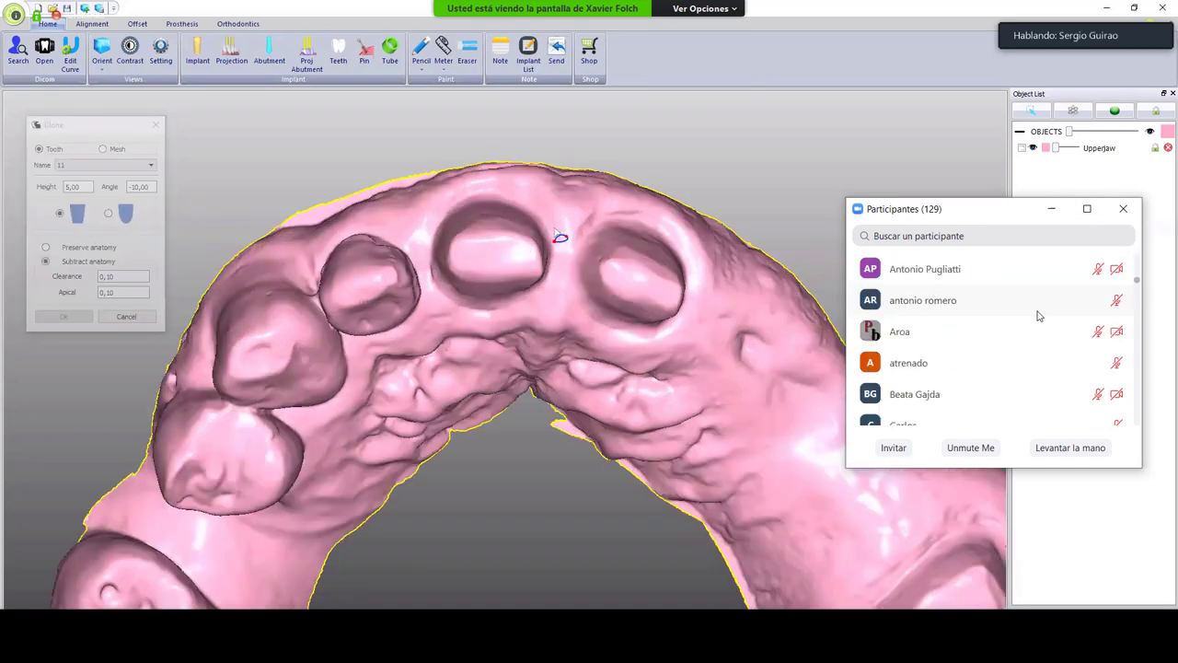
pyautogui.scroll(6, 1037, 316)
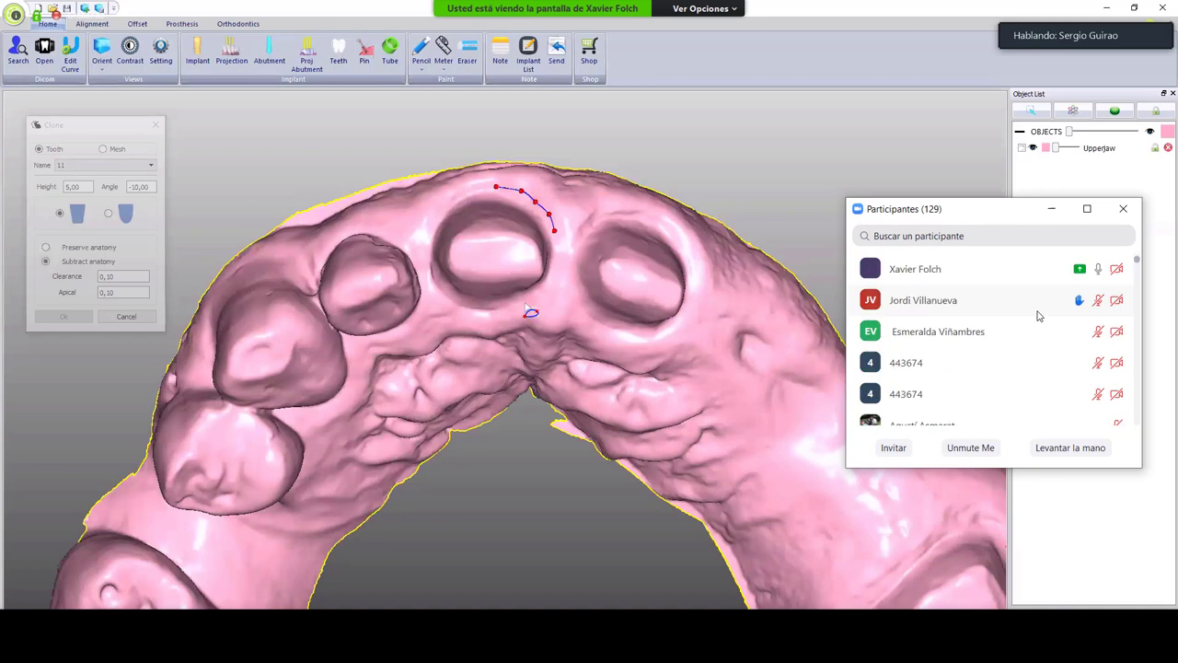
pyautogui.click(1051, 208)
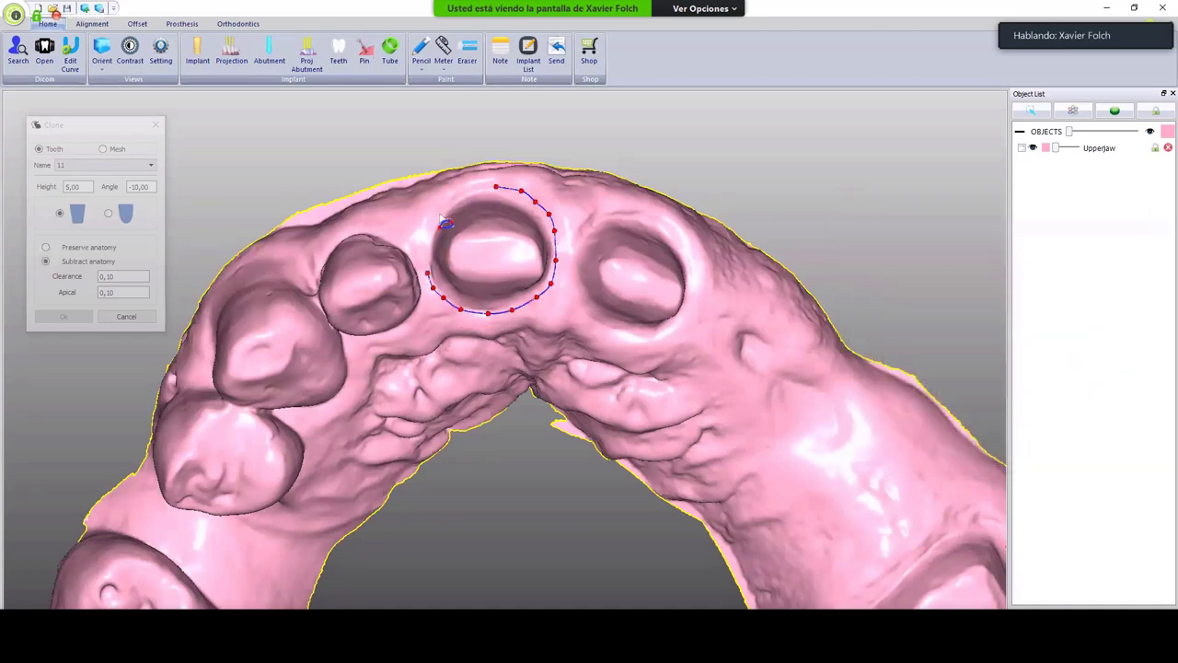
# Move the Zoom group chat window clear of the centre of the shared screen.
pyautogui.moveTo(908, 253)
pyautogui.mouseDown()
pyautogui.moveTo(1071, 166)
pyautogui.moveTo(1065, 97)
pyautogui.moveTo(1043, 83)
pyautogui.mouseUp()
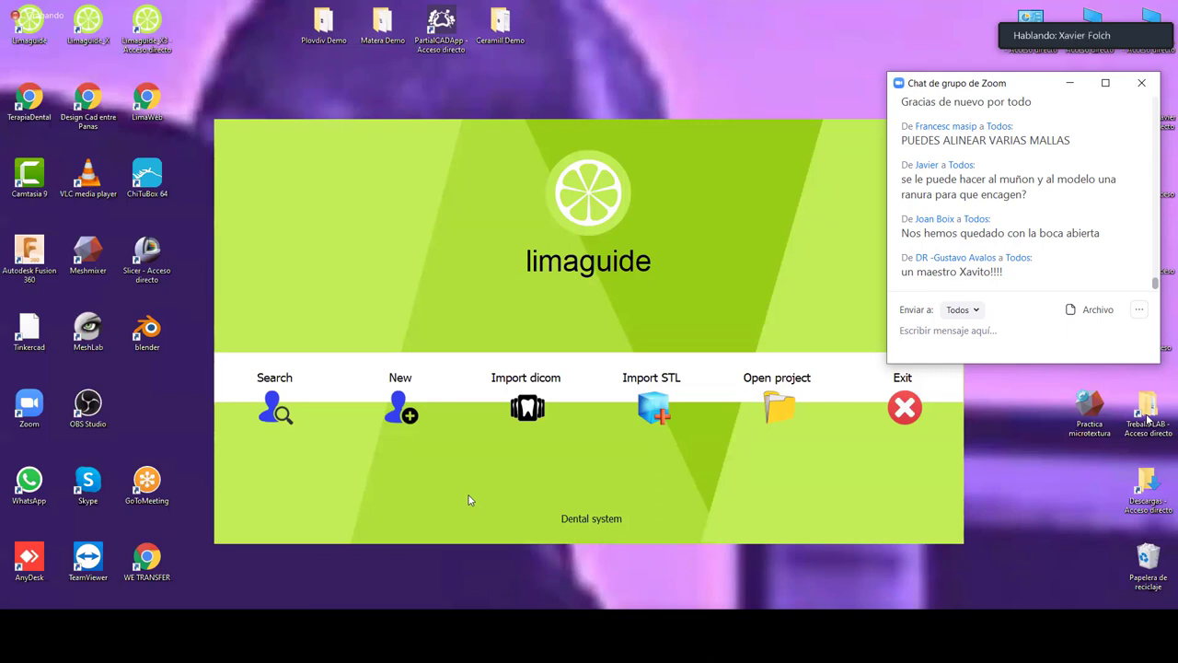
pyautogui.press('XF86AudioRaiseVolume')
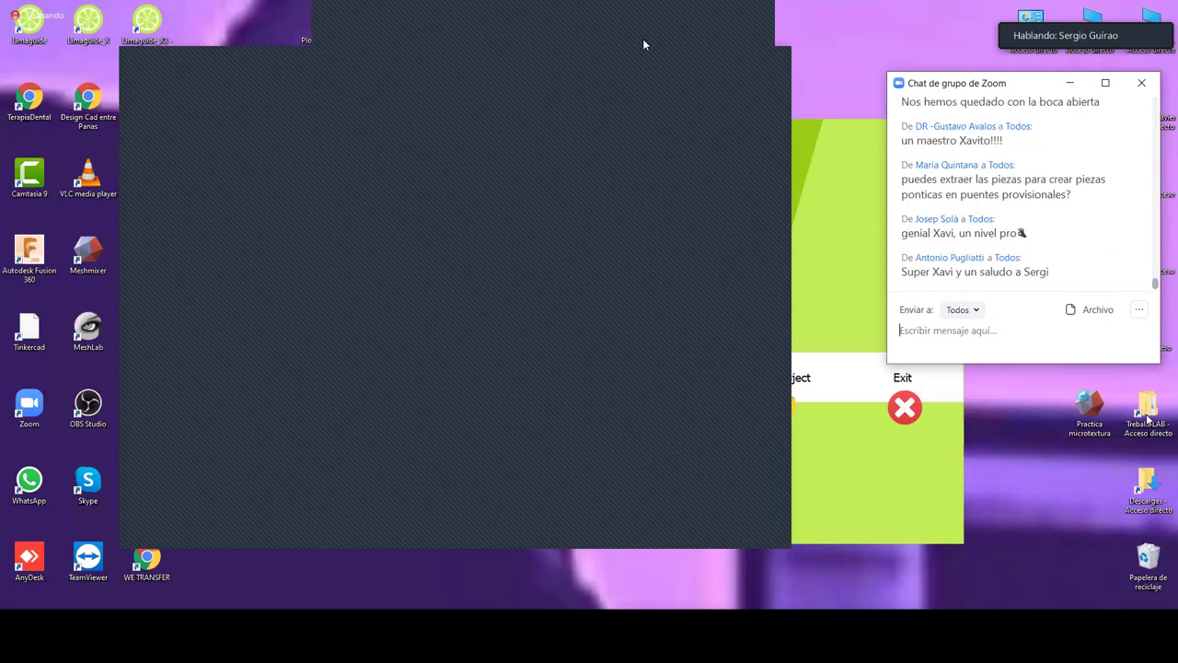
pyautogui.click(642, 38)
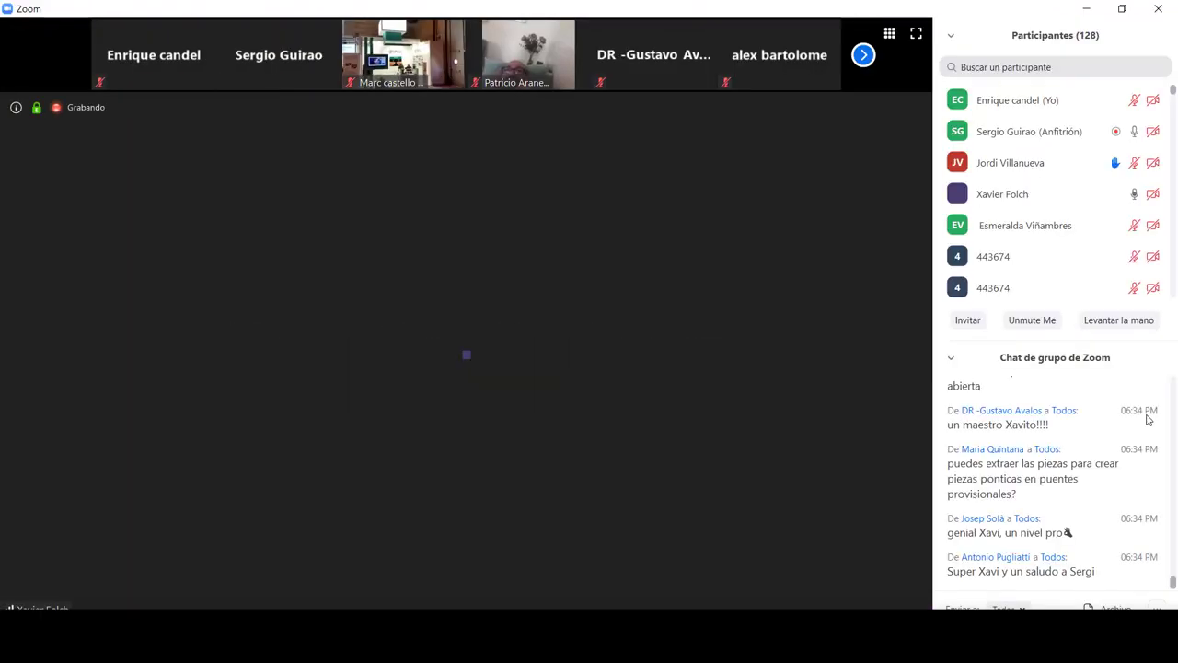